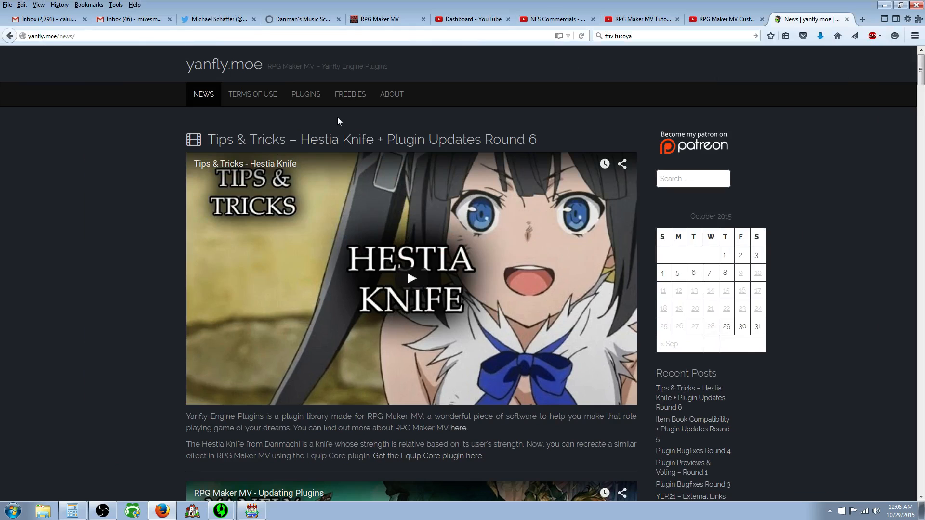
Open the Plugins page of yanfly.moe and look through the core and battle plugin lists.
{"action": "left_click", "coordinate": [305, 95]}
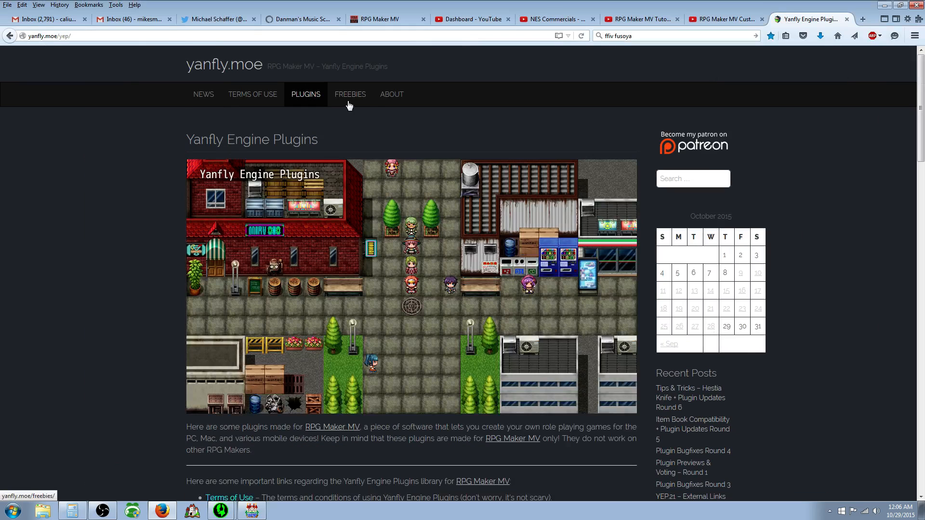
{"action": "scroll", "coordinate": [336, 133], "scroll_direction": "down", "scroll_amount": 6}
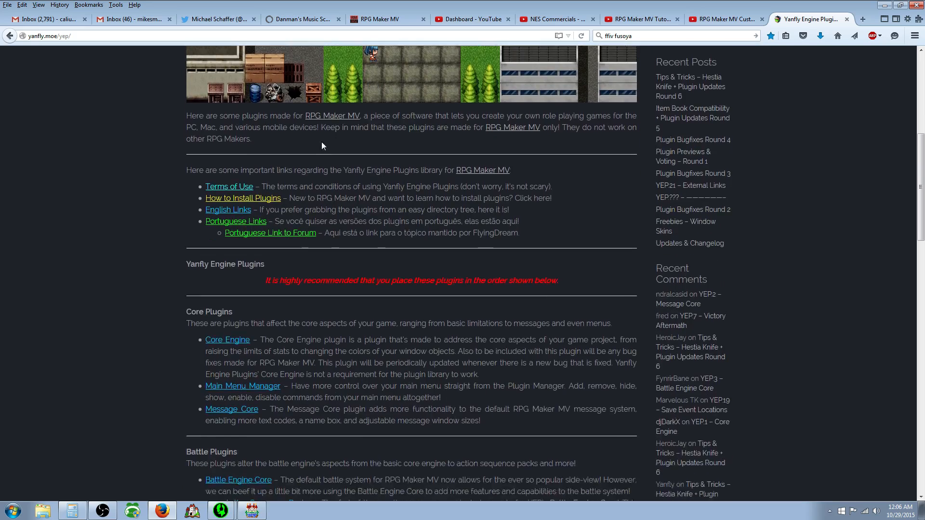
{"action": "scroll", "coordinate": [322, 146], "scroll_direction": "down", "scroll_amount": 6}
{"action": "scroll", "coordinate": [230, 146], "scroll_direction": "up", "scroll_amount": 2}
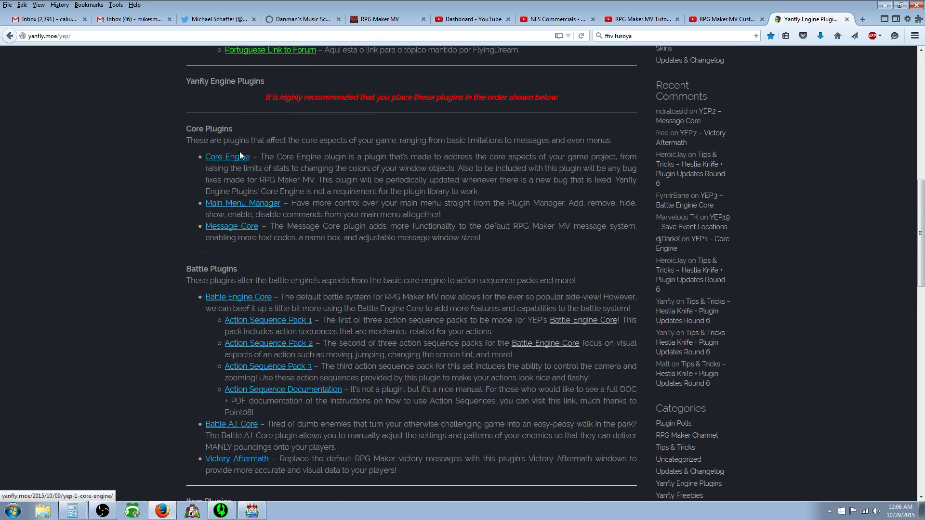
{"action": "scroll", "coordinate": [239, 152], "scroll_direction": "down", "scroll_amount": 5}
{"action": "scroll", "coordinate": [236, 256], "scroll_direction": "up", "scroll_amount": 6}
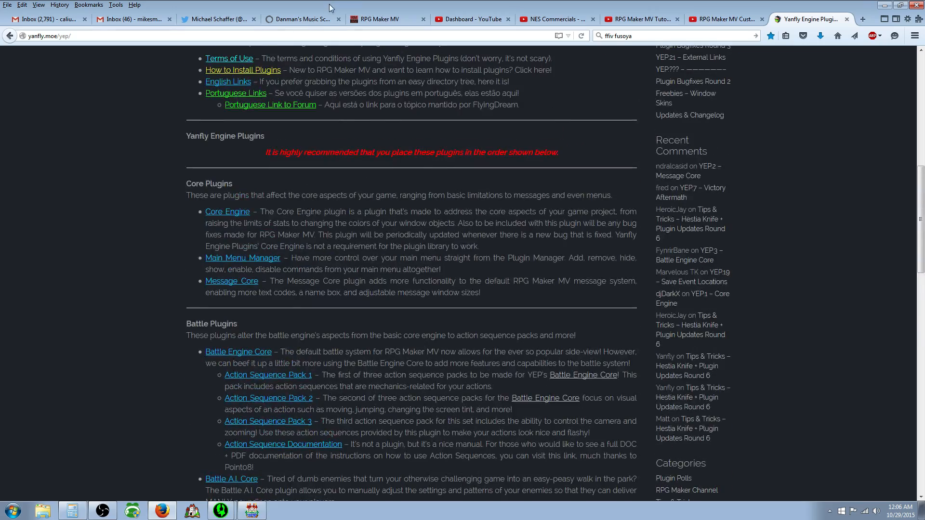
{"action": "scroll", "coordinate": [28, 48], "scroll_direction": "up", "scroll_amount": 7}
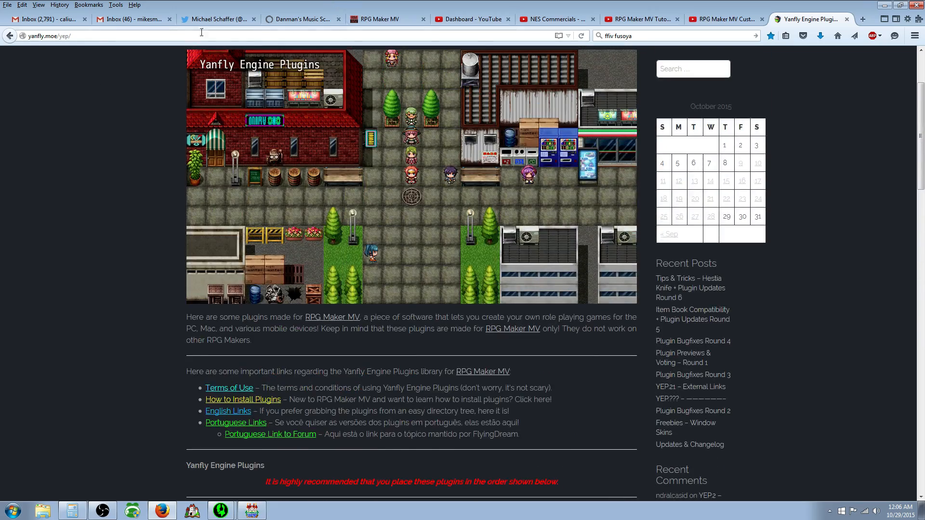
Open the Core Engine plugin's page from the Core Plugins list and find its download links.
{"action": "key", "text": "alt+Tab"}
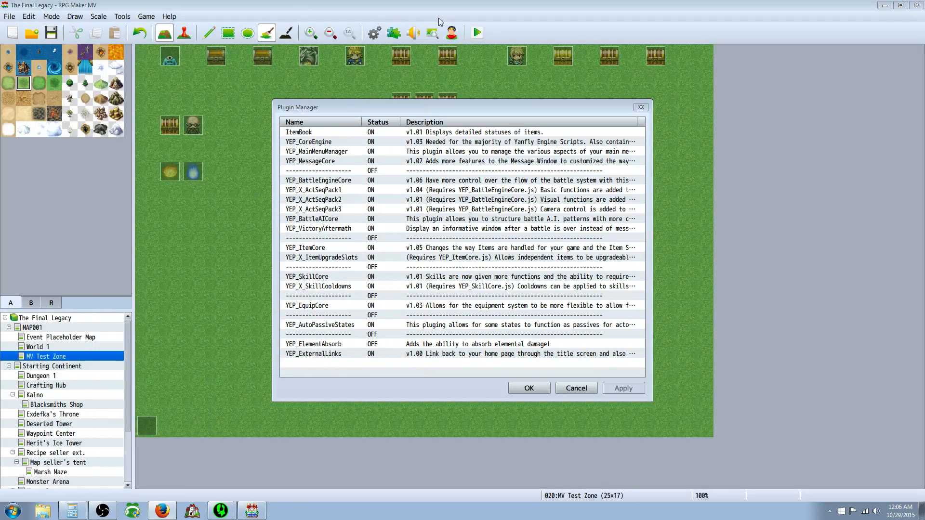
{"action": "key", "text": "alt+Tab"}
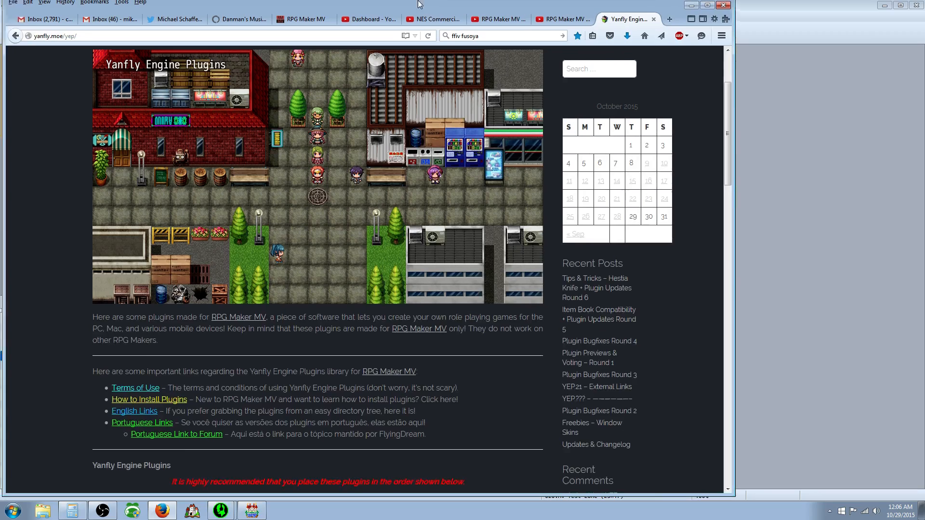
{"action": "scroll", "coordinate": [261, 356], "scroll_direction": "down", "scroll_amount": 3}
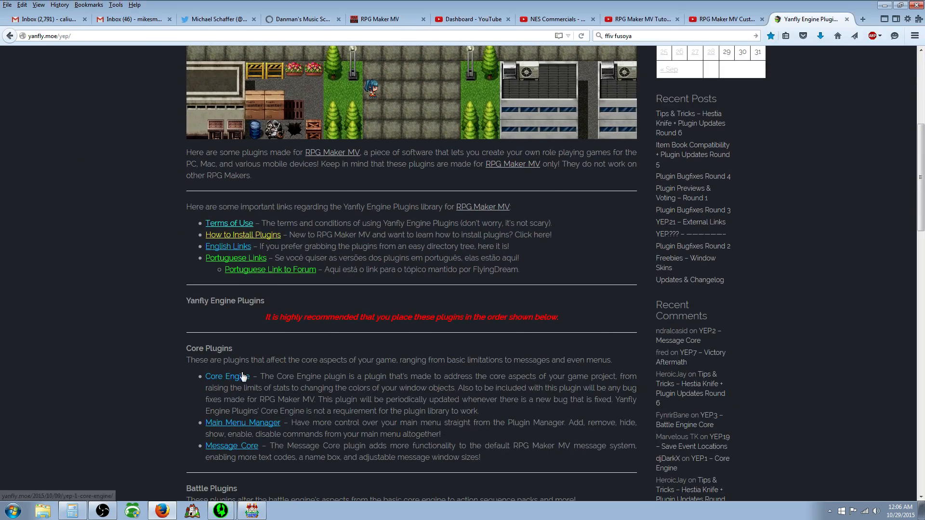
{"action": "scroll", "coordinate": [241, 327], "scroll_direction": "down", "scroll_amount": 1}
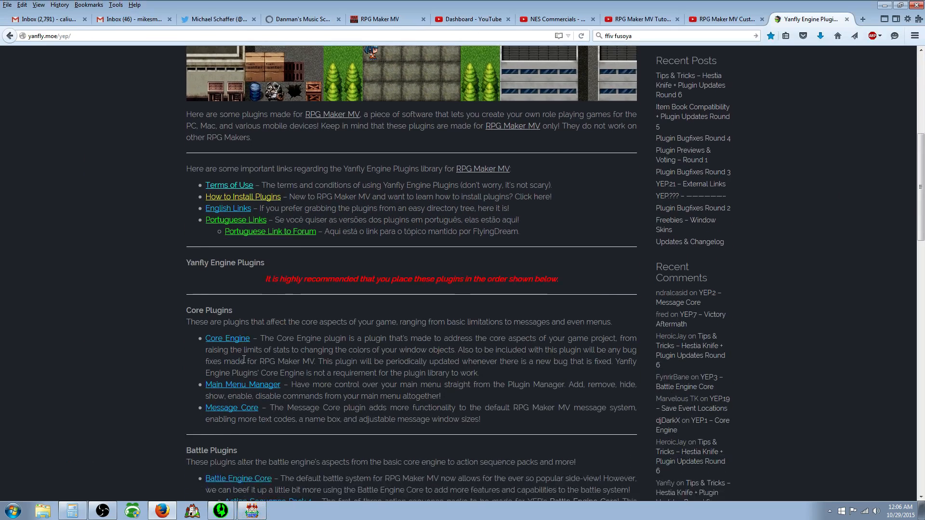
{"action": "scroll", "coordinate": [250, 285], "scroll_direction": "down", "scroll_amount": 1}
{"action": "scroll", "coordinate": [248, 289], "scroll_direction": "up", "scroll_amount": 1}
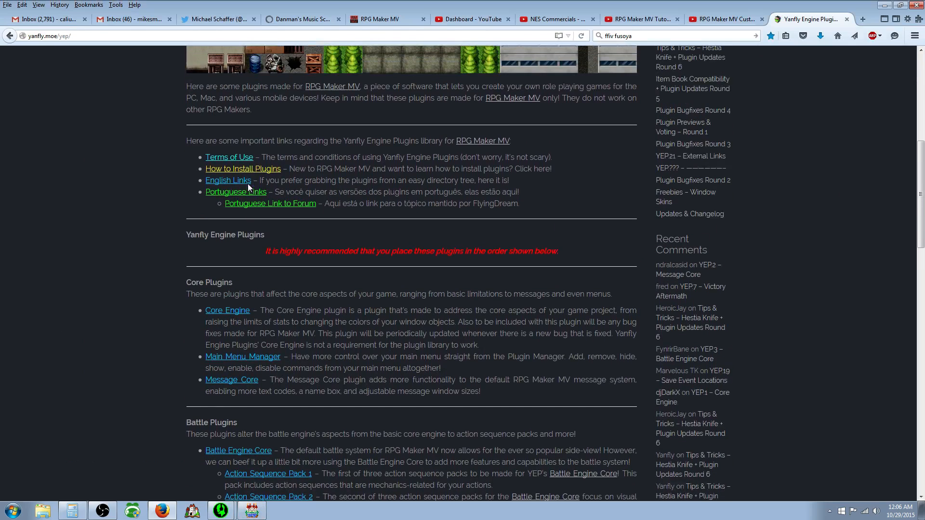
{"action": "left_click", "coordinate": [236, 323]}
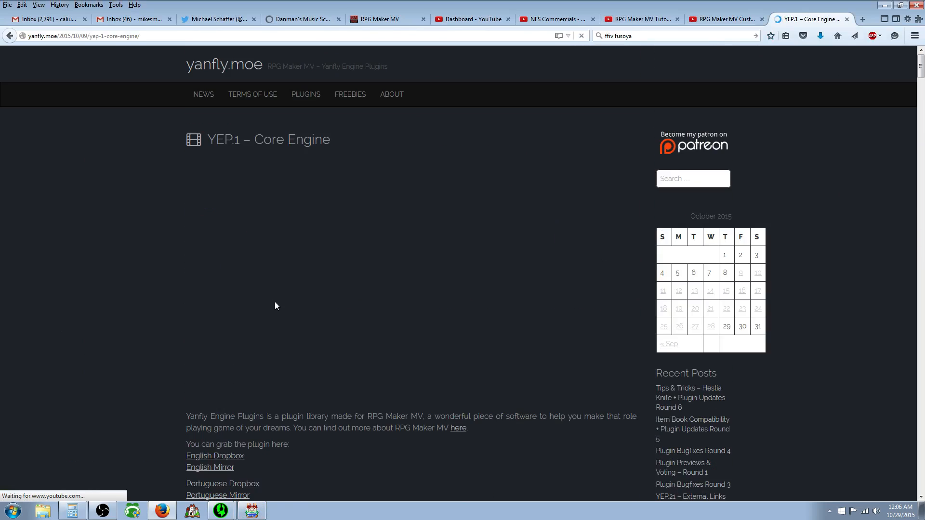
{"action": "scroll", "coordinate": [223, 398], "scroll_direction": "down", "scroll_amount": 2}
{"action": "scroll", "coordinate": [223, 397], "scroll_direction": "down", "scroll_amount": 1}
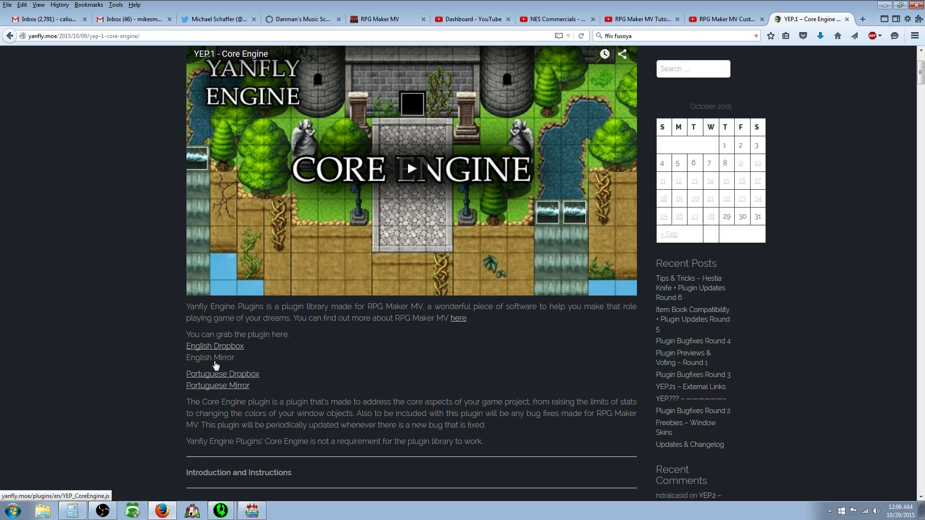
Try to save YEP_CoreEngine.js from the English Mirror link into the LevelWizard project's js\plugins folder.
{"action": "right_click", "coordinate": [215, 364]}
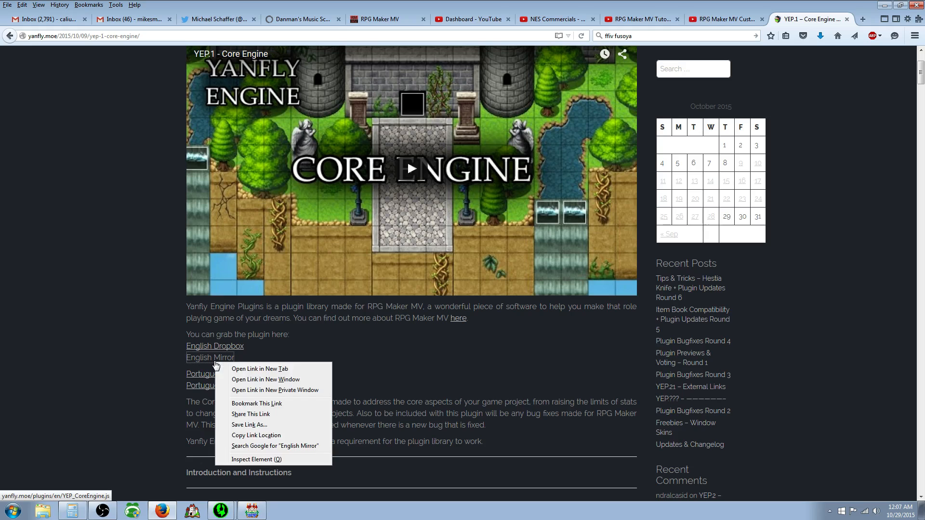
{"action": "left_click", "coordinate": [263, 426]}
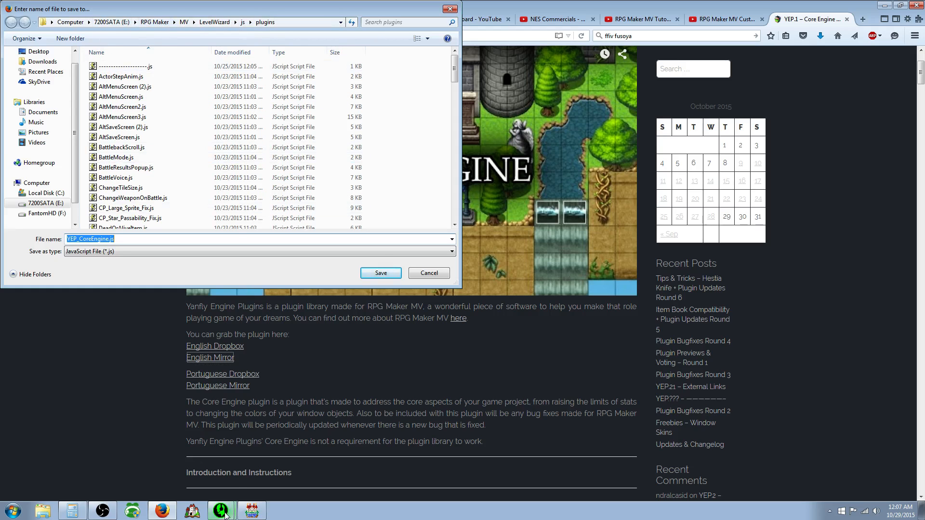
{"action": "left_click", "coordinate": [428, 273]}
Switch to RPG Maker MV and view the js folder inside the project's game folder.
{"action": "left_click", "coordinate": [252, 511]}
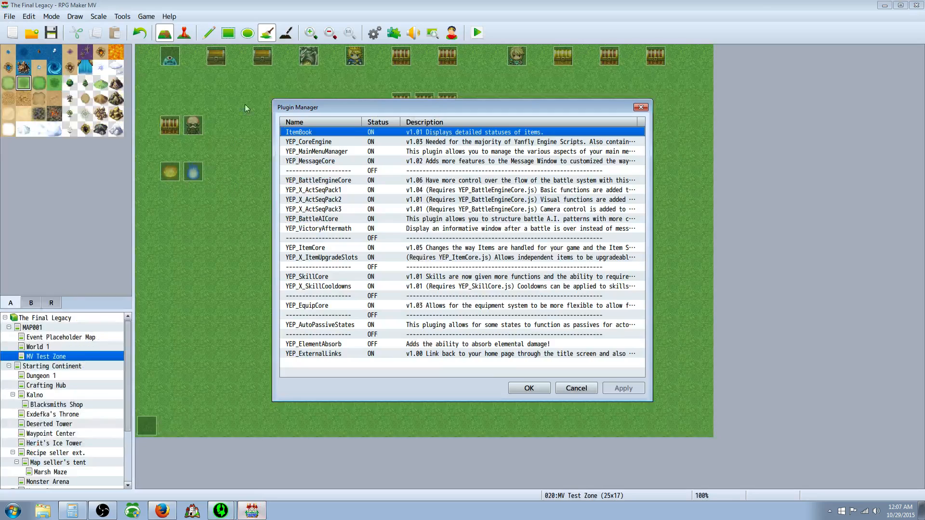
{"action": "left_click", "coordinate": [529, 388]}
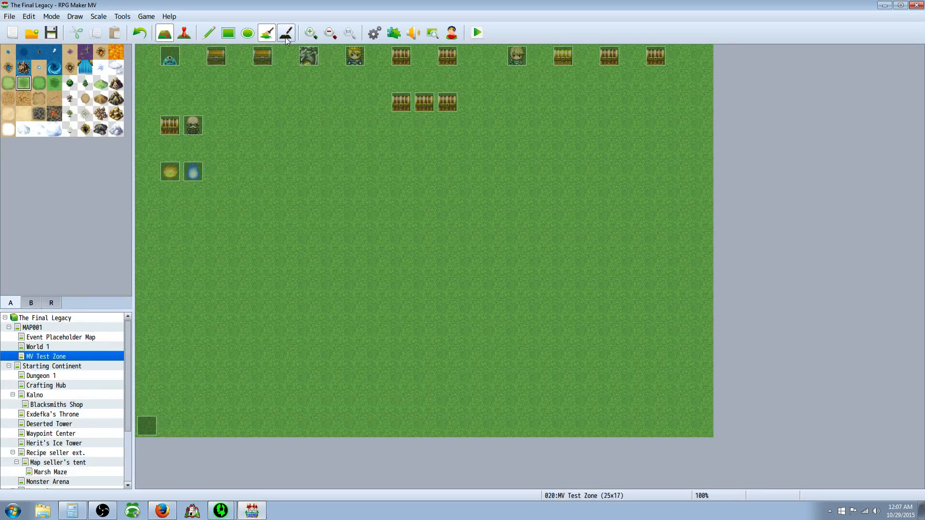
{"action": "left_click", "coordinate": [146, 17]}
{"action": "left_click", "coordinate": [160, 42]}
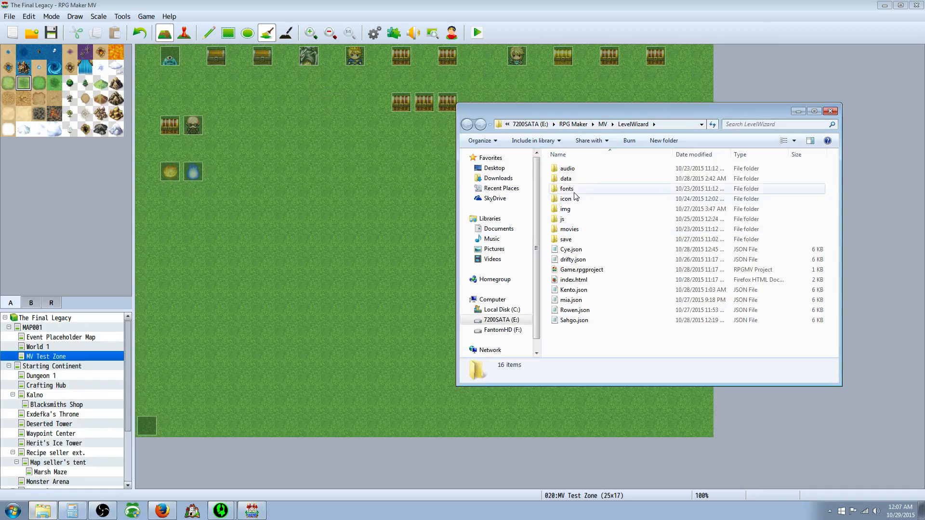
{"action": "left_click", "coordinate": [503, 127]}
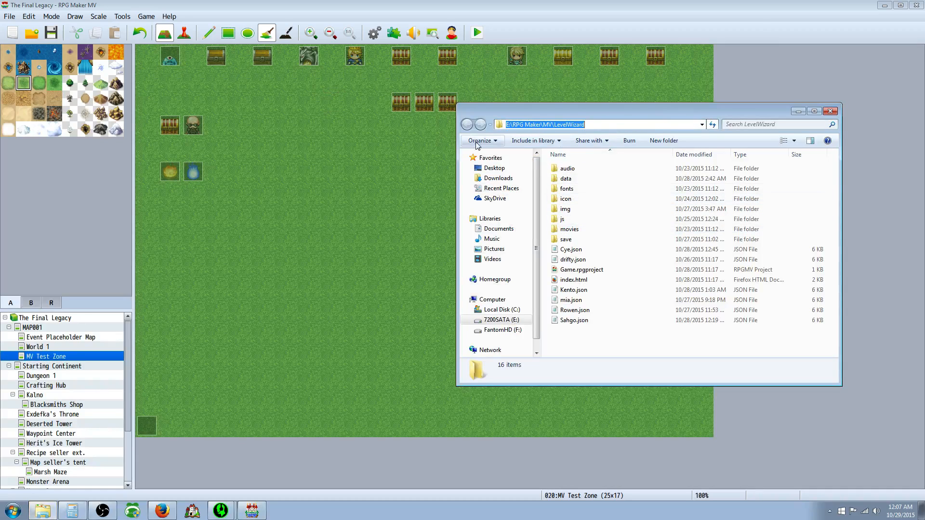
{"action": "double_click", "coordinate": [565, 223]}
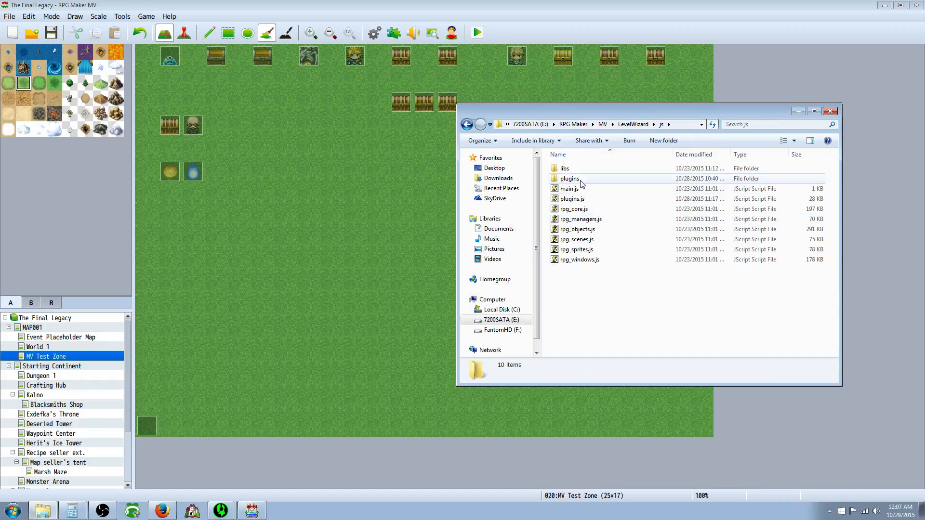
{"action": "left_click", "coordinate": [830, 111]}
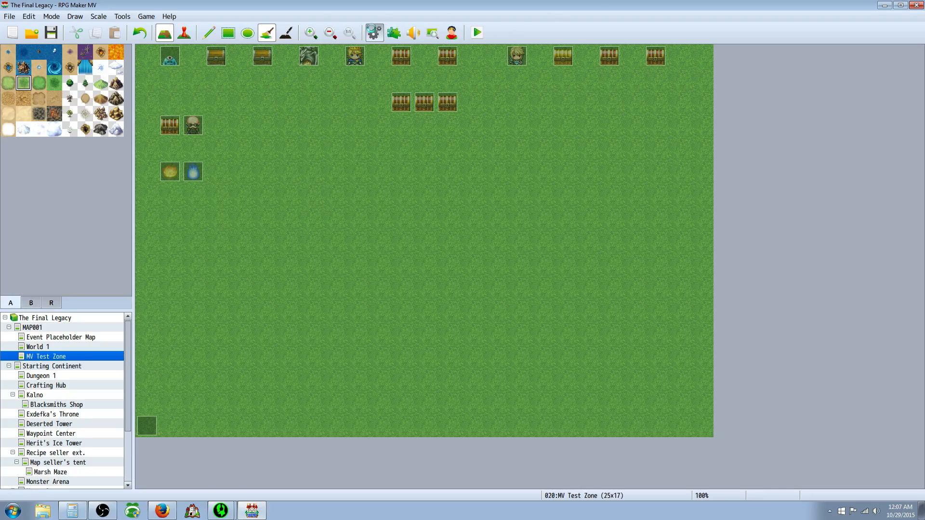
Open the Plugin Manager and display the help text of the YEP_MessageCore plugin.
{"action": "left_click", "coordinate": [375, 33]}
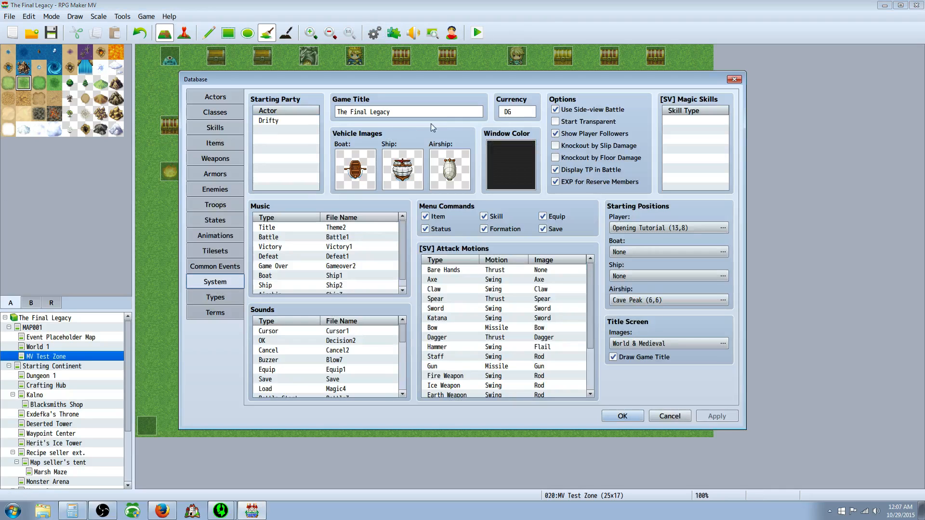
{"action": "left_click", "coordinate": [622, 416]}
{"action": "left_click", "coordinate": [392, 33]}
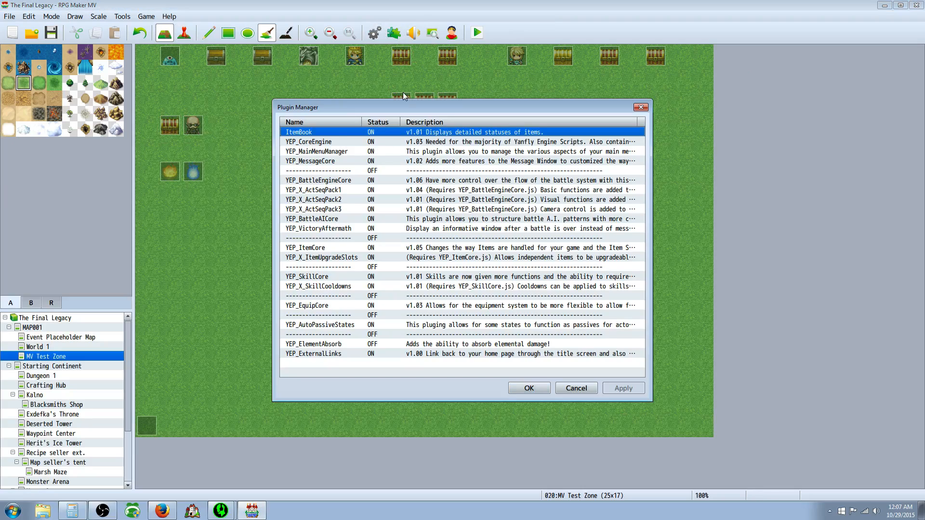
{"action": "left_click", "coordinate": [318, 142]}
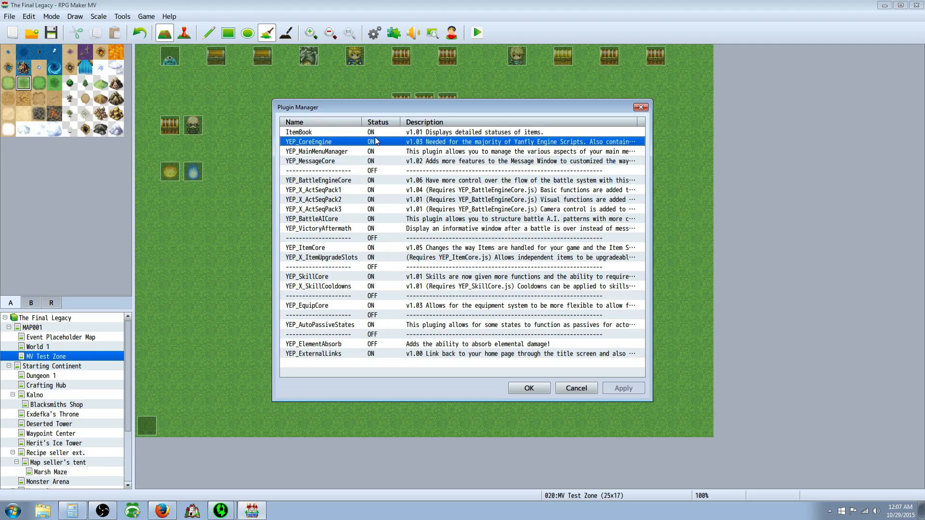
{"action": "double_click", "coordinate": [345, 164]}
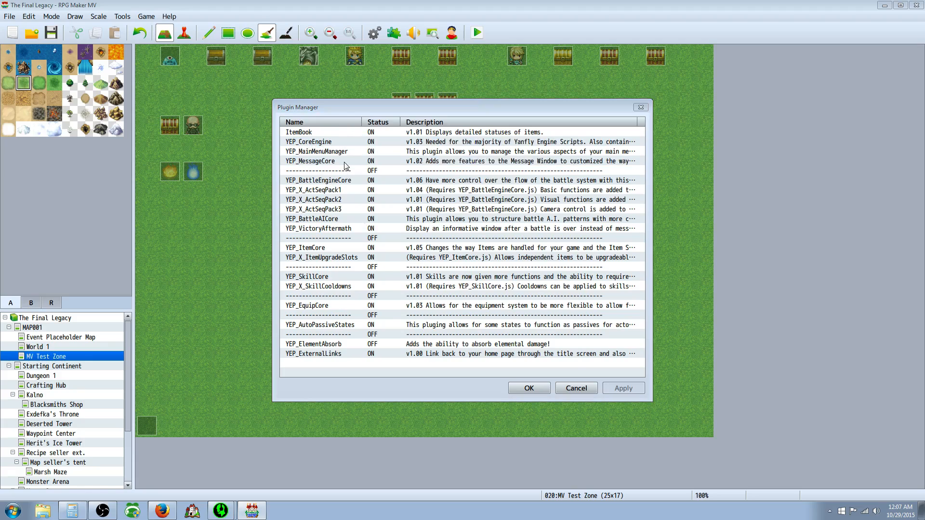
{"action": "left_click", "coordinate": [535, 179]}
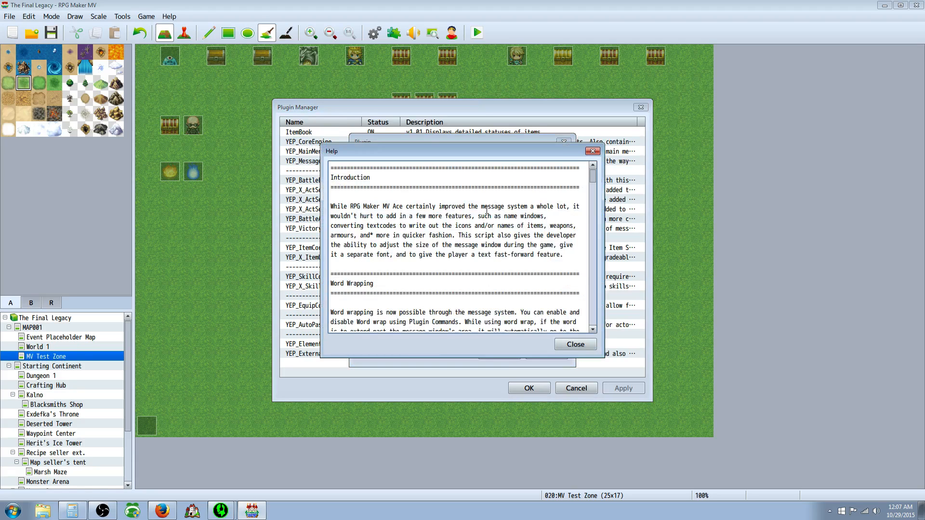
Read the Word Wrapping and Text Codes sections of the plugin help, including the <WordWrap> tag, and close the Plugin Manager.
{"action": "scroll", "coordinate": [445, 218], "scroll_direction": "down", "scroll_amount": 3}
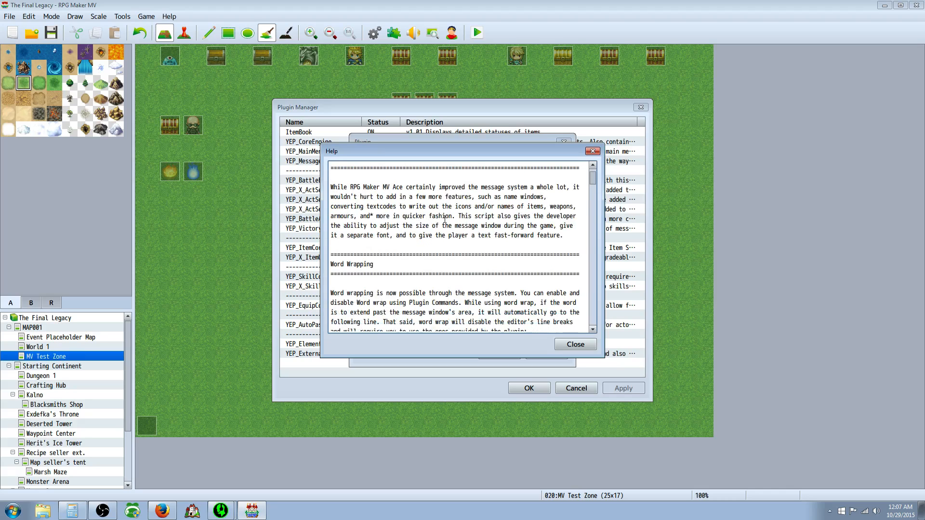
{"action": "left_click_drag", "start_coordinate": [338, 196], "coordinate": [386, 197]}
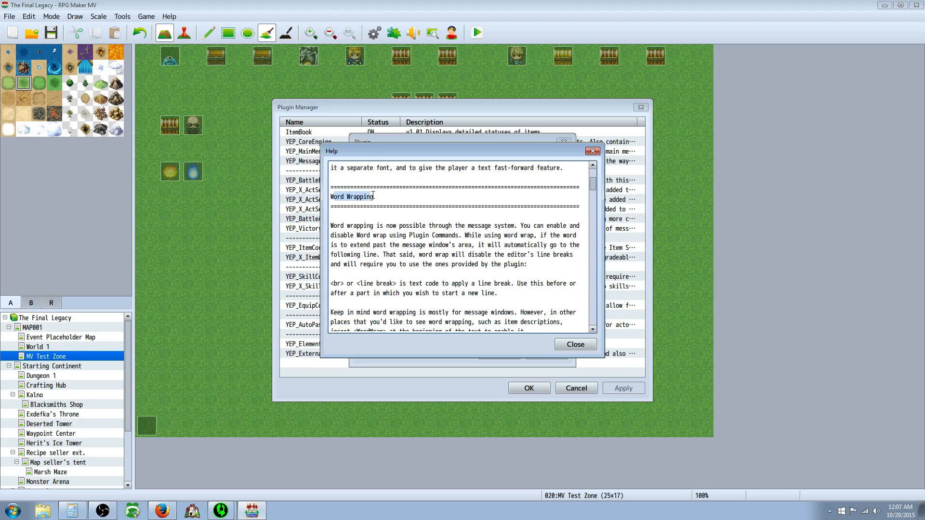
{"action": "left_click", "coordinate": [388, 198]}
{"action": "scroll", "coordinate": [387, 198], "scroll_direction": "down", "scroll_amount": 1}
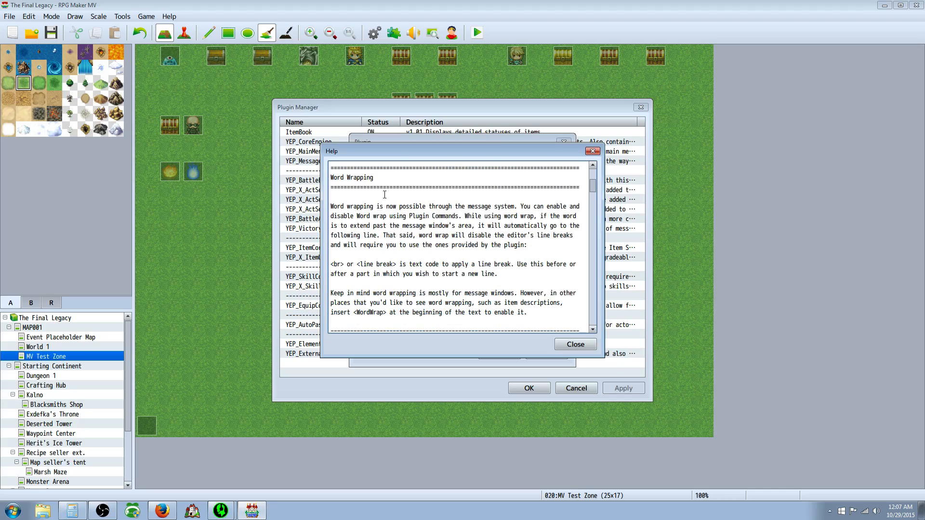
{"action": "scroll", "coordinate": [384, 195], "scroll_direction": "down", "scroll_amount": 5}
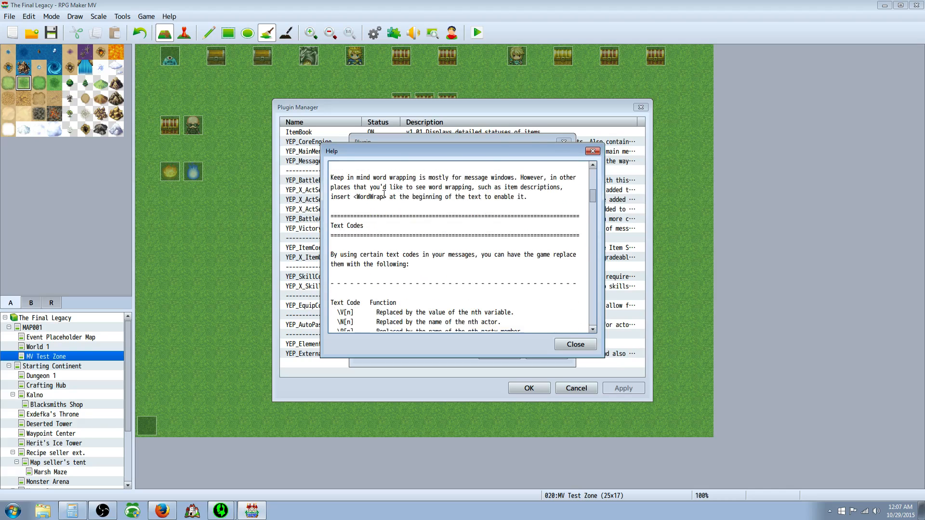
{"action": "scroll", "coordinate": [384, 194], "scroll_direction": "up", "scroll_amount": 5}
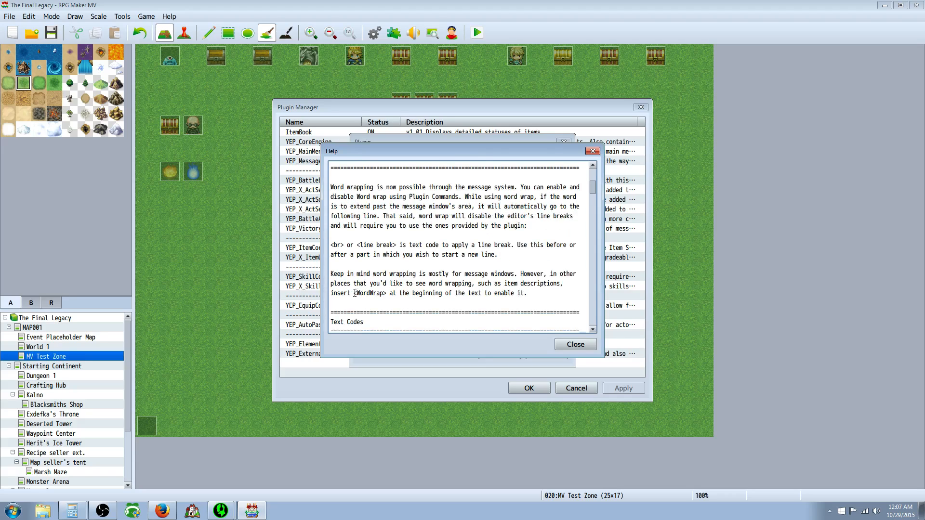
{"action": "left_click_drag", "start_coordinate": [355, 293], "coordinate": [385, 293]}
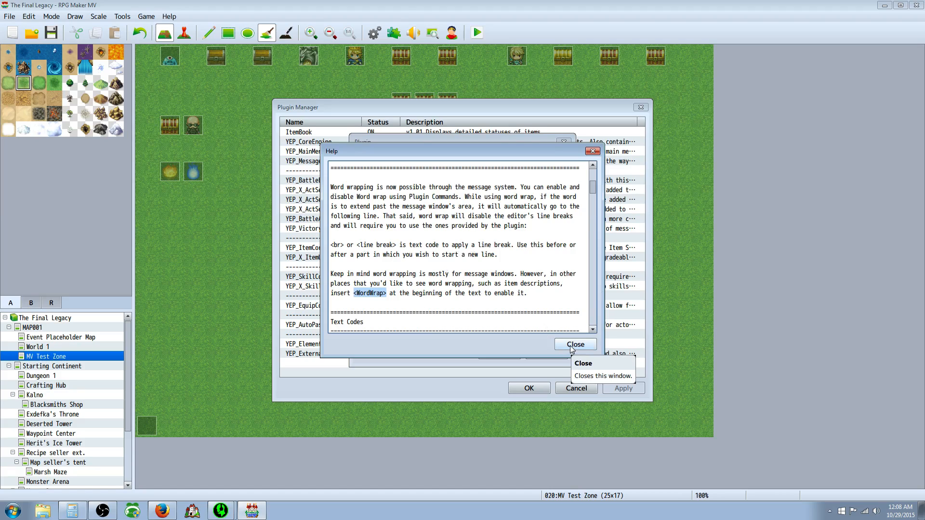
{"action": "left_click", "coordinate": [479, 282]}
{"action": "scroll", "coordinate": [479, 282], "scroll_direction": "down", "scroll_amount": 4}
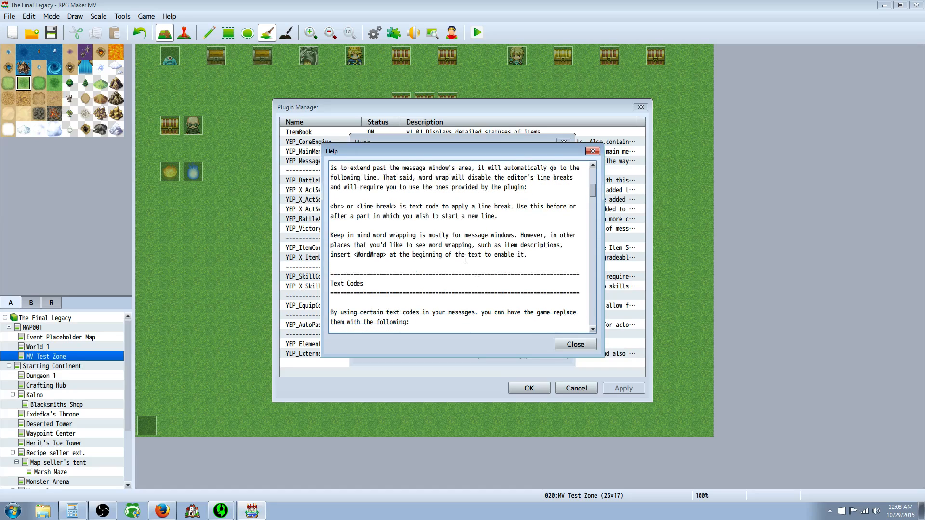
{"action": "scroll", "coordinate": [464, 260], "scroll_direction": "down", "scroll_amount": 8}
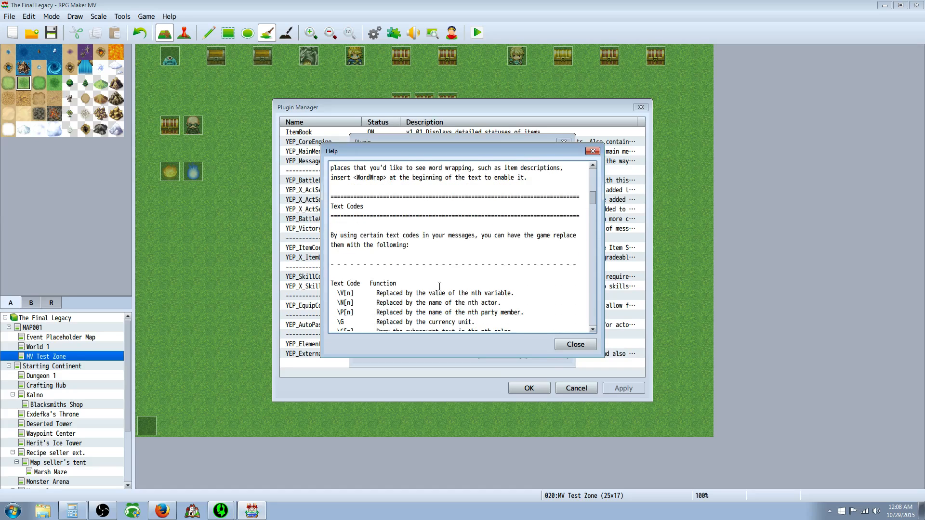
{"action": "left_click", "coordinate": [575, 344]}
{"action": "left_click", "coordinate": [499, 355]}
{"action": "left_click", "coordinate": [529, 389]}
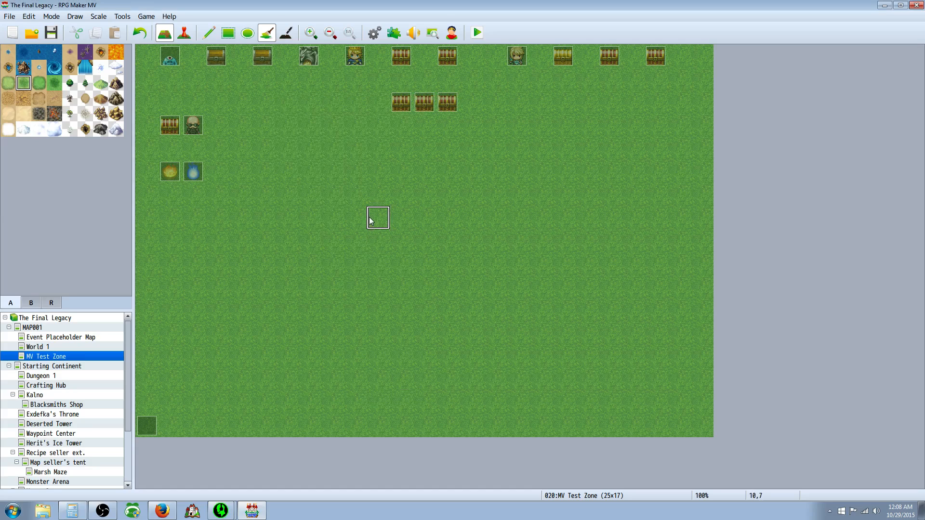
Create a new event at tile 7,6 on the MV Test Zone map with the purple-masked character image from the Evil set.
{"action": "left_click", "coordinate": [184, 33]}
{"action": "right_click", "coordinate": [311, 195]}
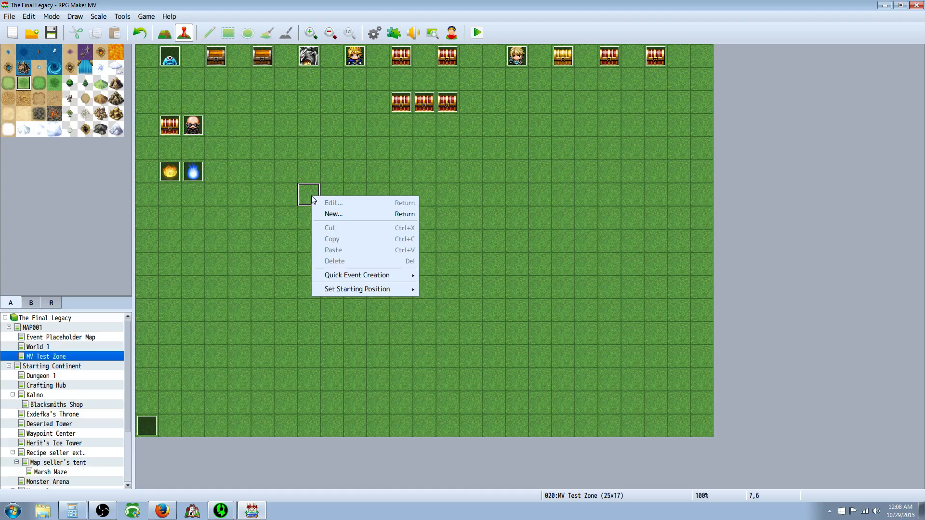
{"action": "left_click", "coordinate": [333, 213]}
{"action": "double_click", "coordinate": [265, 290]}
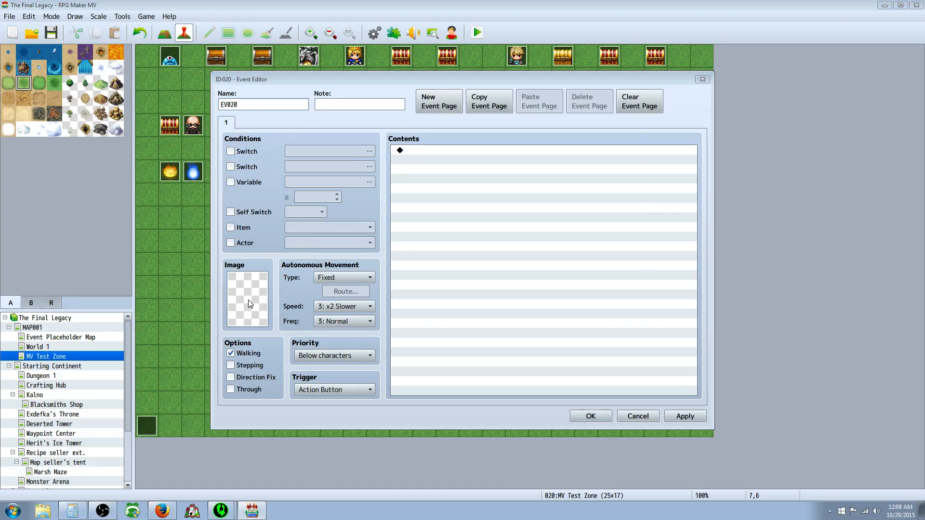
{"action": "left_click", "coordinate": [323, 165]}
{"action": "left_click", "coordinate": [332, 264]}
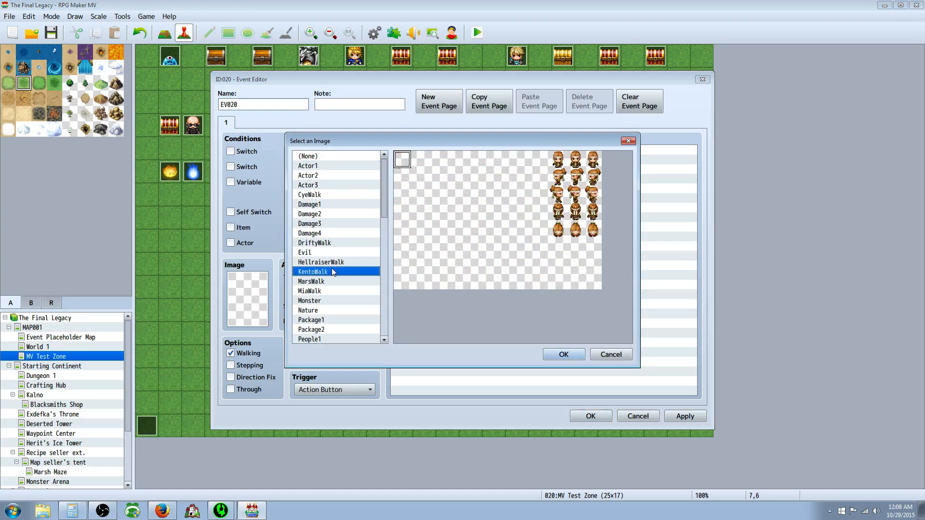
{"action": "left_click", "coordinate": [336, 252]}
{"action": "left_click", "coordinate": [563, 355]}
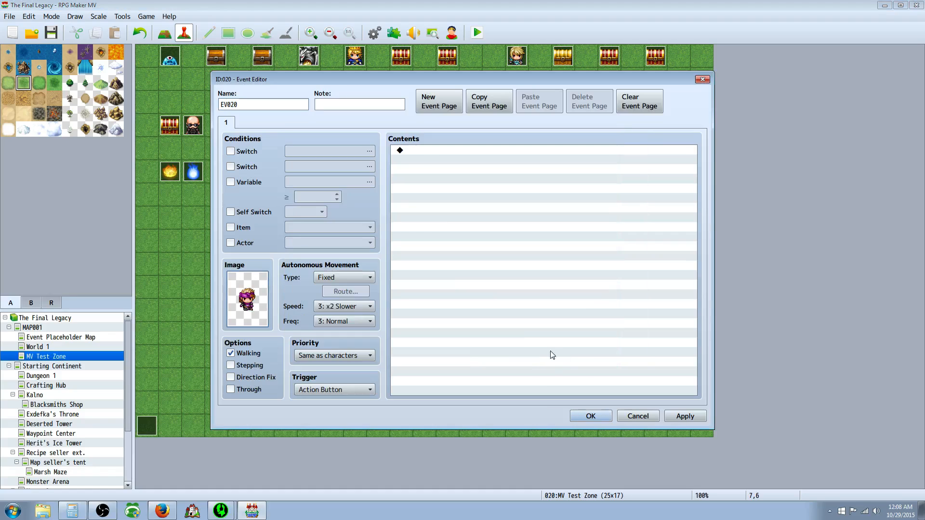
Add a Show Text command reading "<WordWrap> This is a test for word wrap and we will see if dialog gets cut off or not" plus random filler words.
{"action": "right_click", "coordinate": [425, 159]}
{"action": "left_click", "coordinate": [445, 165]}
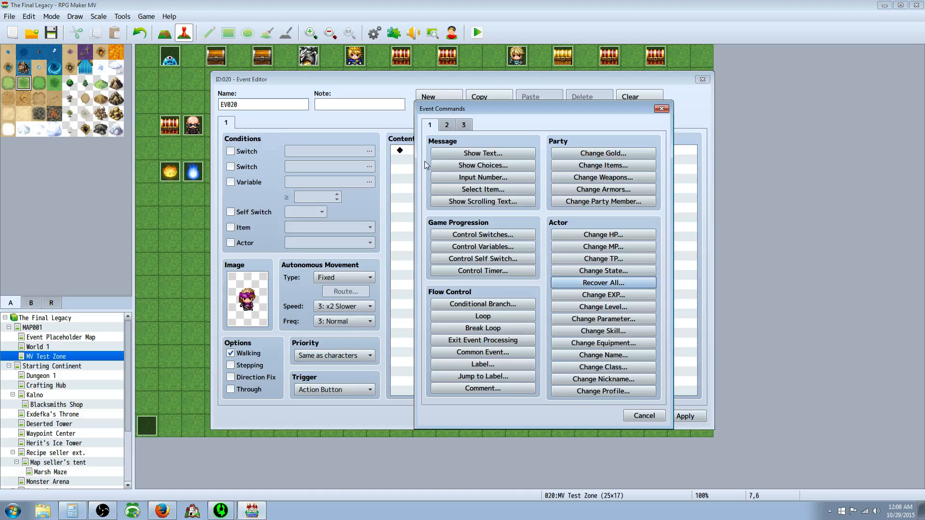
{"action": "left_click", "coordinate": [471, 153]}
{"action": "type", "text": "<WordWrap>"}
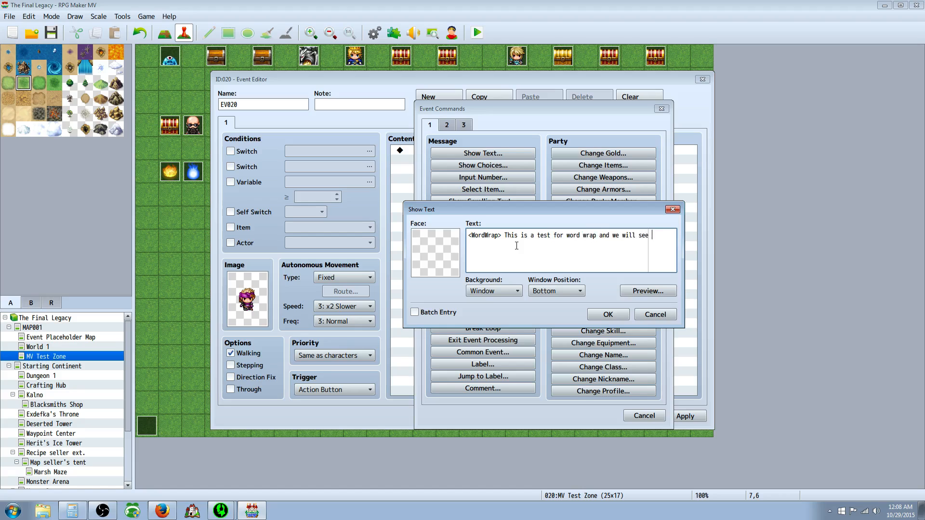
{"action": "type", "text": "log"}
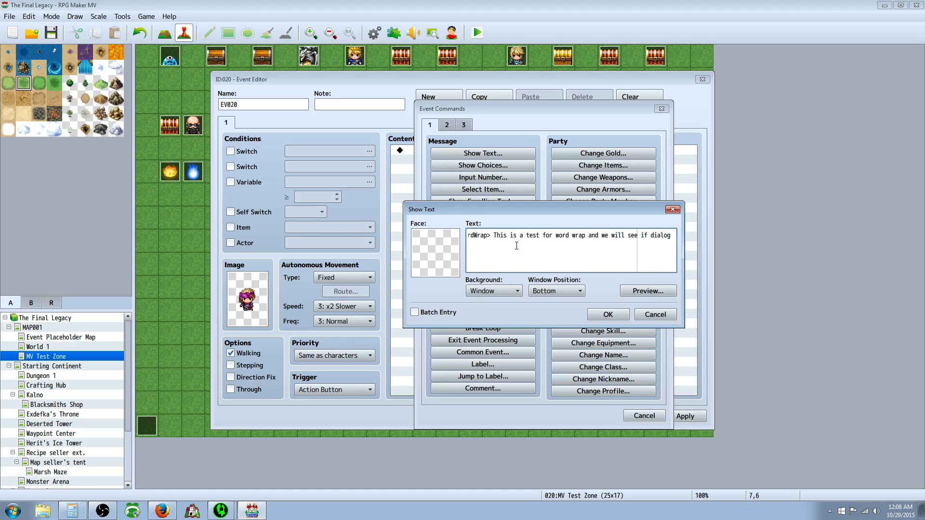
{"action": "type", "text": " gets cut off "}
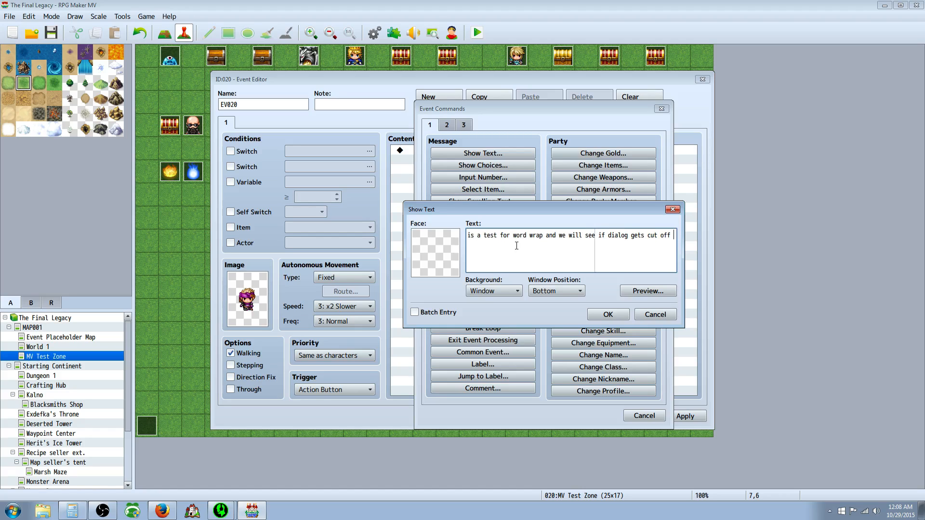
{"action": "type", "text": "or not vb"}
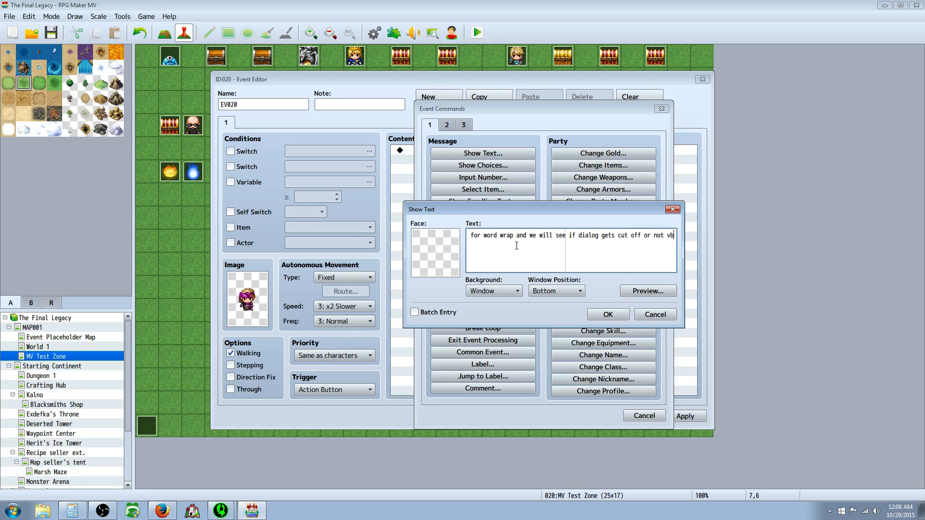
{"action": "type", "text": "aknsd bvlhas "}
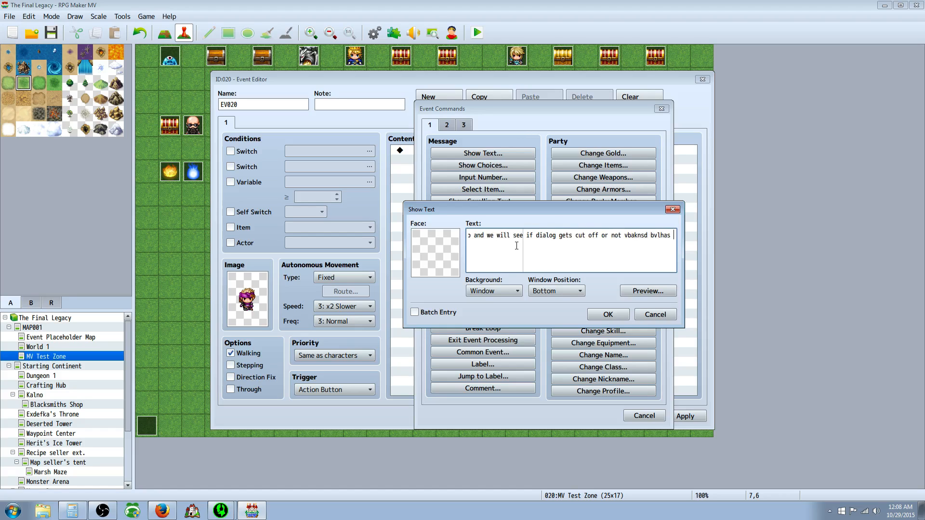
{"action": "type", "text": "basdn asdas daisnd as90din"}
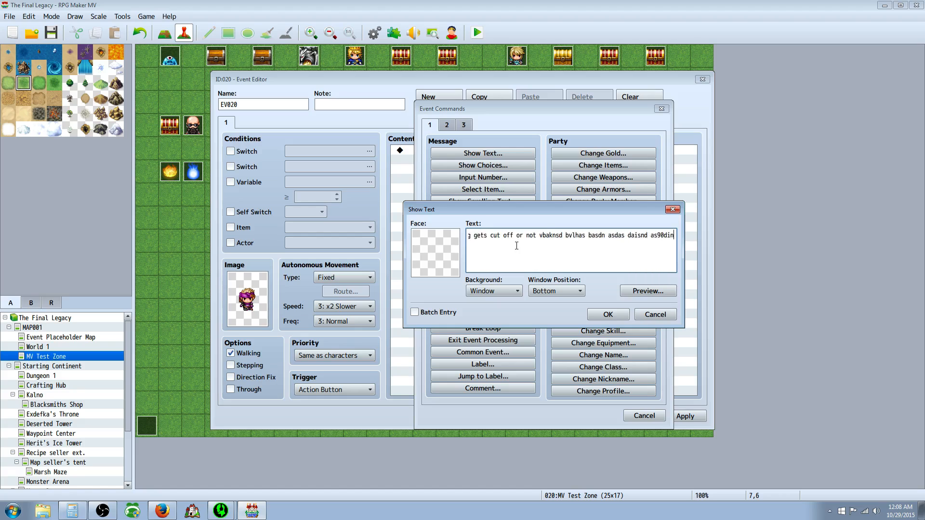
{"action": "type", "text": "a9s dansd9nas d9nasd nasidna "}
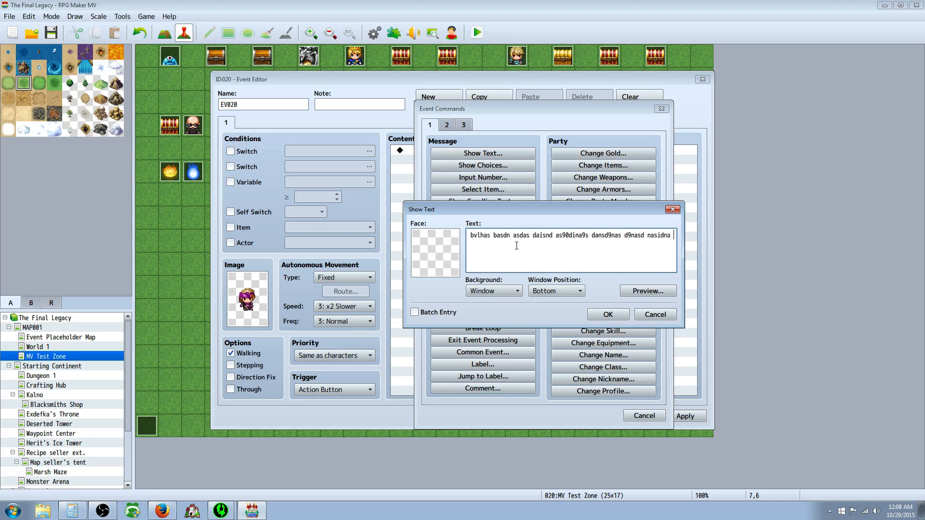
{"action": "type", "text": "sdnas dnaskdn asdkjnb oasf"}
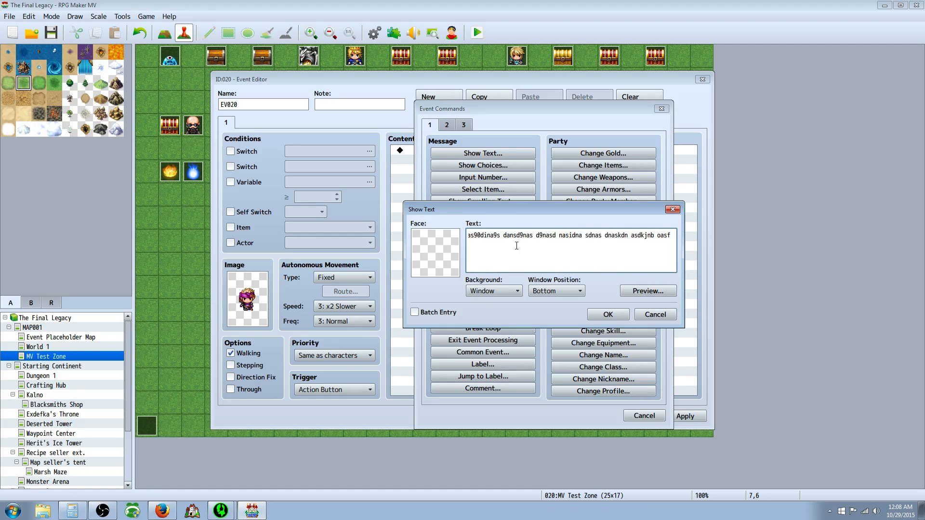
{"action": "left_click", "coordinate": [608, 314]}
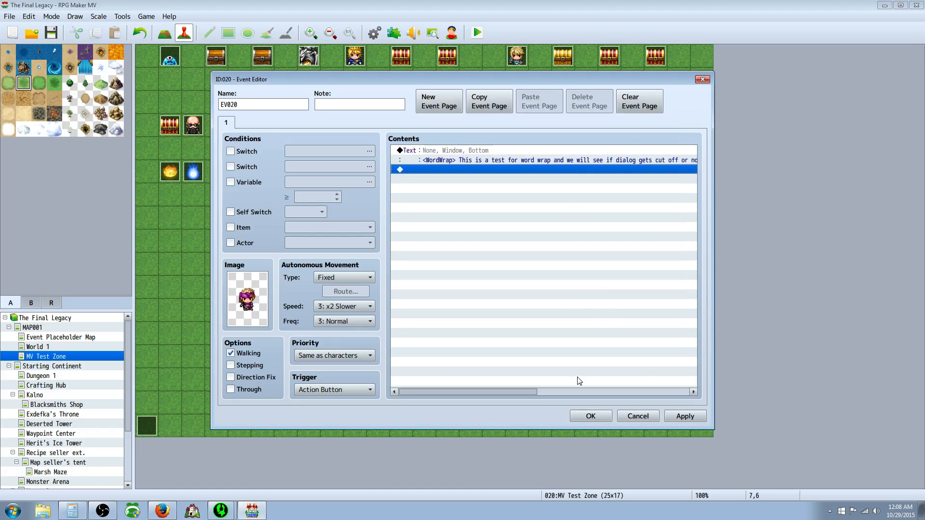
{"action": "left_click", "coordinate": [592, 417]}
Set the player's starting position on the tile directly below the new event.
{"action": "right_click", "coordinate": [305, 227]}
{"action": "mouse_move", "coordinate": [354, 321]}
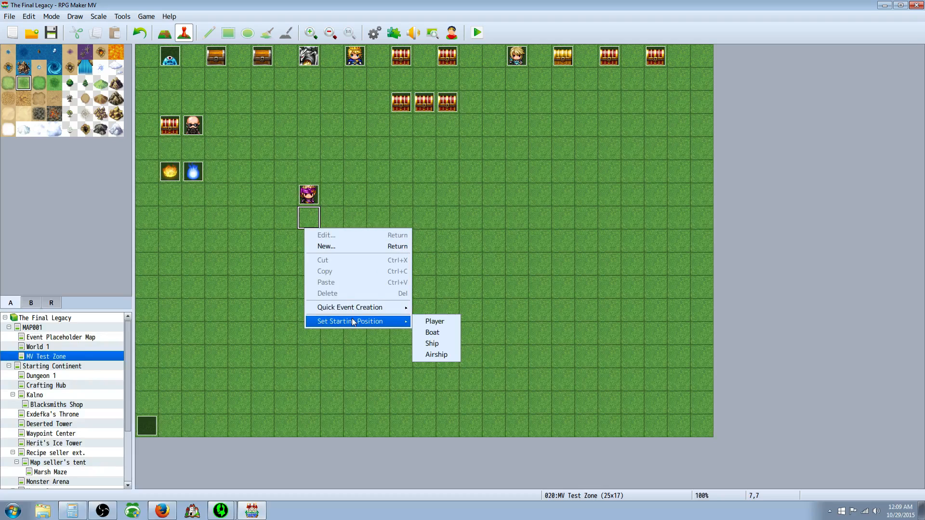
{"action": "left_click", "coordinate": [435, 321]}
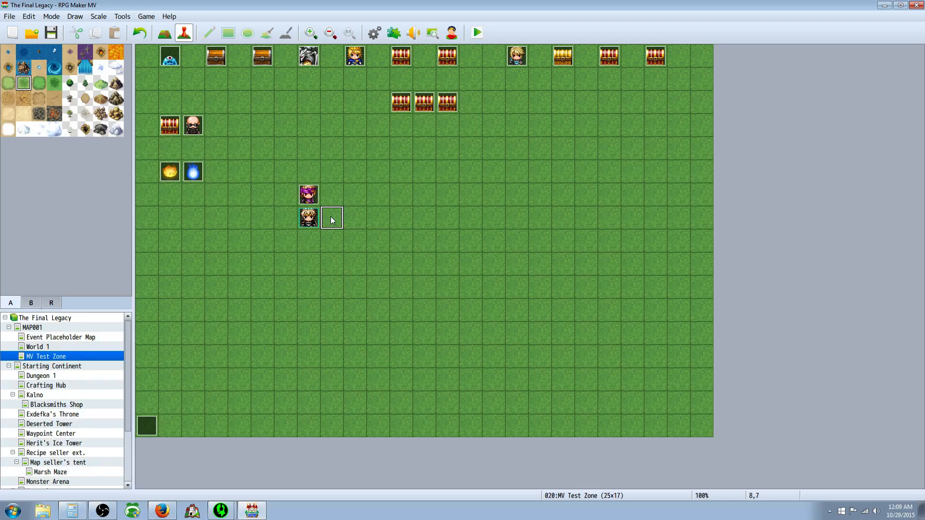
{"action": "right_click", "coordinate": [332, 218]}
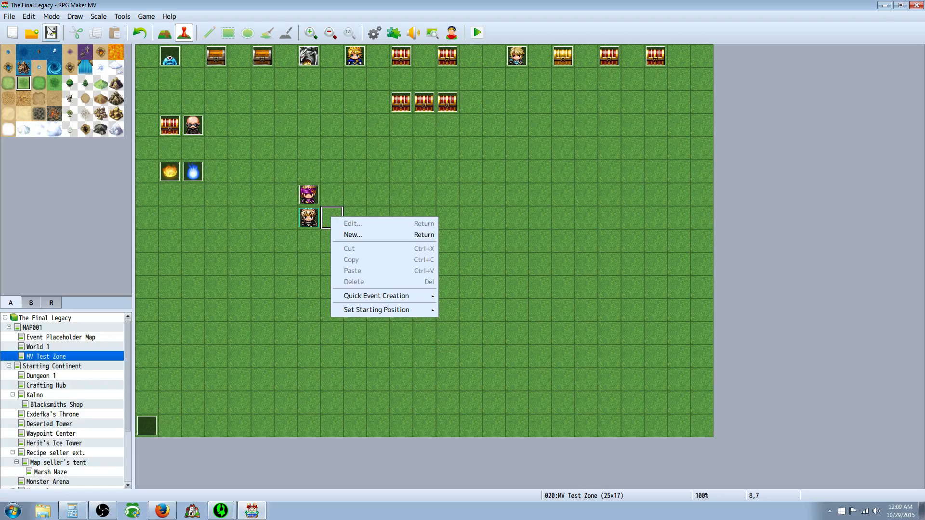
{"action": "key", "text": "Escape"}
Playtest a new game, talk to the masked character to check the message's word wrapping, and close the game.
{"action": "left_click", "coordinate": [478, 32]}
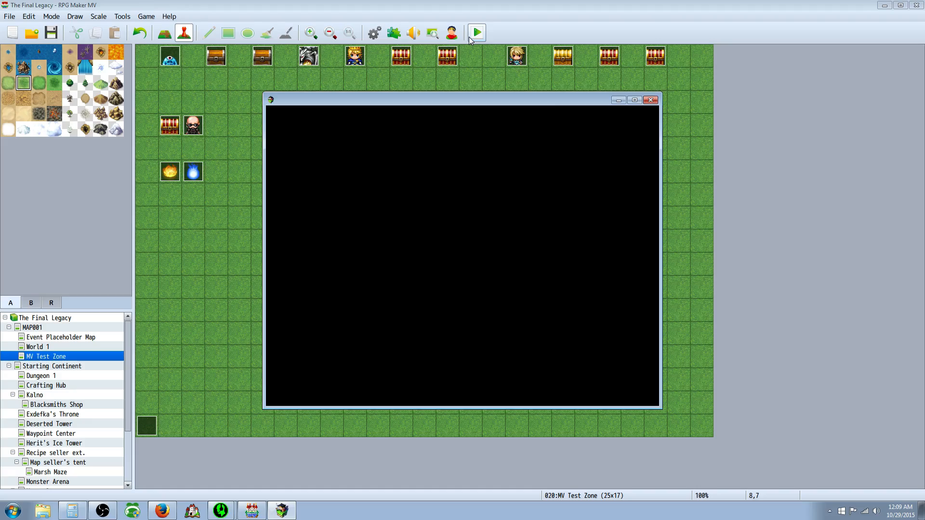
{"action": "key", "text": "Up"}
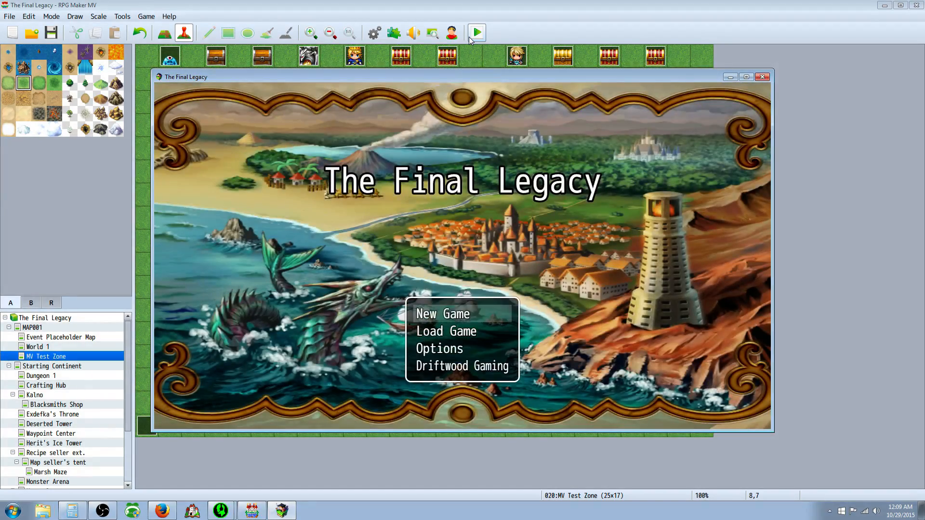
{"action": "key", "text": "Return"}
{"action": "key", "text": "Up"}
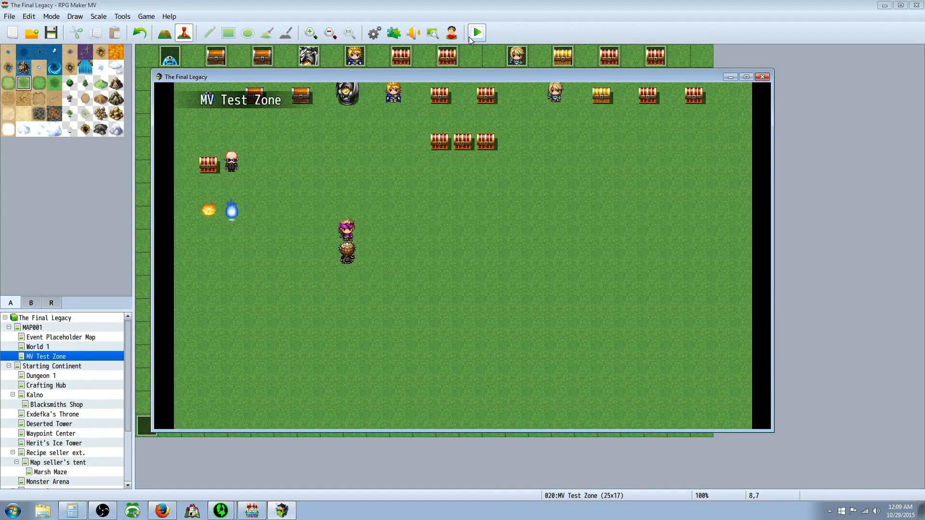
{"action": "key", "text": "Return"}
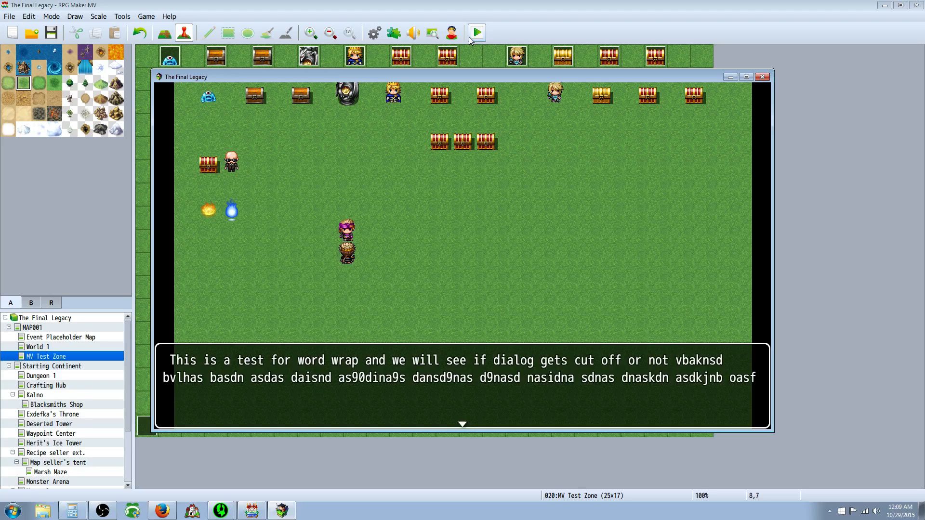
{"action": "left_click", "coordinate": [455, 380]}
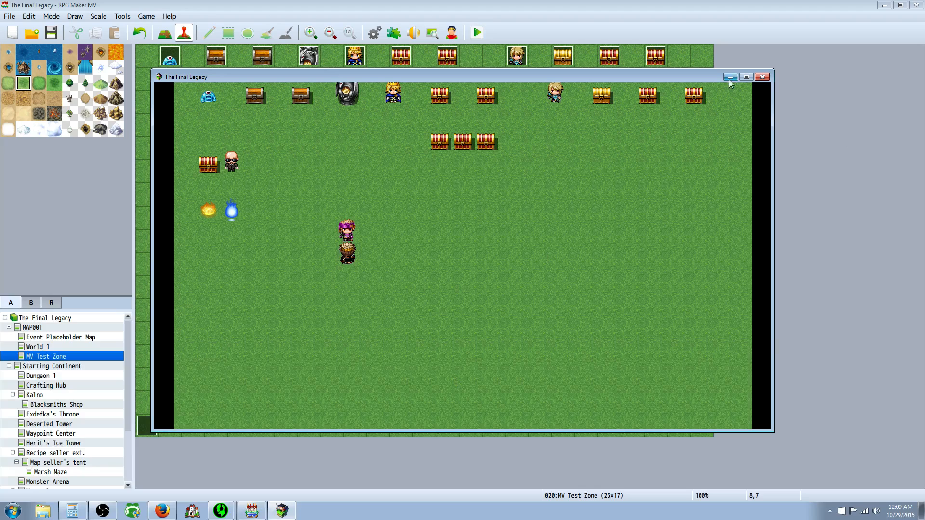
{"action": "left_click", "coordinate": [763, 78]}
Open the masked character's event for editing and select the empty line below its text command.
{"action": "right_click", "coordinate": [309, 204]}
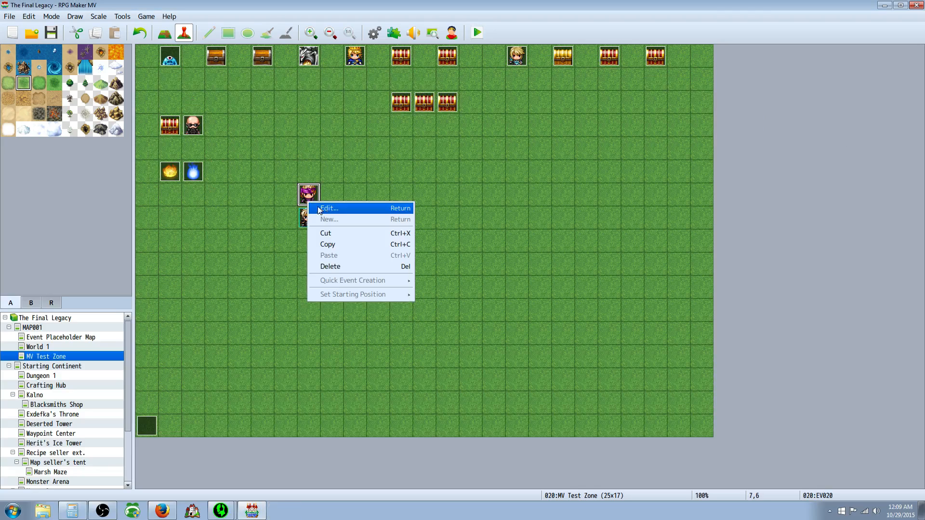
{"action": "left_click", "coordinate": [321, 210]}
{"action": "left_click", "coordinate": [418, 170]}
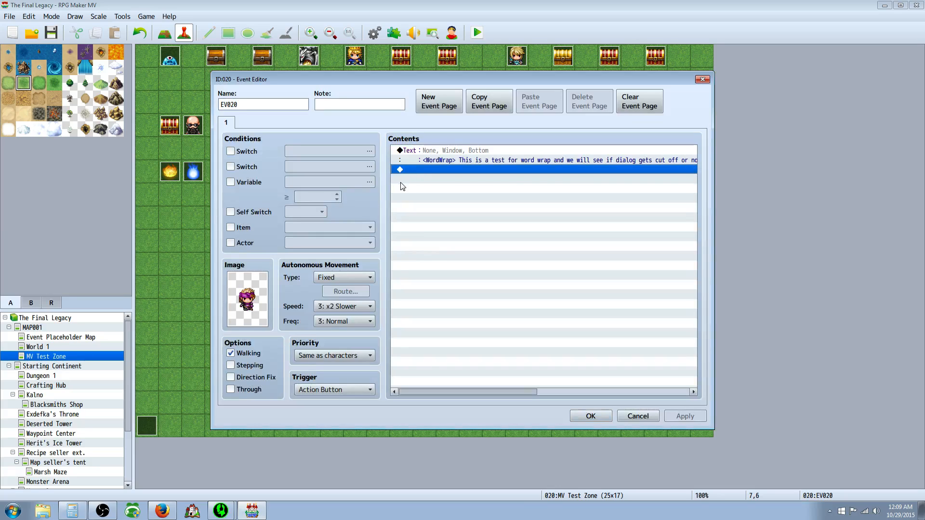
{"action": "right_click", "coordinate": [411, 172]}
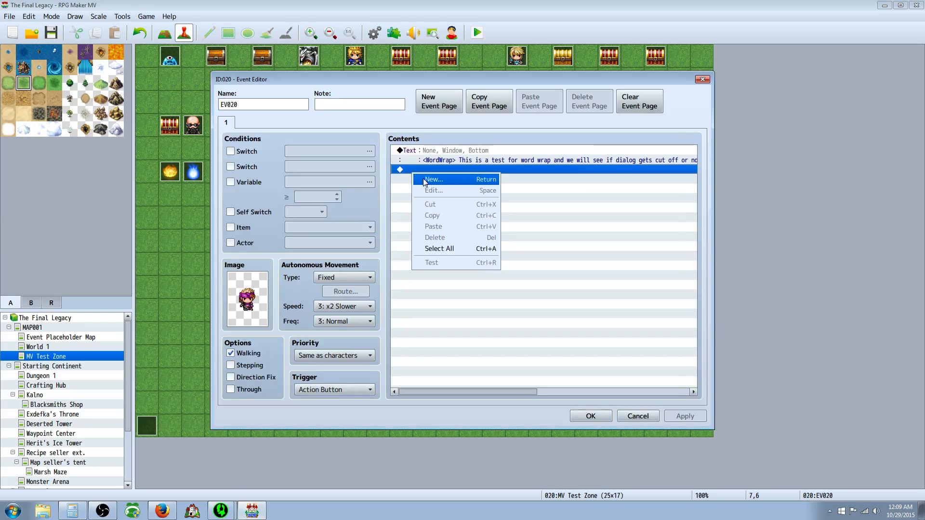
{"action": "left_click", "coordinate": [424, 180]}
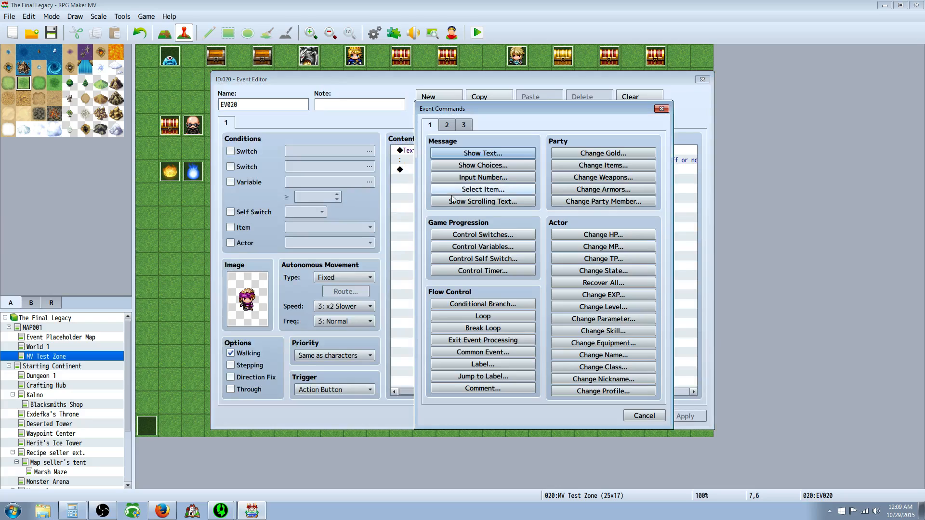
{"action": "left_click", "coordinate": [466, 166]}
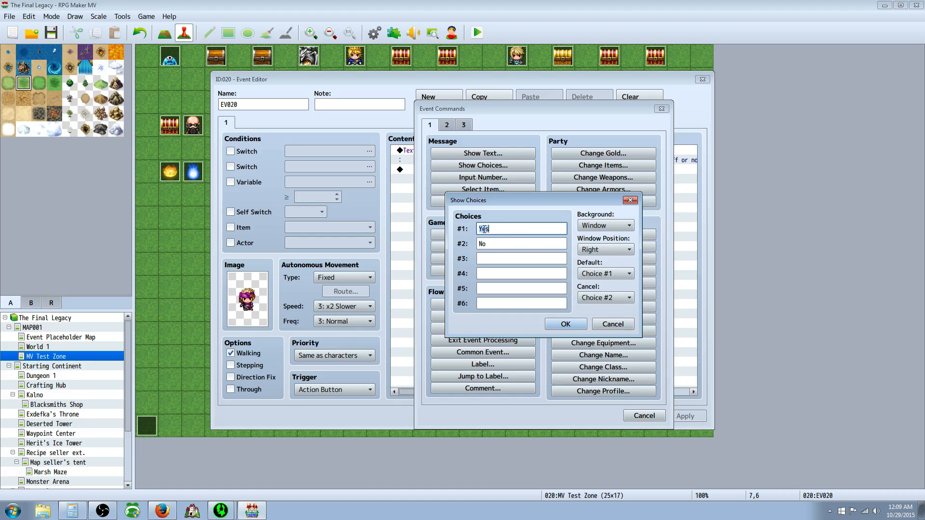
{"action": "left_click", "coordinate": [613, 324]}
{"action": "left_click", "coordinate": [644, 415]}
Add Show Text: "I need help with clearing the tower, and also the dungeon." / "we only have time to do one these things! Which is more important?".
{"action": "right_click", "coordinate": [417, 168]}
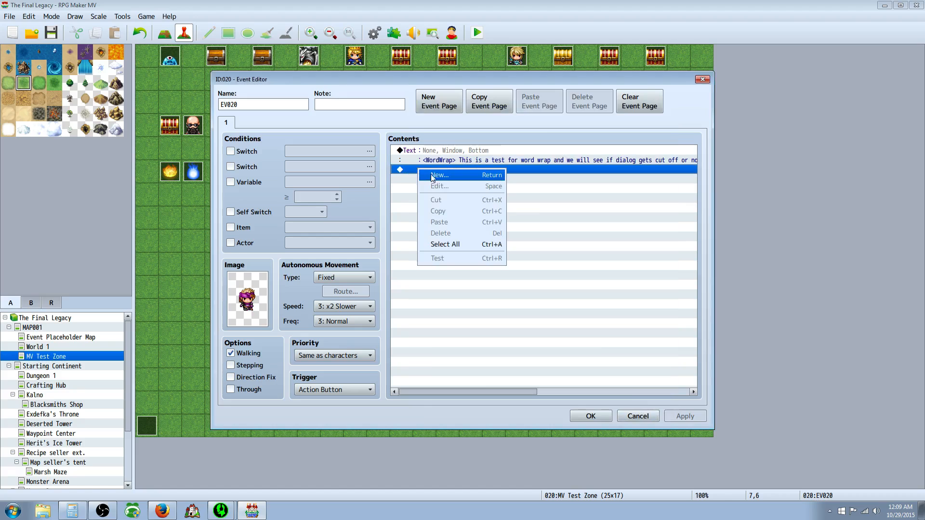
{"action": "left_click", "coordinate": [436, 180]}
{"action": "left_click", "coordinate": [473, 154]}
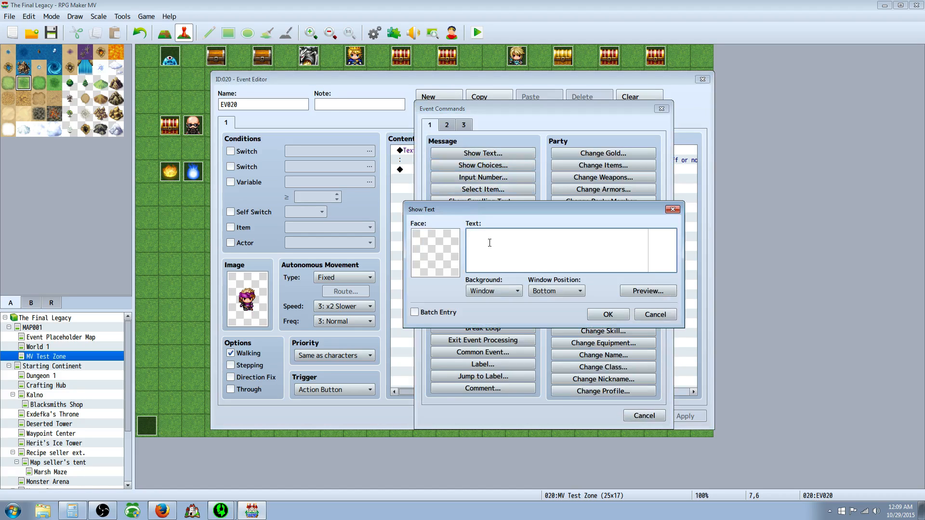
{"action": "type", "text": "I need help with clearing the tower, and also the dungeon."}
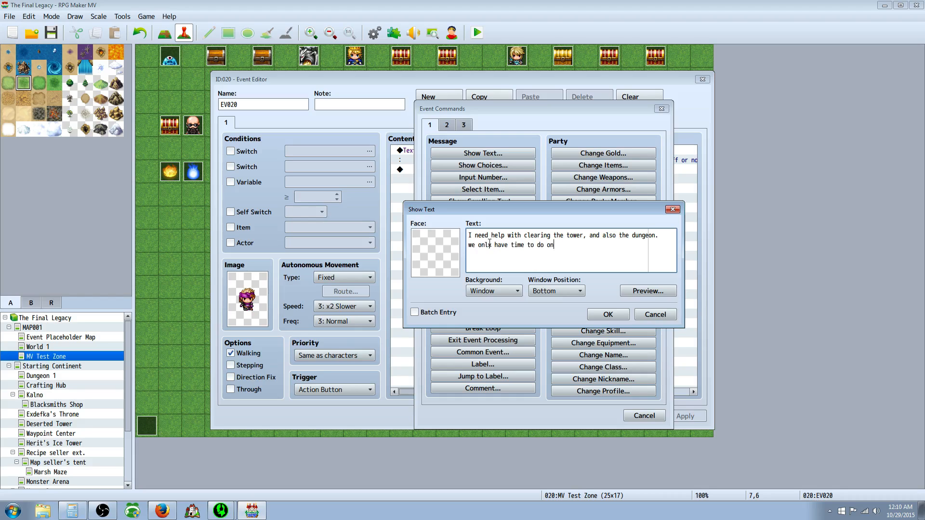
{"action": "type", "text": "things! Which is more importan"}
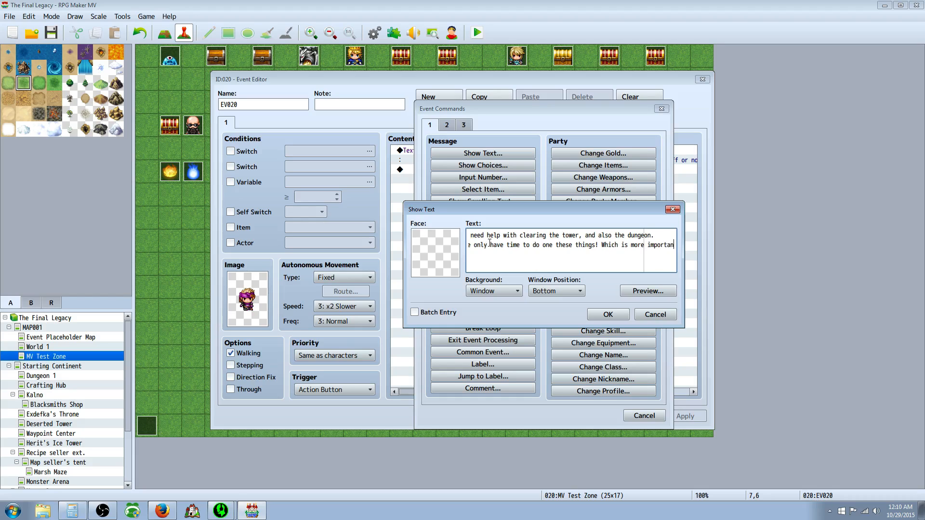
{"action": "type", "text": "t?"}
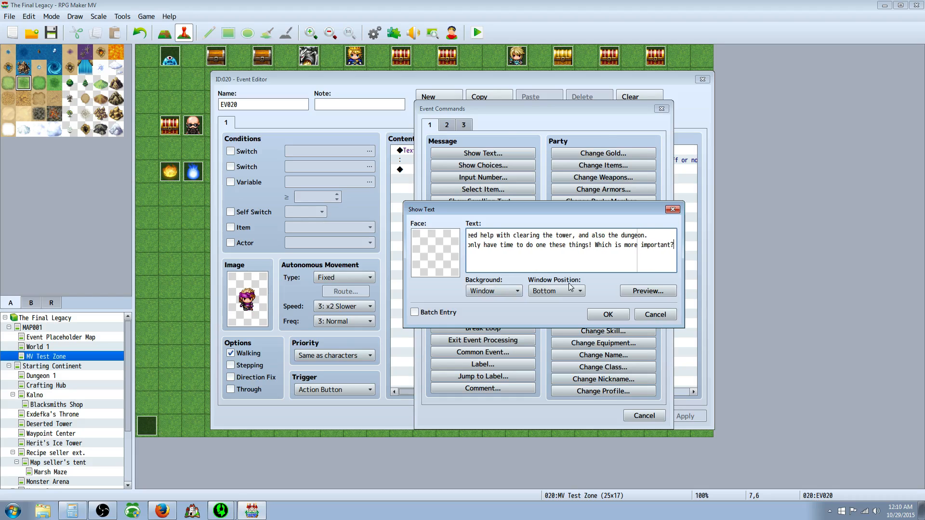
{"action": "left_click", "coordinate": [608, 314]}
Add a Show Choices command below the second message with the choices "Lets goto the tower" and "Lets goto the dungeon".
{"action": "right_click", "coordinate": [442, 202]}
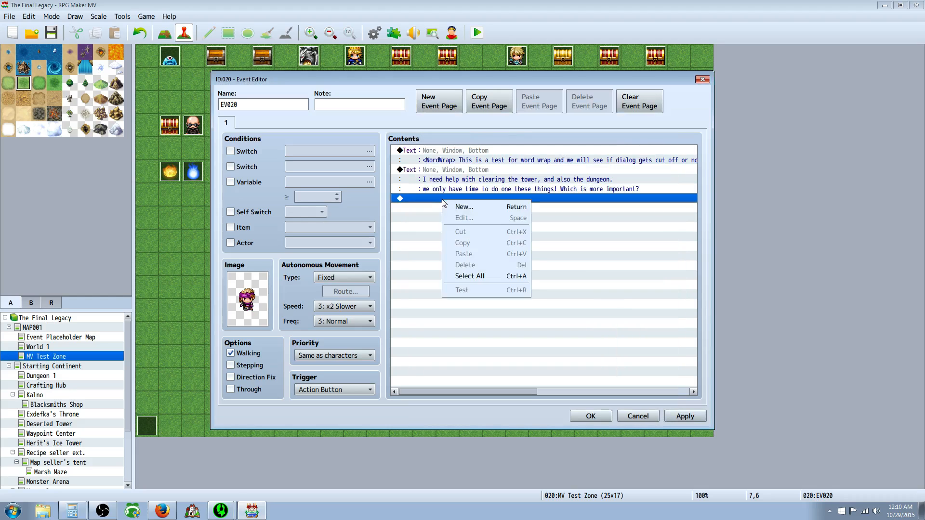
{"action": "left_click", "coordinate": [472, 208]}
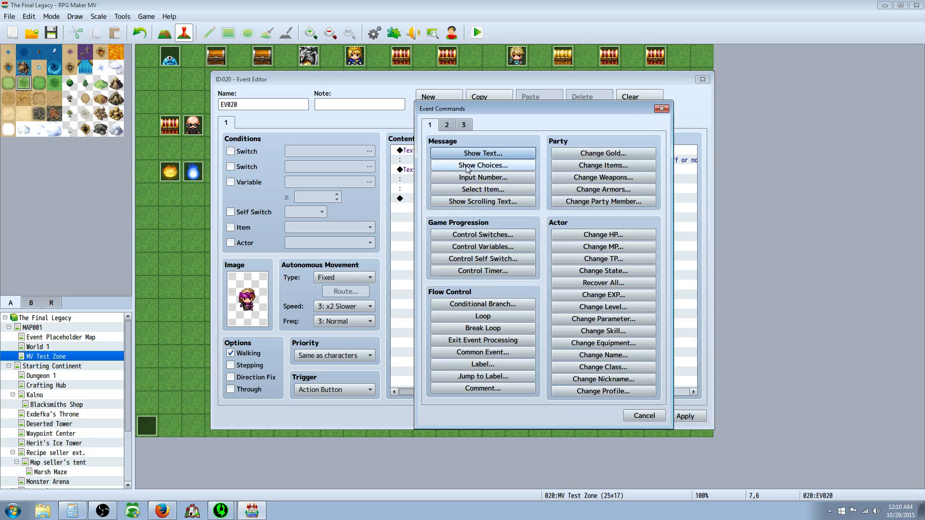
{"action": "left_click", "coordinate": [466, 166]}
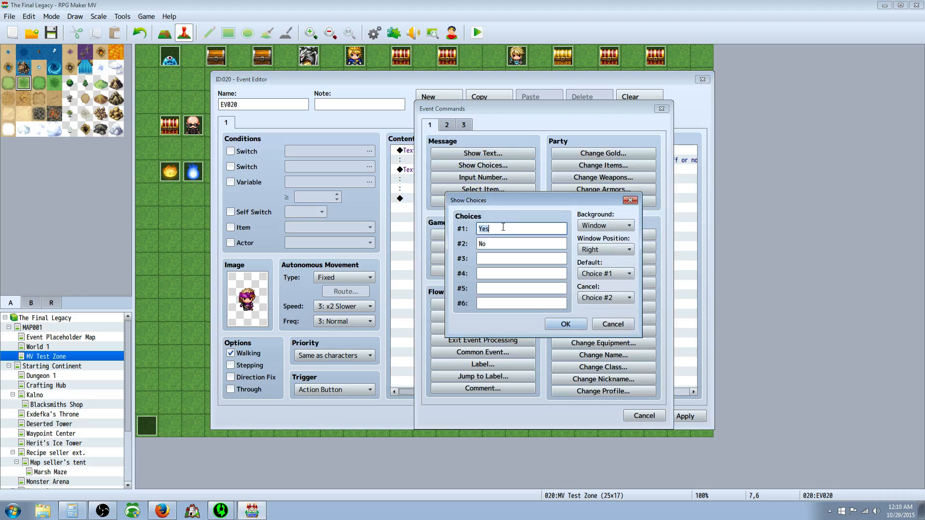
{"action": "type", "text": "Lets goto the tower"}
{"action": "double_click", "coordinate": [503, 243]}
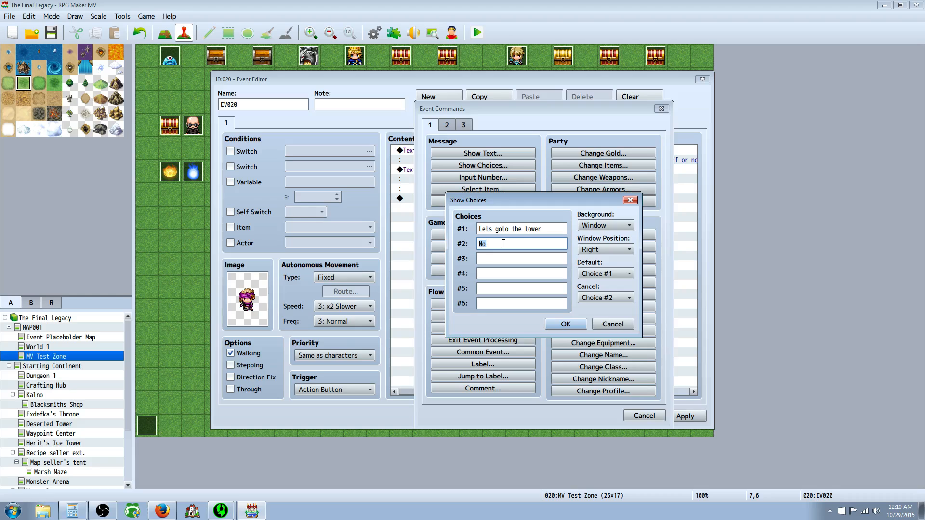
{"action": "type", "text": "Lets goto the dungeon"}
{"action": "left_click", "coordinate": [564, 324]}
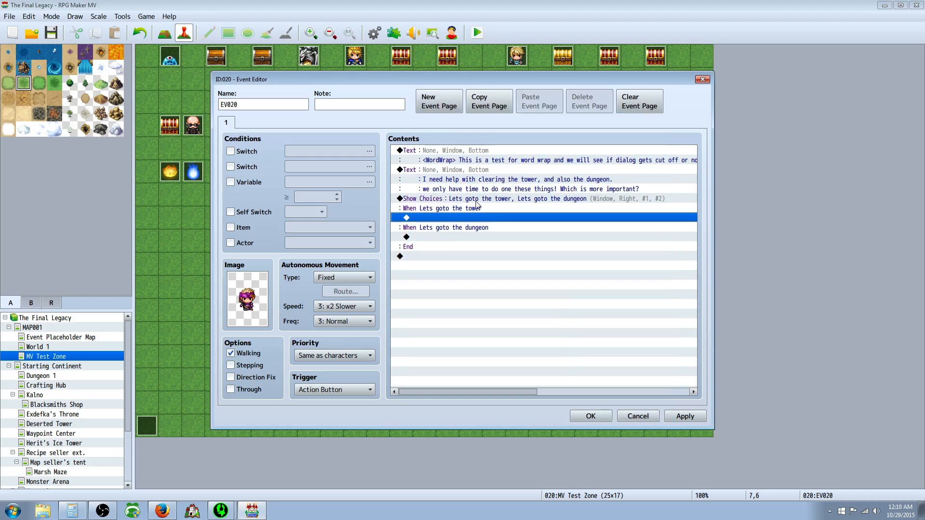
Examine the empty command lines in the tower and dungeon choice branches.
{"action": "left_click", "coordinate": [438, 238]}
{"action": "left_click", "coordinate": [438, 217]}
{"action": "left_click", "coordinate": [441, 235]}
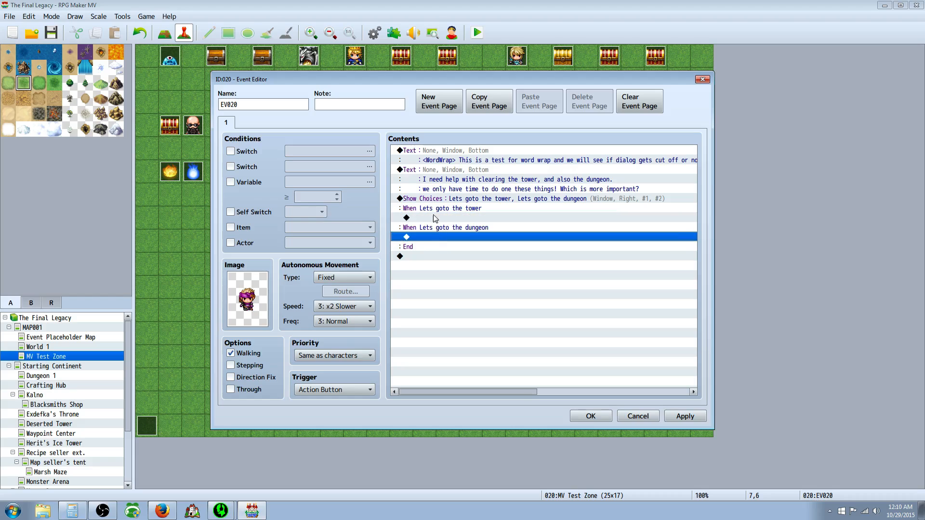
{"action": "left_click", "coordinate": [434, 217]}
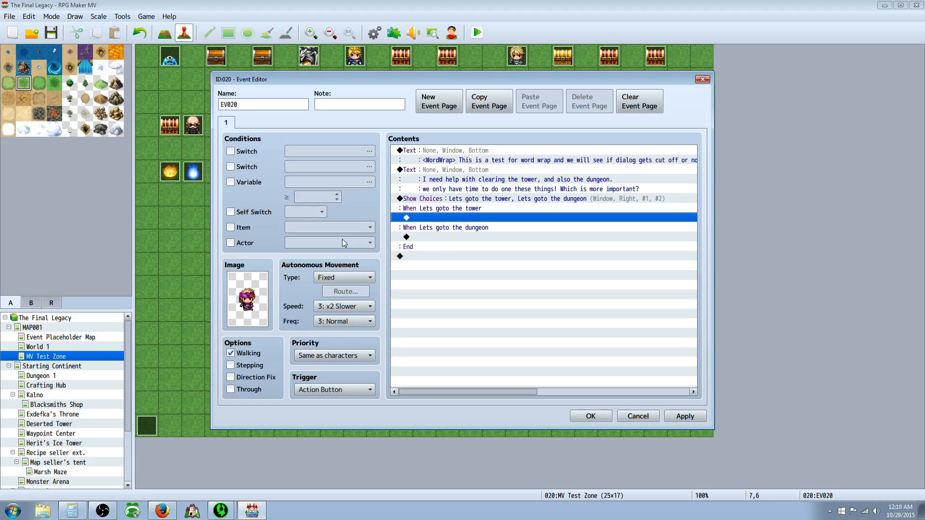
{"action": "left_click", "coordinate": [420, 238]}
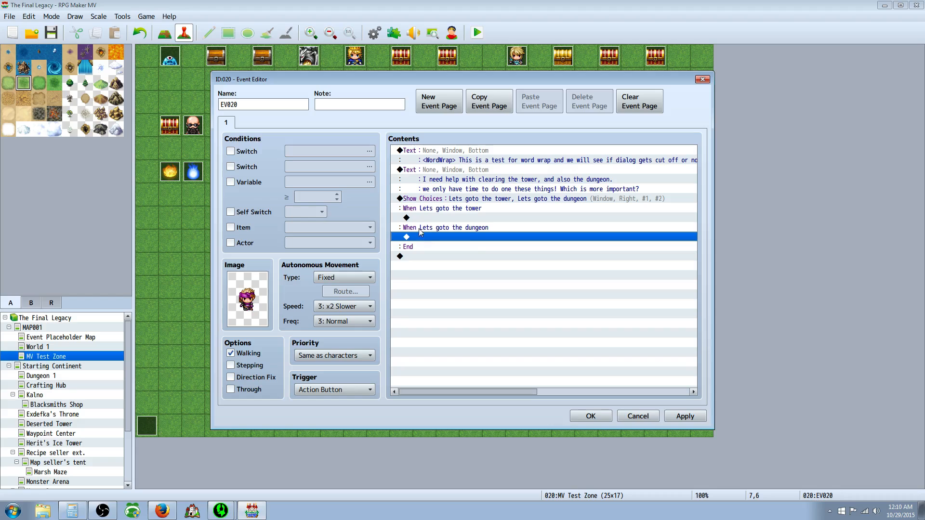
{"action": "left_click", "coordinate": [425, 218]}
{"action": "left_click", "coordinate": [427, 229]}
{"action": "left_click", "coordinate": [428, 237]}
{"action": "left_click", "coordinate": [432, 212]}
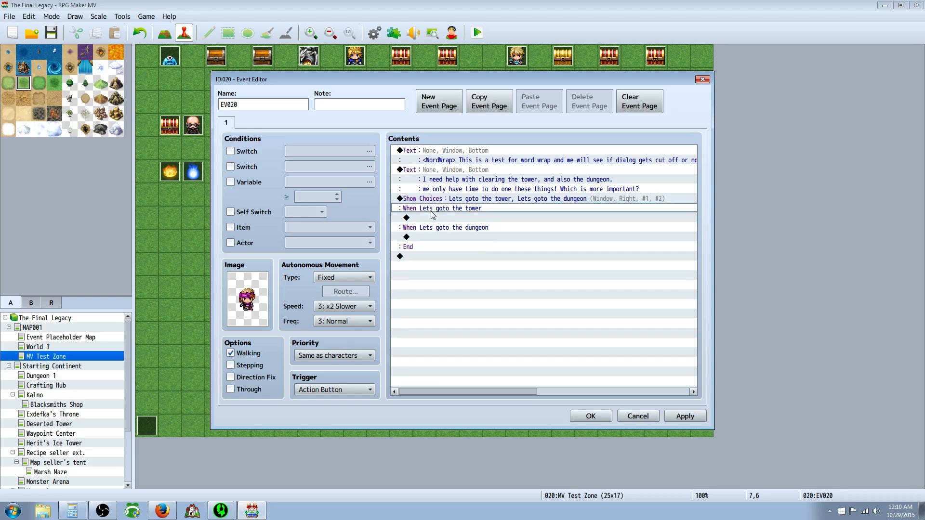
{"action": "left_click", "coordinate": [428, 220]}
{"action": "left_click", "coordinate": [425, 238]}
Add a Change Items command giving 1 Potion in the "Lets goto the tower" branch.
{"action": "left_click", "coordinate": [428, 218]}
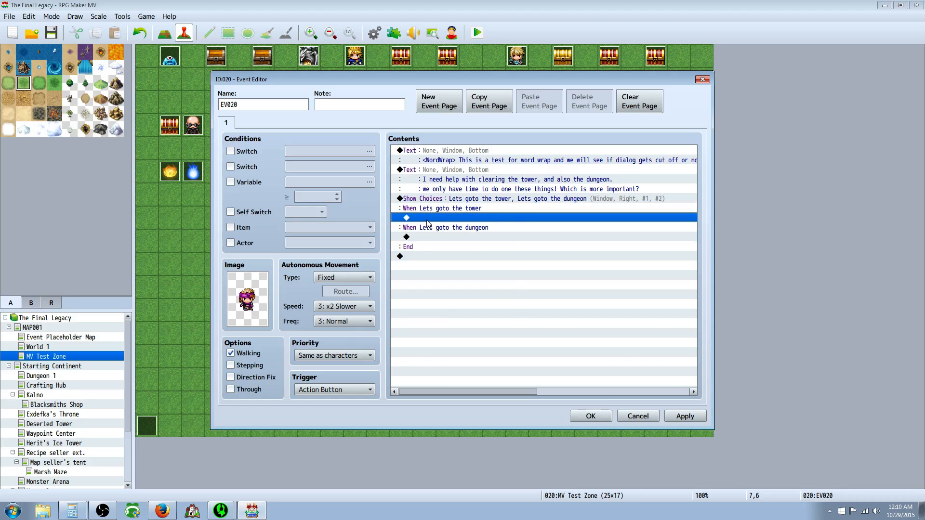
{"action": "right_click", "coordinate": [428, 220]}
{"action": "left_click", "coordinate": [444, 227]}
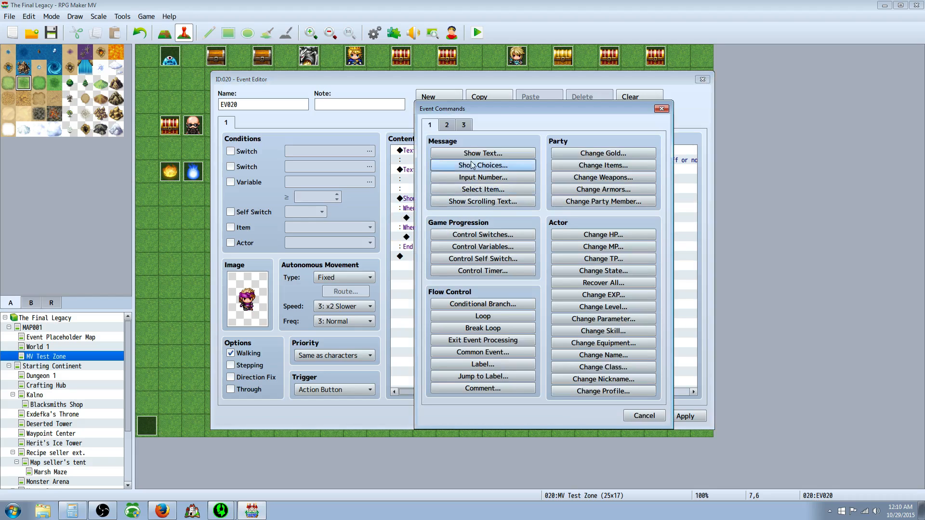
{"action": "left_click", "coordinate": [603, 165]}
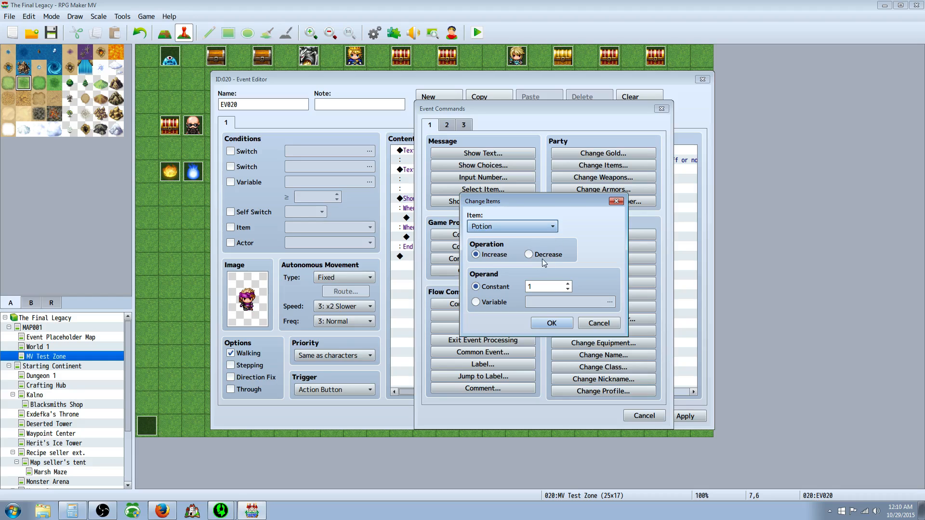
{"action": "left_click", "coordinate": [551, 323]}
Add a Change Items command giving 1 Hi-Potion in the "Lets goto the dungeon" branch.
{"action": "right_click", "coordinate": [418, 247]}
{"action": "left_click", "coordinate": [433, 254]}
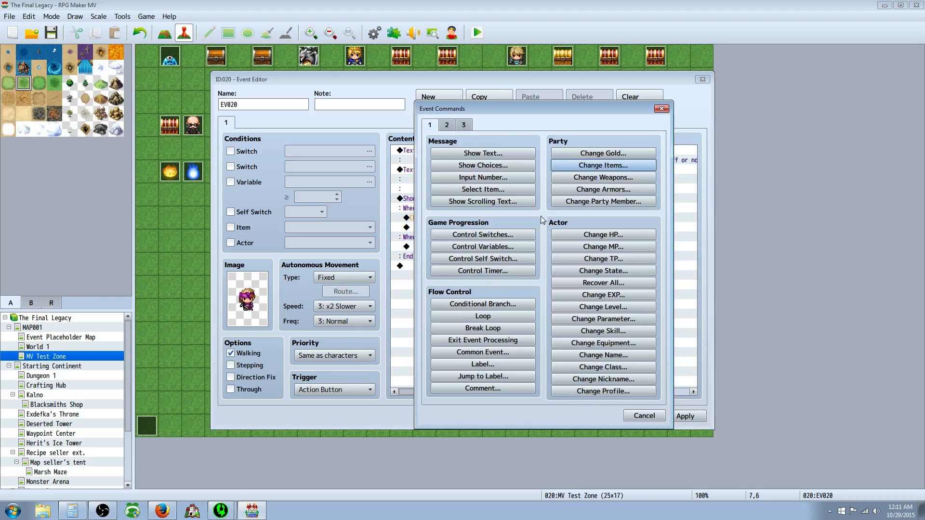
{"action": "left_click", "coordinate": [591, 167]}
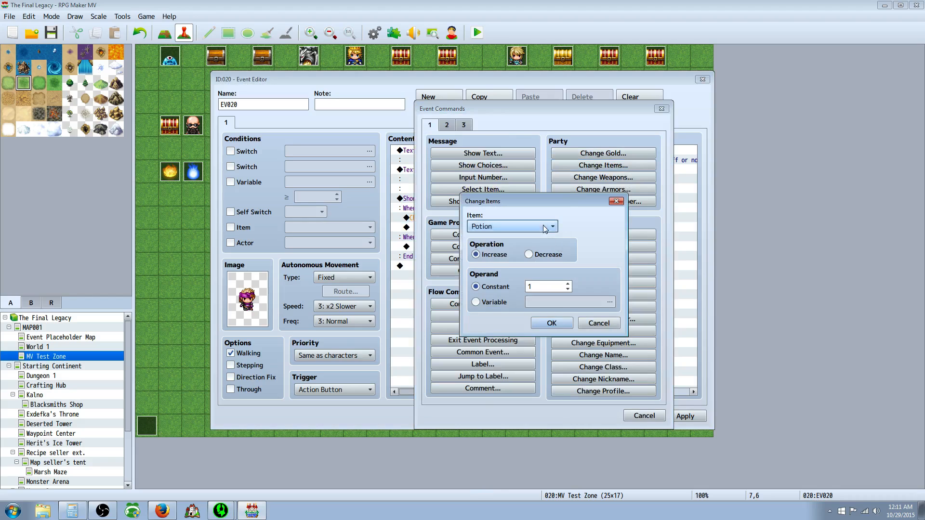
{"action": "left_click", "coordinate": [542, 225]}
{"action": "left_click", "coordinate": [530, 248]}
{"action": "left_click", "coordinate": [551, 323]}
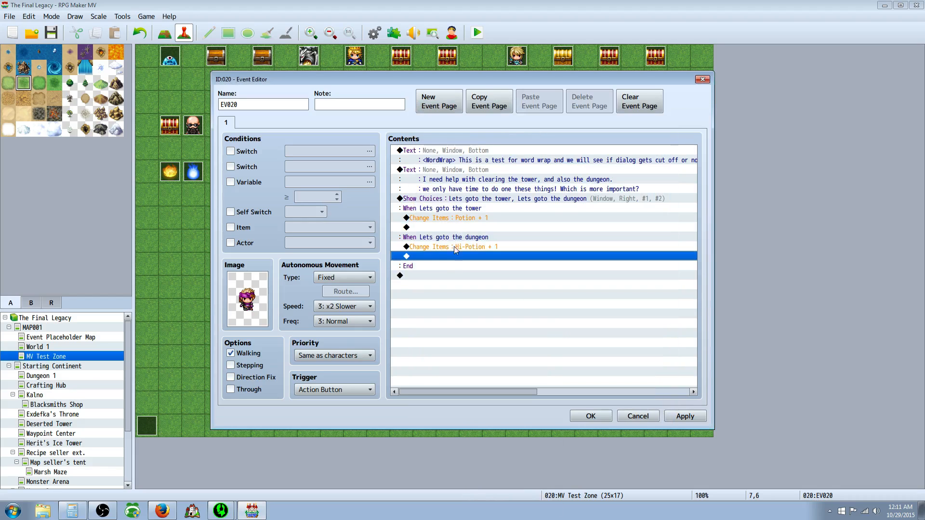
Compare the Change Items commands in the tower and dungeon branches.
{"action": "left_click", "coordinate": [468, 217]}
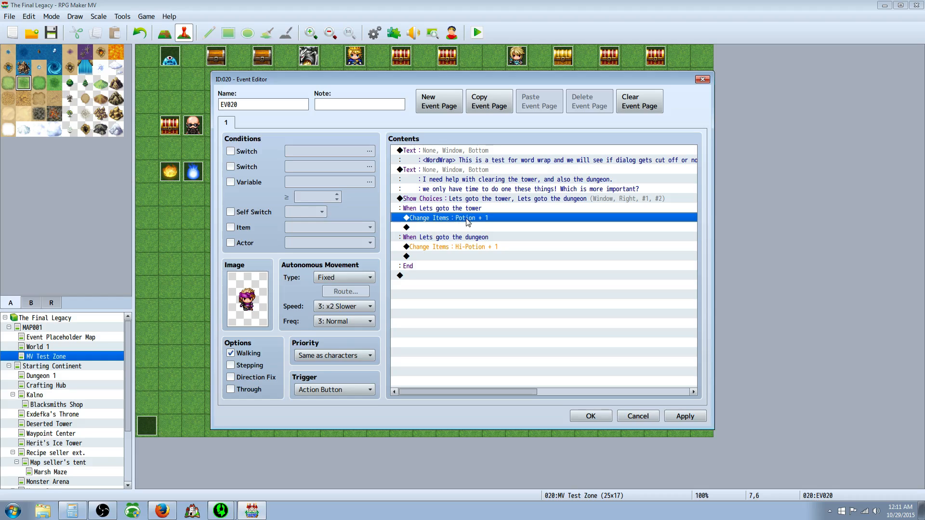
{"action": "left_click", "coordinate": [467, 247]}
{"action": "left_click", "coordinate": [466, 219]}
{"action": "left_click", "coordinate": [470, 247]}
{"action": "left_click", "coordinate": [461, 222]}
{"action": "left_click", "coordinate": [453, 238]}
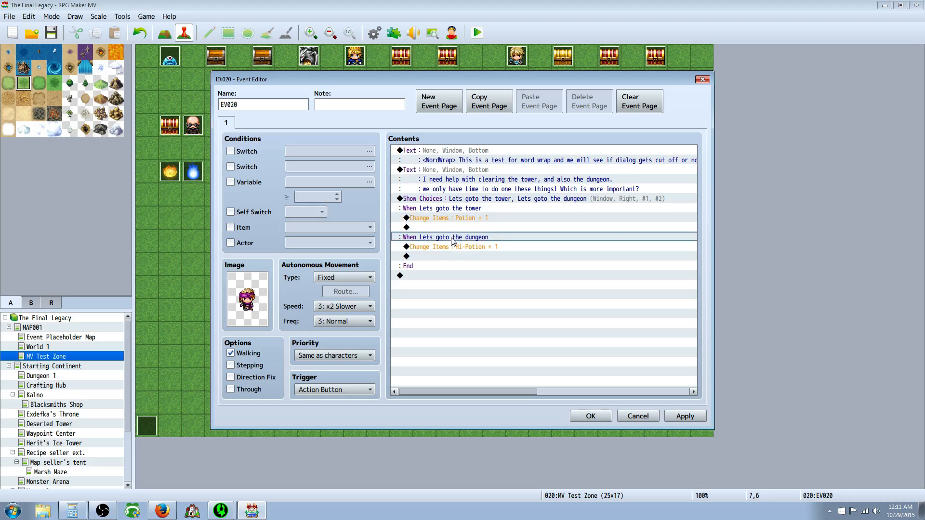
{"action": "left_click", "coordinate": [453, 247]}
{"action": "left_click", "coordinate": [452, 257]}
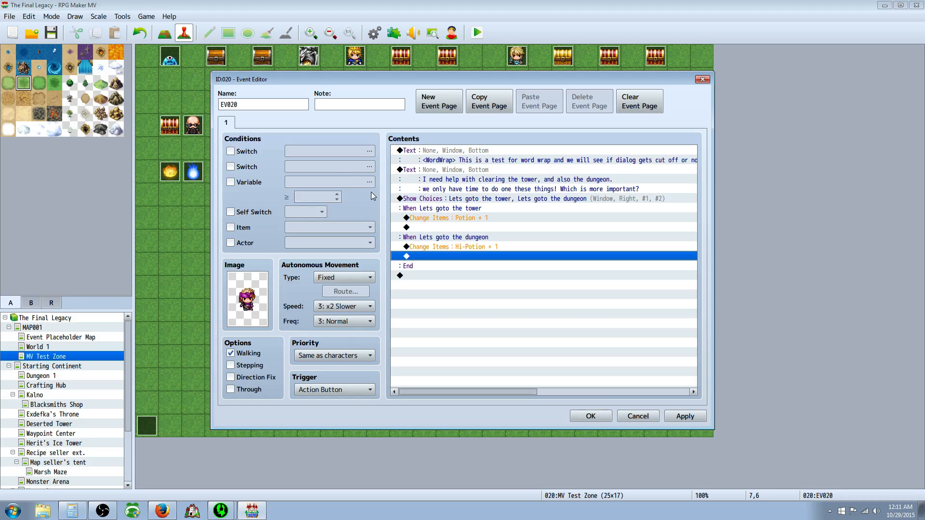
Add a Control Self Switch command setting A to ON below the Potion reward in the tower branch.
{"action": "right_click", "coordinate": [431, 227]}
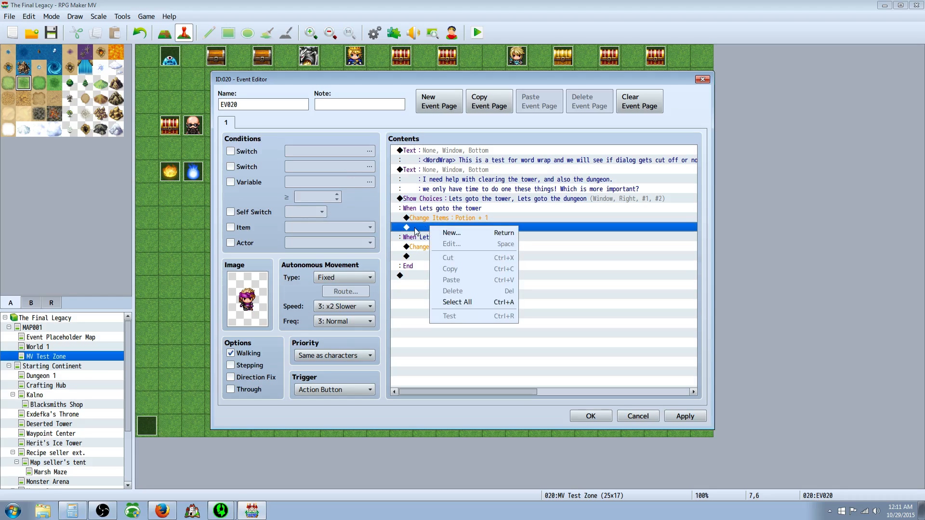
{"action": "left_click", "coordinate": [452, 233]}
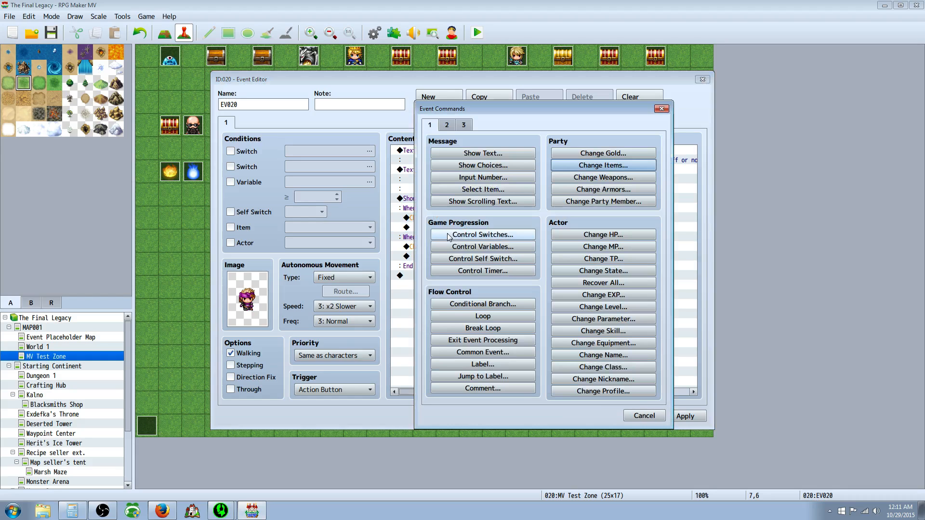
{"action": "left_click", "coordinate": [476, 260]}
{"action": "left_click", "coordinate": [532, 304]}
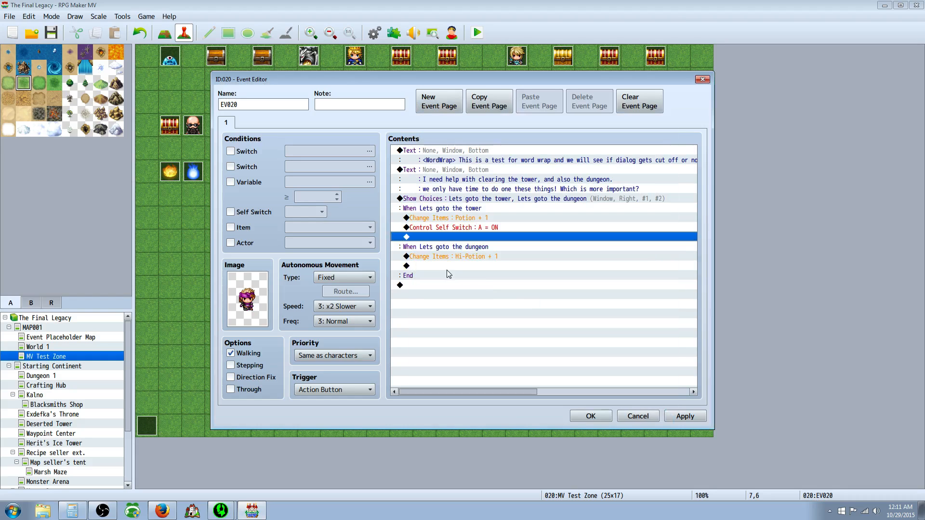
Add a Control Self Switch command setting A to ON below the Hi-Potion reward in the dungeon branch.
{"action": "right_click", "coordinate": [439, 265]}
{"action": "left_click", "coordinate": [460, 273]}
{"action": "left_click", "coordinate": [479, 259]}
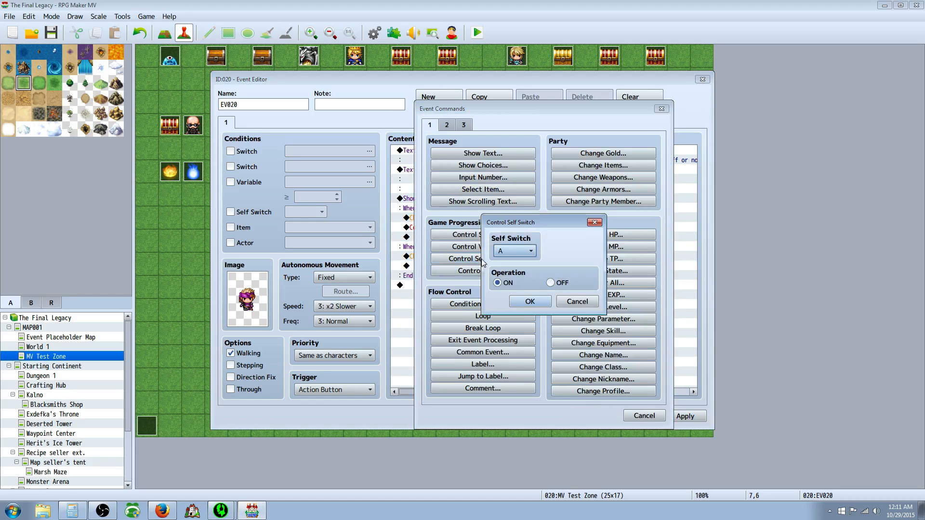
{"action": "left_click", "coordinate": [530, 302]}
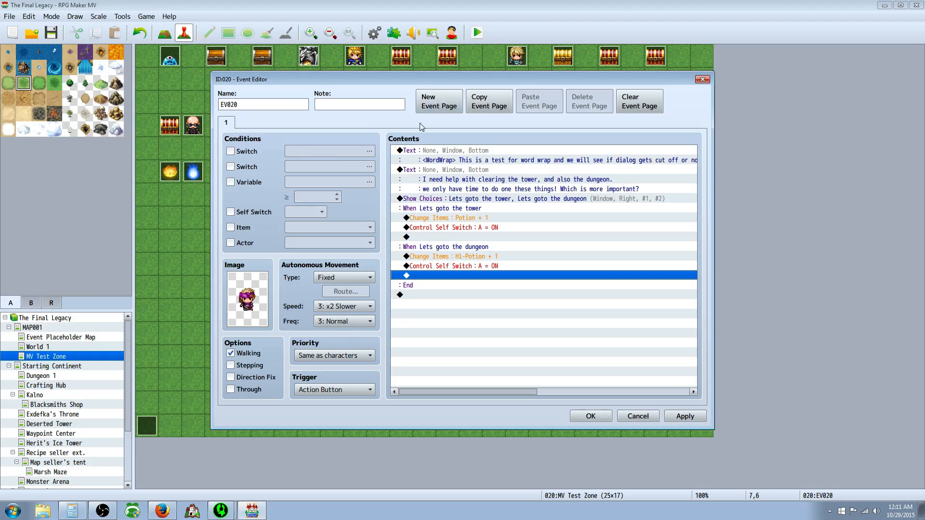
Create a second event page with the masked character from the Evil sheet as its image and Self Switch A as its condition.
{"action": "left_click", "coordinate": [438, 104]}
{"action": "double_click", "coordinate": [250, 291]}
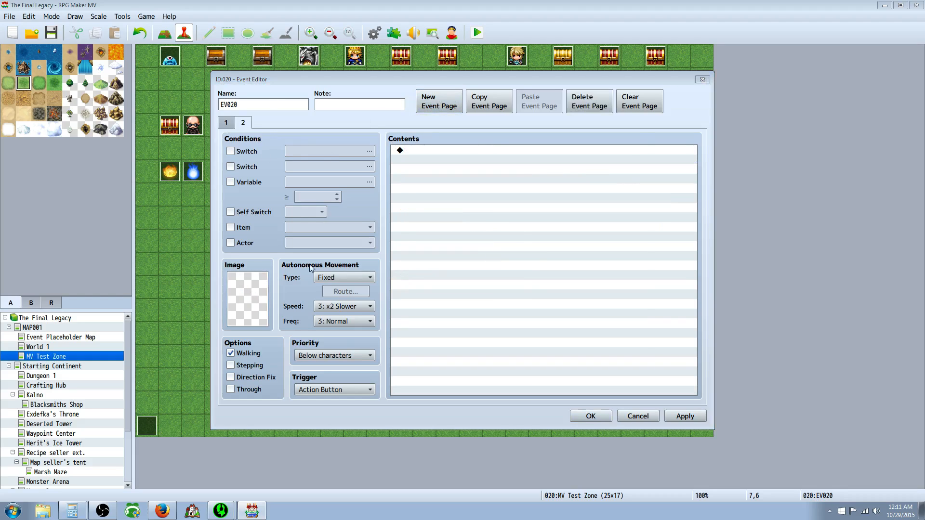
{"action": "left_click", "coordinate": [326, 250]}
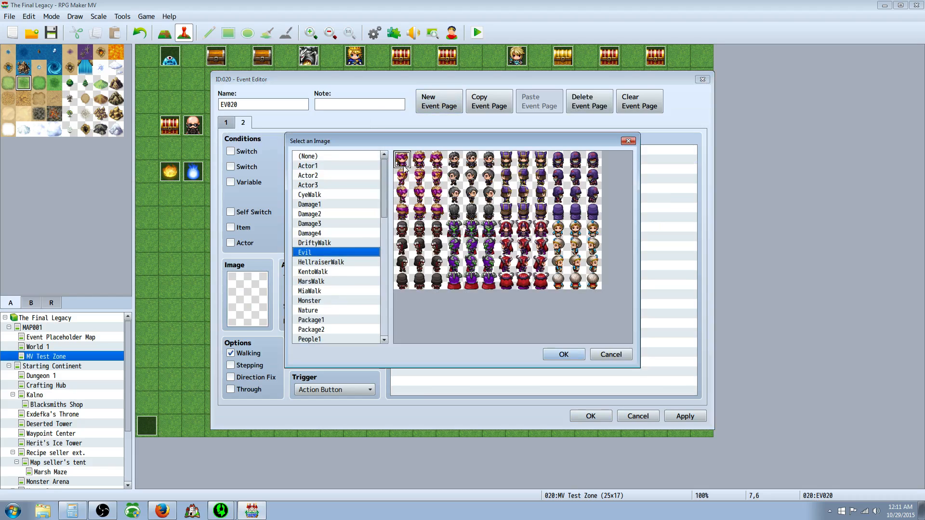
{"action": "left_click", "coordinate": [563, 355]}
{"action": "left_click", "coordinate": [226, 124]}
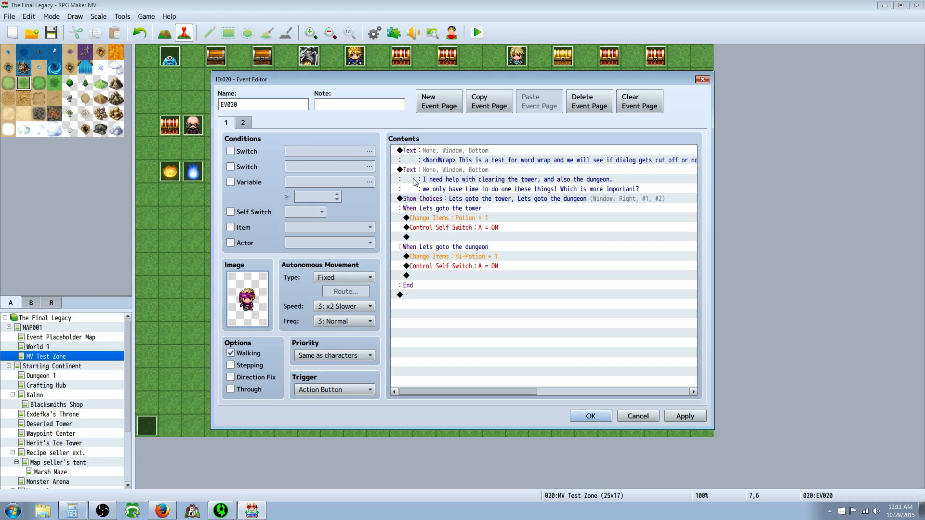
{"action": "left_click", "coordinate": [243, 122]}
{"action": "left_click", "coordinate": [249, 211]}
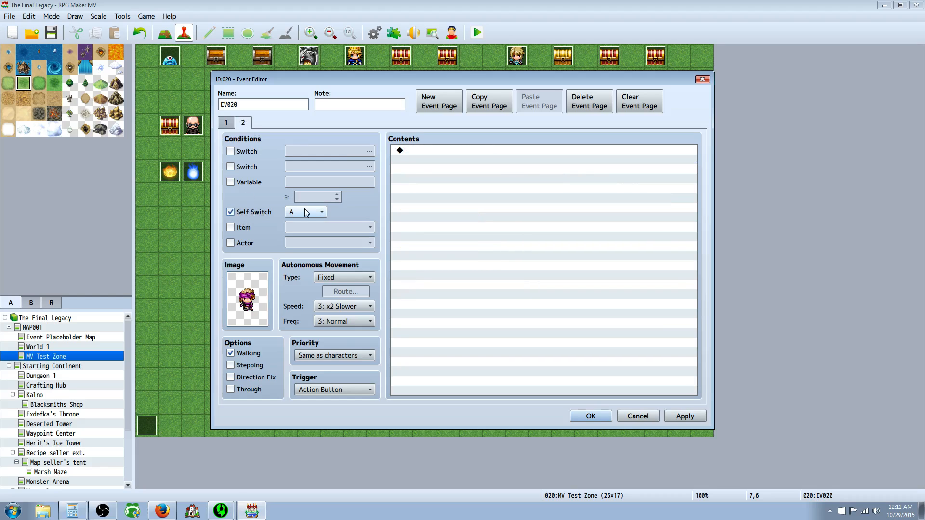
Review the item and self switch commands in both choice branches on the first event page.
{"action": "left_click", "coordinate": [227, 124]}
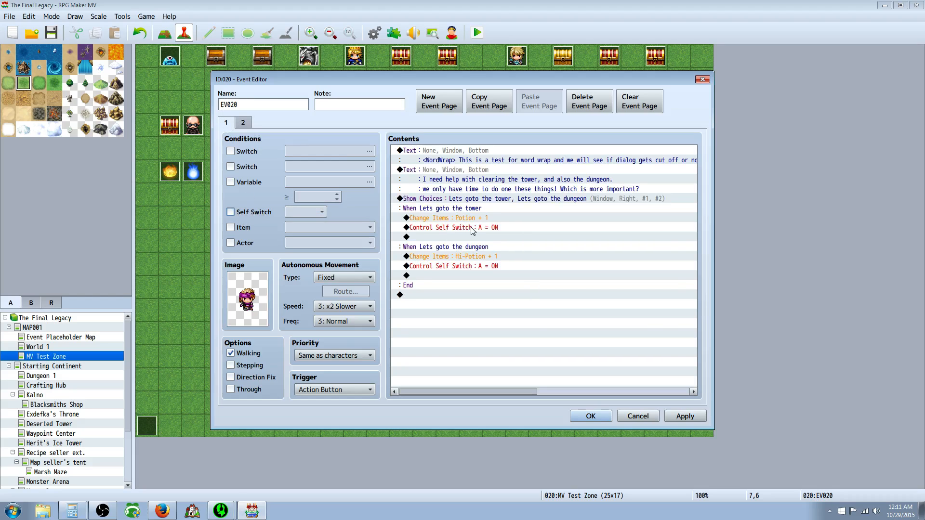
{"action": "left_click", "coordinate": [464, 228]}
{"action": "left_click", "coordinate": [464, 256]}
{"action": "left_click", "coordinate": [463, 230]}
{"action": "left_click", "coordinate": [463, 257]}
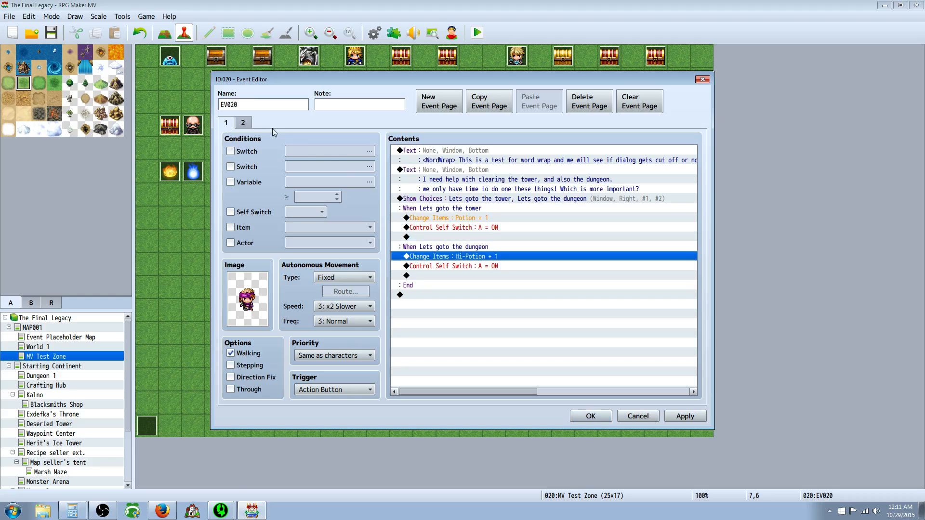
{"action": "left_click", "coordinate": [436, 228]}
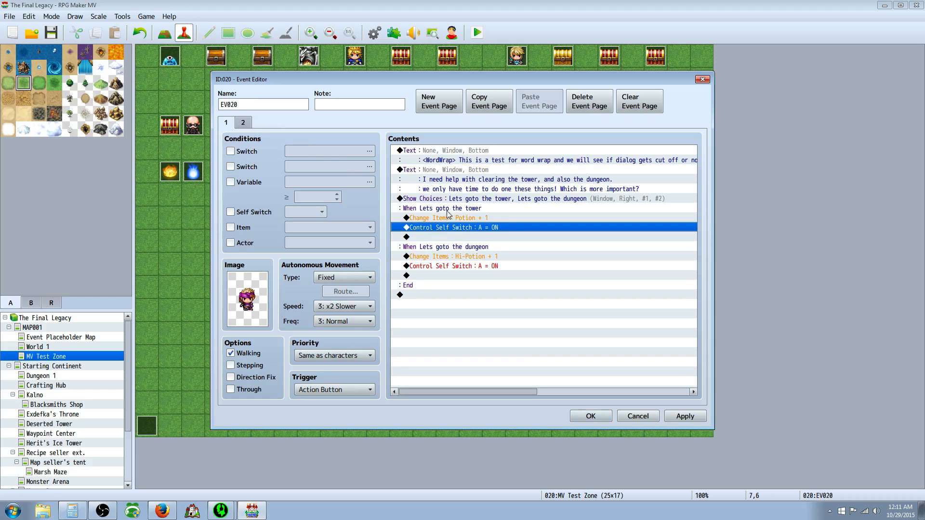
{"action": "left_click", "coordinate": [445, 218]}
{"action": "left_click", "coordinate": [454, 266]}
{"action": "left_click", "coordinate": [442, 218]}
{"action": "left_click", "coordinate": [454, 268]}
{"action": "left_click", "coordinate": [244, 124]}
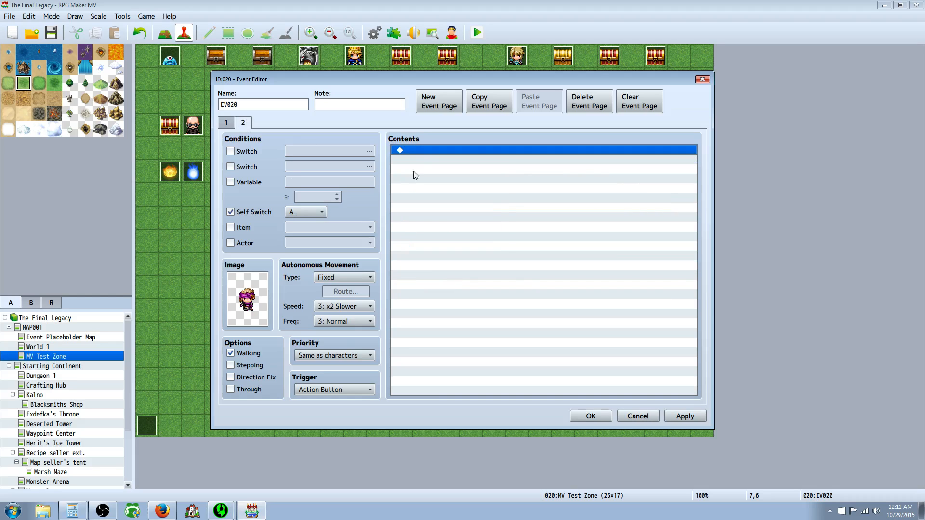
{"action": "right_click", "coordinate": [418, 152]}
{"action": "left_click", "coordinate": [440, 162]}
{"action": "left_click", "coordinate": [484, 154]}
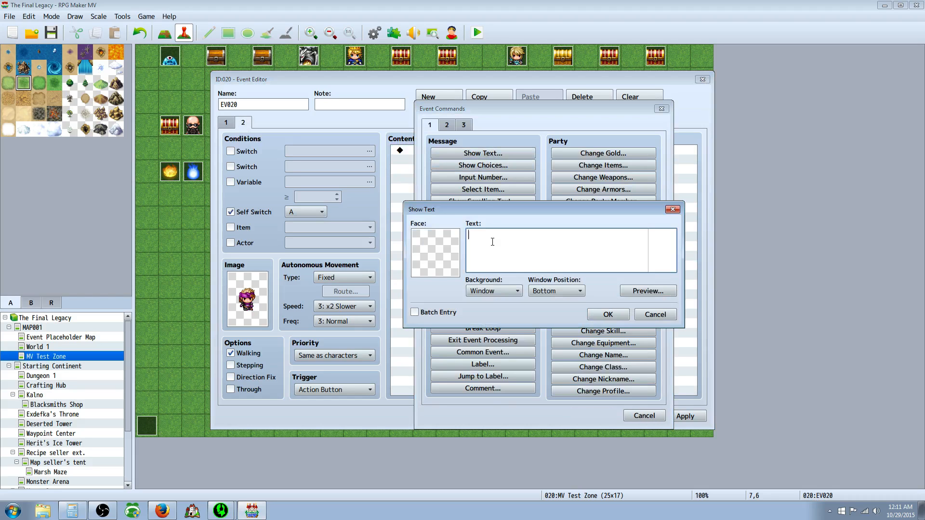
{"action": "left_click", "coordinate": [655, 314]}
{"action": "left_click", "coordinate": [644, 415]}
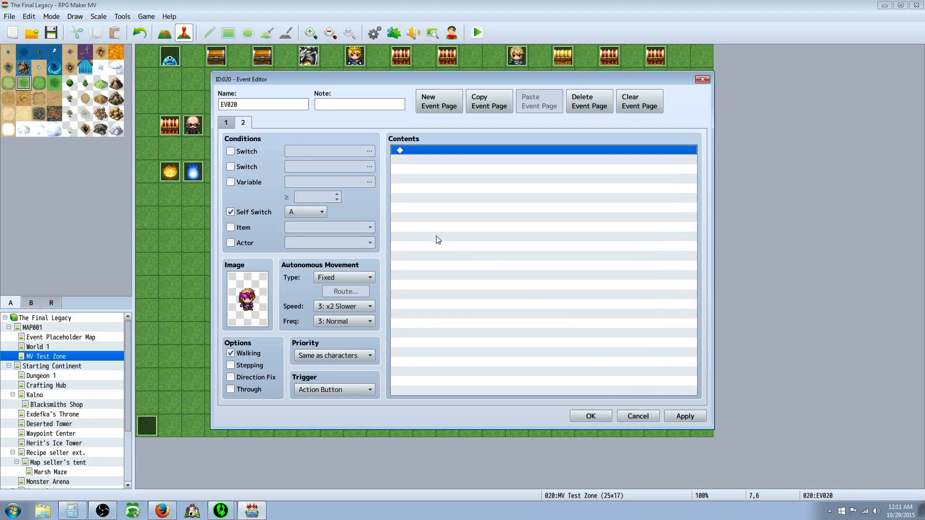
Confirm the masked character's event changes and open the Items section of the database.
{"action": "left_click", "coordinate": [591, 417]}
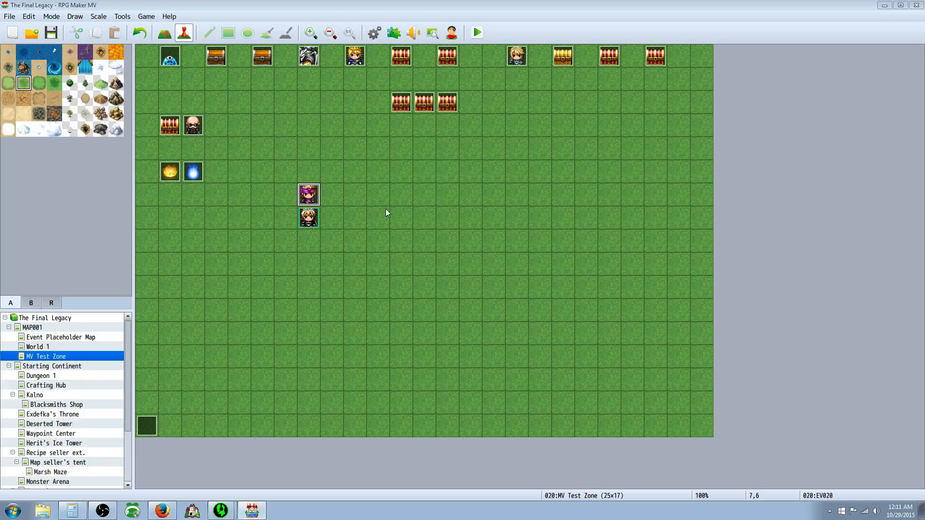
{"action": "key", "text": "F9"}
{"action": "left_click", "coordinate": [214, 143]}
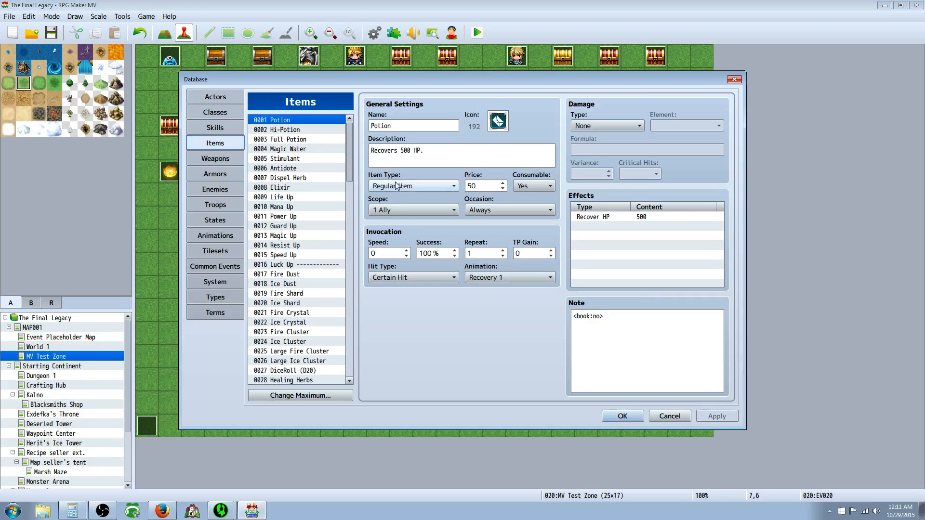
Name the empty item in slot 0115 "Tower key" in the item database.
{"action": "left_click_drag", "start_coordinate": [352, 164], "coordinate": [349, 379]}
{"action": "left_click", "coordinate": [287, 361]}
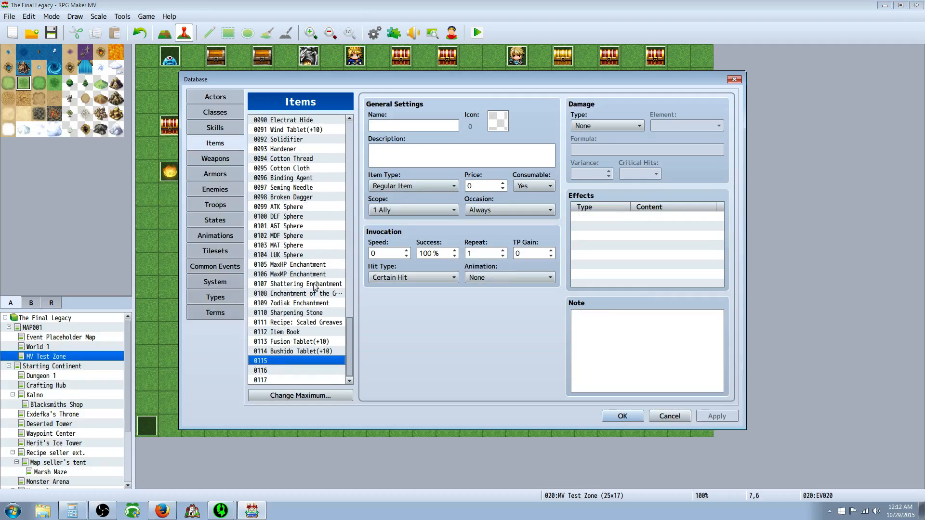
{"action": "left_click", "coordinate": [391, 126]}
{"action": "type", "text": "Tower "}
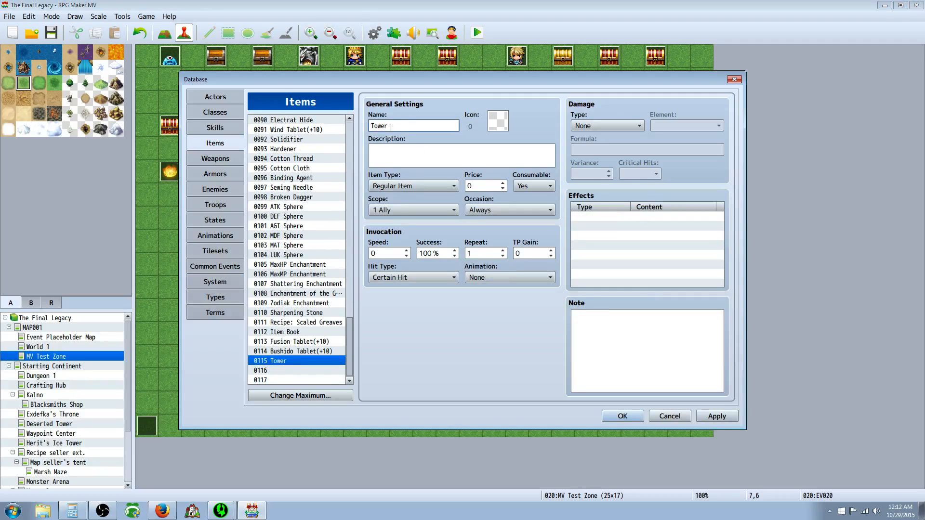
{"action": "type", "text": "key"}
Name the empty item in slot 0116 "dungeon key" and confirm the database changes.
{"action": "left_click", "coordinate": [292, 371]}
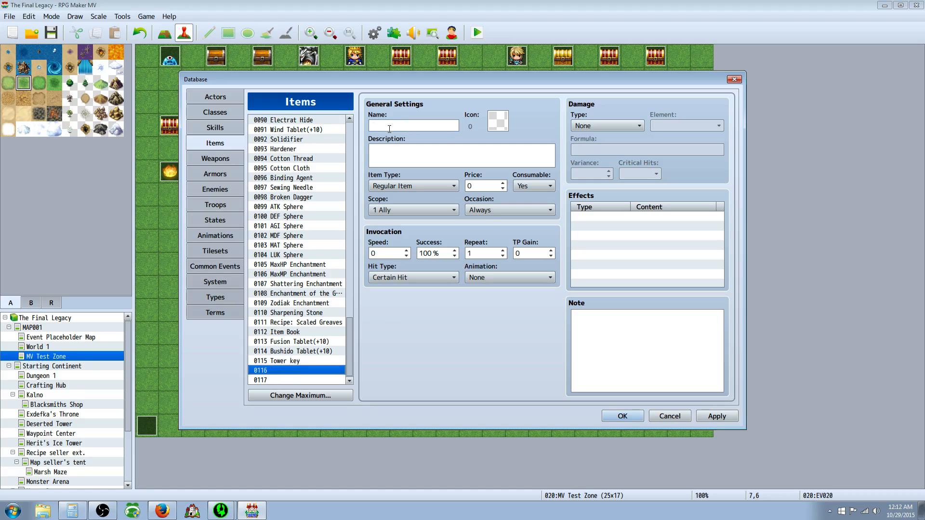
{"action": "left_click", "coordinate": [391, 126]}
{"action": "type", "text": "dungeon key"}
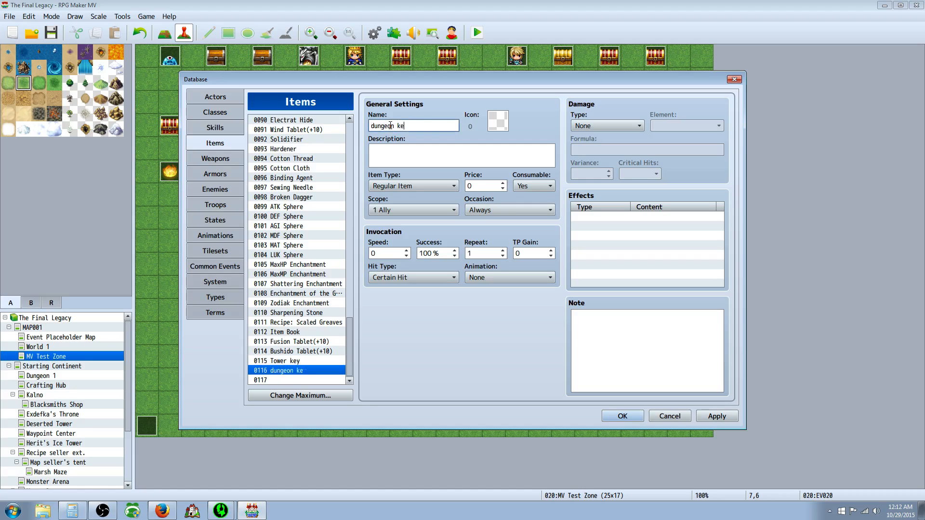
{"action": "left_click", "coordinate": [533, 186]}
{"action": "left_click", "coordinate": [311, 360]}
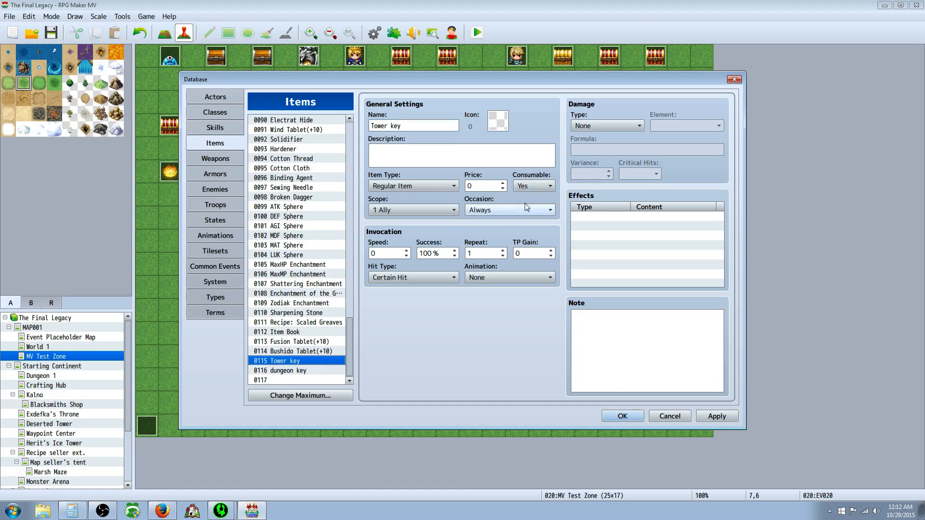
{"action": "left_click", "coordinate": [623, 416]}
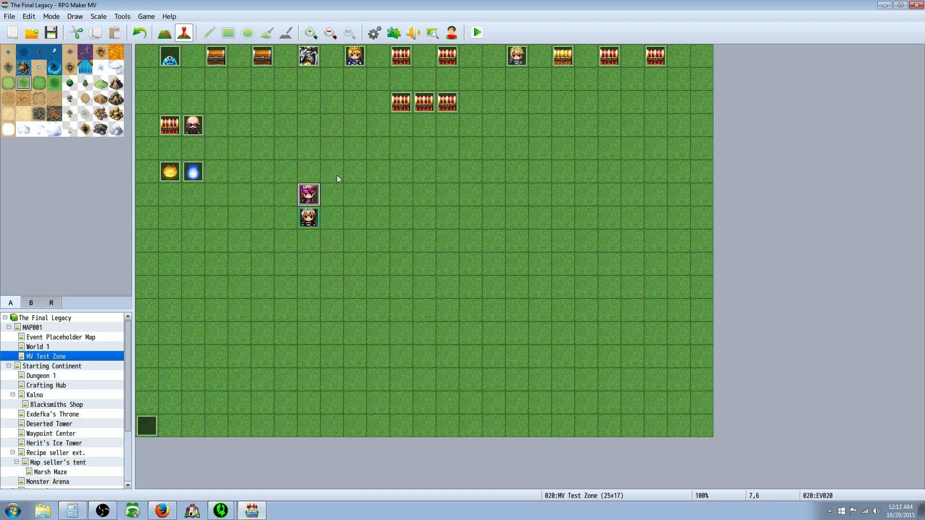
Start a playtest of the game and close its window.
{"action": "left_click", "coordinate": [477, 33]}
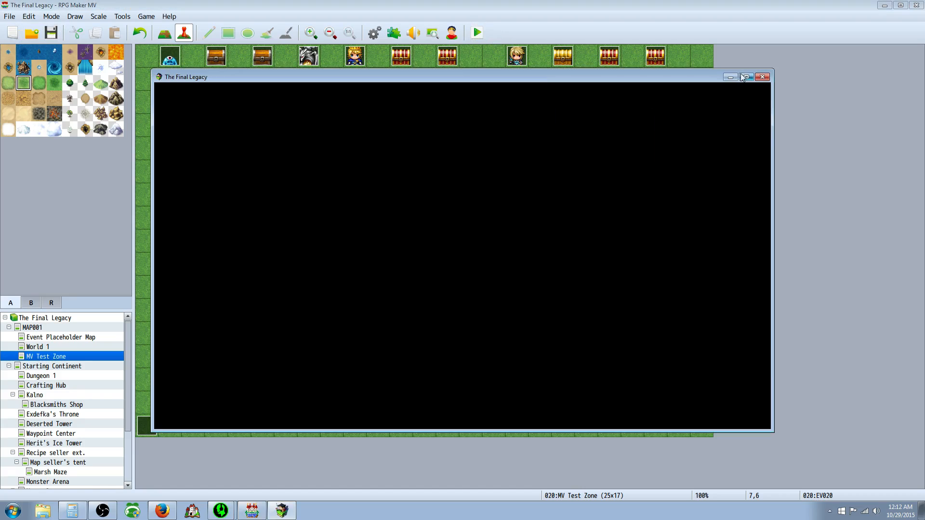
{"action": "left_click", "coordinate": [757, 76]}
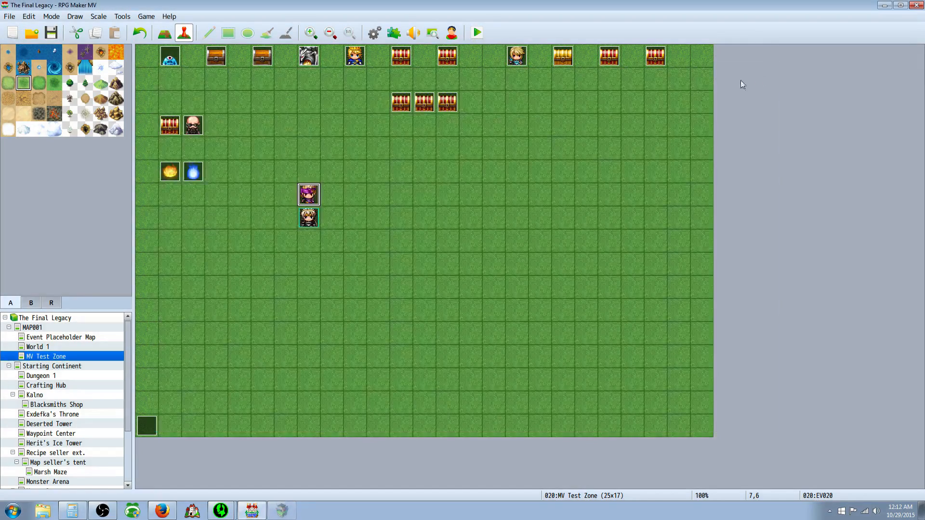
Change the Potion reward in the masked character's tower branch to one Tower key.
{"action": "double_click", "coordinate": [312, 197]}
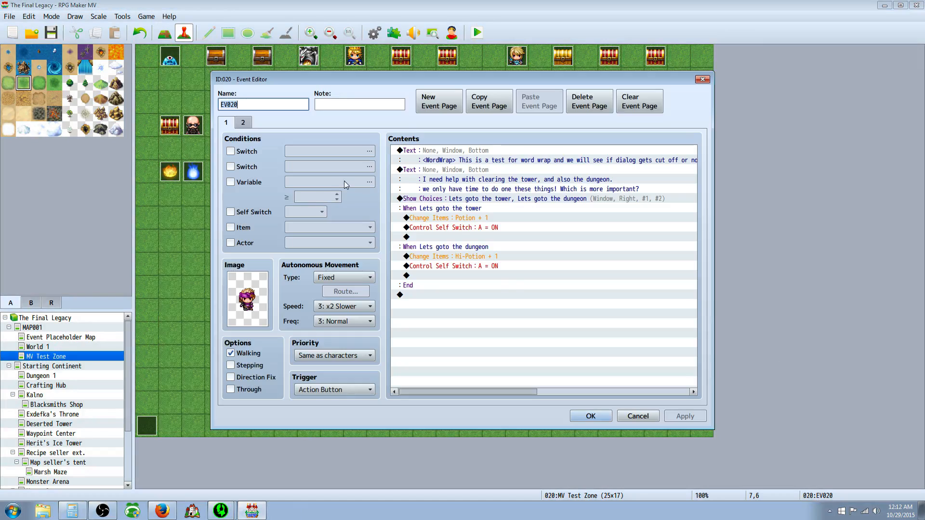
{"action": "double_click", "coordinate": [450, 237]}
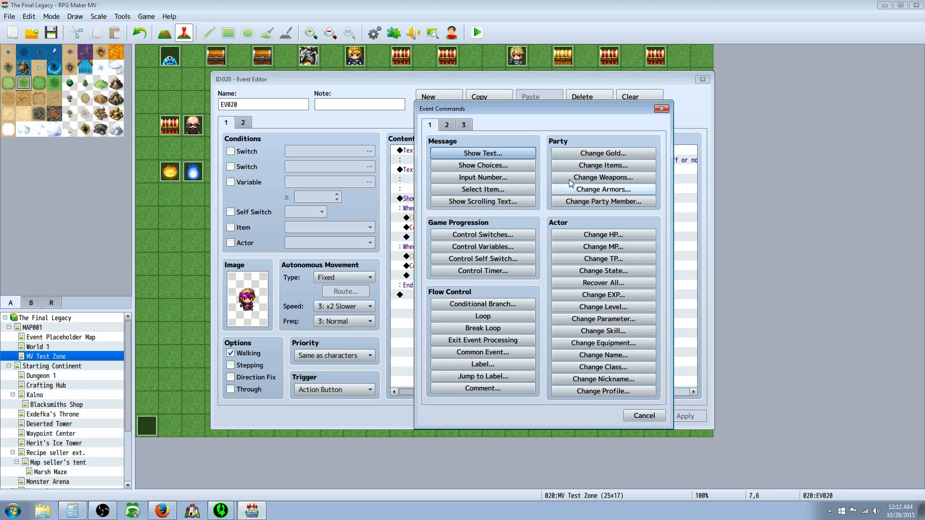
{"action": "left_click", "coordinate": [635, 413]}
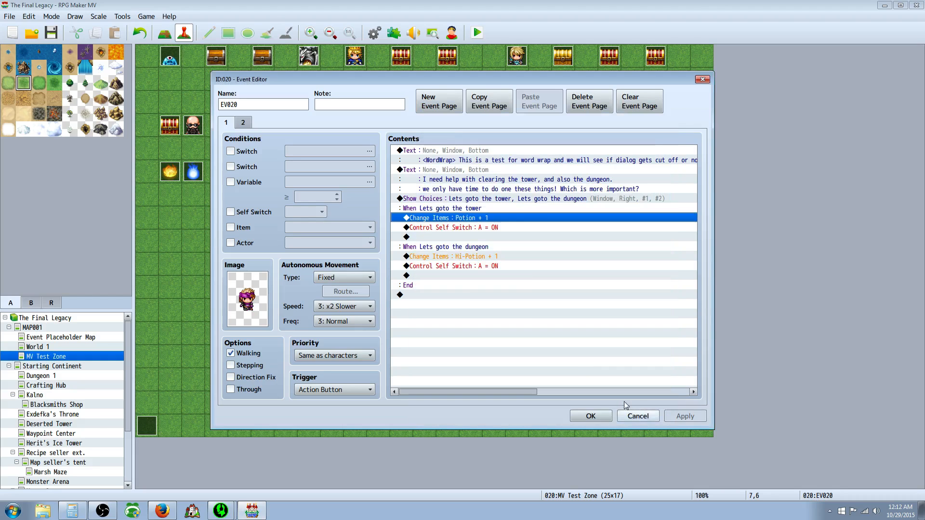
{"action": "right_click", "coordinate": [444, 220]}
{"action": "left_click", "coordinate": [464, 240]}
{"action": "left_click", "coordinate": [524, 226]}
{"action": "scroll", "coordinate": [501, 434], "scroll_direction": "down", "scroll_amount": 20}
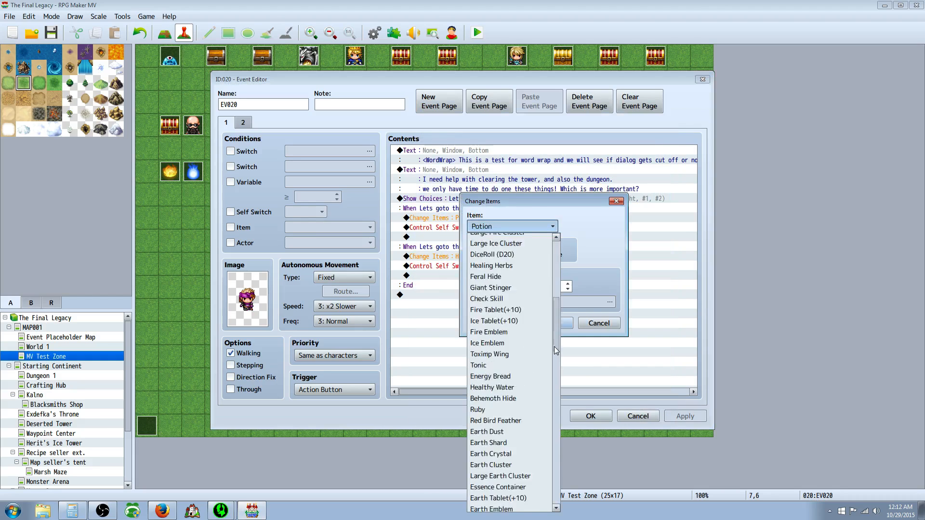
{"action": "left_click", "coordinate": [493, 485]}
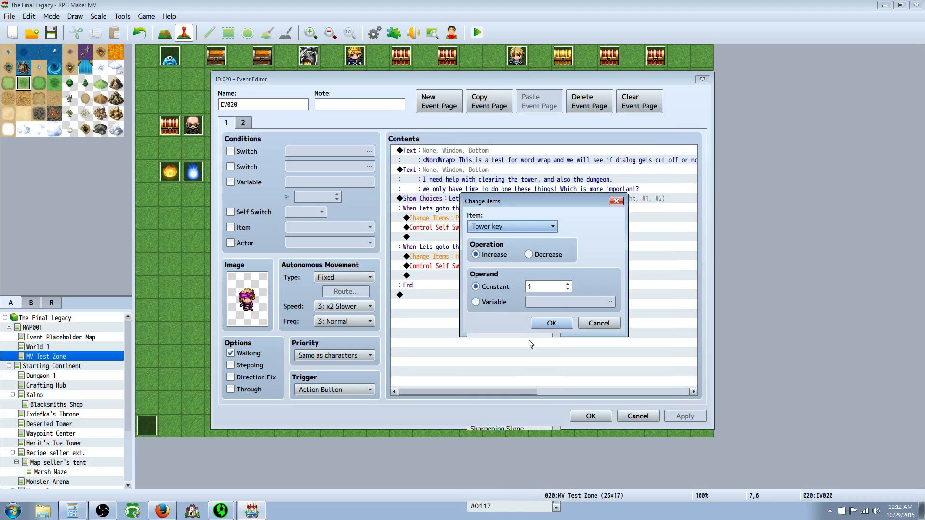
{"action": "left_click", "coordinate": [550, 322]}
Change the Hi-Potion reward in the dungeon branch to one dungeon key.
{"action": "right_click", "coordinate": [458, 260]}
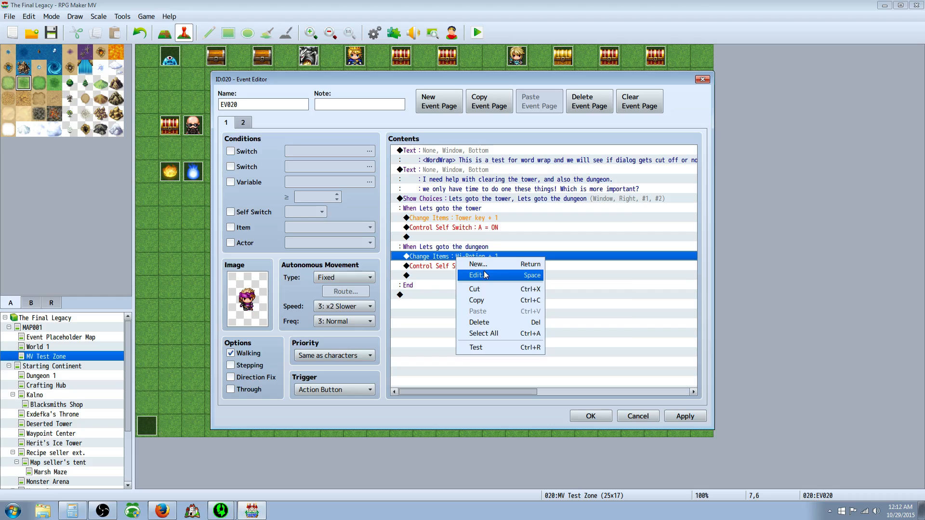
{"action": "left_click", "coordinate": [477, 276]}
{"action": "left_click", "coordinate": [521, 227]}
{"action": "scroll", "coordinate": [527, 321], "scroll_direction": "down", "scroll_amount": 10}
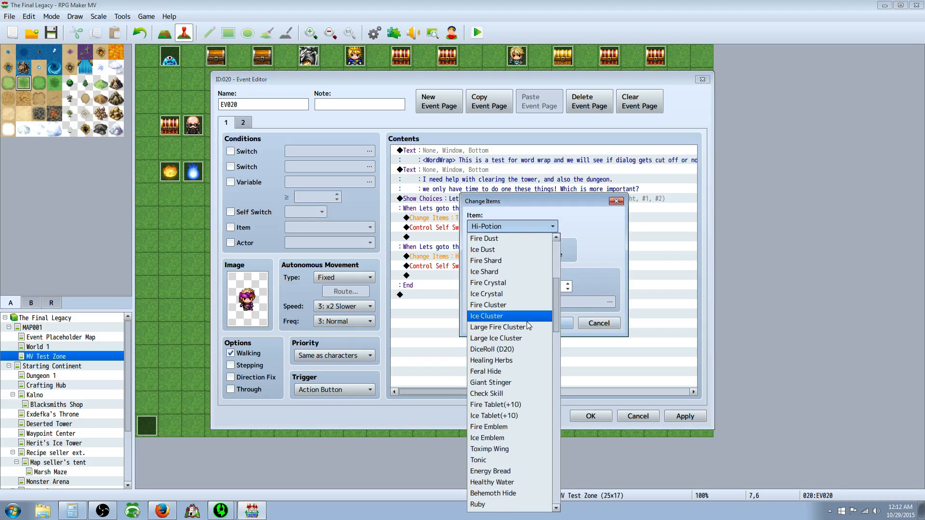
{"action": "left_click_drag", "start_coordinate": [554, 320], "coordinate": [559, 472]}
{"action": "scroll", "coordinate": [559, 470], "scroll_direction": "down", "scroll_amount": 2}
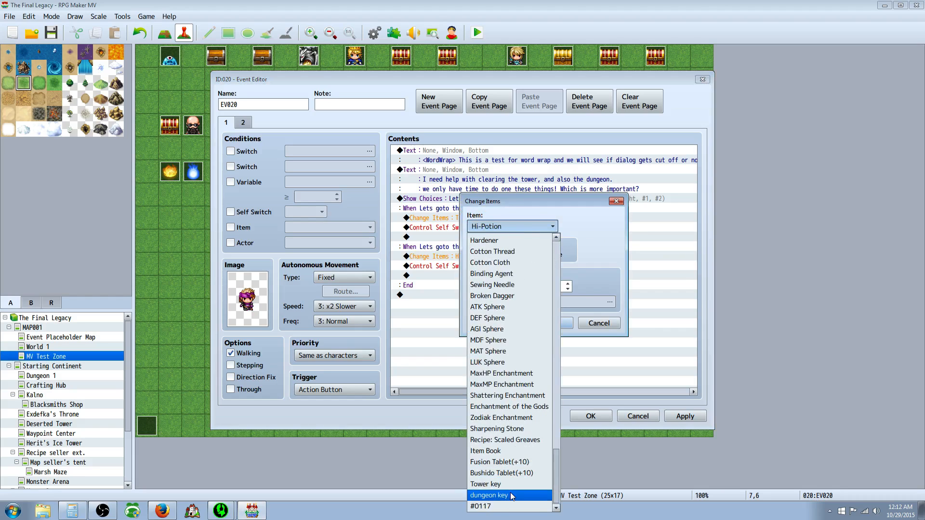
{"action": "left_click", "coordinate": [510, 493]}
{"action": "left_click", "coordinate": [561, 322]}
Start a Conditional Branch on the second event page and base its condition on an item.
{"action": "left_click", "coordinate": [246, 122]}
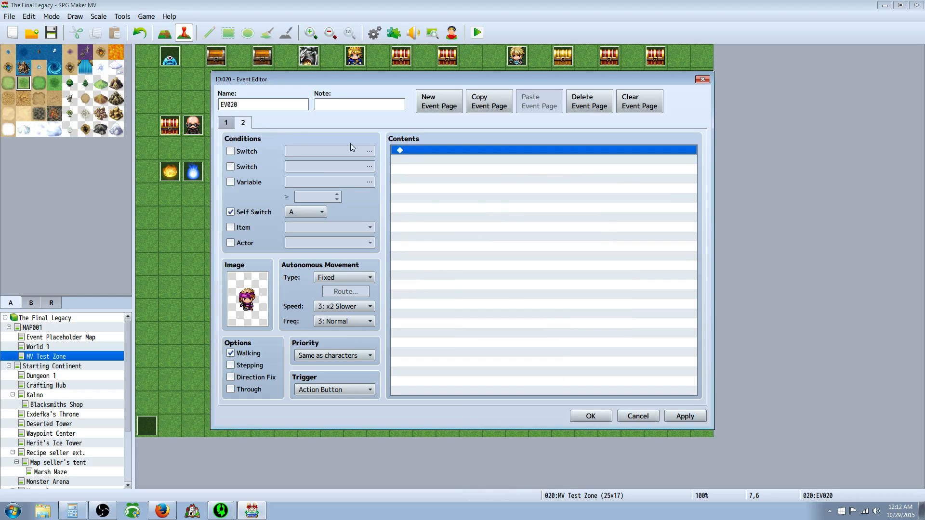
{"action": "right_click", "coordinate": [410, 150]}
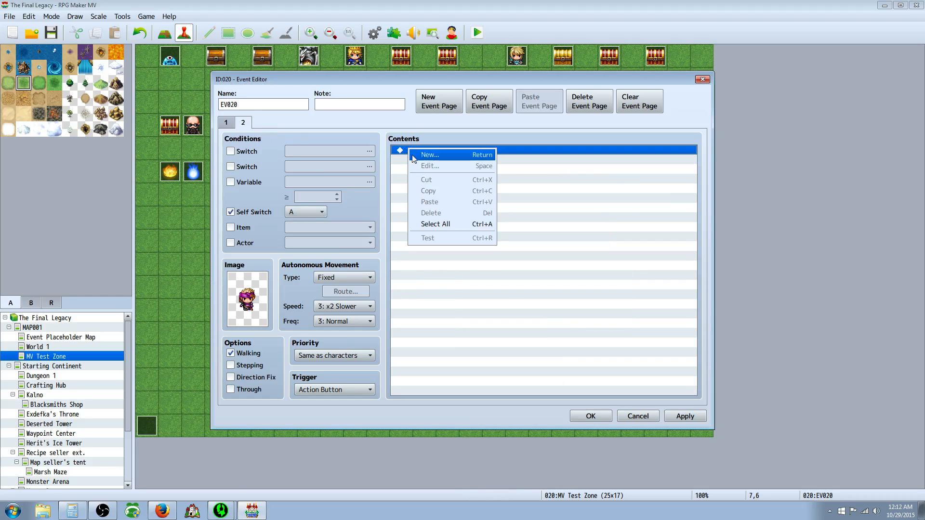
{"action": "left_click", "coordinate": [426, 154]}
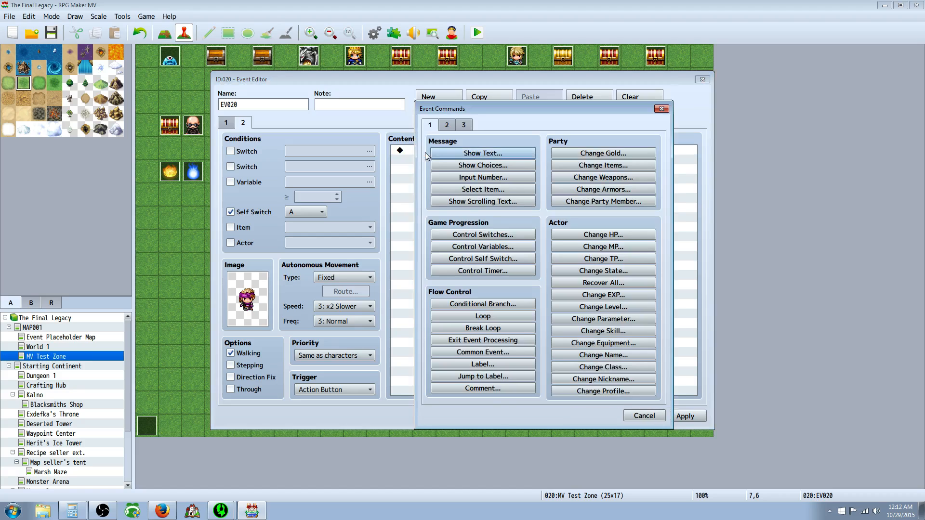
{"action": "left_click", "coordinate": [462, 304]}
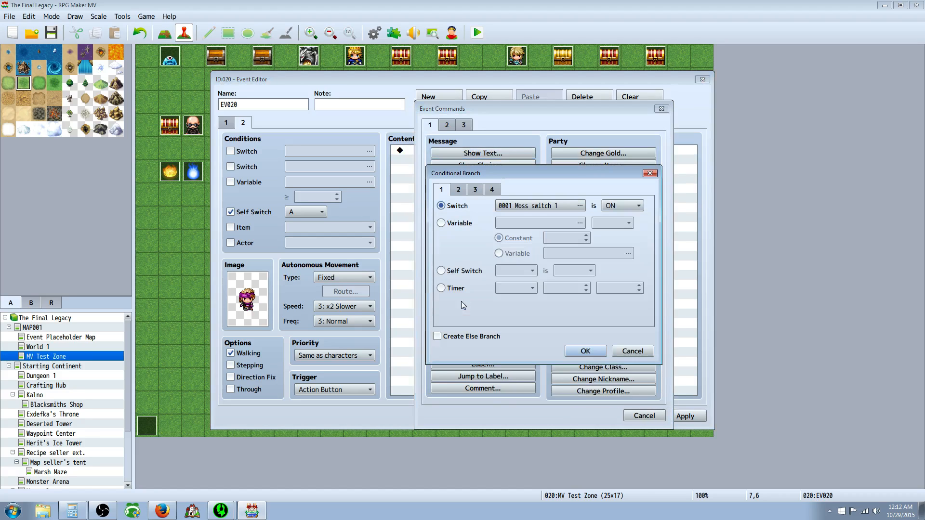
{"action": "left_click", "coordinate": [457, 191]}
{"action": "left_click", "coordinate": [467, 192]}
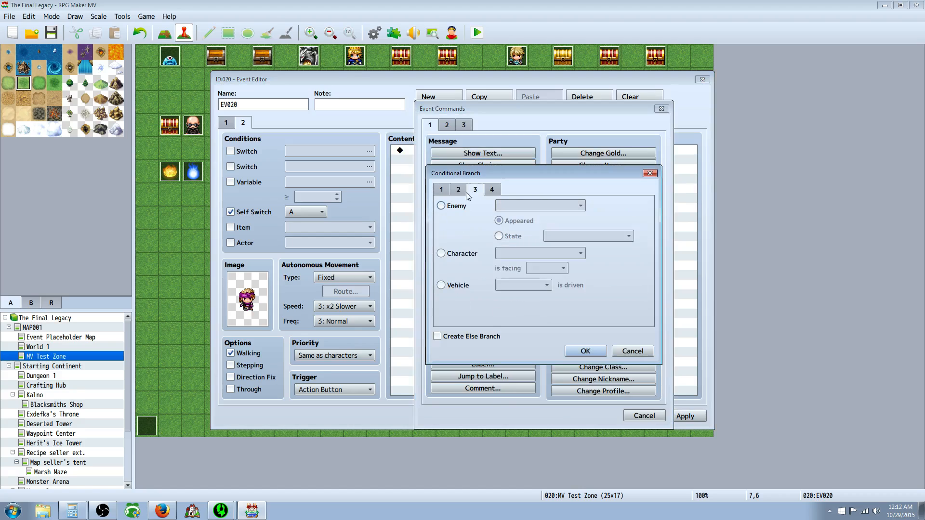
{"action": "left_click", "coordinate": [492, 191]}
{"action": "left_click", "coordinate": [455, 223]}
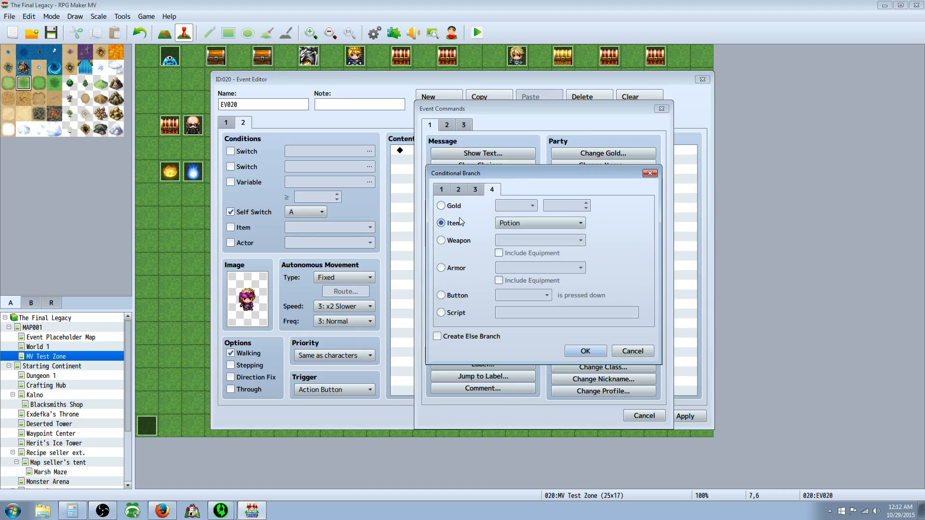
Choose Tower key as the branch's required item and confirm the Conditional Branch.
{"action": "left_click", "coordinate": [559, 223]}
{"action": "scroll", "coordinate": [546, 375], "scroll_direction": "down", "scroll_amount": 2}
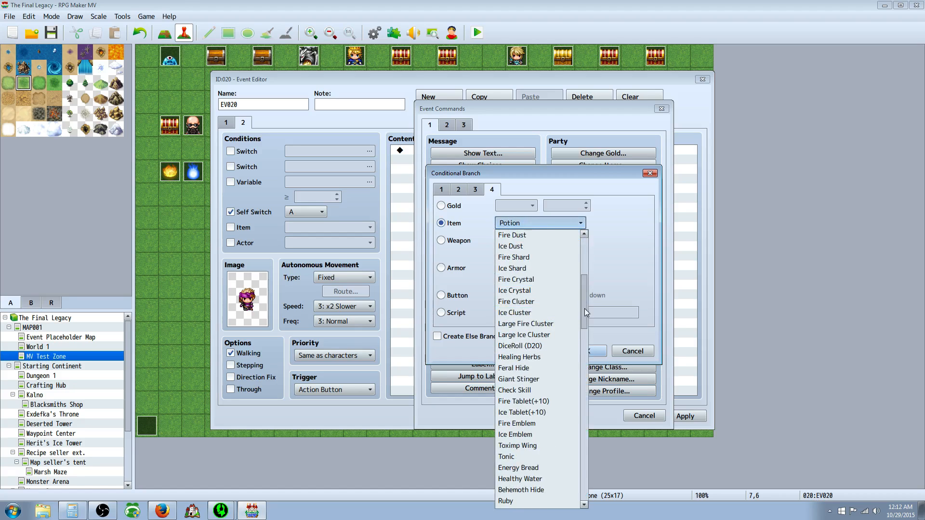
{"action": "left_click_drag", "start_coordinate": [585, 308], "coordinate": [590, 512]}
{"action": "left_click", "coordinate": [591, 497]}
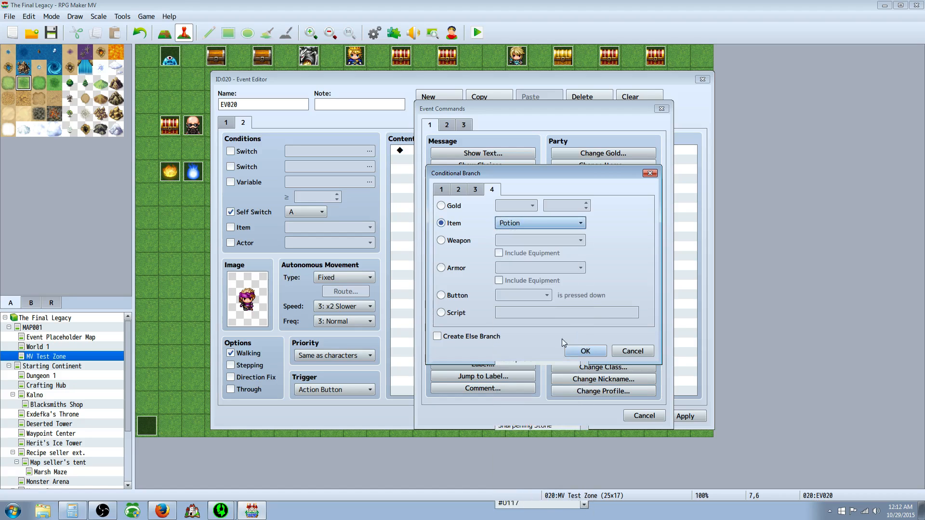
{"action": "left_click", "coordinate": [559, 223]}
{"action": "left_click_drag", "start_coordinate": [584, 251], "coordinate": [585, 471]}
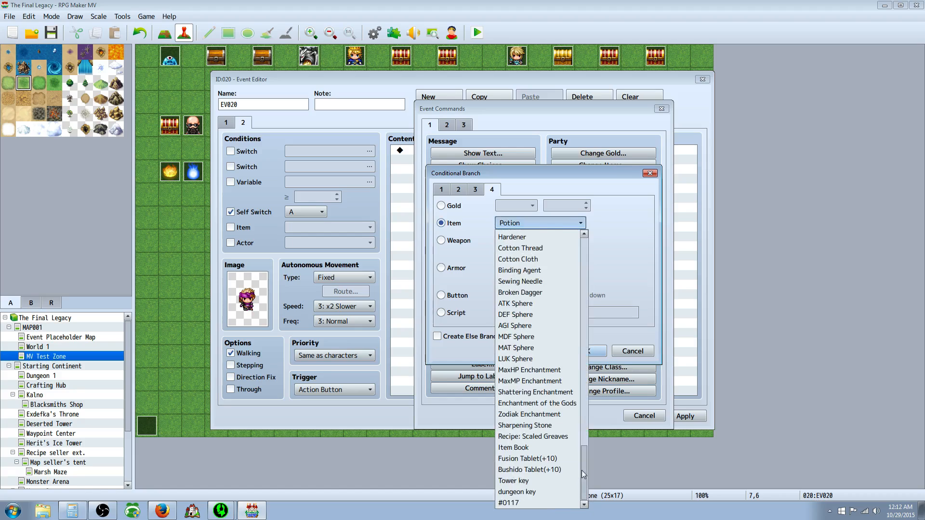
{"action": "left_click", "coordinate": [539, 478]}
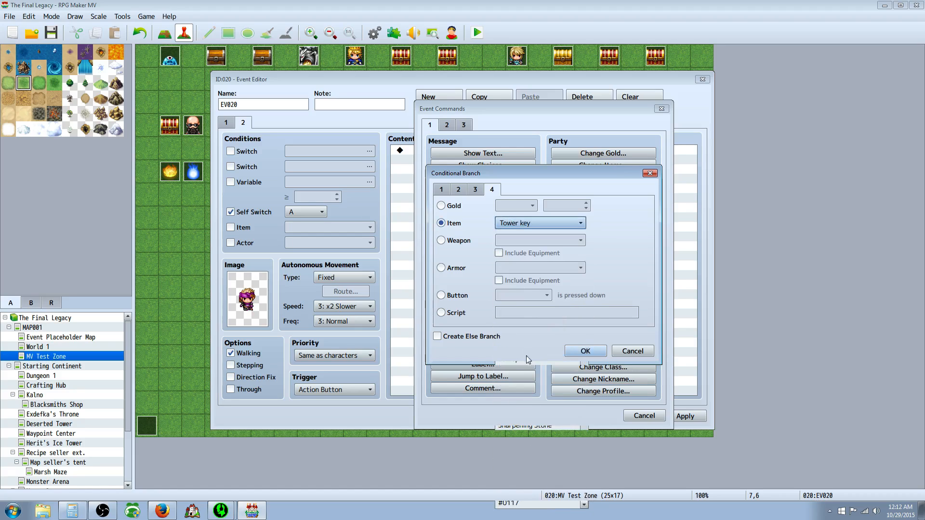
{"action": "left_click", "coordinate": [585, 352]}
Add a second Conditional Branch below the Tower key branch that checks whether the party has the dungeon key.
{"action": "left_click", "coordinate": [423, 160]}
{"action": "right_click", "coordinate": [423, 159]}
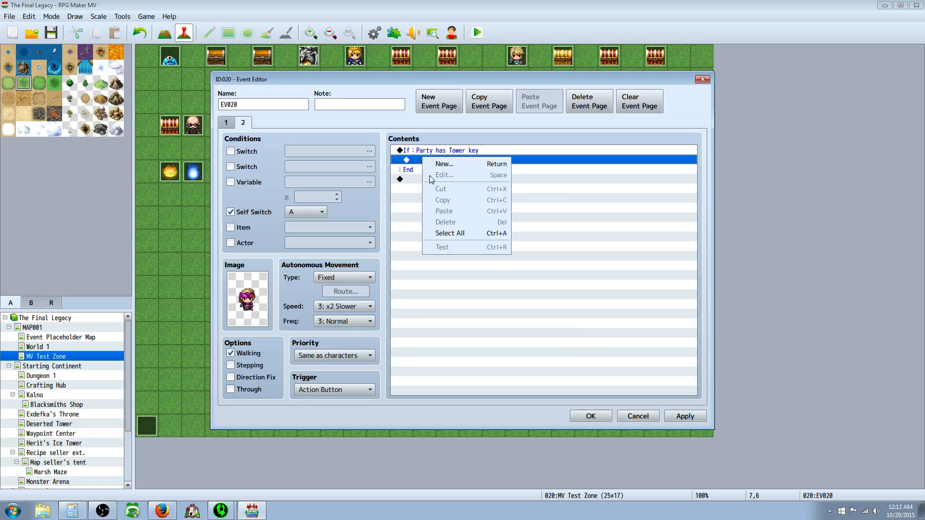
{"action": "left_click", "coordinate": [404, 183]}
{"action": "right_click", "coordinate": [414, 181]}
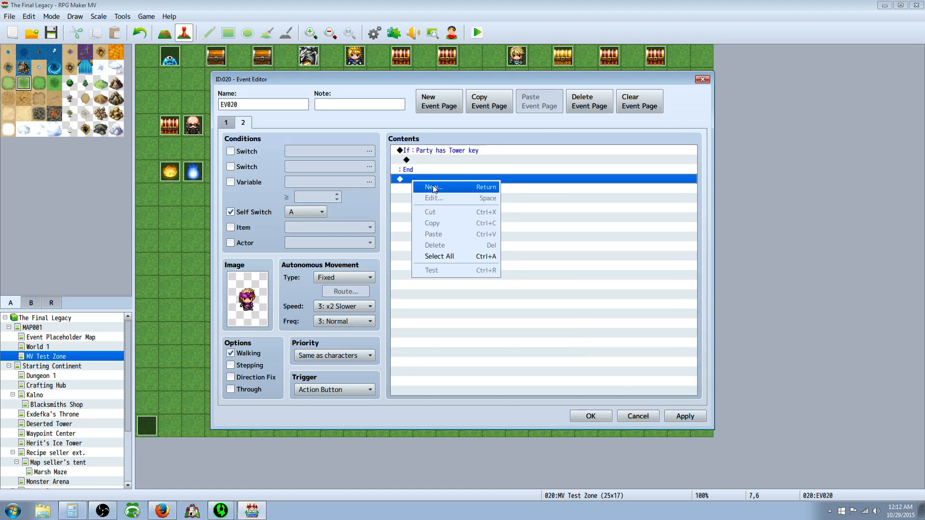
{"action": "left_click", "coordinate": [435, 189]}
{"action": "left_click", "coordinate": [466, 308]}
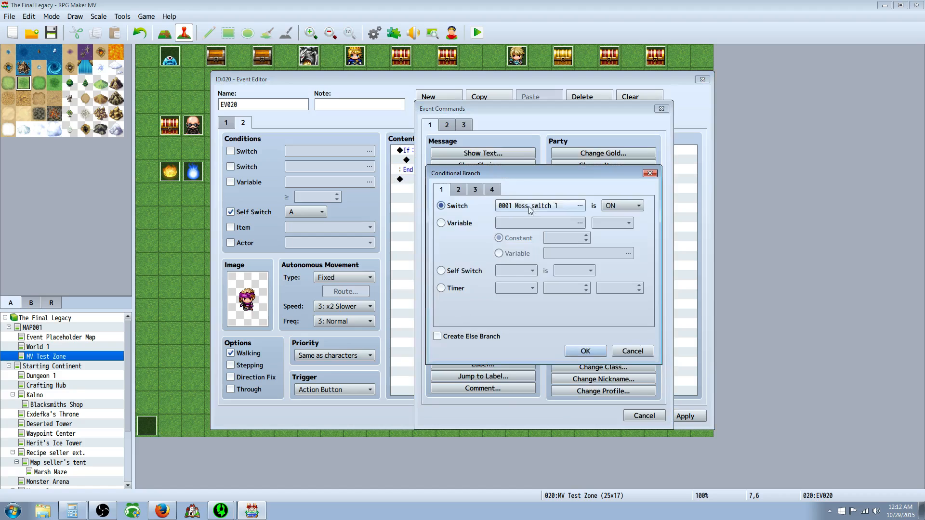
{"action": "left_click", "coordinate": [476, 190]}
{"action": "left_click", "coordinate": [493, 190]}
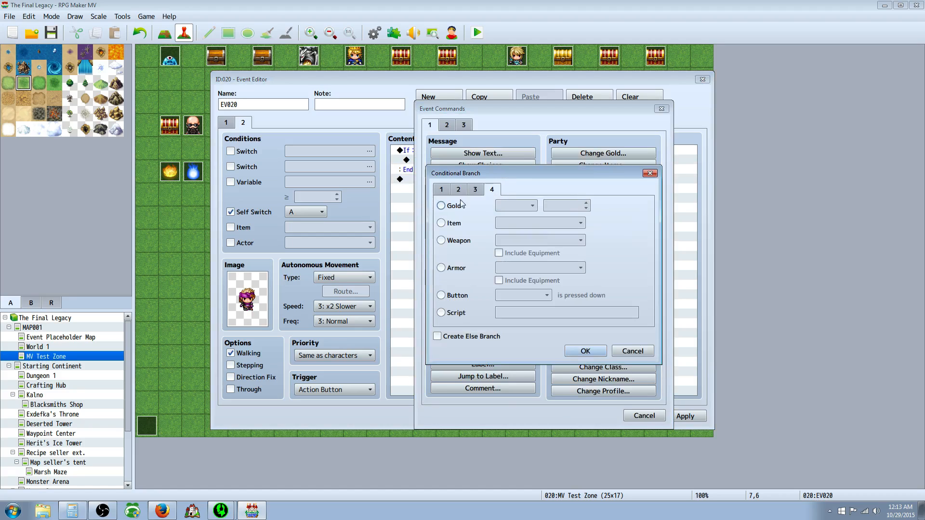
{"action": "left_click", "coordinate": [454, 225]}
{"action": "left_click", "coordinate": [580, 223]}
{"action": "left_click_drag", "start_coordinate": [584, 259], "coordinate": [586, 490]}
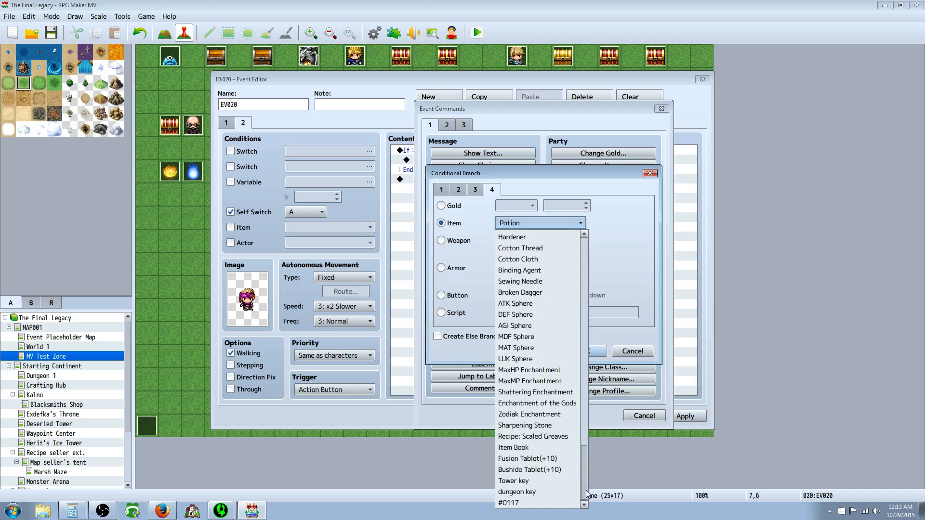
{"action": "left_click", "coordinate": [542, 491]}
{"action": "left_click", "coordinate": [586, 352]}
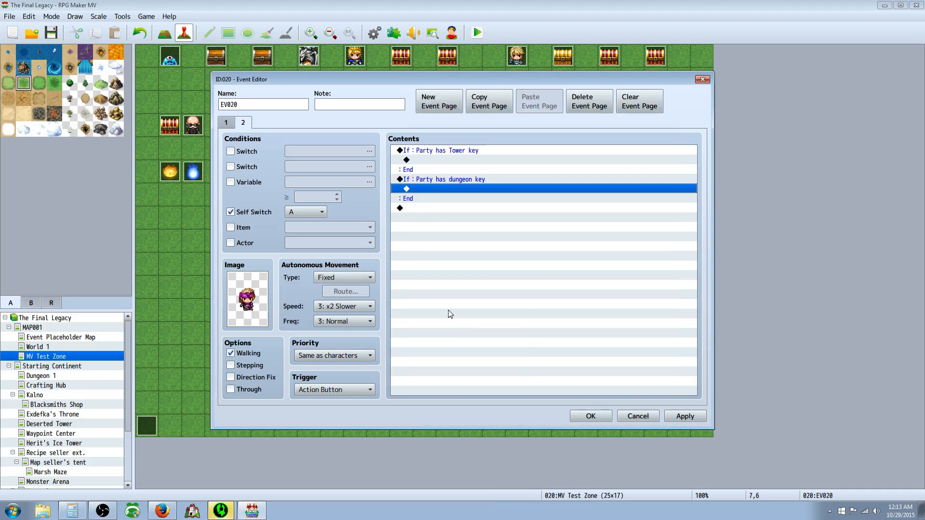
Add the message "Excellent now we have to kill all the bats in the tower!" inside the Tower key branch.
{"action": "left_click", "coordinate": [429, 160]}
{"action": "right_click", "coordinate": [429, 160]}
{"action": "left_click", "coordinate": [447, 162]}
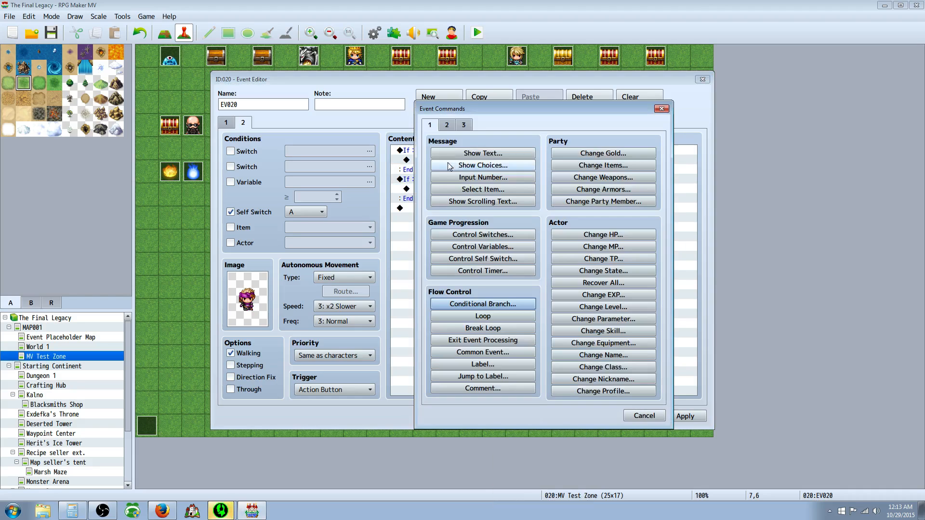
{"action": "left_click", "coordinate": [460, 153]}
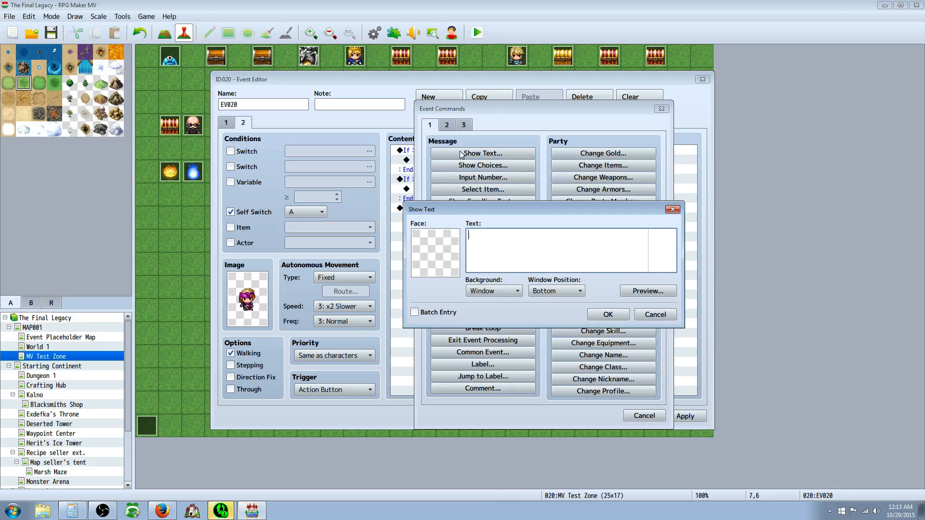
{"action": "type", "text": "Excellent now we ha"}
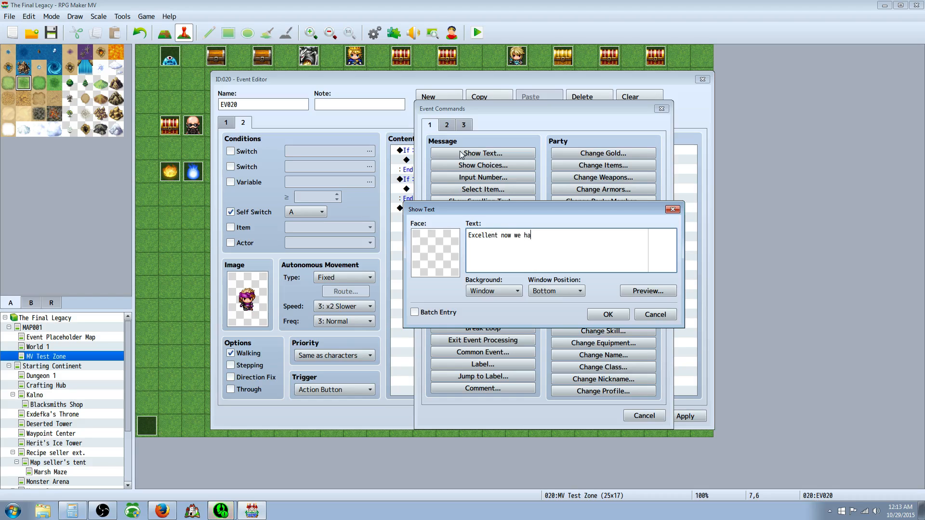
{"action": "type", "text": "ve to kill all the bats in the tower!"}
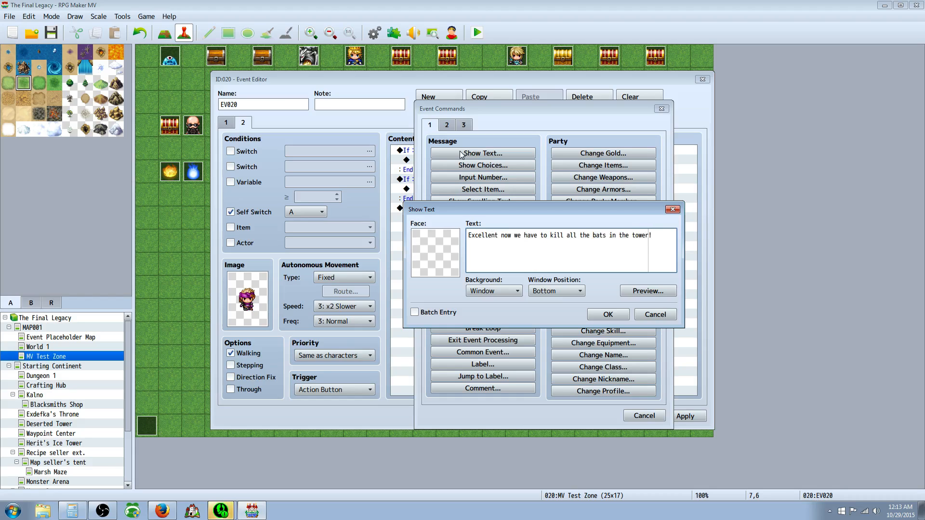
{"action": "left_click", "coordinate": [608, 314]}
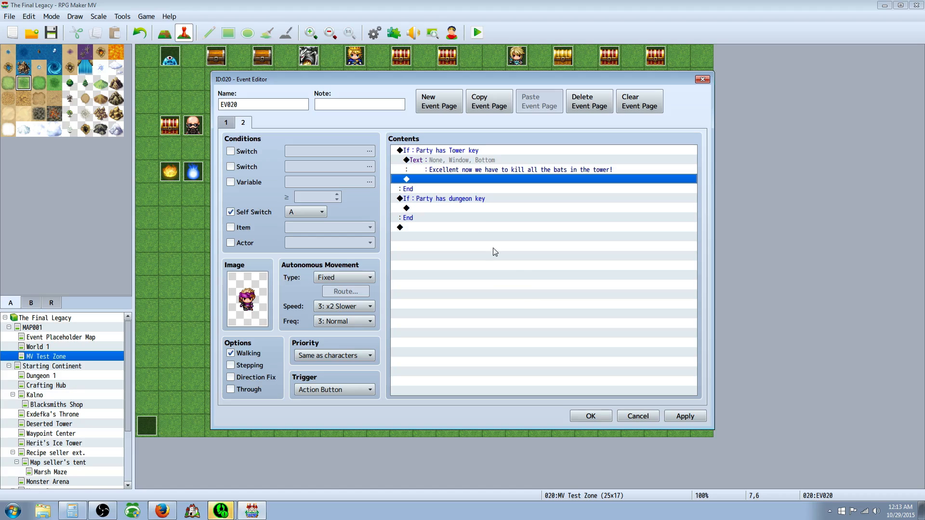
Add the message "Great! Now we have to kill all the rats in the dungeon." inside the dungeon key branch and save the event.
{"action": "left_click", "coordinate": [453, 208]}
{"action": "right_click", "coordinate": [453, 208]}
{"action": "left_click", "coordinate": [477, 216]}
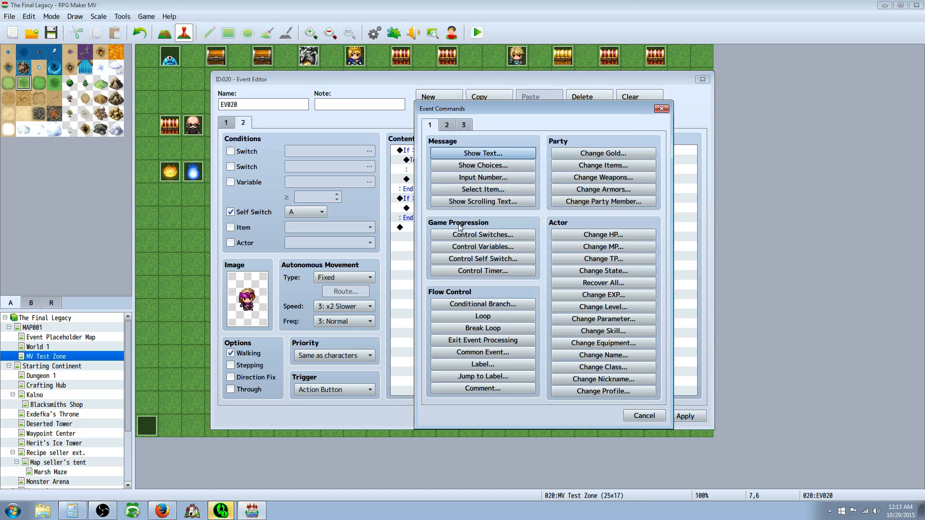
{"action": "left_click", "coordinate": [464, 154]}
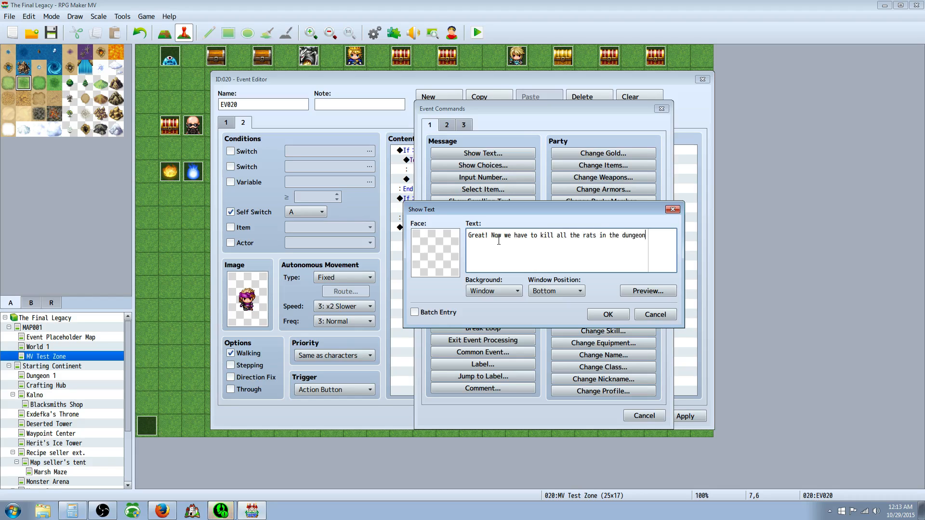
{"action": "left_click", "coordinate": [608, 314]}
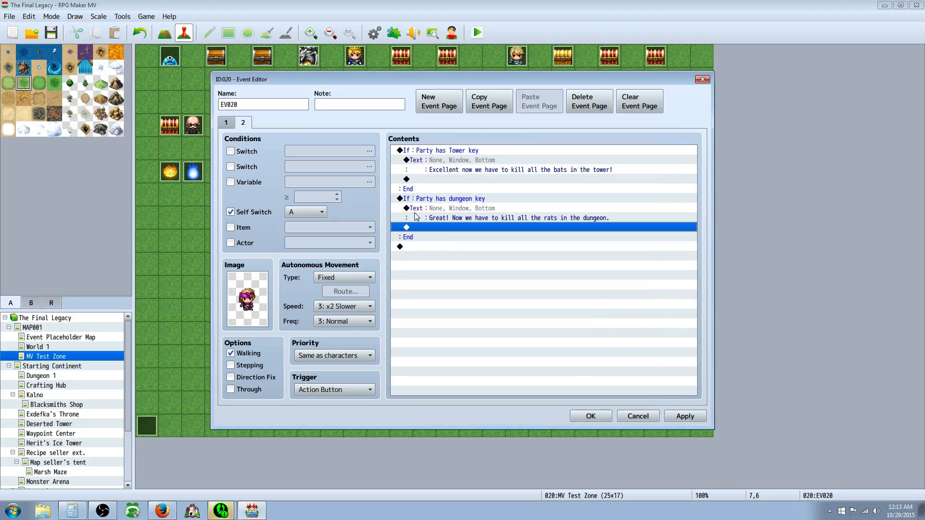
{"action": "left_click", "coordinate": [443, 237]}
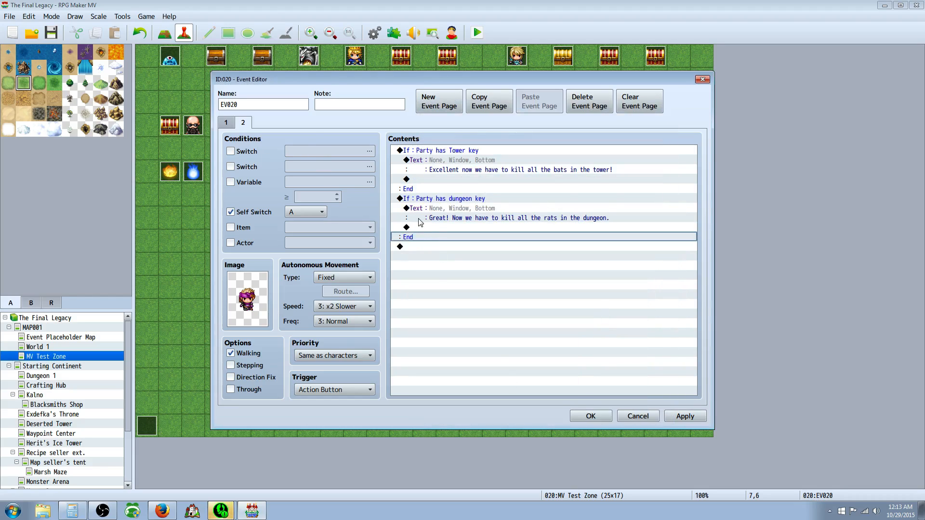
{"action": "left_click", "coordinate": [591, 416]}
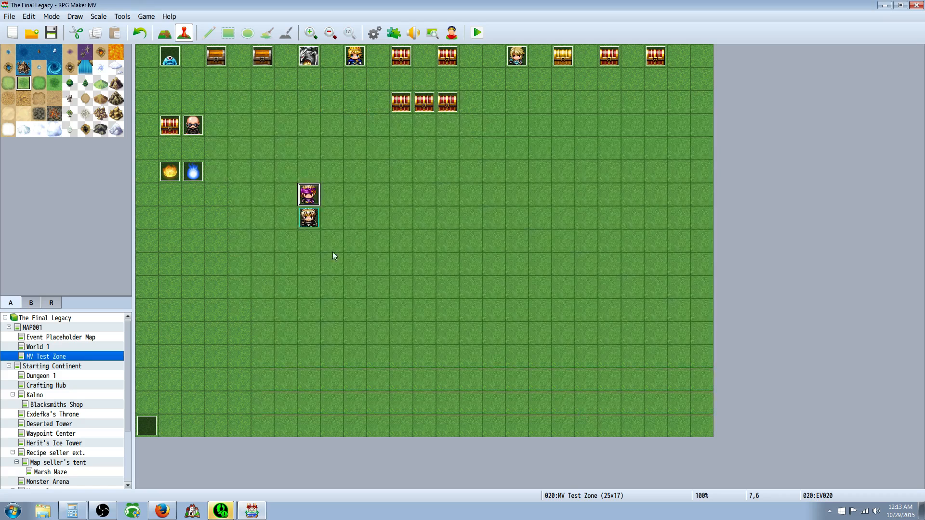
Paint a small patch of brown mountain tiles on the grass of the MV Test Zone map with the pencil tool.
{"action": "left_click", "coordinate": [100, 98]}
{"action": "left_click", "coordinate": [116, 98]}
{"action": "left_click", "coordinate": [116, 83]}
{"action": "key", "text": "F5"}
{"action": "left_click", "coordinate": [494, 171]}
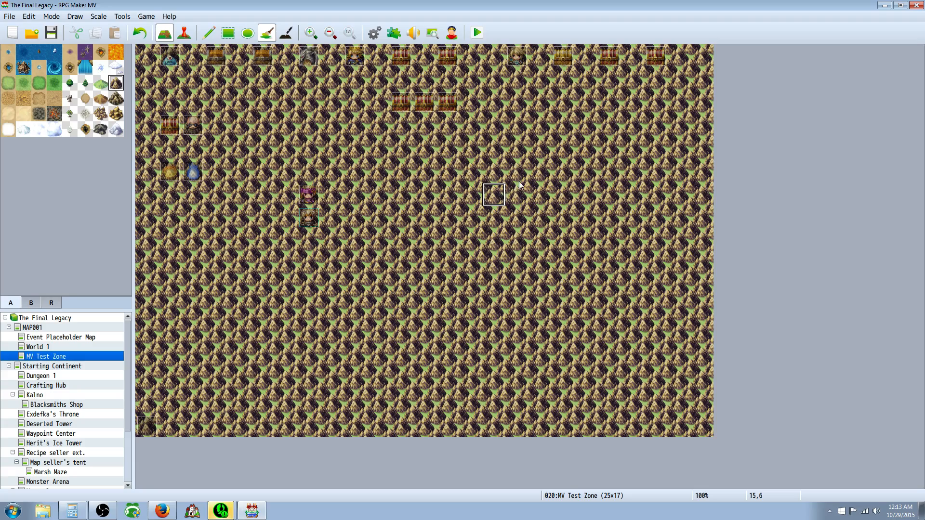
{"action": "left_click", "coordinate": [140, 32]}
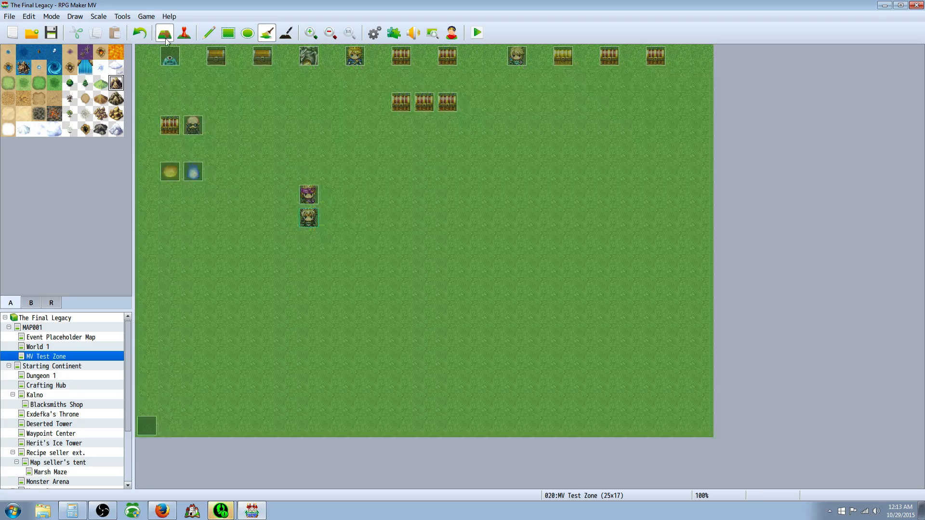
{"action": "left_click", "coordinate": [209, 33]}
{"action": "mouse_move", "coordinate": [539, 204]}
{"action": "left_mouse_down"}
{"action": "mouse_move", "coordinate": [562, 196]}
{"action": "mouse_move", "coordinate": [621, 224]}
{"action": "mouse_move", "coordinate": [564, 172]}
{"action": "mouse_move", "coordinate": [540, 172]}
{"action": "left_mouse_up"}
Place a cave entrance within the mountain patch and a Tower A tile on the grass south of the mountains.
{"action": "left_click", "coordinate": [29, 305]}
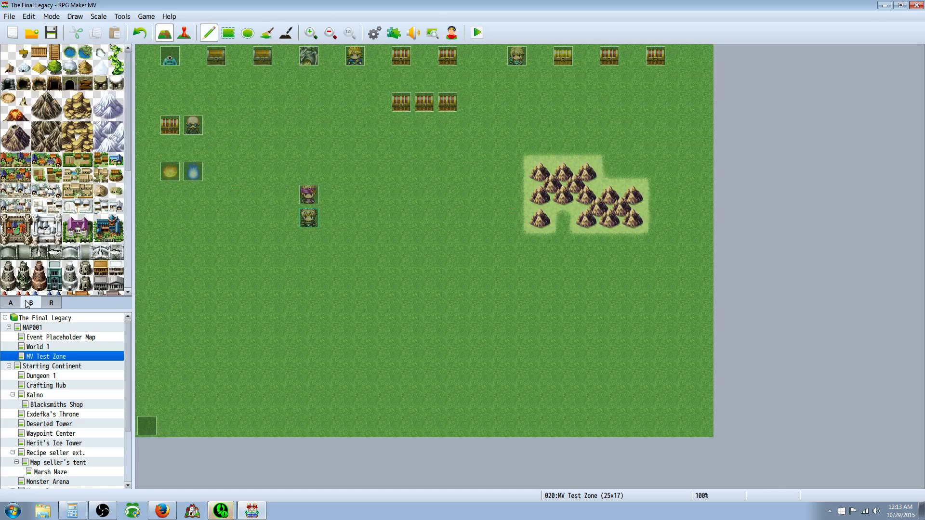
{"action": "left_click", "coordinate": [24, 83]}
{"action": "left_click", "coordinate": [573, 203]}
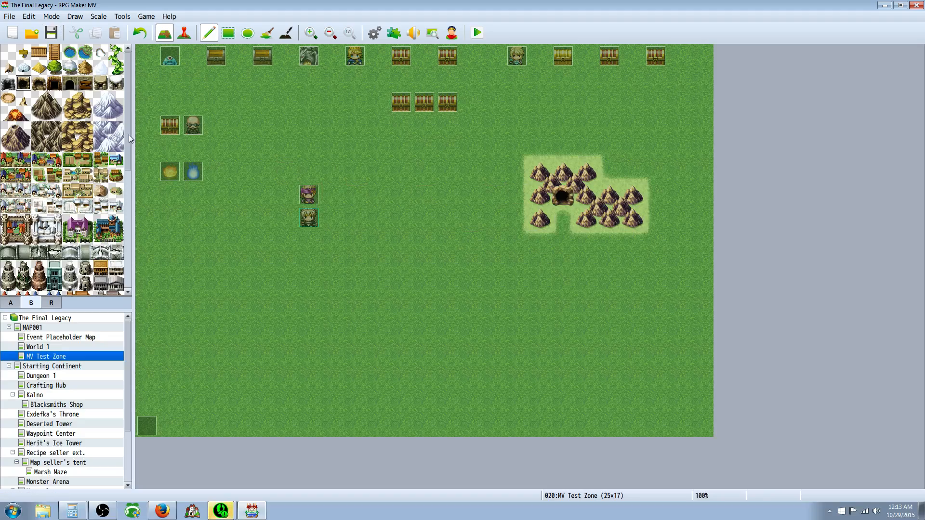
{"action": "left_click_drag", "start_coordinate": [129, 135], "coordinate": [122, 155]}
{"action": "left_click", "coordinate": [8, 217]}
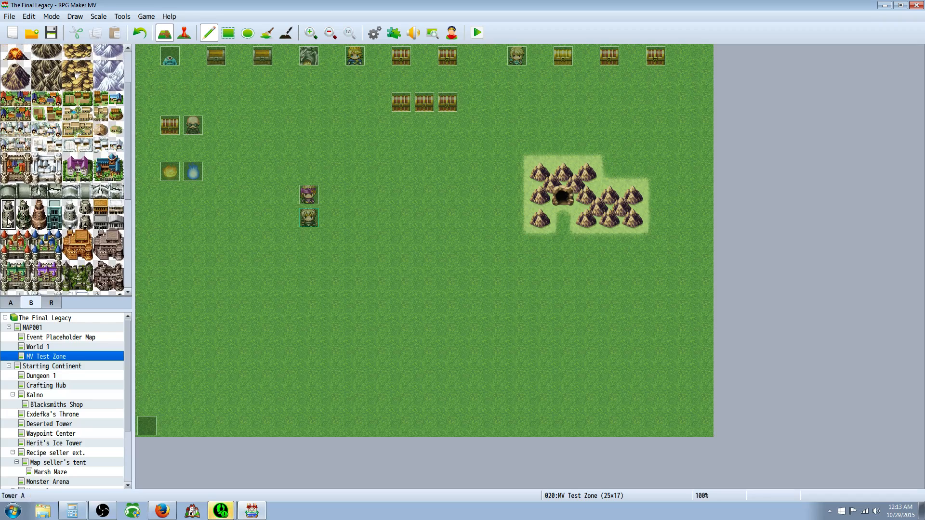
{"action": "left_click", "coordinate": [610, 321]}
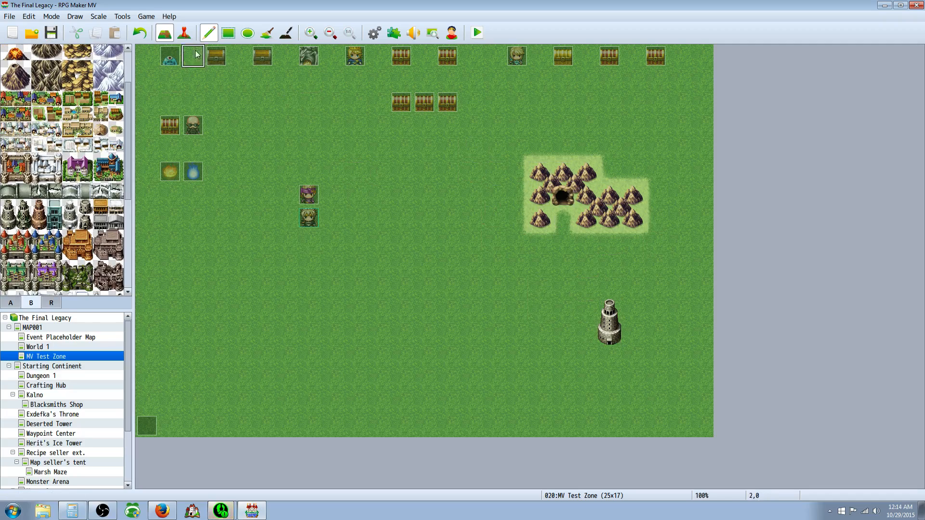
Create a quick Door event on the cave entrance with its image set to (None).
{"action": "left_click", "coordinate": [184, 32]}
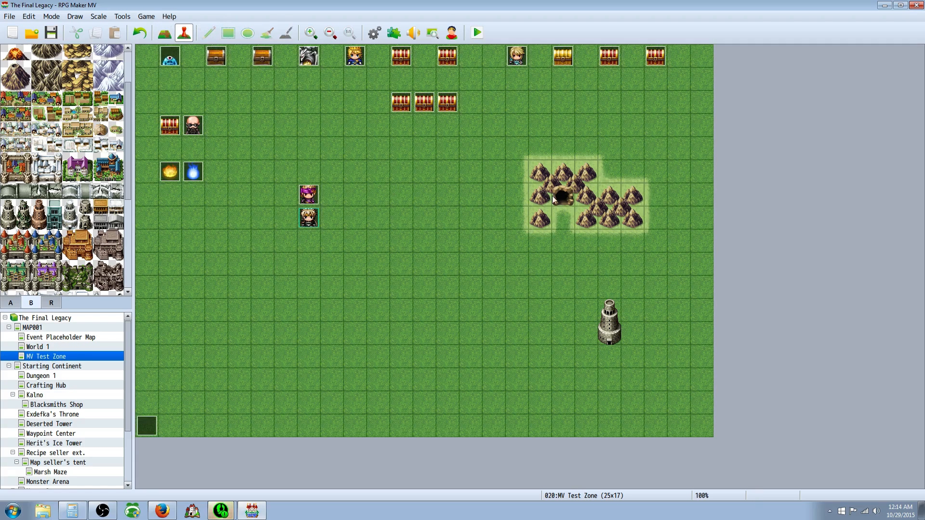
{"action": "right_click", "coordinate": [554, 199]}
{"action": "mouse_move", "coordinate": [605, 278]}
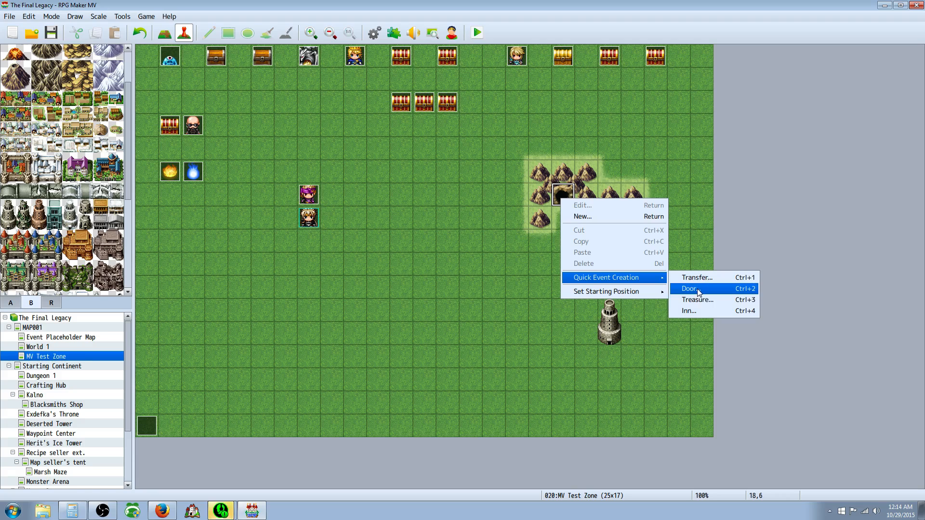
{"action": "left_click", "coordinate": [698, 289]}
{"action": "double_click", "coordinate": [421, 255]}
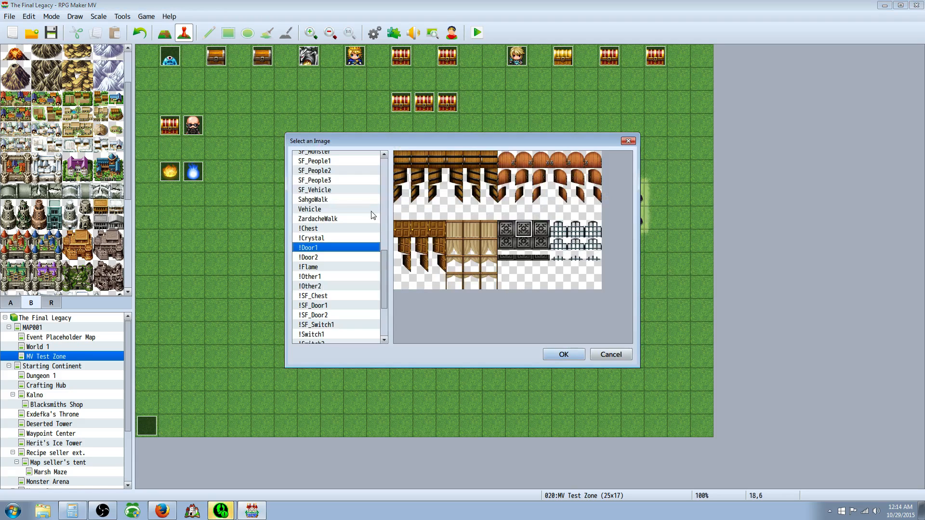
{"action": "left_click_drag", "start_coordinate": [385, 260], "coordinate": [386, 165]}
{"action": "left_click", "coordinate": [348, 153]}
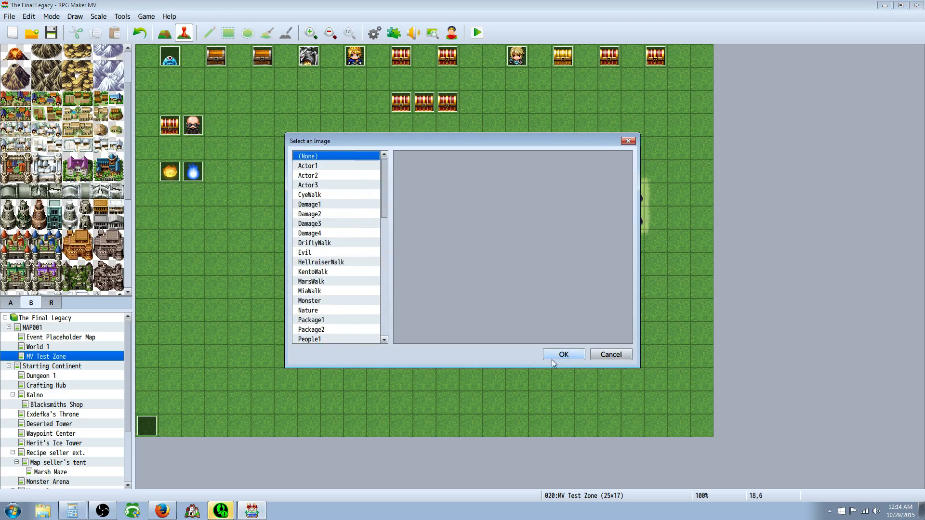
{"action": "left_click", "coordinate": [564, 355]}
{"action": "left_click", "coordinate": [465, 293]}
Insert a Conditional Branch at the start of the cave's door event that checks whether the party has the dungeon key.
{"action": "right_click", "coordinate": [567, 198]}
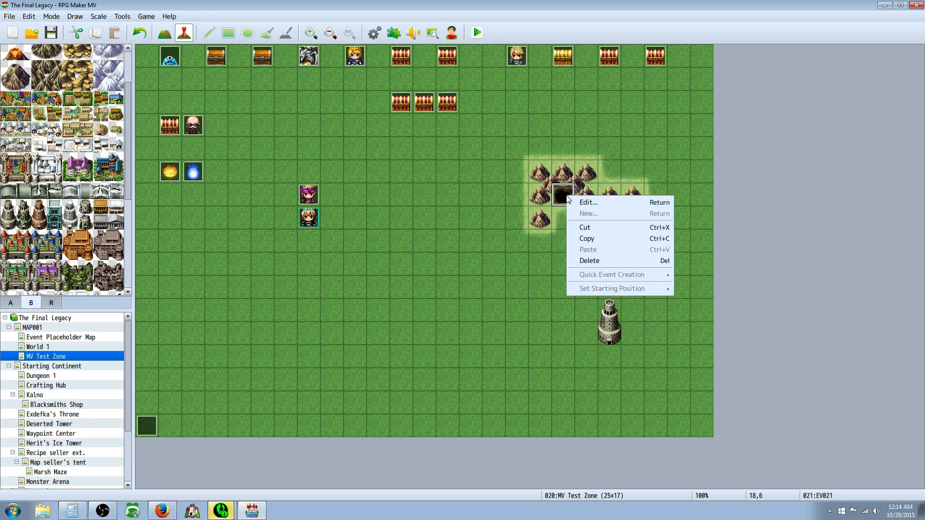
{"action": "left_click", "coordinate": [576, 201]}
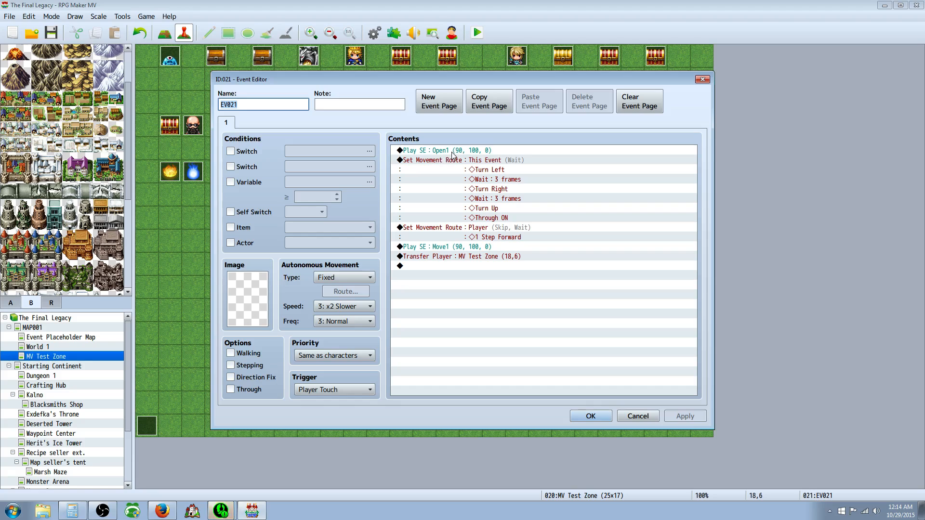
{"action": "left_click", "coordinate": [454, 151]}
{"action": "right_click", "coordinate": [455, 151]}
{"action": "left_click", "coordinate": [465, 155]}
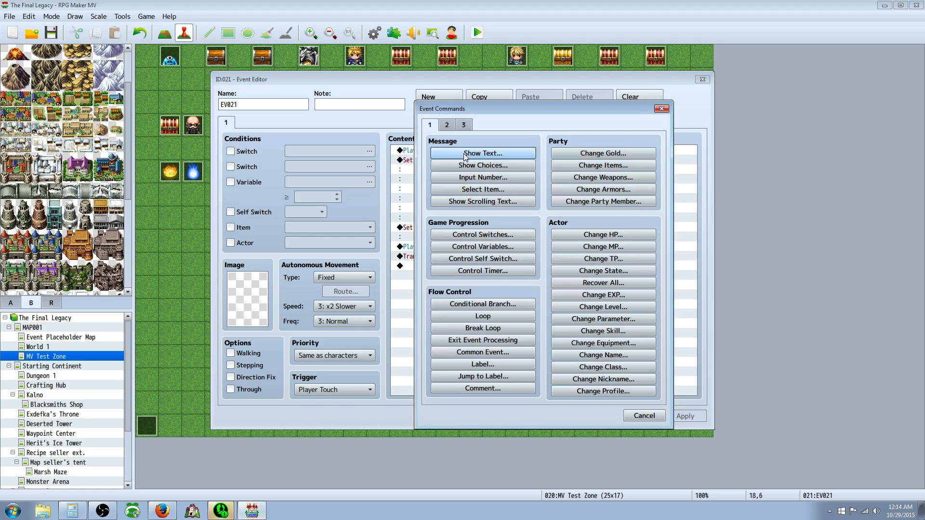
{"action": "left_click", "coordinate": [482, 303]}
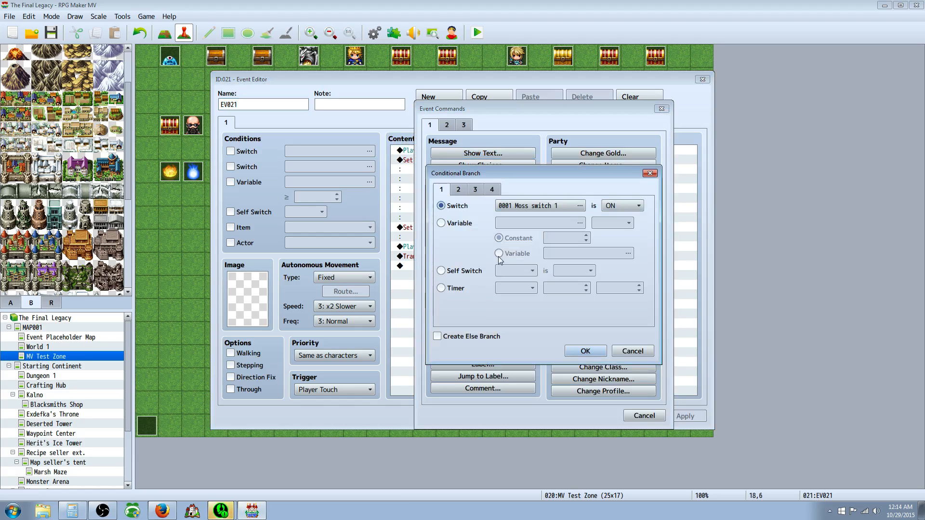
{"action": "left_click", "coordinate": [492, 189]}
{"action": "left_click", "coordinate": [441, 223]}
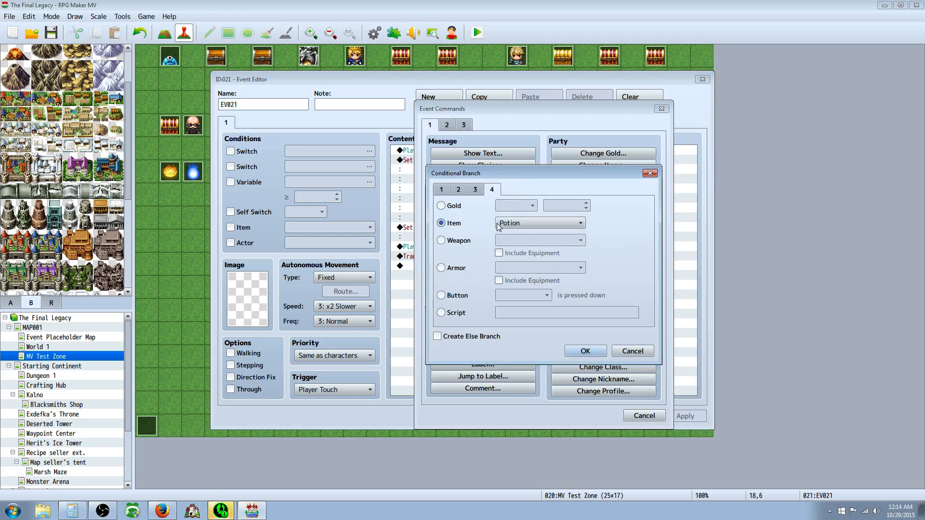
{"action": "left_click", "coordinate": [540, 223]}
{"action": "left_click_drag", "start_coordinate": [584, 275], "coordinate": [586, 478]}
{"action": "left_click", "coordinate": [534, 492]}
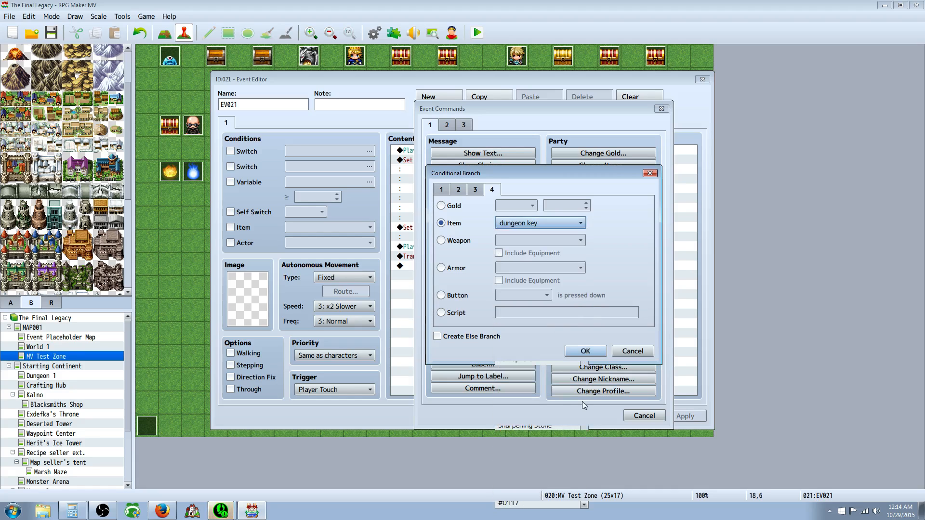
{"action": "left_click", "coordinate": [586, 351]}
Move all the door sound, movement and transfer commands inside the dungeon key branch and save the event.
{"action": "left_click", "coordinate": [434, 180]}
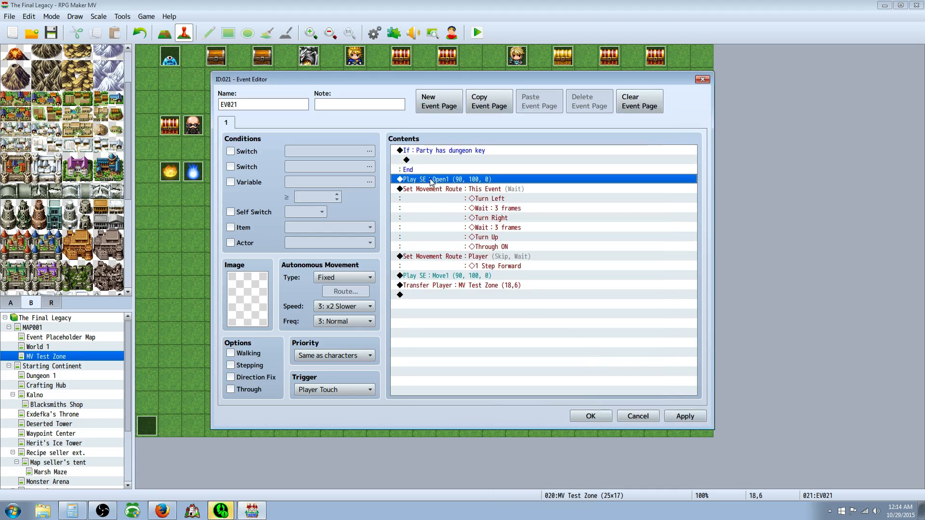
{"action": "left_click", "coordinate": [425, 295], "text": "shift"}
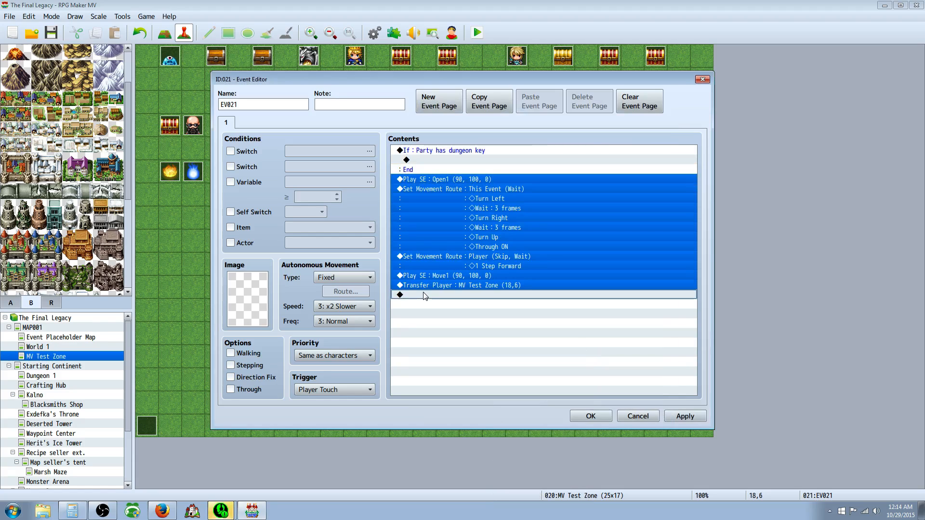
{"action": "right_click", "coordinate": [428, 182]}
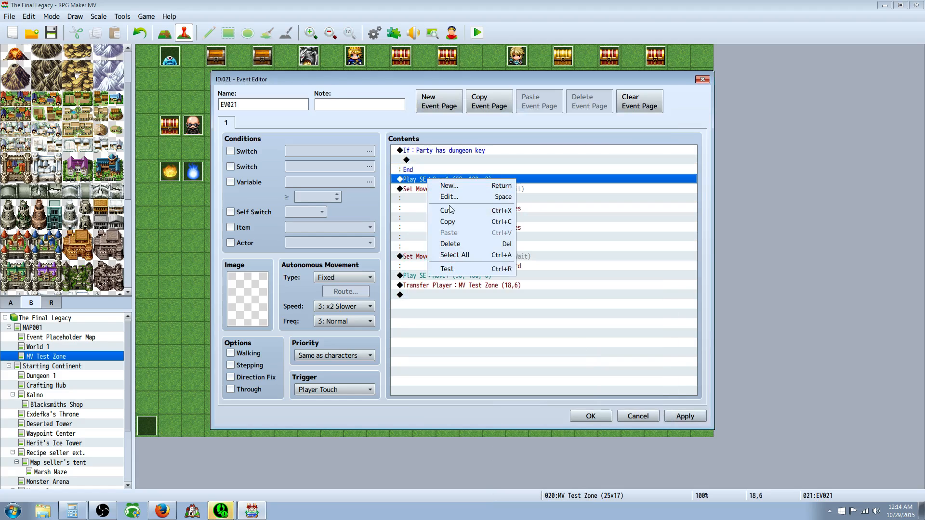
{"action": "left_click", "coordinate": [410, 295], "text": "shift"}
{"action": "right_click", "coordinate": [412, 289]}
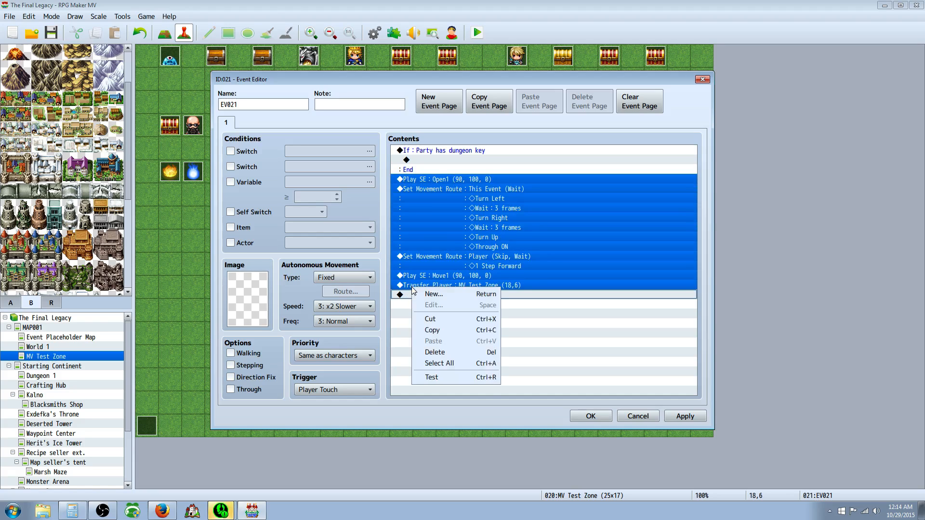
{"action": "left_click", "coordinate": [431, 319]}
{"action": "left_click", "coordinate": [420, 156]}
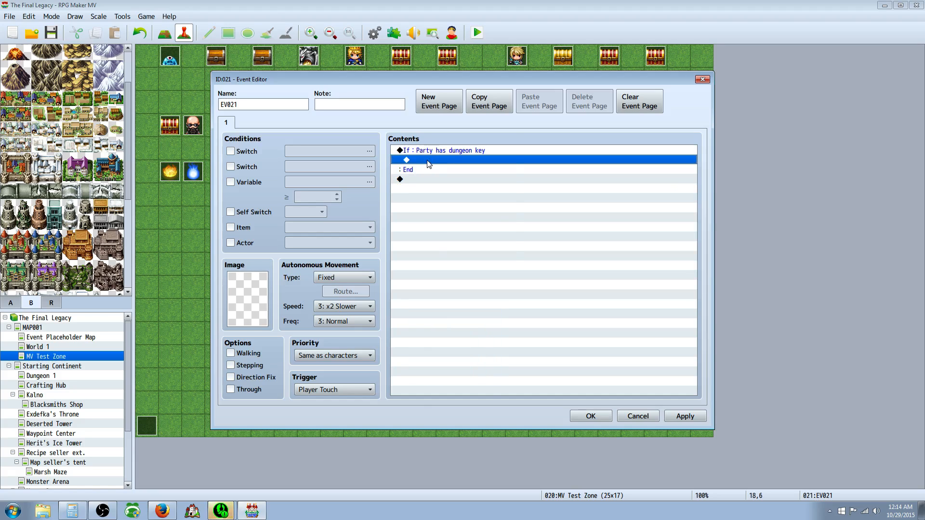
{"action": "right_click", "coordinate": [428, 164]}
{"action": "left_click", "coordinate": [450, 216]}
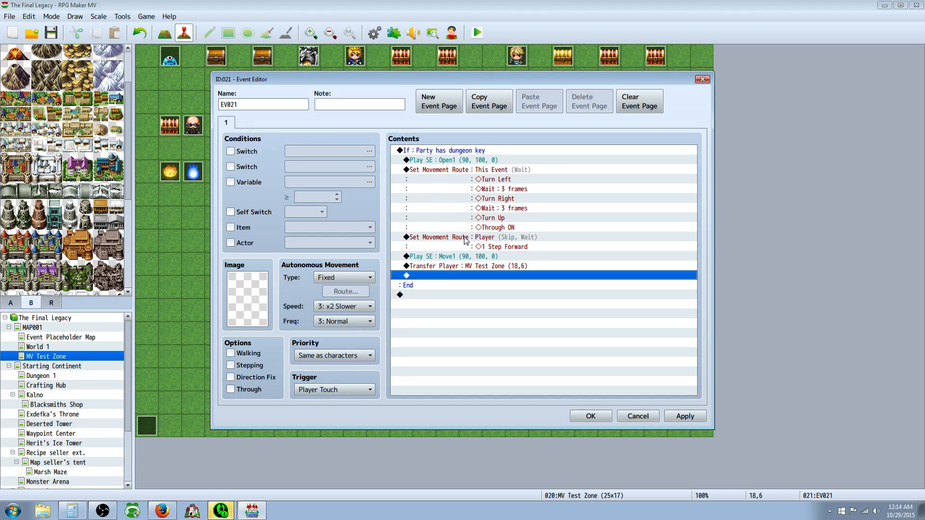
{"action": "left_click", "coordinate": [431, 151]}
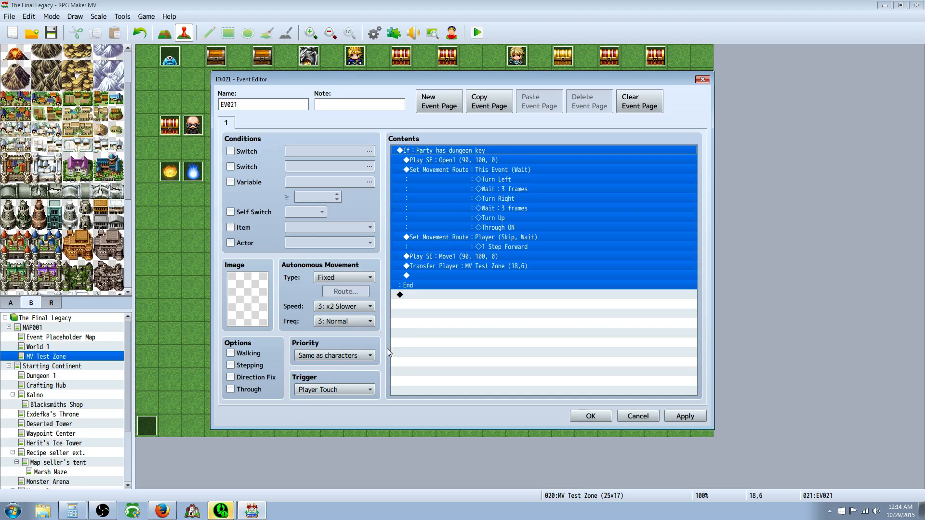
{"action": "left_click", "coordinate": [585, 415]}
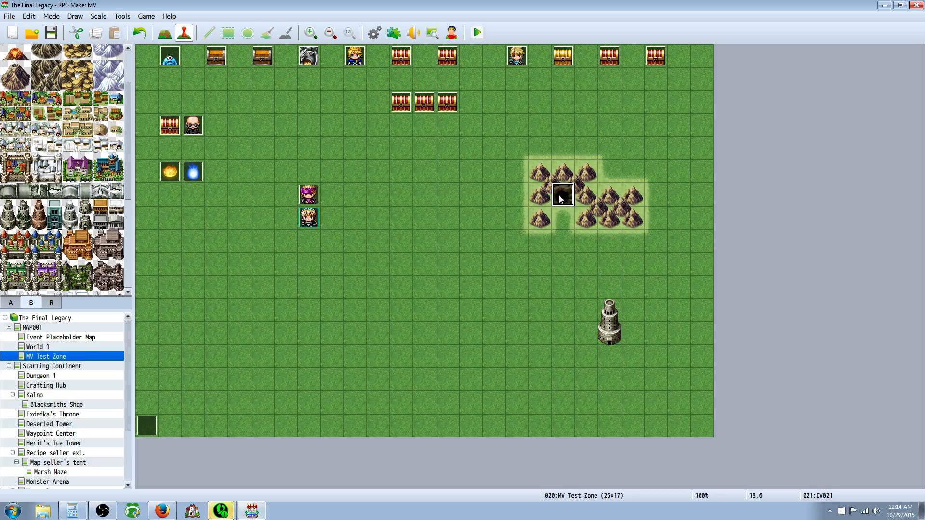
Open the destination of the Transfer Player command in the cave's door event for editing.
{"action": "double_click", "coordinate": [560, 198]}
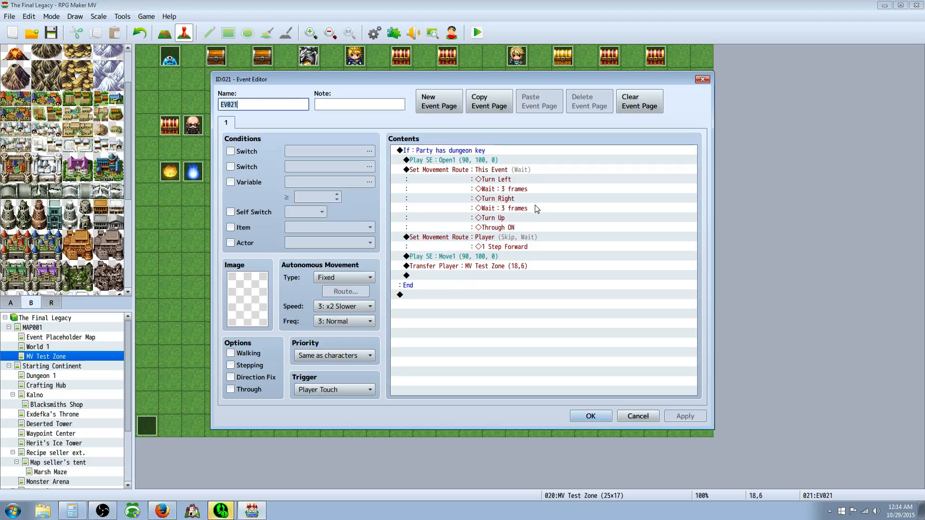
{"action": "left_click", "coordinate": [436, 267]}
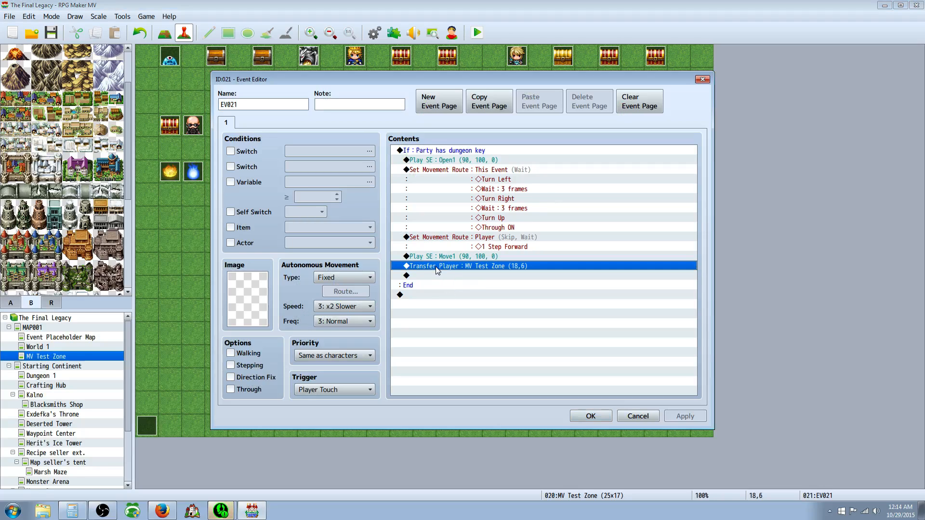
{"action": "right_click", "coordinate": [438, 267]}
{"action": "left_click", "coordinate": [469, 285]}
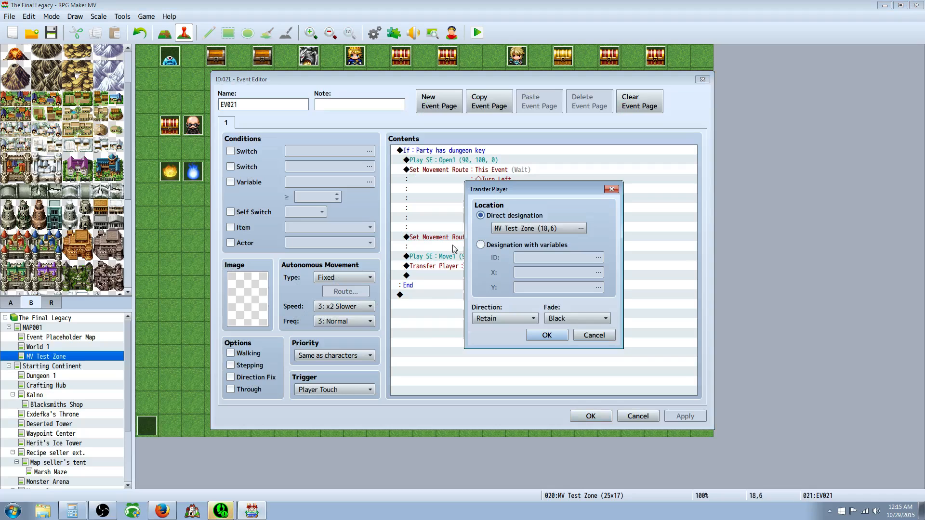
{"action": "left_click", "coordinate": [583, 227]}
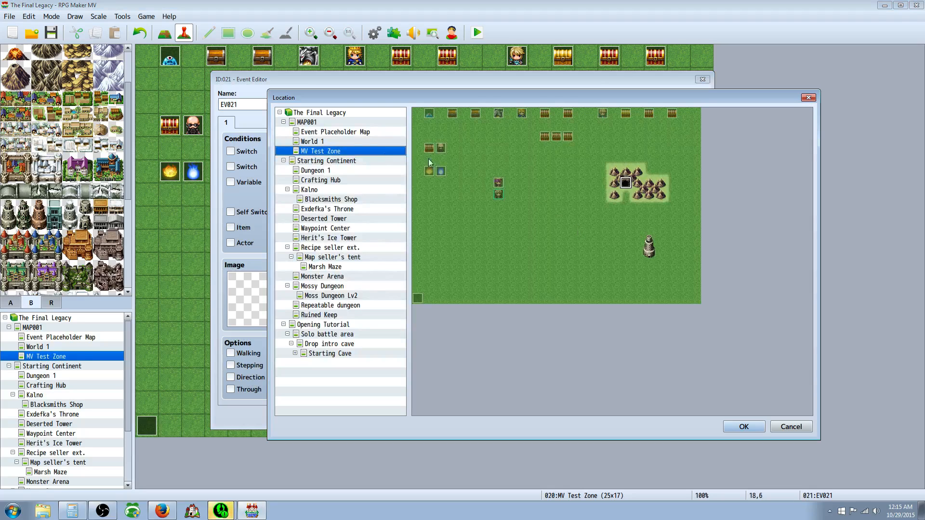
Try a spot on the Repeatable dungeon map as the cave door's transfer destination.
{"action": "left_click", "coordinate": [328, 161]}
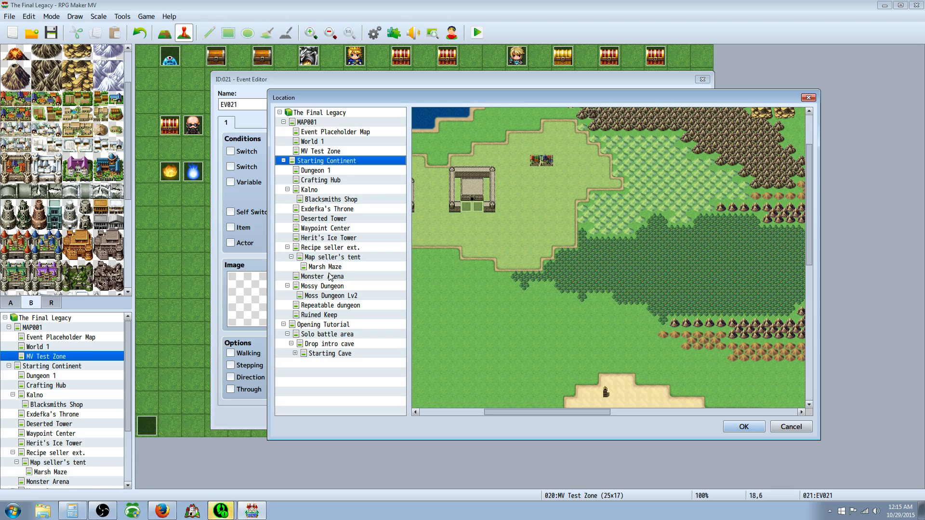
{"action": "left_click", "coordinate": [331, 305]}
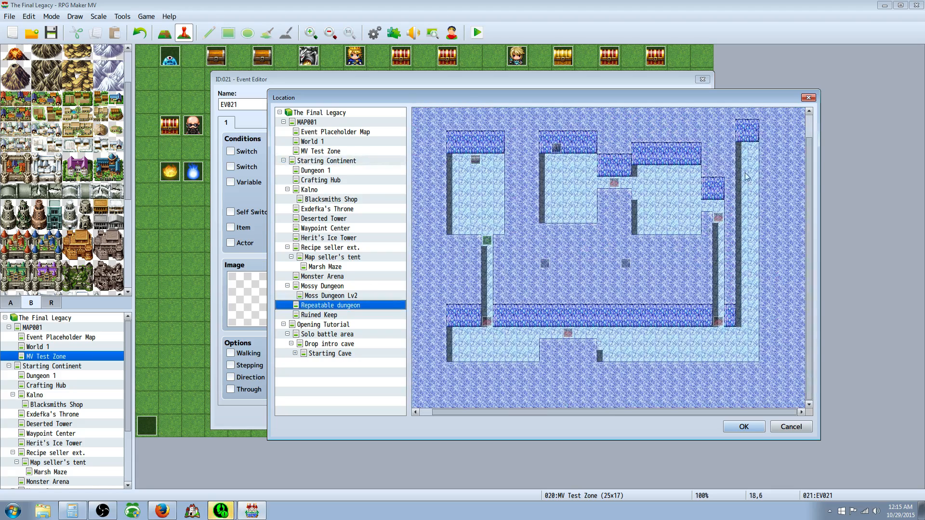
{"action": "left_click", "coordinate": [742, 150]}
Set the cave door's transfer destination to Ruined Keep (15,18) and save the event.
{"action": "left_click", "coordinate": [328, 316]}
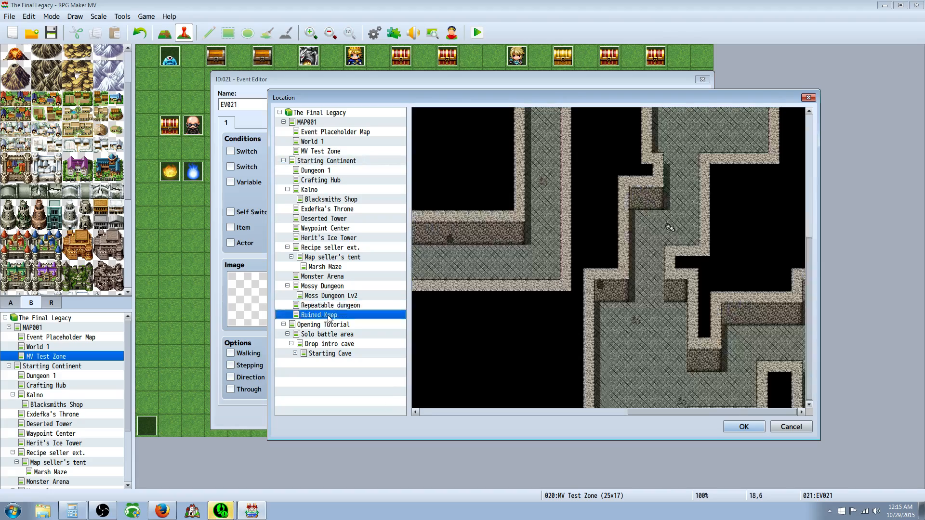
{"action": "left_click_drag", "start_coordinate": [650, 409], "coordinate": [530, 413]}
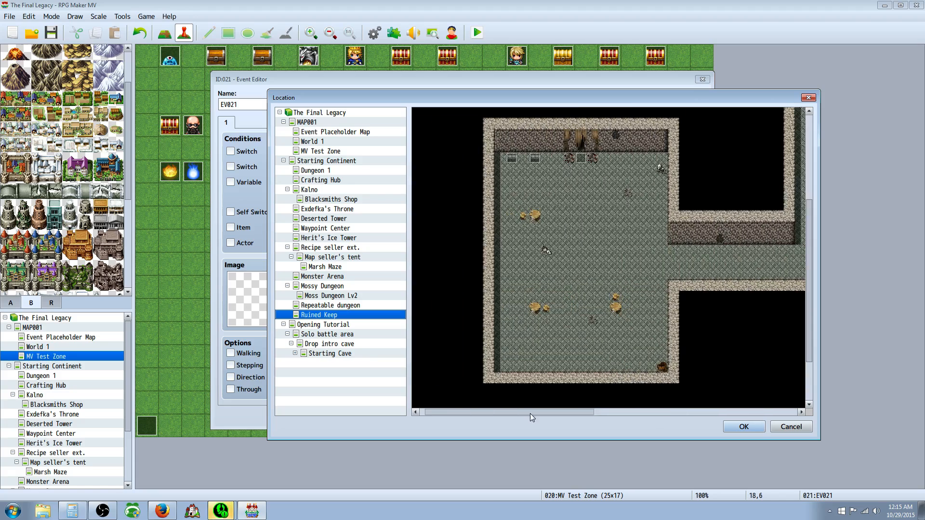
{"action": "left_click", "coordinate": [584, 170]}
{"action": "left_click", "coordinate": [734, 425]}
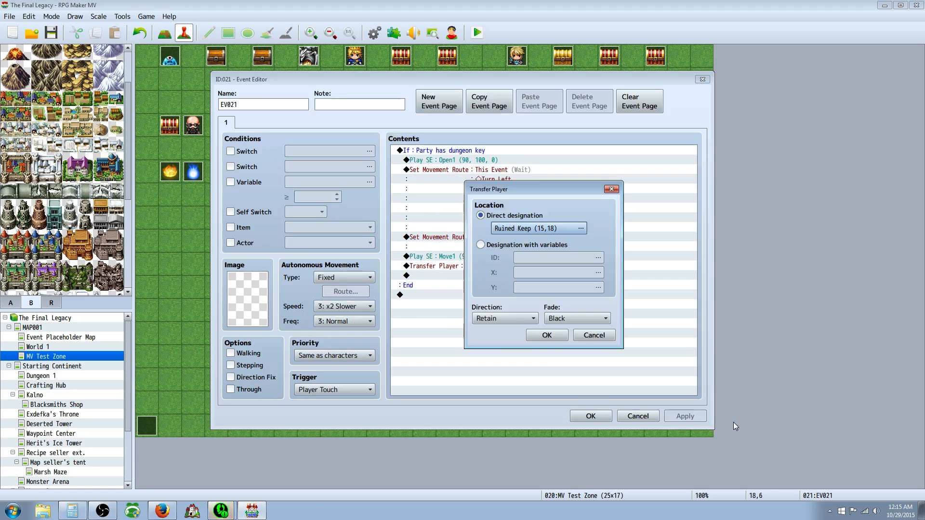
{"action": "left_click", "coordinate": [559, 337]}
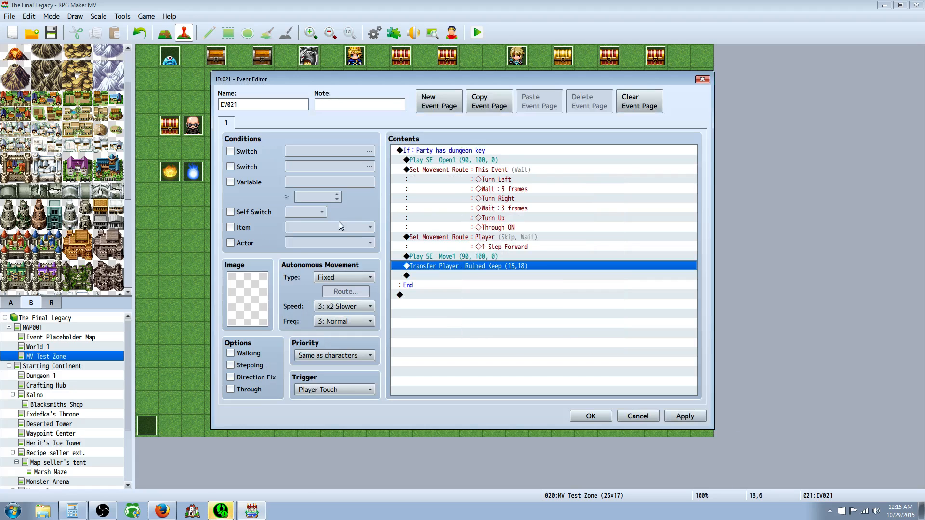
{"action": "left_click", "coordinate": [425, 277]}
{"action": "left_click", "coordinate": [590, 416]}
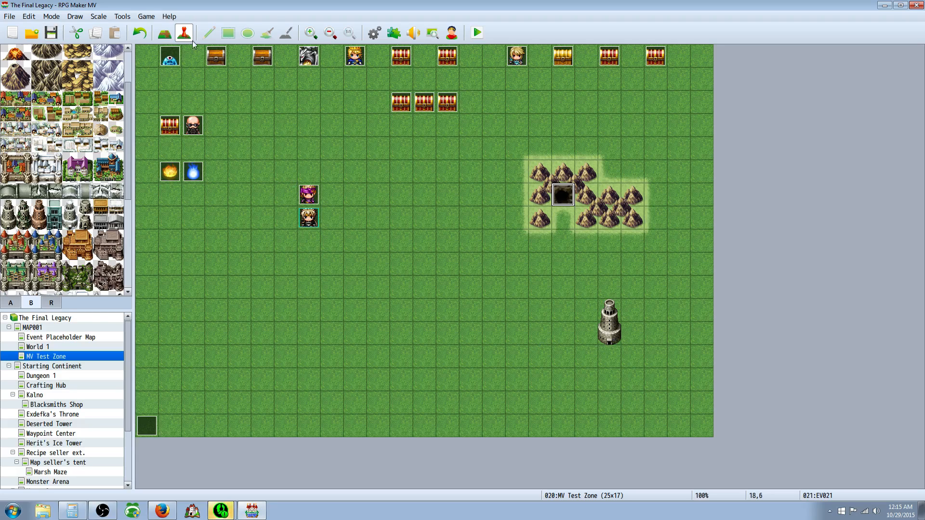
Start a quick Door event on the tower's base tile with its image set to (None).
{"action": "right_click", "coordinate": [611, 333]}
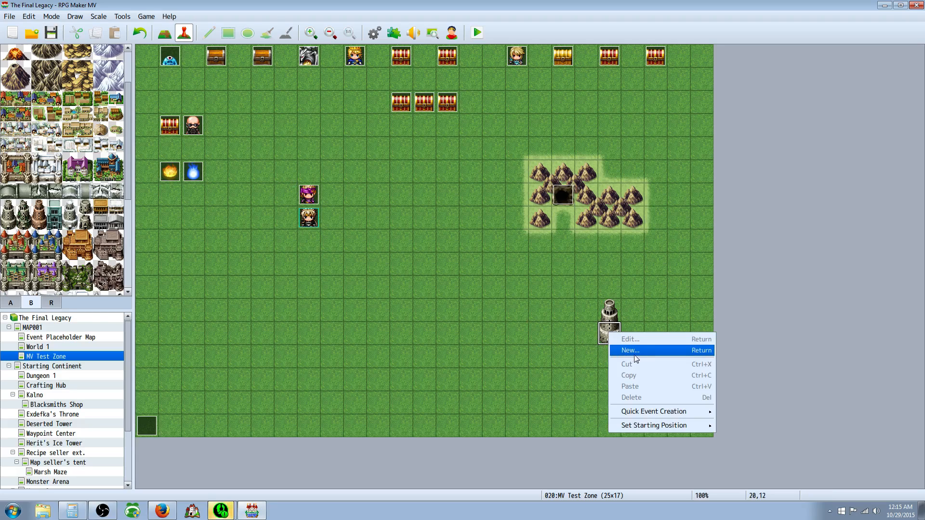
{"action": "mouse_move", "coordinate": [712, 413]}
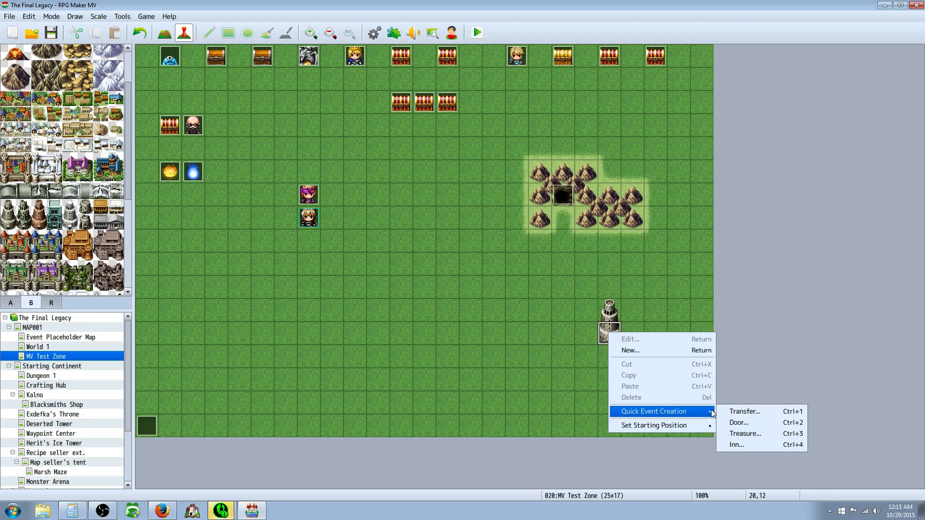
{"action": "left_click", "coordinate": [739, 422]}
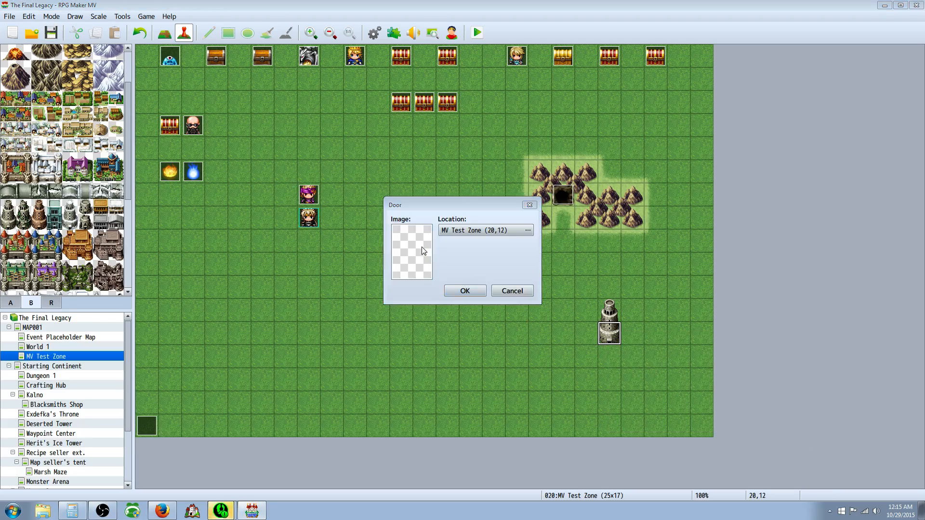
{"action": "double_click", "coordinate": [423, 250]}
{"action": "left_click", "coordinate": [611, 354]}
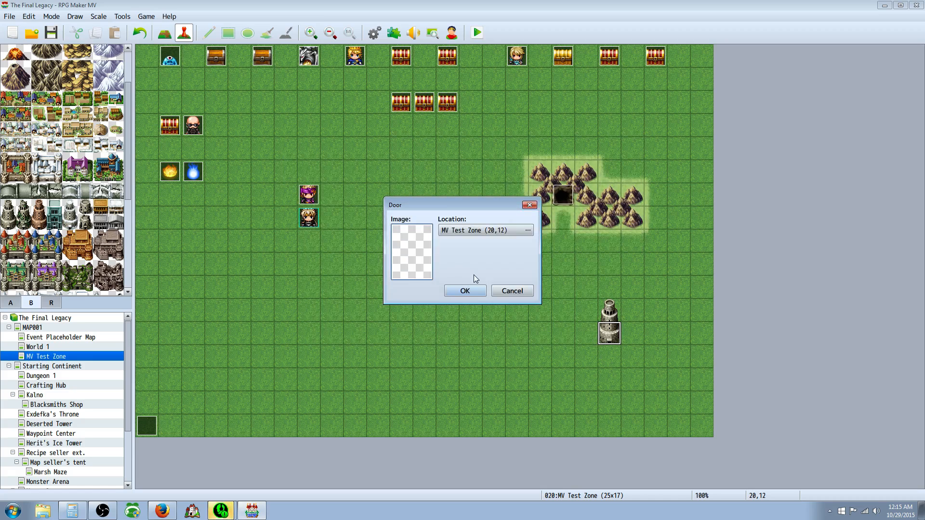
Set the tower door's destination to Deserted Tower (49,35) and create the event.
{"action": "double_click", "coordinate": [523, 230]}
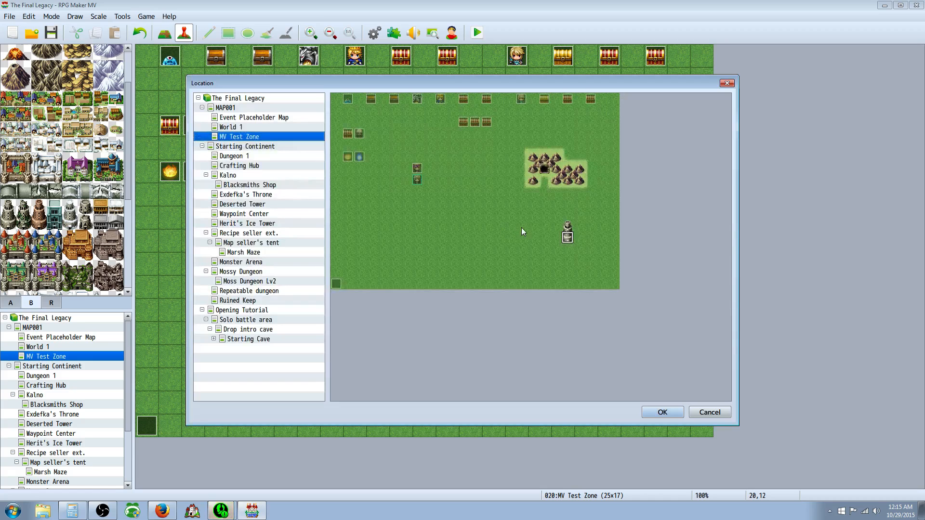
{"action": "left_click", "coordinate": [251, 214]}
{"action": "left_click", "coordinate": [255, 205]}
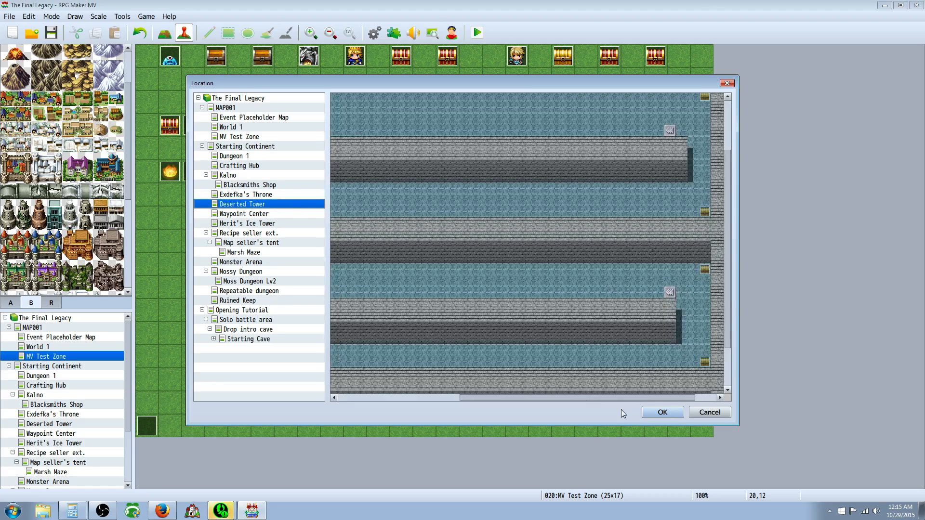
{"action": "left_click_drag", "start_coordinate": [664, 398], "coordinate": [543, 398]}
{"action": "left_click", "coordinate": [405, 365]}
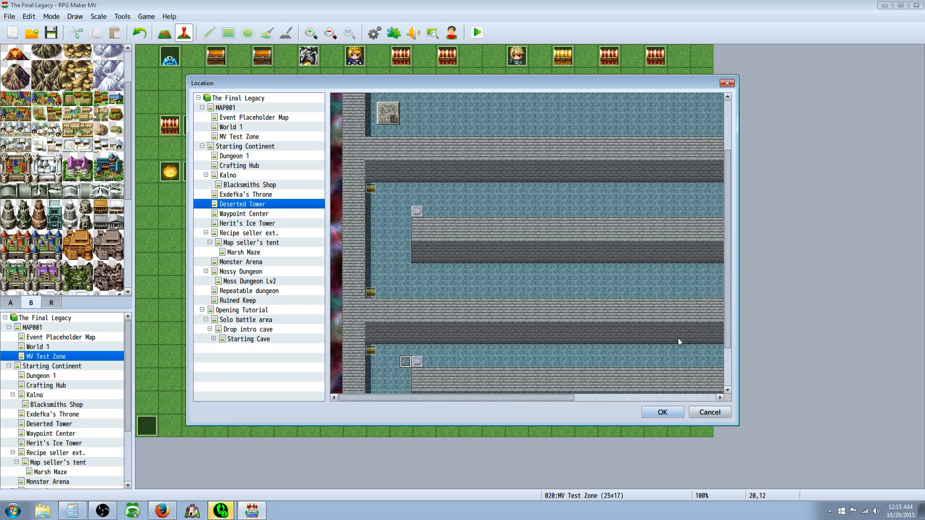
{"action": "left_click_drag", "start_coordinate": [724, 303], "coordinate": [724, 376]}
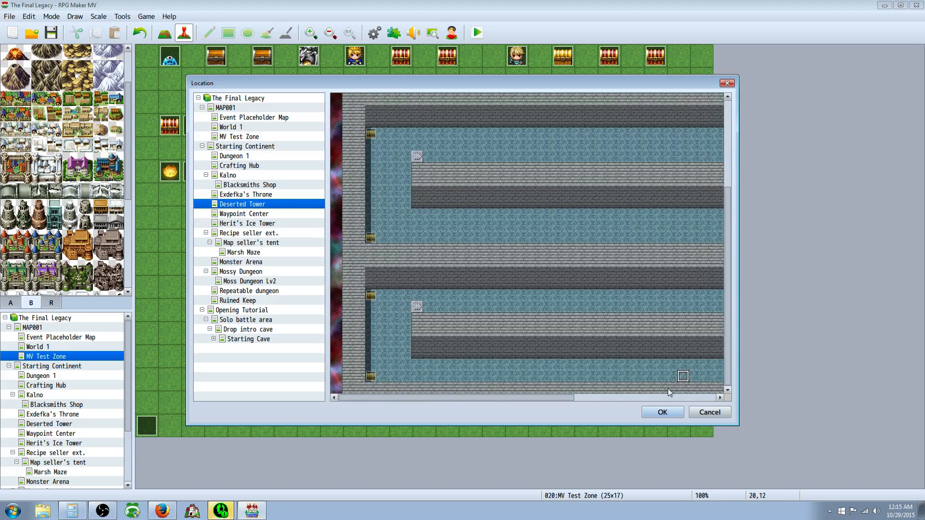
{"action": "left_click_drag", "start_coordinate": [534, 398], "coordinate": [675, 387]}
{"action": "left_click", "coordinate": [663, 412]}
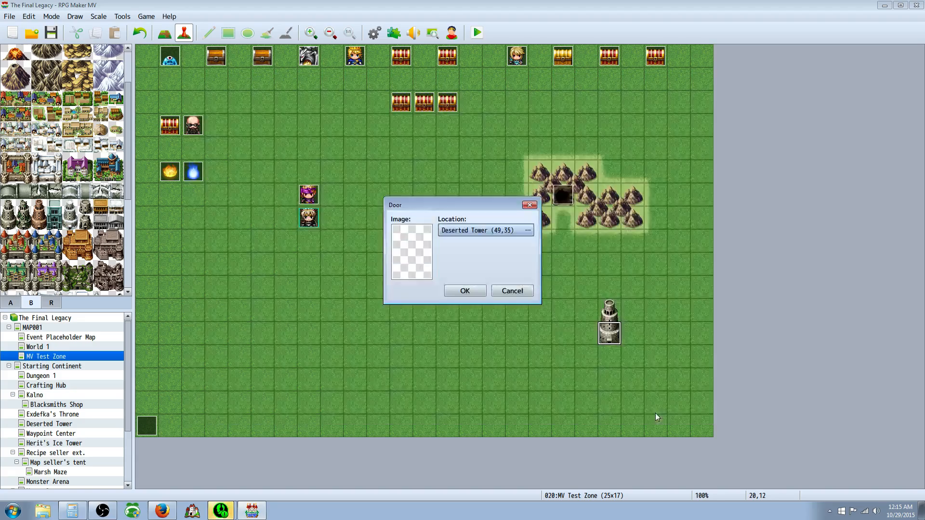
{"action": "left_click", "coordinate": [458, 287]}
Open the tower's door event for editing and select its first command.
{"action": "right_click", "coordinate": [608, 334]}
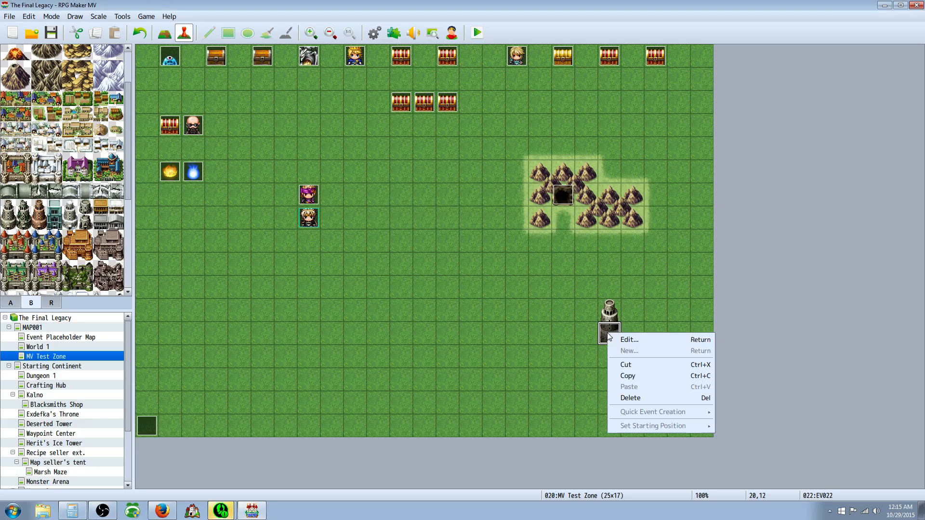
{"action": "left_click", "coordinate": [619, 339]}
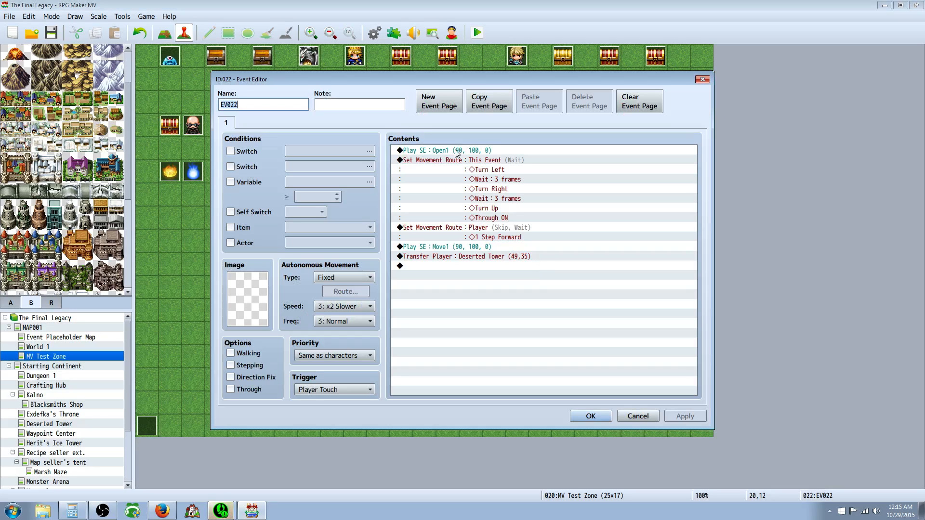
{"action": "left_click", "coordinate": [452, 150]}
{"action": "right_click", "coordinate": [413, 152]}
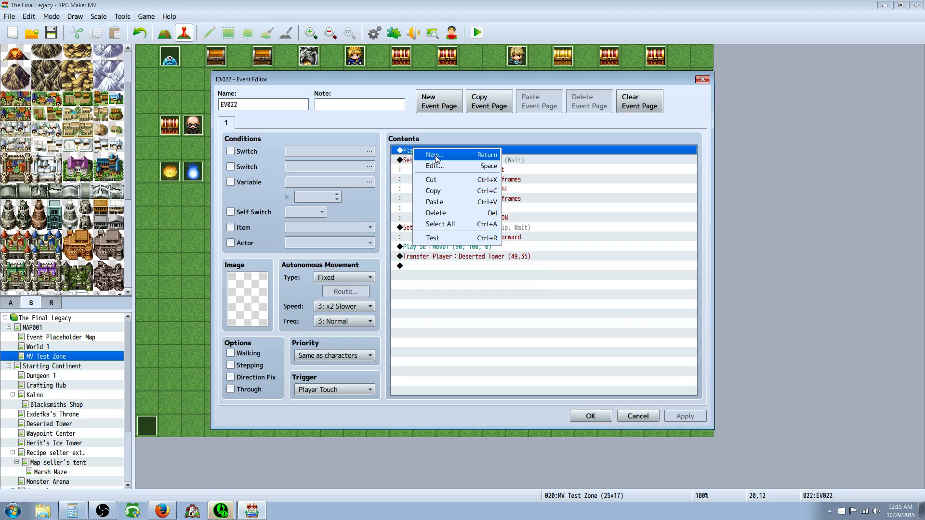
{"action": "left_click", "coordinate": [422, 155]}
{"action": "left_click", "coordinate": [472, 305]}
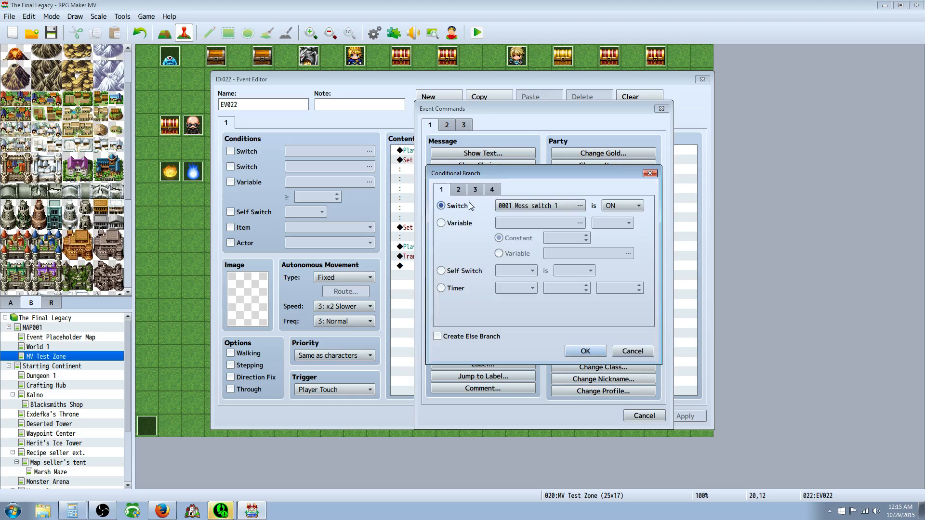
{"action": "left_click", "coordinate": [631, 351]}
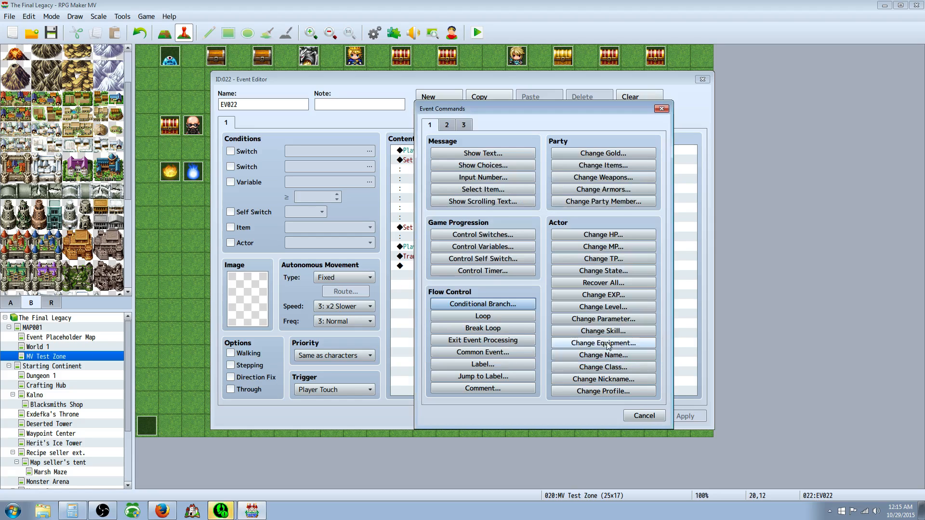
{"action": "left_click", "coordinate": [645, 415]}
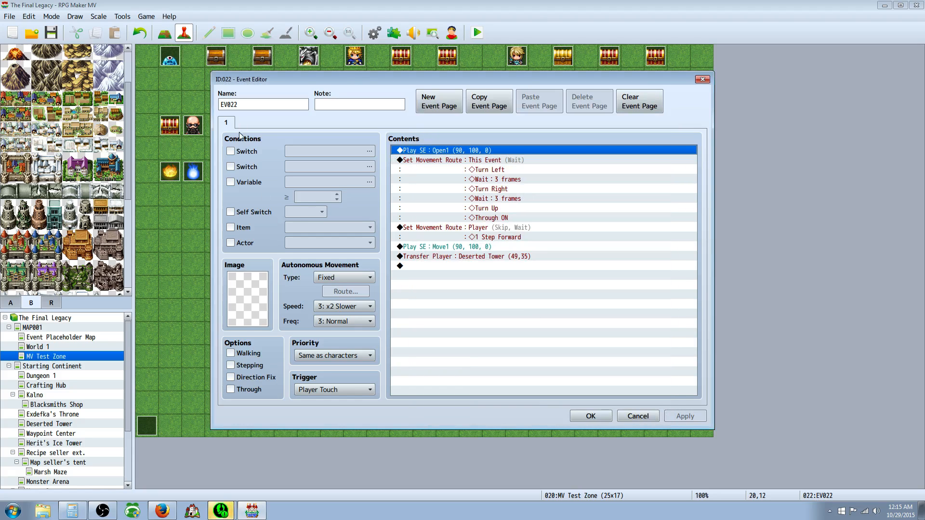
Enable the Item condition on the tower's door event page and set it to Tower key.
{"action": "left_click", "coordinate": [230, 228]}
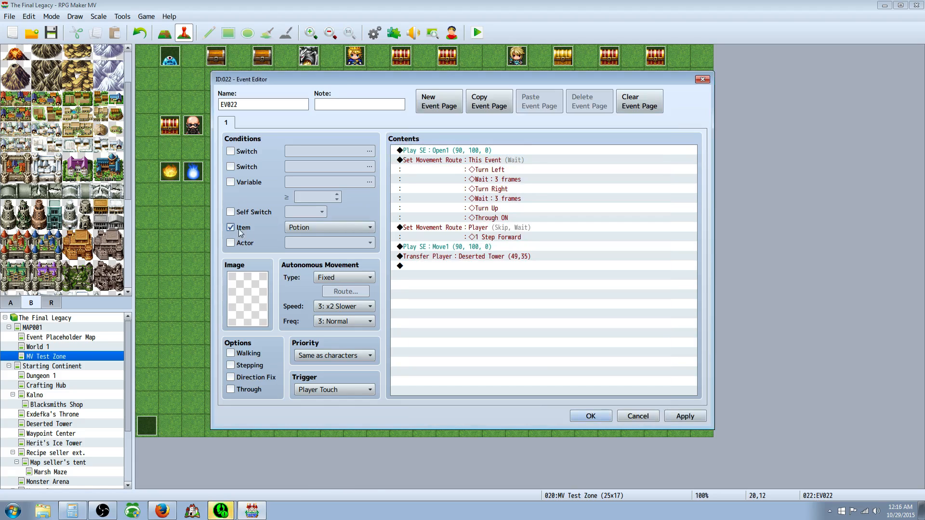
{"action": "left_click", "coordinate": [347, 229]}
{"action": "left_click_drag", "start_coordinate": [374, 248], "coordinate": [371, 458]}
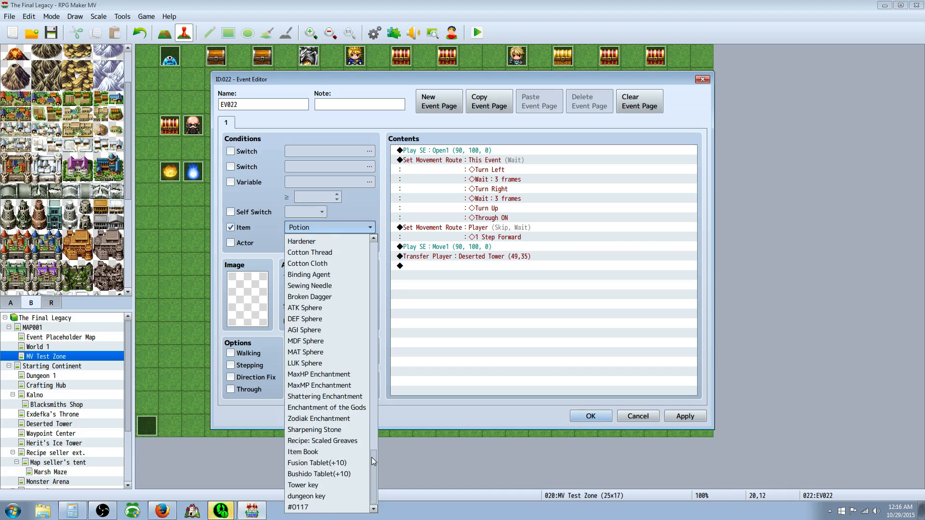
{"action": "left_click", "coordinate": [339, 488]}
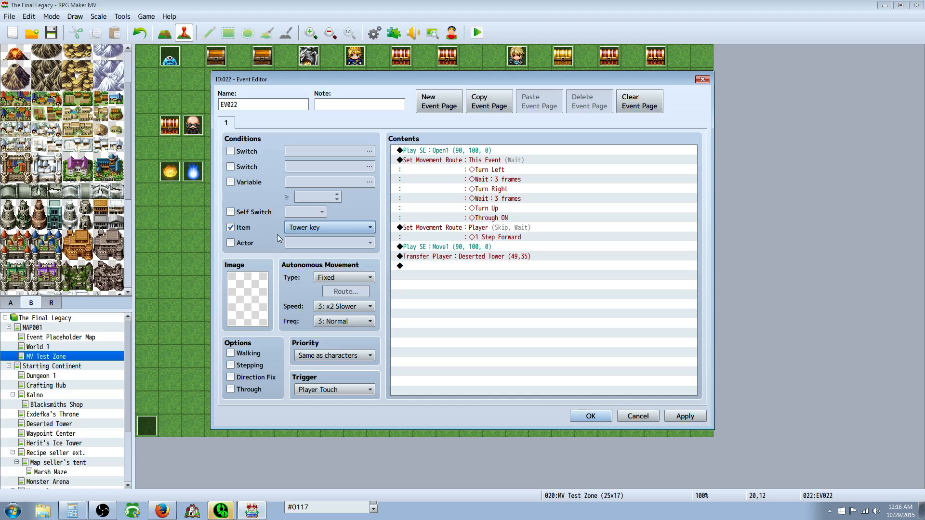
Insert a conditional branch at the start of the tower door's commands that checks whether the party has the item Sharpening Stone.
{"action": "right_click", "coordinate": [413, 151]}
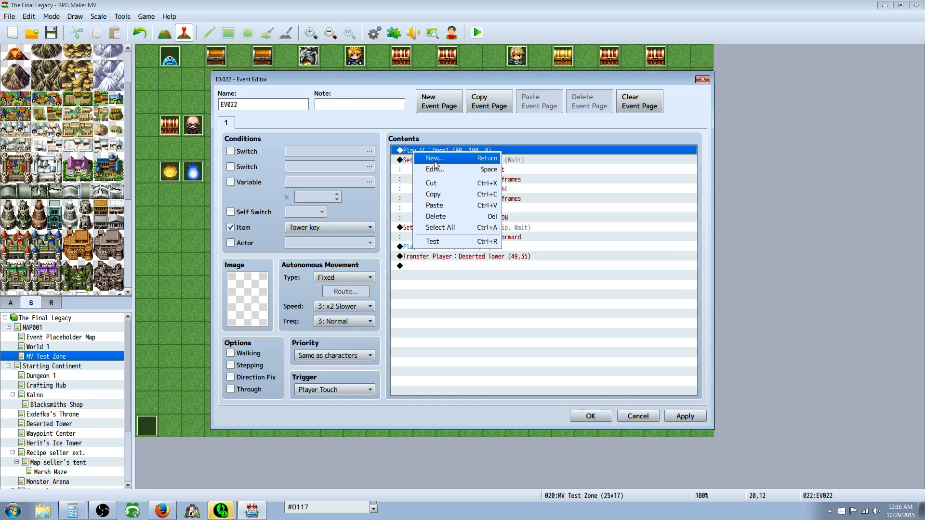
{"action": "left_click", "coordinate": [438, 160]}
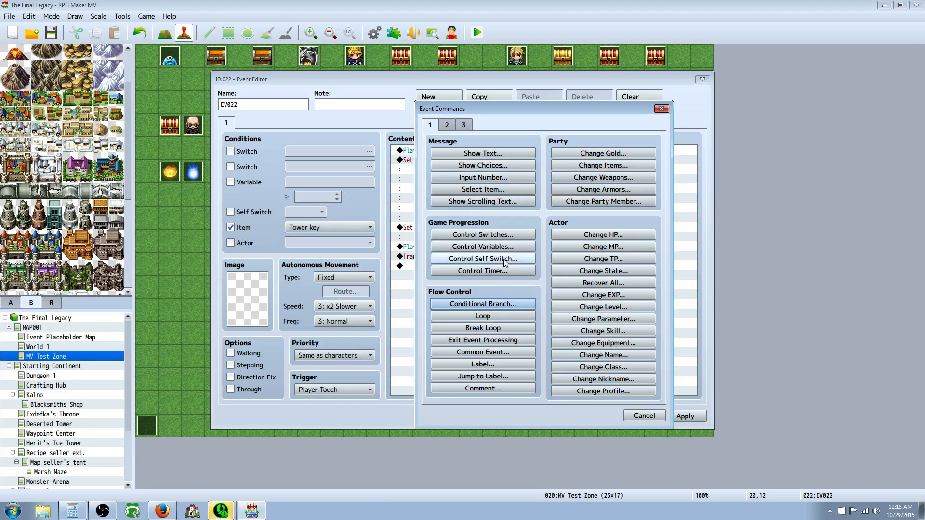
{"action": "left_click", "coordinate": [495, 304]}
{"action": "left_click", "coordinate": [491, 190]}
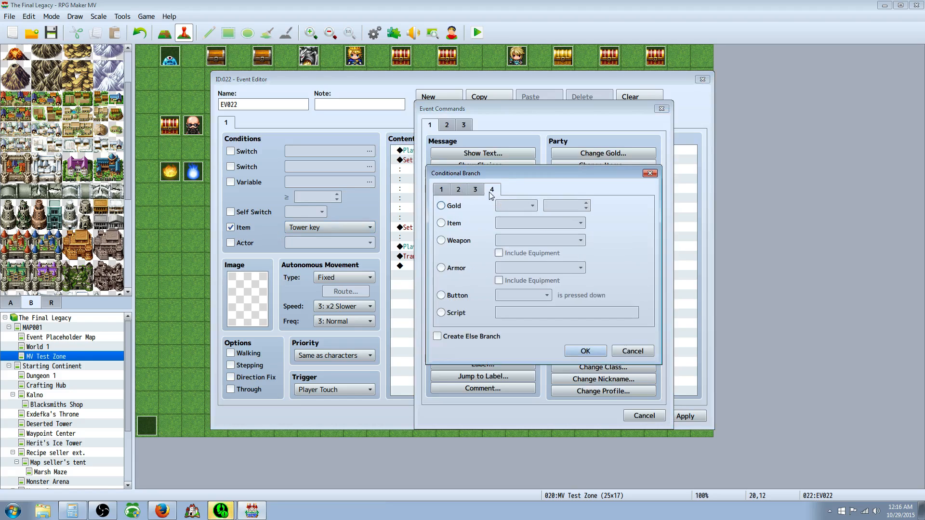
{"action": "left_click", "coordinate": [455, 224]}
{"action": "left_click", "coordinate": [580, 223]}
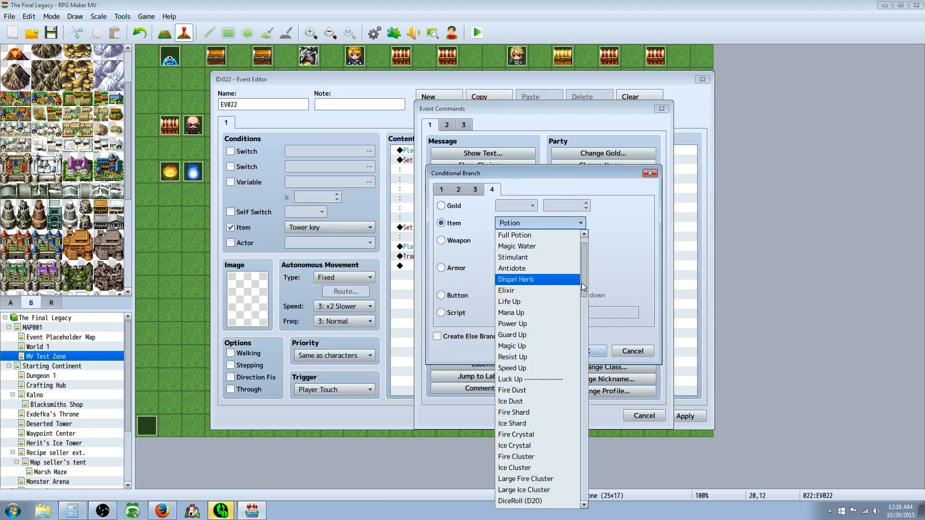
{"action": "scroll", "coordinate": [579, 442], "scroll_direction": "down", "scroll_amount": 5}
{"action": "scroll", "coordinate": [579, 442], "scroll_direction": "down", "scroll_amount": 8}
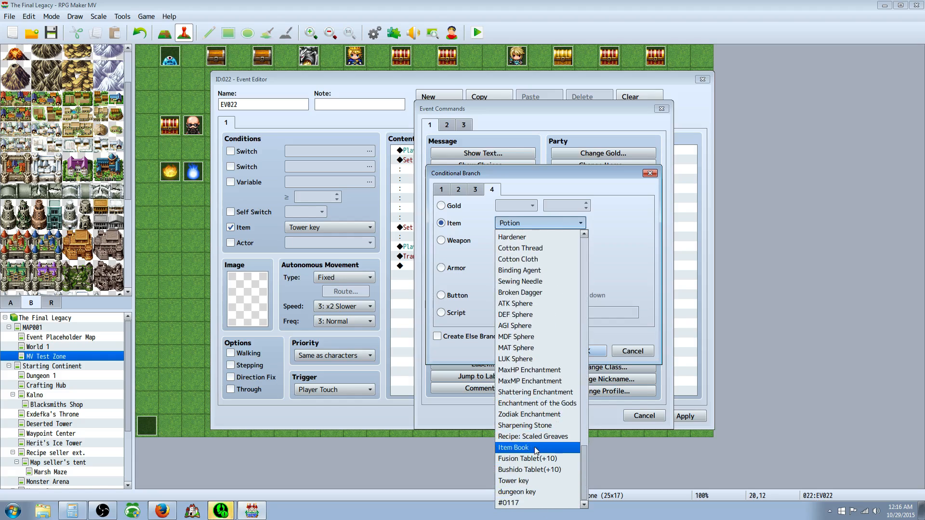
{"action": "left_click", "coordinate": [525, 426]}
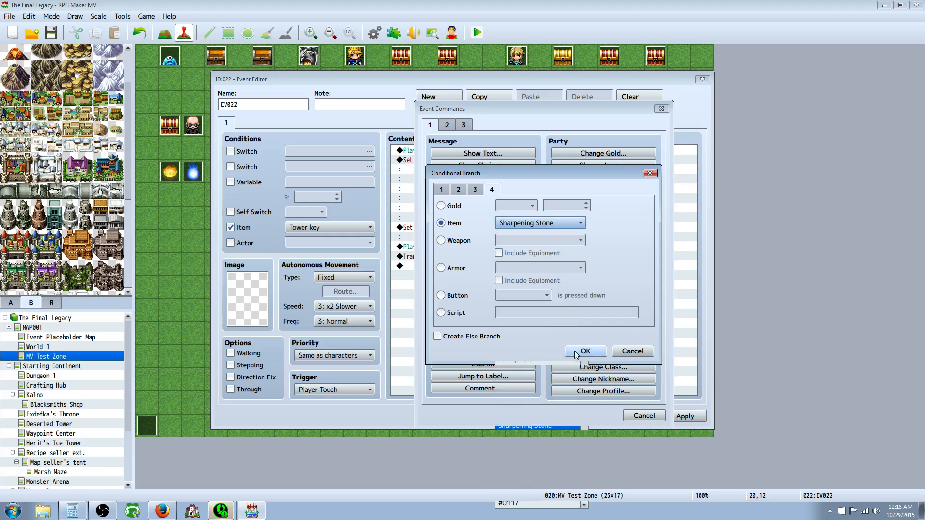
{"action": "left_click", "coordinate": [592, 352]}
Move all the tower door's sound, movement and transfer commands inside the Sharpening Stone branch.
{"action": "left_click", "coordinate": [424, 179]}
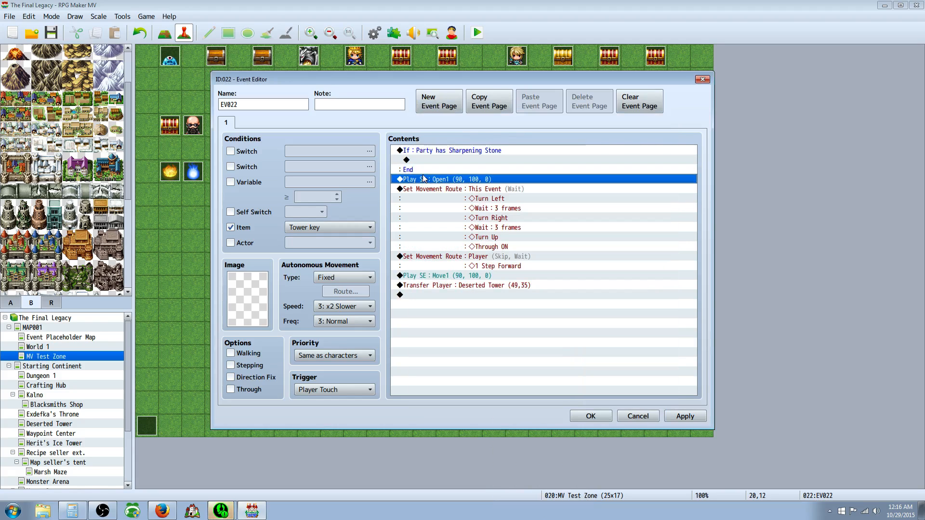
{"action": "left_click", "coordinate": [436, 294], "text": "shift"}
{"action": "right_click", "coordinate": [433, 225]}
{"action": "left_click", "coordinate": [448, 256]}
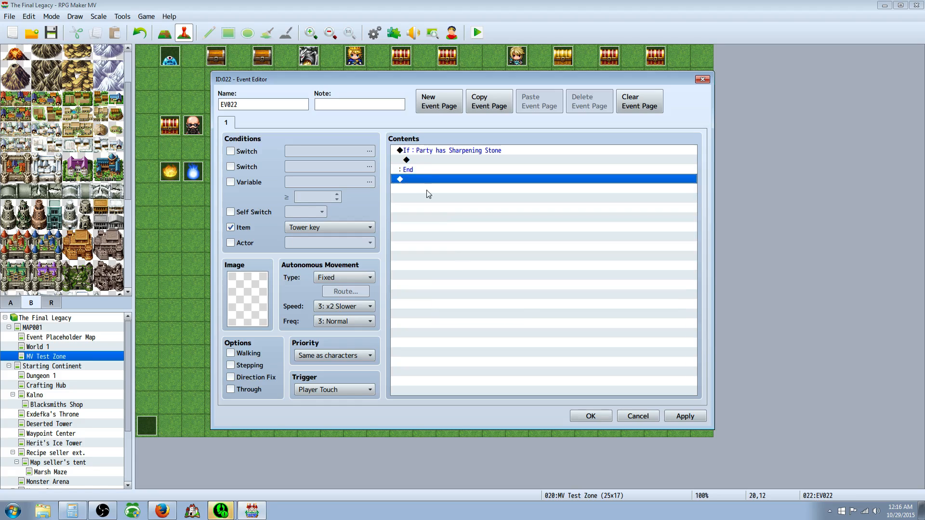
{"action": "left_click", "coordinate": [428, 160]}
{"action": "right_click", "coordinate": [429, 161]}
{"action": "left_click", "coordinate": [453, 214]}
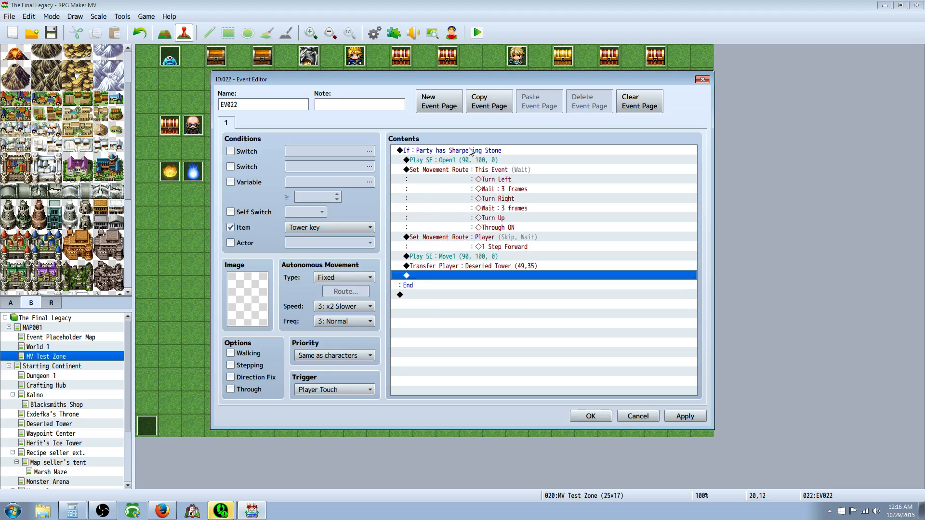
Nest a second conditional branch for the item Dispel Herb at the start of the Sharpening Stone branch.
{"action": "left_click", "coordinate": [460, 161]}
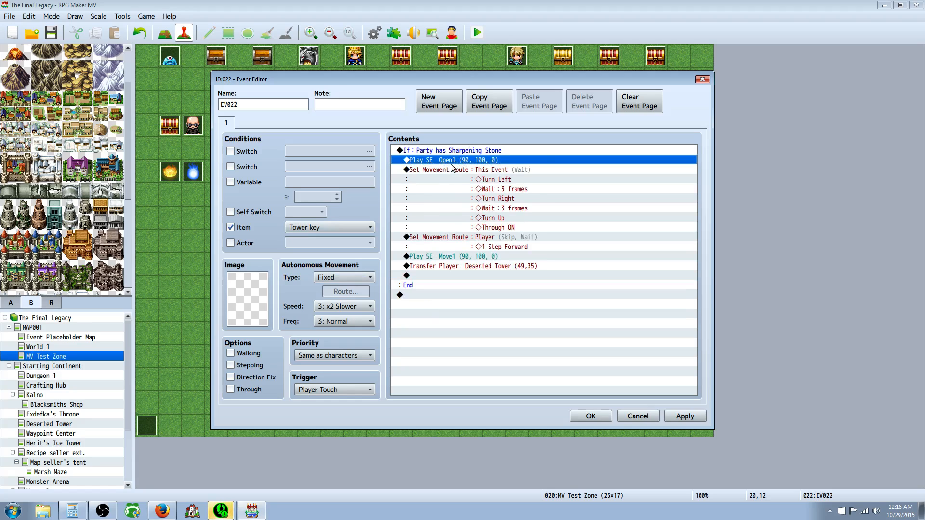
{"action": "right_click", "coordinate": [451, 161]}
{"action": "left_click", "coordinate": [472, 164]}
{"action": "left_click", "coordinate": [482, 304]}
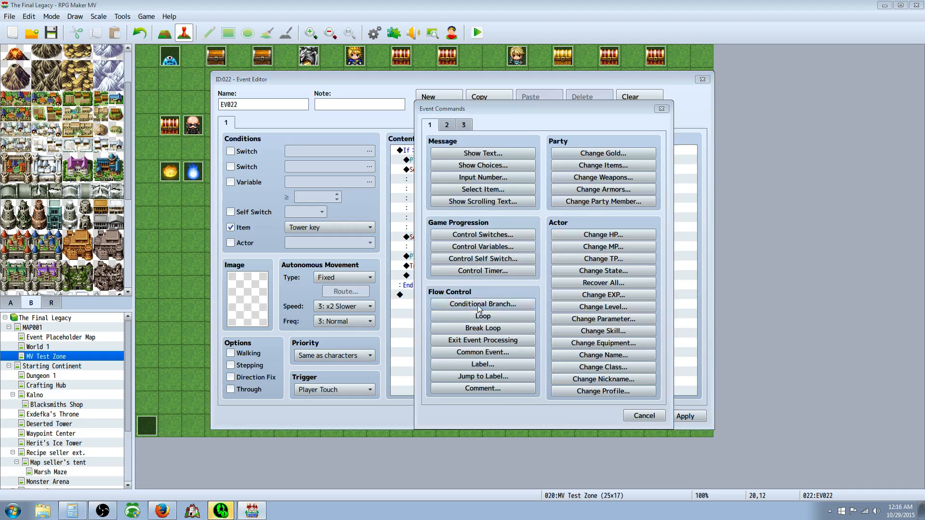
{"action": "left_click", "coordinate": [459, 189]}
{"action": "left_click", "coordinate": [475, 189]}
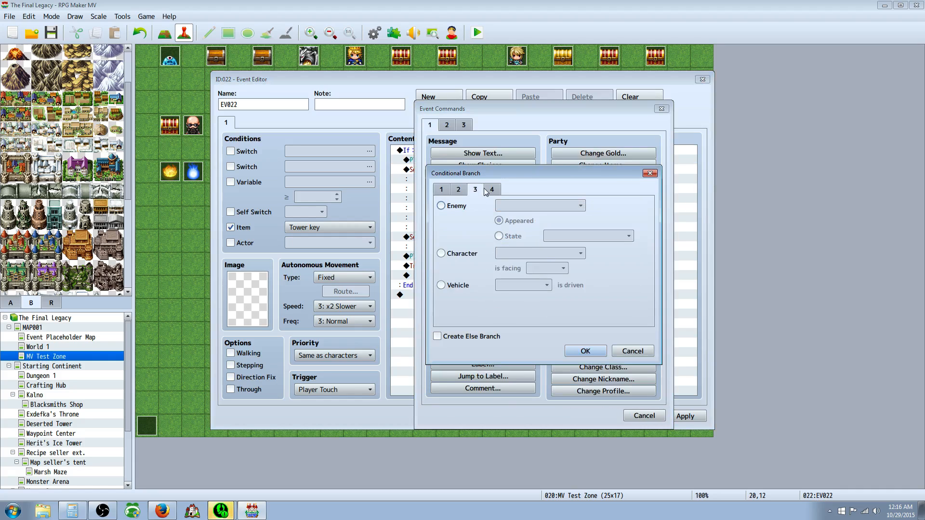
{"action": "left_click", "coordinate": [491, 191]}
{"action": "left_click", "coordinate": [455, 224]}
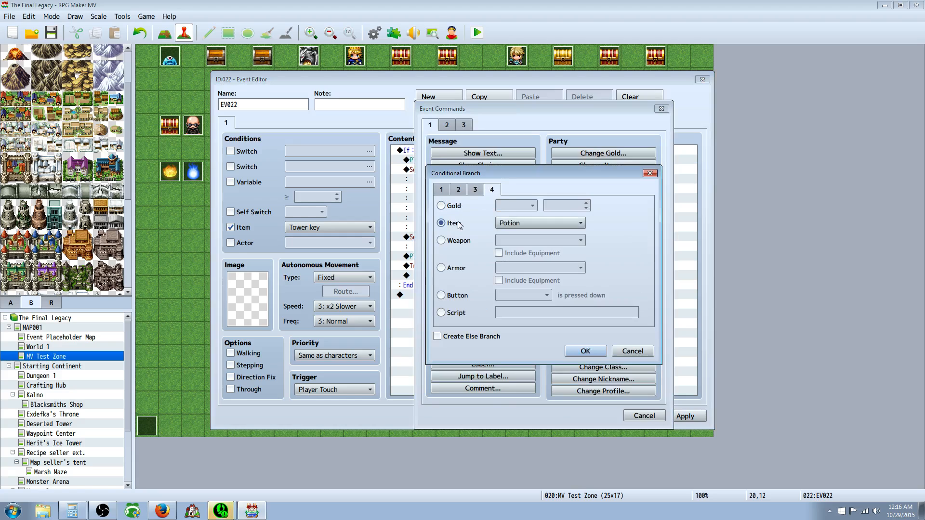
{"action": "left_click", "coordinate": [539, 224]}
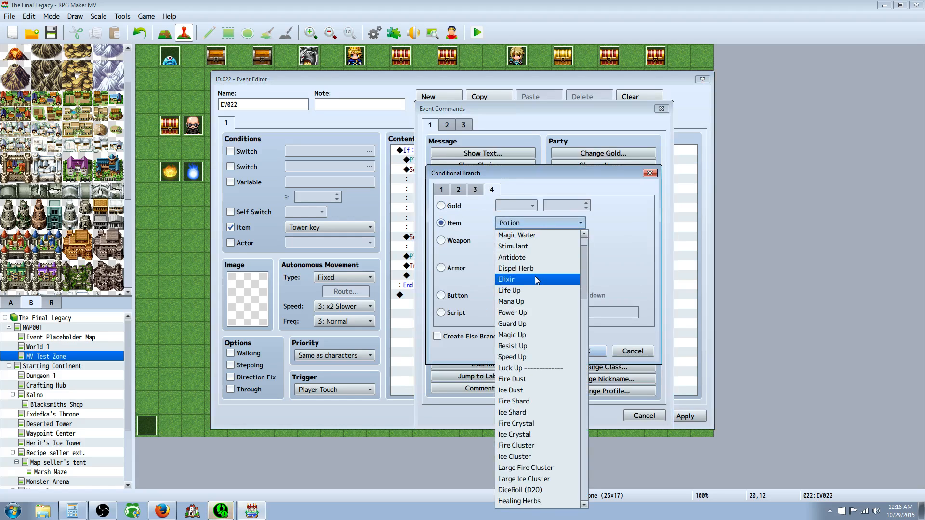
{"action": "left_click", "coordinate": [531, 269]}
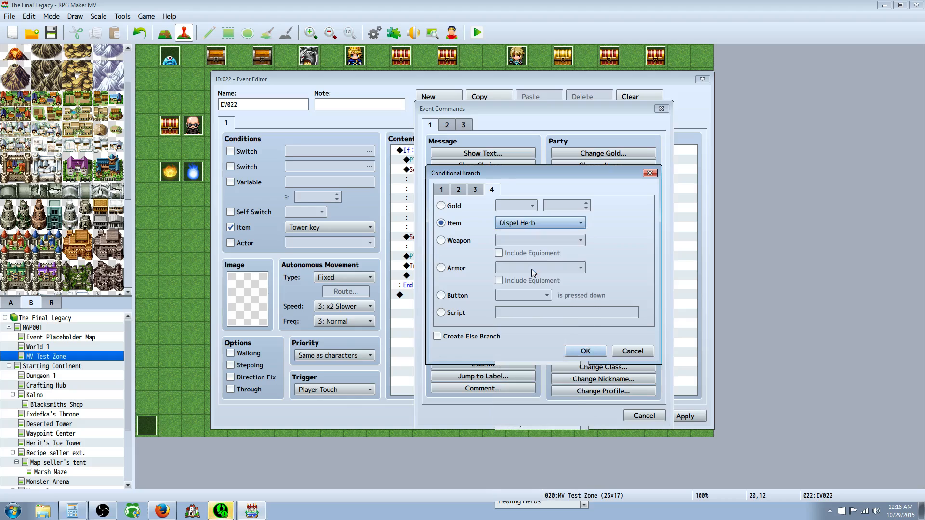
{"action": "left_click", "coordinate": [587, 351]}
Move the door's sound, movement and transfer commands inside the nested Dispel Herb branch.
{"action": "left_click", "coordinate": [451, 189]}
{"action": "left_click", "coordinate": [452, 305], "text": "shift"}
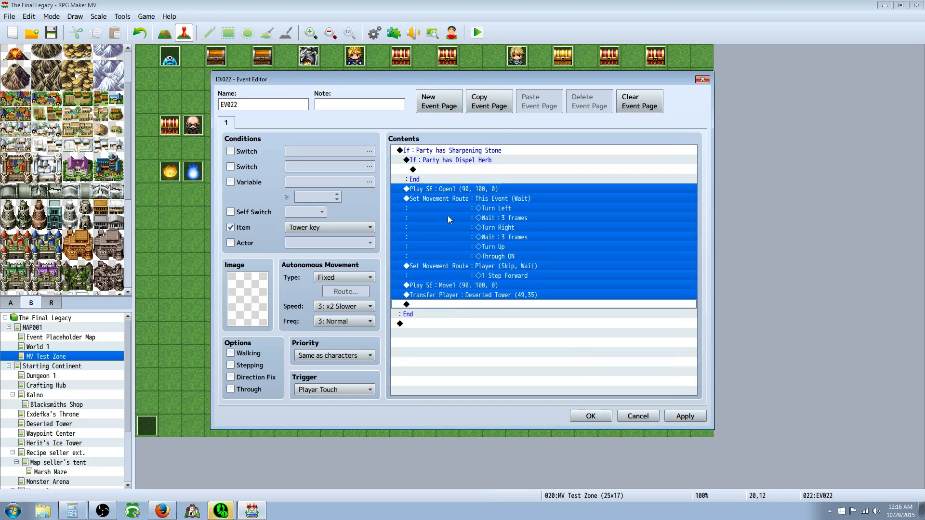
{"action": "right_click", "coordinate": [447, 210]}
{"action": "left_click", "coordinate": [475, 237]}
{"action": "left_click", "coordinate": [429, 169]}
{"action": "right_click", "coordinate": [431, 169]}
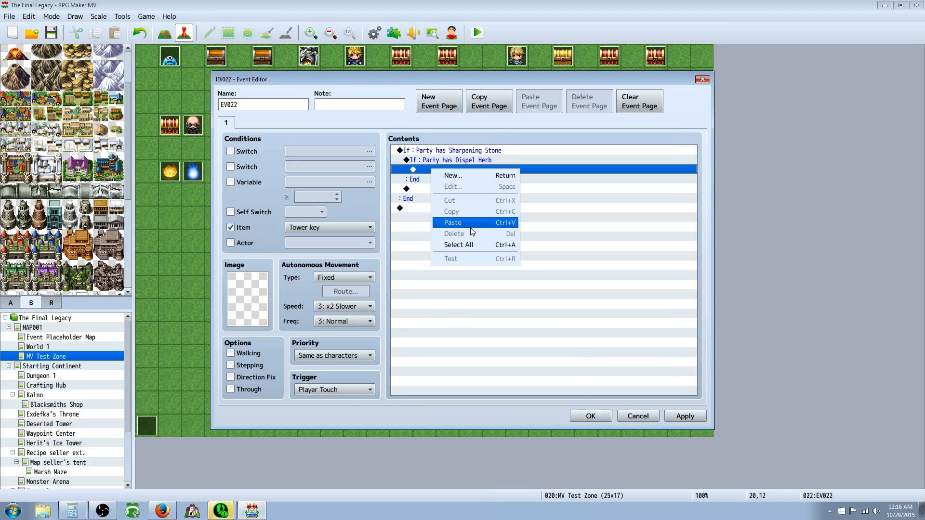
{"action": "left_click", "coordinate": [470, 225]}
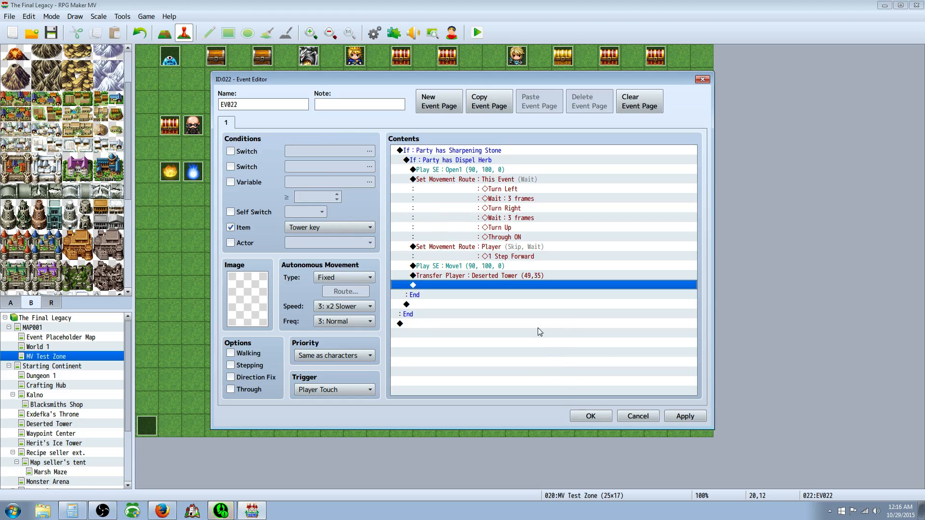
Move the door commands back out below the conditional branches and delete the Sharpening Stone branch with its nested branch.
{"action": "left_click", "coordinate": [449, 163]}
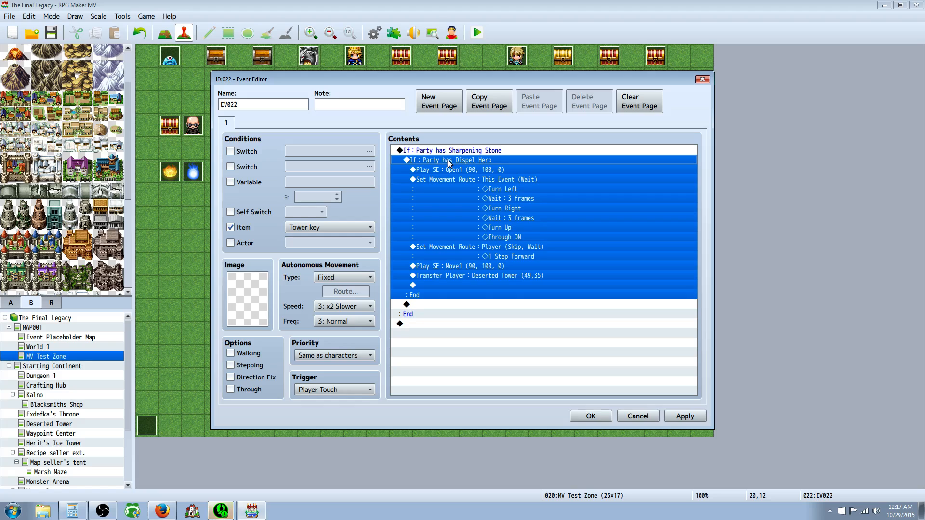
{"action": "left_click", "coordinate": [454, 172]}
{"action": "left_click", "coordinate": [449, 287], "text": "shift"}
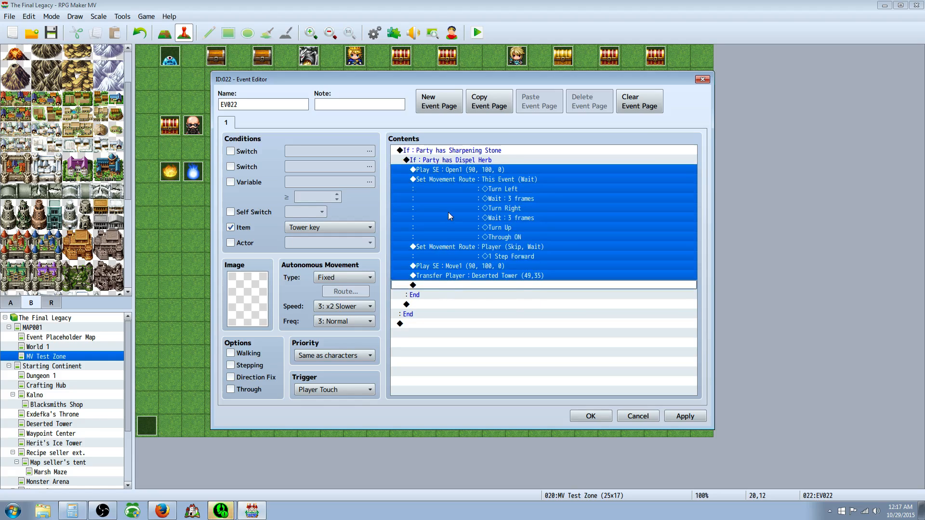
{"action": "right_click", "coordinate": [448, 212]}
{"action": "left_click", "coordinate": [474, 249]}
{"action": "right_click", "coordinate": [443, 302]}
{"action": "left_click", "coordinate": [467, 349]}
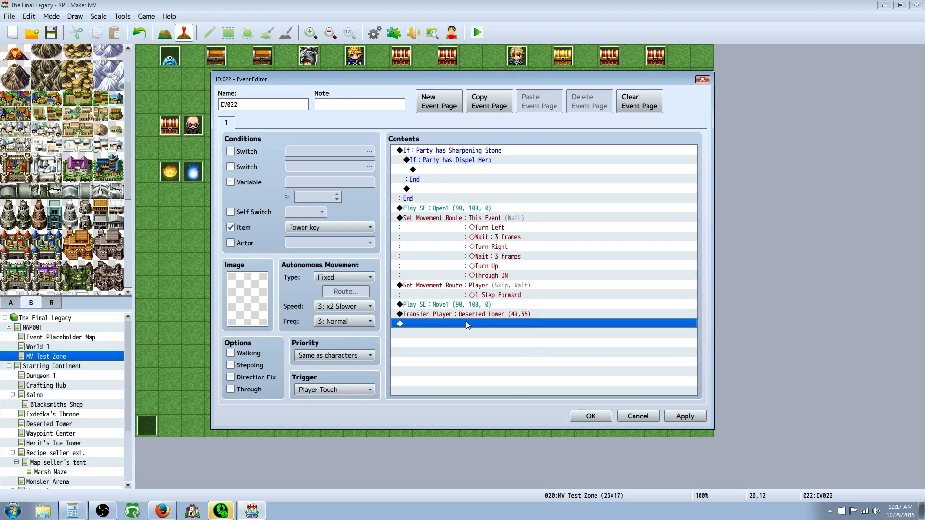
{"action": "left_click", "coordinate": [435, 151]}
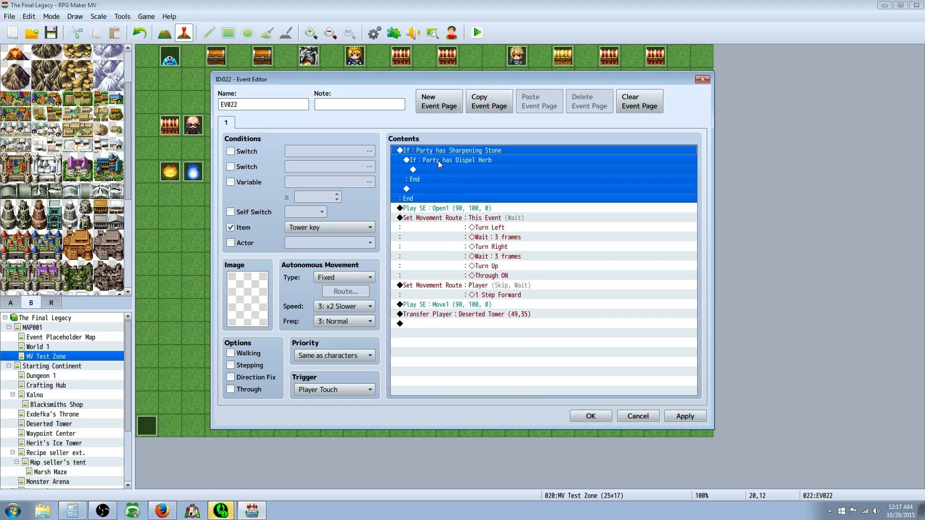
{"action": "key", "text": "Delete"}
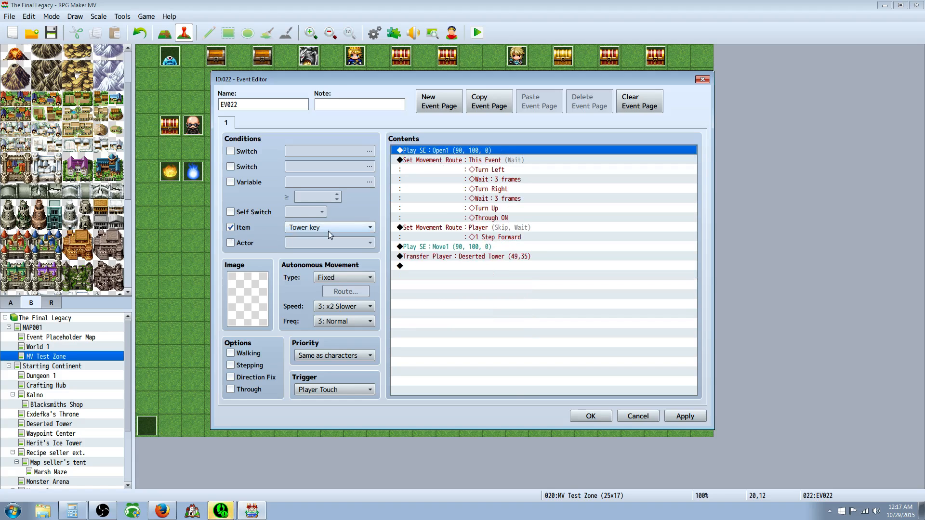
Review the settings of the Move1 sound effect and Transfer Player commands, and save the tower's door event.
{"action": "left_click", "coordinate": [434, 247]}
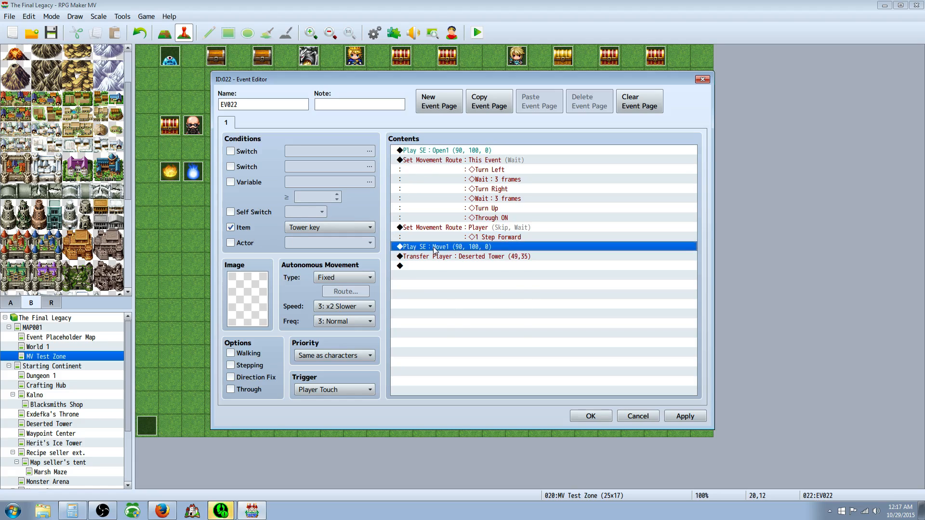
{"action": "right_click", "coordinate": [434, 247]}
{"action": "left_click", "coordinate": [478, 264]}
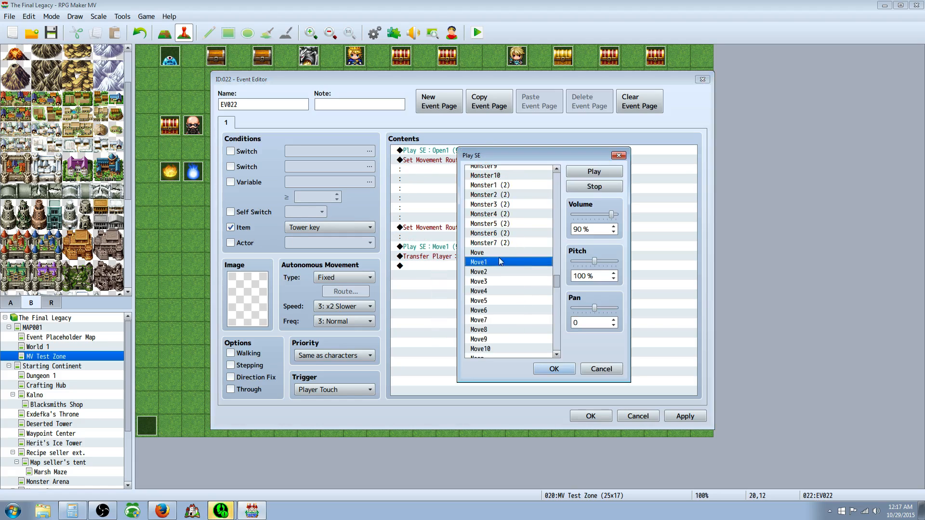
{"action": "left_click", "coordinate": [554, 369]}
{"action": "right_click", "coordinate": [439, 257]}
{"action": "left_click", "coordinate": [469, 273]}
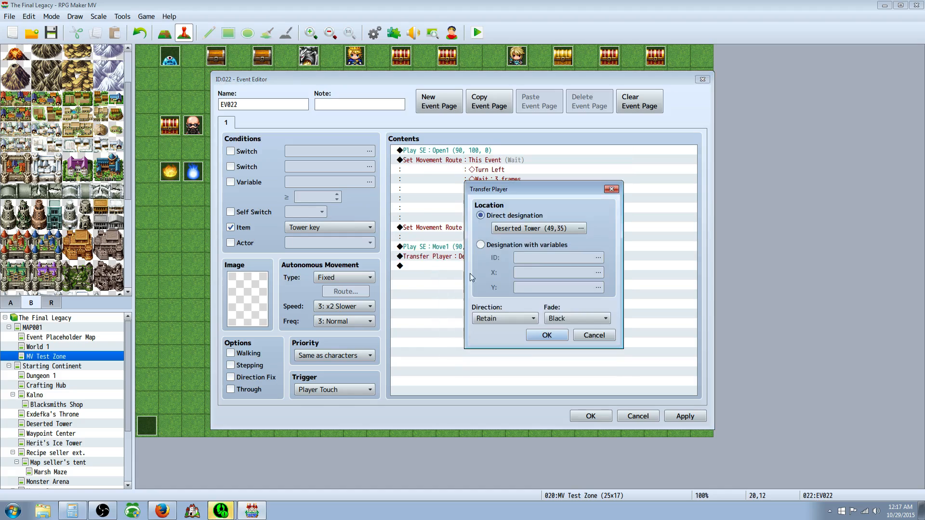
{"action": "left_click", "coordinate": [547, 335]}
{"action": "left_click", "coordinate": [591, 416]}
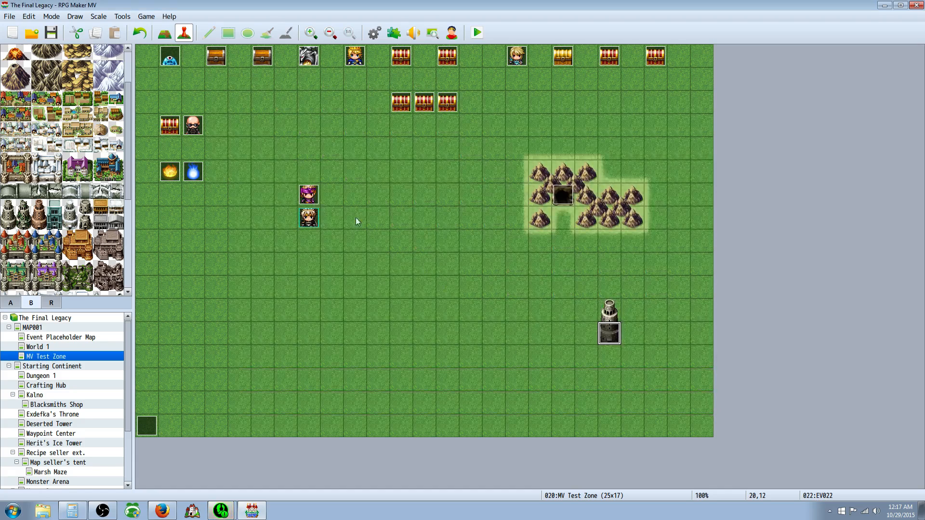
Start a playtest and walk the character to the dungeon and tower entrances to test them without their keys.
{"action": "left_click", "coordinate": [477, 33]}
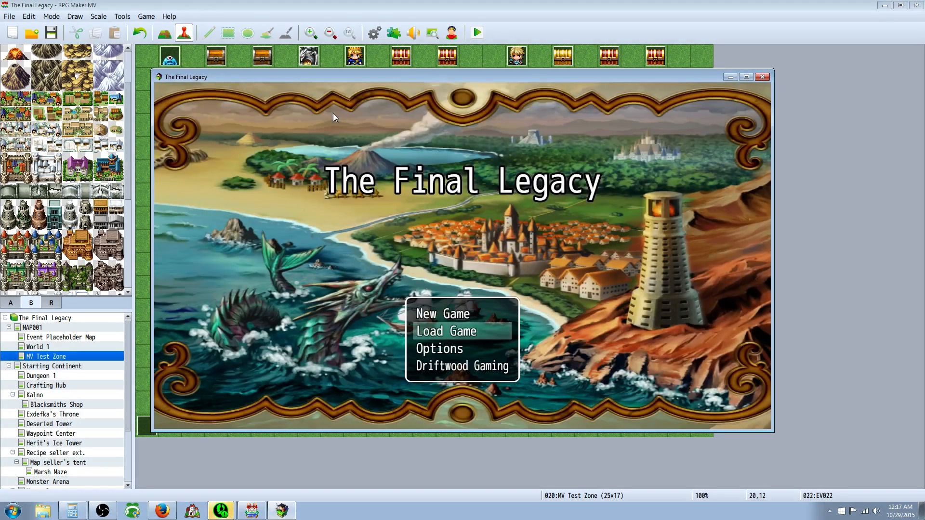
{"action": "key", "text": "Return"}
{"action": "key", "text": "Right"}
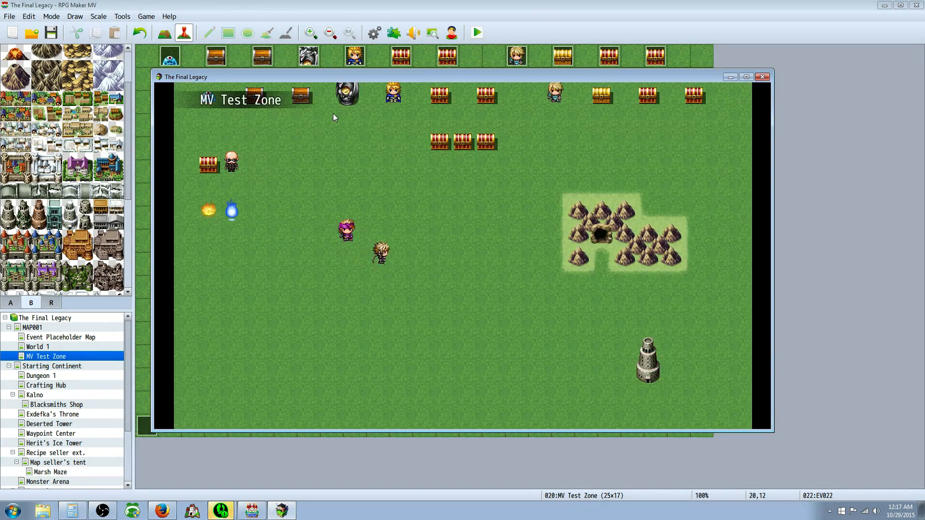
{"action": "key", "text": "Right"}
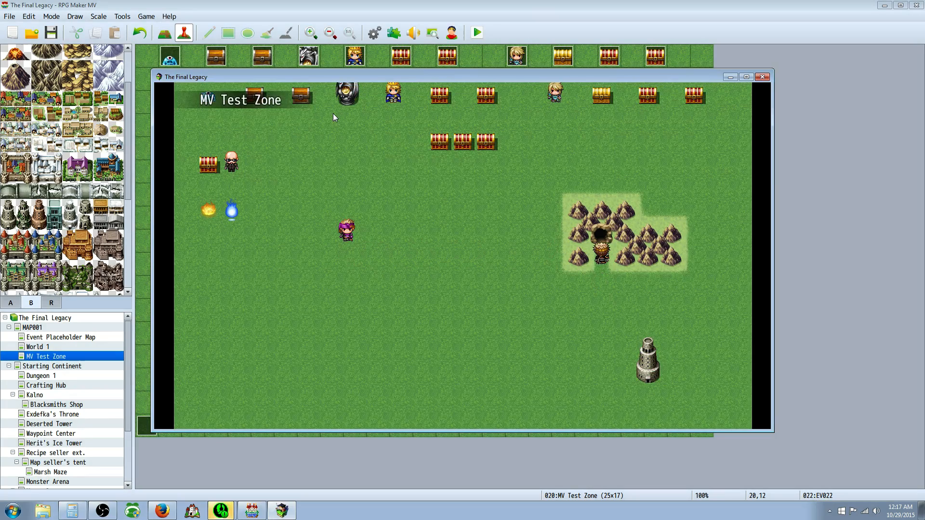
{"action": "key", "text": "Down"}
{"action": "key", "text": "Right"}
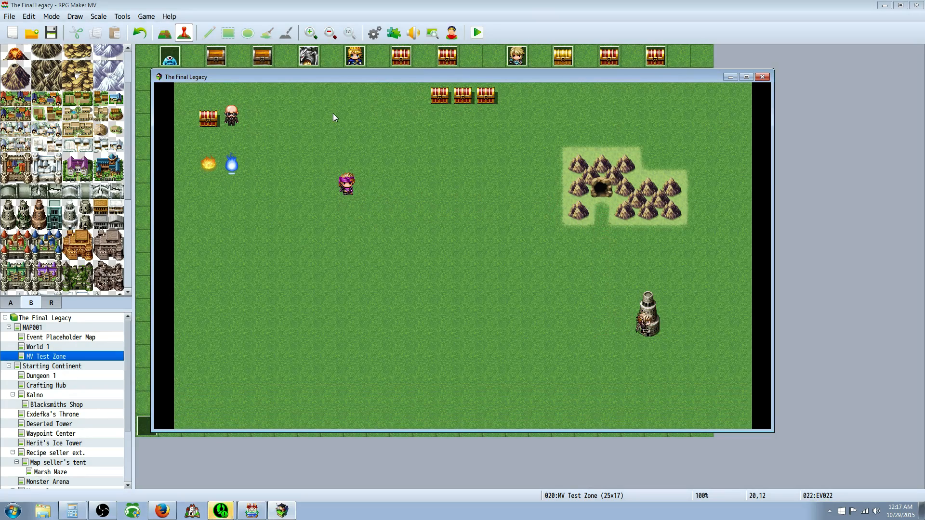
Walk back to the purple-masked character, talk to them, and advance the dialogue to the tower-or-dungeon choice.
{"action": "key", "text": "Left"}
{"action": "key", "text": "Left"}
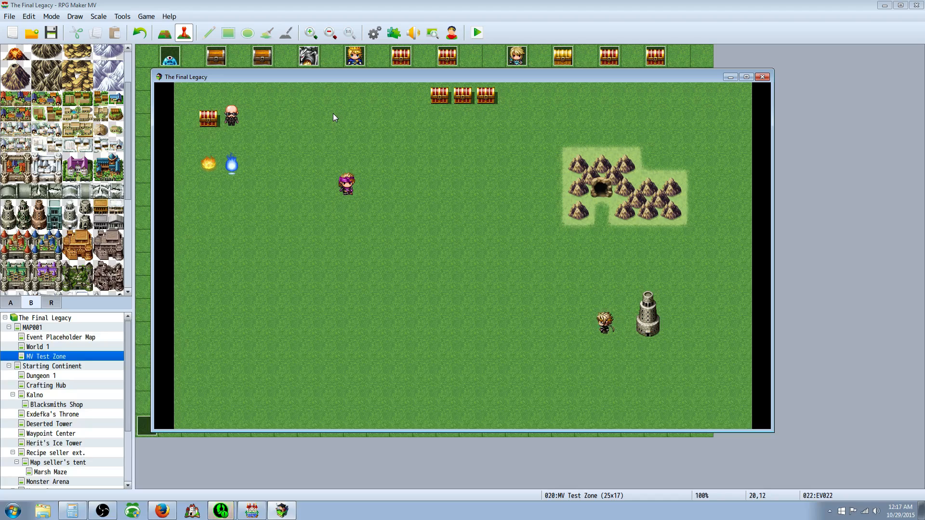
{"action": "key", "text": "Up"}
{"action": "key", "text": "Left"}
{"action": "key", "text": "Up"}
{"action": "key", "text": "Up"}
{"action": "key", "text": "Left"}
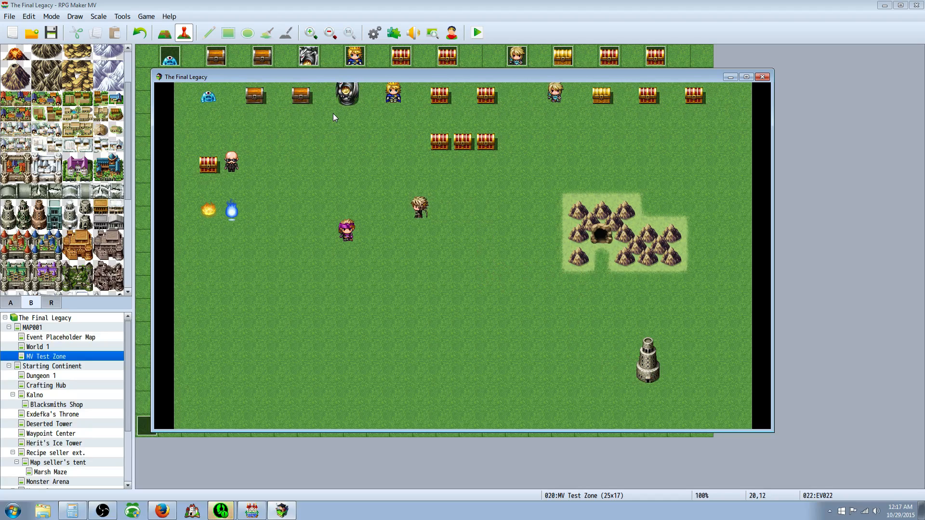
{"action": "key", "text": "Down"}
{"action": "key", "text": "Left"}
{"action": "key", "text": "Return"}
{"action": "key", "text": "Return"}
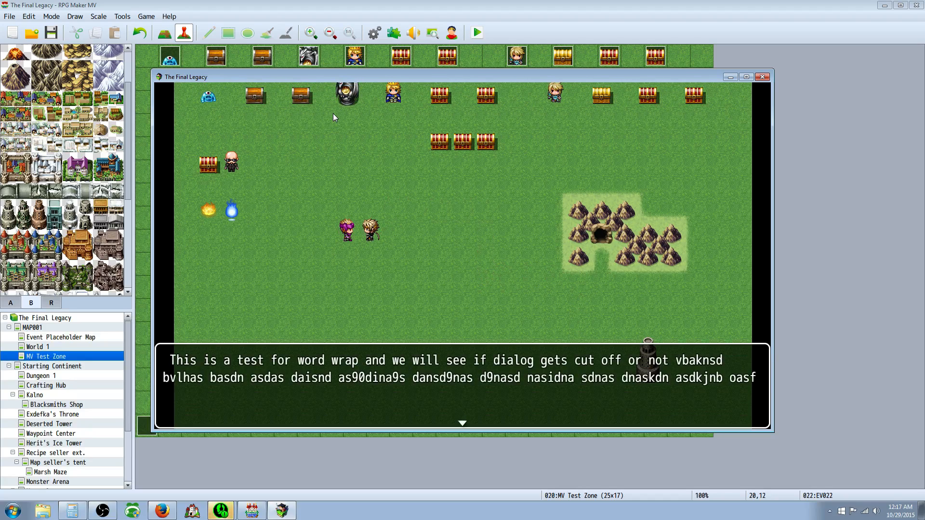
{"action": "key", "text": "Return"}
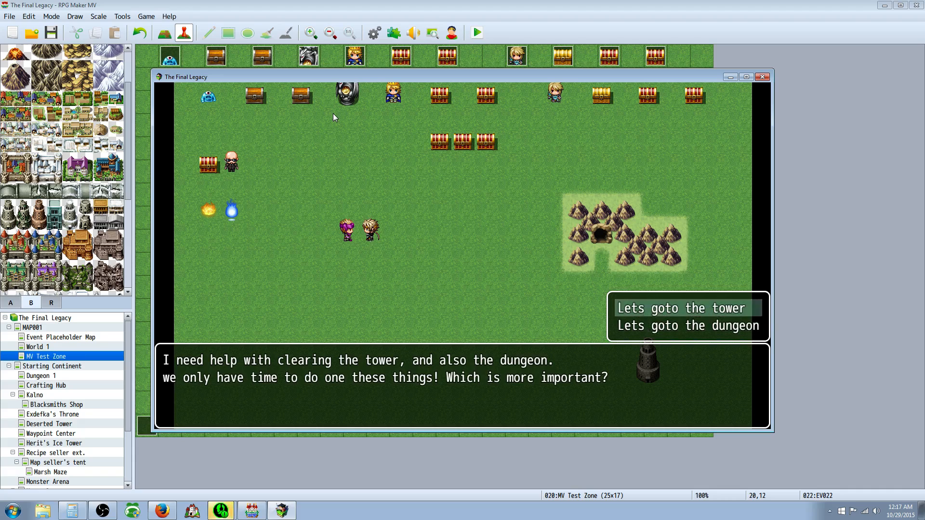
Choose "Lets goto the tower" in the dialogue and advance the bats message until the conversation ends.
{"action": "key", "text": "Return"}
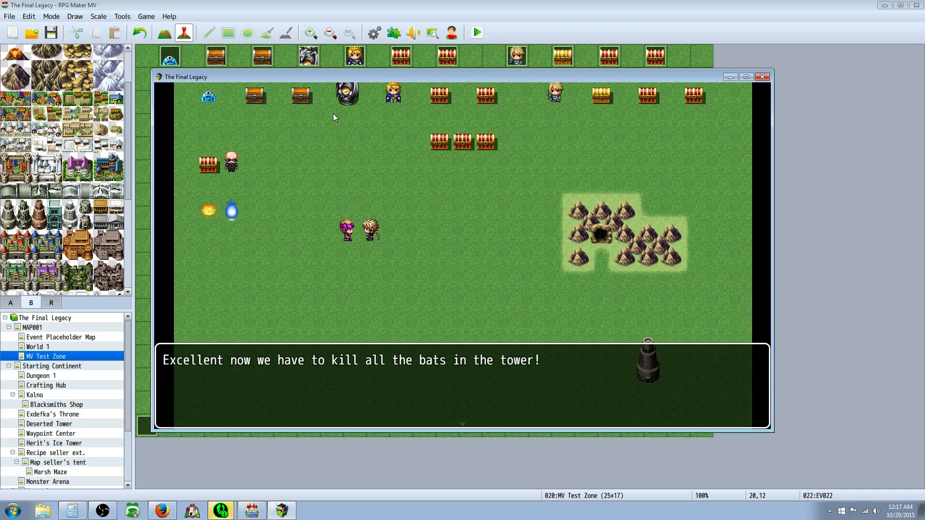
{"action": "key", "text": "Return"}
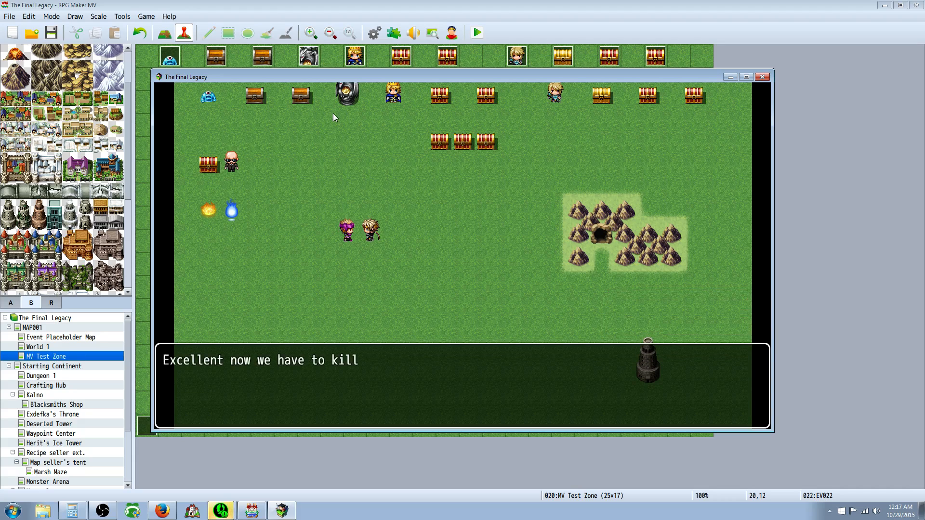
{"action": "key", "text": "Return"}
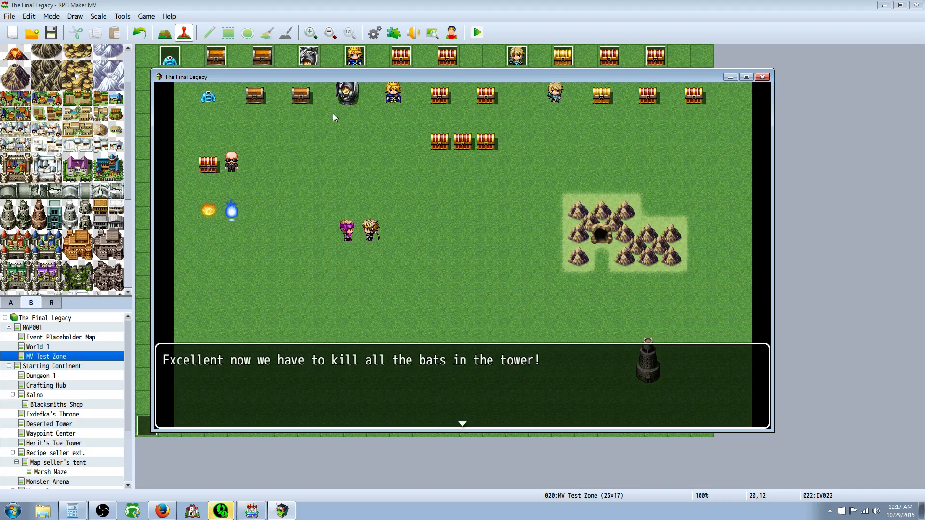
{"action": "key", "text": "Return"}
Walk the character to the tower on the map and enter it to test the unlocked entrance.
{"action": "key", "text": "Down"}
{"action": "key", "text": "Right"}
{"action": "key", "text": "Down"}
{"action": "key", "text": "Right"}
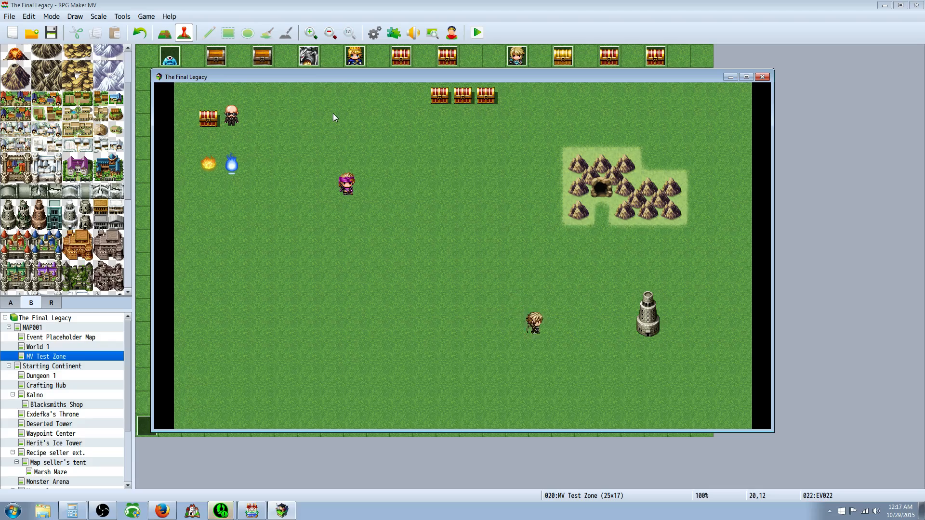
{"action": "key", "text": "Right"}
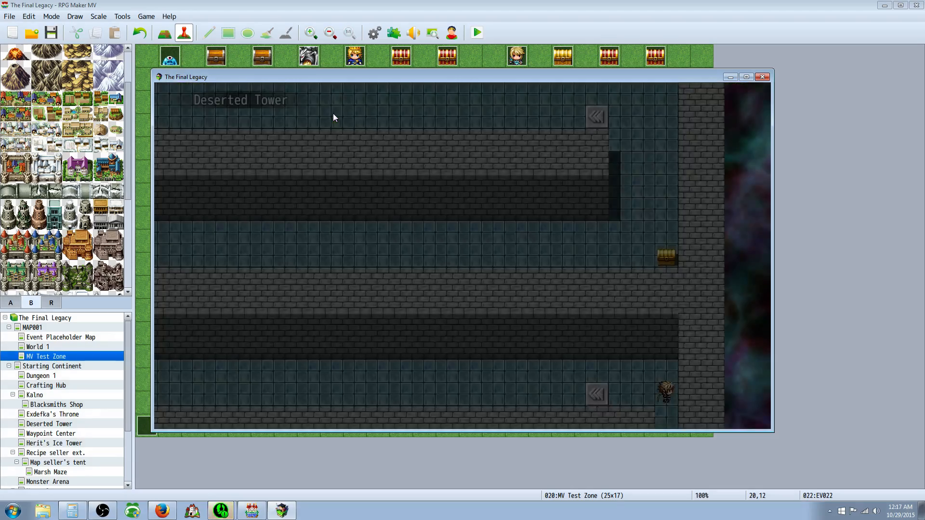
Walk around inside the Deserted Tower, leave through its exit, and end the playtest.
{"action": "key", "text": "Up"}
{"action": "key", "text": "Left"}
{"action": "key", "text": "Right"}
{"action": "key", "text": "Left"}
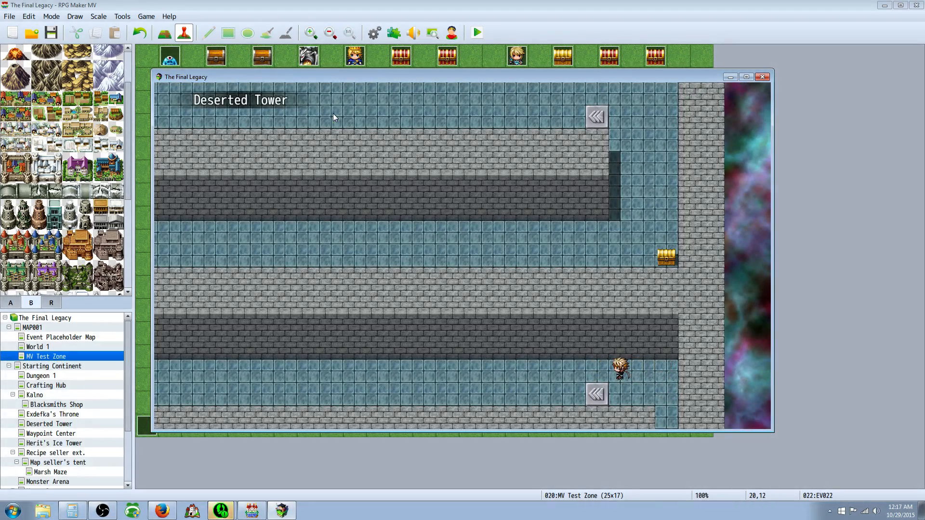
{"action": "key", "text": "Down"}
{"action": "key", "text": "Right"}
{"action": "key", "text": "Down"}
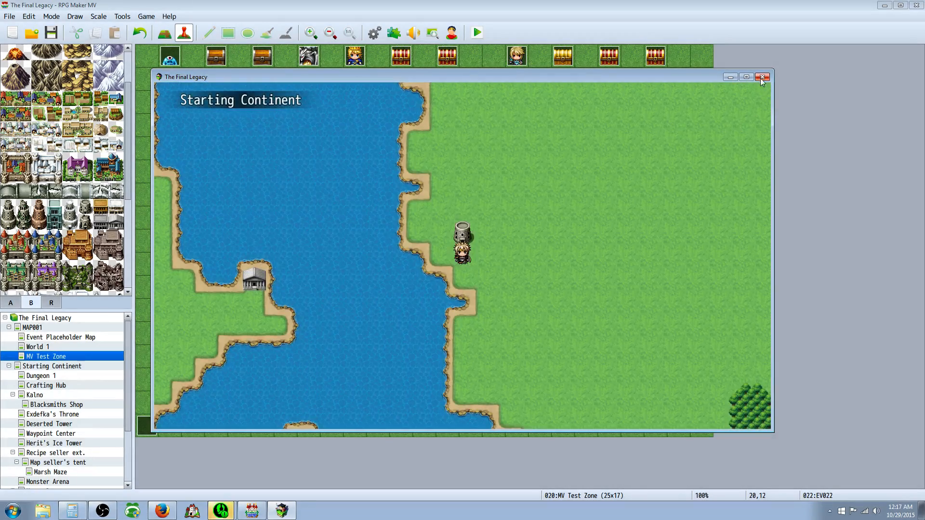
{"action": "left_click", "coordinate": [762, 78]}
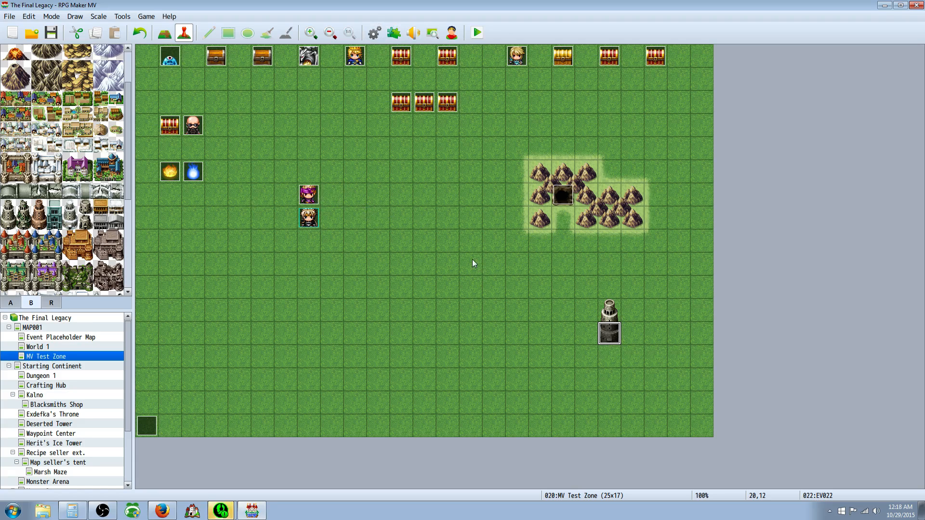
{"action": "right_click", "coordinate": [442, 333]}
{"action": "left_click", "coordinate": [484, 351]}
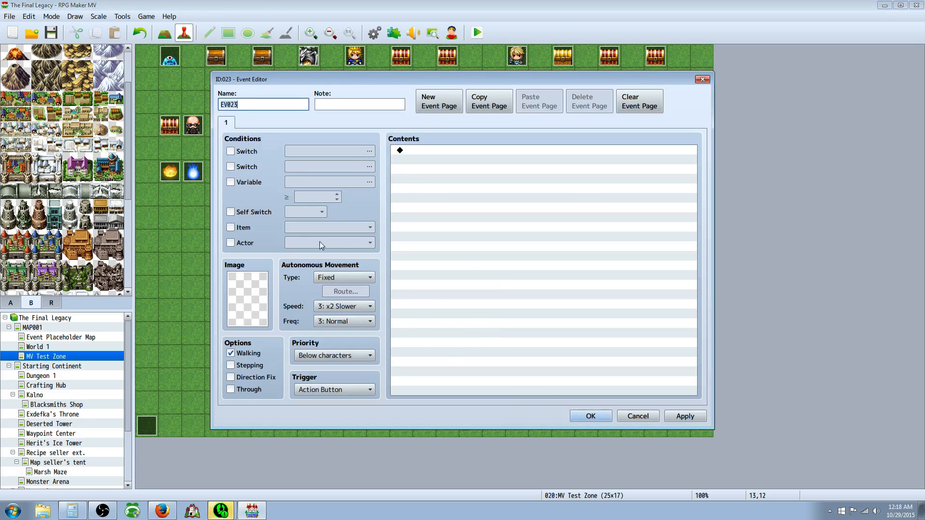
{"action": "left_click", "coordinate": [589, 416]}
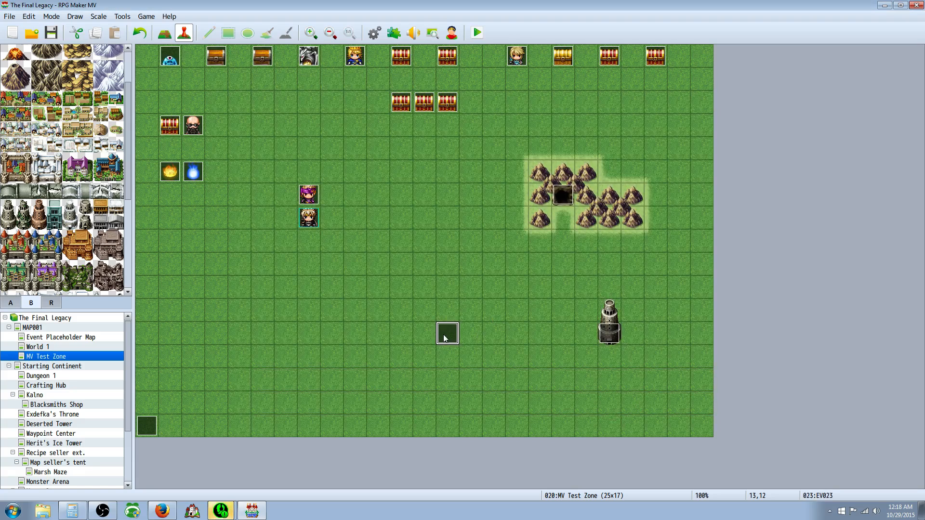
{"action": "right_click", "coordinate": [340, 195]}
{"action": "left_click", "coordinate": [252, 246]}
Create a new event on tile 5,8 and give it the front-facing blue-haired character image from Actor2.
{"action": "right_click", "coordinate": [252, 247]}
{"action": "left_click", "coordinate": [265, 265]}
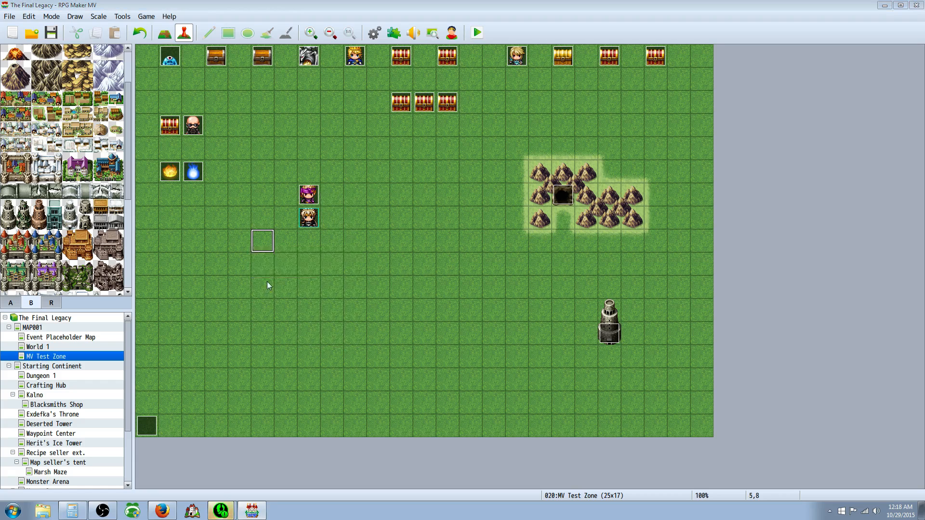
{"action": "double_click", "coordinate": [258, 287]}
{"action": "left_click", "coordinate": [339, 175]}
{"action": "left_click", "coordinate": [454, 177]}
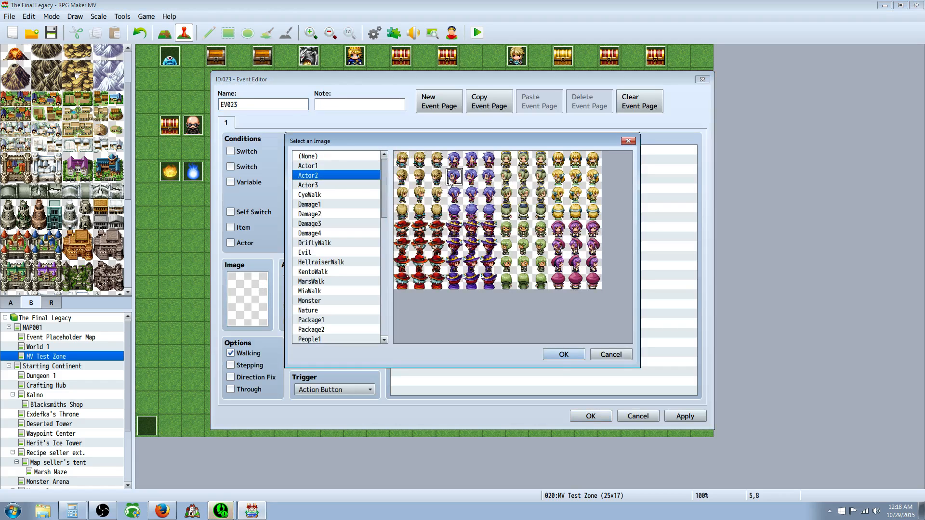
{"action": "left_click", "coordinate": [472, 163]}
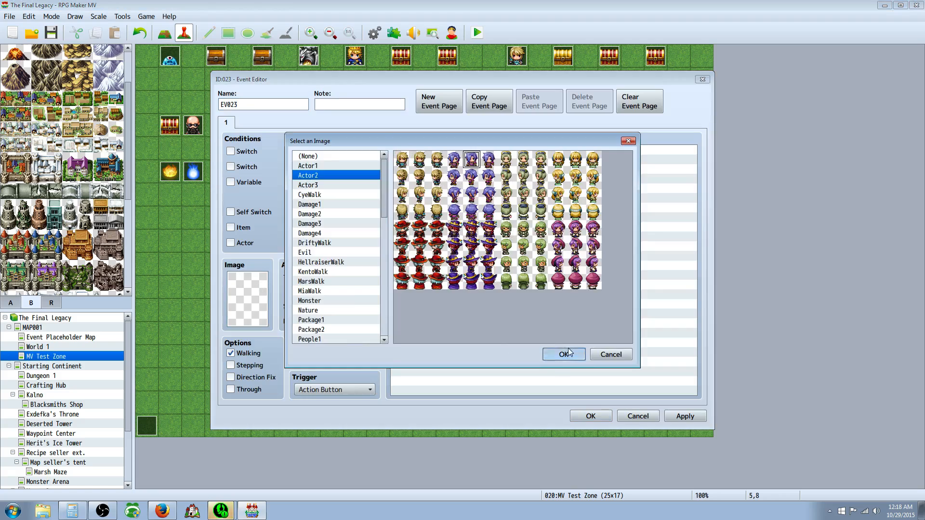
{"action": "left_click", "coordinate": [564, 354]}
Add a Show Text command reading "hey im hungry bring me a cookie!" and save the event.
{"action": "right_click", "coordinate": [417, 154]}
{"action": "left_click", "coordinate": [443, 154]}
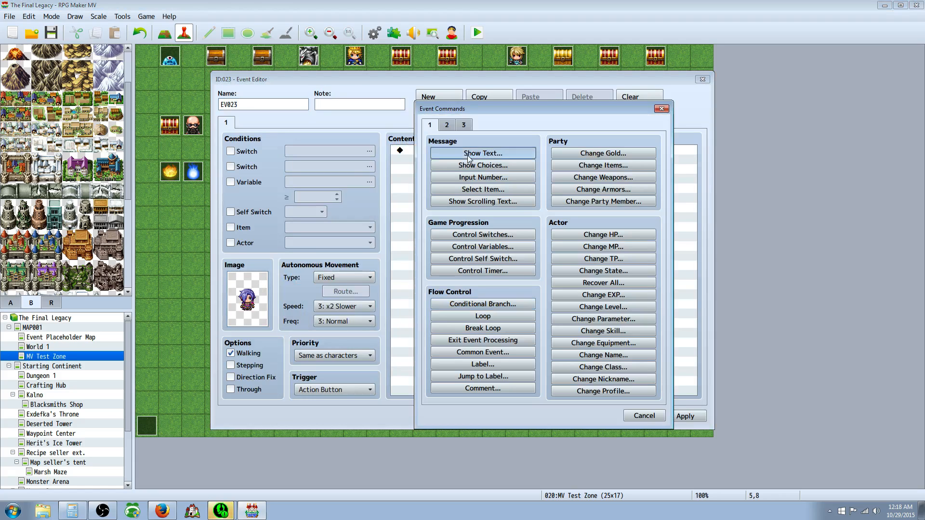
{"action": "left_click", "coordinate": [467, 154]}
{"action": "type", "text": "hey im "}
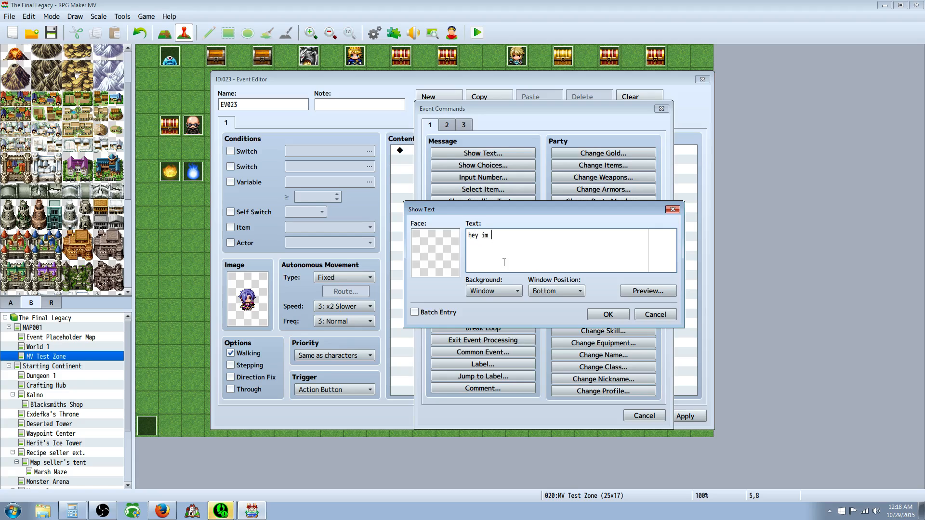
{"action": "type", "text": "hungry bring me a cookie!"}
{"action": "left_click", "coordinate": [608, 314]}
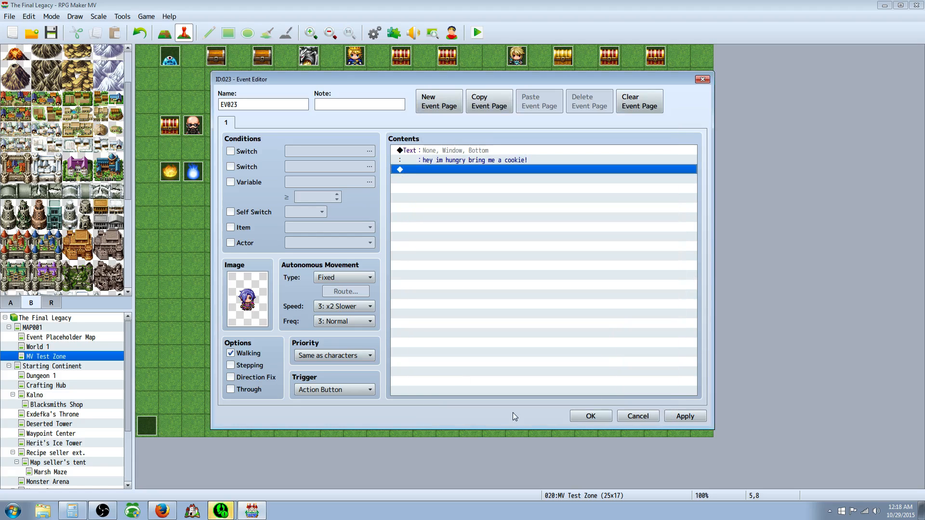
{"action": "left_click", "coordinate": [589, 417]}
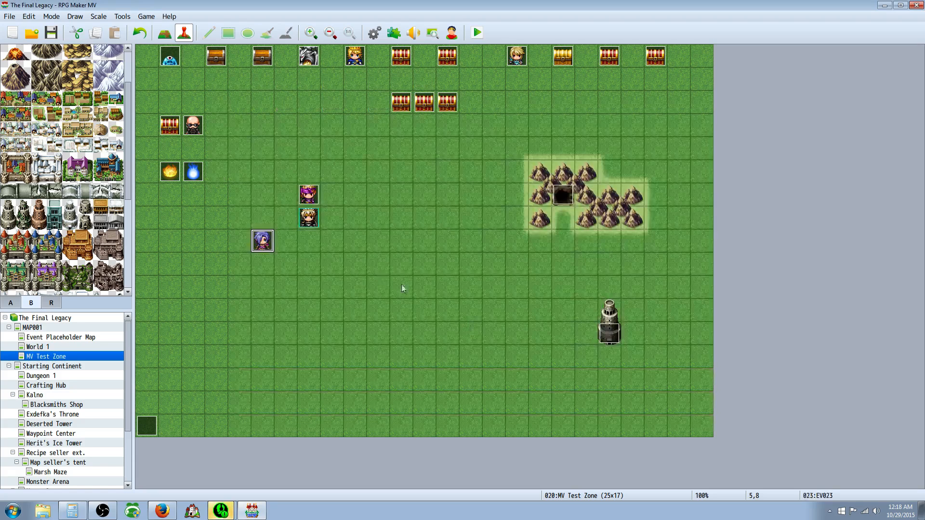
Copy the blue-haired character's event to tile 3,8 and change the copy's image to the purple-hatted witch from Actor2.
{"action": "right_click", "coordinate": [268, 244]}
{"action": "left_click", "coordinate": [284, 287]}
{"action": "right_click", "coordinate": [223, 244]}
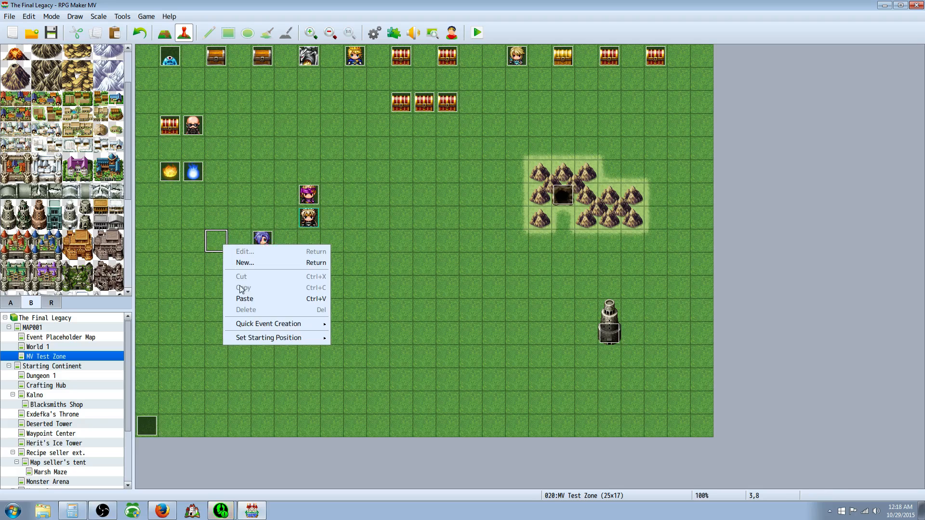
{"action": "left_click", "coordinate": [244, 299]}
{"action": "double_click", "coordinate": [216, 241]}
{"action": "double_click", "coordinate": [247, 299]}
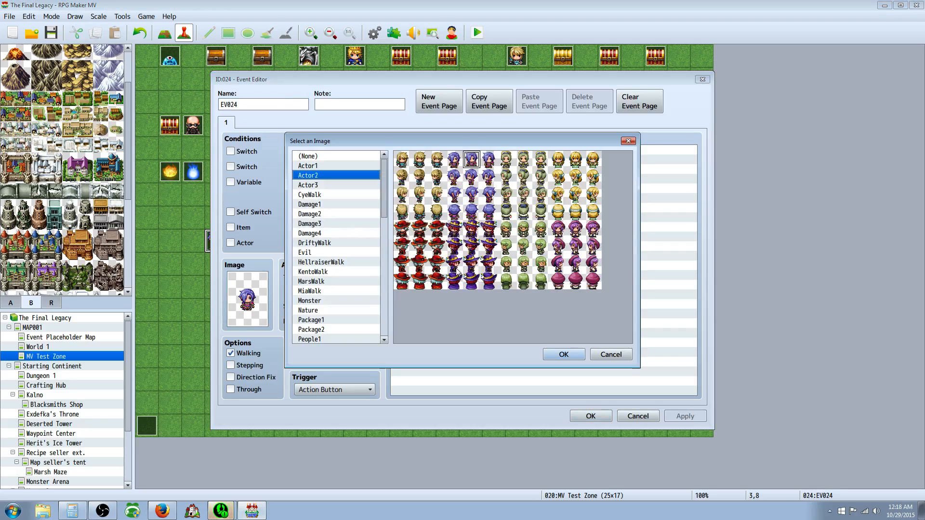
{"action": "left_click", "coordinate": [437, 229]}
{"action": "left_click", "coordinate": [471, 229]}
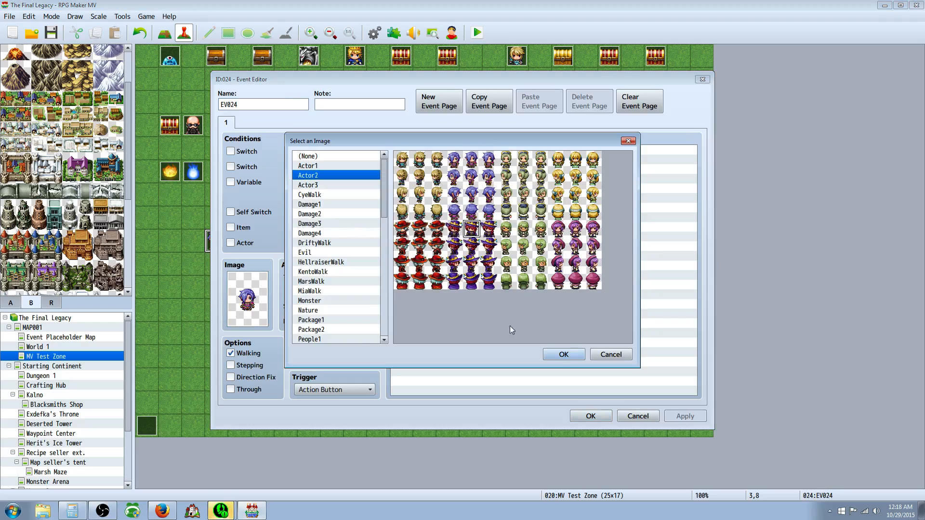
{"action": "left_click", "coordinate": [562, 355]}
Change the witch event's message to "im hungry too but i want the cookie.".
{"action": "right_click", "coordinate": [467, 152]}
{"action": "left_click", "coordinate": [489, 172]}
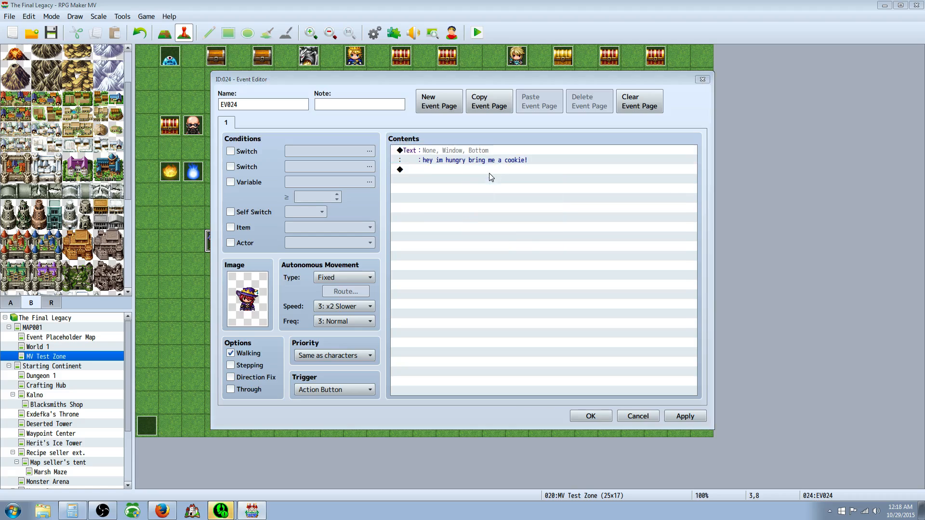
{"action": "left_click_drag", "start_coordinate": [595, 239], "coordinate": [435, 241]}
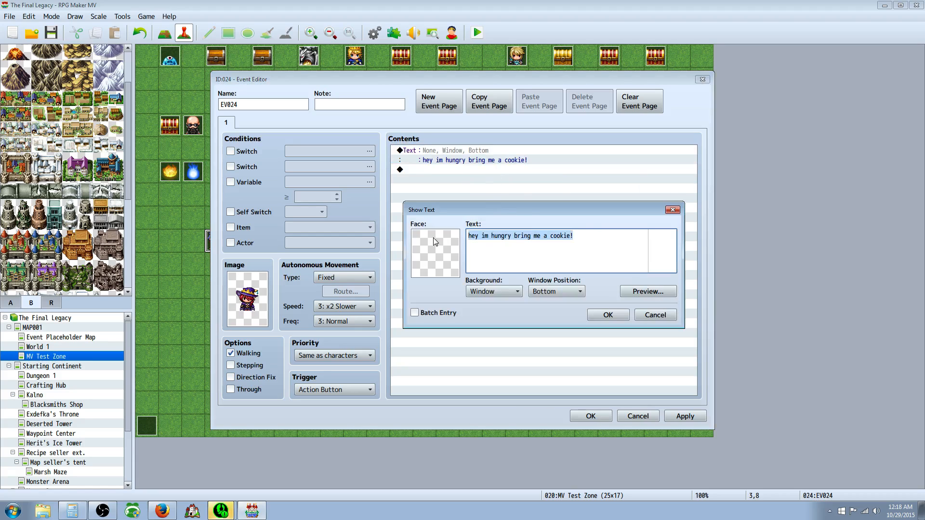
{"action": "type", "text": "im"}
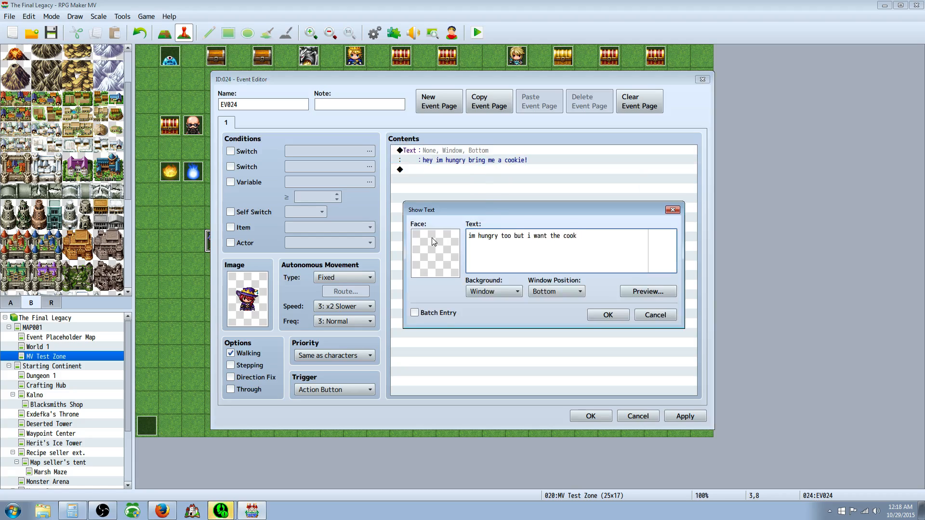
{"action": "left_click", "coordinate": [608, 315]}
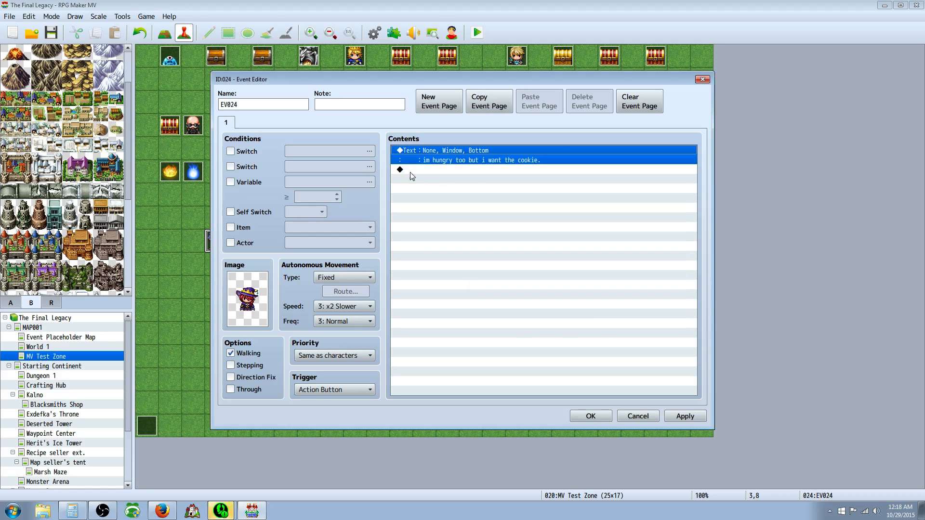
Add a second page to the witch event and give it the same Actor2 purple-hatted witch image as page 1.
{"action": "left_click", "coordinate": [438, 101]}
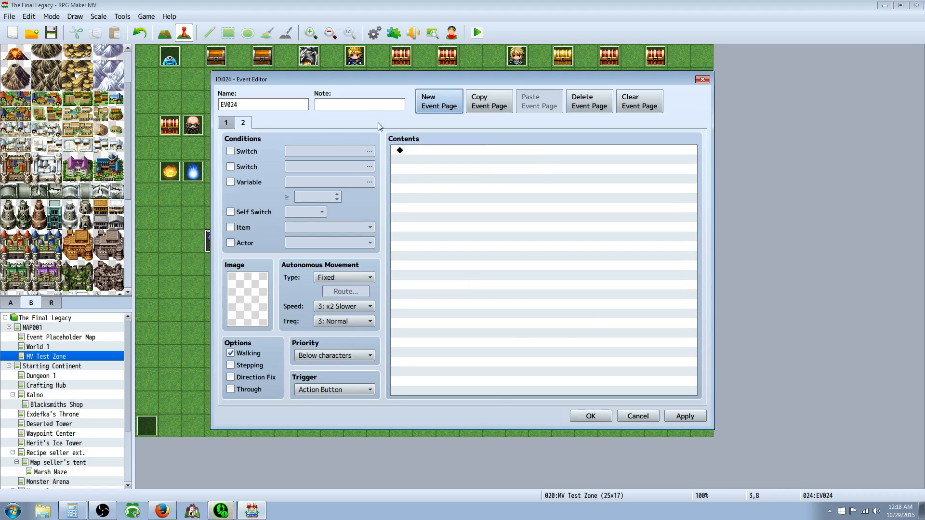
{"action": "double_click", "coordinate": [255, 278]}
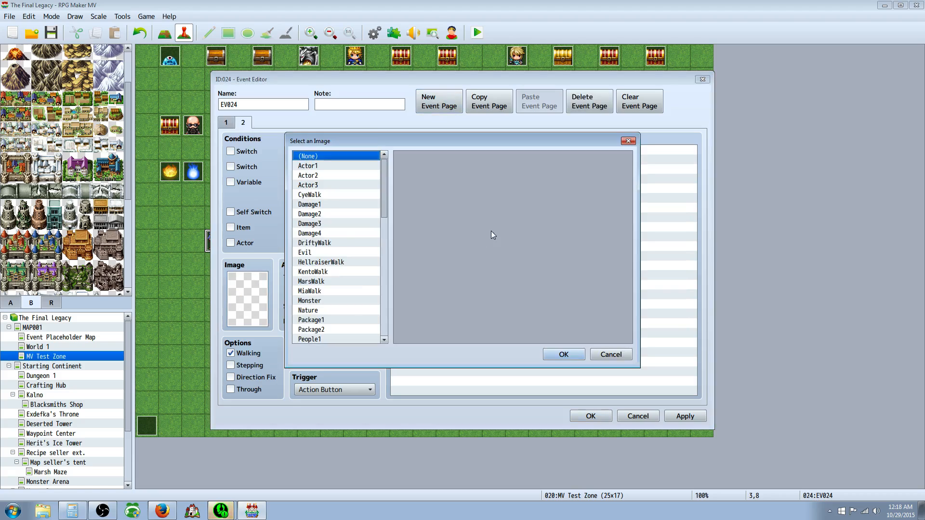
{"action": "left_click_drag", "start_coordinate": [385, 206], "coordinate": [390, 314]}
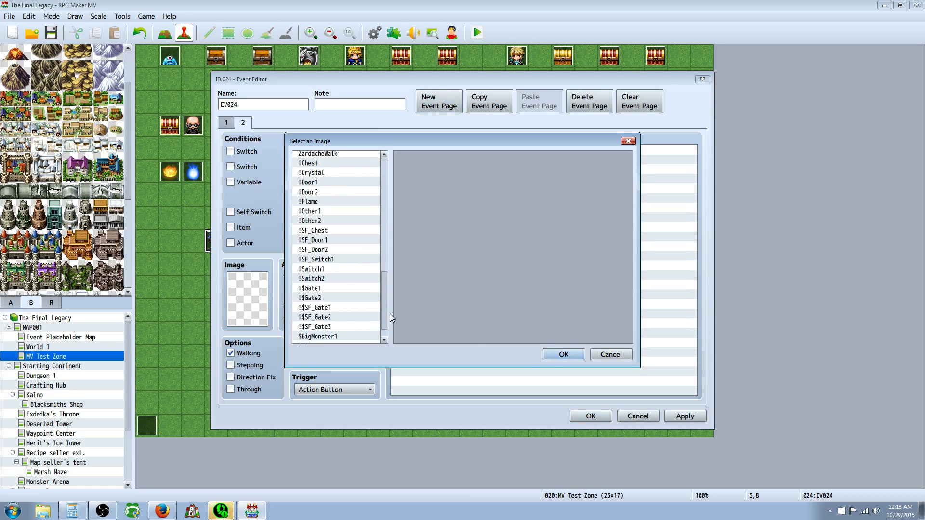
{"action": "left_click", "coordinate": [611, 354]}
{"action": "left_click", "coordinate": [228, 123]}
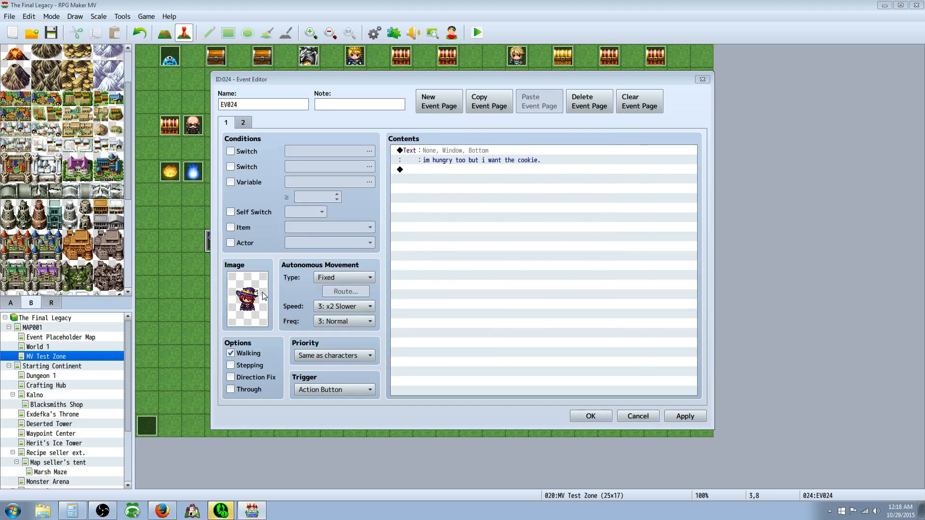
{"action": "double_click", "coordinate": [264, 295]}
{"action": "left_click", "coordinate": [564, 354]}
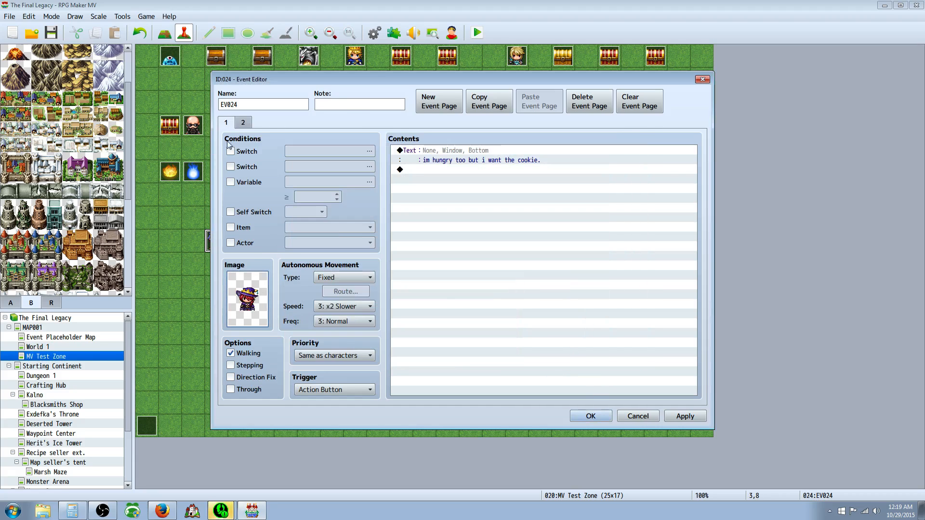
{"action": "left_click", "coordinate": [243, 123]}
{"action": "double_click", "coordinate": [238, 276]}
{"action": "left_click", "coordinate": [320, 174]}
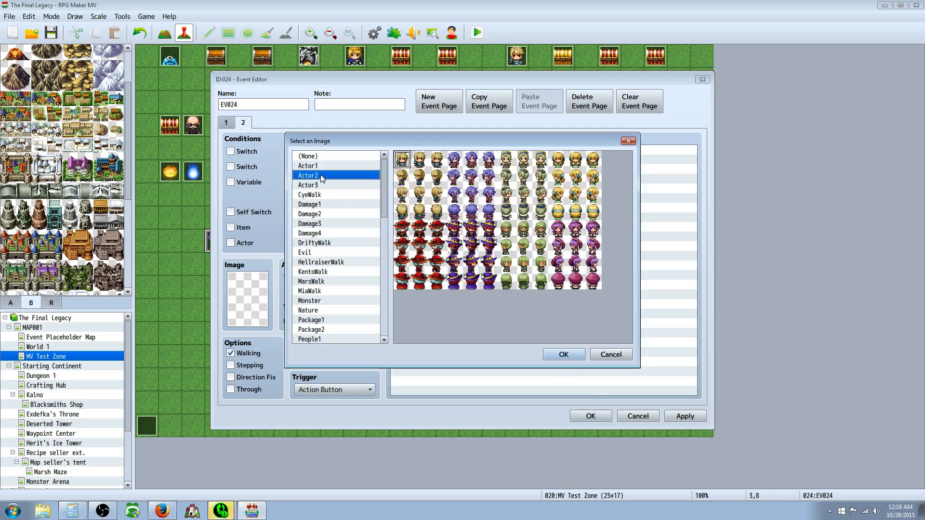
{"action": "double_click", "coordinate": [476, 231]}
Enable the item condition on page 2 of the witch event and set it to item #0117.
{"action": "right_click", "coordinate": [422, 151]}
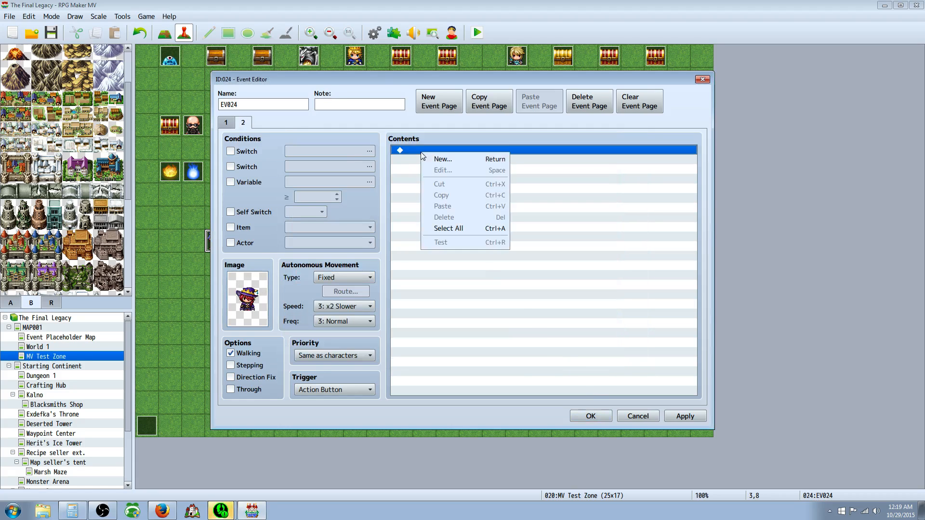
{"action": "left_click", "coordinate": [248, 228]}
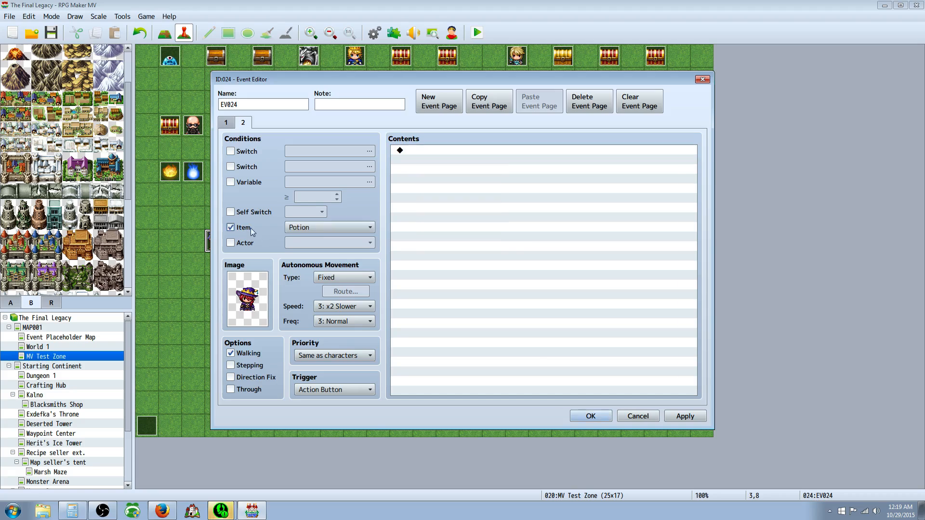
{"action": "left_click", "coordinate": [360, 228]}
{"action": "scroll", "coordinate": [378, 385], "scroll_direction": "down", "scroll_amount": 10}
{"action": "scroll", "coordinate": [378, 385], "scroll_direction": "down", "scroll_amount": 5}
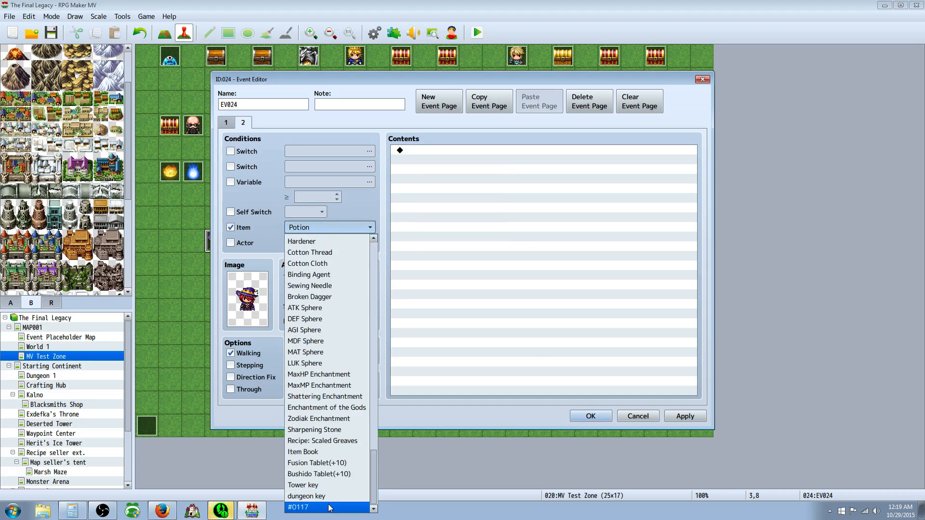
{"action": "left_click", "coordinate": [328, 506]}
Add the message "Hey thanks here have this!" to page 2 of the witch event.
{"action": "left_click", "coordinate": [417, 151]}
{"action": "right_click", "coordinate": [419, 152]}
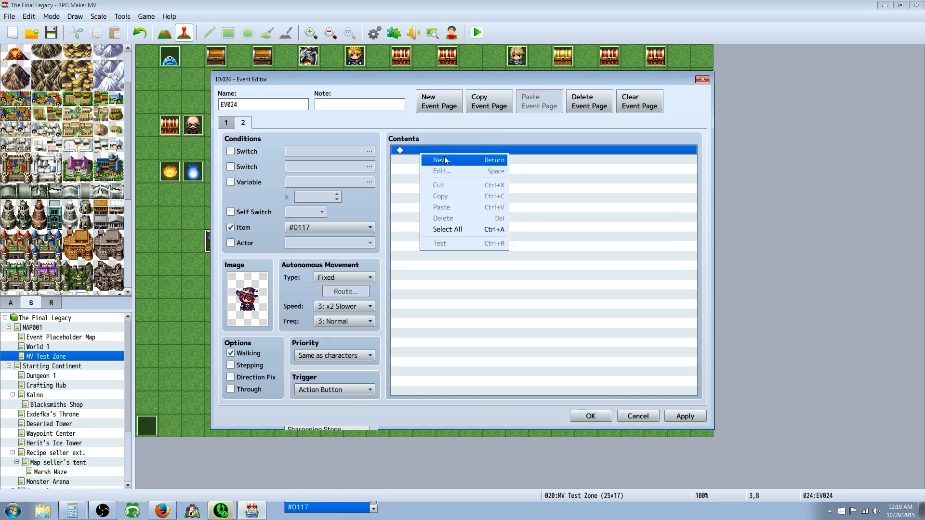
{"action": "left_click", "coordinate": [444, 156]}
{"action": "left_click", "coordinate": [472, 154]}
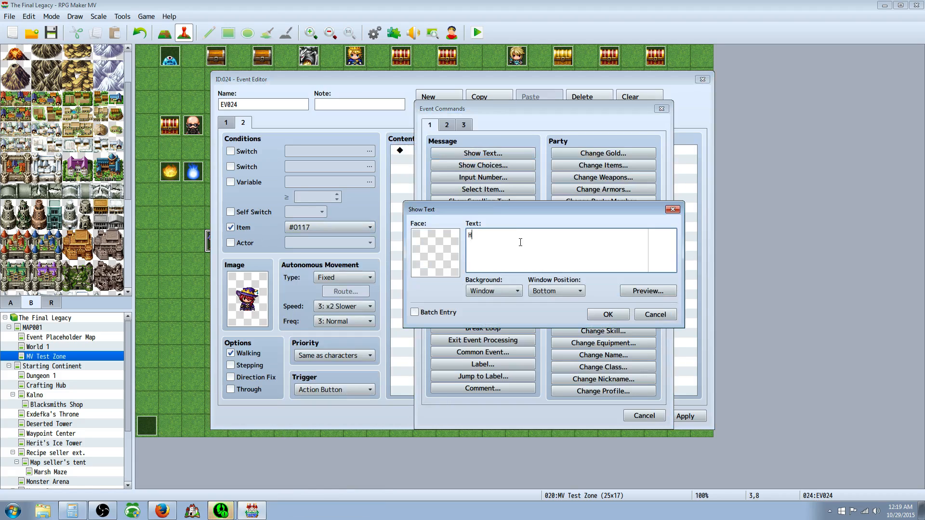
{"action": "type", "text": "Hey thanks here have this!"}
{"action": "left_click", "coordinate": [608, 314]}
Add a Change Weapons command giving one Hand Ax after the witch's thank-you message and save the event.
{"action": "left_click", "coordinate": [465, 178]}
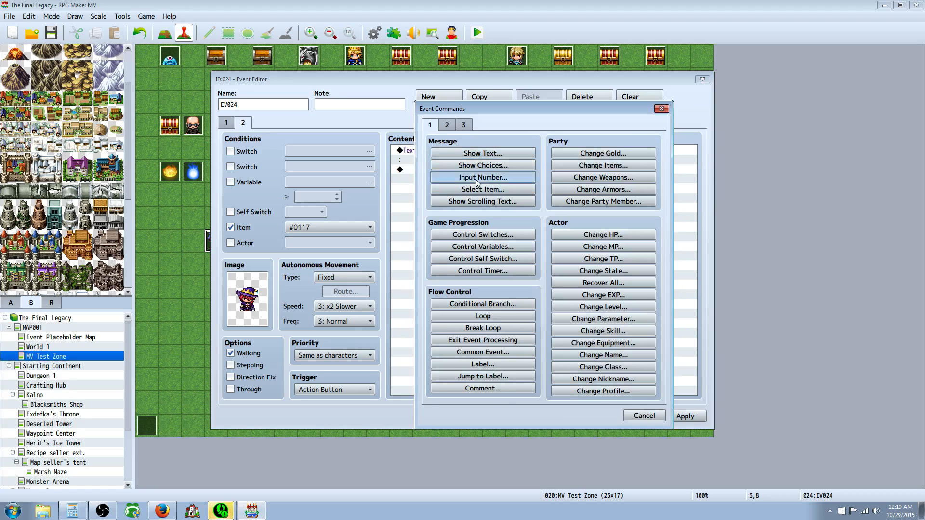
{"action": "left_click", "coordinate": [596, 177]}
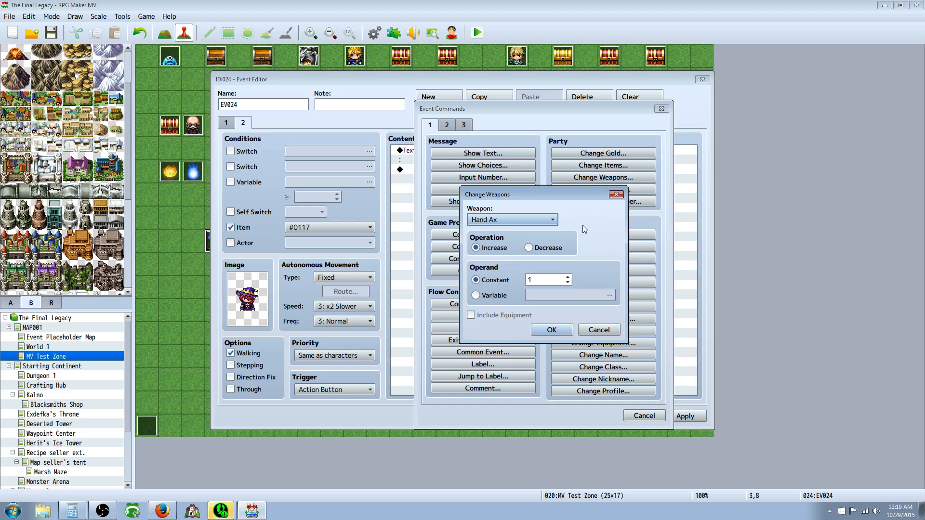
{"action": "left_click", "coordinate": [552, 330]}
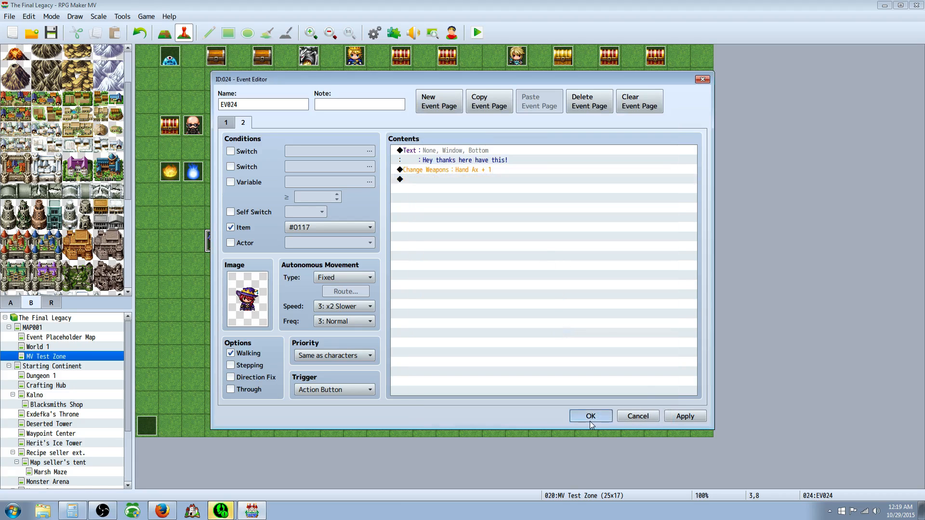
{"action": "left_click", "coordinate": [590, 415]}
Add a second page to the blue-haired character's event, conditioned on item #0117, and save the event.
{"action": "left_click", "coordinate": [264, 243]}
{"action": "double_click", "coordinate": [264, 244]}
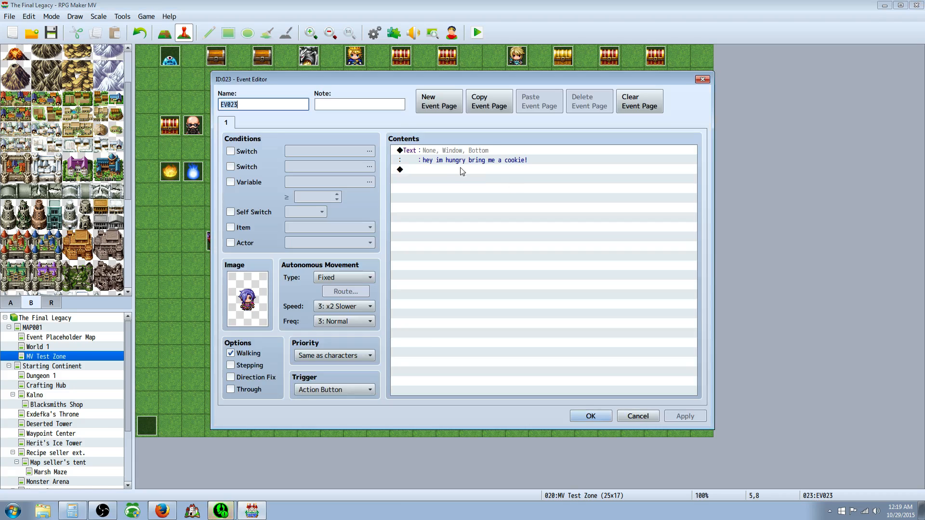
{"action": "left_click", "coordinate": [407, 175]}
{"action": "left_click", "coordinate": [424, 104]}
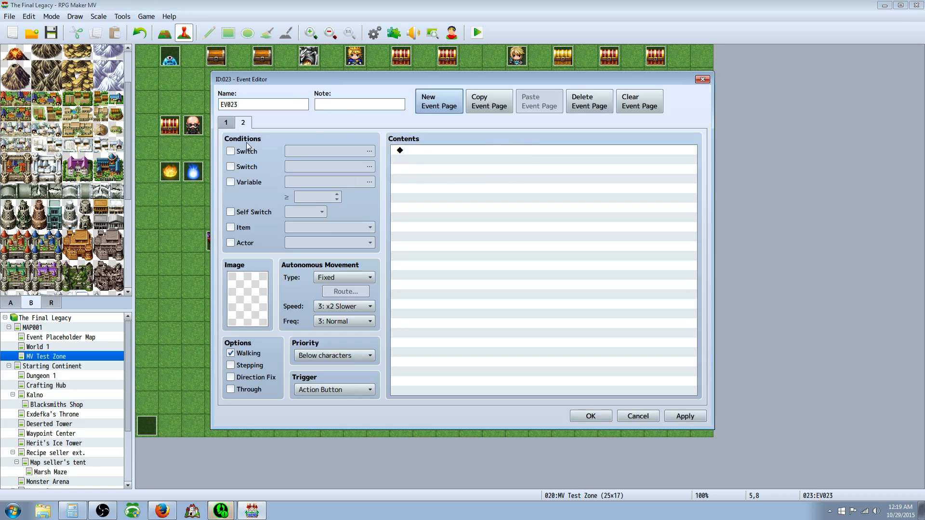
{"action": "left_click", "coordinate": [254, 227]}
{"action": "left_click", "coordinate": [333, 228]}
{"action": "left_click_drag", "start_coordinate": [374, 255], "coordinate": [367, 487]}
{"action": "left_click", "coordinate": [344, 508]}
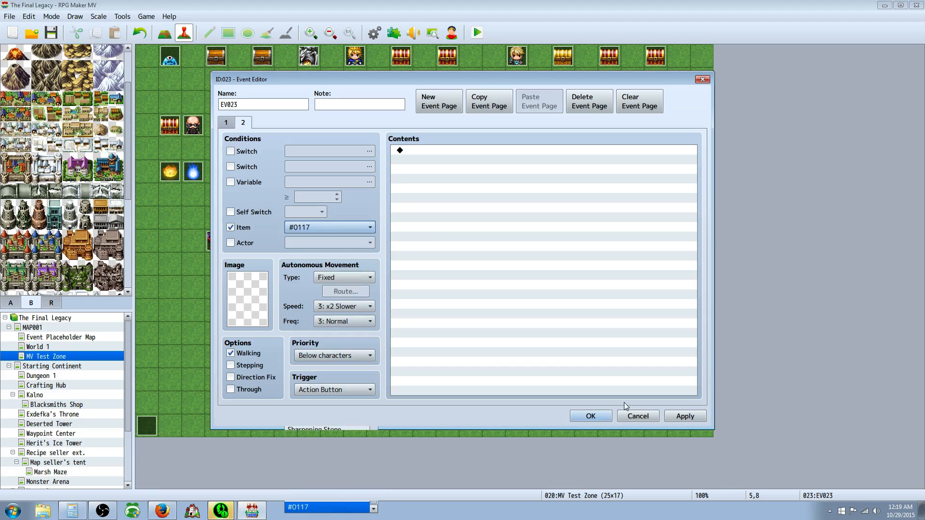
{"action": "left_click", "coordinate": [590, 416]}
Name the blank item 0117 "cookie" in the database and save the change.
{"action": "left_click", "coordinate": [374, 33]}
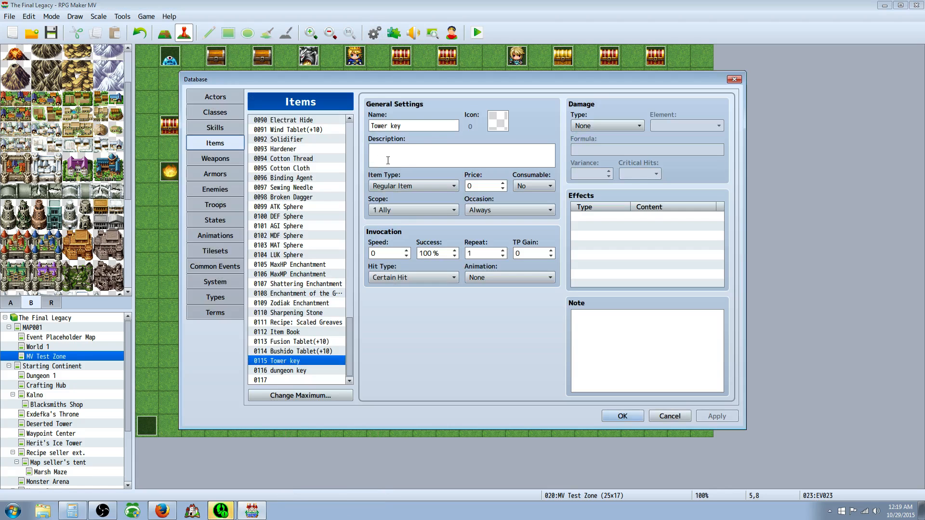
{"action": "left_click", "coordinate": [308, 380]}
{"action": "left_click", "coordinate": [390, 127]}
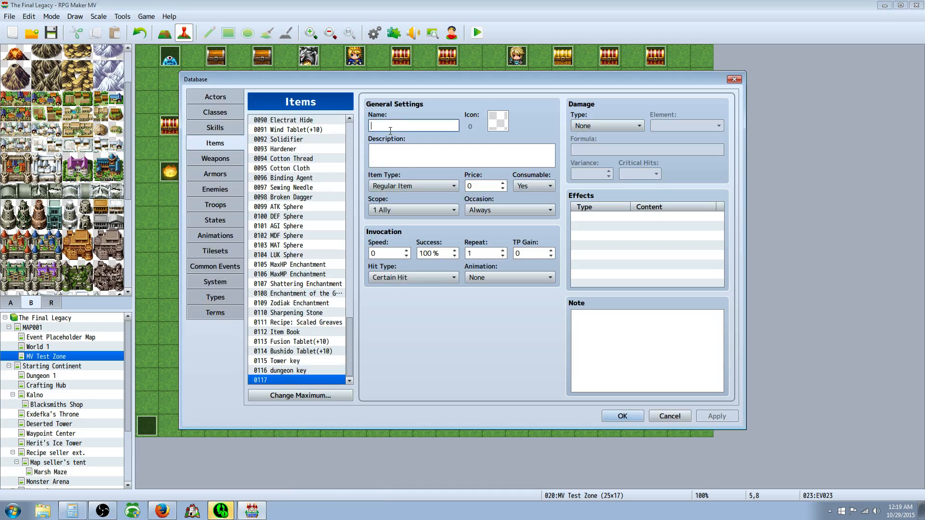
{"action": "type", "text": "cookie"}
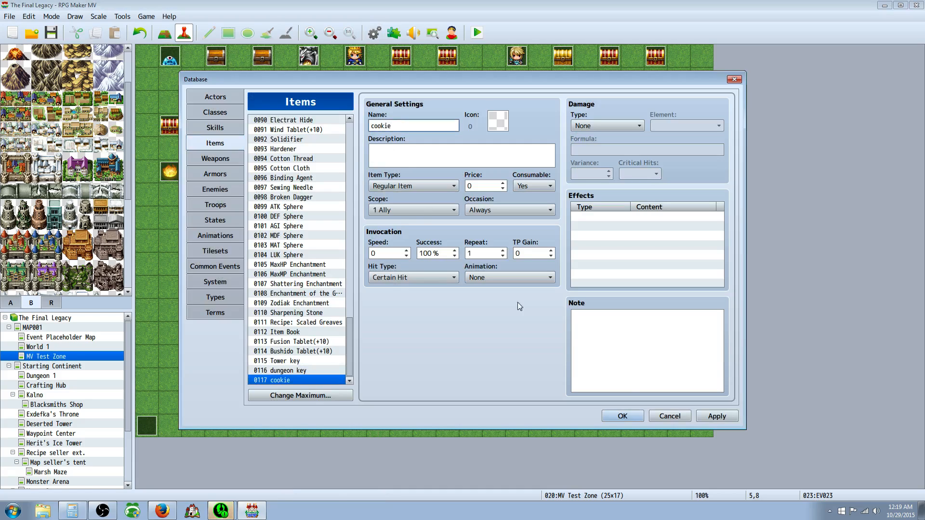
{"action": "left_click", "coordinate": [622, 415]}
Give page 2 of the blue-haired character's event the same Actor2 blue-haired image as page 1.
{"action": "double_click", "coordinate": [261, 244]}
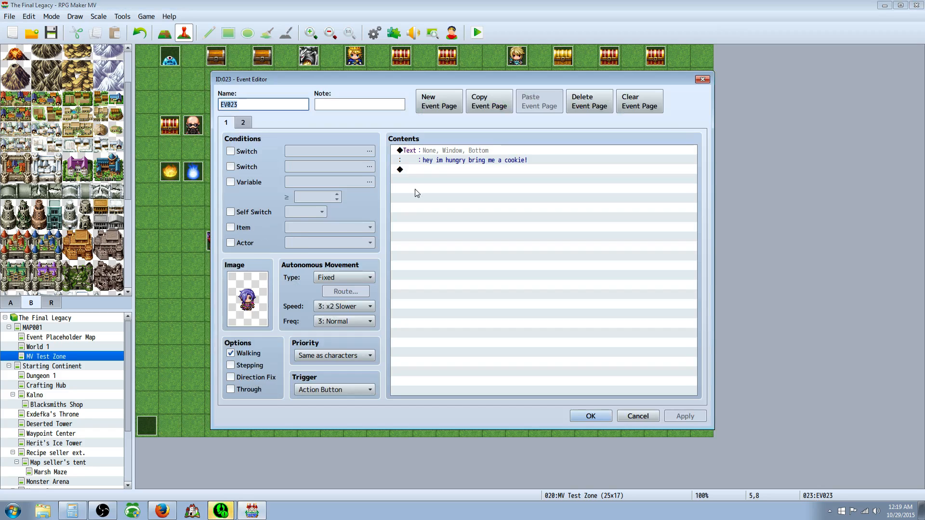
{"action": "left_click", "coordinate": [239, 229]}
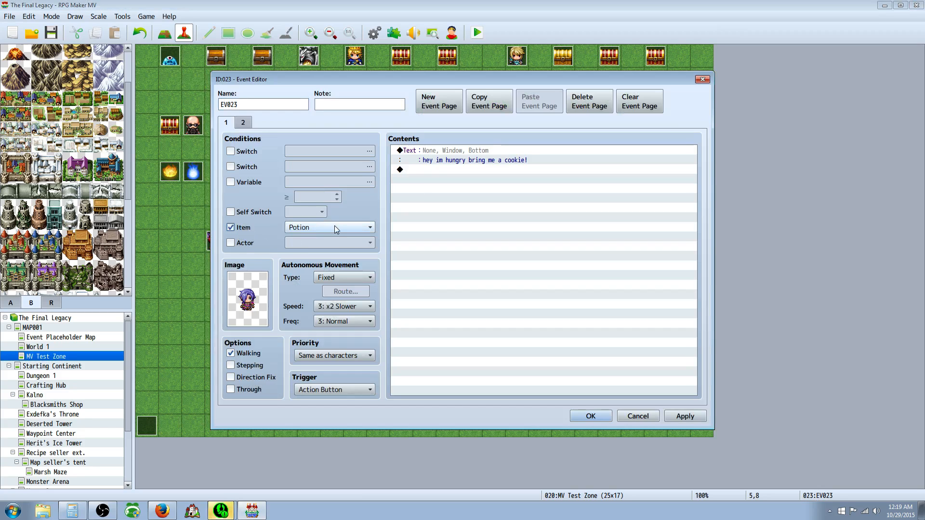
{"action": "left_click", "coordinate": [244, 123]}
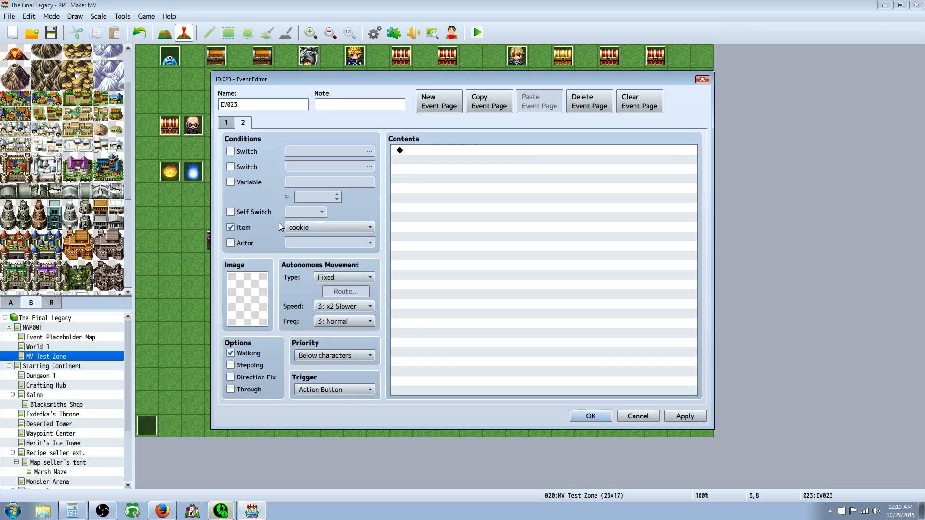
{"action": "double_click", "coordinate": [257, 295]}
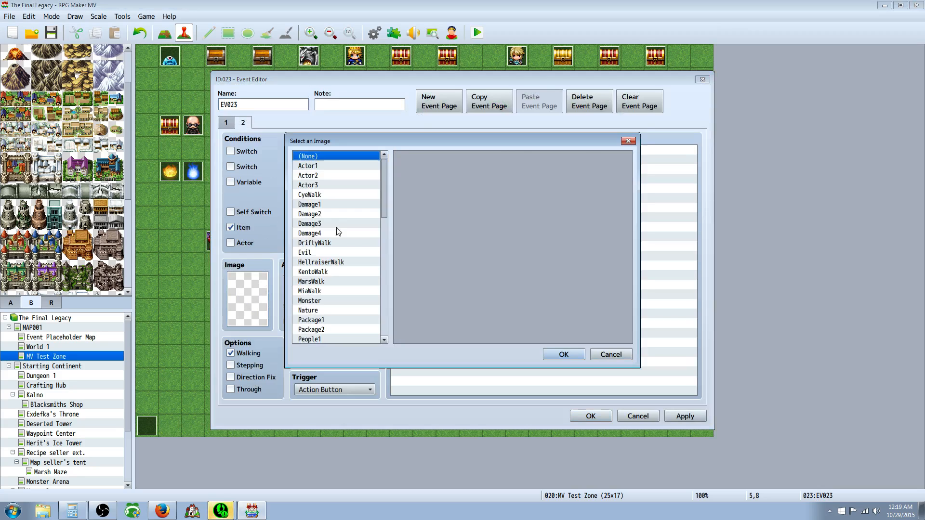
{"action": "left_click", "coordinate": [316, 176]}
{"action": "double_click", "coordinate": [486, 176]}
Add the message "wow that hit the spot" to page 2 of the blue-haired character's event.
{"action": "right_click", "coordinate": [409, 153]}
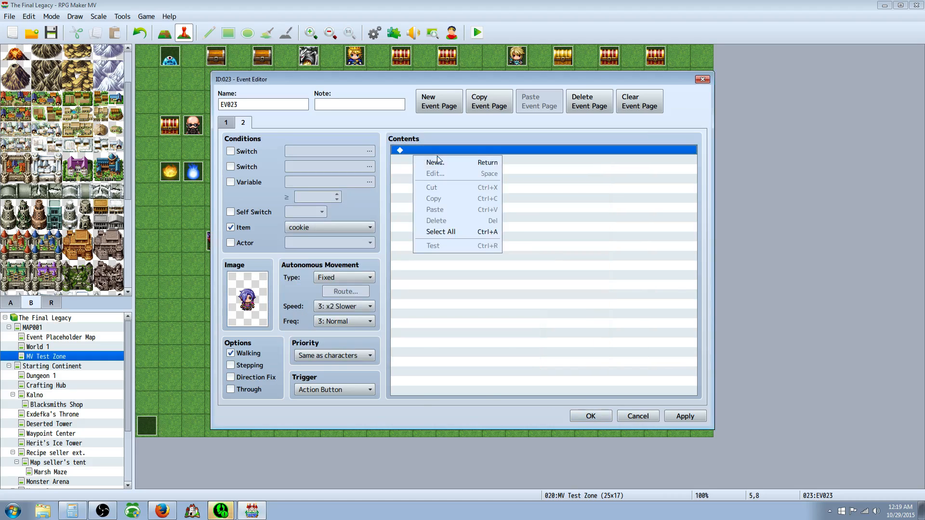
{"action": "left_click", "coordinate": [477, 161]}
{"action": "left_click", "coordinate": [481, 153]}
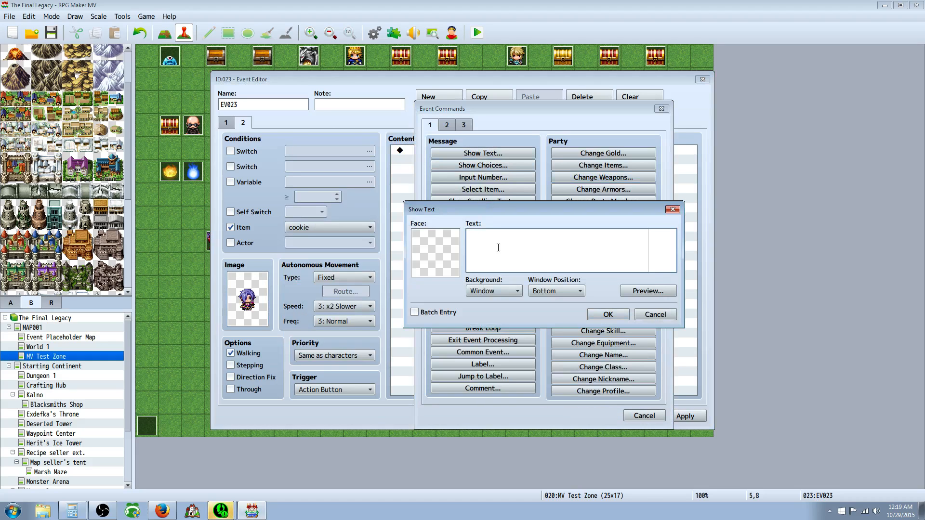
{"action": "type", "text": "wow that hit the spot"}
{"action": "left_click", "coordinate": [608, 314]}
Extend the page 2 message to "wow that hit the spot, here you can have this".
{"action": "right_click", "coordinate": [418, 175]}
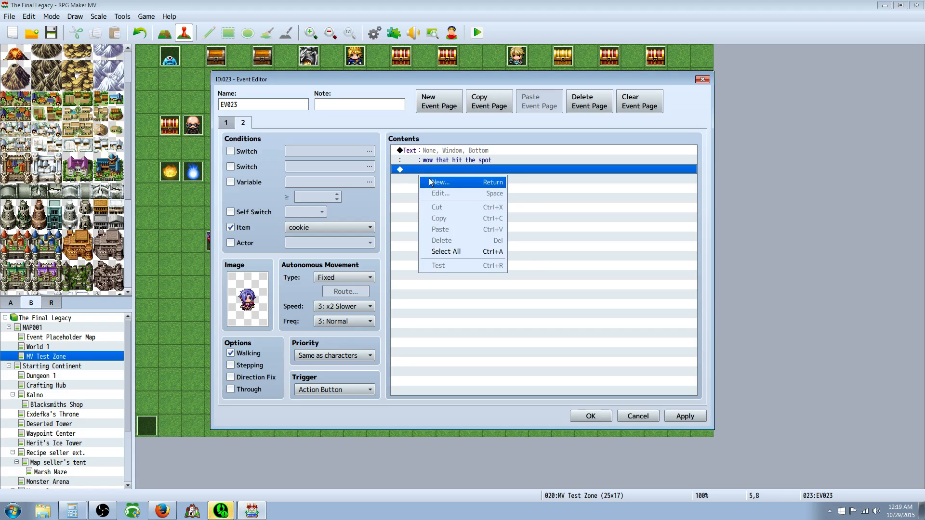
{"action": "right_click", "coordinate": [436, 150]}
{"action": "left_click", "coordinate": [448, 169]}
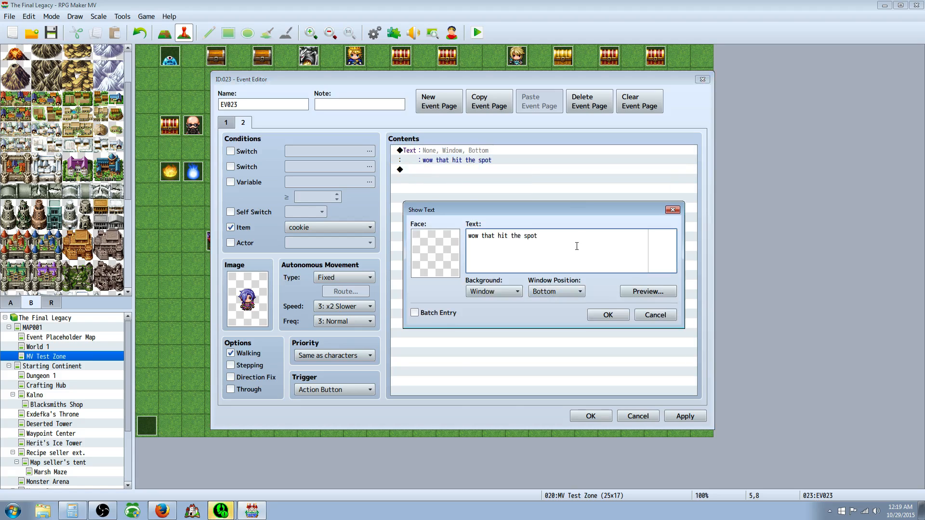
{"action": "type", "text": ", here you can have this"}
{"action": "left_click", "coordinate": [608, 315]}
Add a Change Items command giving one Elixir after the blue-haired character's page 2 message and save the event.
{"action": "right_click", "coordinate": [496, 170]}
{"action": "left_click", "coordinate": [511, 176]}
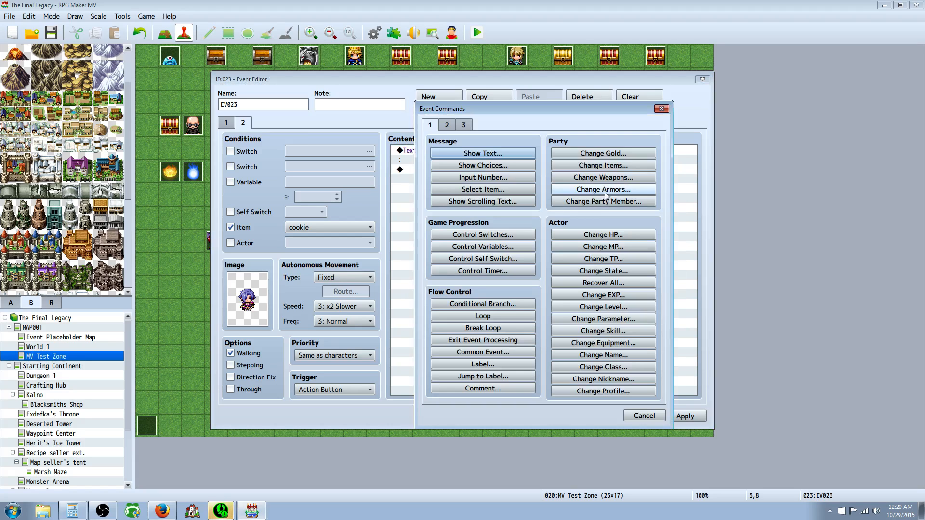
{"action": "left_click", "coordinate": [603, 165]}
{"action": "left_click", "coordinate": [535, 227]}
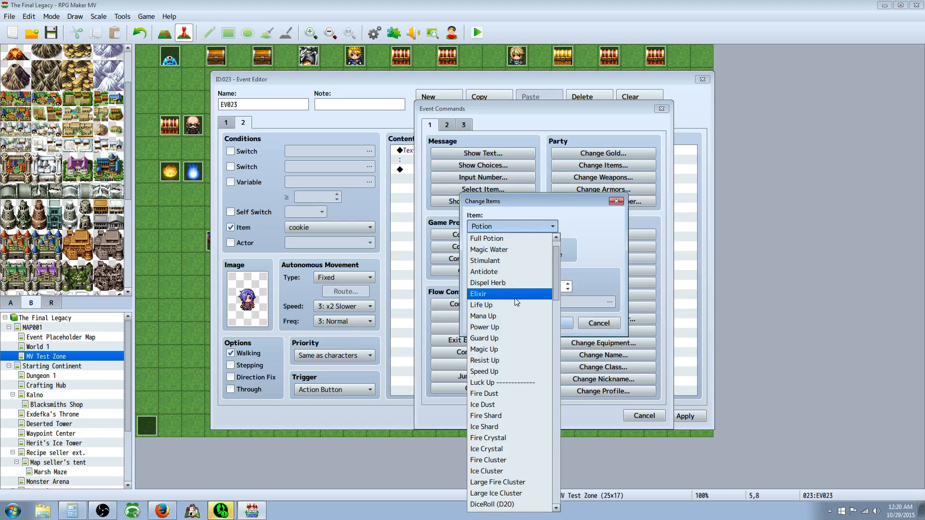
{"action": "left_click", "coordinate": [515, 298]}
{"action": "left_click", "coordinate": [569, 323]}
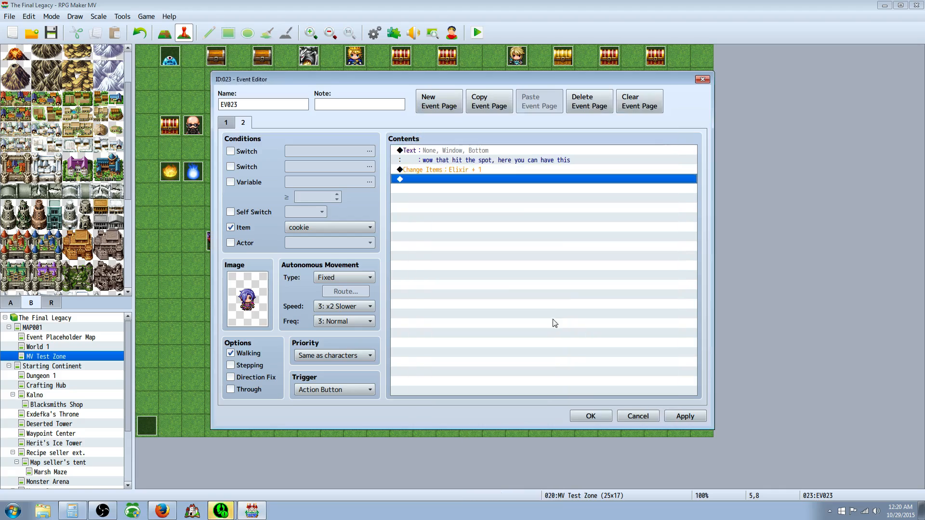
{"action": "left_click", "coordinate": [591, 417]}
{"action": "left_click", "coordinate": [381, 366]}
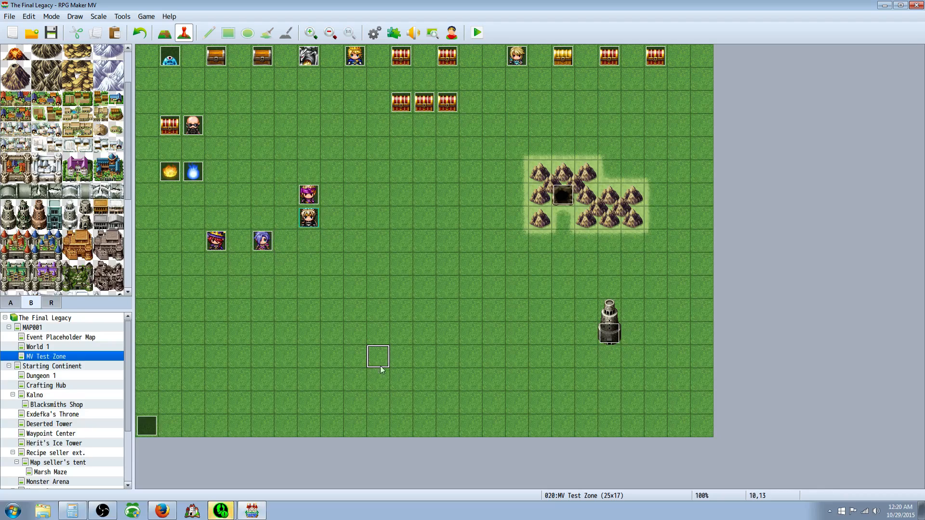
{"action": "left_click", "coordinate": [217, 241]}
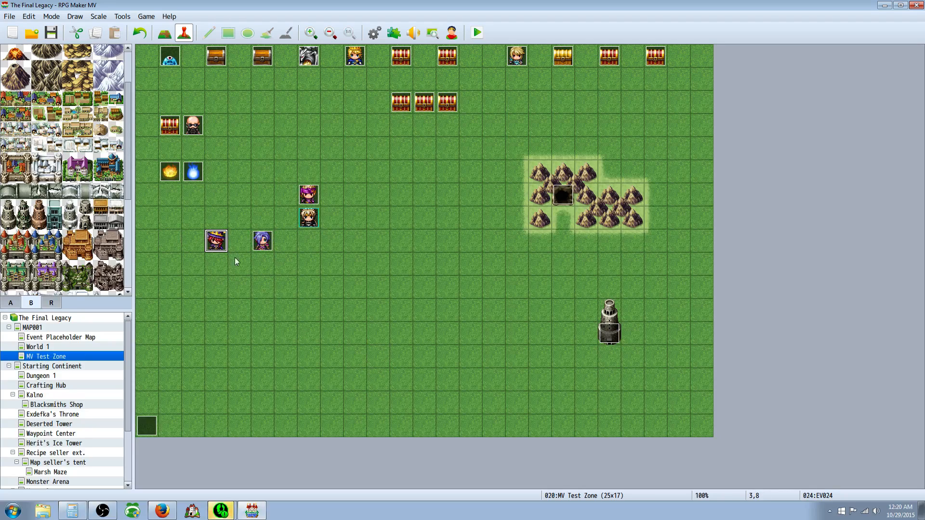
{"action": "right_click", "coordinate": [386, 368]}
{"action": "left_click", "coordinate": [400, 386]}
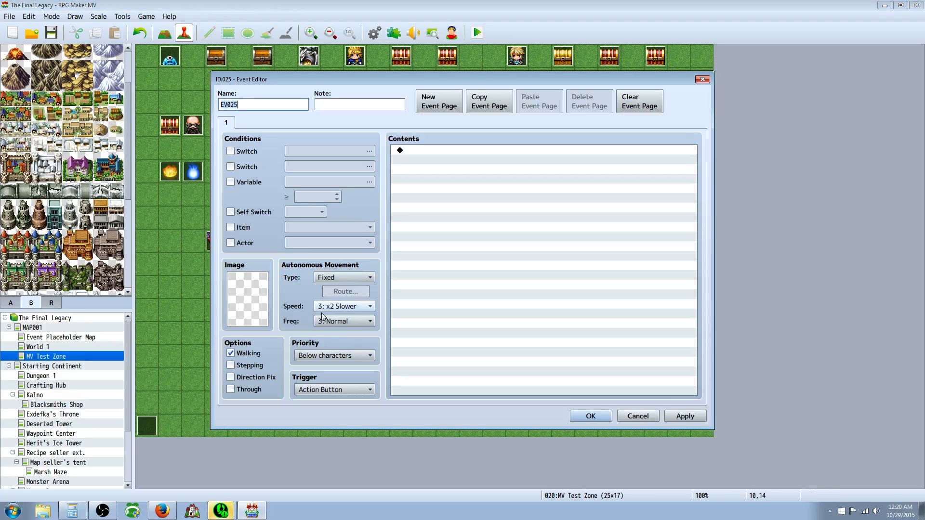
{"action": "left_click", "coordinate": [598, 416]}
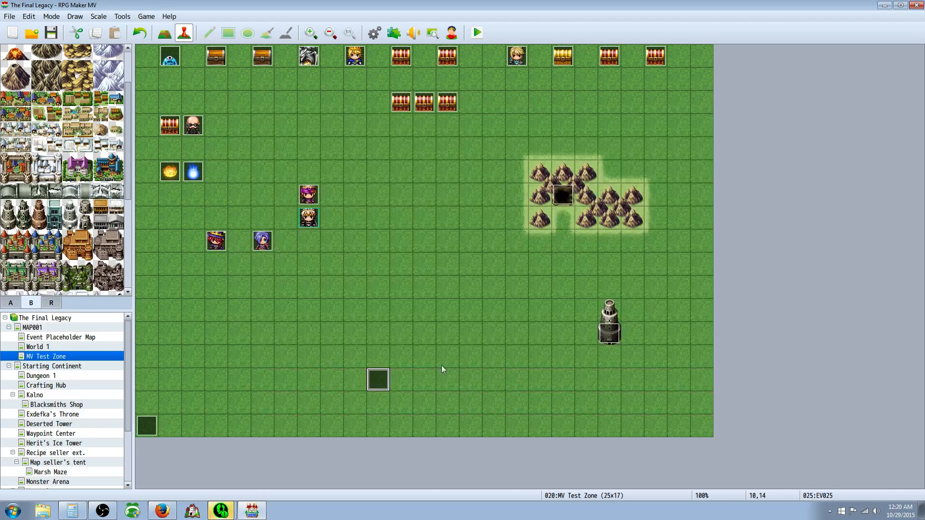
Create a quick treasure chest event at tile 10,14 that contains the cookie item.
{"action": "right_click", "coordinate": [382, 379]}
{"action": "mouse_move", "coordinate": [433, 454]}
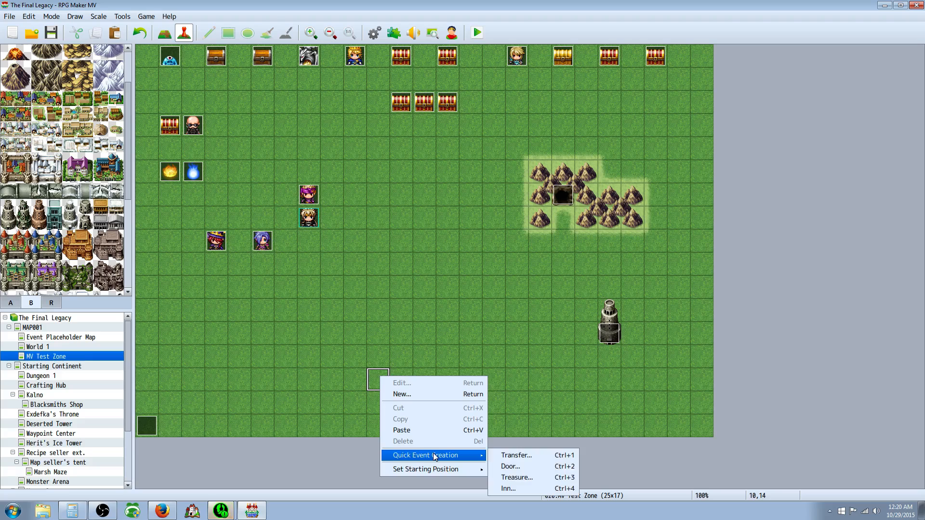
{"action": "left_click", "coordinate": [516, 477]}
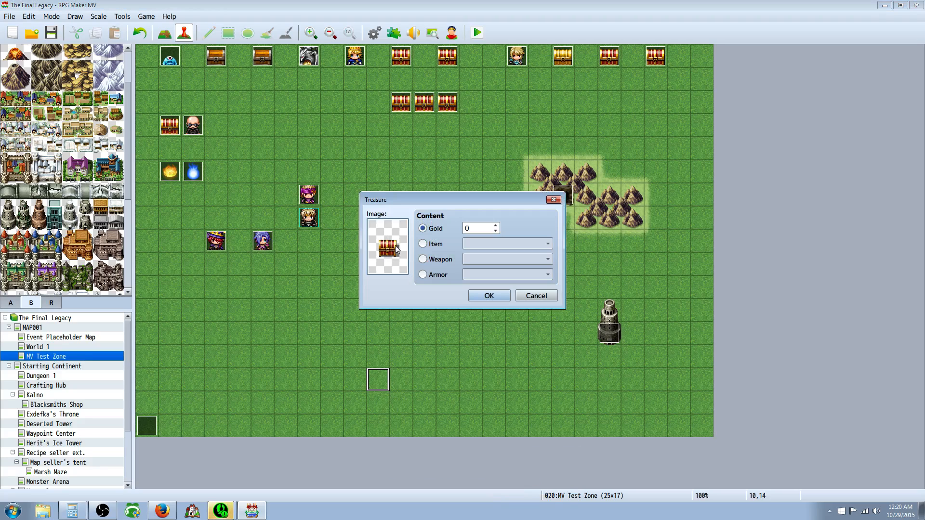
{"action": "left_click", "coordinate": [456, 244]}
{"action": "left_click", "coordinate": [510, 247]}
{"action": "left_click_drag", "start_coordinate": [551, 289], "coordinate": [552, 486]}
{"action": "left_click", "coordinate": [477, 513]}
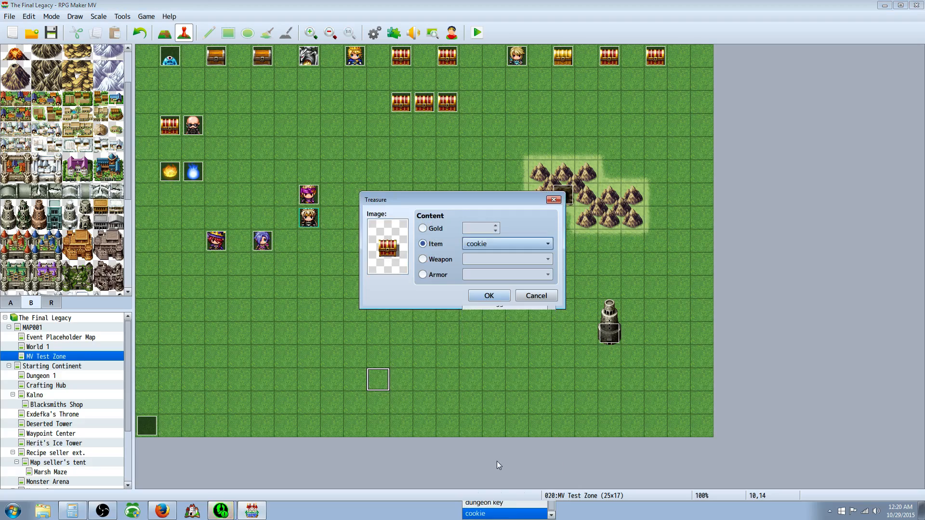
{"action": "left_click", "coordinate": [484, 295]}
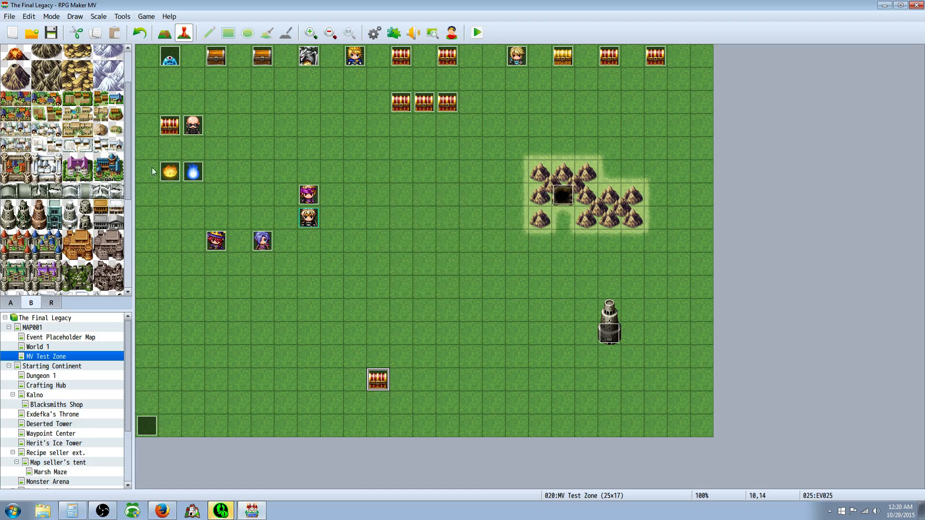
Create a new event at tile 10,7 and give it the green goblin graphic from the Monster image set.
{"action": "left_click", "coordinate": [216, 241]}
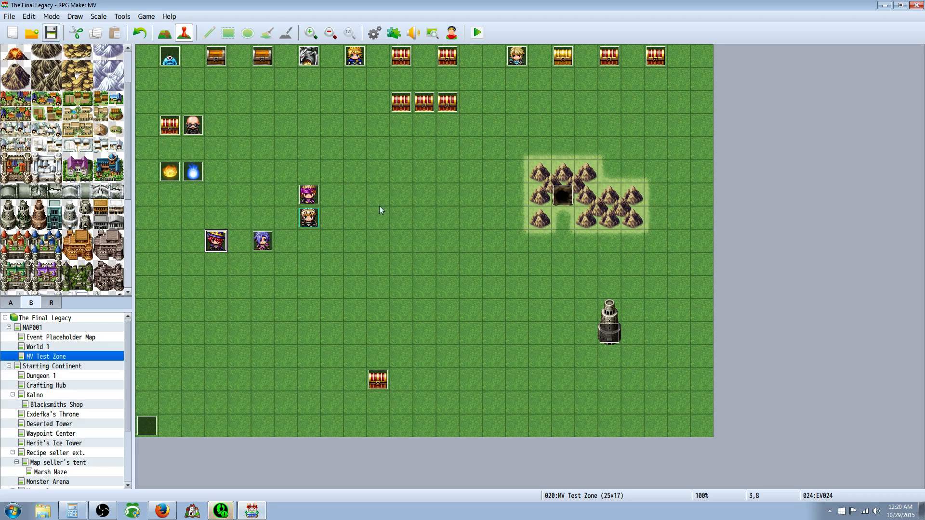
{"action": "left_click", "coordinate": [485, 171]}
{"action": "right_click", "coordinate": [371, 218]}
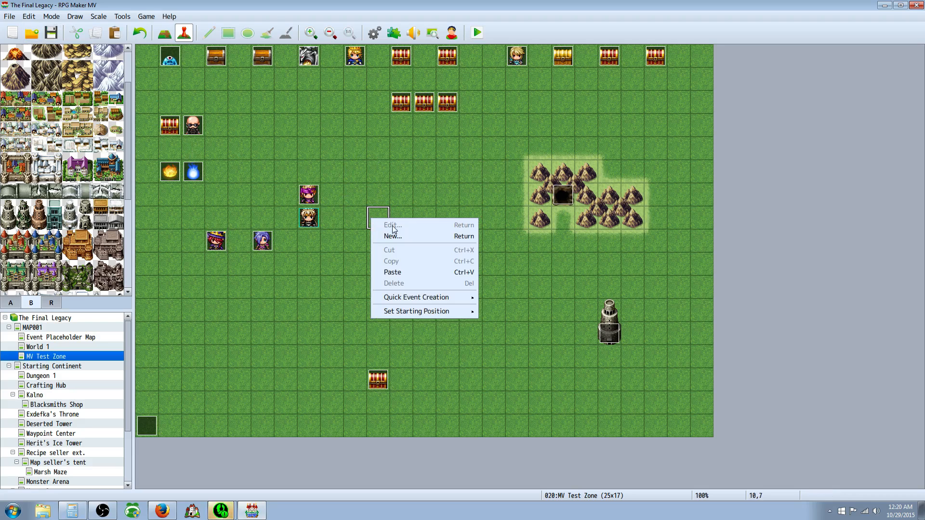
{"action": "left_click", "coordinate": [401, 236]}
{"action": "double_click", "coordinate": [253, 289]}
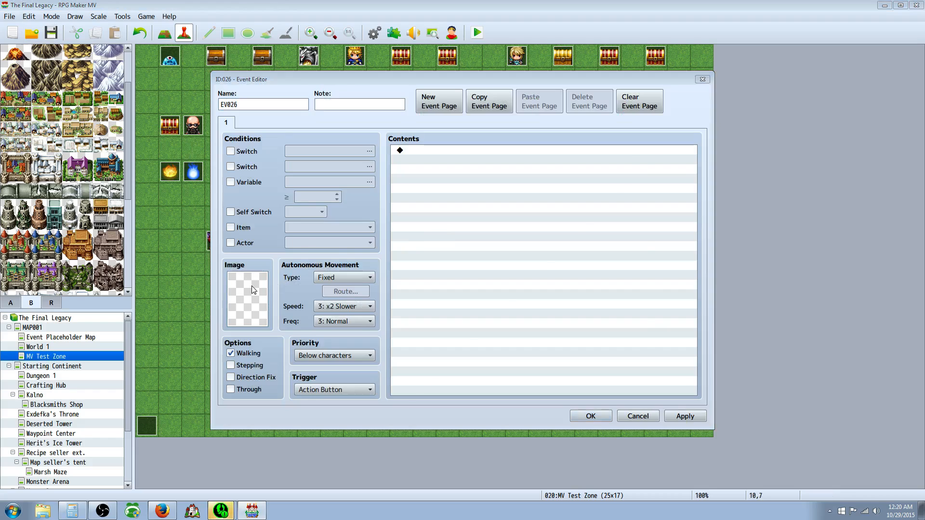
{"action": "left_click", "coordinate": [331, 195]}
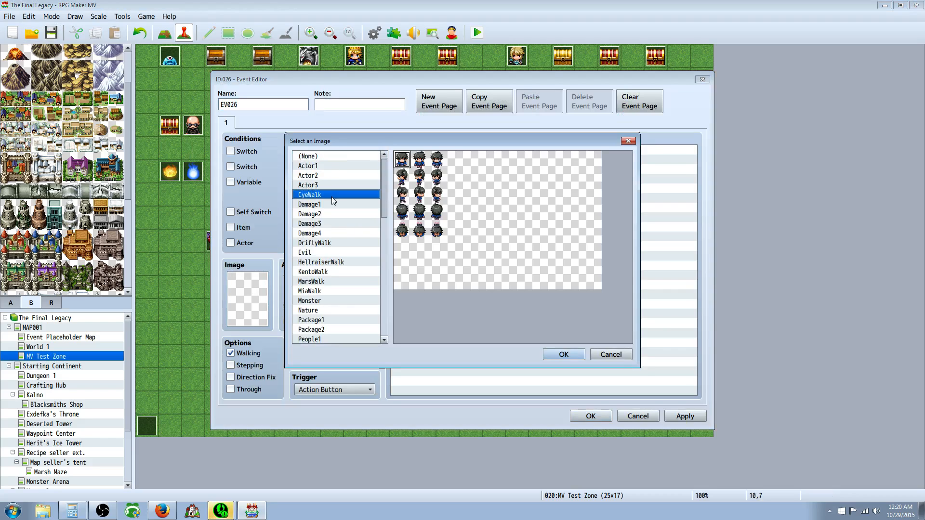
{"action": "left_click", "coordinate": [332, 243]}
{"action": "left_click", "coordinate": [333, 281]}
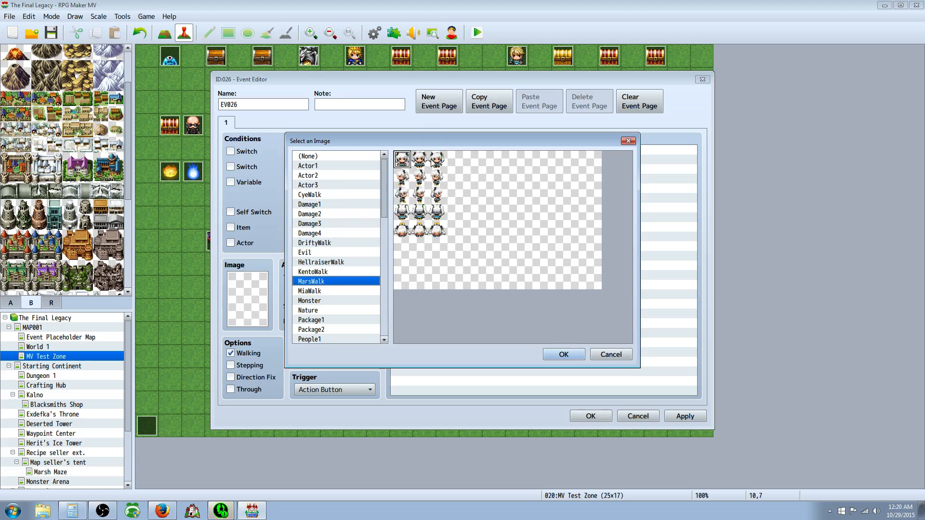
{"action": "left_click", "coordinate": [344, 301]}
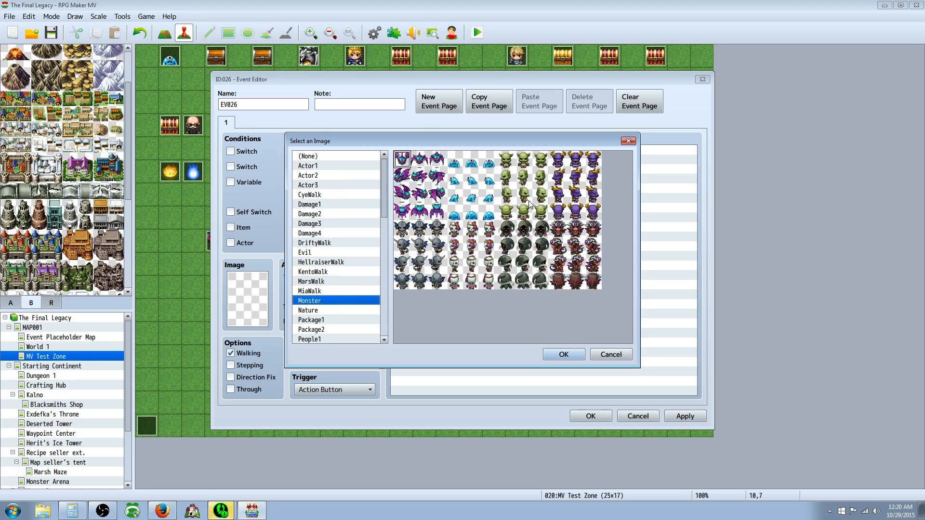
{"action": "left_click", "coordinate": [529, 162]}
{"action": "left_click", "coordinate": [566, 353]}
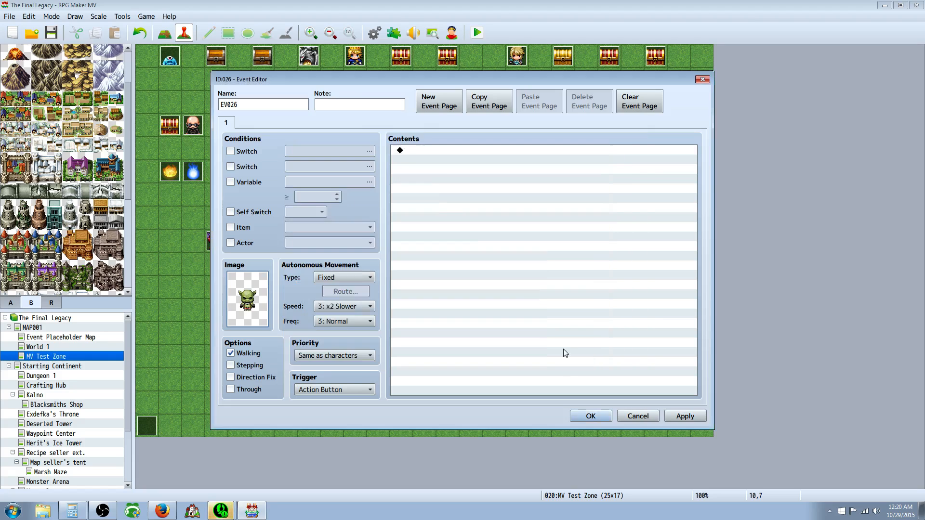
Add a Show Text command to the goblin event reading "Hey everyone in town thinks im gunna fight them, but I just wanna eat cookies.".
{"action": "left_click", "coordinate": [427, 152]}
{"action": "right_click", "coordinate": [428, 152]}
{"action": "left_click", "coordinate": [458, 158]}
{"action": "left_click", "coordinate": [477, 153]}
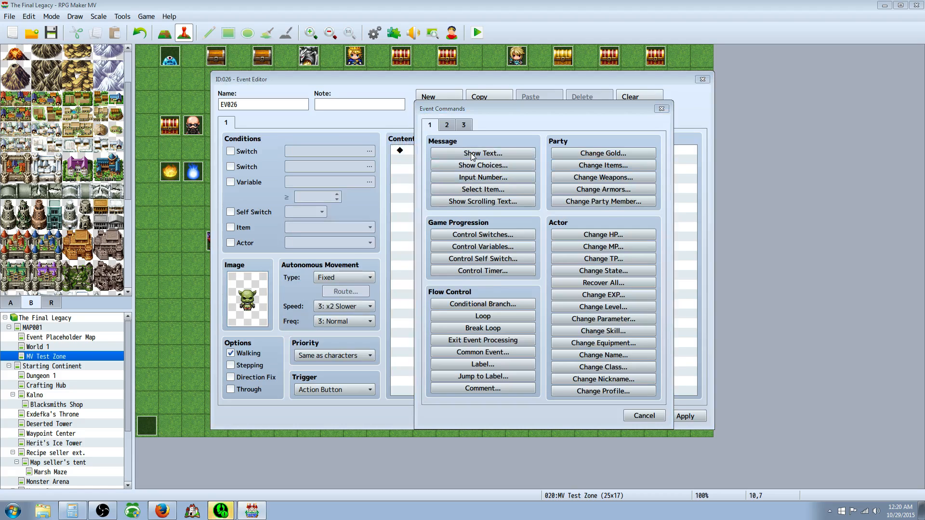
{"action": "type", "text": "H"}
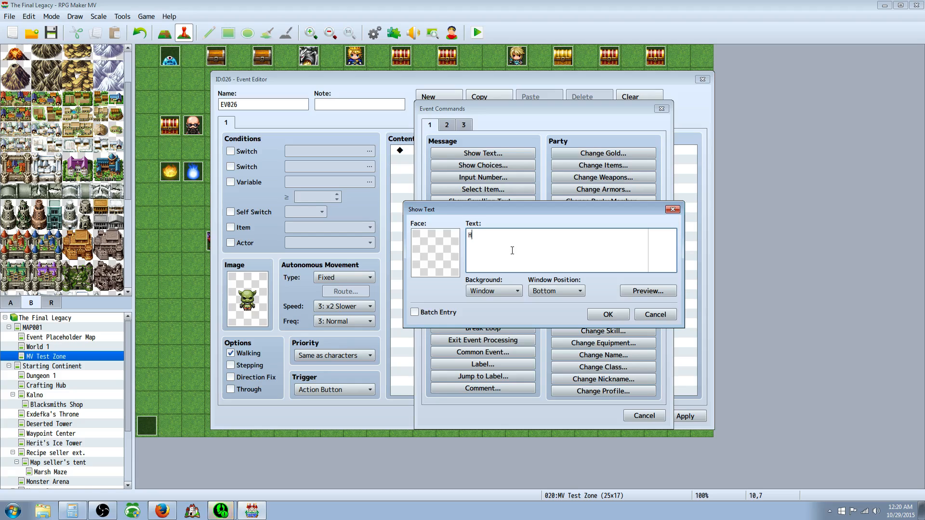
{"action": "type", "text": "ey everyone in town thinks im gunna fight them, but I"}
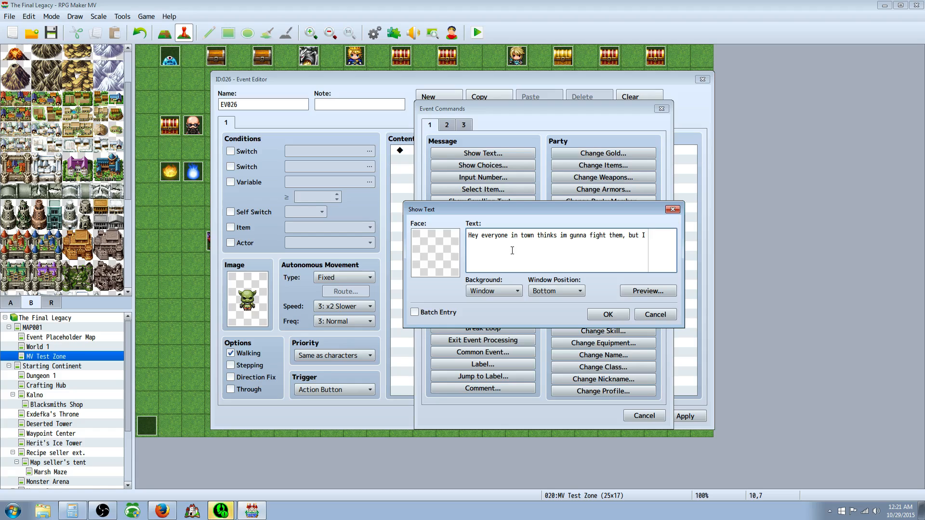
{"action": "type", "text": " just wanna eat cookies."}
{"action": "left_click", "coordinate": [600, 316]}
Add a Show Choices command after the goblin's message with the options "fight the goblin" and "give him the cookie".
{"action": "right_click", "coordinate": [429, 180]}
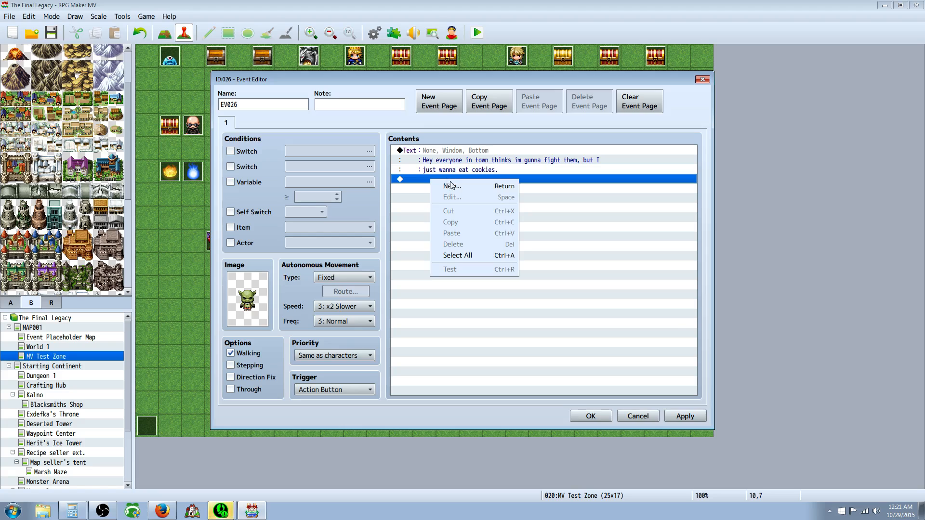
{"action": "left_click", "coordinate": [451, 185]}
{"action": "left_click", "coordinate": [466, 167]}
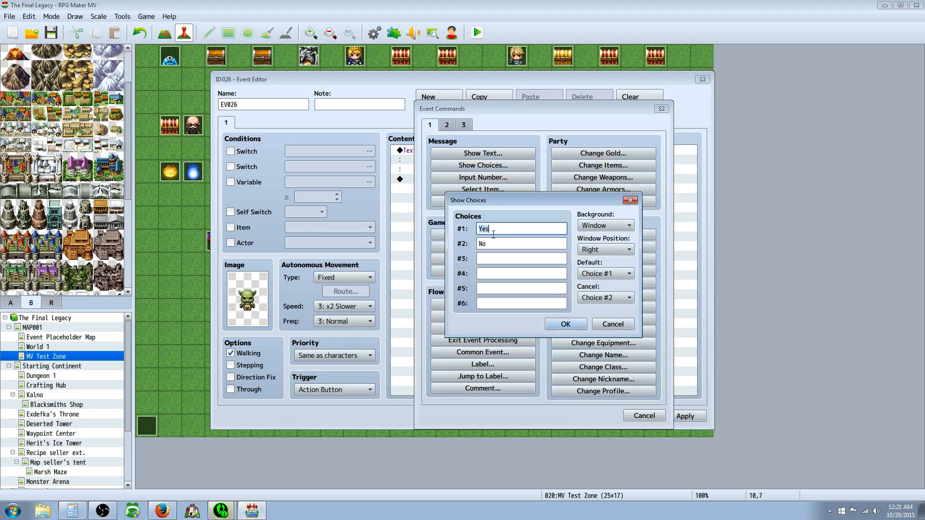
{"action": "type", "text": "fight the goblin"}
{"action": "key", "text": "Tab"}
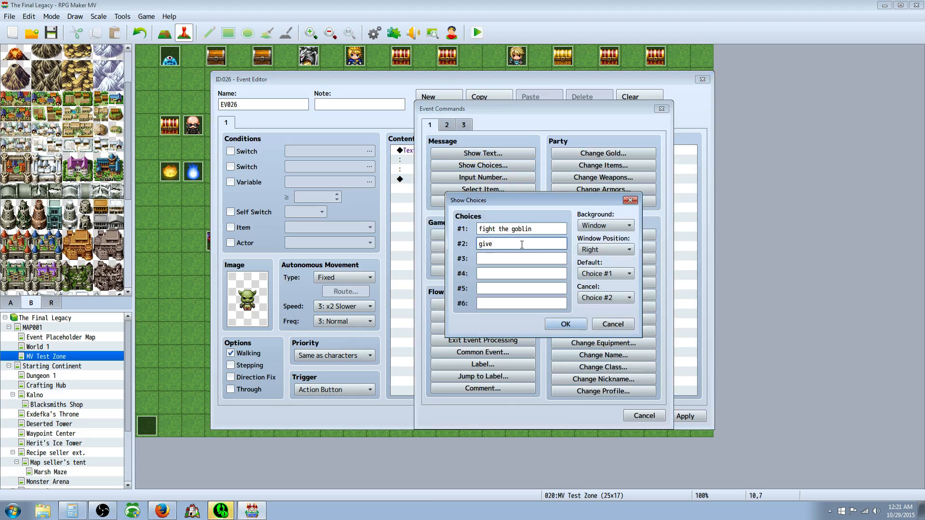
{"action": "type", "text": "give him the cookie"}
{"action": "left_click", "coordinate": [566, 323]}
Start a Battle Processing command inside the "fight the goblin" choice branch.
{"action": "left_click", "coordinate": [456, 218]}
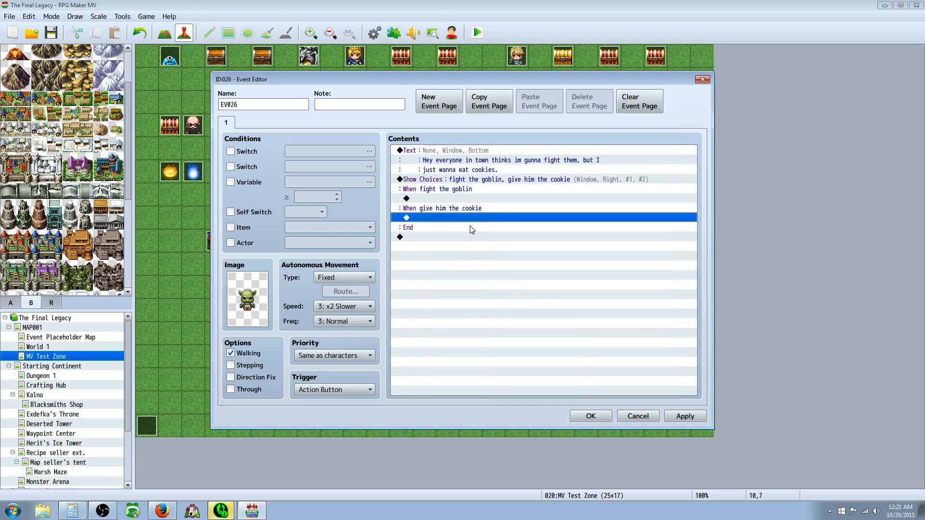
{"action": "left_click", "coordinate": [473, 209]}
{"action": "left_click", "coordinate": [463, 199]}
{"action": "right_click", "coordinate": [460, 198]}
{"action": "left_click", "coordinate": [489, 205]}
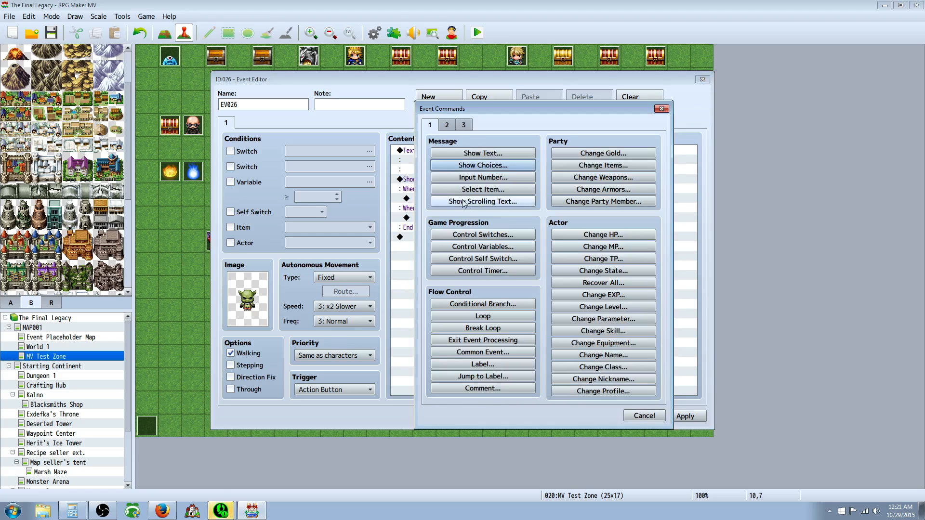
{"action": "left_click", "coordinate": [447, 126]}
{"action": "left_click", "coordinate": [466, 127]}
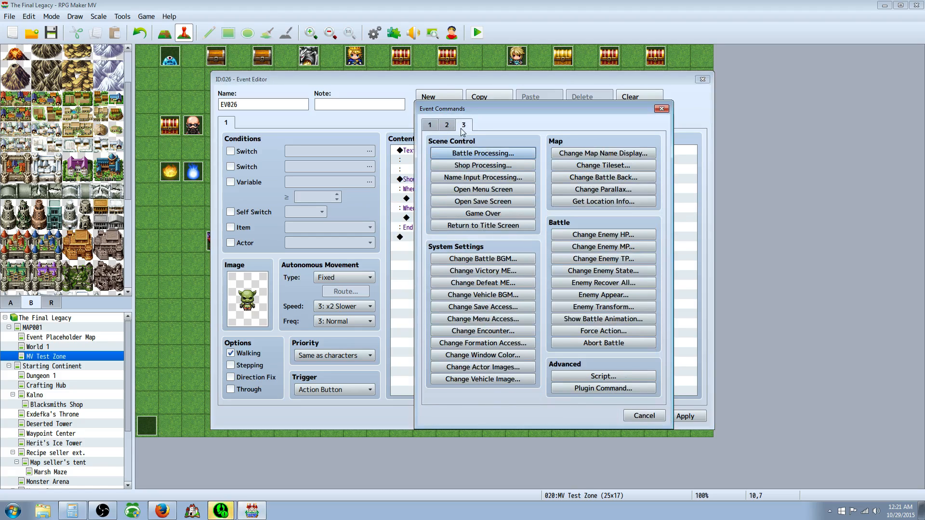
{"action": "left_click", "coordinate": [474, 153]}
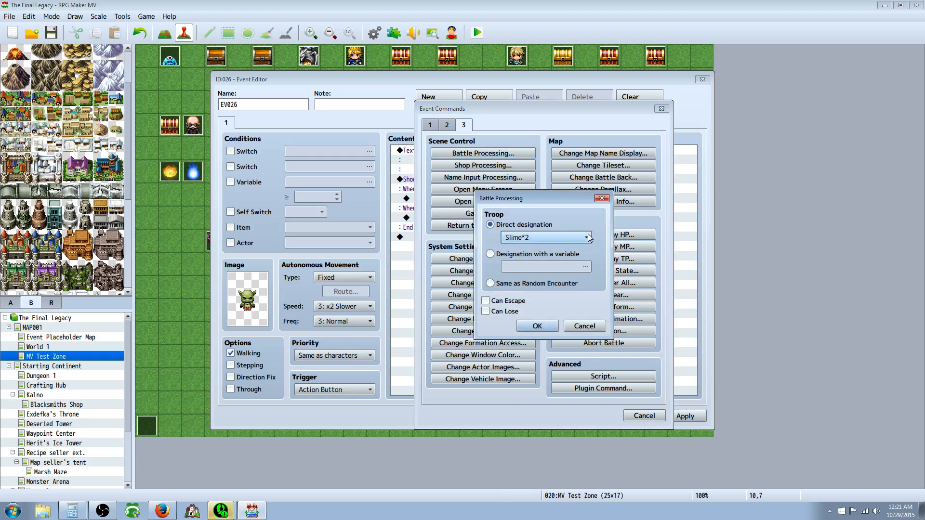
Set the directly designated battle troop to Bandit*3 and add the battle command to the event.
{"action": "left_click", "coordinate": [532, 238]}
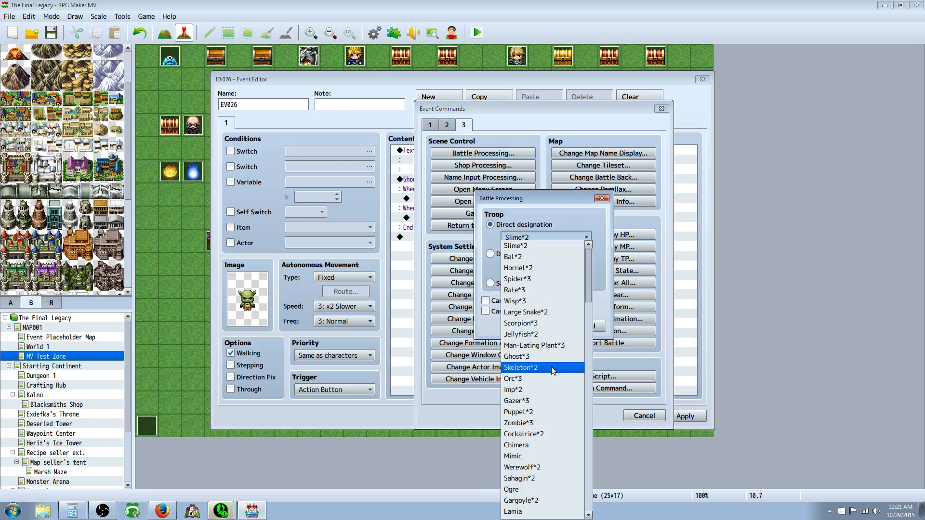
{"action": "scroll", "coordinate": [551, 376], "scroll_direction": "down", "scroll_amount": 2}
{"action": "left_click", "coordinate": [535, 324]}
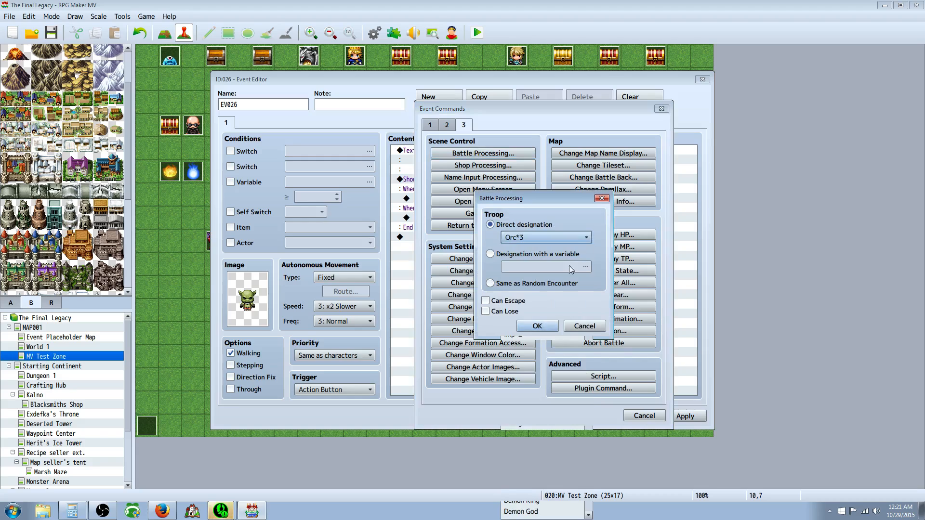
{"action": "left_click", "coordinate": [573, 238]}
{"action": "scroll", "coordinate": [573, 308], "scroll_direction": "down", "scroll_amount": 2}
{"action": "left_click_drag", "start_coordinate": [590, 294], "coordinate": [591, 371]}
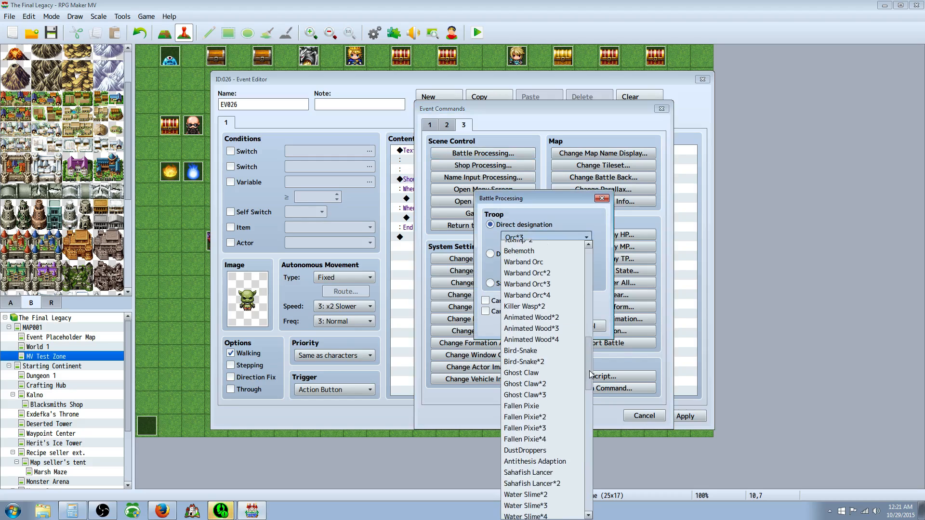
{"action": "left_click", "coordinate": [579, 381]}
{"action": "left_click", "coordinate": [586, 237]}
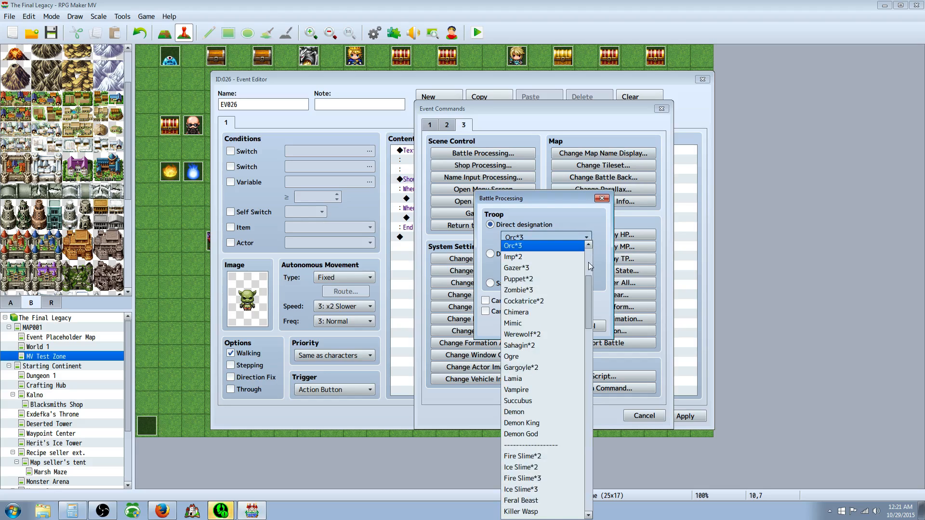
{"action": "left_click_drag", "start_coordinate": [589, 263], "coordinate": [591, 343]}
{"action": "scroll", "coordinate": [568, 338], "scroll_direction": "down", "scroll_amount": 2}
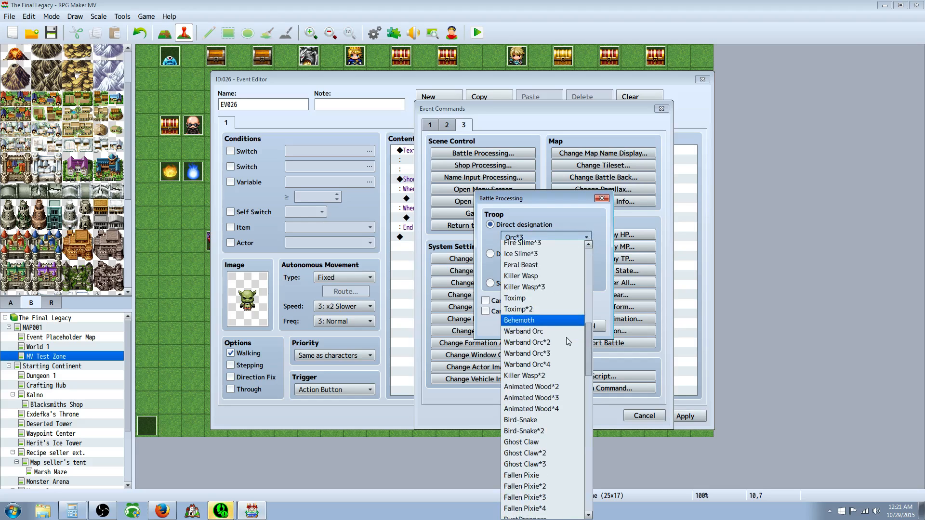
{"action": "scroll", "coordinate": [542, 392], "scroll_direction": "down", "scroll_amount": 2}
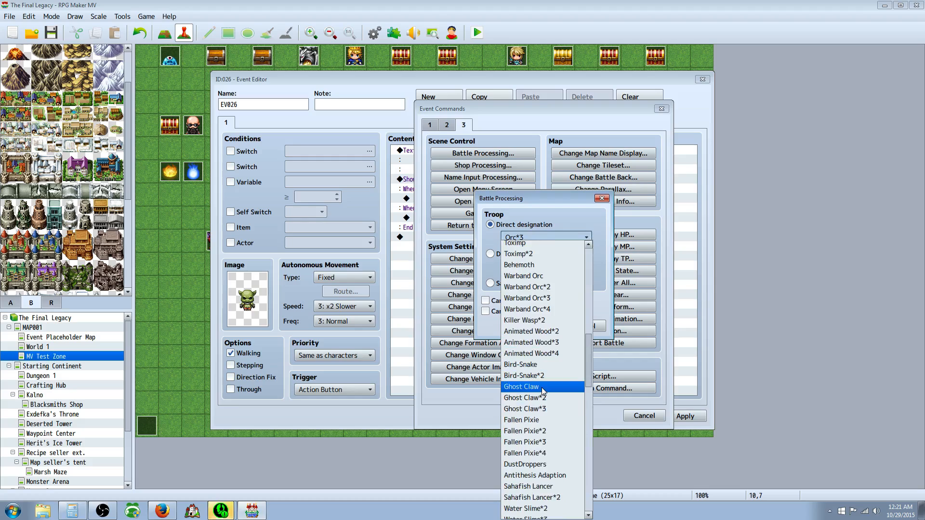
{"action": "scroll", "coordinate": [542, 407], "scroll_direction": "down", "scroll_amount": 3}
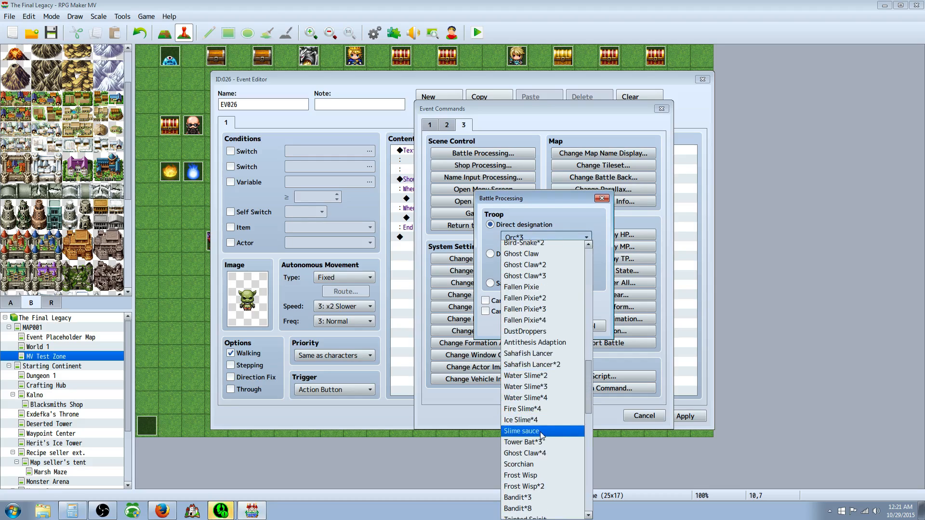
{"action": "scroll", "coordinate": [540, 436], "scroll_direction": "down", "scroll_amount": 1}
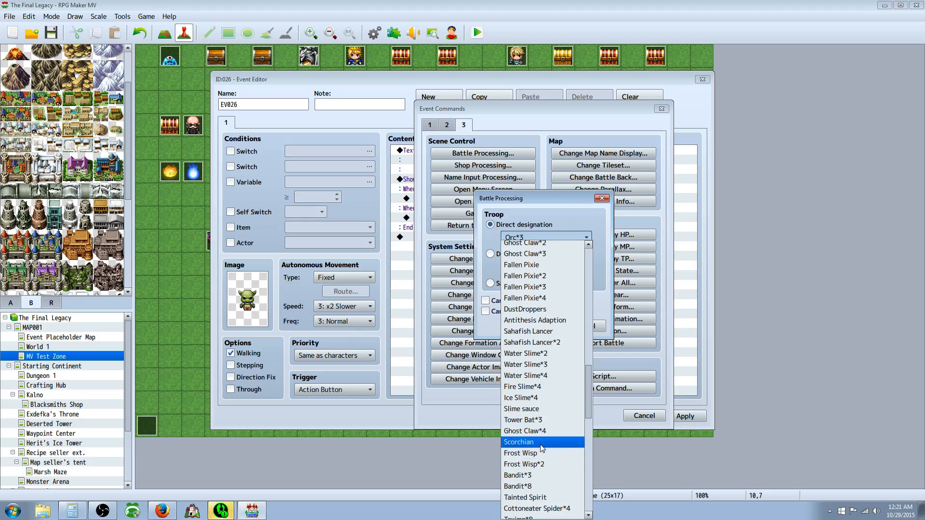
{"action": "left_click", "coordinate": [536, 475]}
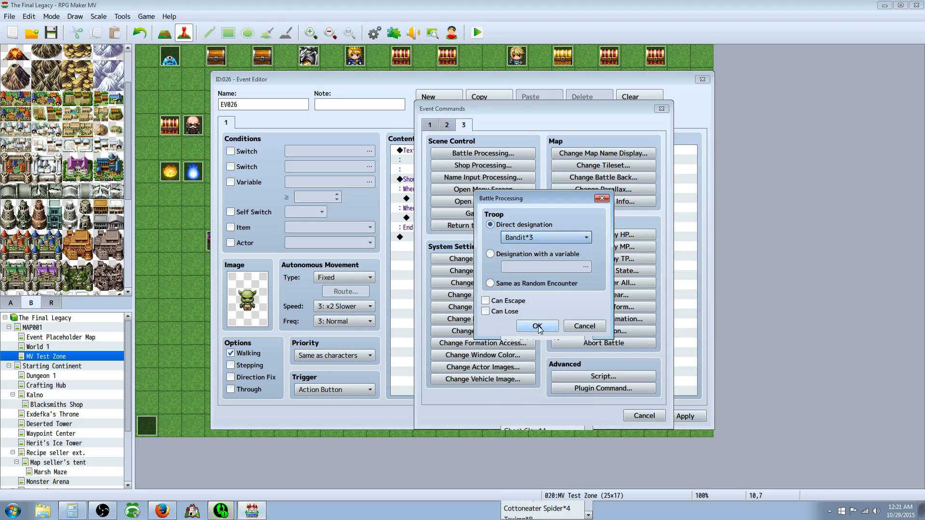
{"action": "left_click", "coordinate": [537, 328]}
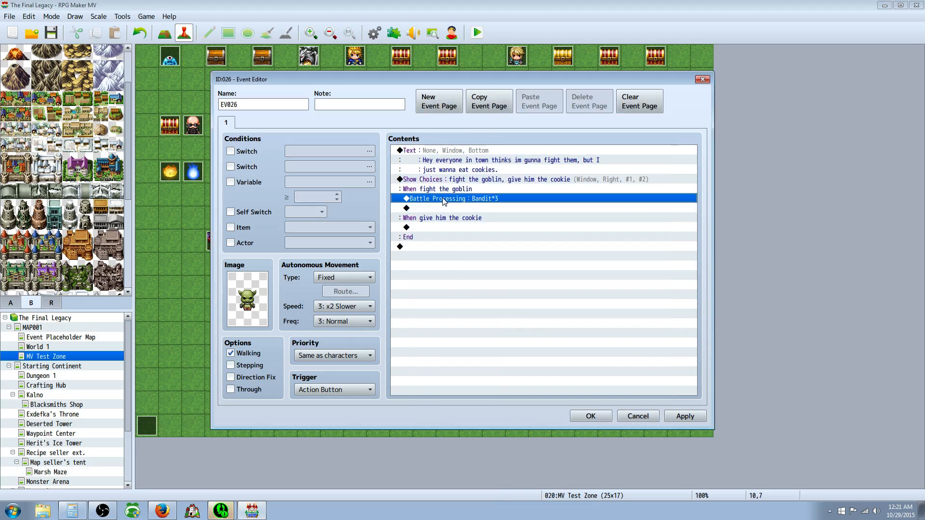
Start a Conditional Branch command inside the "give him the cookie" choice branch.
{"action": "left_click", "coordinate": [434, 227]}
{"action": "right_click", "coordinate": [428, 225]}
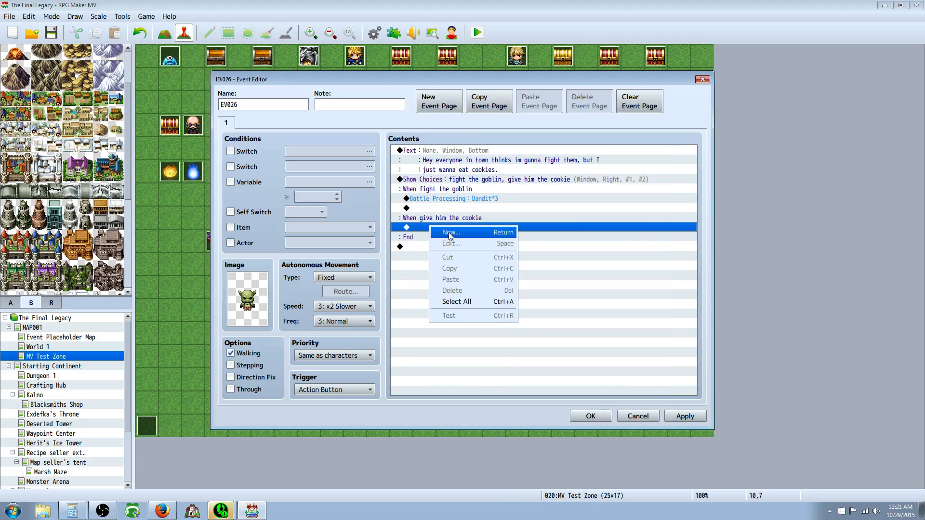
{"action": "left_click", "coordinate": [448, 233]}
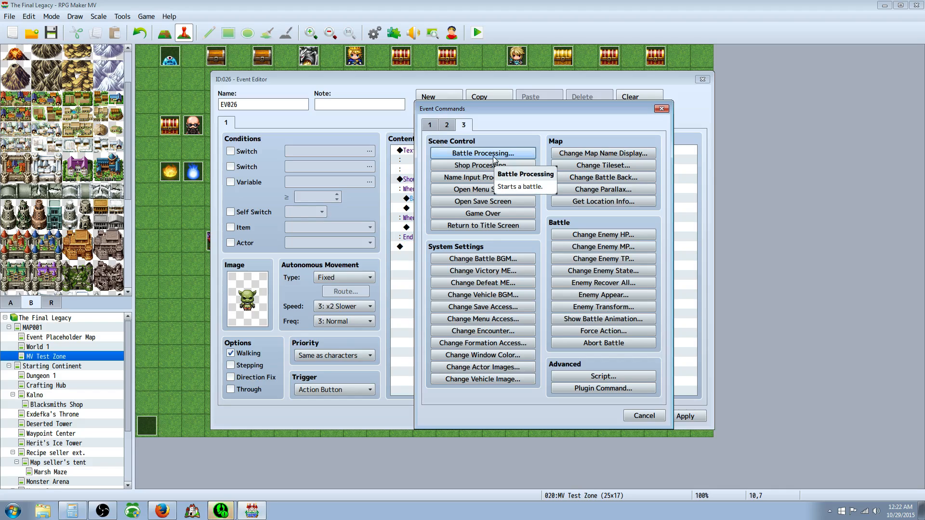
{"action": "left_click", "coordinate": [431, 124]}
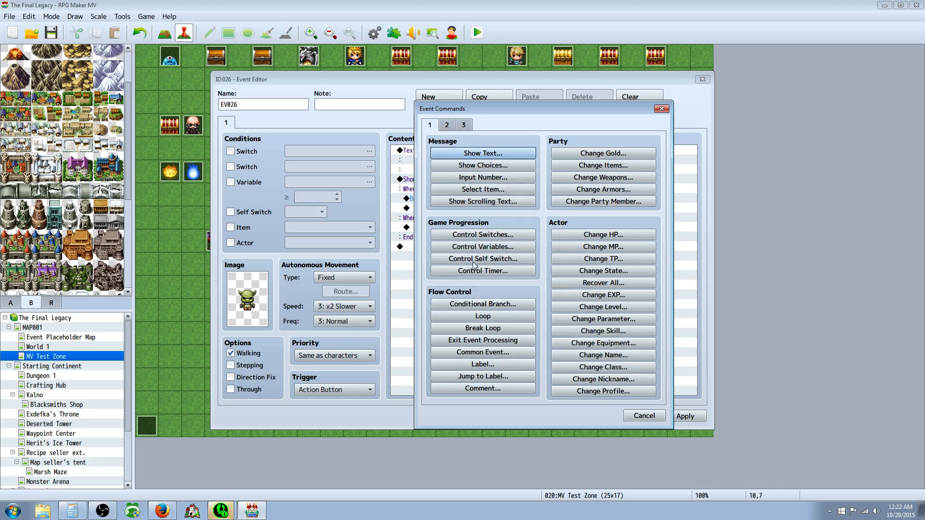
{"action": "left_click", "coordinate": [484, 306]}
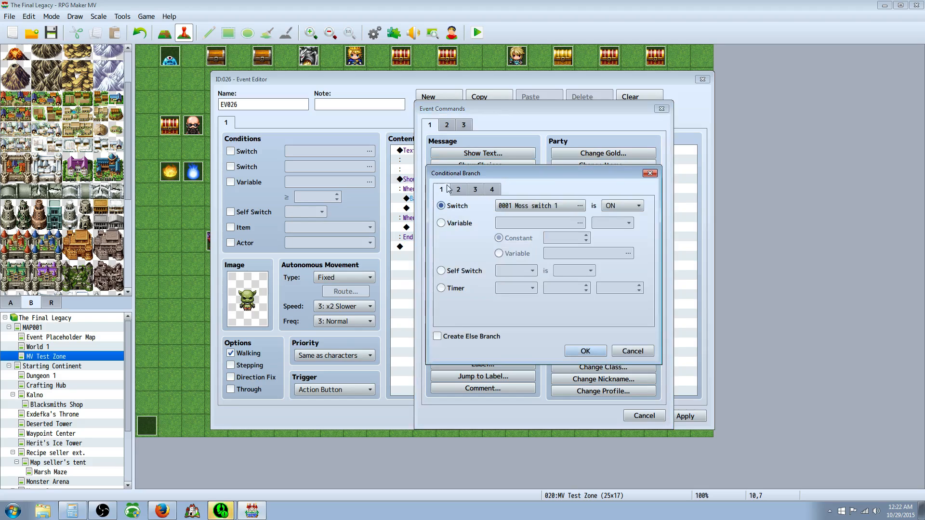
Set the conditional branch to check whether the party has the cookie item, and include an Else branch.
{"action": "left_click", "coordinate": [462, 190]}
{"action": "left_click", "coordinate": [483, 189]}
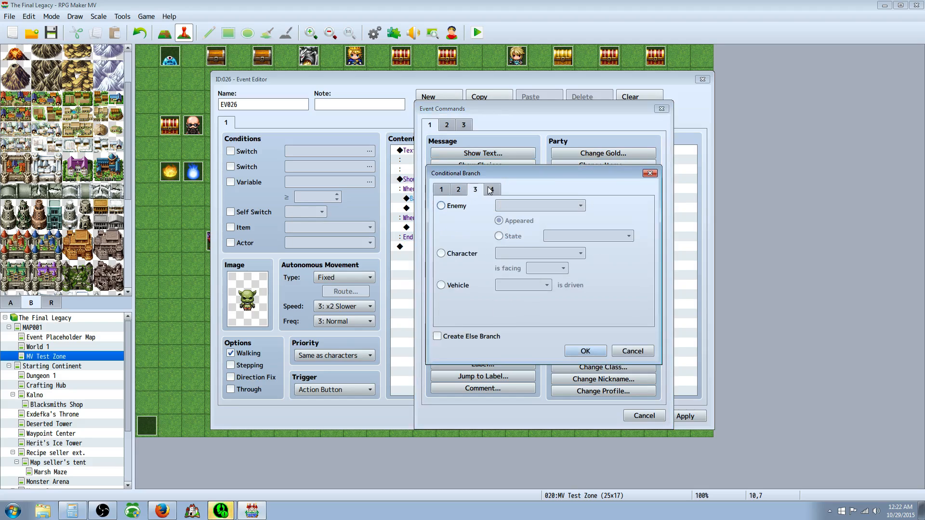
{"action": "left_click", "coordinate": [491, 190]}
{"action": "left_click", "coordinate": [476, 191]}
{"action": "left_click", "coordinate": [490, 190]}
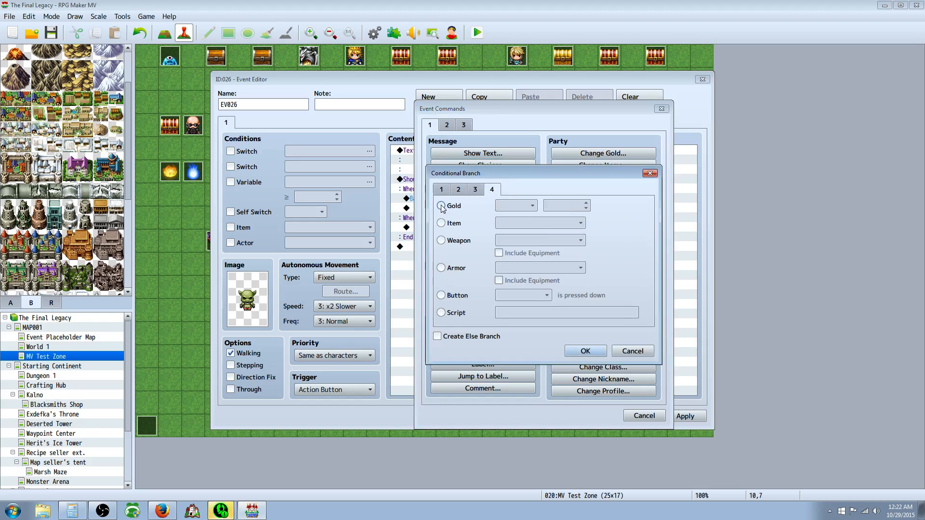
{"action": "left_click", "coordinate": [441, 223]}
{"action": "left_click", "coordinate": [580, 223]}
{"action": "left_click_drag", "start_coordinate": [585, 253], "coordinate": [591, 453]}
{"action": "left_click", "coordinate": [590, 452]}
{"action": "left_click", "coordinate": [574, 223]}
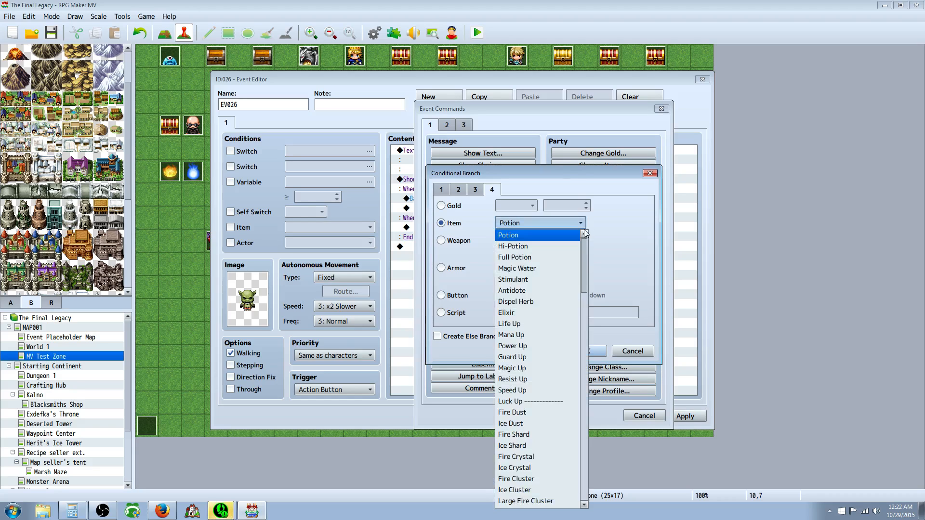
{"action": "left_click_drag", "start_coordinate": [585, 250], "coordinate": [585, 466]}
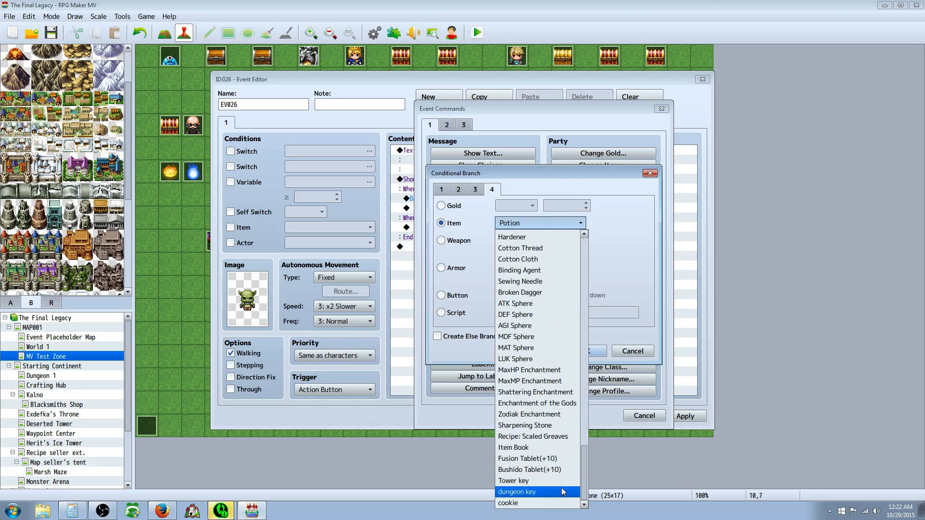
{"action": "left_click", "coordinate": [509, 503]}
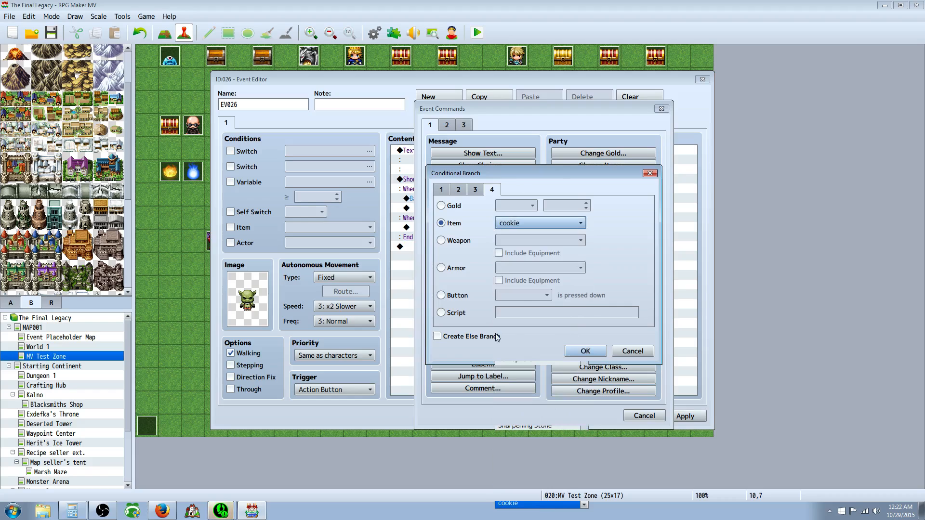
{"action": "left_click", "coordinate": [474, 336]}
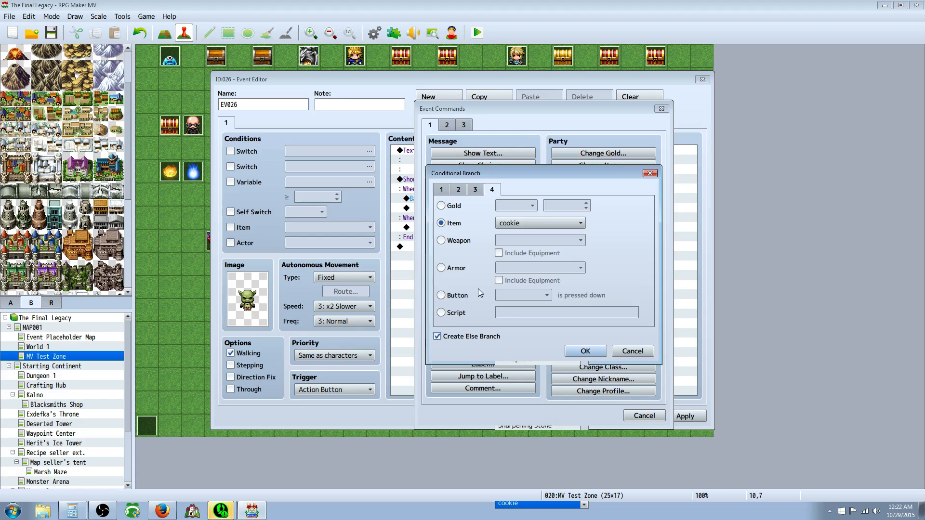
{"action": "left_click", "coordinate": [586, 350]}
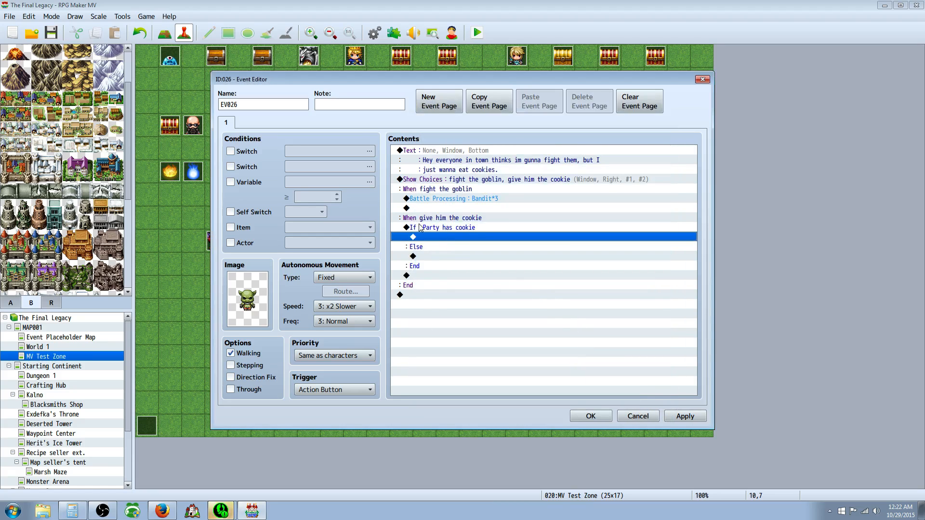
Add a Change Items command to the cookie condition's true branch that decreases cookie by 1.
{"action": "right_click", "coordinate": [431, 238]}
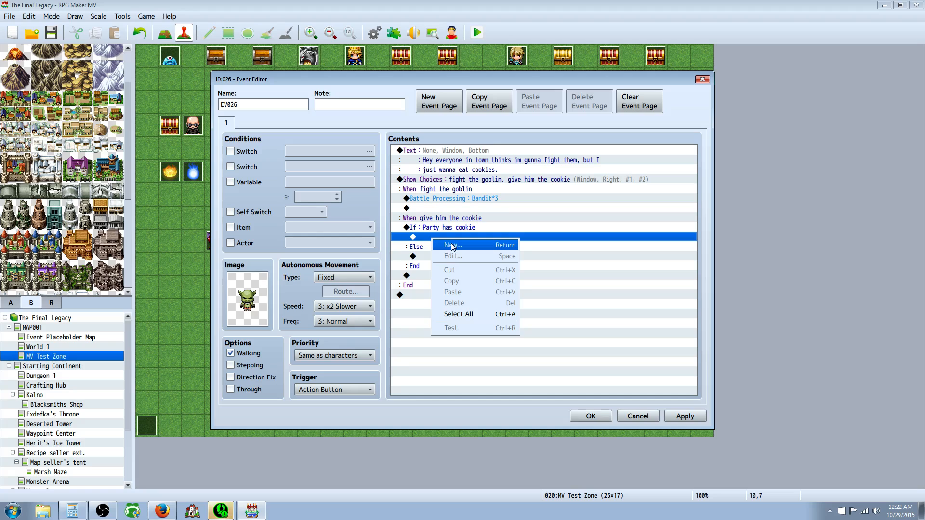
{"action": "left_click", "coordinate": [464, 247]}
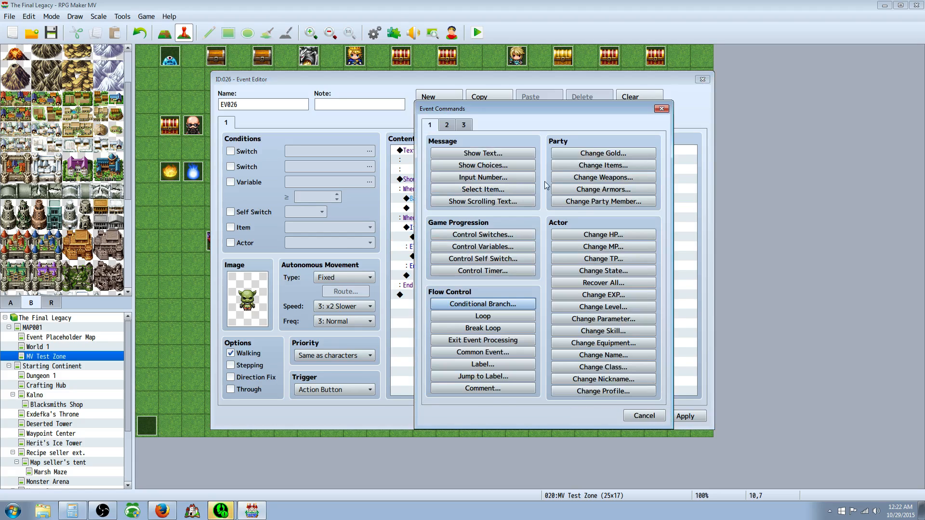
{"action": "left_click", "coordinate": [597, 166]}
{"action": "left_click", "coordinate": [553, 226]}
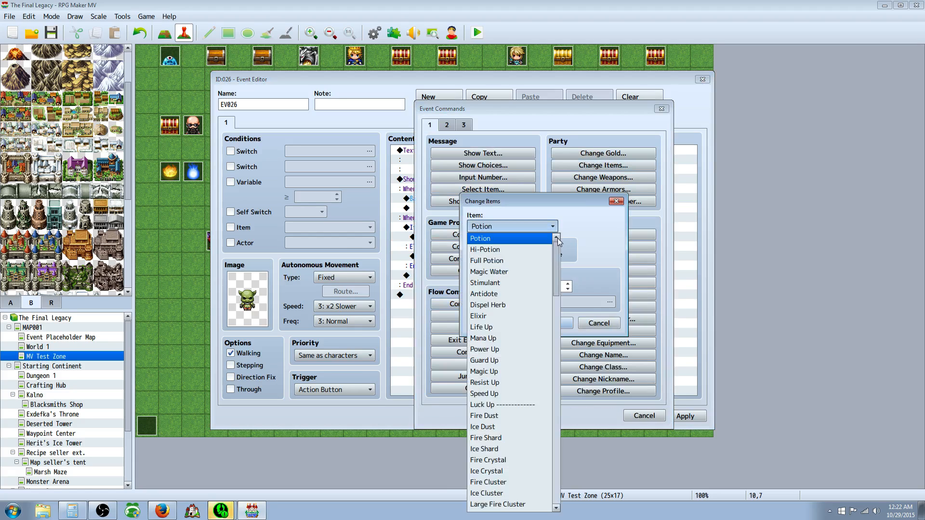
{"action": "left_click_drag", "start_coordinate": [557, 246], "coordinate": [555, 475]}
{"action": "left_click", "coordinate": [525, 506]}
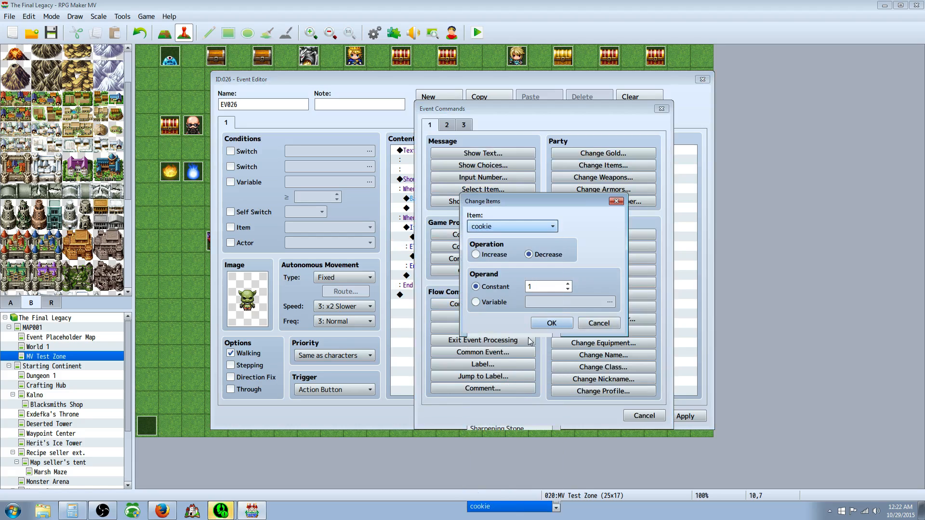
{"action": "left_click", "coordinate": [550, 323]}
Add a Show Text command to the Else branch with the message "Hey you no has cookie".
{"action": "left_click", "coordinate": [432, 264]}
{"action": "right_click", "coordinate": [432, 265]}
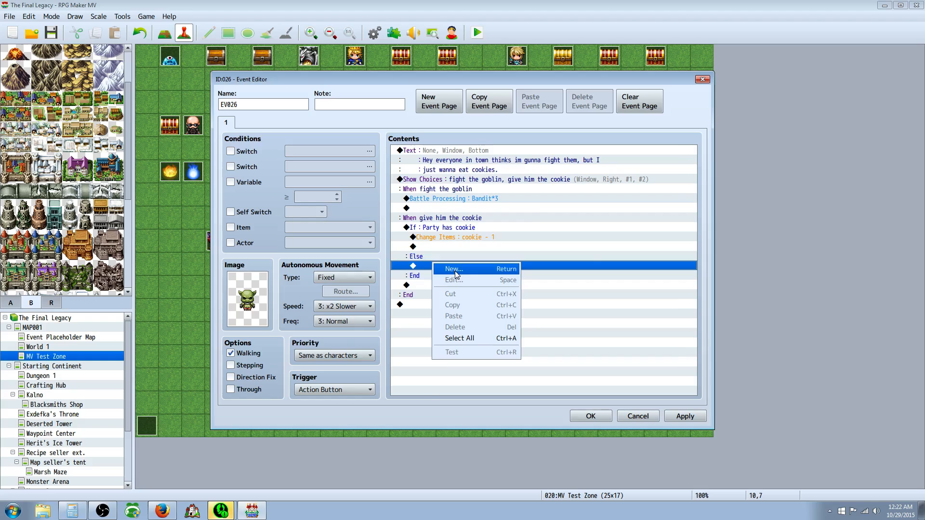
{"action": "left_click", "coordinate": [454, 269]}
{"action": "left_click", "coordinate": [483, 153]}
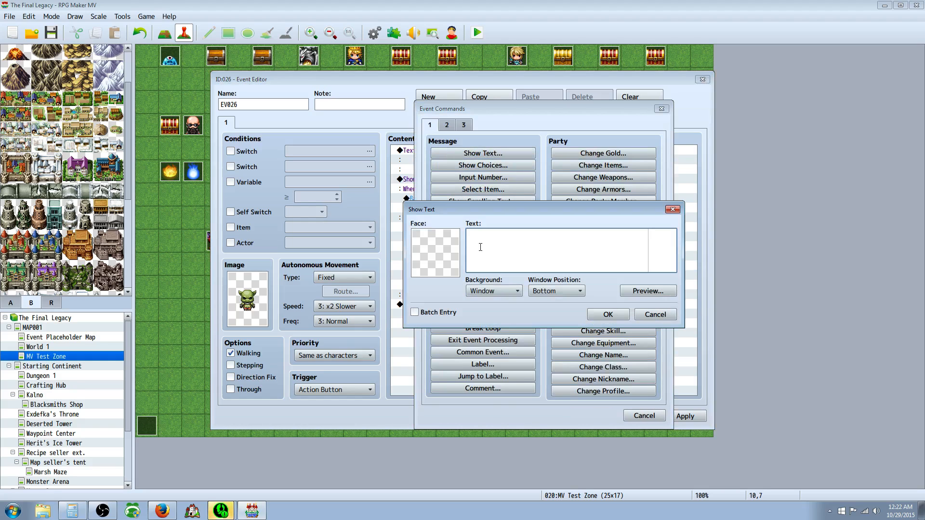
{"action": "type", "text": "Hey you no has cookie"}
{"action": "left_click", "coordinate": [606, 314]}
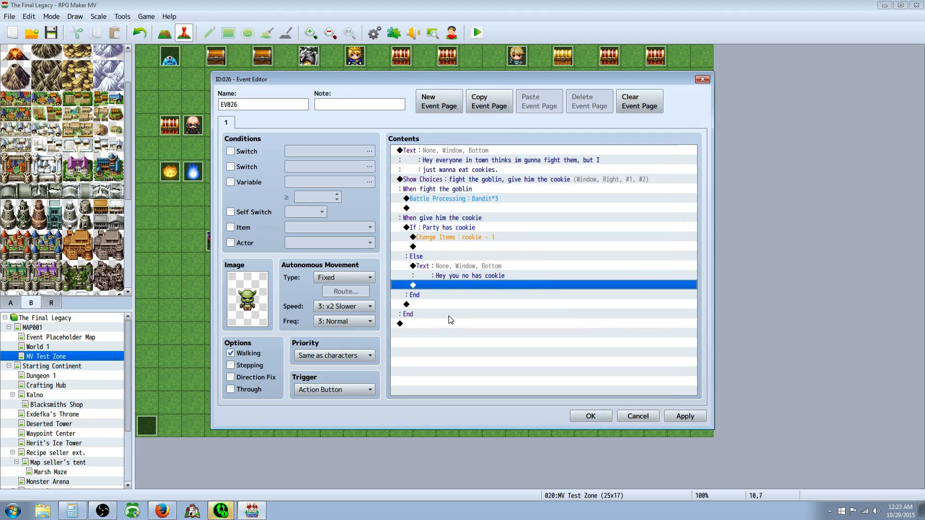
{"action": "left_click", "coordinate": [436, 323]}
{"action": "left_click", "coordinate": [443, 256]}
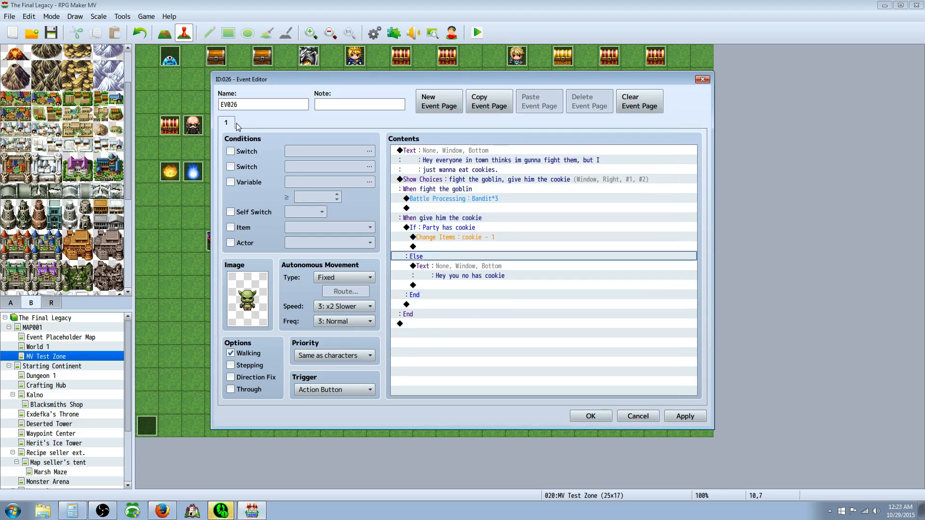
Add a second page to the goblin event and give it the white-haired, angel-like character image.
{"action": "left_click", "coordinate": [429, 107]}
{"action": "double_click", "coordinate": [265, 276]}
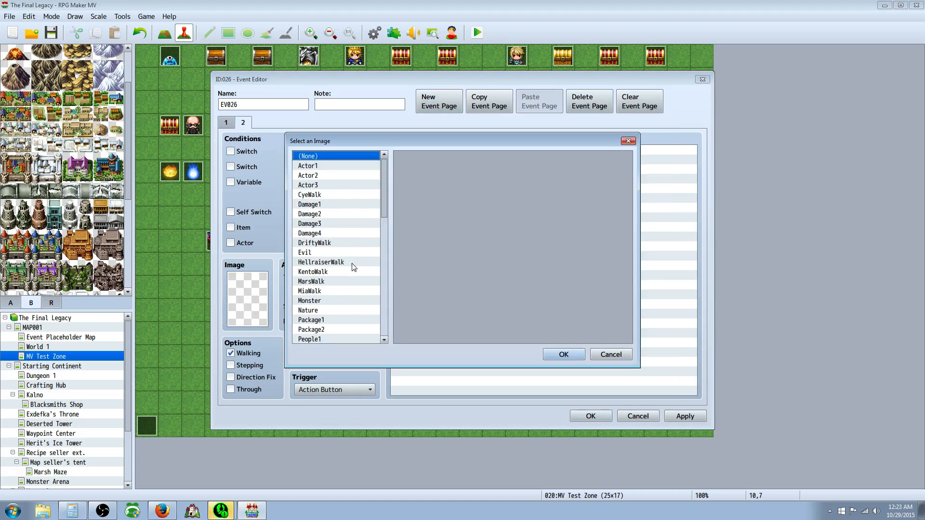
{"action": "left_click", "coordinate": [335, 301]}
{"action": "left_click", "coordinate": [334, 320]}
{"action": "left_click", "coordinate": [335, 311]}
{"action": "left_click", "coordinate": [333, 253]}
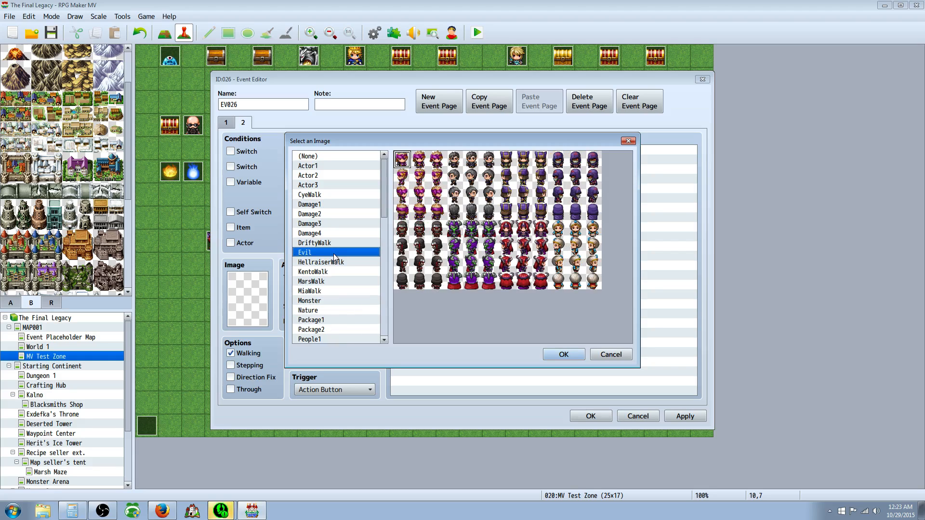
{"action": "left_click", "coordinate": [336, 317]}
{"action": "double_click", "coordinate": [472, 159]}
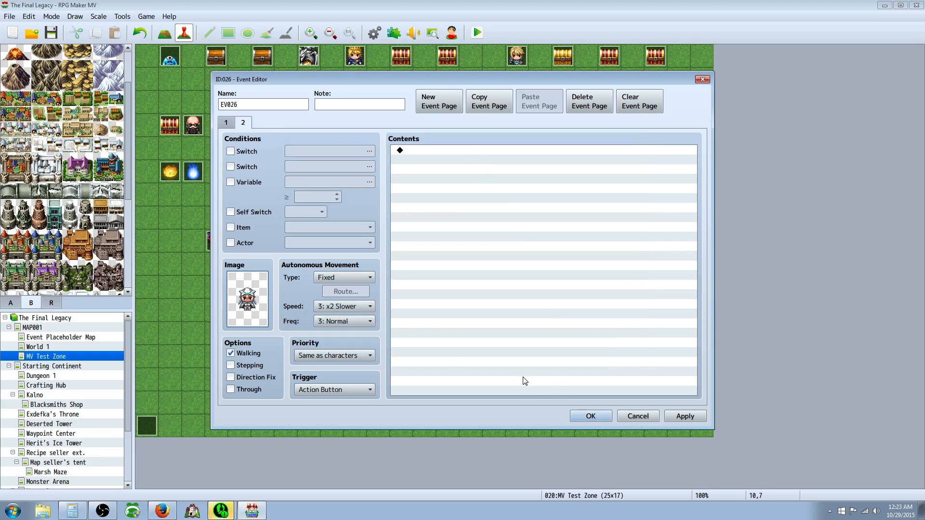
On the first page, add a Control Self Switch command turning A ON after the cookie is removed.
{"action": "left_click", "coordinate": [226, 123]}
{"action": "left_click", "coordinate": [443, 247]}
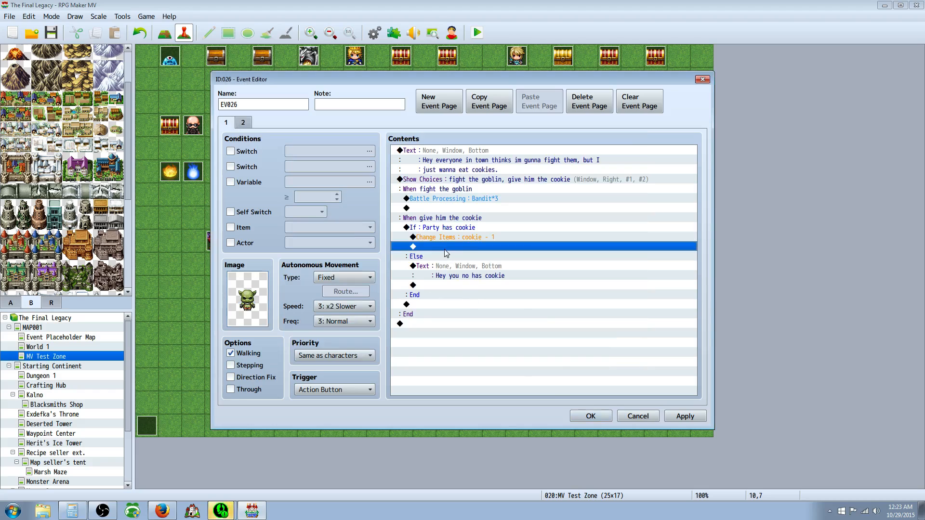
{"action": "right_click", "coordinate": [443, 247]}
{"action": "left_click", "coordinate": [469, 251]}
{"action": "left_click", "coordinate": [483, 259]}
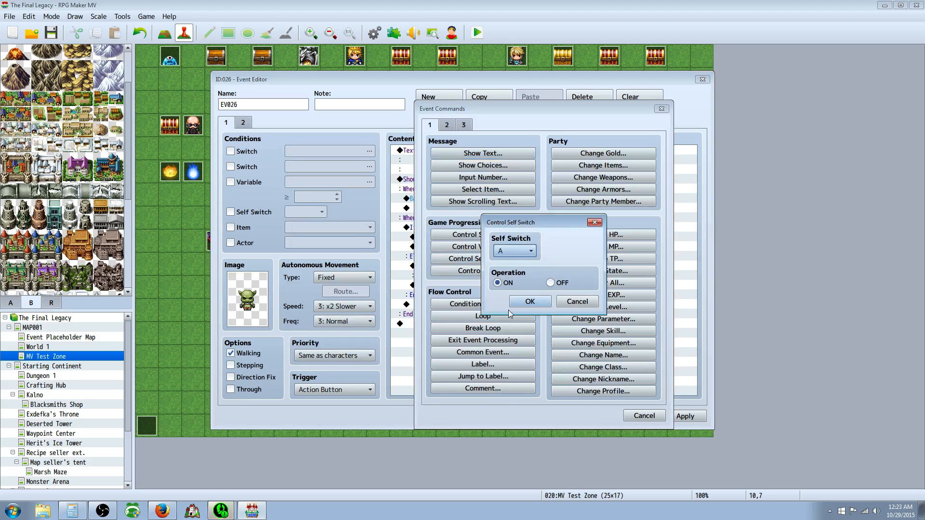
{"action": "left_click", "coordinate": [528, 303]}
{"action": "right_click", "coordinate": [451, 295]}
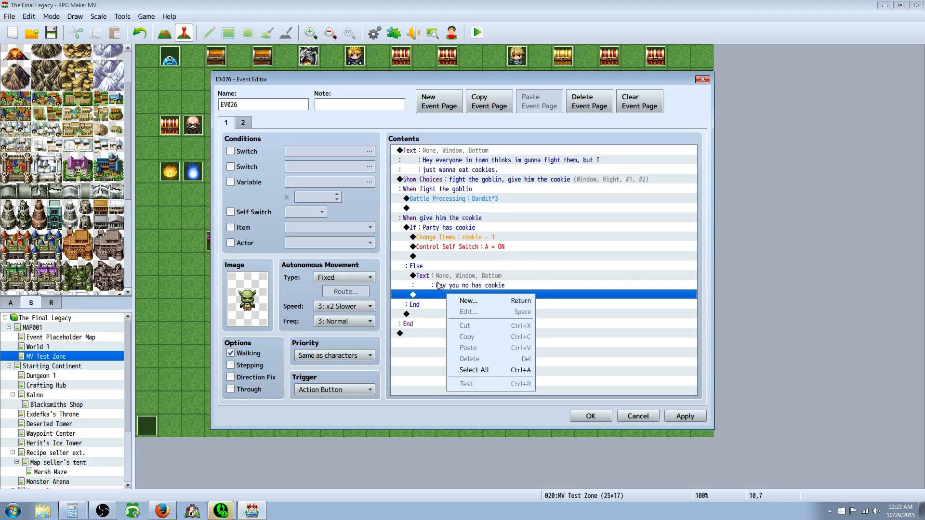
{"action": "left_click", "coordinate": [440, 285]}
{"action": "left_click", "coordinate": [456, 296]}
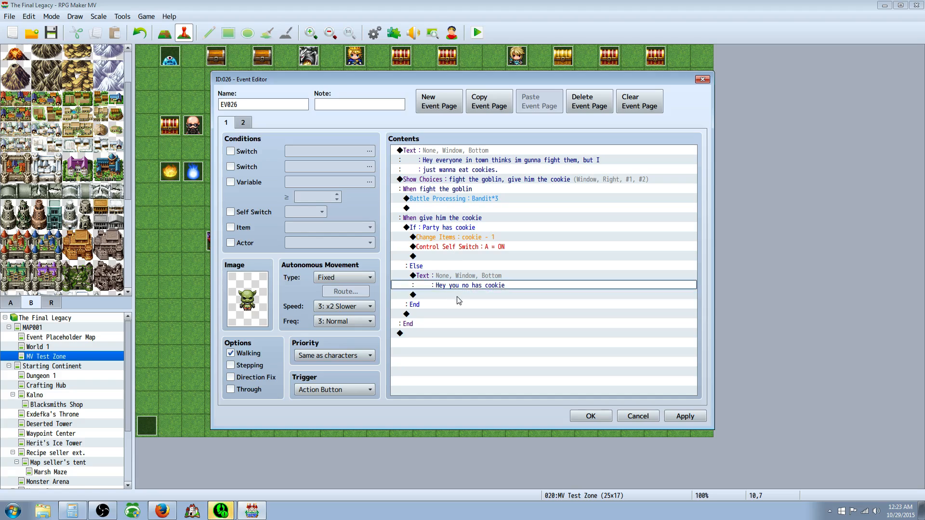
{"action": "left_click", "coordinate": [460, 275]}
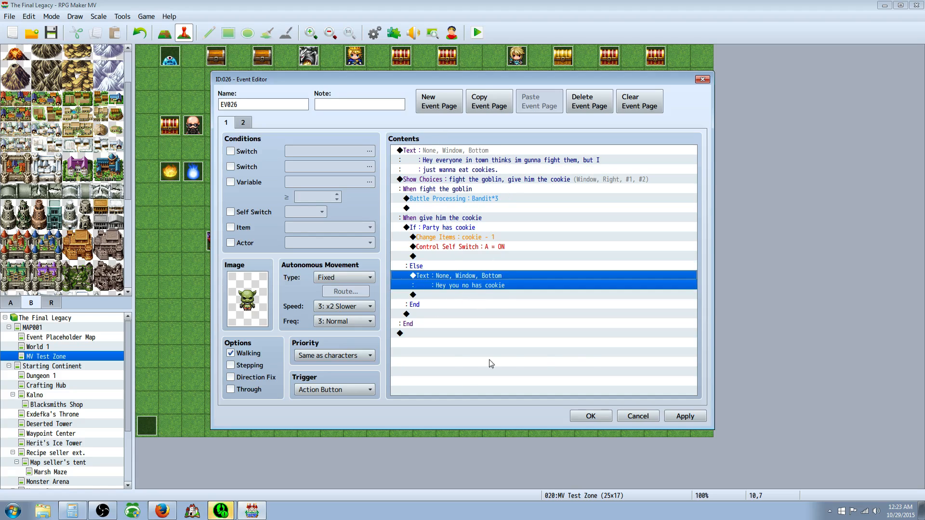
{"action": "left_click", "coordinate": [440, 247]}
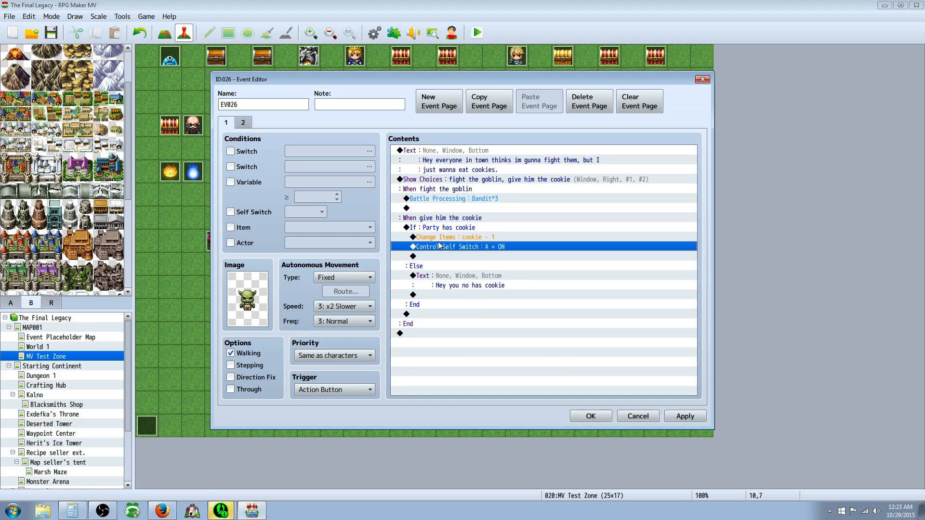
Make the goblin event's second page require Self Switch A.
{"action": "left_click", "coordinate": [243, 122]}
{"action": "right_click", "coordinate": [417, 152]}
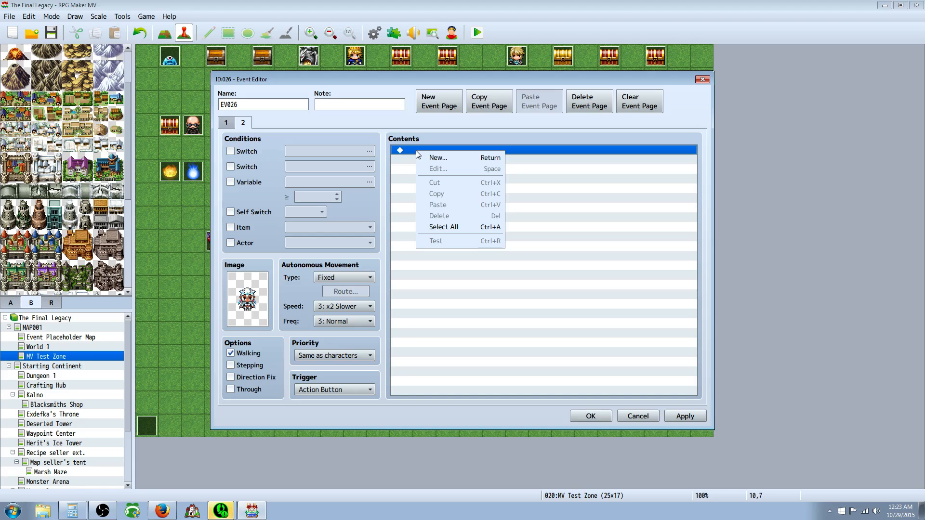
{"action": "left_click", "coordinate": [236, 214]}
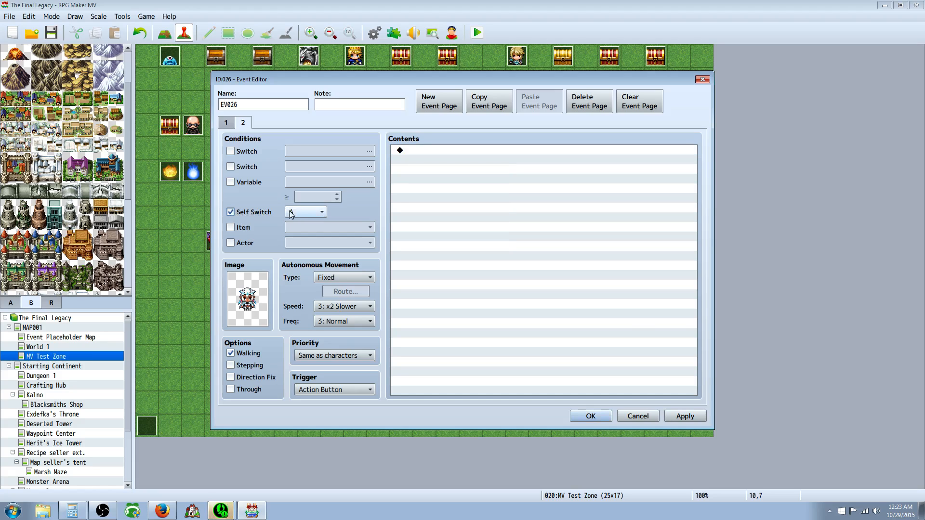
{"action": "left_click", "coordinate": [225, 124]}
{"action": "left_click", "coordinate": [448, 248]}
{"action": "left_click", "coordinate": [243, 122]}
Add second-page text "Thank you, im actually an angel, or something like that." with "Here take this for your kindness" on the second line.
{"action": "right_click", "coordinate": [432, 153]}
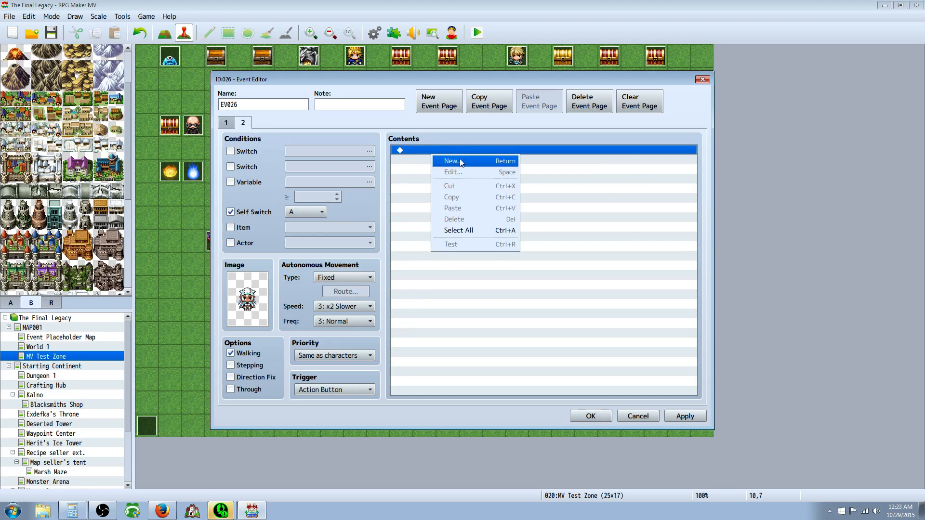
{"action": "left_click", "coordinate": [460, 161]}
{"action": "left_click", "coordinate": [478, 152]}
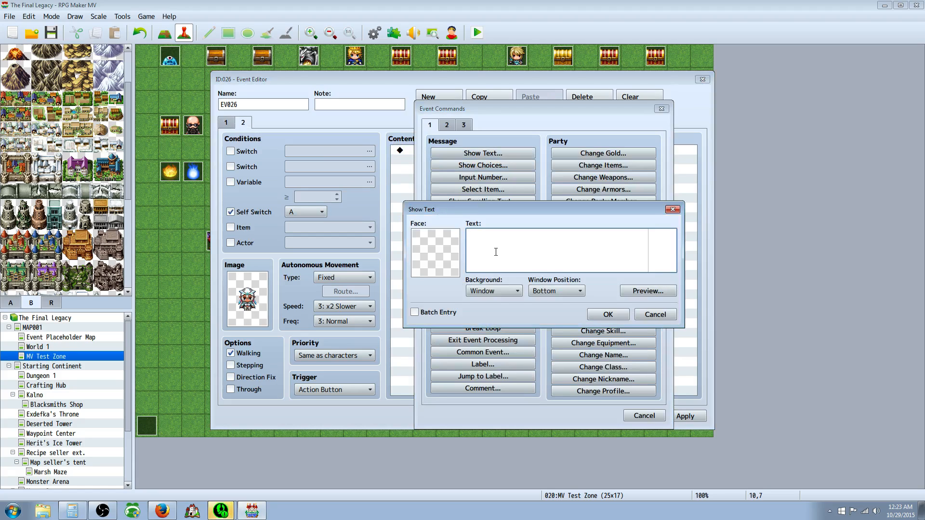
{"action": "type", "text": "Thank you, im actually an angel, or "}
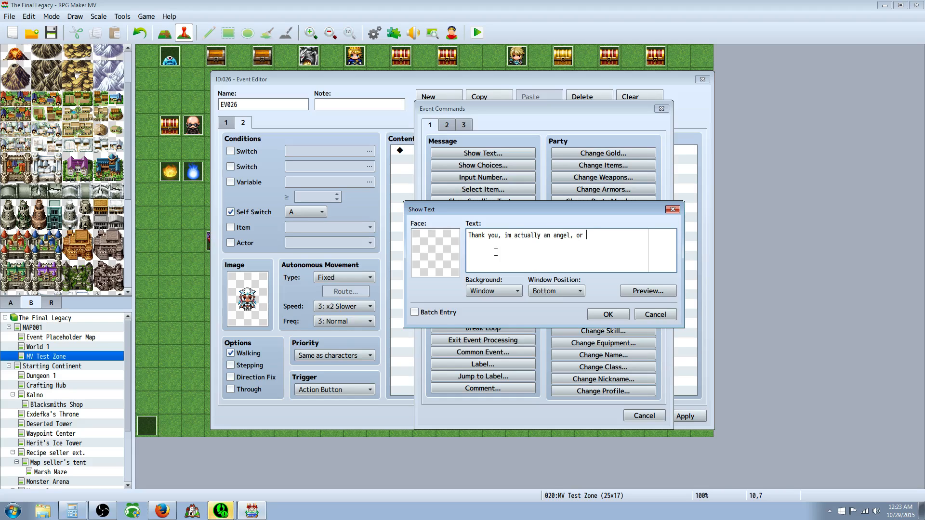
{"action": "type", "text": "something like that. "}
{"action": "type", "text": "Her"}
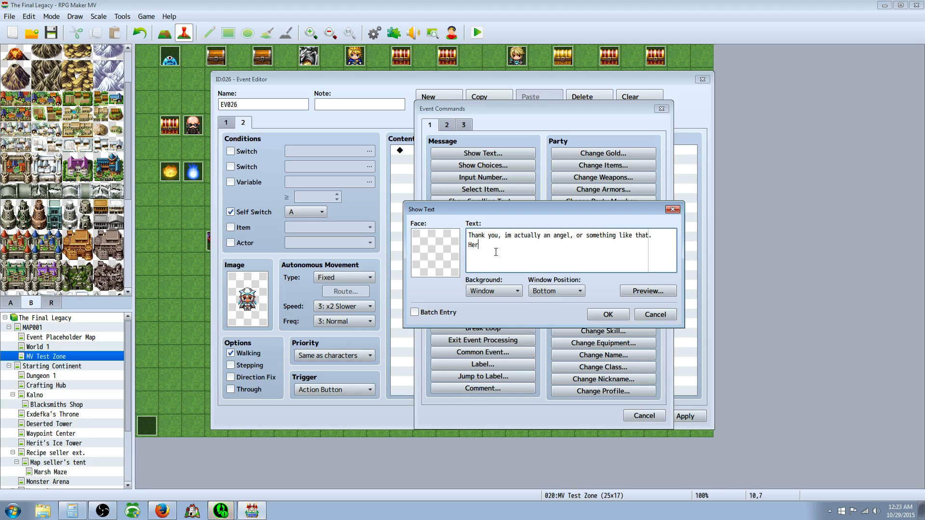
{"action": "type", "text": "e take this gfo"}
{"action": "key", "text": "BackSpace"}
{"action": "key", "text": "BackSpace"}
{"action": "type", "text": "r kindne"}
{"action": "left_click", "coordinate": [590, 322]}
Add a Change Gold command increasing gold by 9999999 after the angel's message, and save the event.
{"action": "right_click", "coordinate": [429, 179]}
{"action": "left_click", "coordinate": [451, 184]}
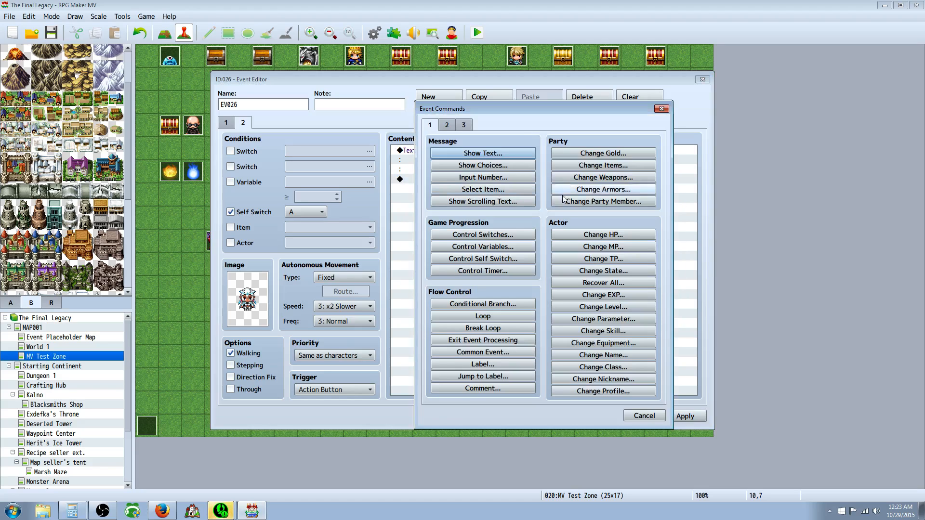
{"action": "left_click", "coordinate": [602, 154]}
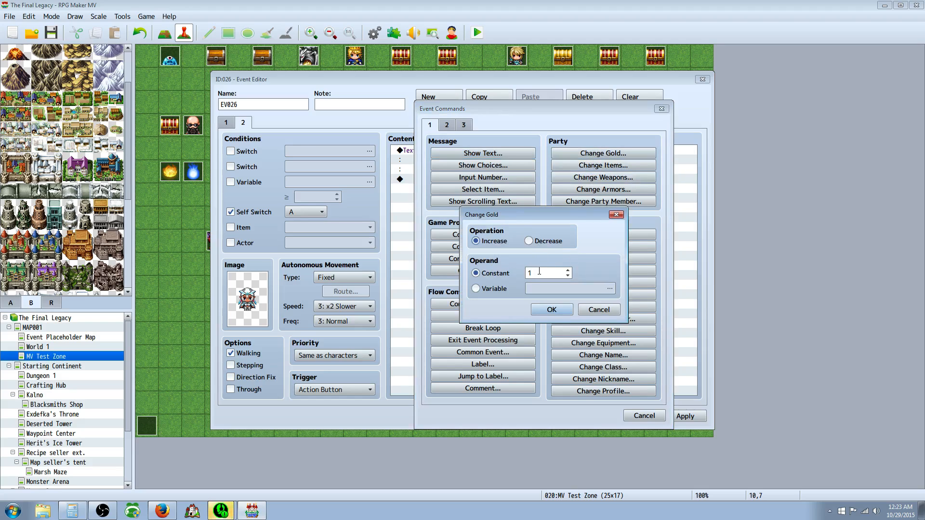
{"action": "double_click", "coordinate": [540, 271]}
{"action": "type", "text": "9999999"}
{"action": "left_click", "coordinate": [552, 309]}
{"action": "left_click", "coordinate": [679, 417]}
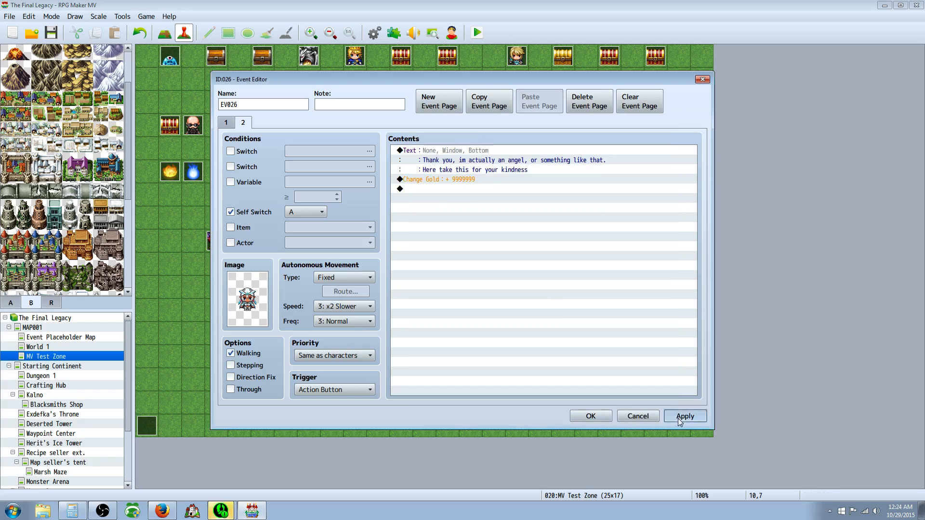
{"action": "left_click", "coordinate": [591, 416]}
Create a new event without an image on the empty grass tile at 6,10, previewing the CyeWalk character sheet before saving the event.
{"action": "left_click", "coordinate": [401, 219]}
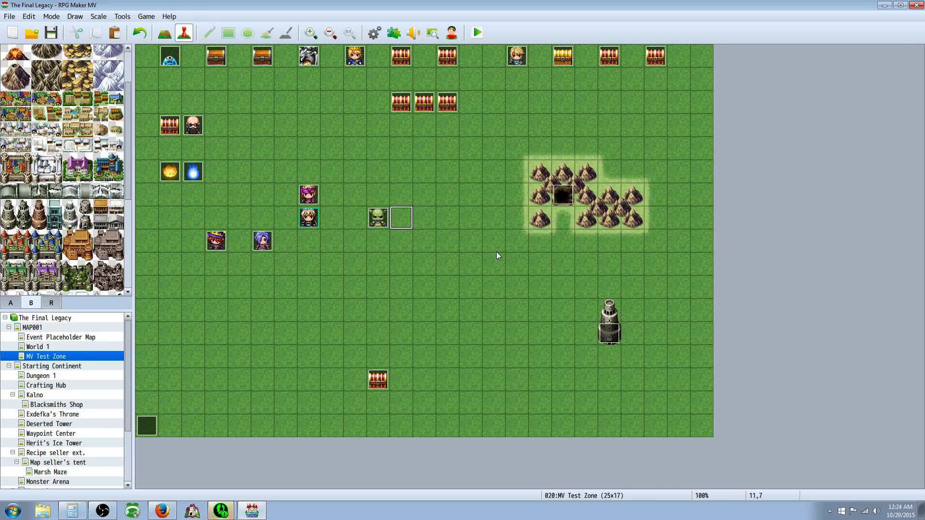
{"action": "left_click", "coordinate": [332, 263]}
{"action": "right_click", "coordinate": [289, 288]}
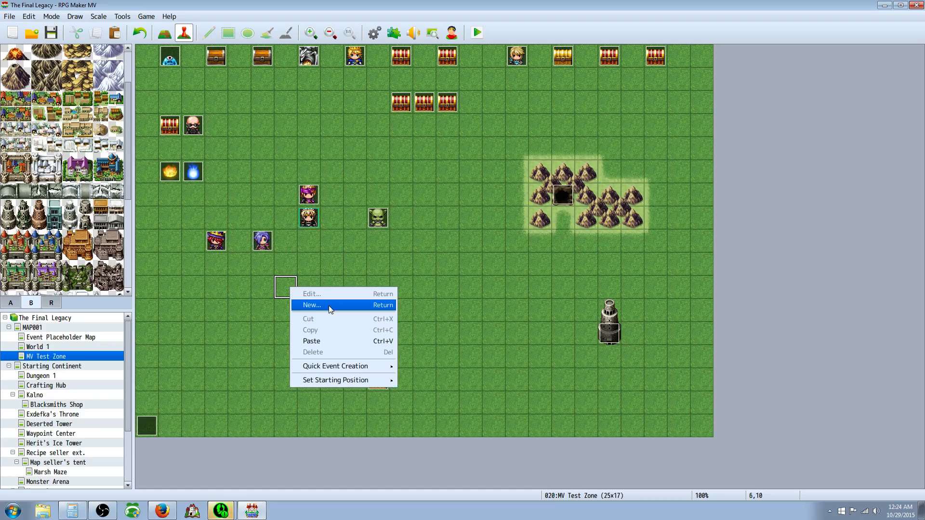
{"action": "left_click", "coordinate": [328, 305]}
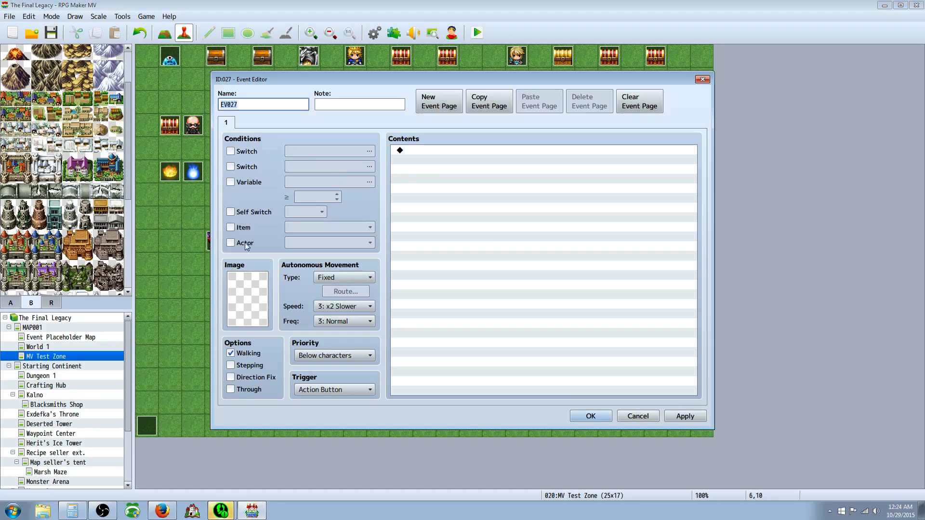
{"action": "double_click", "coordinate": [262, 295]}
{"action": "left_click", "coordinate": [311, 194]}
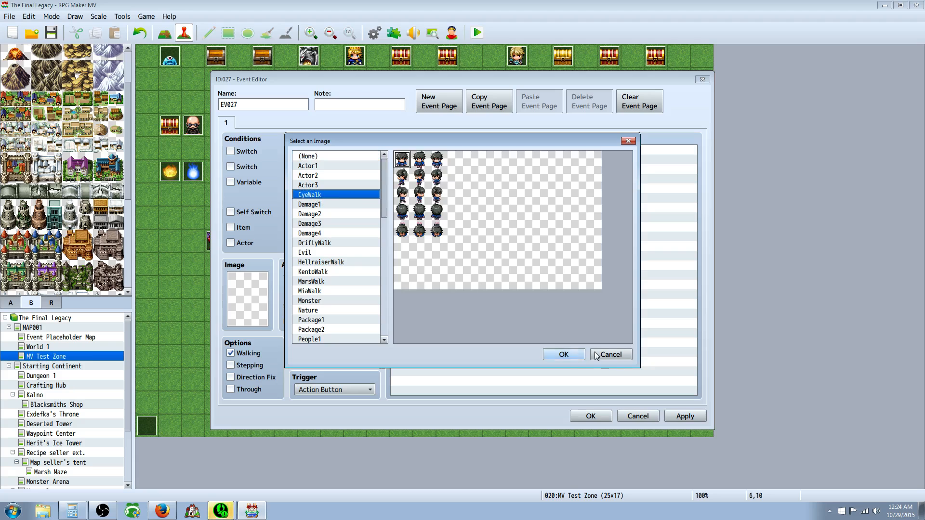
{"action": "left_click", "coordinate": [571, 355]}
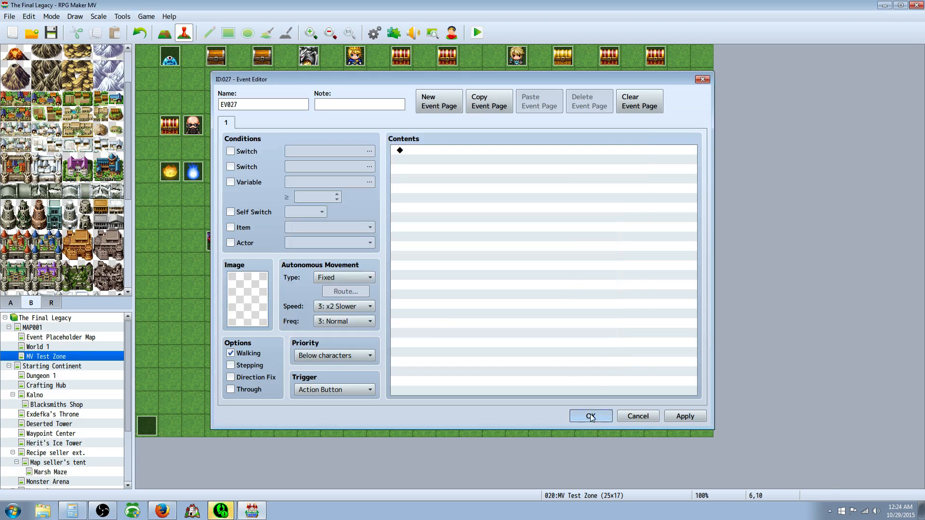
{"action": "left_click", "coordinate": [591, 417]}
Examine the YEP_MessageCore plugin's description and parameters in the Plugin Manager, leaving its settings as they are.
{"action": "left_click", "coordinate": [394, 33]}
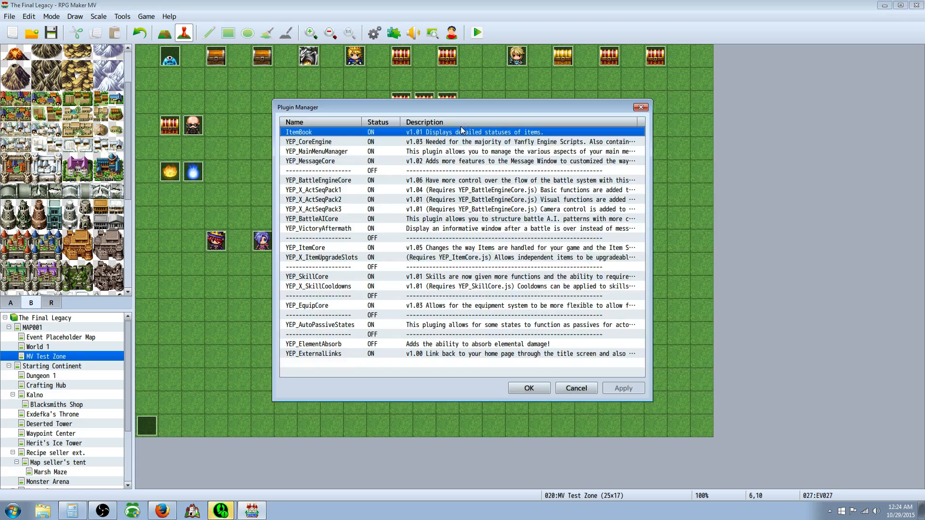
{"action": "double_click", "coordinate": [354, 160]}
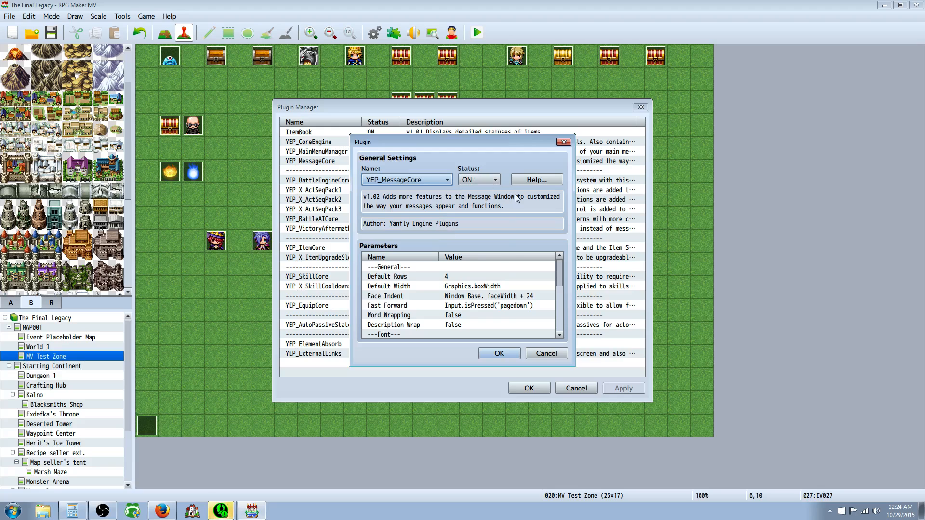
{"action": "left_click", "coordinate": [508, 353]}
{"action": "left_click", "coordinate": [525, 388]}
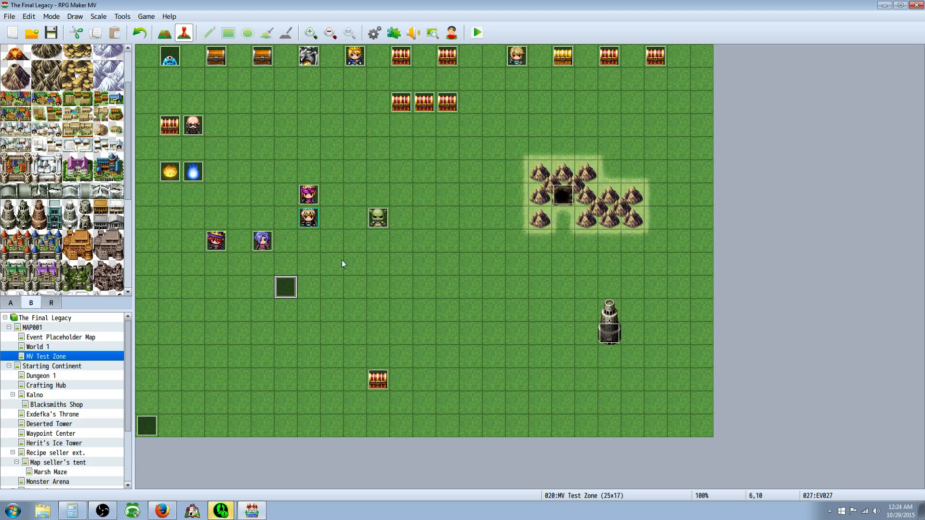
Open the blank event EV027 on the map and set its image to the purple bat from the Monster character sheet.
{"action": "double_click", "coordinate": [296, 284]}
{"action": "right_click", "coordinate": [411, 150]}
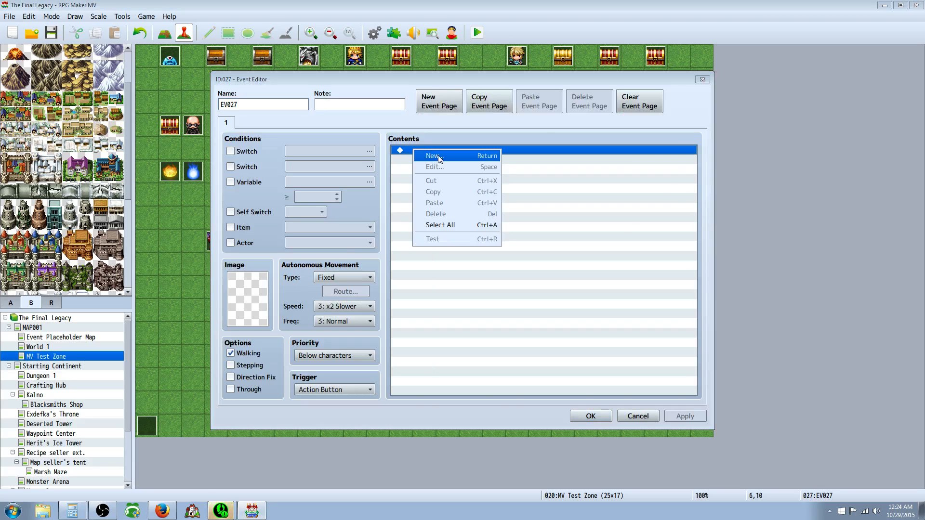
{"action": "left_click", "coordinate": [436, 155]}
{"action": "left_click", "coordinate": [638, 417]}
{"action": "double_click", "coordinate": [252, 312]}
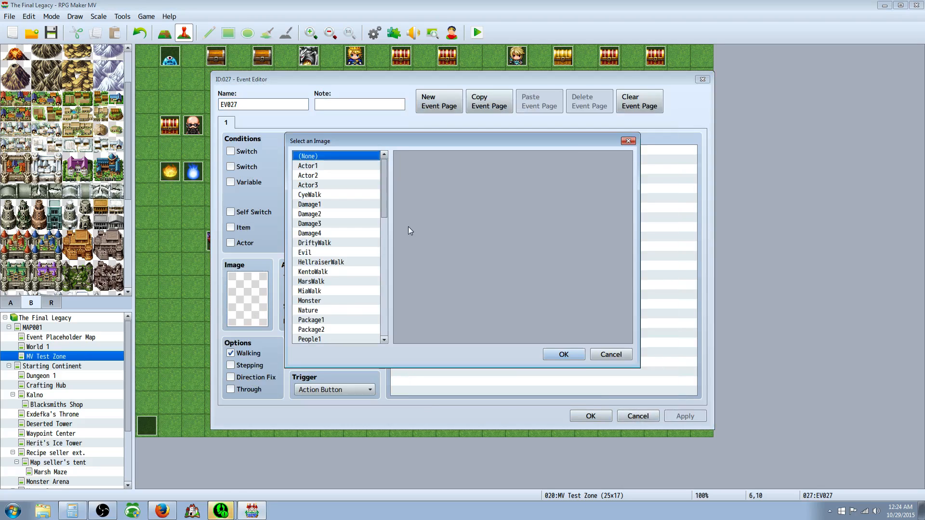
{"action": "left_click", "coordinate": [338, 252]}
{"action": "left_click", "coordinate": [346, 301]}
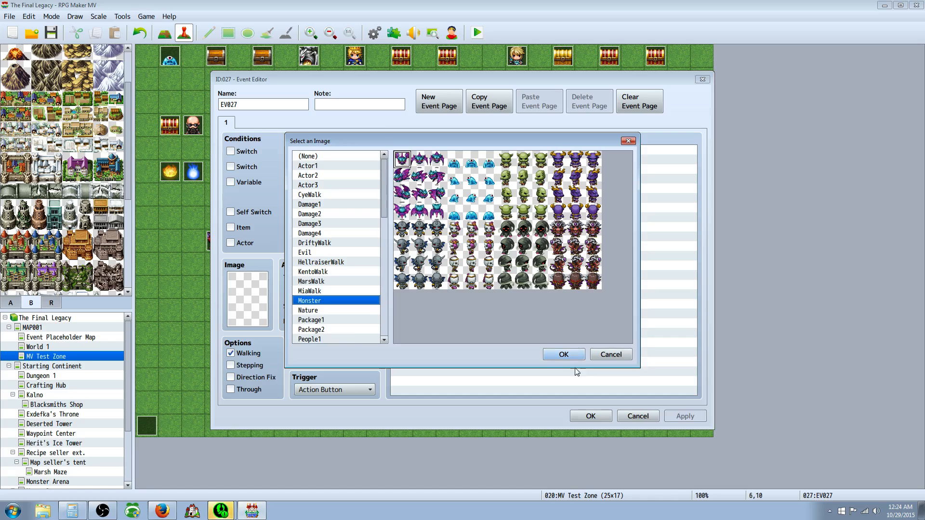
{"action": "left_click", "coordinate": [564, 355]}
Add a Show Text command reading "ekkkkkwkwkwdi1 \. eek \. ek \. eeeekkkkkek", with second line "\| aspdokasdopaskpdokaspodkapsokdpaoskdopksd".
{"action": "right_click", "coordinate": [404, 151]}
{"action": "left_click", "coordinate": [436, 154]}
{"action": "left_click", "coordinate": [472, 153]}
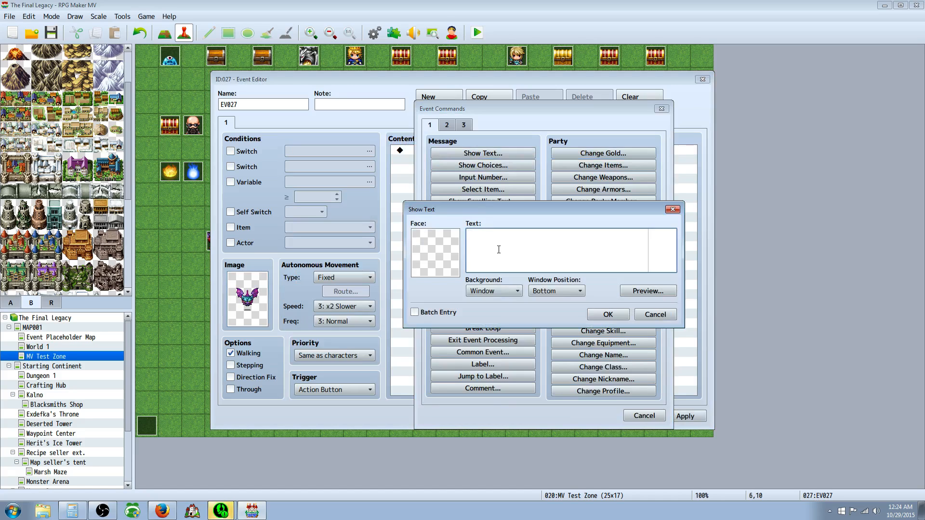
{"action": "type", "text": "ewww!"}
{"action": "key", "text": "BackSpace"}
{"action": "key", "text": "BackSpace"}
{"action": "type", "text": "kkkkkwkwkwdi"}
{"action": "type", "text": "eeekkkkkek \\"}
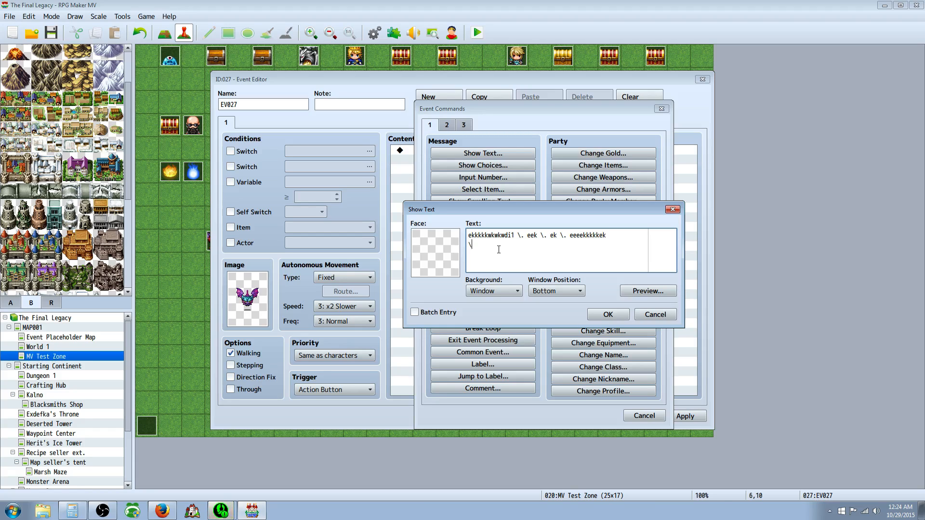
{"action": "type", "text": "| aspdokasdopaskpdokaspodkapsokdpaoskdopksd"}
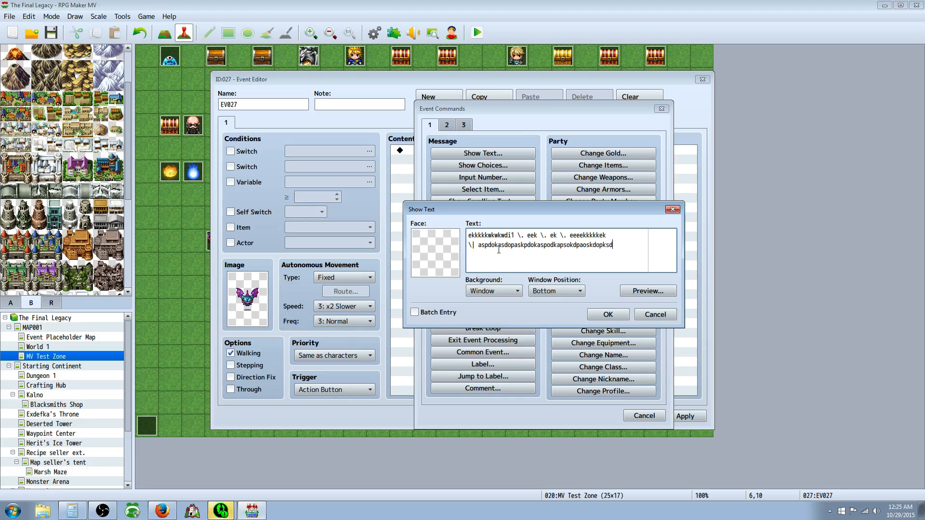
Break the message's second line into "\| aspdok asdopaskpdokas odkapsokdpaos kdopksd" and save the event.
{"action": "left_click", "coordinate": [498, 251]}
{"action": "left_click_drag", "start_coordinate": [547, 247], "coordinate": [550, 247]}
{"action": "left_click", "coordinate": [593, 248]}
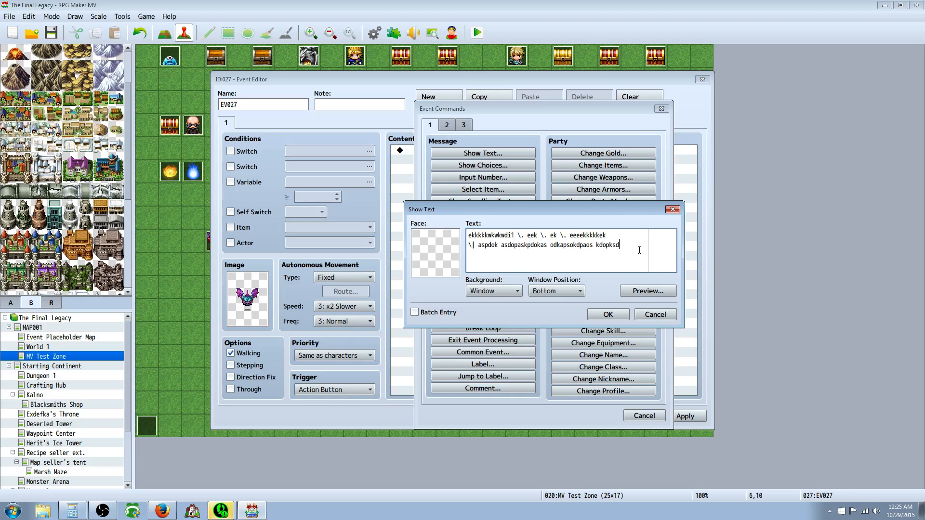
{"action": "left_click", "coordinate": [608, 315]}
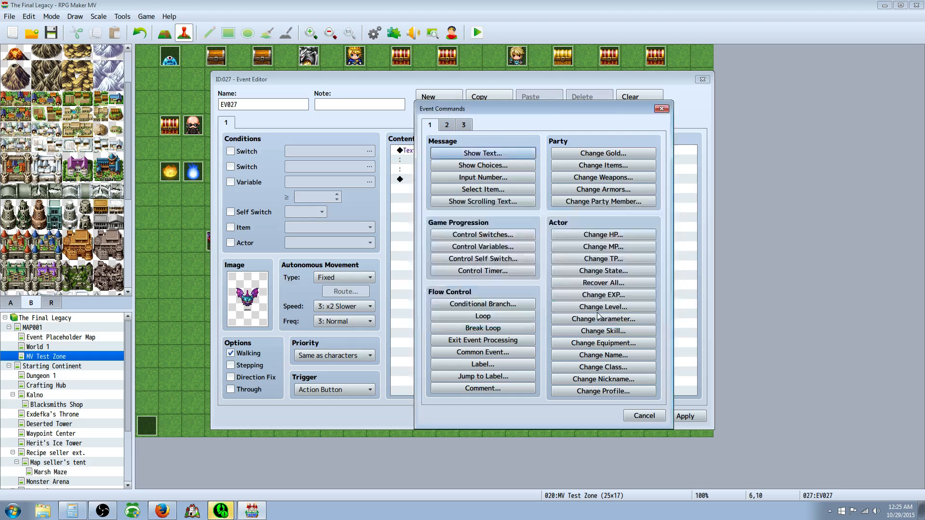
{"action": "left_click", "coordinate": [590, 417]}
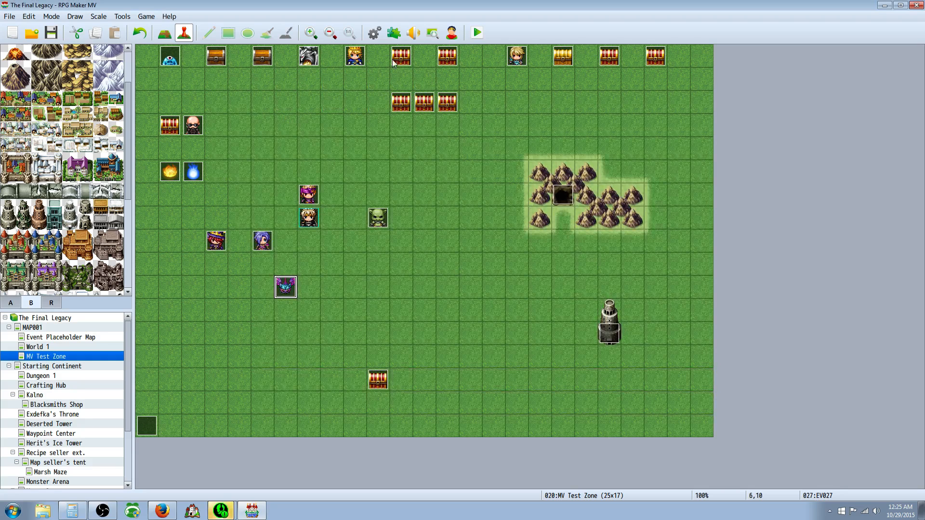
Examine the text codes list in the YEP_MessageCore plugin help, especially the \V[n] variable code, and close the plugin manager.
{"action": "left_click", "coordinate": [394, 32]}
{"action": "double_click", "coordinate": [346, 161]}
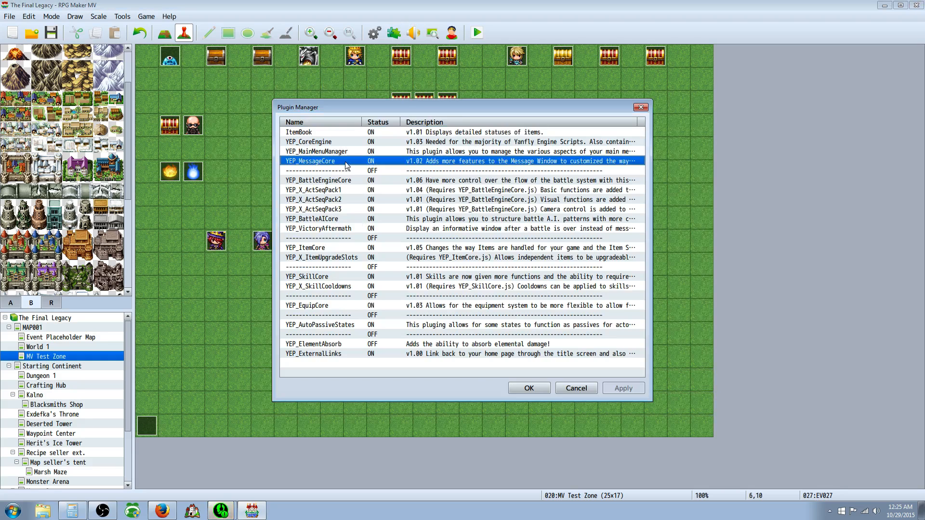
{"action": "left_click", "coordinate": [532, 180]}
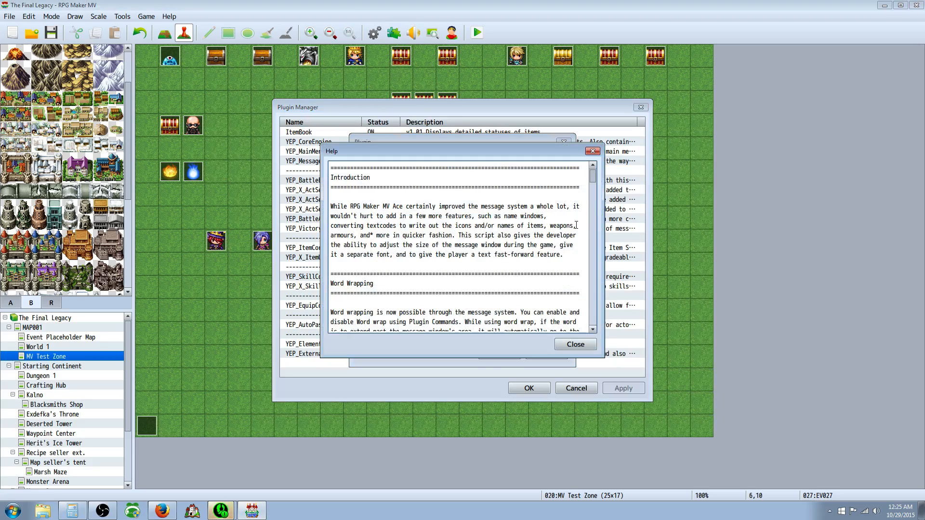
{"action": "left_click_drag", "start_coordinate": [593, 169], "coordinate": [593, 193]}
{"action": "scroll", "coordinate": [374, 247], "scroll_direction": "down", "scroll_amount": 3}
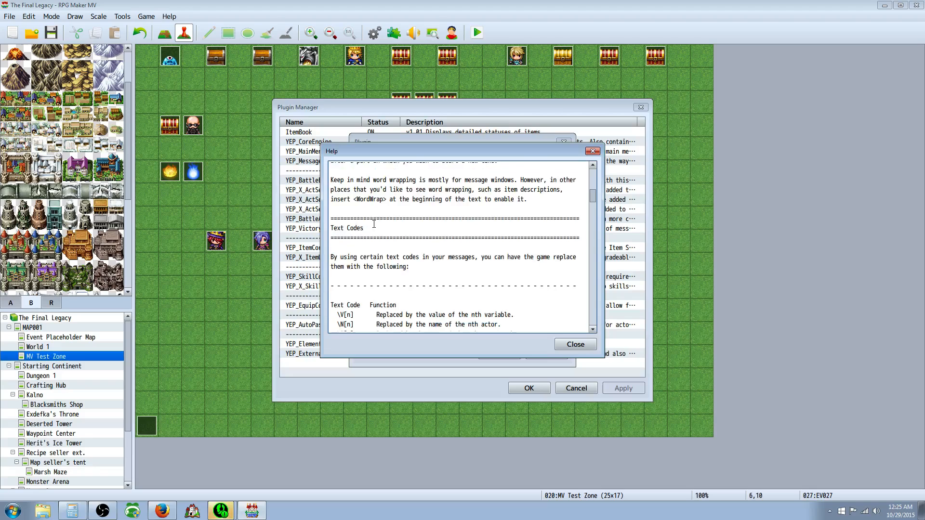
{"action": "scroll", "coordinate": [374, 247], "scroll_direction": "down", "scroll_amount": 2}
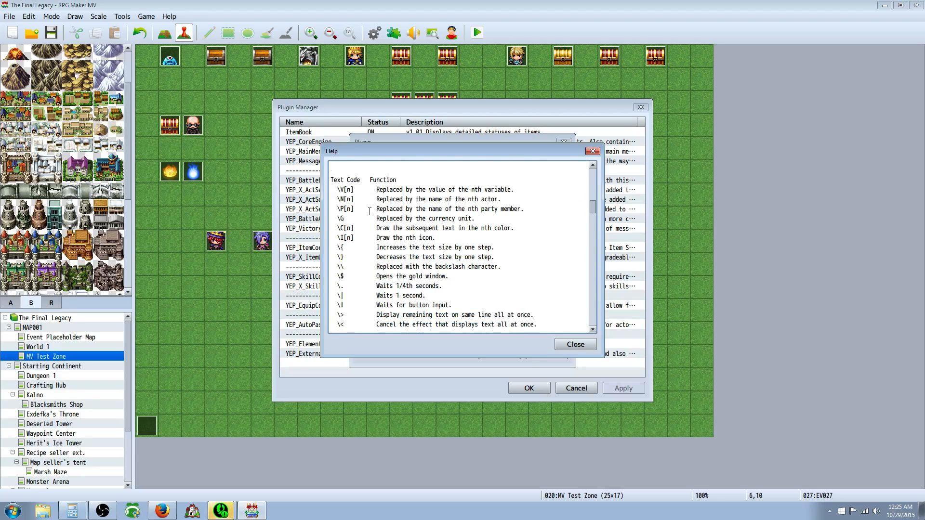
{"action": "left_click_drag", "start_coordinate": [399, 190], "coordinate": [505, 190]}
{"action": "left_click", "coordinate": [497, 190]}
{"action": "left_click", "coordinate": [506, 190]}
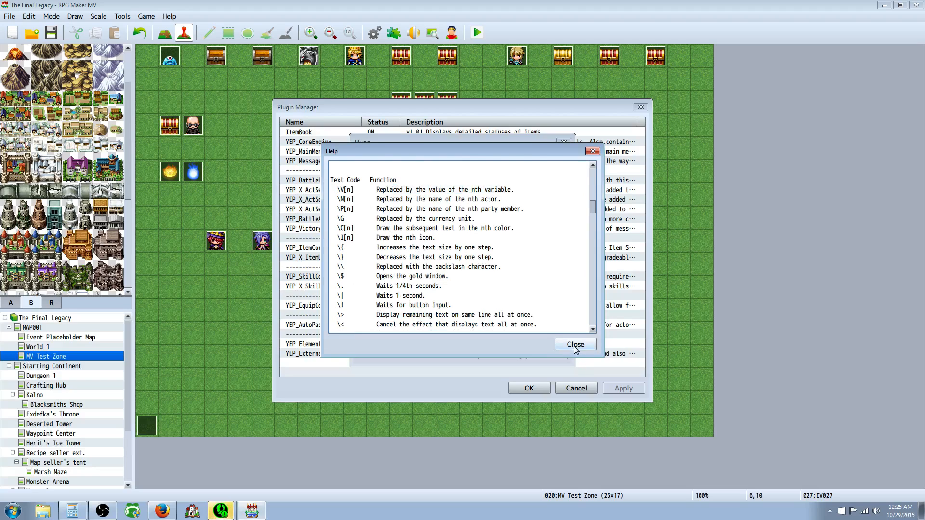
{"action": "left_click", "coordinate": [575, 346]}
{"action": "left_click", "coordinate": [517, 357]}
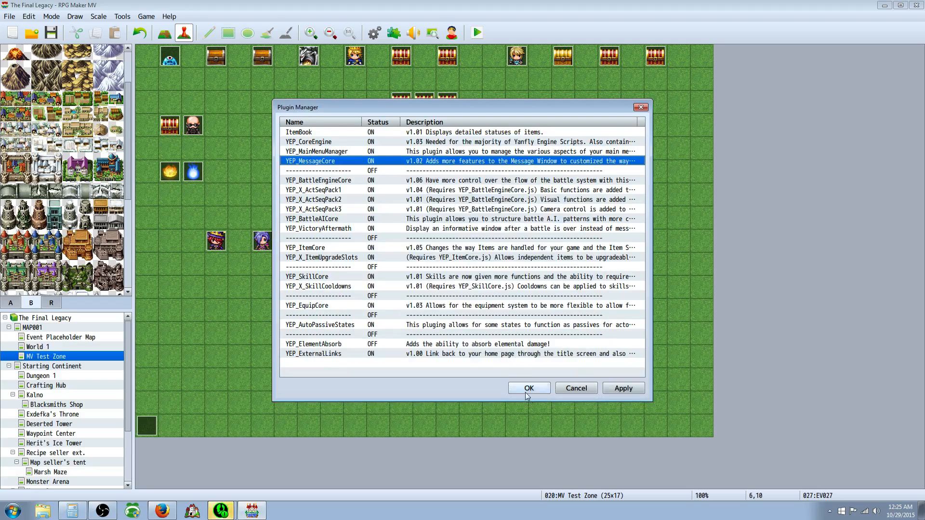
{"action": "left_click", "coordinate": [529, 388]}
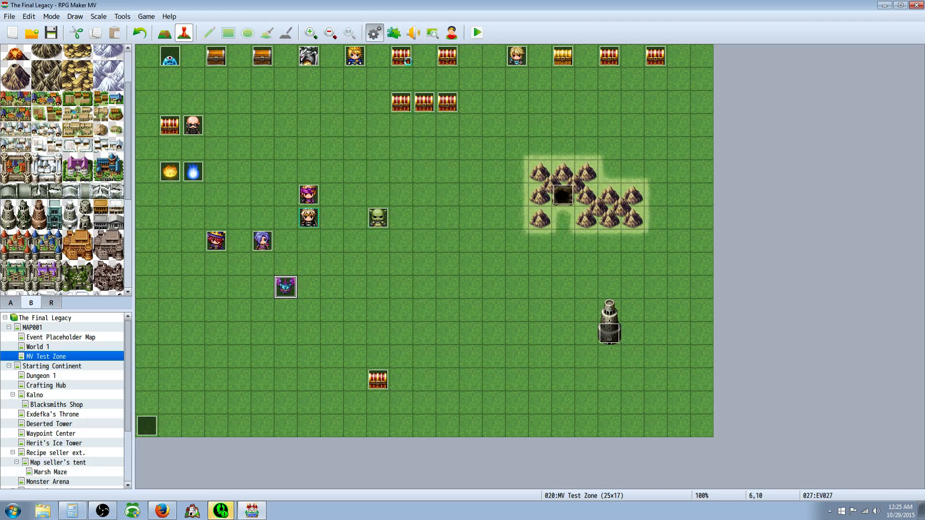
Inspect the Show Text command of the Check Skill common event in the database and preview its variable-code message.
{"action": "key", "text": "F9"}
{"action": "left_click", "coordinate": [218, 266]}
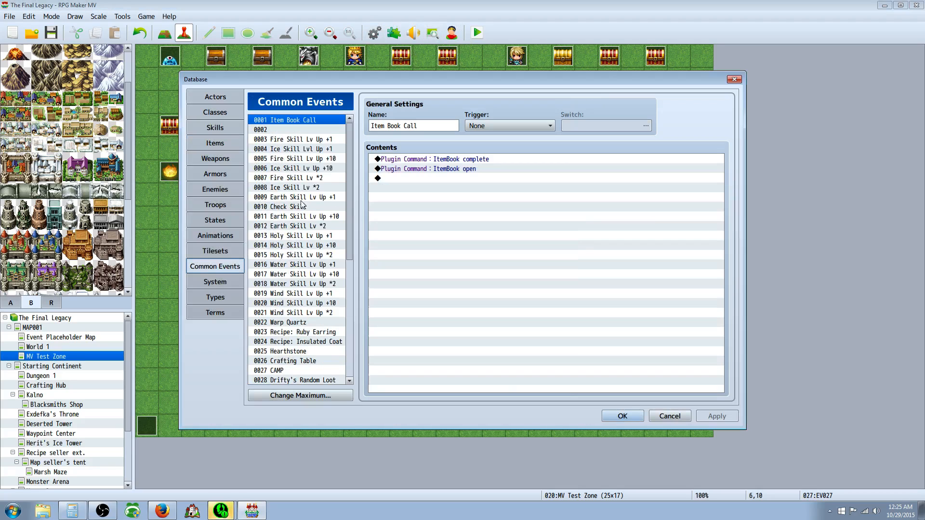
{"action": "left_click", "coordinate": [305, 207]}
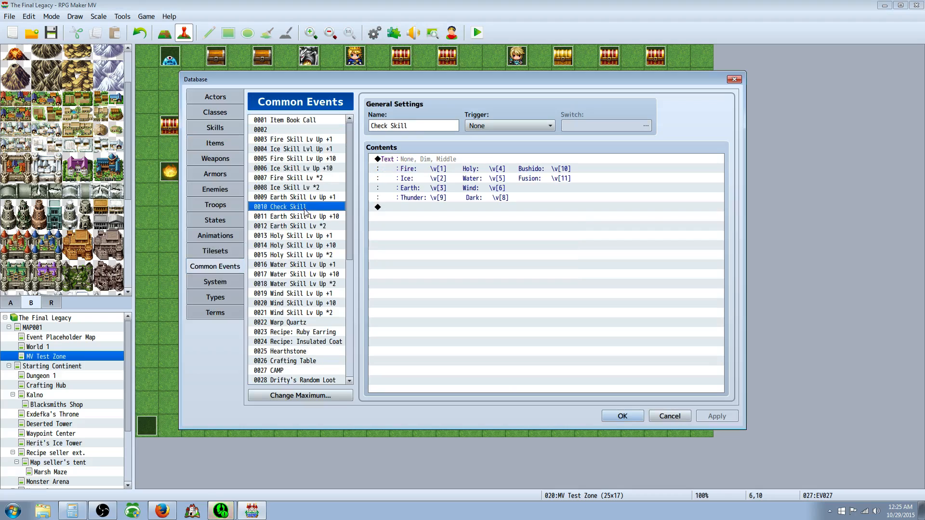
{"action": "right_click", "coordinate": [413, 170]}
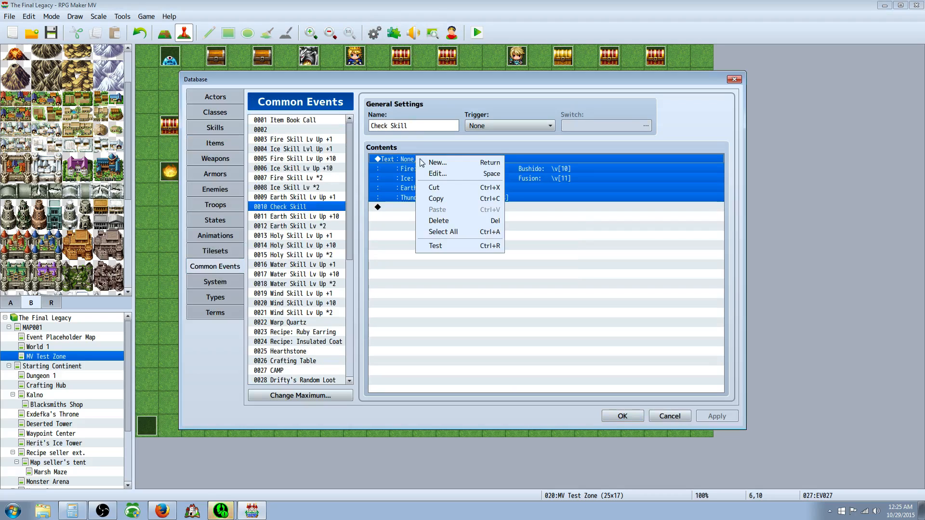
{"action": "left_click", "coordinate": [429, 172]}
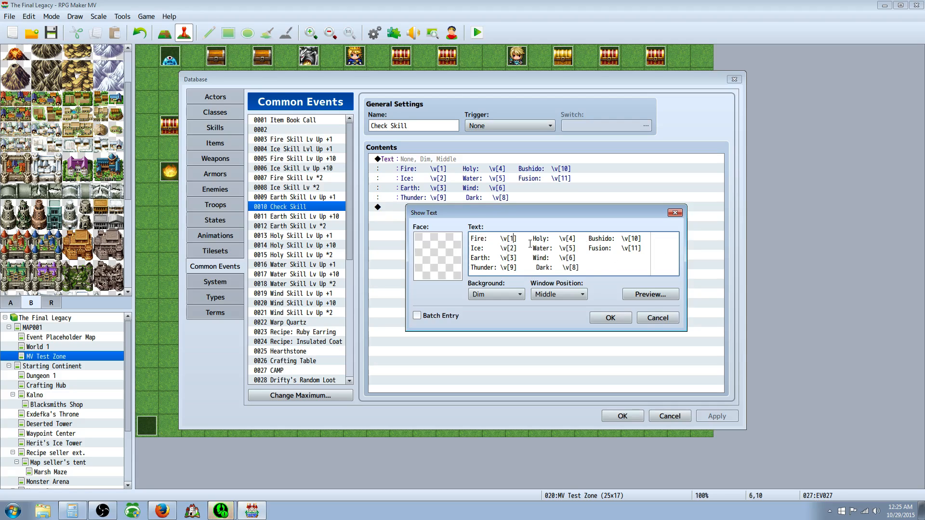
{"action": "left_click", "coordinate": [650, 293]}
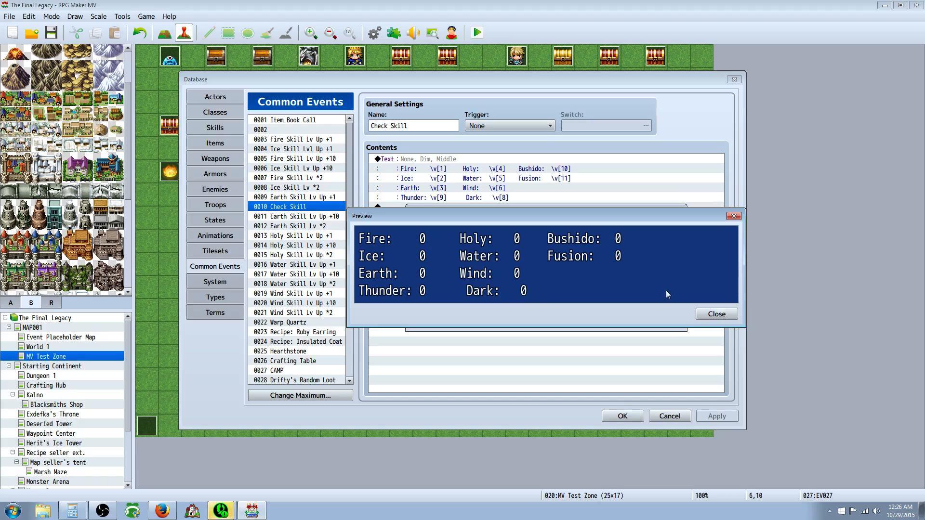
{"action": "left_click", "coordinate": [731, 315]}
{"action": "left_click", "coordinate": [610, 320]}
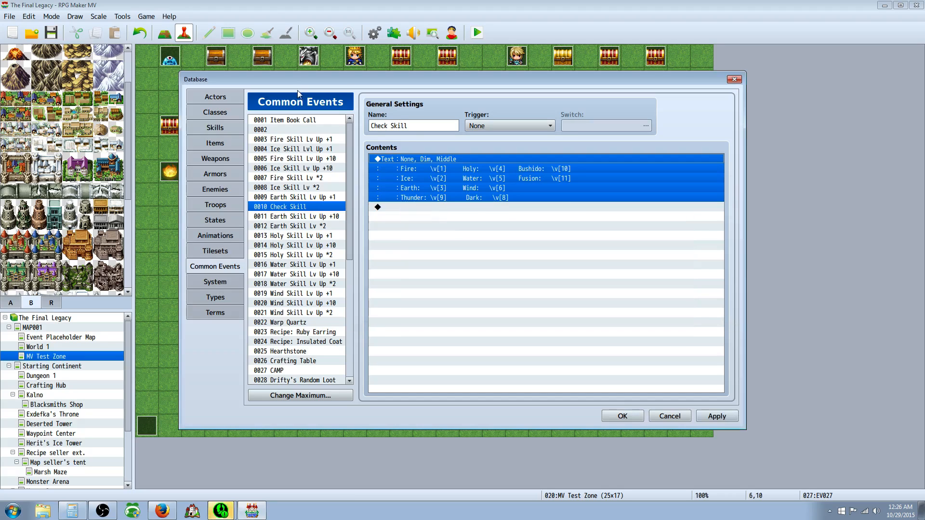
{"action": "left_click", "coordinate": [432, 188]}
{"action": "left_click", "coordinate": [438, 170]}
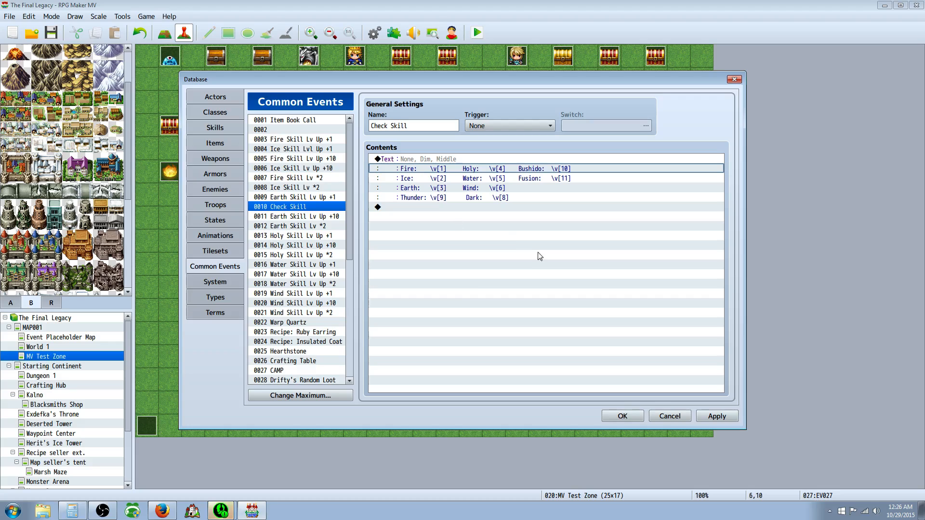
Examine the skill level variables and their ID numbers through a new Control Variables command, without adding it, and close the database.
{"action": "left_click", "coordinate": [413, 208]}
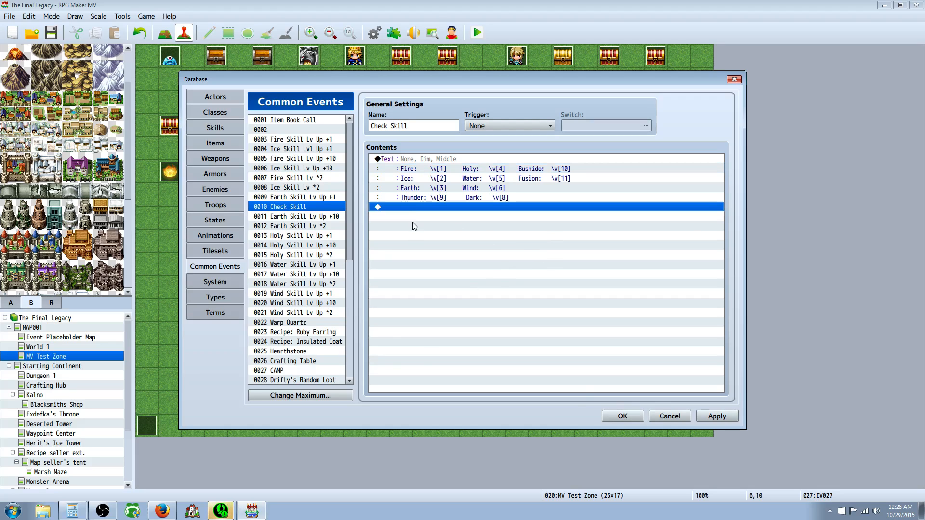
{"action": "right_click", "coordinate": [413, 212]}
{"action": "left_click", "coordinate": [432, 218]}
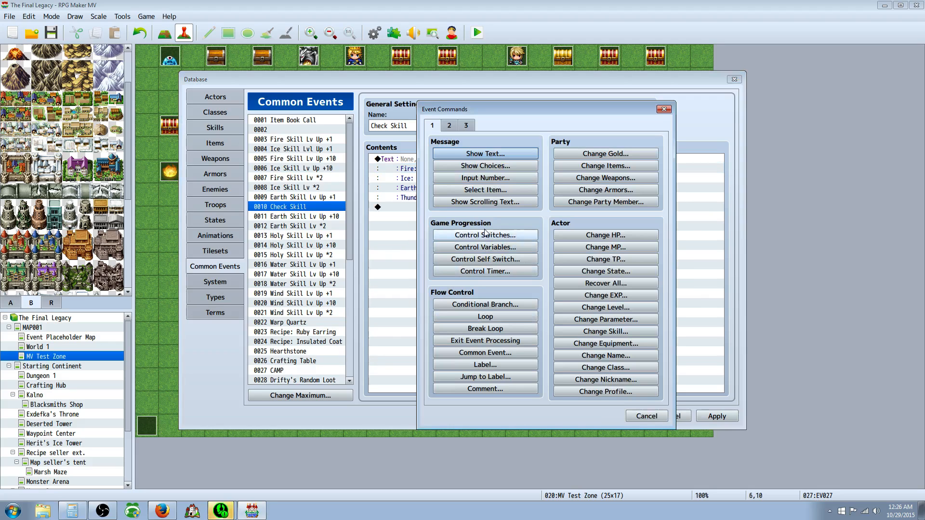
{"action": "left_click", "coordinate": [484, 248]}
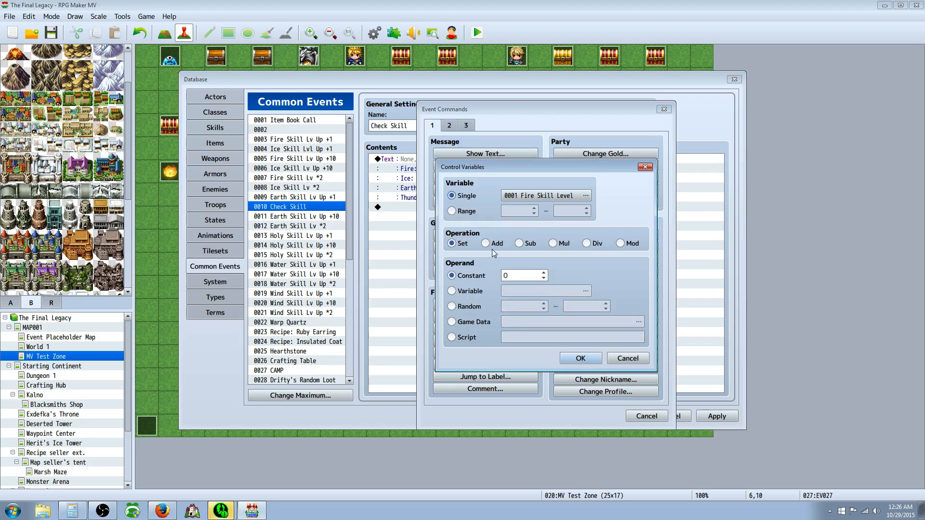
{"action": "left_click", "coordinate": [583, 197]}
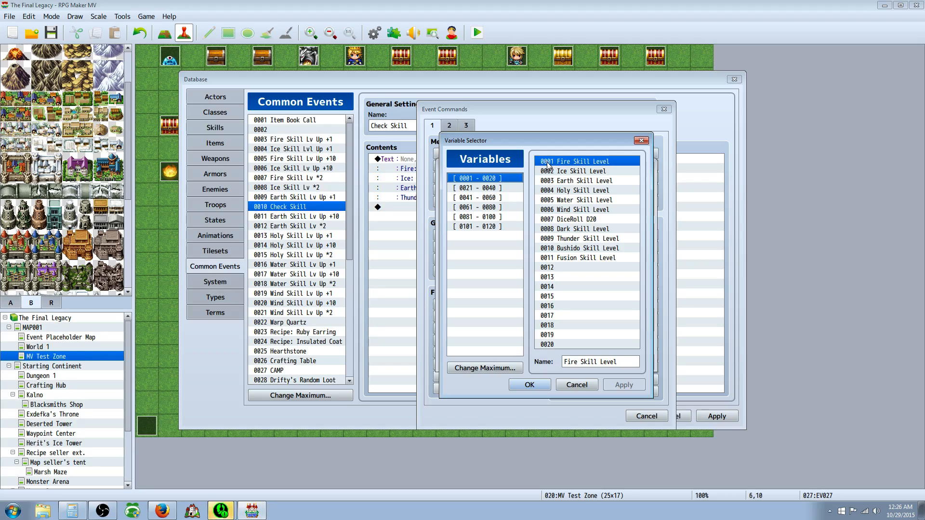
{"action": "left_click", "coordinate": [553, 171]}
{"action": "left_click", "coordinate": [552, 182]}
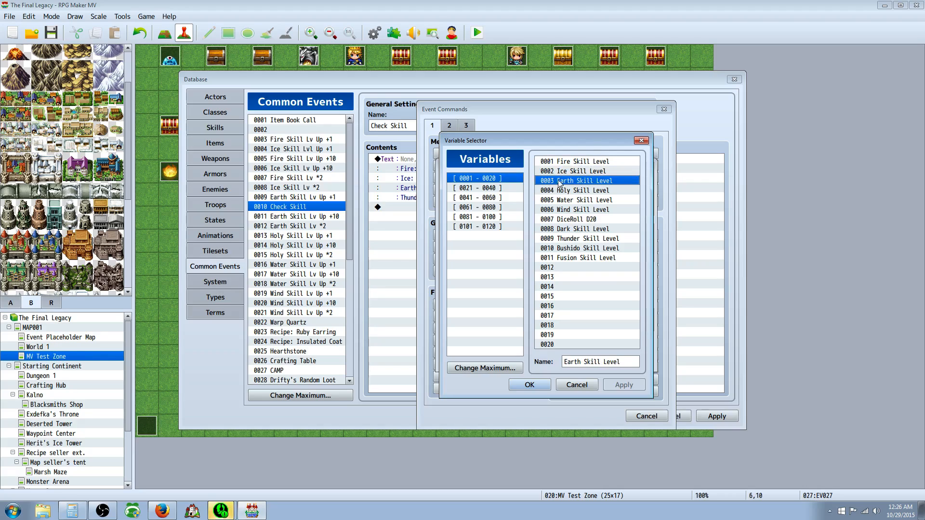
{"action": "left_click", "coordinate": [567, 385]}
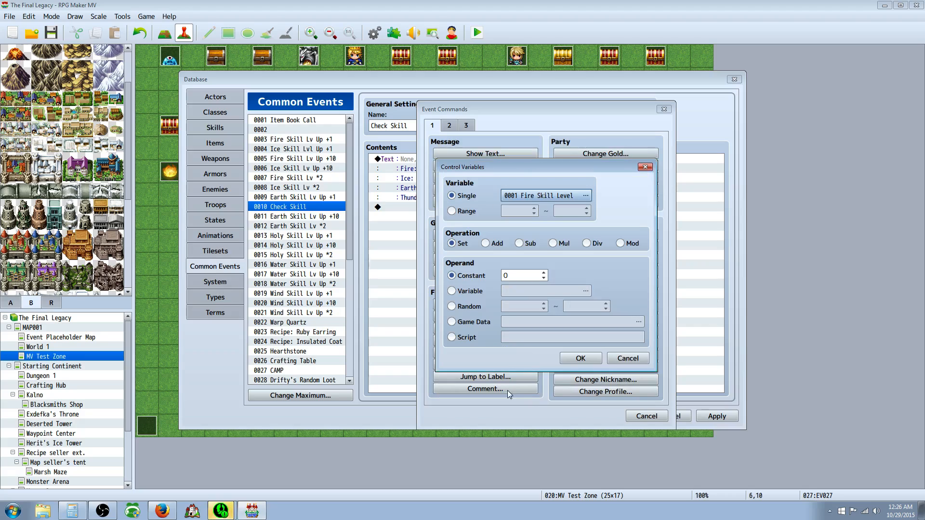
{"action": "left_click", "coordinate": [628, 358]}
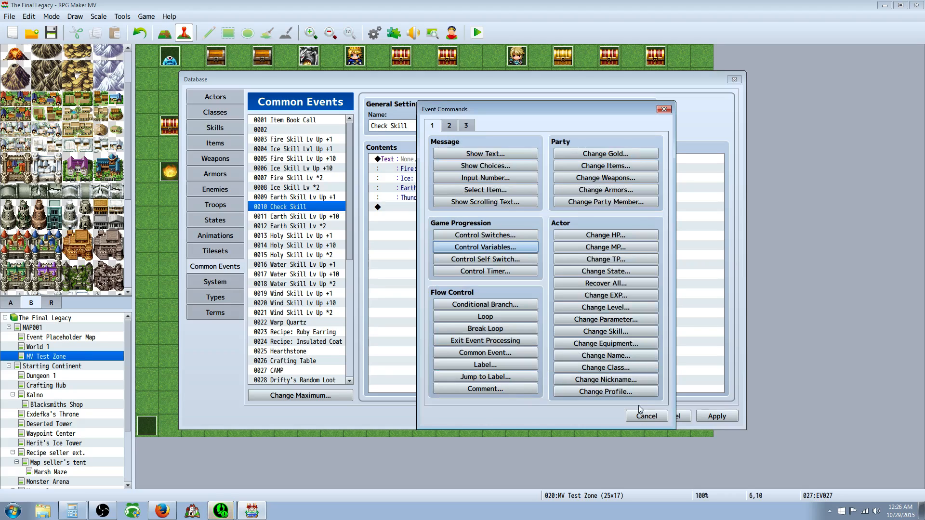
{"action": "left_click", "coordinate": [639, 415]}
{"action": "left_click", "coordinate": [629, 416]}
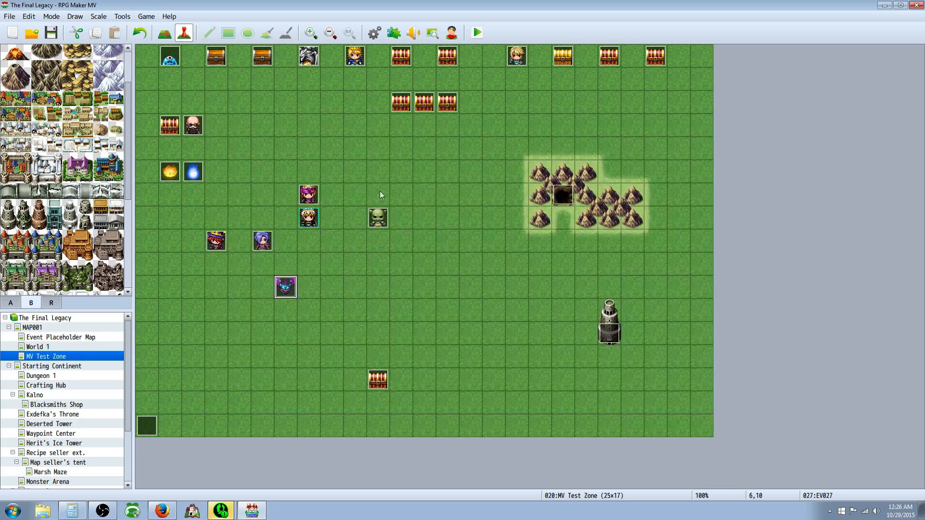
Review the \N[n] actor name code in the YEP_MessageCore plugin help and close the plugin manager.
{"action": "left_click", "coordinate": [393, 32]}
{"action": "double_click", "coordinate": [328, 162]}
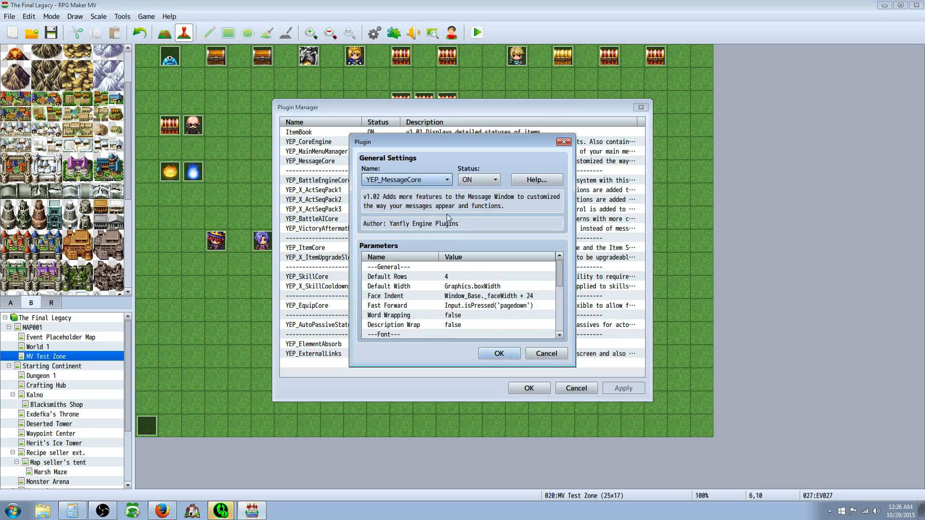
{"action": "left_click", "coordinate": [524, 184]}
{"action": "left_click_drag", "start_coordinate": [592, 180], "coordinate": [592, 208]}
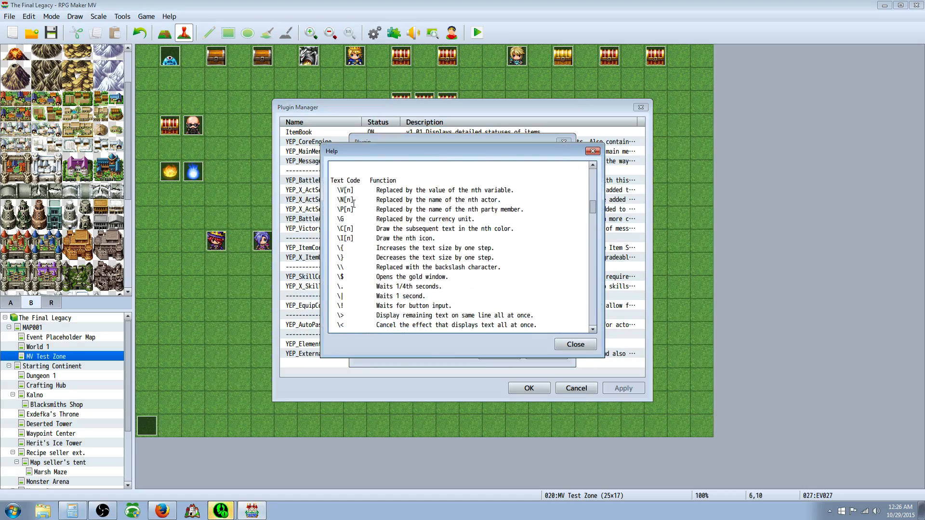
{"action": "left_click_drag", "start_coordinate": [406, 199], "coordinate": [477, 199]}
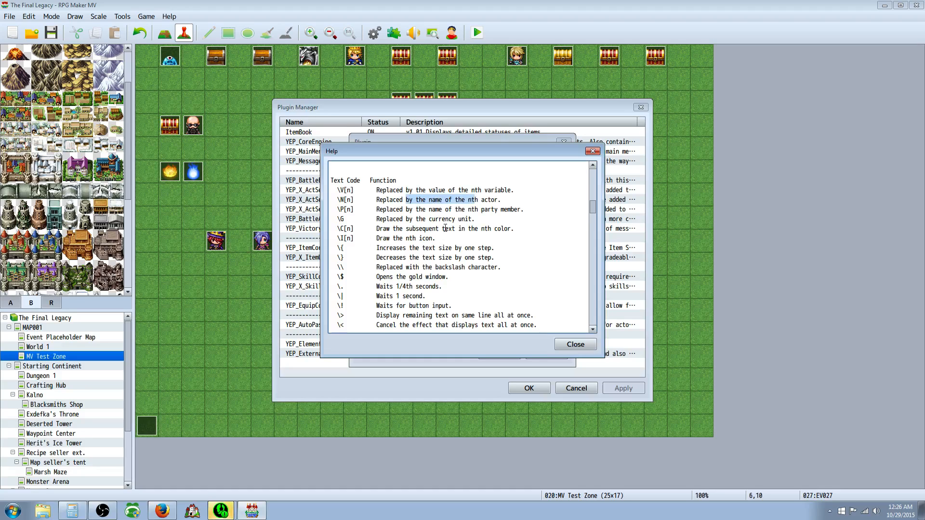
{"action": "left_click", "coordinate": [575, 344]}
{"action": "left_click", "coordinate": [547, 357]}
{"action": "left_click", "coordinate": [534, 388]}
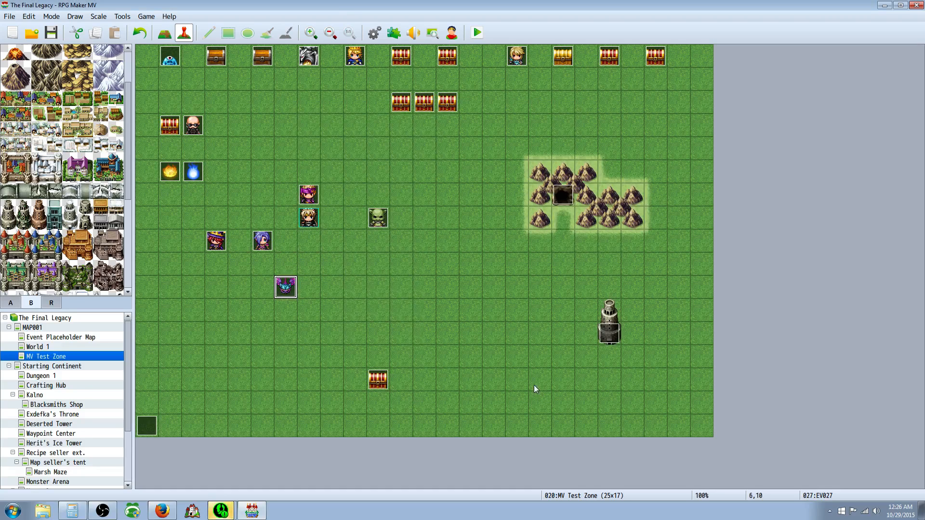
Add a Show Text command reading "hello \N[12]" at the end of event EV027 and save the event.
{"action": "double_click", "coordinate": [281, 289]}
{"action": "left_click", "coordinate": [448, 182]}
{"action": "double_click", "coordinate": [460, 185]}
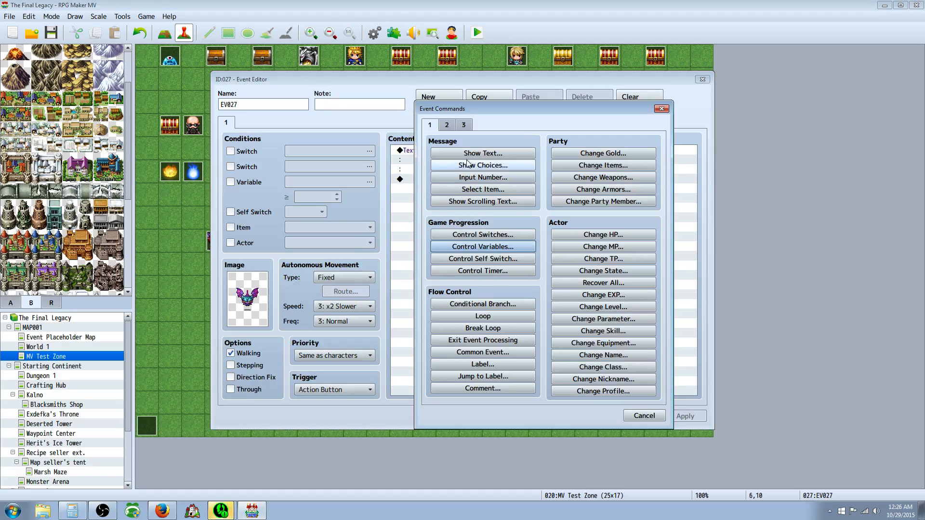
{"action": "left_click", "coordinate": [465, 155]}
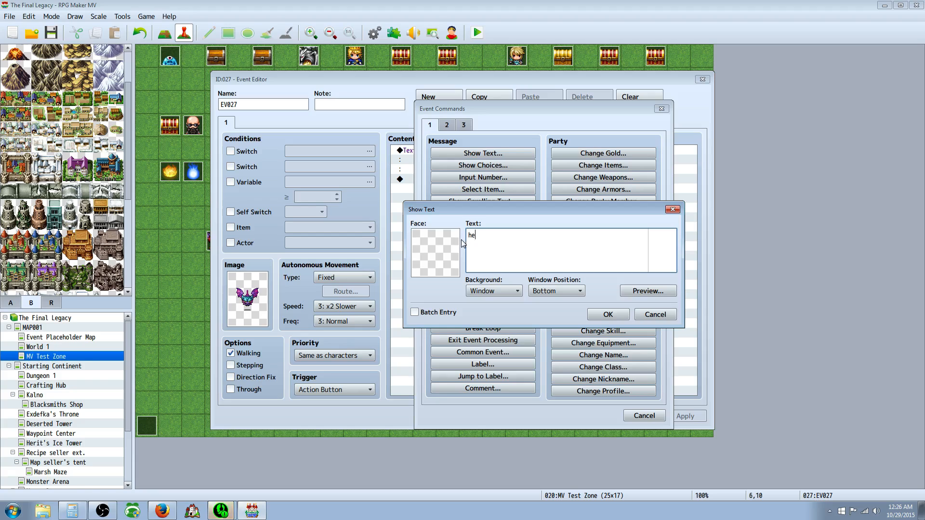
{"action": "type", "text": "hello \\N[12]"}
{"action": "left_click", "coordinate": [608, 314]}
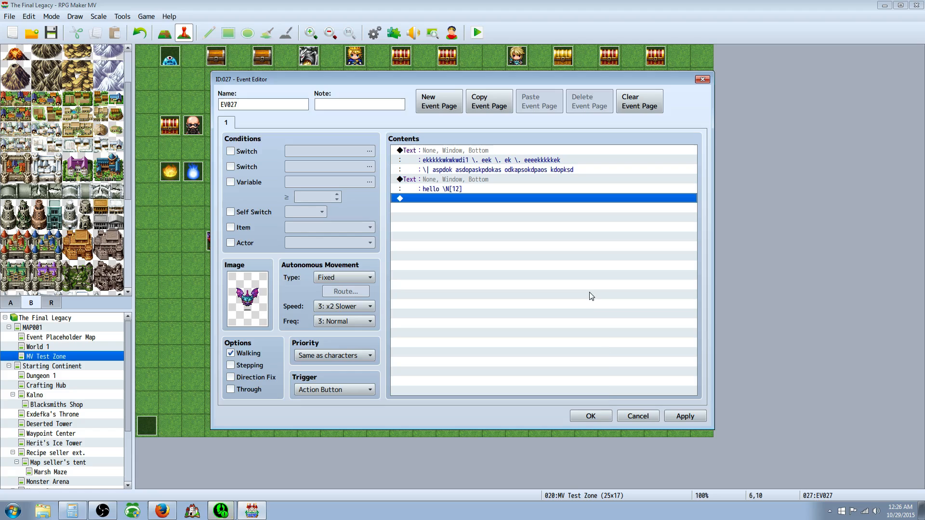
{"action": "left_click", "coordinate": [605, 415]}
Look up the actor with ID 0012 in the database's actor list and close the database.
{"action": "left_click", "coordinate": [375, 33]}
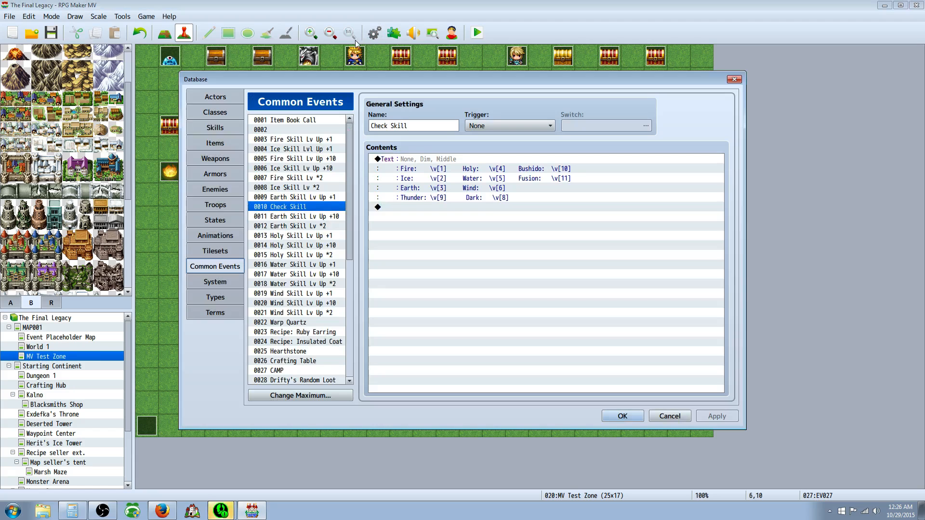
{"action": "left_click", "coordinate": [225, 98]}
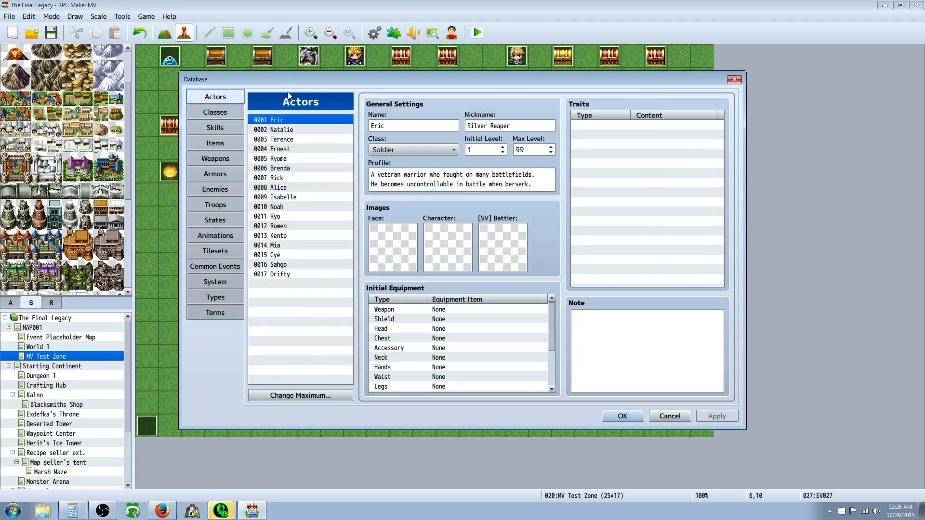
{"action": "left_click", "coordinate": [276, 227]}
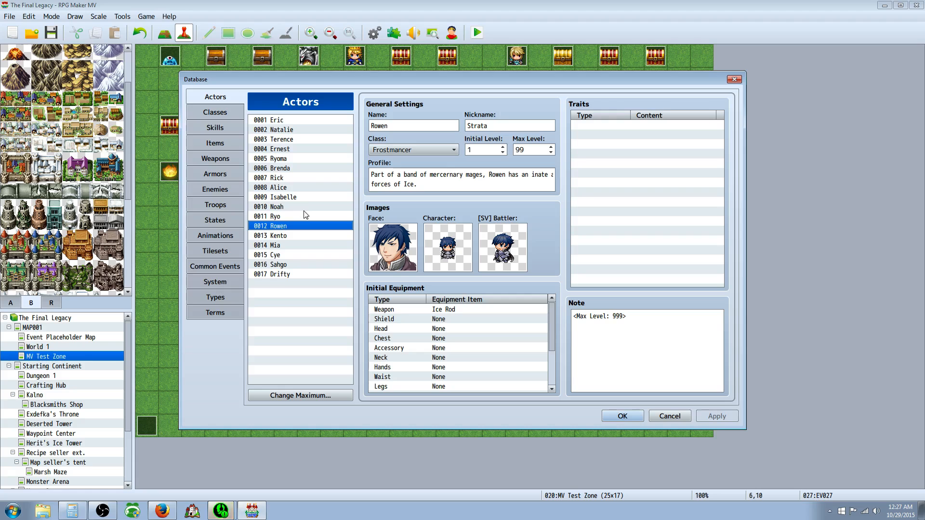
{"action": "left_click", "coordinate": [622, 415]}
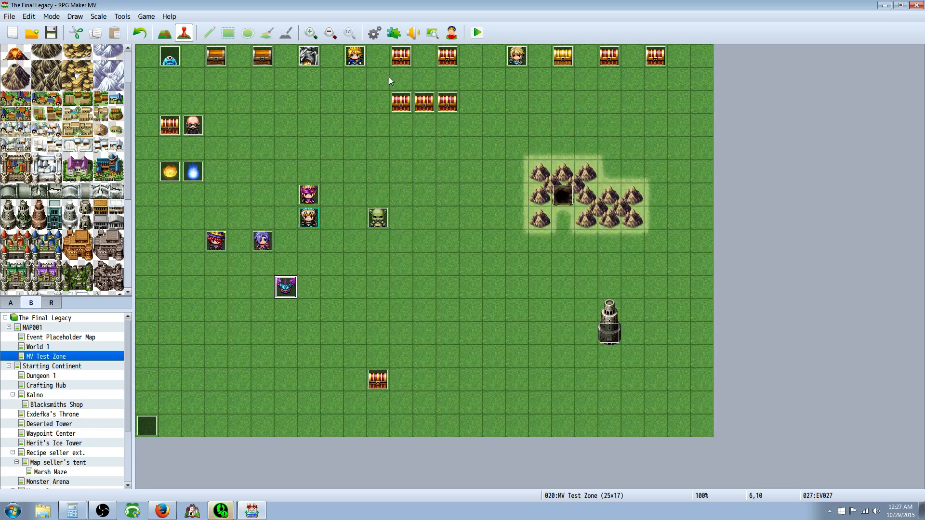
Review the \P[n] party member name code in the YEP_MessageCore plugin help and close the plugin manager.
{"action": "left_click", "coordinate": [394, 32]}
{"action": "left_click", "coordinate": [392, 161]}
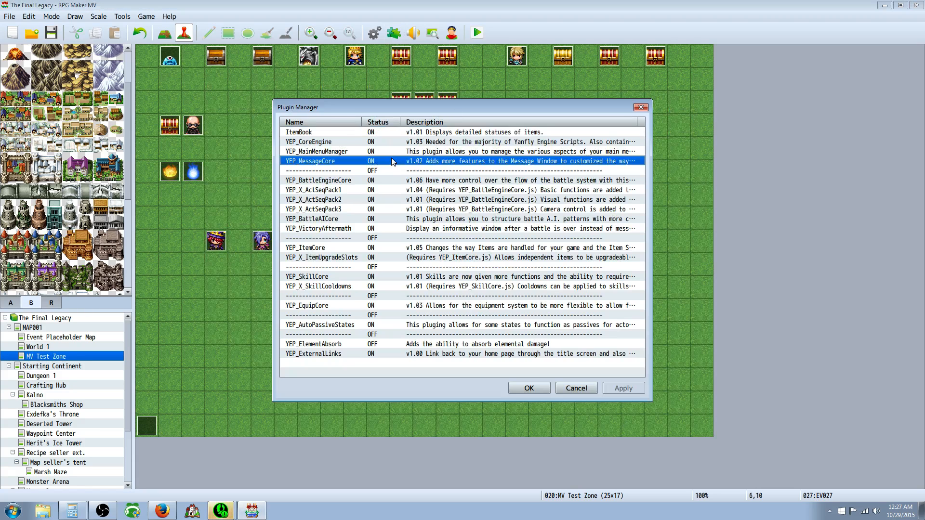
{"action": "double_click", "coordinate": [392, 161]}
{"action": "left_click", "coordinate": [530, 182]}
{"action": "left_click_drag", "start_coordinate": [592, 174], "coordinate": [592, 207]}
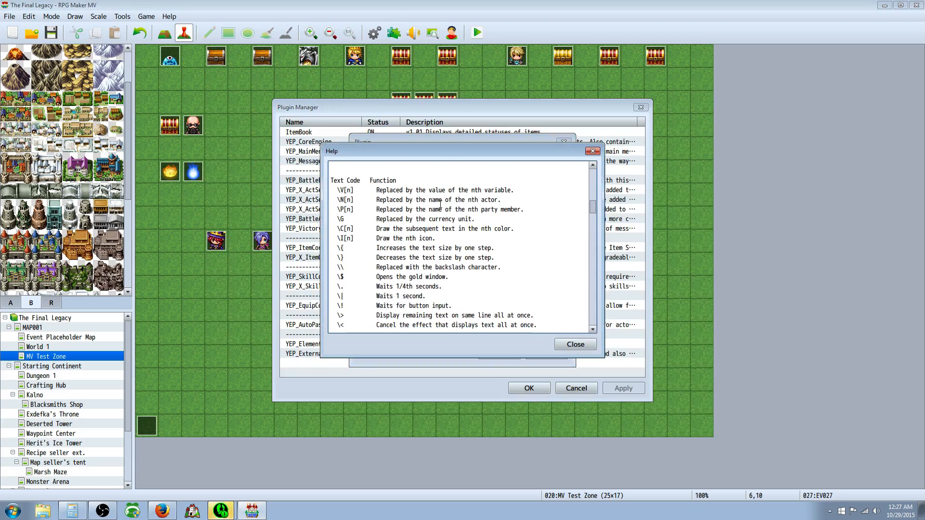
{"action": "left_click_drag", "start_coordinate": [416, 209], "coordinate": [464, 209]}
{"action": "left_click", "coordinate": [337, 204]}
{"action": "left_click", "coordinate": [576, 344]}
{"action": "left_click", "coordinate": [499, 356]}
{"action": "left_click", "coordinate": [530, 394]}
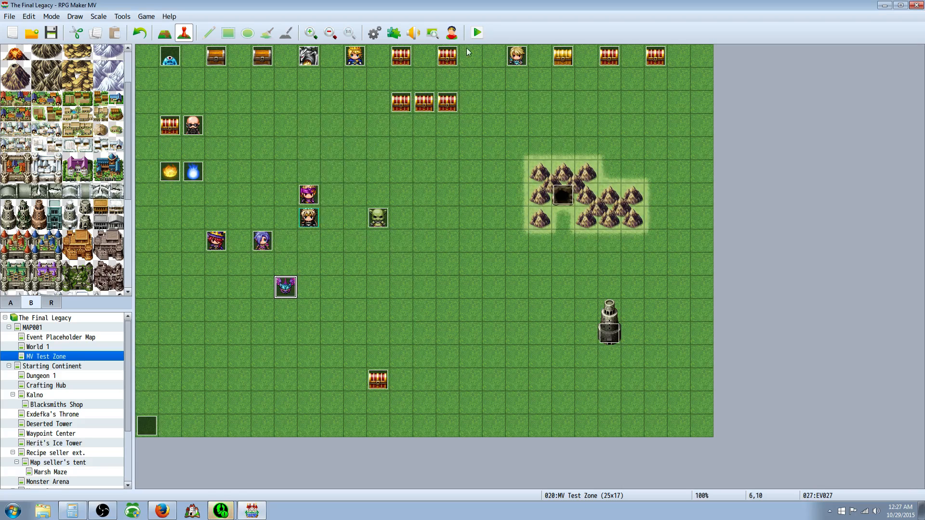
Playtest the project, saving the changes, and start a new game.
{"action": "left_click", "coordinate": [477, 33]}
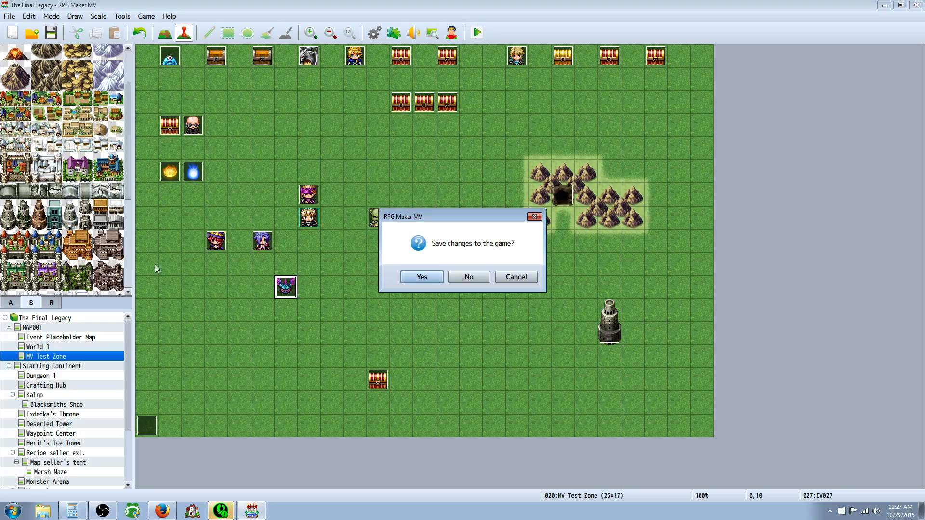
{"action": "left_click", "coordinate": [409, 278]}
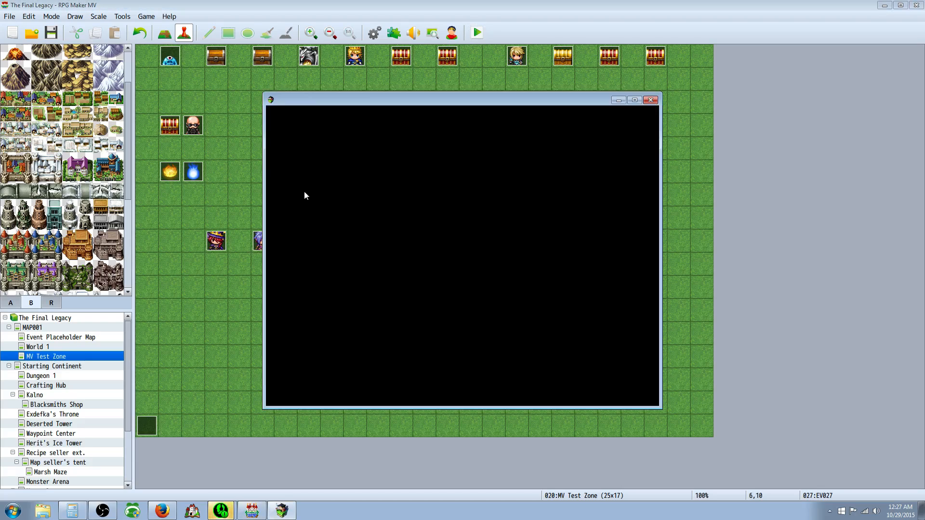
{"action": "key", "text": "Up"}
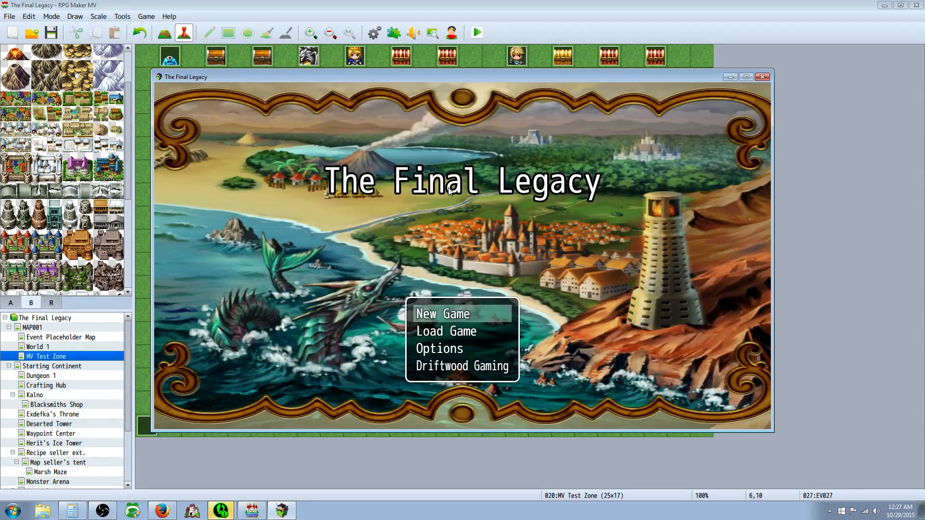
{"action": "key", "text": "Return"}
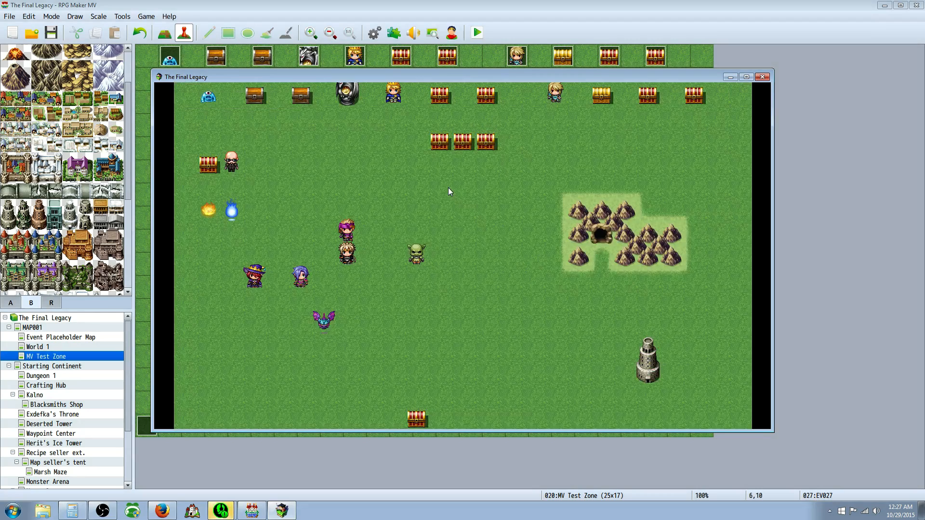
Examine the party members in the in-game menu, moving down to Formation, and close the playtest.
{"action": "key", "text": "Escape"}
{"action": "key", "text": "Down"}
{"action": "key", "text": "Down"}
{"action": "key", "text": "Down"}
{"action": "key", "text": "Down"}
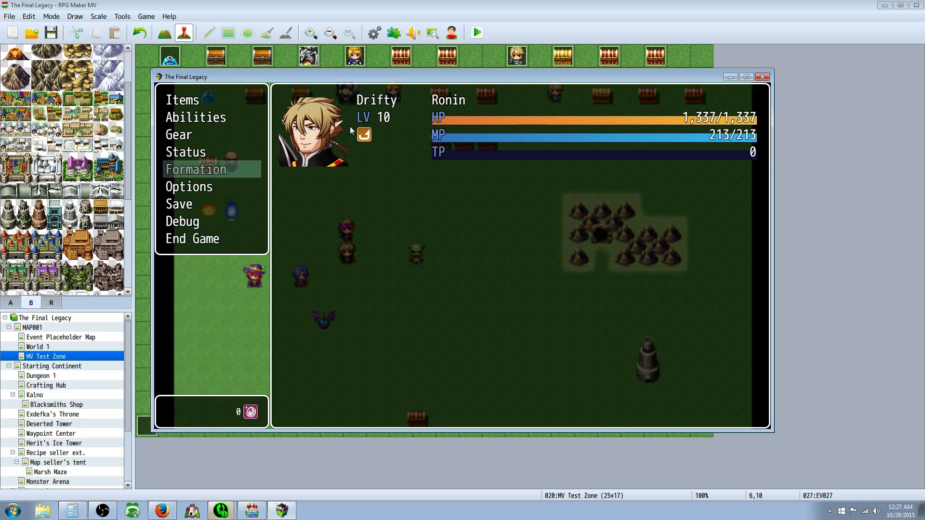
{"action": "left_click", "coordinate": [762, 77]}
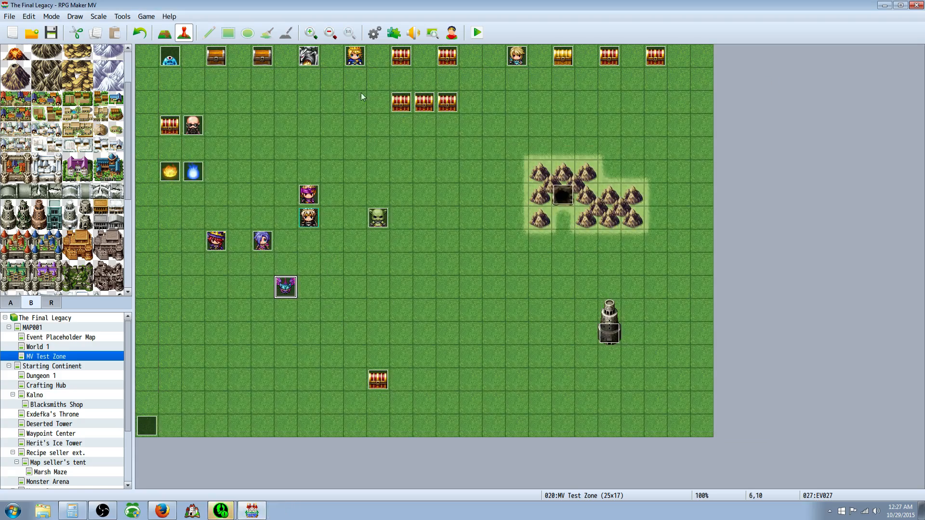
Copy the whole text code list, including its heading, from the YEP_MessageCore plugin help.
{"action": "left_click", "coordinate": [393, 33]}
{"action": "double_click", "coordinate": [359, 162]}
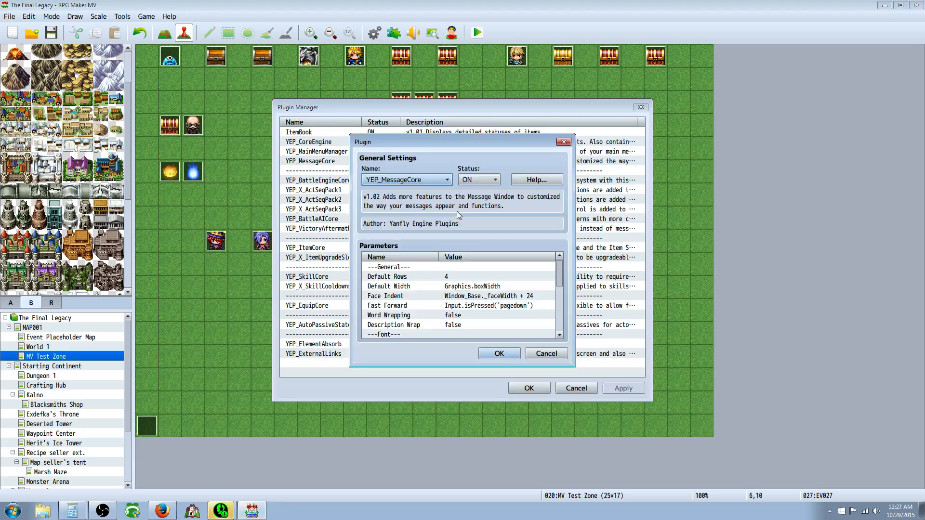
{"action": "left_click", "coordinate": [539, 180]}
{"action": "left_click_drag", "start_coordinate": [592, 174], "coordinate": [592, 208]}
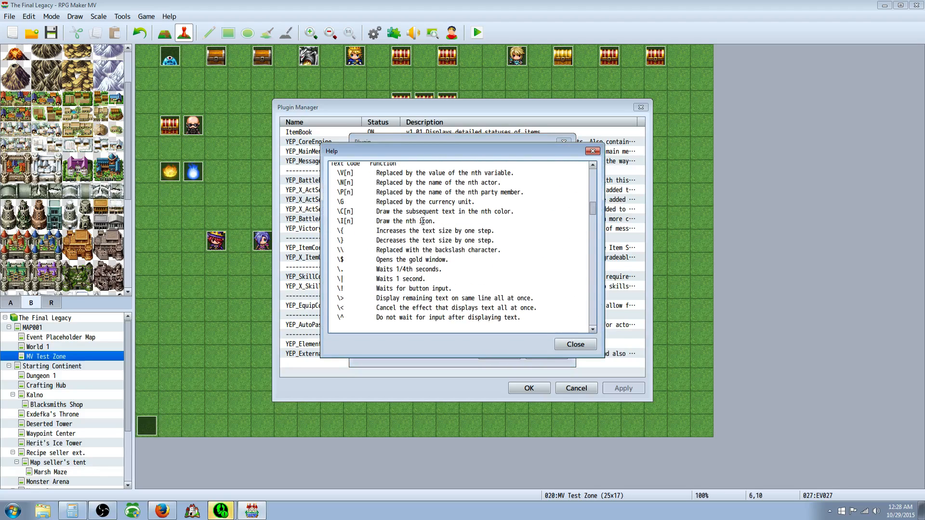
{"action": "scroll", "coordinate": [343, 182], "scroll_direction": "up", "scroll_amount": 1}
{"action": "left_click_drag", "start_coordinate": [333, 172], "coordinate": [539, 301]}
{"action": "key", "text": "ctrl+c"}
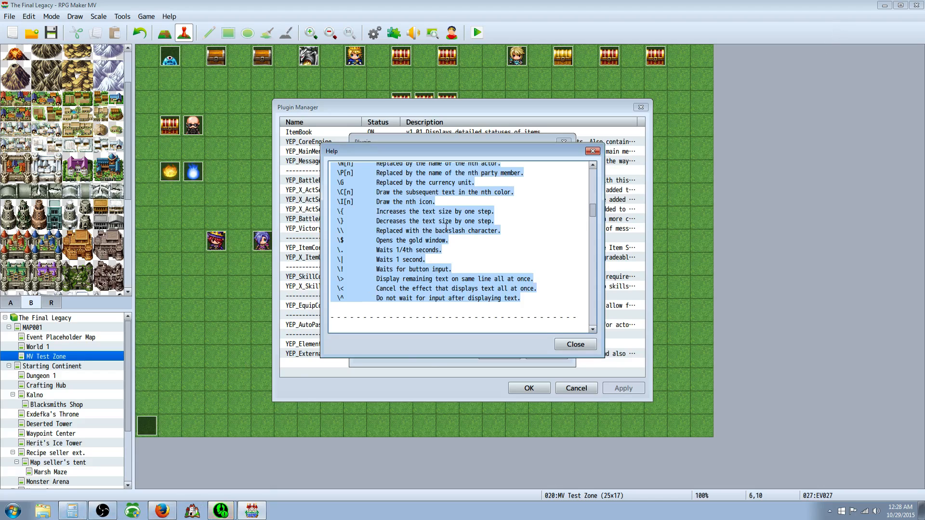
Switch to Windows Explorer, create a new text document on the 7200SATA (E:) drive, and paste the copied code list into it in Notepad.
{"action": "left_click", "coordinate": [56, 510]}
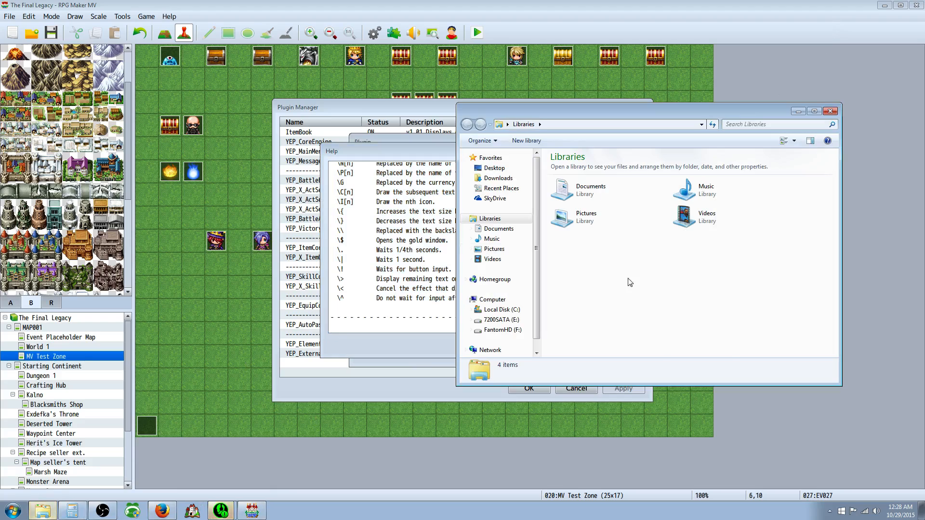
{"action": "right_click", "coordinate": [638, 272]}
{"action": "left_click", "coordinate": [501, 320]}
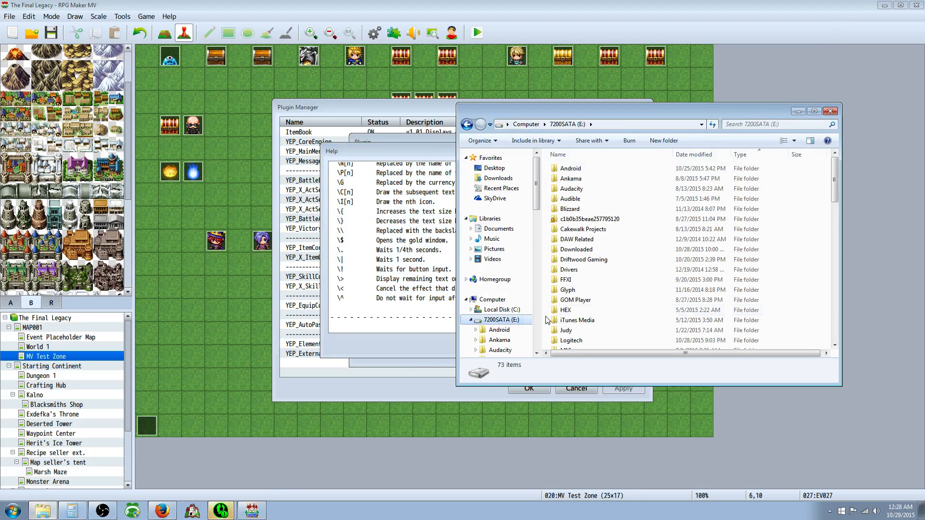
{"action": "right_click", "coordinate": [552, 320]}
{"action": "mouse_move", "coordinate": [597, 432]}
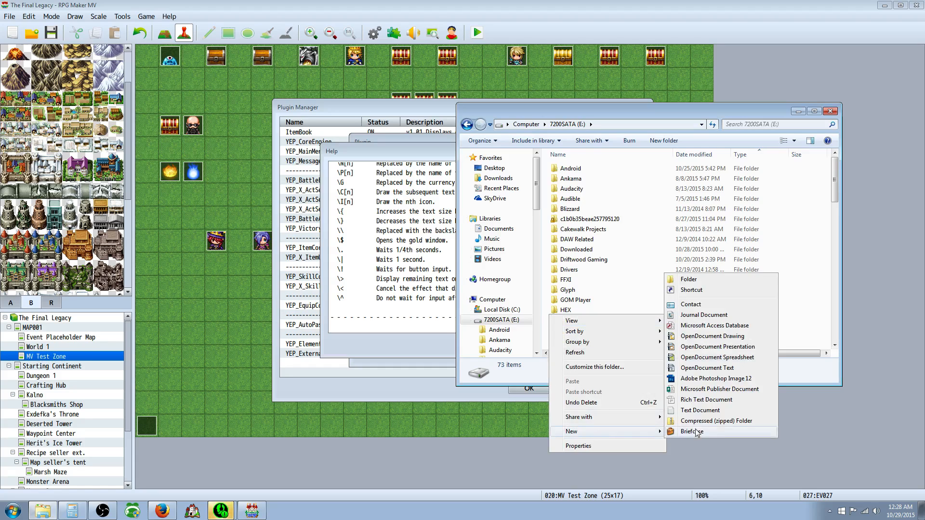
{"action": "left_click", "coordinate": [704, 412]}
{"action": "key", "text": "Return"}
{"action": "double_click", "coordinate": [609, 344]}
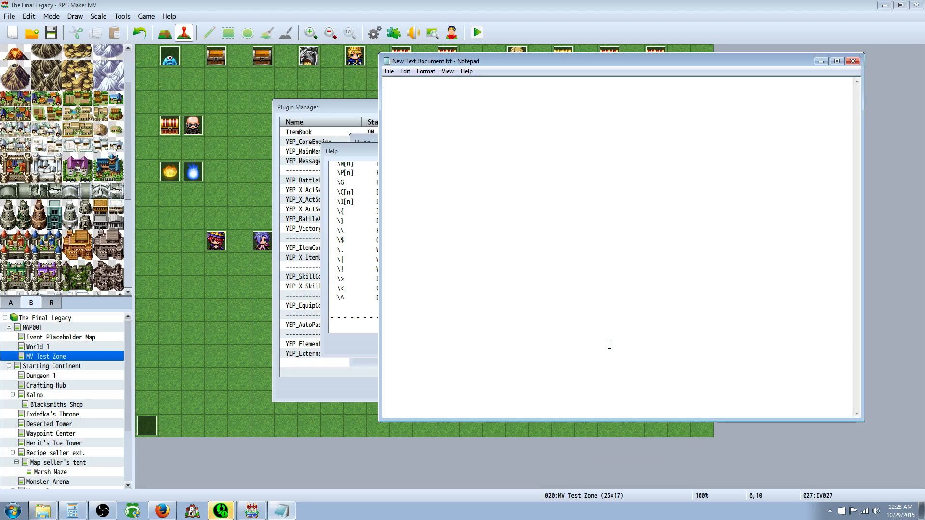
{"action": "key", "text": "ctrl+v"}
Close the plugin help and plugin manager, and shrink and reposition the Notepad code list so the map's events stay uncovered.
{"action": "left_click", "coordinate": [336, 146]}
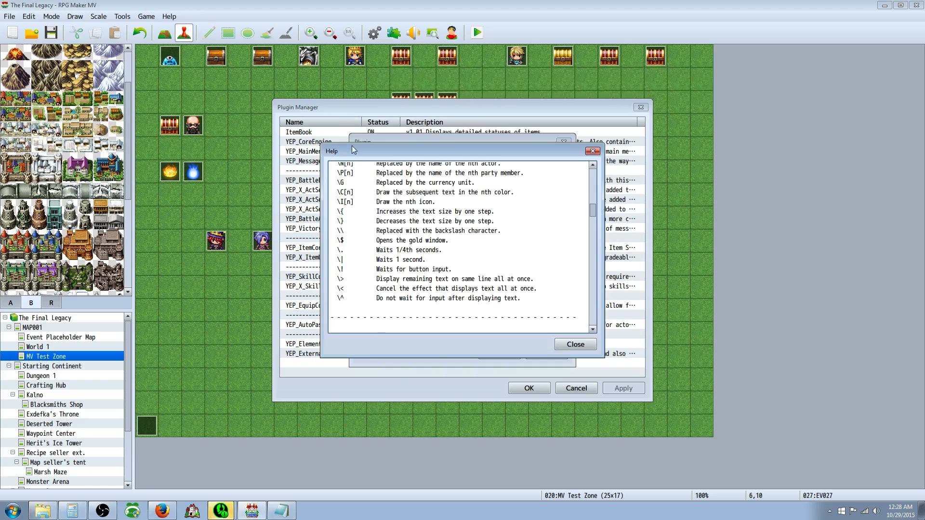
{"action": "left_click", "coordinate": [576, 348]}
{"action": "left_click", "coordinate": [505, 355]}
{"action": "left_click", "coordinate": [538, 390]}
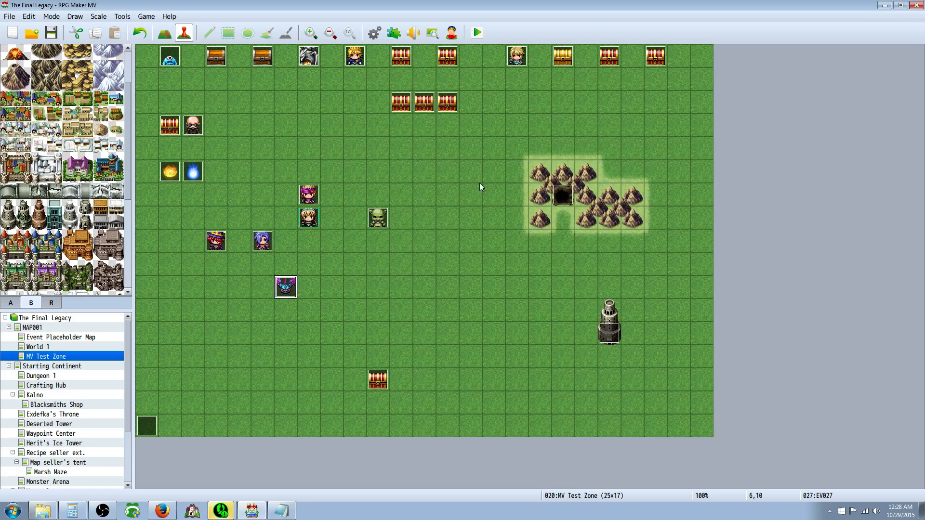
{"action": "left_click", "coordinate": [282, 511]}
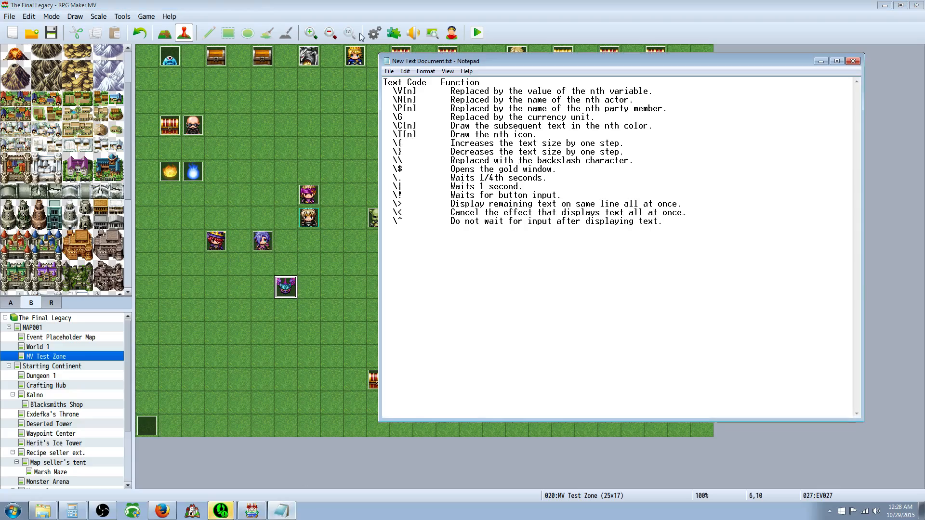
{"action": "left_click_drag", "start_coordinate": [379, 53], "coordinate": [524, 218]}
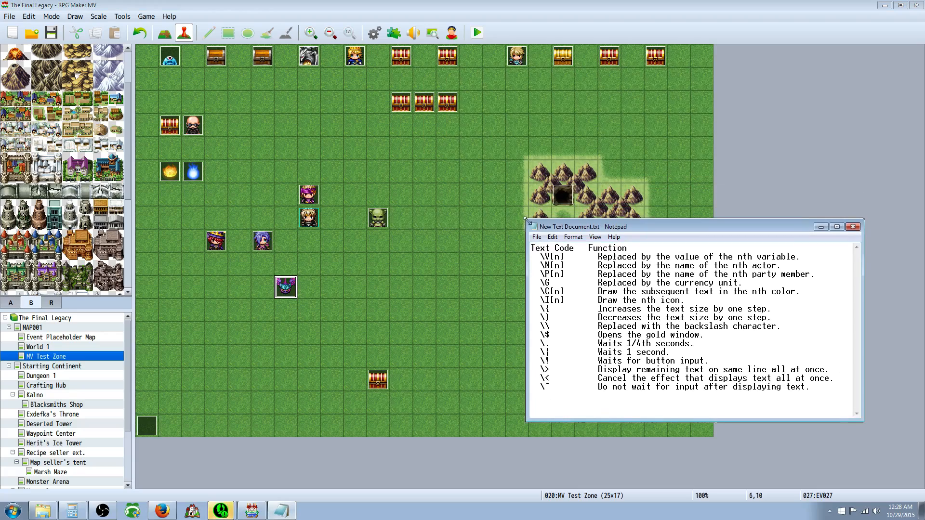
{"action": "left_click_drag", "start_coordinate": [584, 230], "coordinate": [637, 302]}
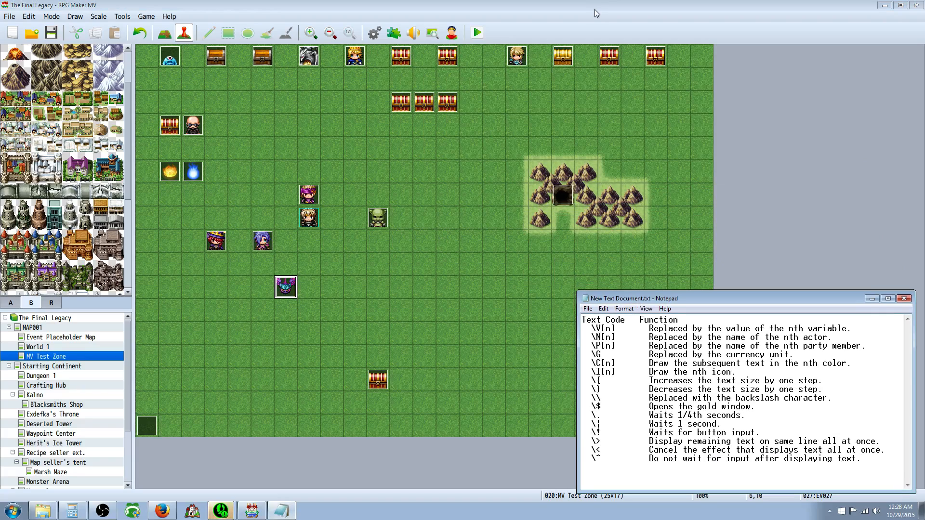
{"action": "left_click", "coordinate": [382, 226]}
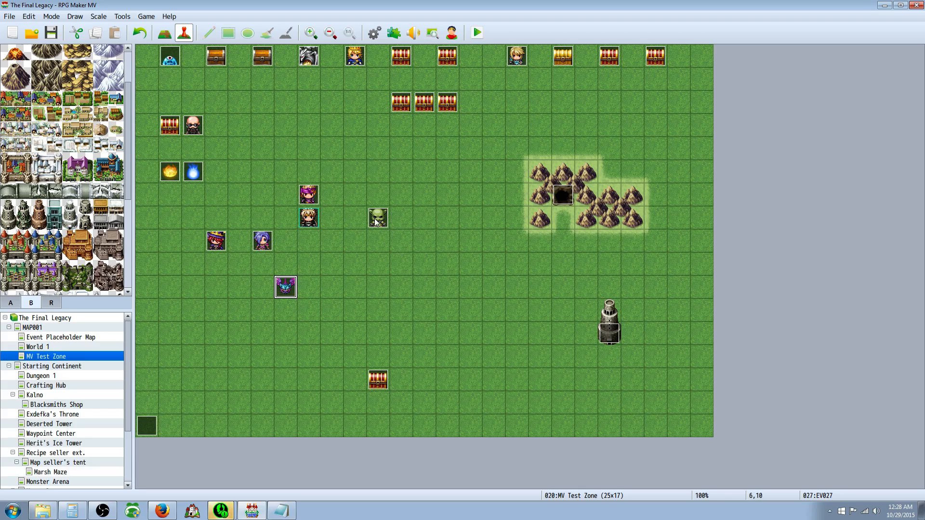
{"action": "double_click", "coordinate": [376, 220]}
{"action": "key", "text": "Escape"}
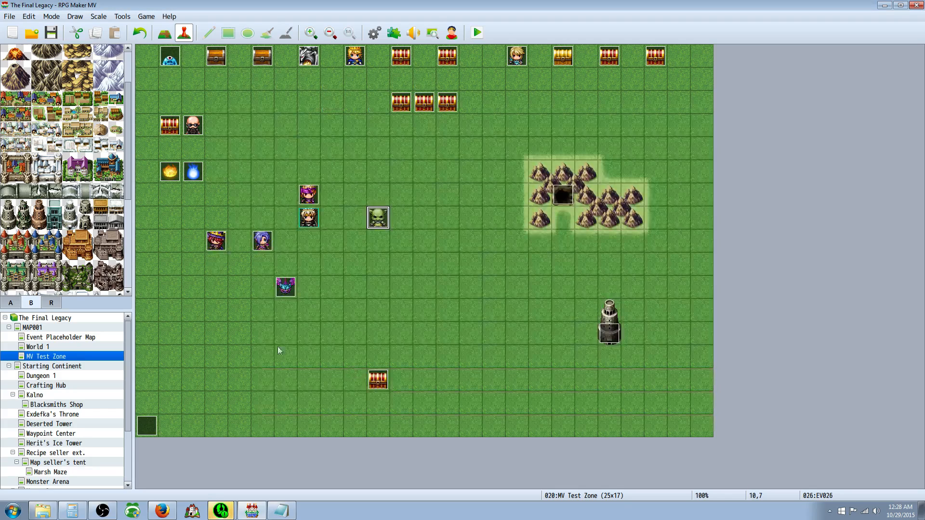
Add a Show Text command at the end of event EV027 containing "\N[12] is the name of the actor in slot 12".
{"action": "double_click", "coordinate": [286, 287]}
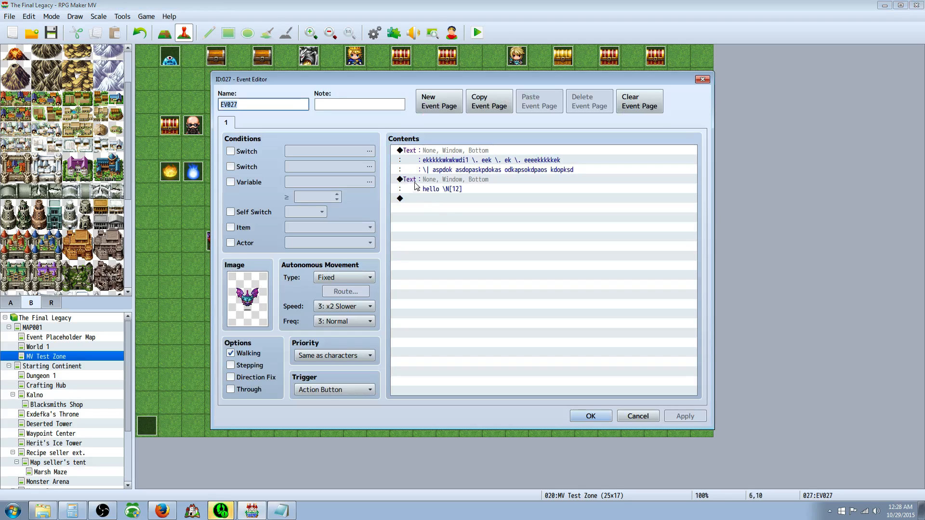
{"action": "left_click", "coordinate": [415, 185]}
{"action": "left_click", "coordinate": [417, 199]}
{"action": "right_click", "coordinate": [419, 200]}
{"action": "left_click", "coordinate": [439, 204]}
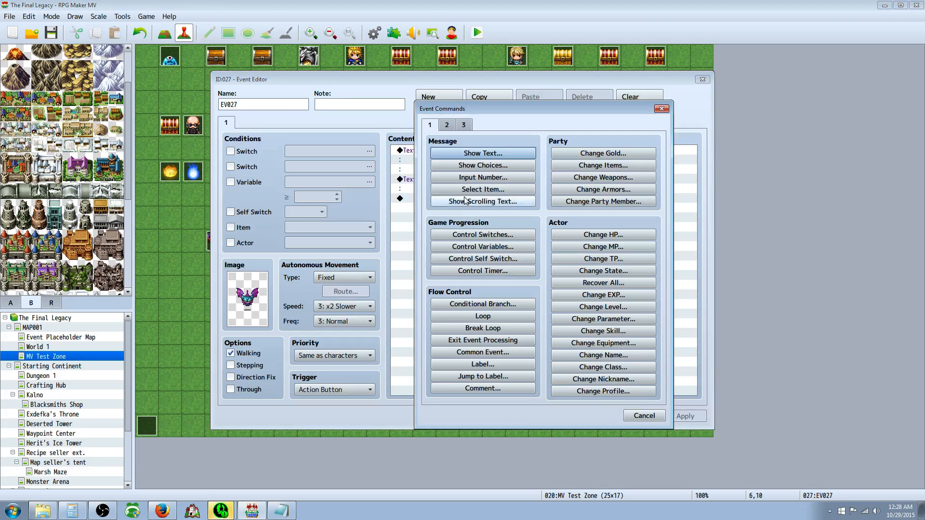
{"action": "left_click", "coordinate": [483, 153]}
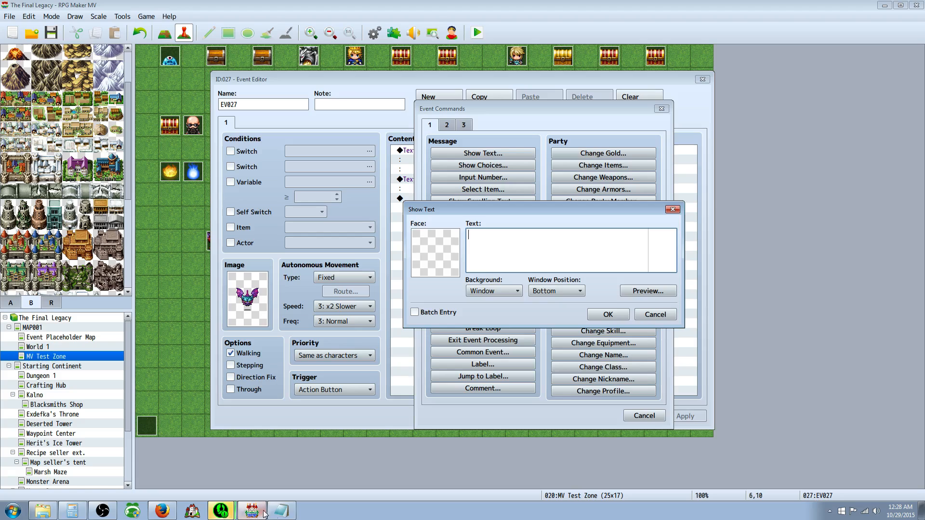
{"action": "left_click", "coordinate": [280, 511]}
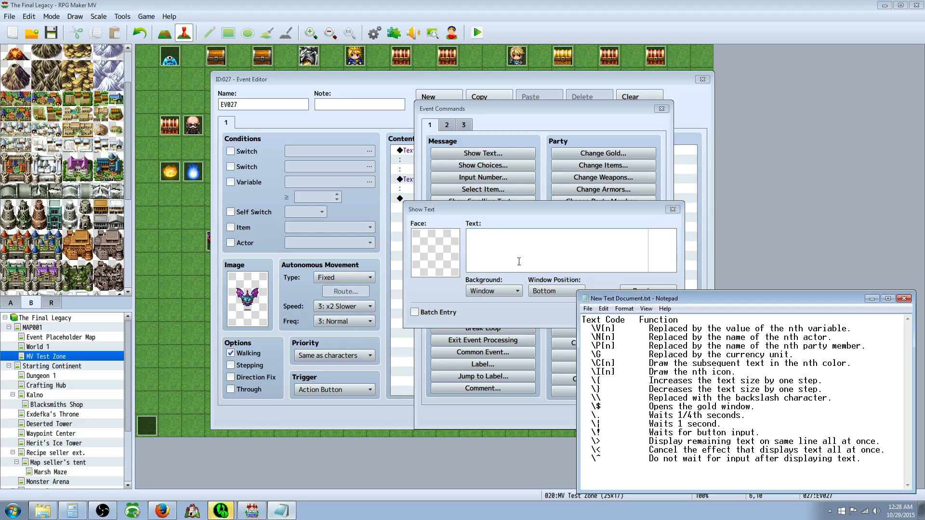
{"action": "left_click", "coordinate": [507, 246]}
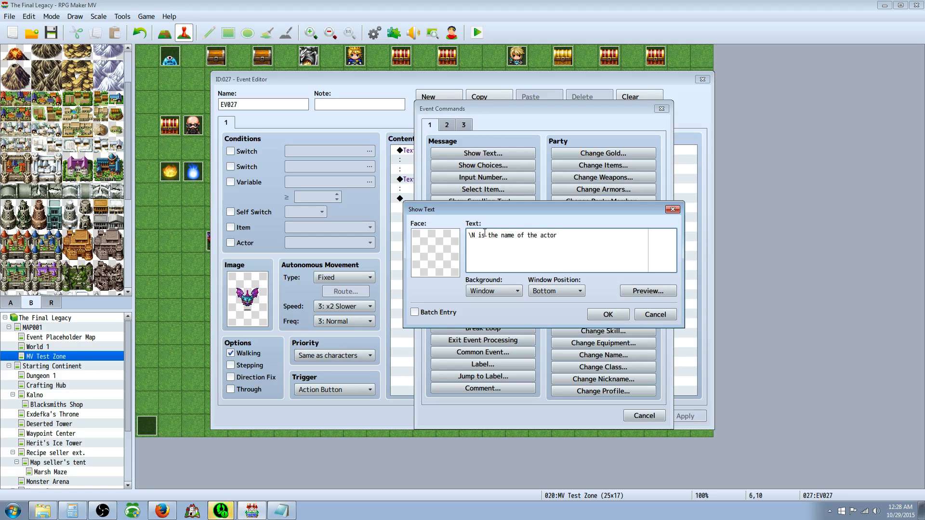
{"action": "type", "text": "[12]"}
{"action": "type", "text": " in slot 12"}
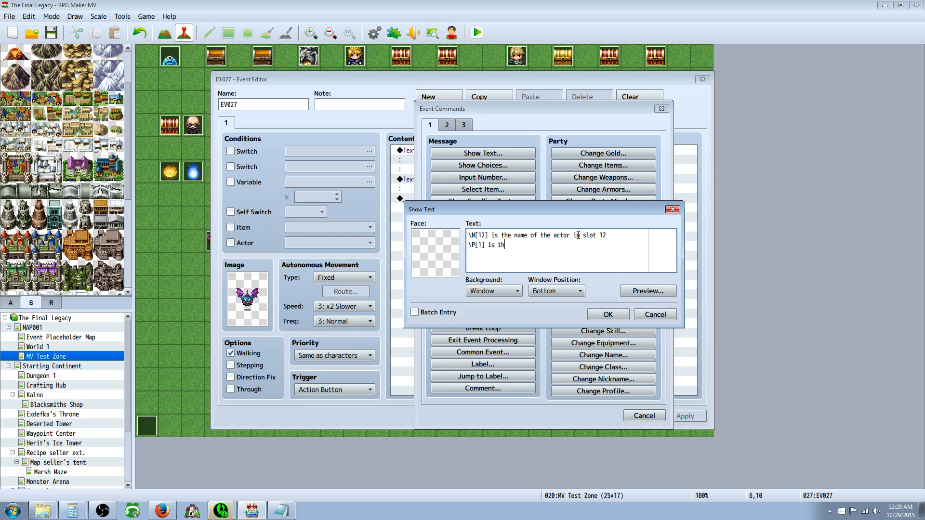
Add the message lines "\P[1] is the name of the person in slot one of your party." and "\G is the blingsszzzziesszz".
{"action": "type", "text": "me of the person in slot one of your"}
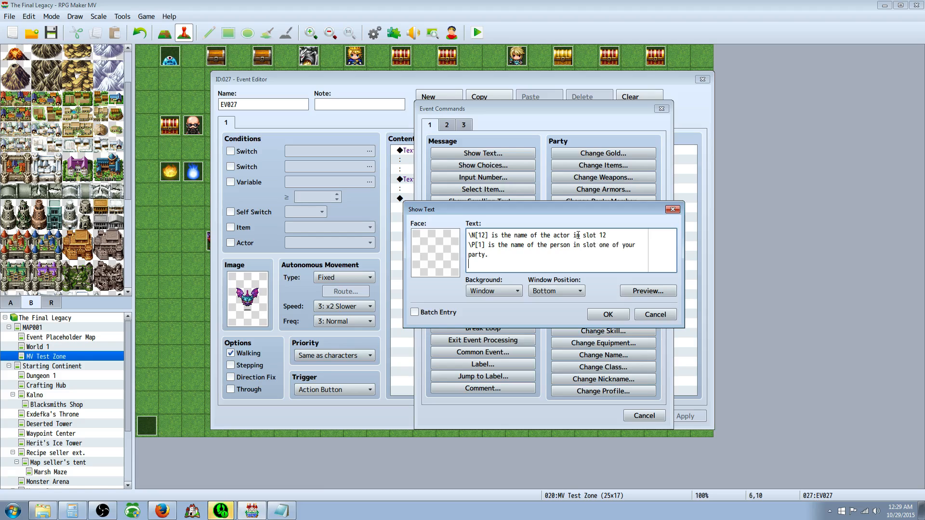
{"action": "left_click", "coordinate": [293, 507]}
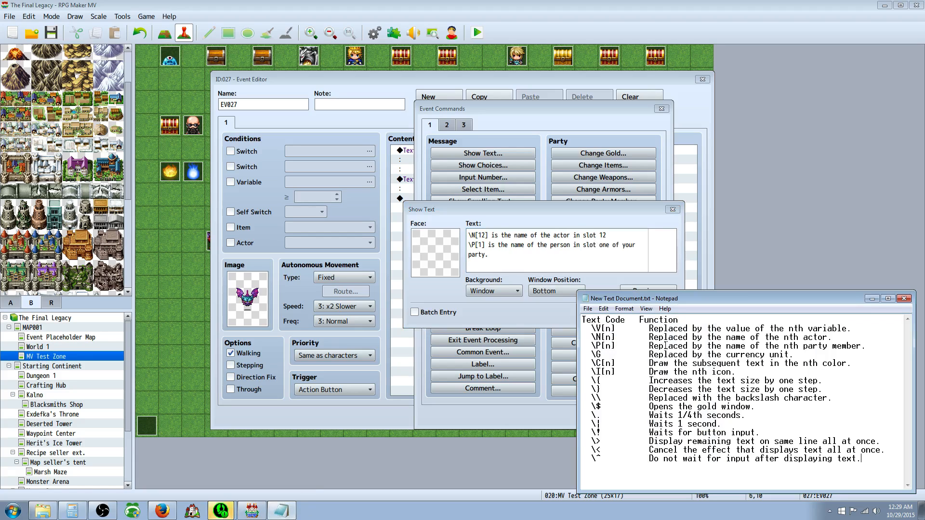
{"action": "left_click", "coordinate": [511, 261]}
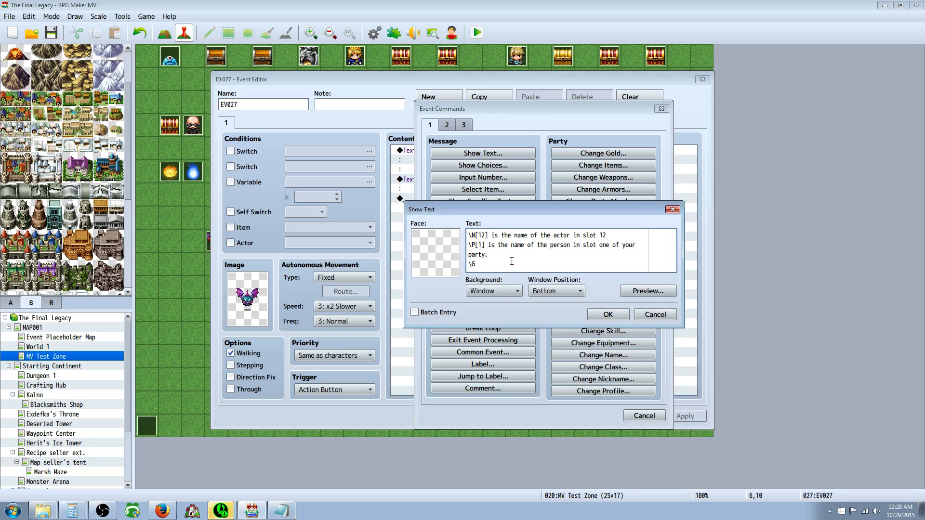
{"action": "type", "text": "is the blingsszzzziess"}
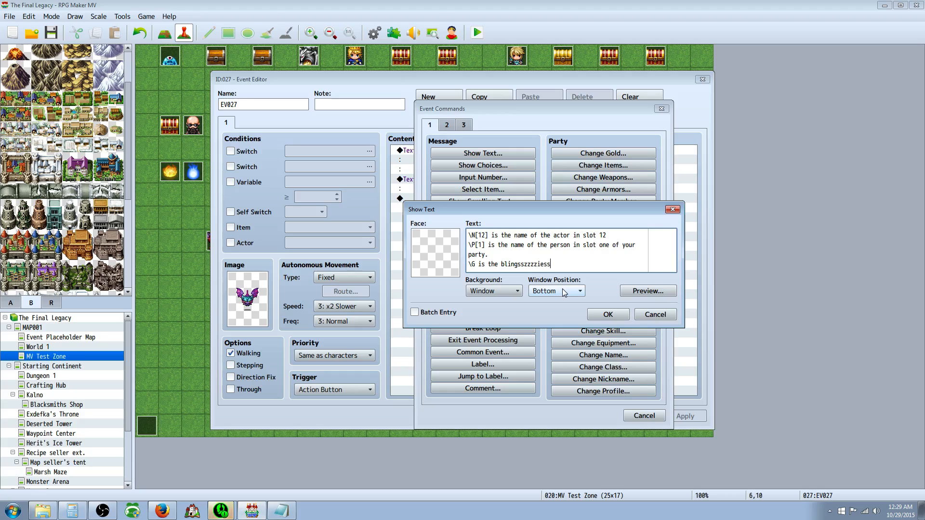
{"action": "type", "text": "zz"}
Preview the message with the name and currency codes and confirm it into the event.
{"action": "left_click", "coordinate": [648, 291]}
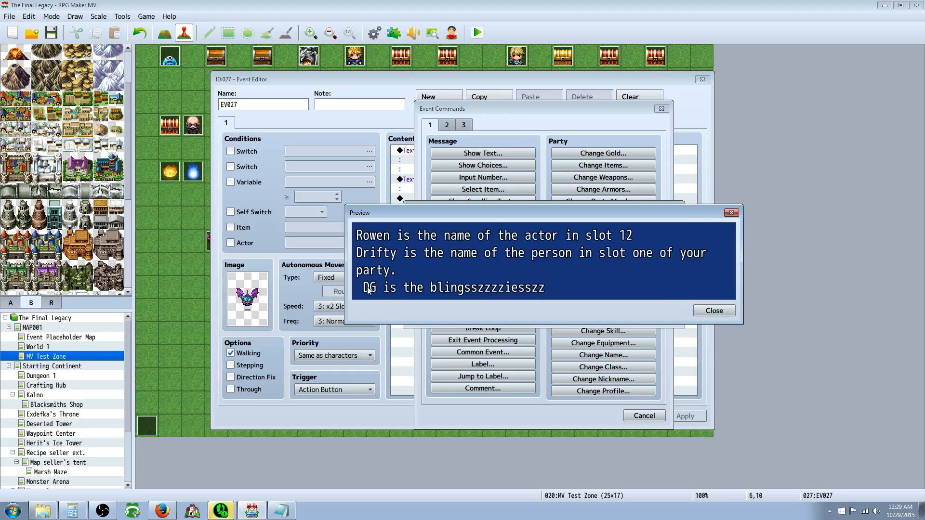
{"action": "left_click", "coordinate": [715, 310]}
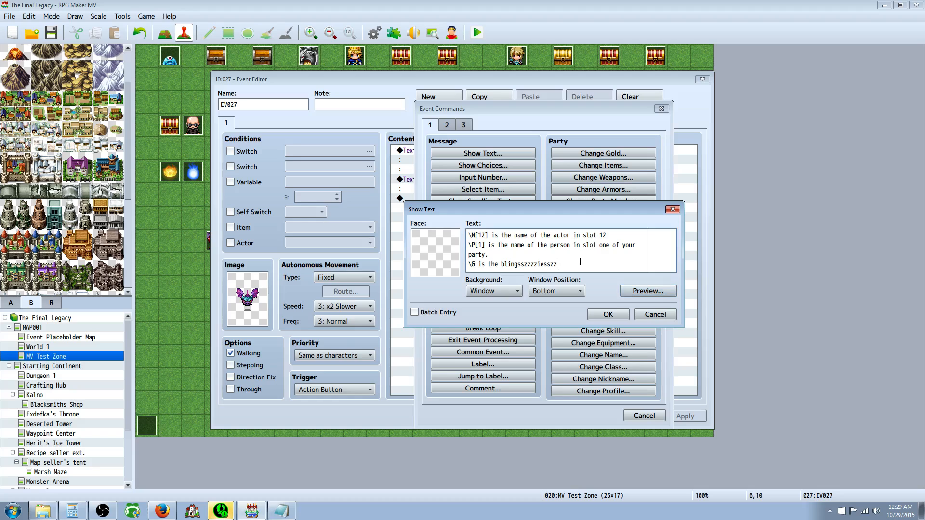
{"action": "left_click", "coordinate": [601, 313]}
Add another Show Text command at the end of the event with the lines "\{ this should be bigger" and "\{{ this breaks the game?!?".
{"action": "right_click", "coordinate": [438, 237]}
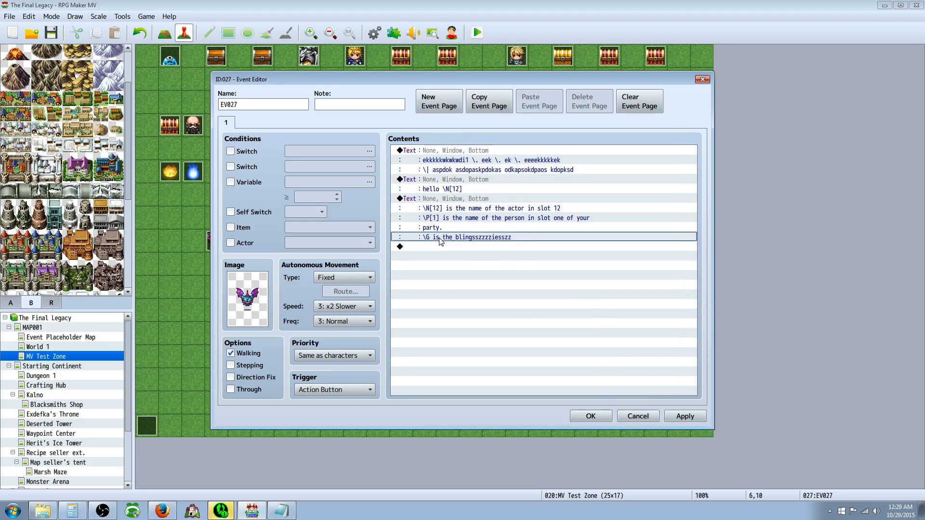
{"action": "right_click", "coordinate": [425, 250]}
{"action": "left_click", "coordinate": [458, 260]}
{"action": "left_click", "coordinate": [482, 153]}
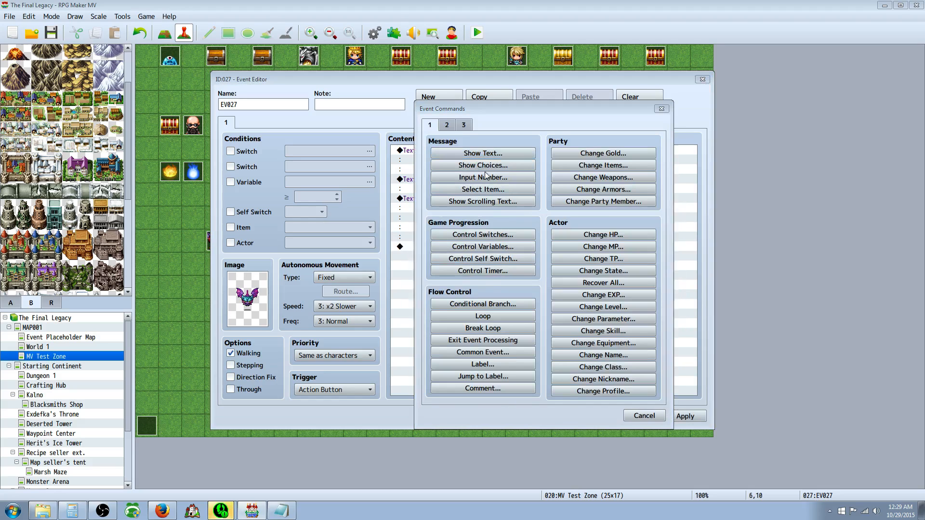
{"action": "left_click", "coordinate": [282, 512]}
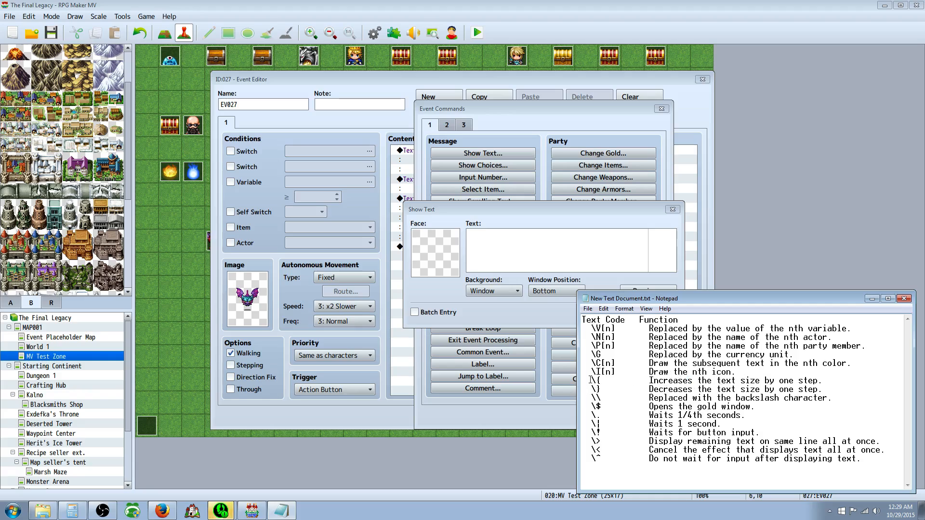
{"action": "left_click", "coordinate": [482, 246]}
{"action": "type", "text": "\\{"}
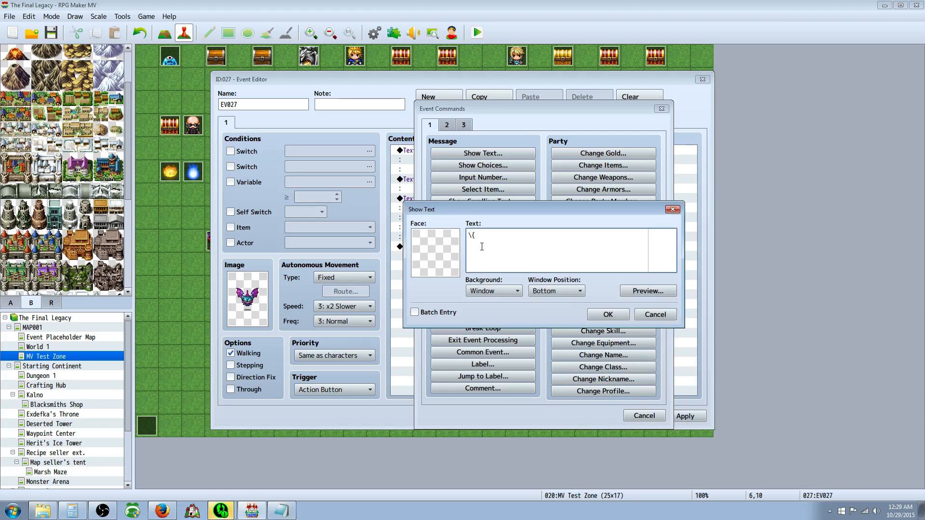
{"action": "type", "text": " this should be bigger"}
{"action": "key", "text": "Return"}
{"action": "type", "text": "\\{{ this breaks the game?!? "}
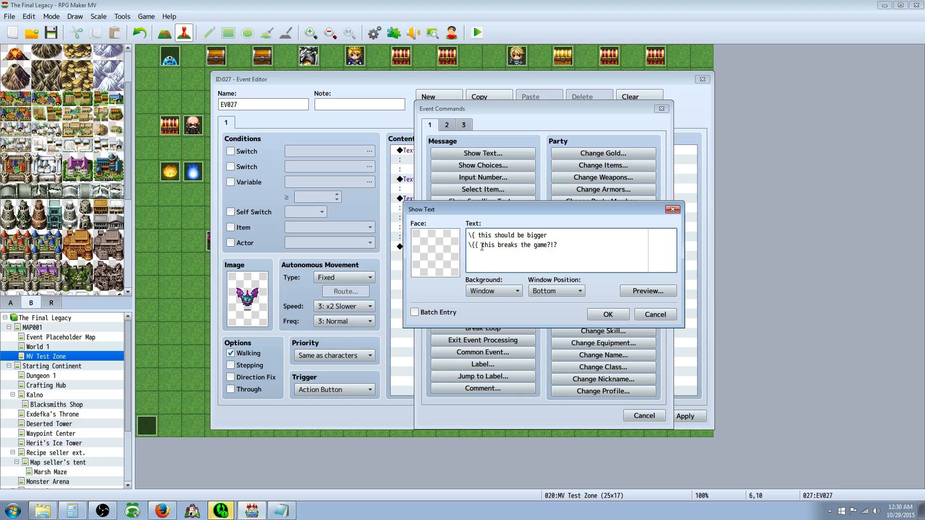
Add a third line "\{{{ more bnreaeiov tha game" to the message and confirm both the message and the event.
{"action": "type", "text": "\\{["}
{"action": "key", "text": "alt+Tab"}
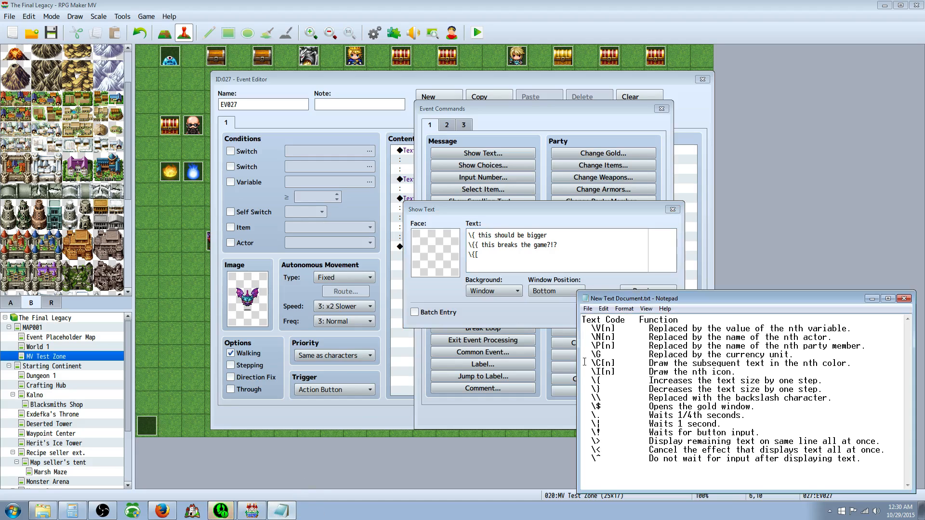
{"action": "key", "text": "alt+Tab"}
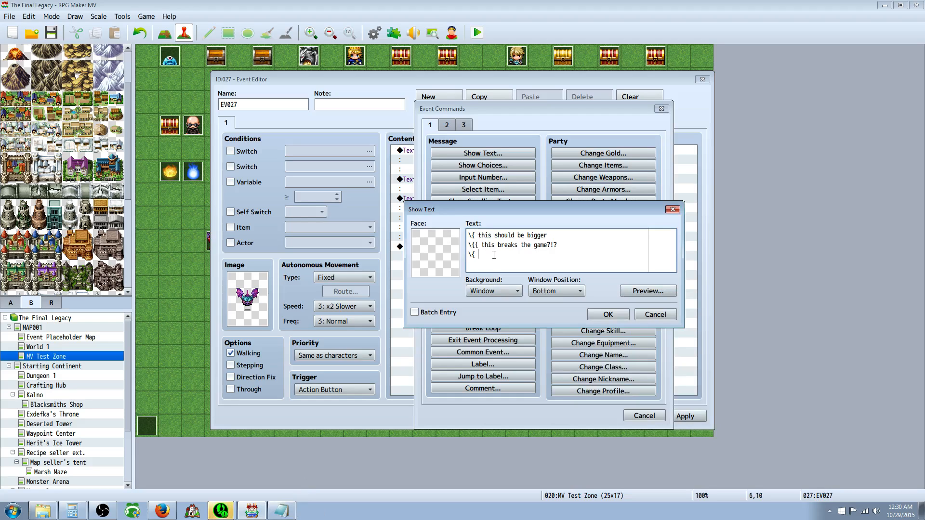
{"action": "type", "text": "{{ more bnreaeiov tha game"}
{"action": "left_click", "coordinate": [608, 314]}
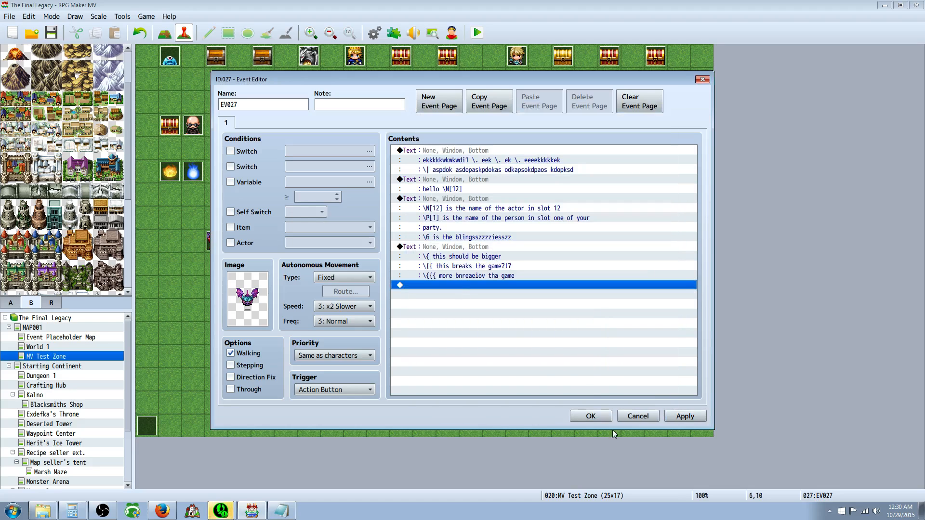
{"action": "left_click", "coordinate": [590, 416]}
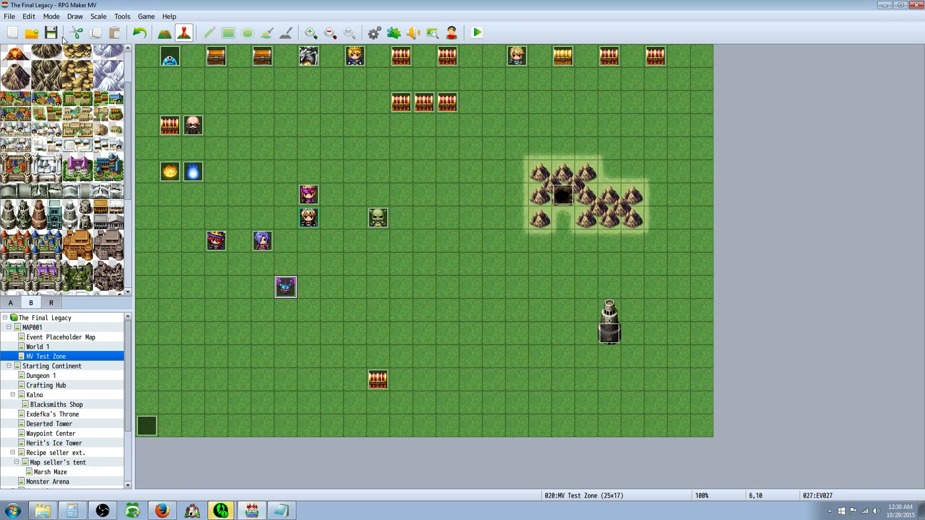
Playtest the game, talk to the bat event, read through all of its messages, and close the playtest.
{"action": "left_click", "coordinate": [476, 33]}
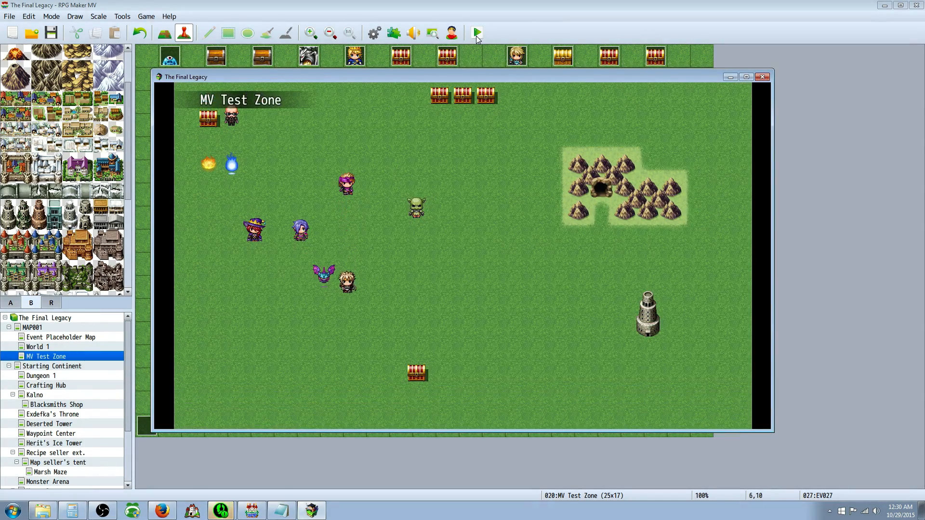
{"action": "key", "text": "Left"}
{"action": "key", "text": "Up"}
{"action": "key", "text": "Return"}
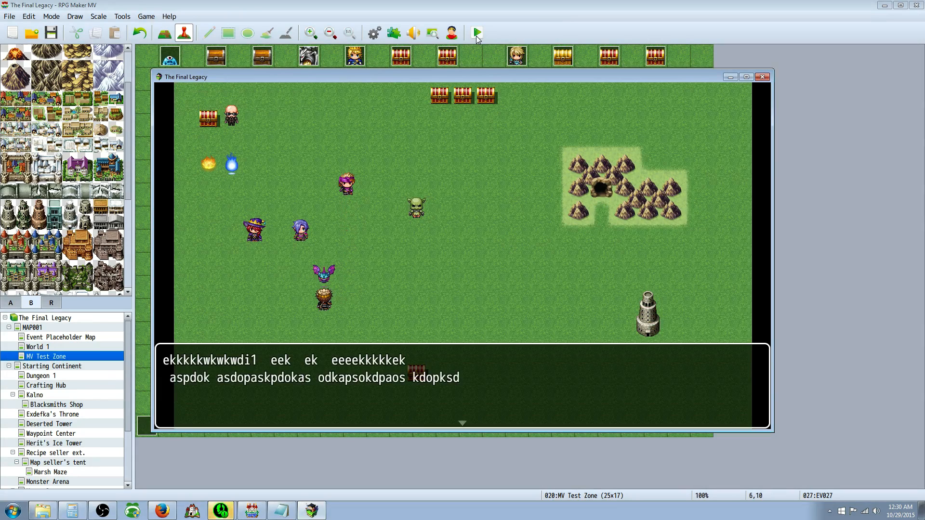
{"action": "key", "text": "Return"}
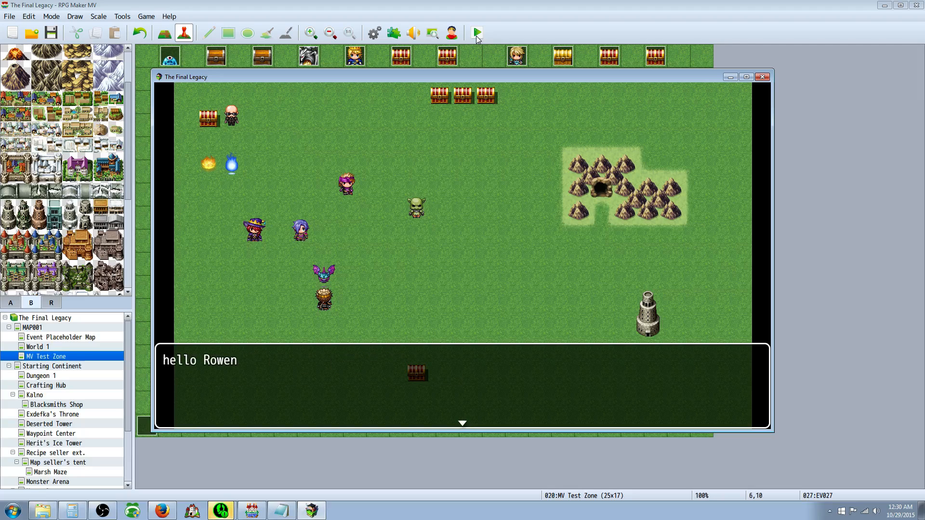
{"action": "key", "text": "Return"}
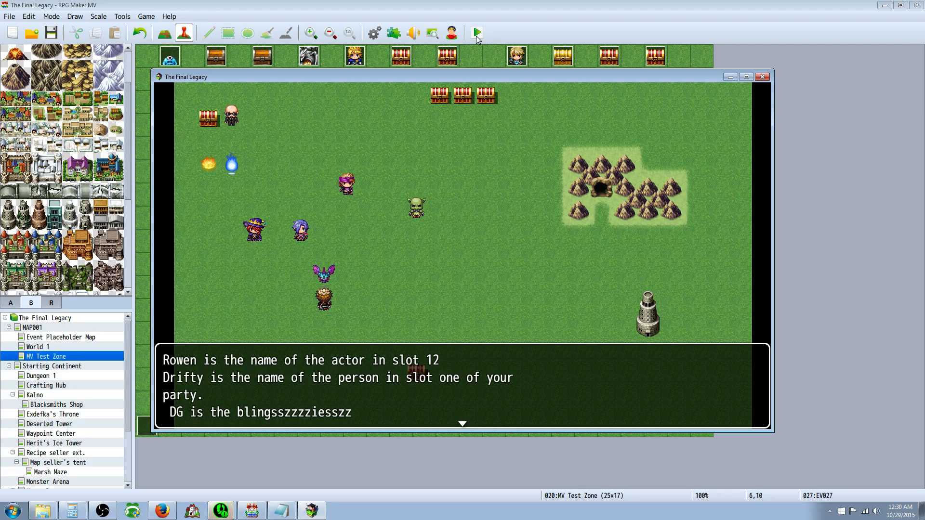
{"action": "key", "text": "Return"}
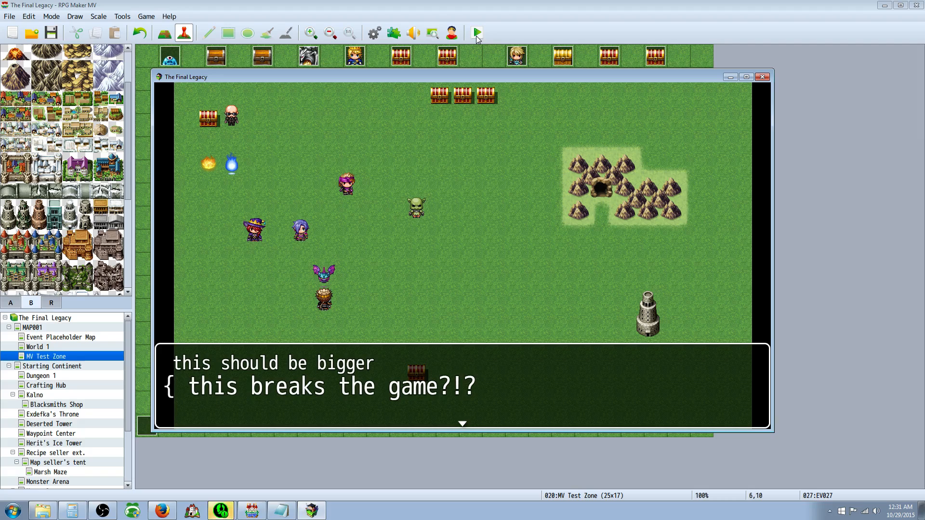
{"action": "key", "text": "Return"}
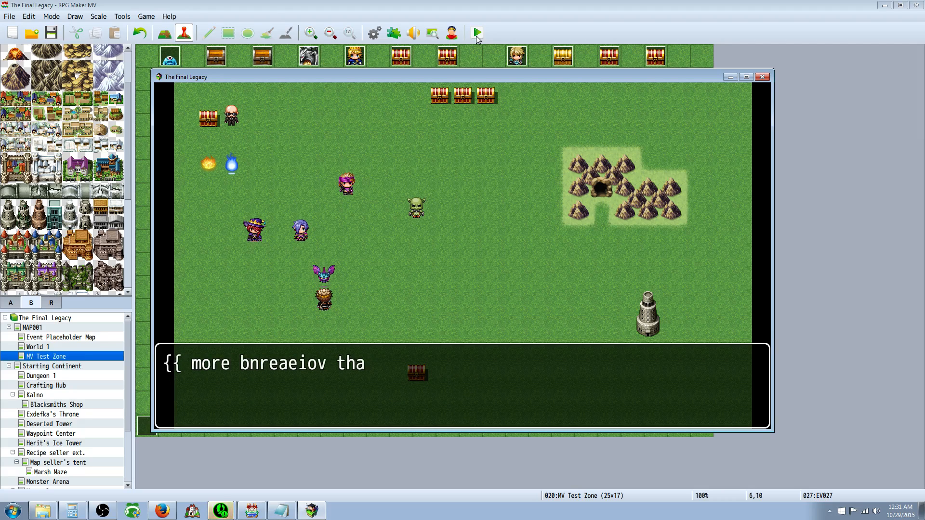
{"action": "key", "text": "Return"}
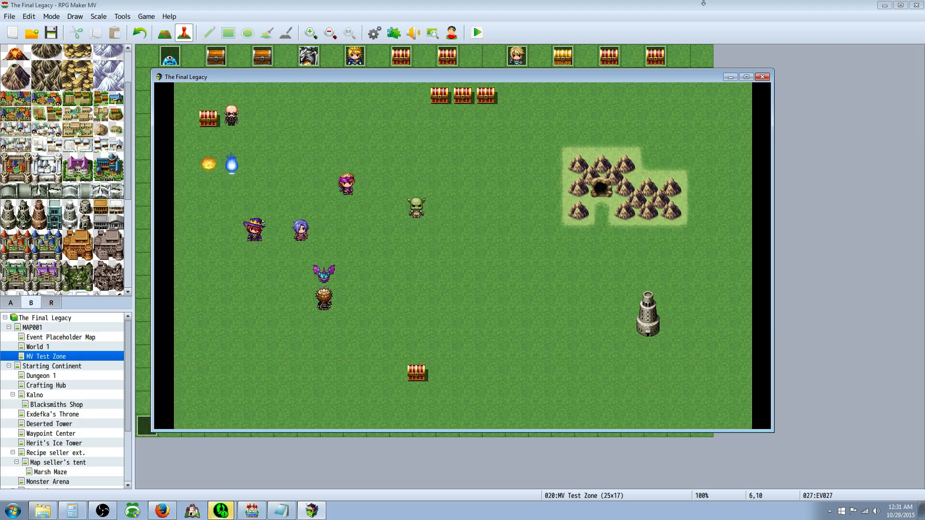
{"action": "left_click", "coordinate": [762, 77]}
{"action": "left_click", "coordinate": [393, 33]}
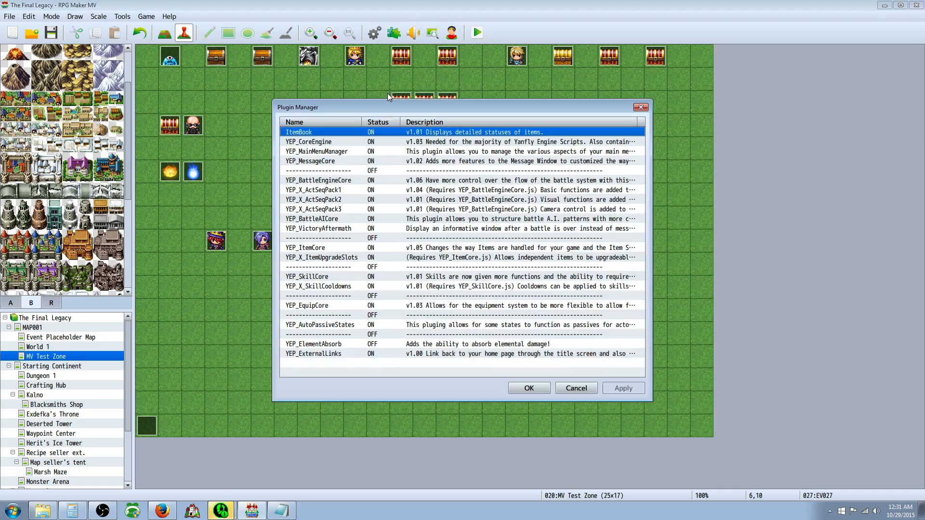
{"action": "left_click", "coordinate": [535, 384]}
Reopen EV027's text size message for editing and reduce the codes on its second and third lines to a single "\{".
{"action": "left_click", "coordinate": [270, 273]}
{"action": "left_click", "coordinate": [283, 284]}
{"action": "double_click", "coordinate": [284, 287]}
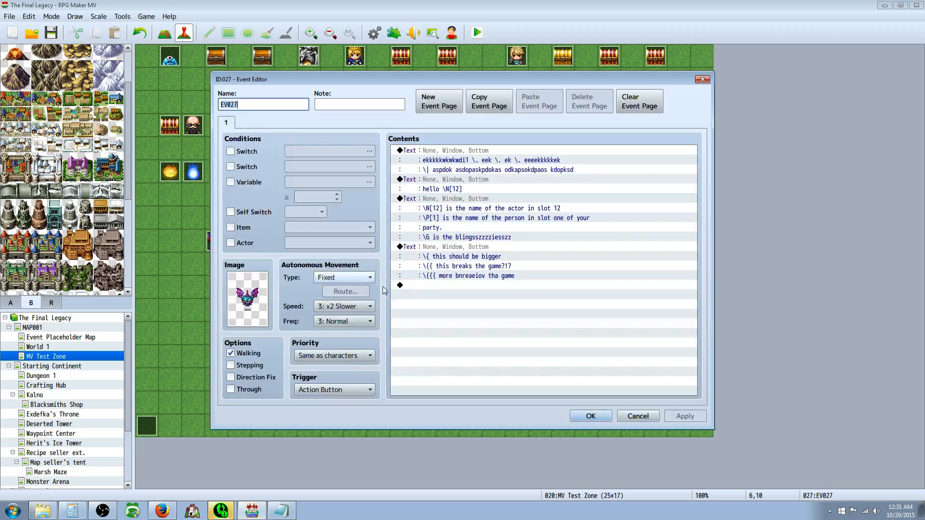
{"action": "right_click", "coordinate": [449, 249]}
{"action": "left_click", "coordinate": [506, 267]}
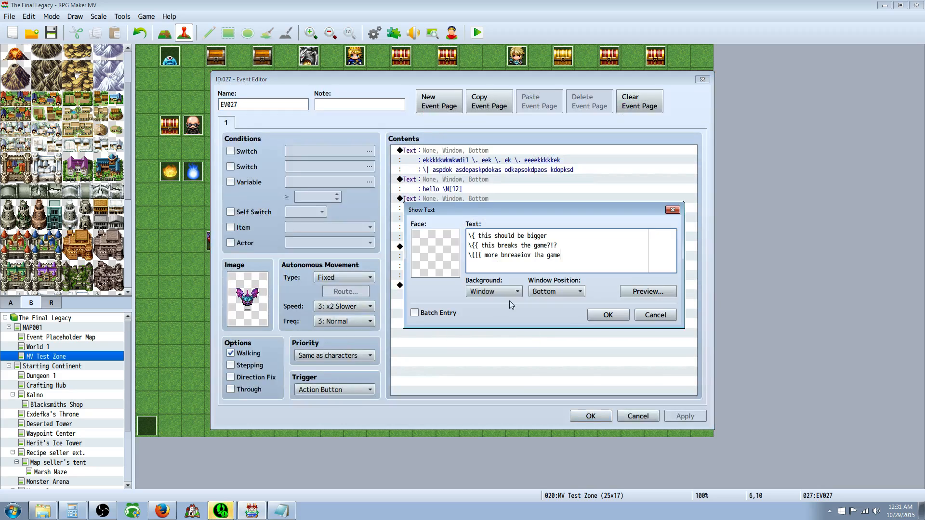
{"action": "left_click", "coordinate": [478, 246]}
{"action": "key", "text": "BackSpace"}
{"action": "key", "text": "Delete"}
{"action": "key", "text": "Delete"}
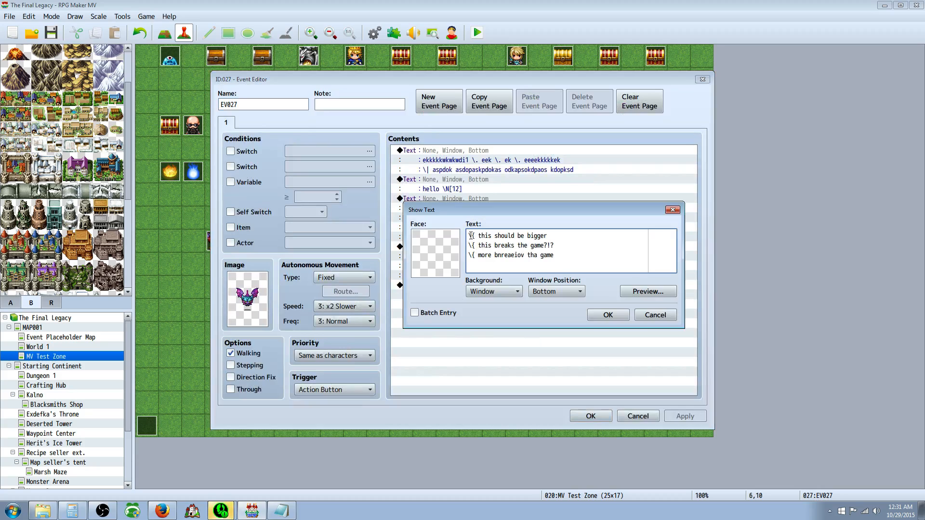
Change the third line's code to "\}", add a fourth line "\} smaller text", and confirm the message.
{"action": "mouse_move", "coordinate": [471, 235]}
{"action": "left_mouse_down"}
{"action": "mouse_move", "coordinate": [482, 235]}
{"action": "mouse_move", "coordinate": [475, 245]}
{"action": "left_mouse_up"}
{"action": "left_click", "coordinate": [475, 255]}
{"action": "key", "text": "BackSpace"}
{"action": "type", "text": "}"}
{"action": "left_click", "coordinate": [279, 513]}
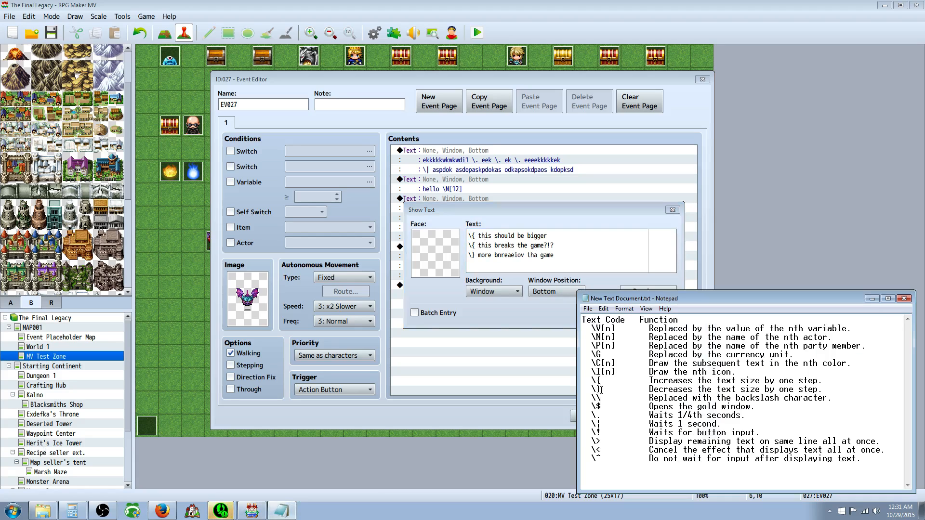
{"action": "left_click", "coordinate": [580, 263]}
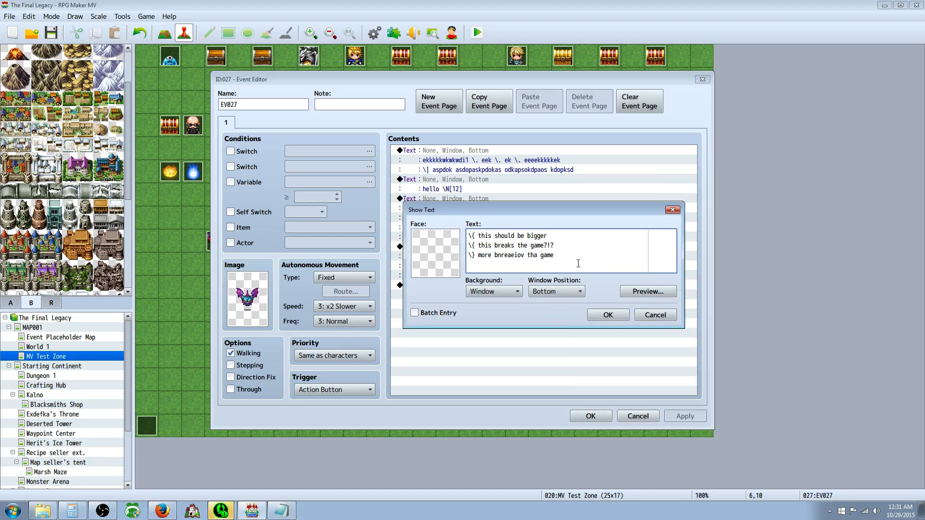
{"action": "key", "text": "Return"}
{"action": "type", "text": "\\} smaller text"}
{"action": "left_click", "coordinate": [601, 314]}
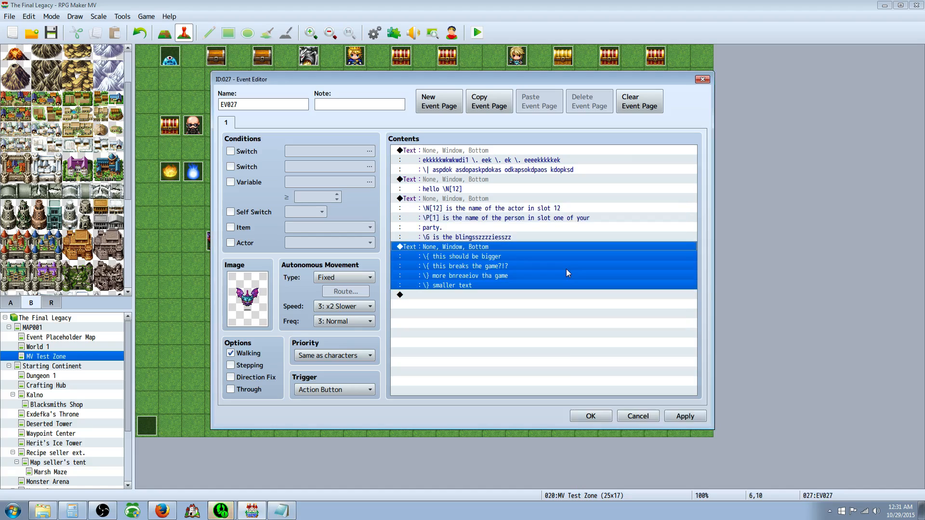
Add a new Show Text message with the lines "\} smaller" and "\} smaller?" at the end of EV027, and confirm the event.
{"action": "right_click", "coordinate": [450, 304]}
{"action": "left_click", "coordinate": [457, 308]}
{"action": "left_click", "coordinate": [467, 153]}
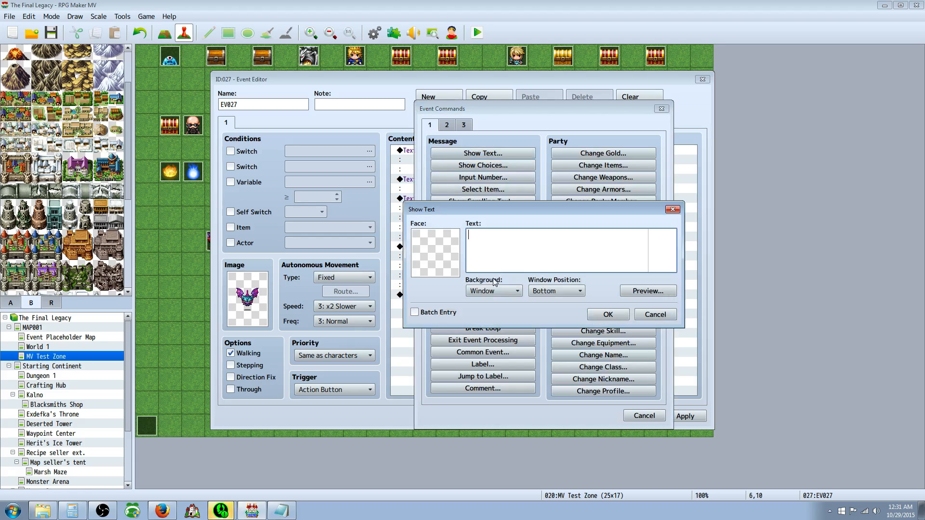
{"action": "type", "text": "\\} smaller]\\ smaller?"}
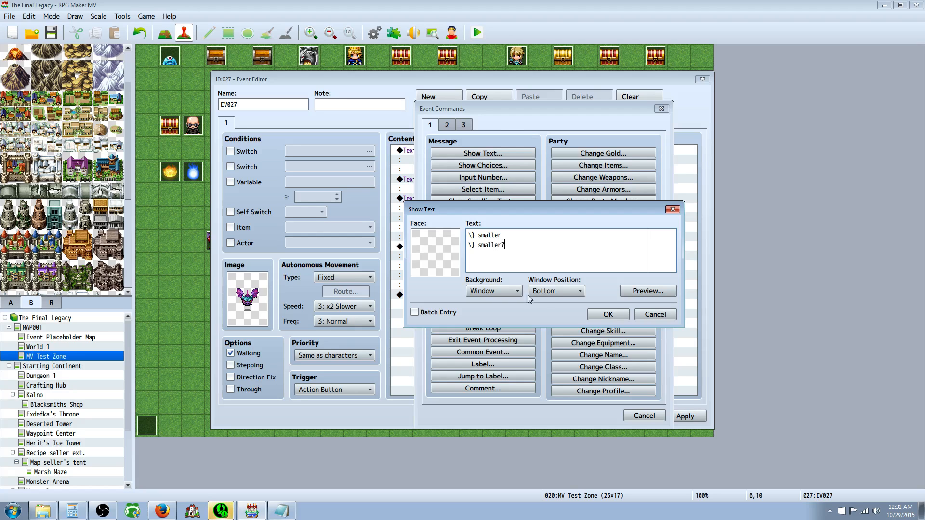
{"action": "left_click", "coordinate": [604, 314]}
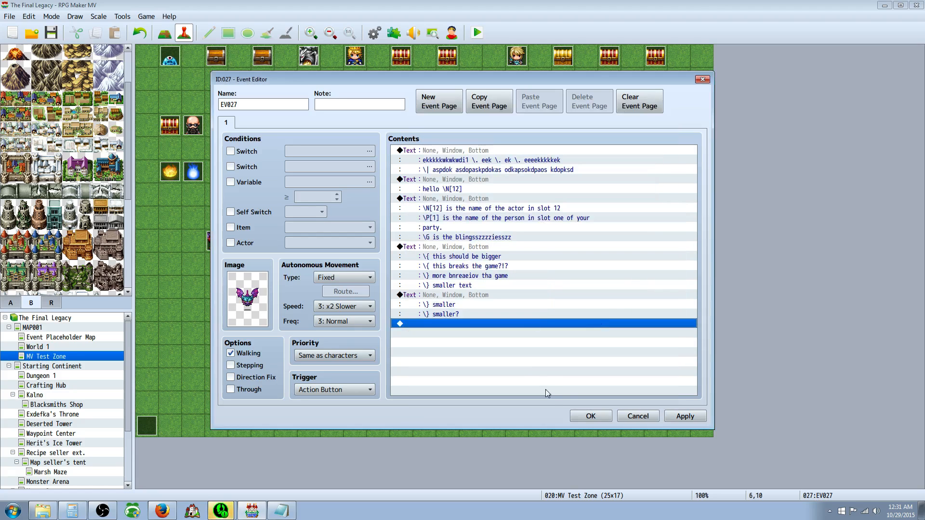
{"action": "left_click", "coordinate": [575, 417]}
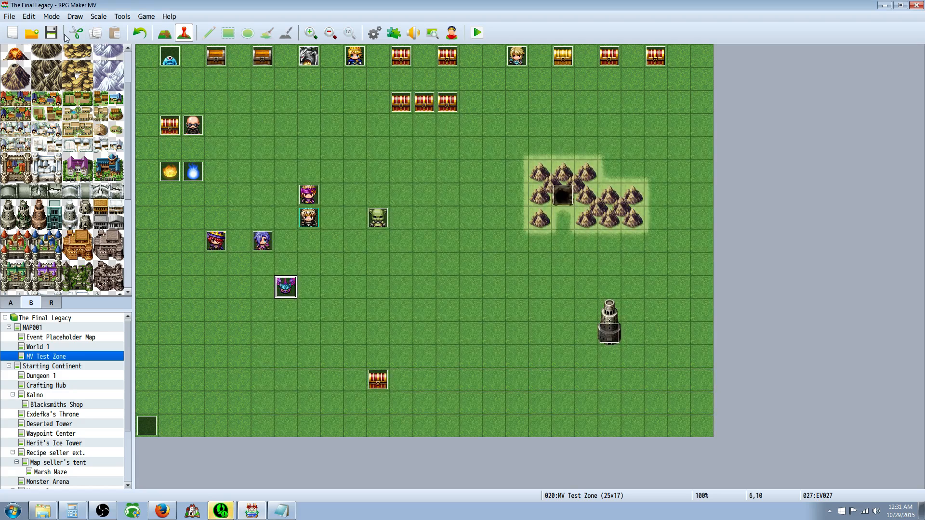
Playtest the game, talk to the bat event, read through to the "smaller?" message, and close the playtest.
{"action": "left_click", "coordinate": [478, 32]}
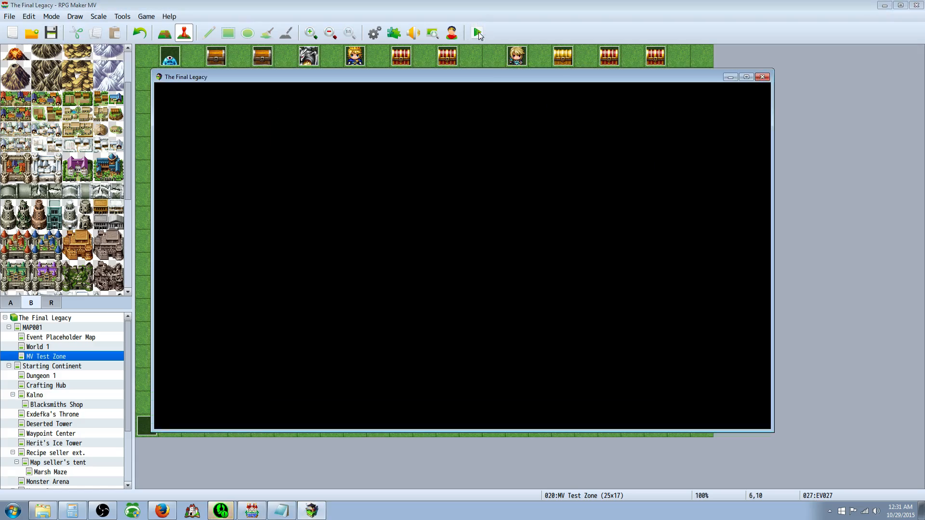
{"action": "key", "text": "Return"}
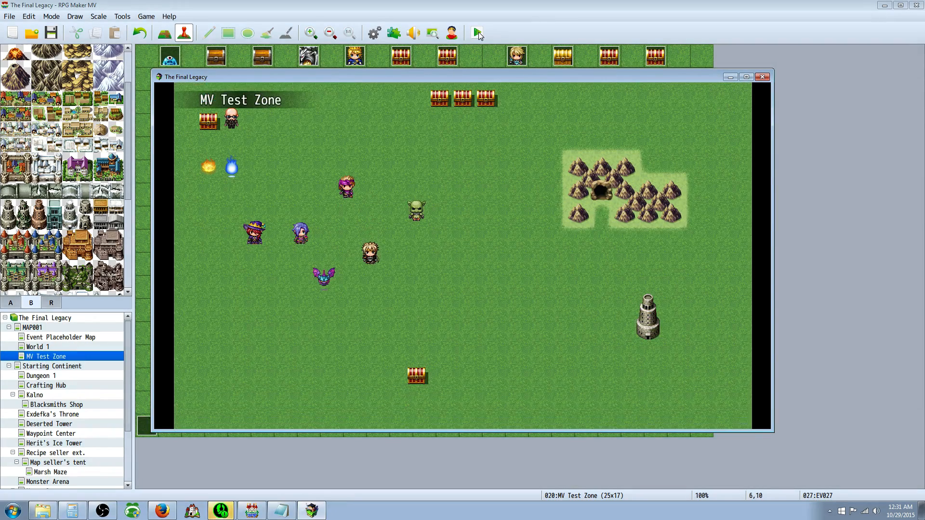
{"action": "key", "text": "Down"}
{"action": "key", "text": "Left"}
{"action": "key", "text": "Return"}
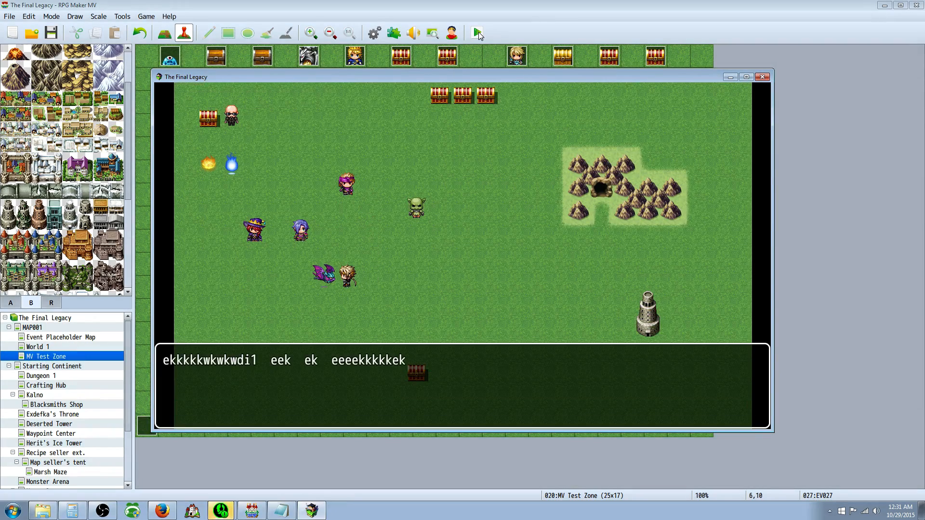
{"action": "key", "text": "Return"}
{"action": "key", "text": "Return"}
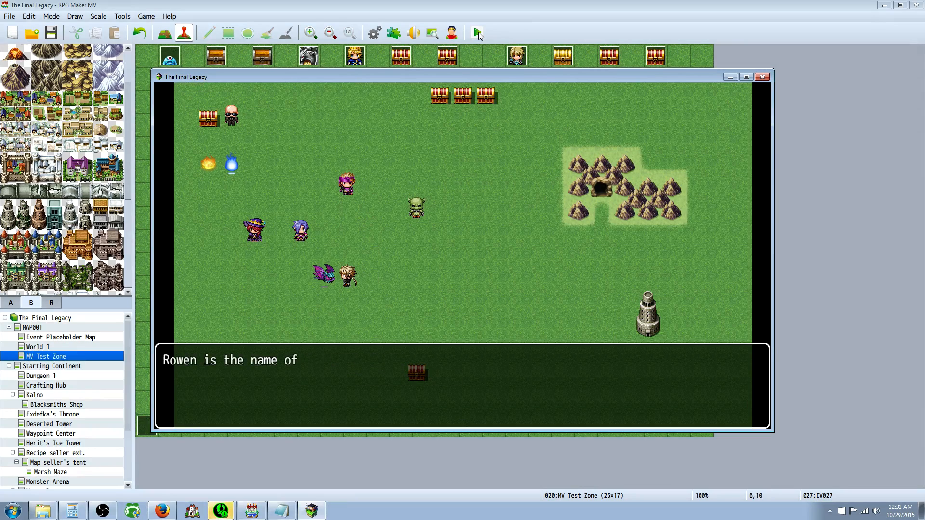
{"action": "key", "text": "Return"}
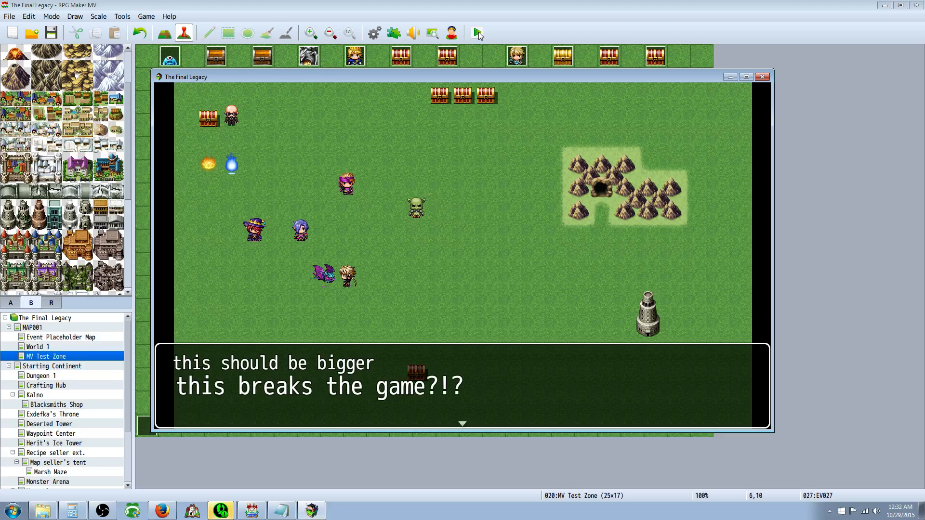
{"action": "key", "text": "Return"}
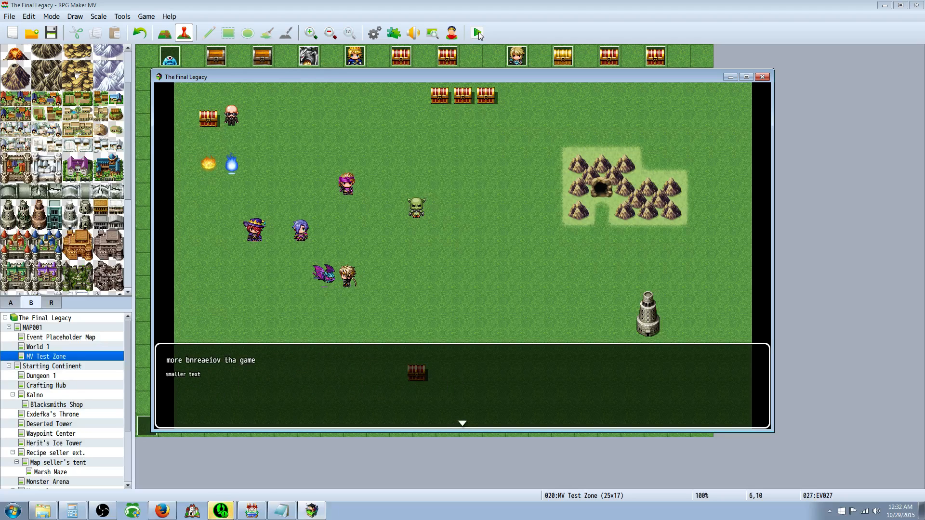
{"action": "key", "text": "Return"}
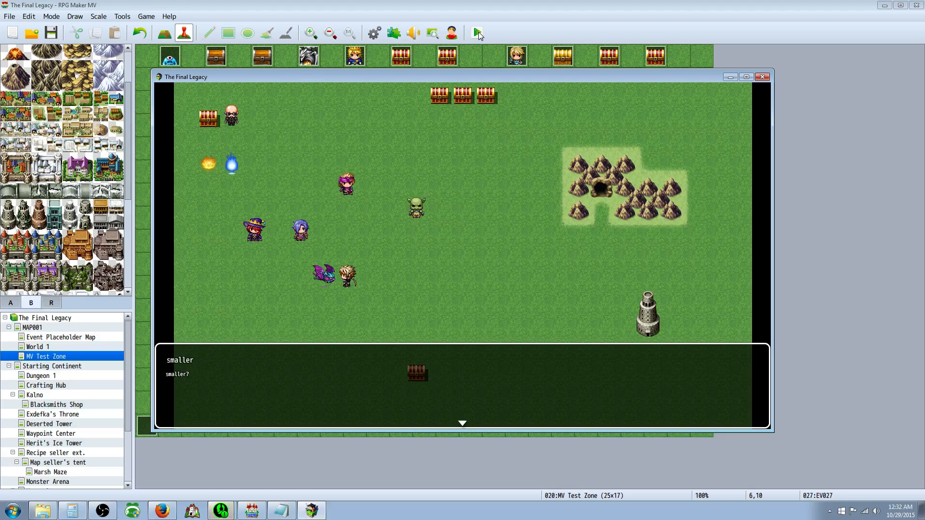
{"action": "key", "text": "Return"}
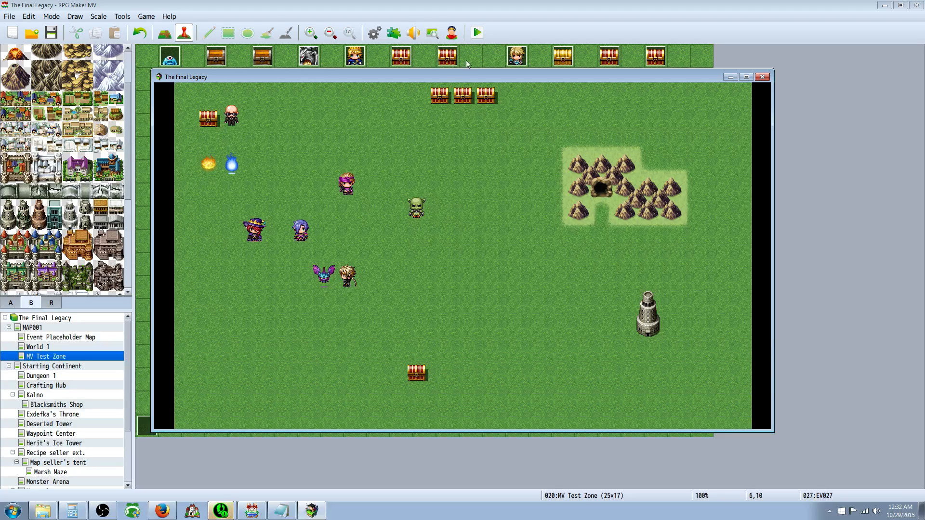
{"action": "left_click", "coordinate": [762, 77]}
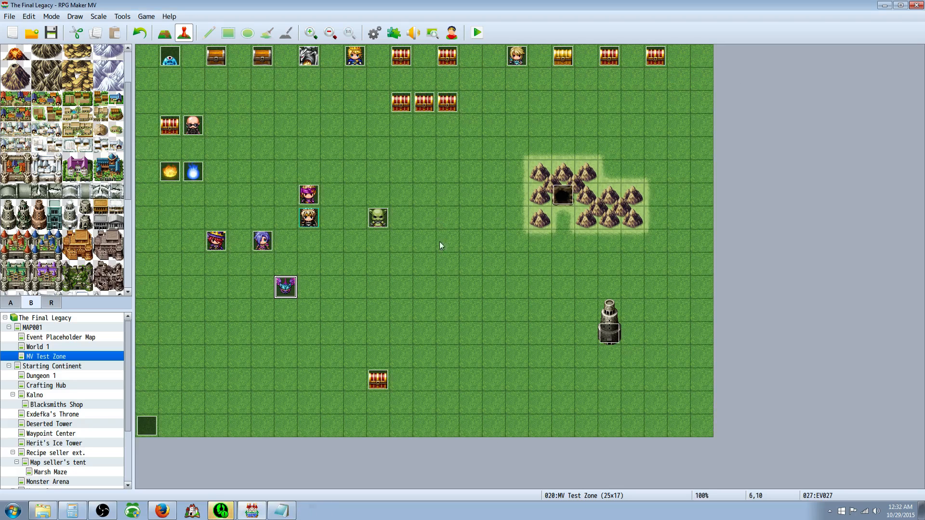
Reopen EV027 and add a Show Text message at its end with the first line "\{ \{ \{ \{ BIGGGG".
{"action": "right_click", "coordinate": [299, 291]}
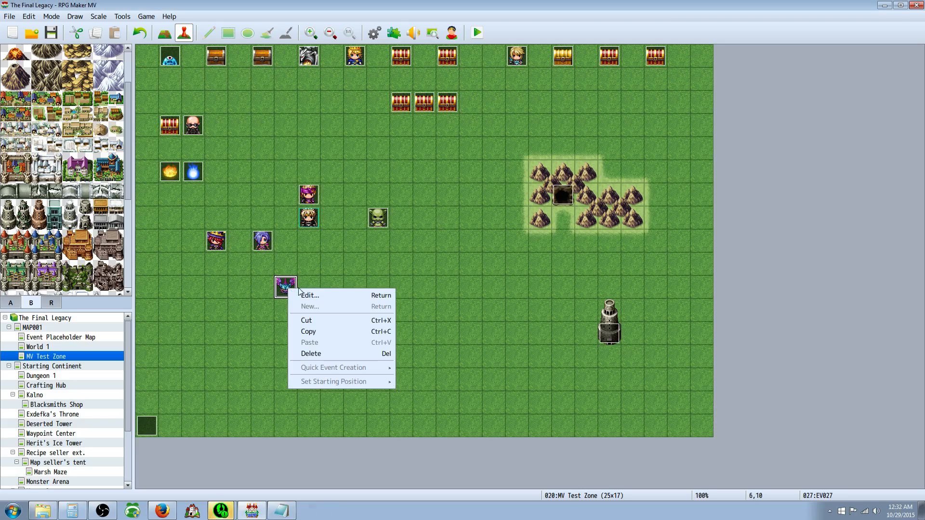
{"action": "left_click", "coordinate": [308, 295]}
{"action": "right_click", "coordinate": [443, 324]}
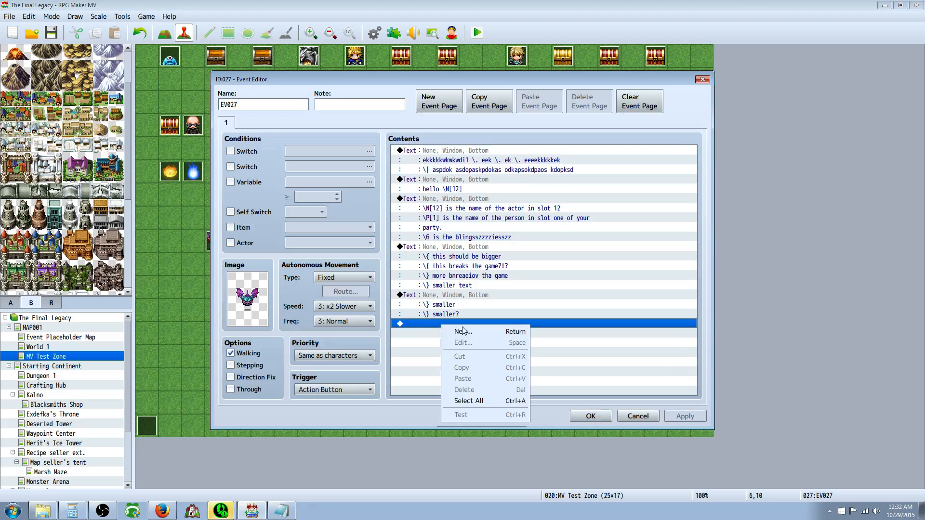
{"action": "left_click", "coordinate": [462, 332]}
{"action": "left_click", "coordinate": [482, 153]}
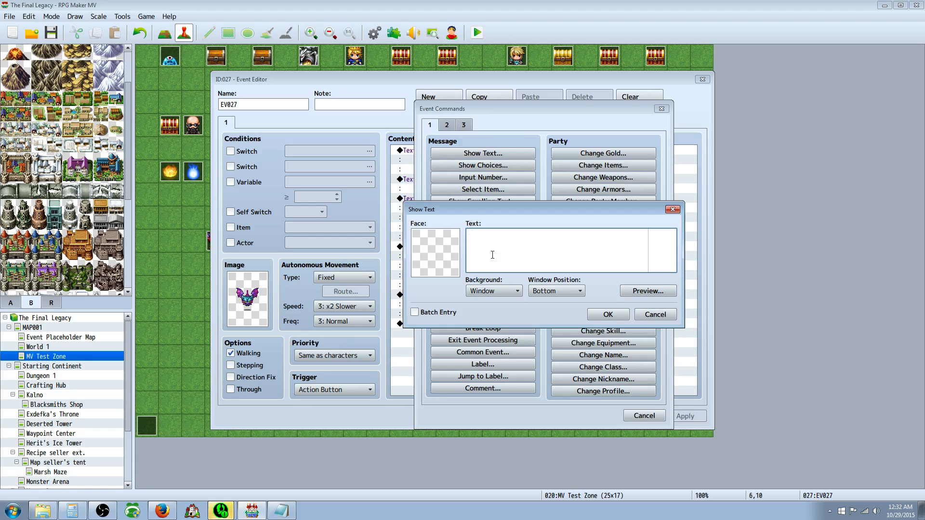
{"action": "type", "text": "}"}
{"action": "left_click", "coordinate": [281, 511]}
{"action": "left_click", "coordinate": [510, 240]}
{"action": "key", "text": "BackSpace"}
{"action": "type", "text": "{ \\{ \\{ \\{ BIGGGG"}
Add the second line "\} \} \} \} tiiny" to the message and confirm both the message and the event.
{"action": "key", "text": "Return"}
{"action": "type", "text": "\\} \\} \\} \\} t"}
{"action": "type", "text": "y"}
{"action": "left_click", "coordinate": [602, 317]}
{"action": "left_click", "coordinate": [590, 417]}
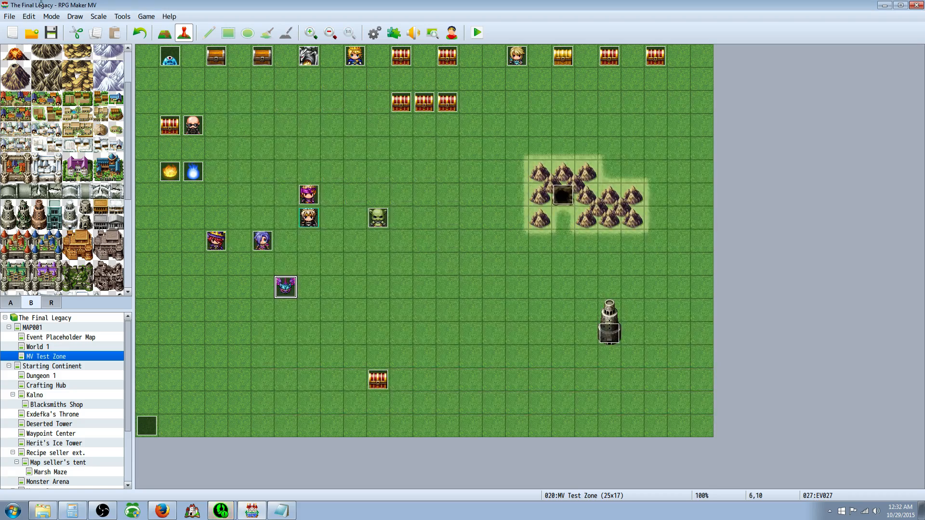
Playtest the game again, talk to the bat, read its messages through the BIGGGG text, and close the playtest.
{"action": "left_click", "coordinate": [474, 33]}
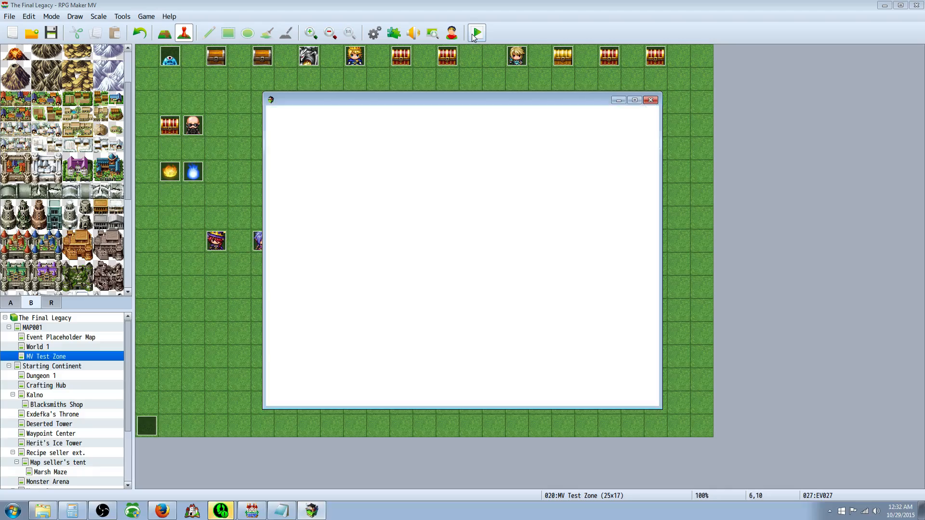
{"action": "key", "text": "Return"}
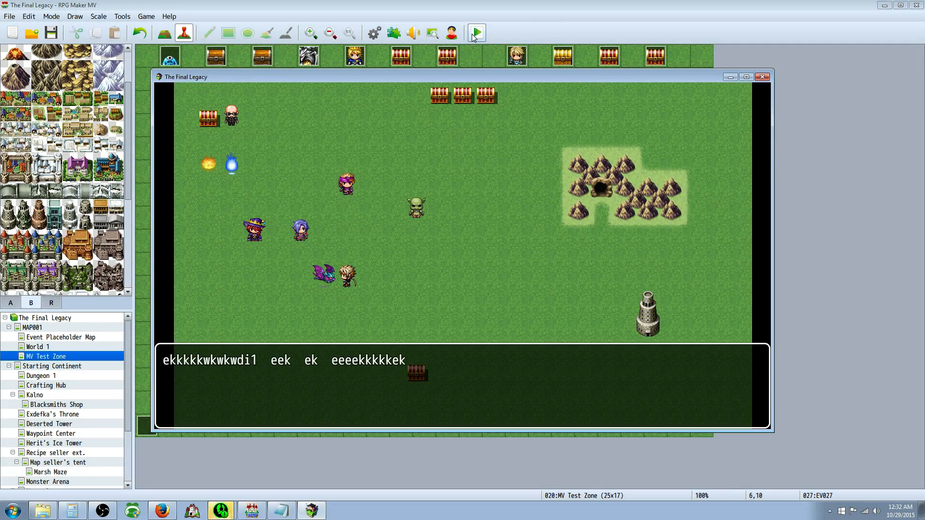
{"action": "key", "text": "Return"}
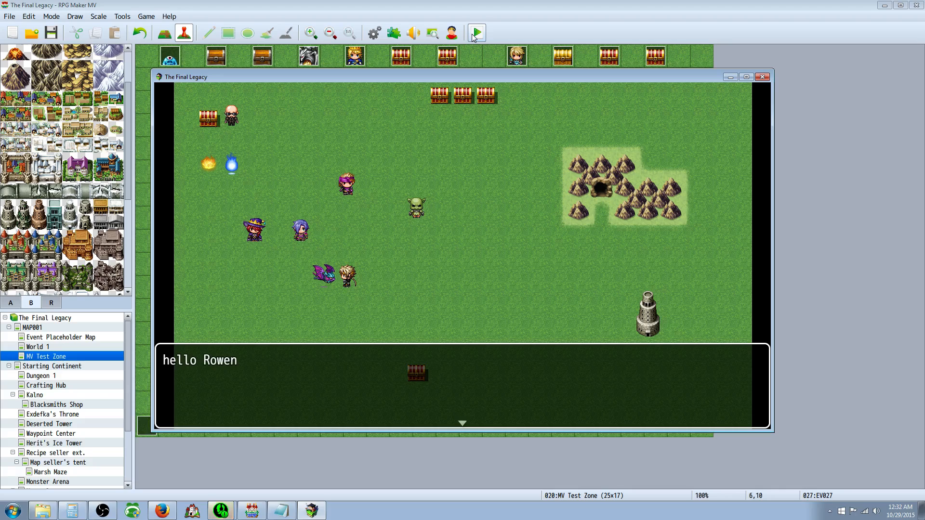
{"action": "key", "text": "Return"}
{"action": "key", "text": "Return"}
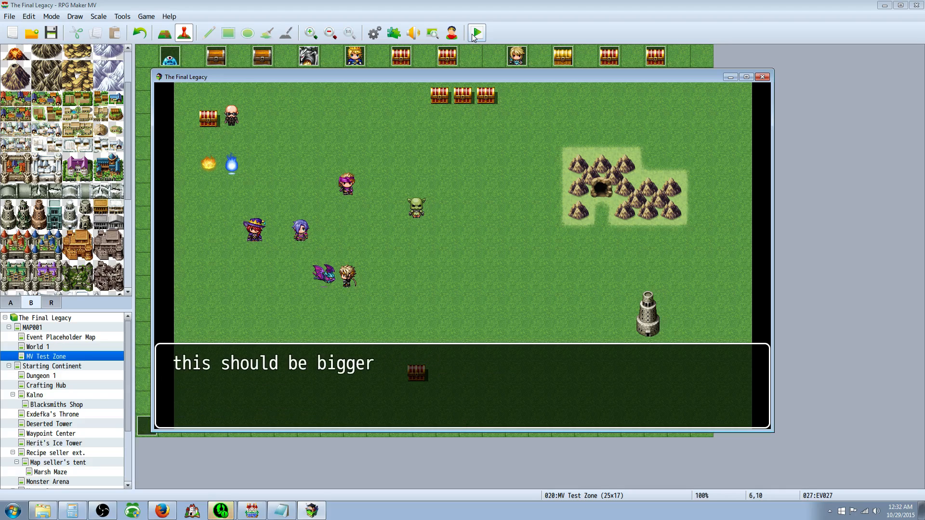
{"action": "key", "text": "Return"}
{"action": "key", "text": "Return"}
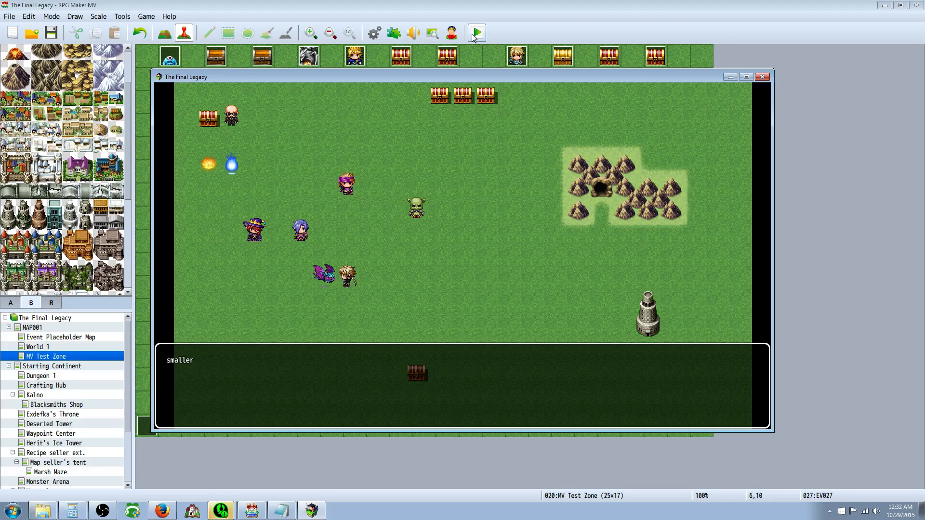
{"action": "key", "text": "Return"}
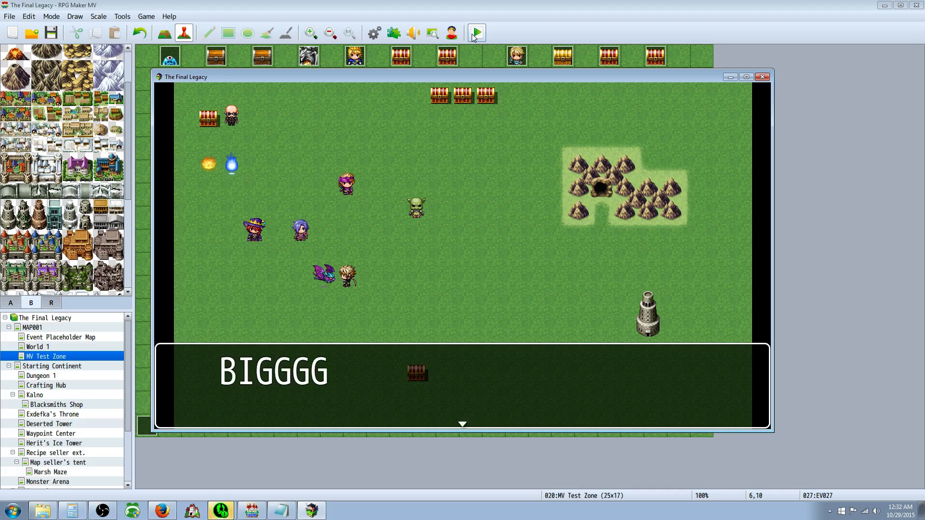
{"action": "key", "text": "Return"}
{"action": "key", "text": "Return"}
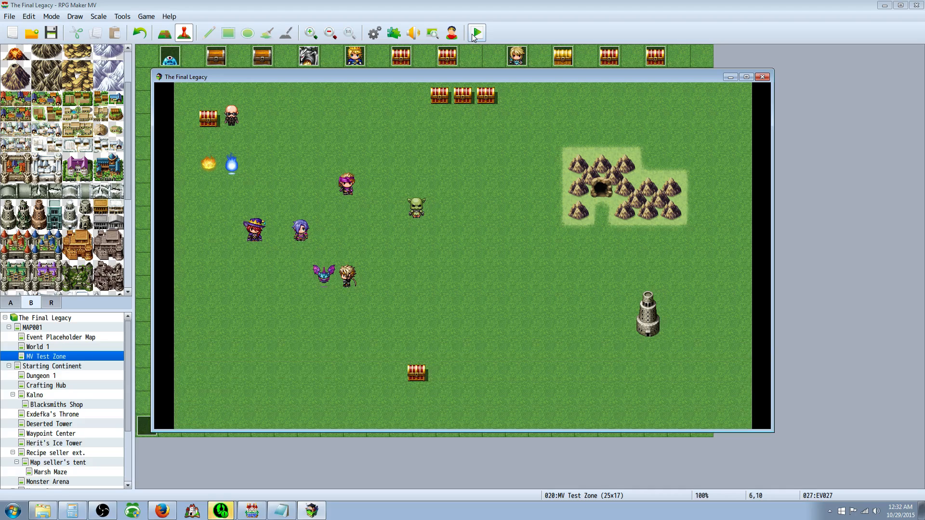
{"action": "left_click", "coordinate": [762, 77]}
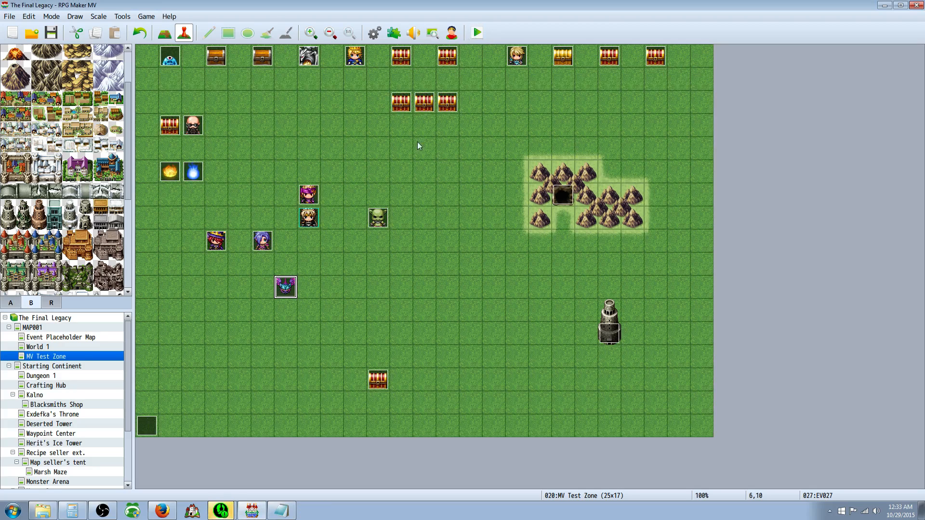
Consult the text code list in Notepad for the double-backslash code and return to the map in RPG Maker MV.
{"action": "left_click", "coordinate": [281, 511]}
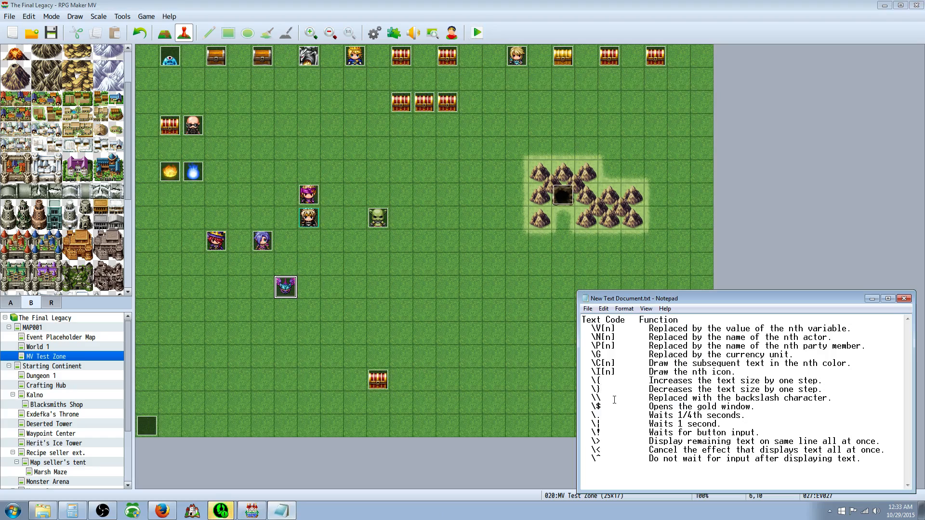
{"action": "left_click_drag", "start_coordinate": [669, 404], "coordinate": [735, 400]}
{"action": "left_click", "coordinate": [732, 398]}
{"action": "left_click", "coordinate": [660, 399]}
{"action": "left_click", "coordinate": [286, 287]}
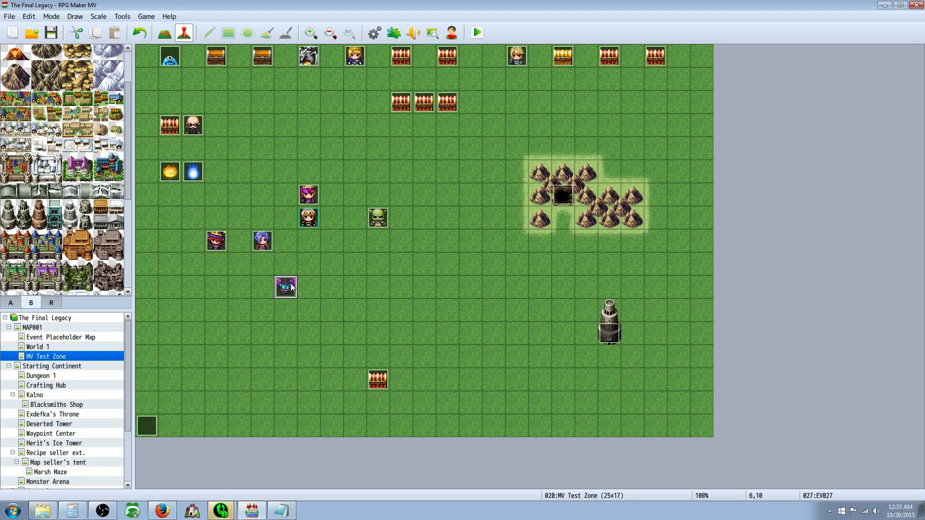
Reopen EV027 and add a Show Text message at its end reading "\\ whats this do?".
{"action": "right_click", "coordinate": [288, 285]}
{"action": "left_click", "coordinate": [310, 291]}
{"action": "left_click", "coordinate": [431, 356]}
{"action": "right_click", "coordinate": [432, 362]}
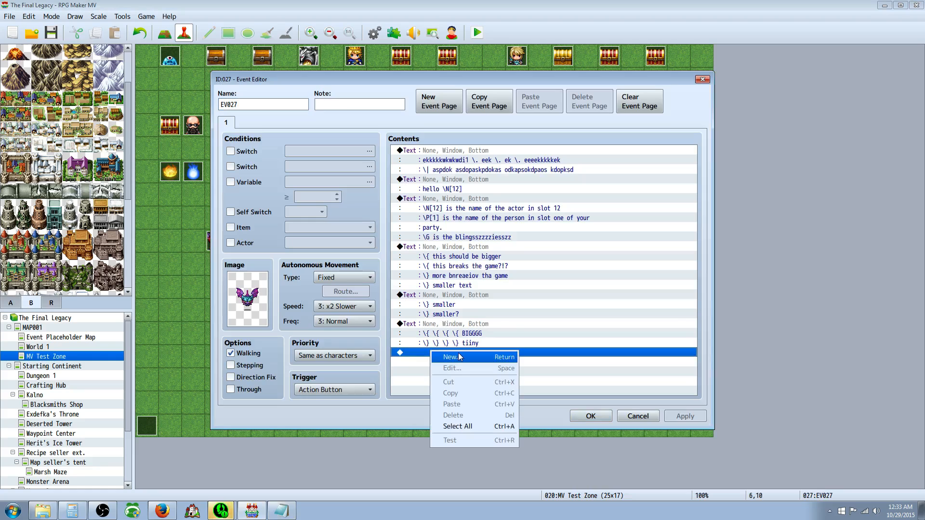
{"action": "left_click", "coordinate": [446, 365]}
{"action": "left_click", "coordinate": [483, 153]}
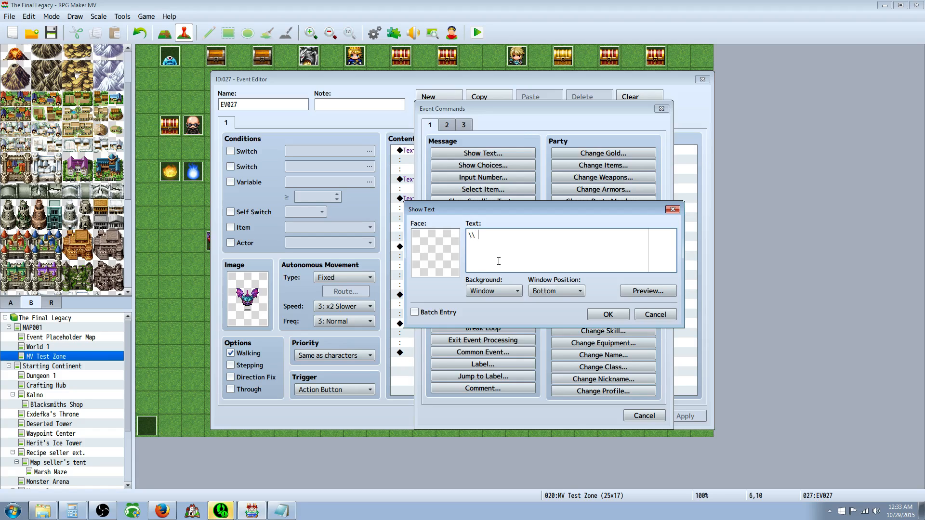
{"action": "type", "text": "\\\\ whats this f"}
{"action": "type", "text": "o"}
{"action": "key", "text": "BackSpace"}
{"action": "key", "text": "BackSpace"}
{"action": "type", "text": "do?"}
Insert the line "\{ \{ \{" above the question, append "\\ \\" after it, and confirm the message and the event.
{"action": "left_click", "coordinate": [499, 261]}
{"action": "key", "text": "Home"}
{"action": "key", "text": "Return"}
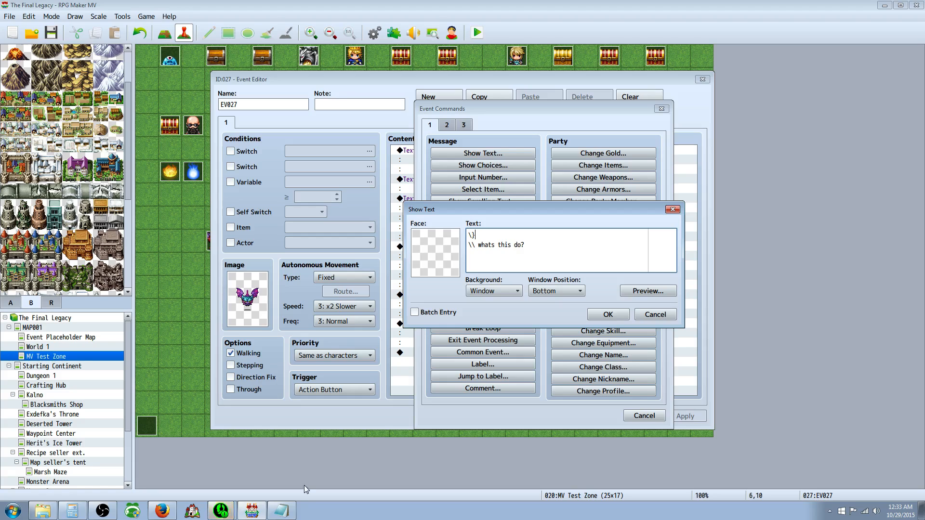
{"action": "left_click", "coordinate": [284, 511]}
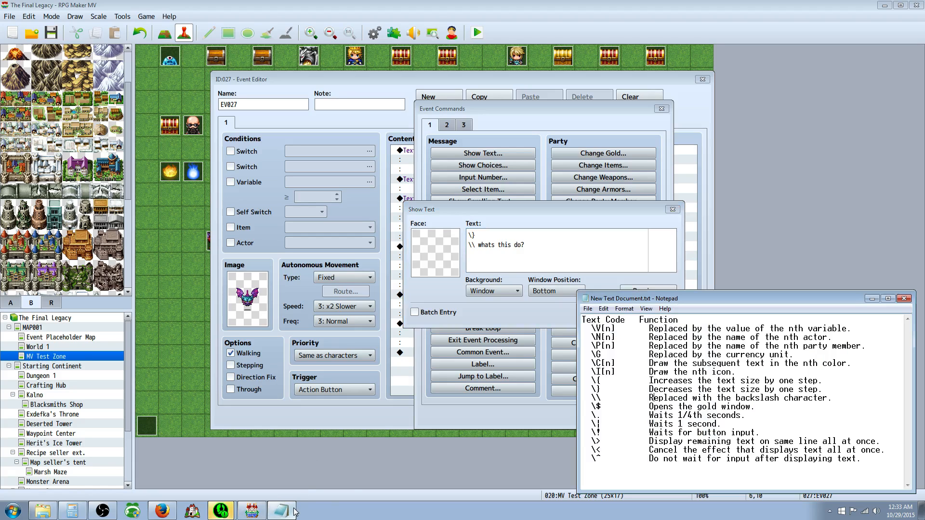
{"action": "left_click", "coordinate": [505, 239]}
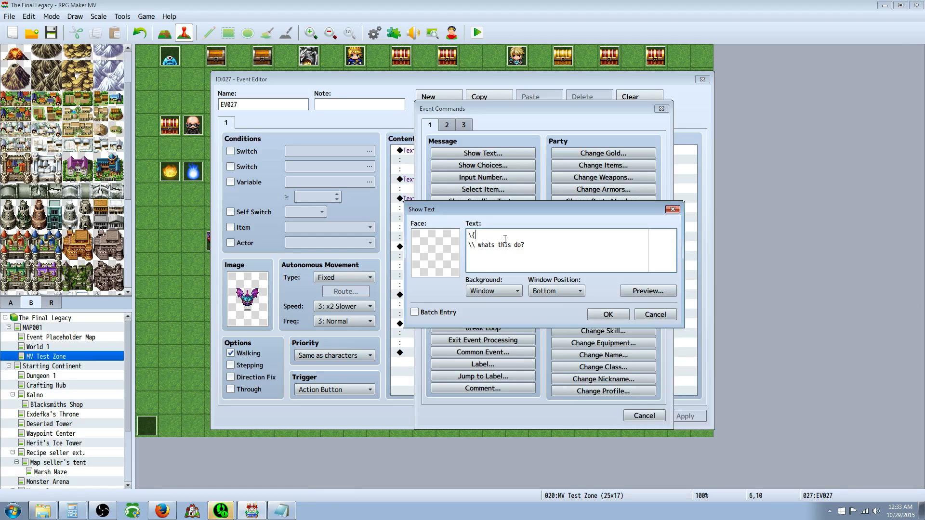
{"action": "type", "text": "\\\\ \\\\"}
{"action": "left_click", "coordinate": [608, 314]}
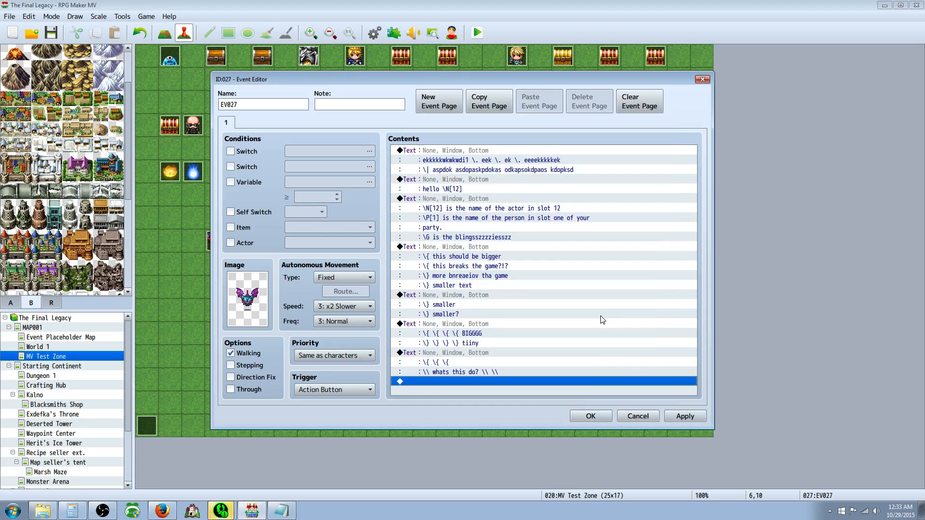
{"action": "left_click", "coordinate": [608, 416]}
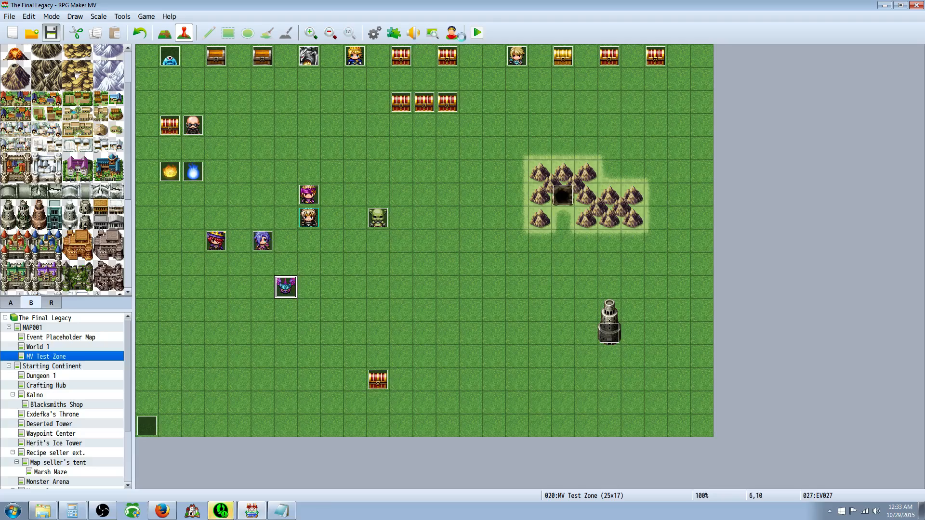
Playtest the game, read through the bat's messages up to the backslash question, and close the playtest.
{"action": "left_click", "coordinate": [472, 38]}
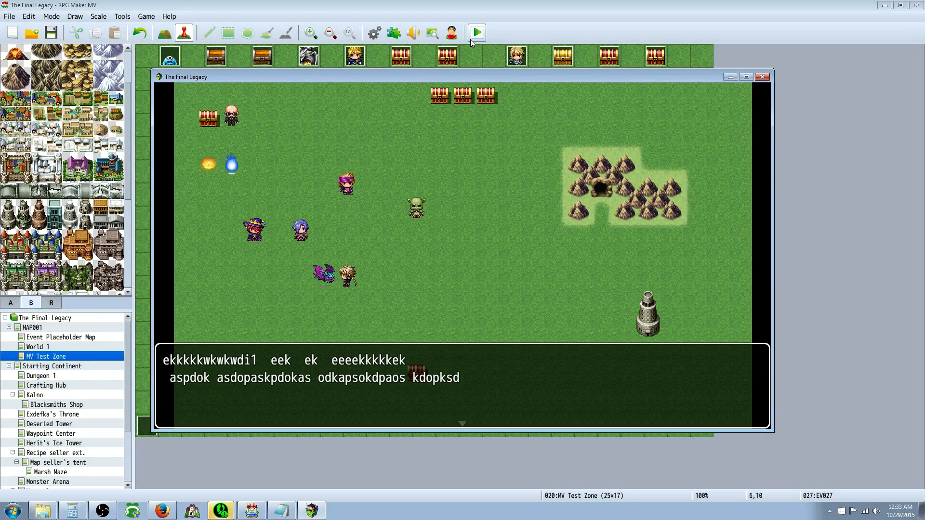
{"action": "key", "text": "Return"}
{"action": "key", "text": "Return"}
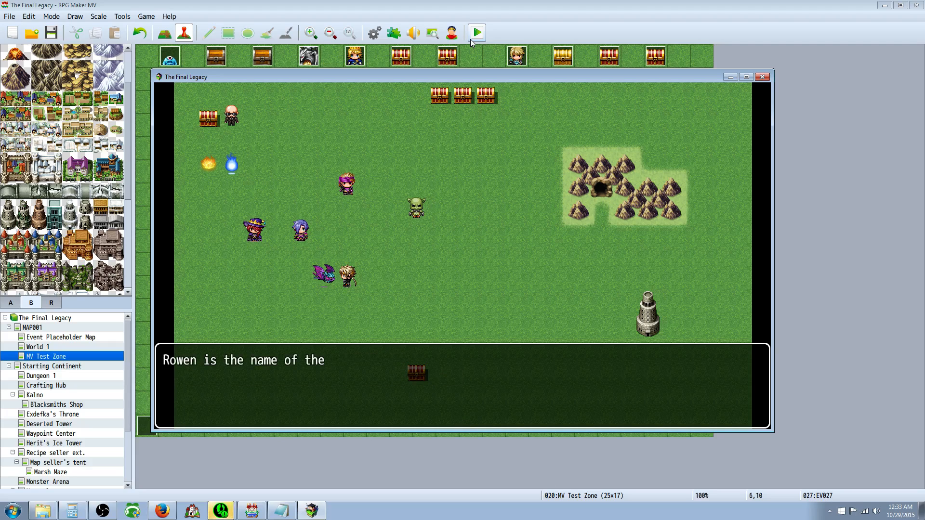
{"action": "key", "text": "Return"}
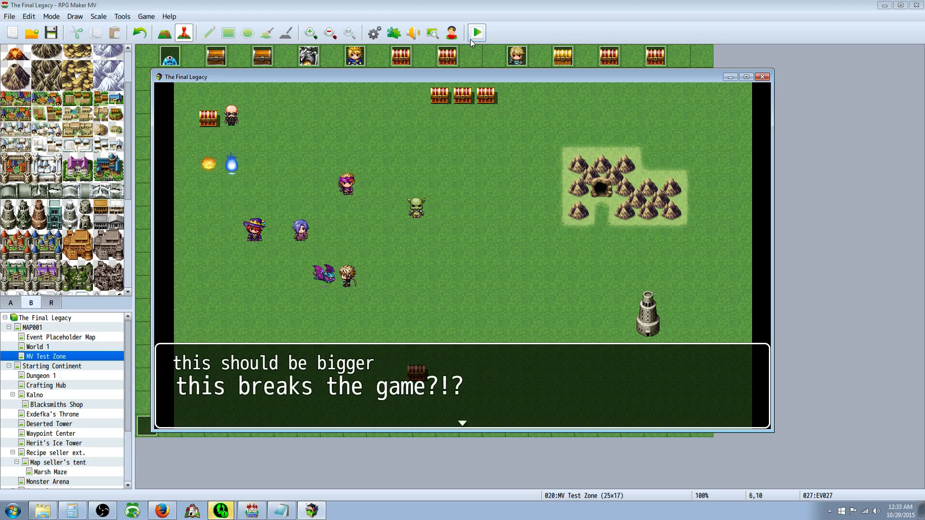
{"action": "key", "text": "Return"}
{"action": "key", "text": "Return"}
{"action": "key", "text": "Return"}
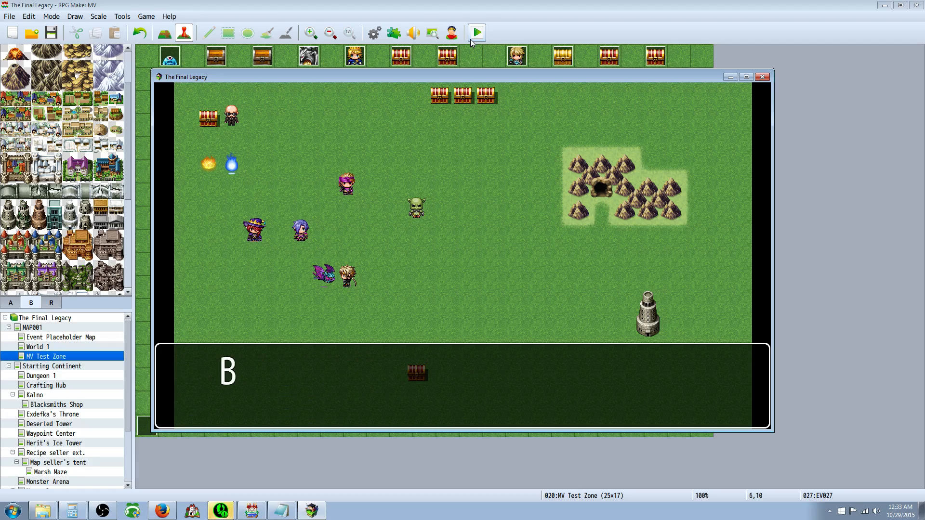
{"action": "key", "text": "Return"}
{"action": "key", "text": "Return"}
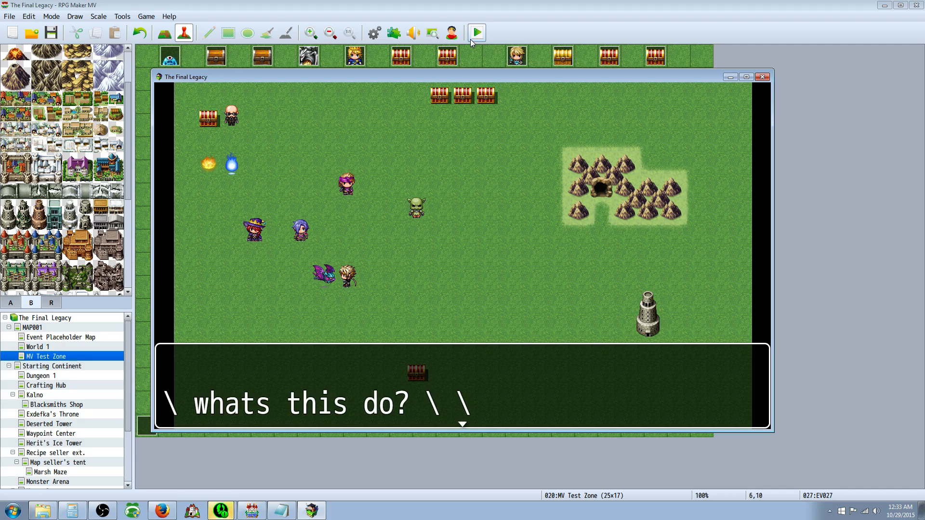
{"action": "key", "text": "Return"}
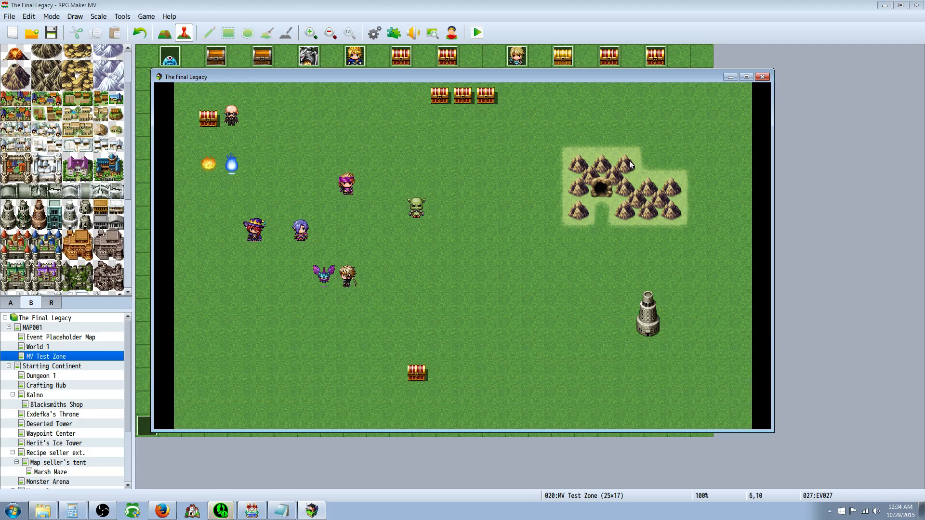
{"action": "left_click", "coordinate": [762, 77]}
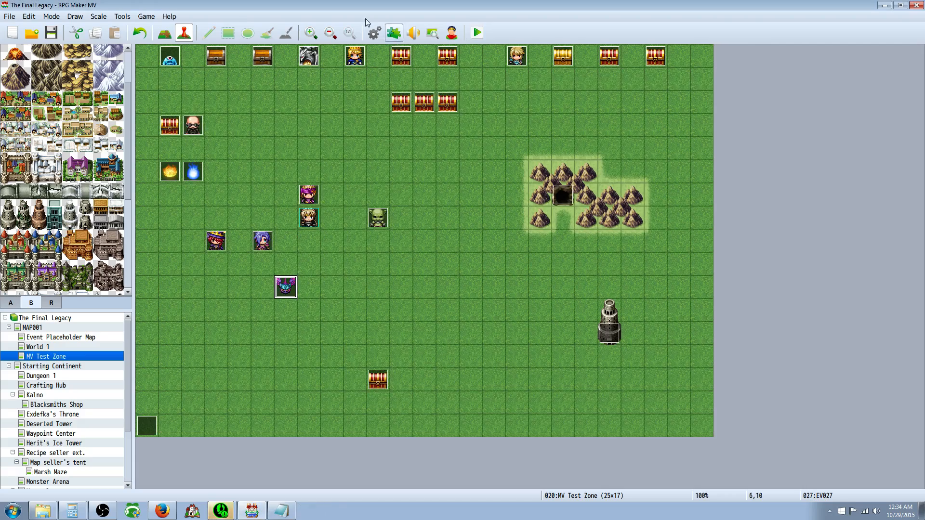
Review the YEP_MessageCore plugin settings and the Notepad text code list, then confirm both plugin dialogs.
{"action": "left_click", "coordinate": [394, 33]}
{"action": "left_click", "coordinate": [335, 162]}
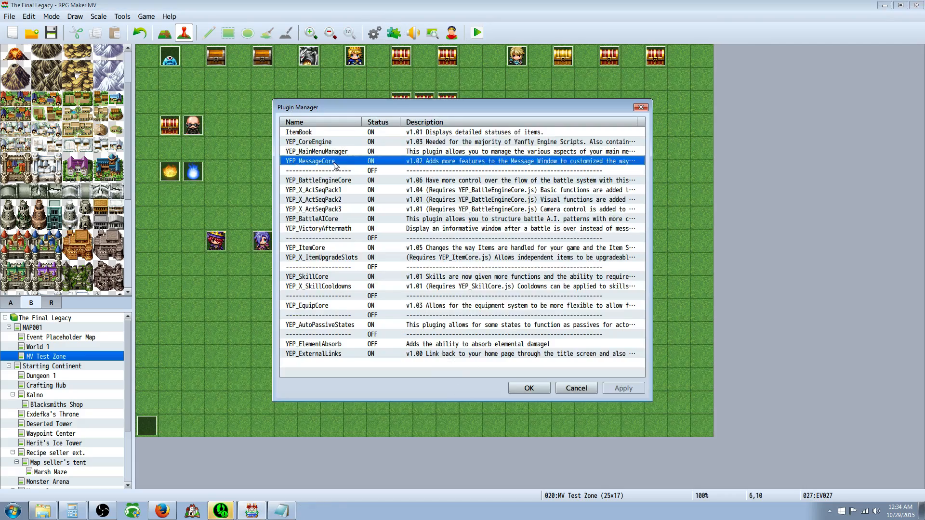
{"action": "double_click", "coordinate": [336, 163]}
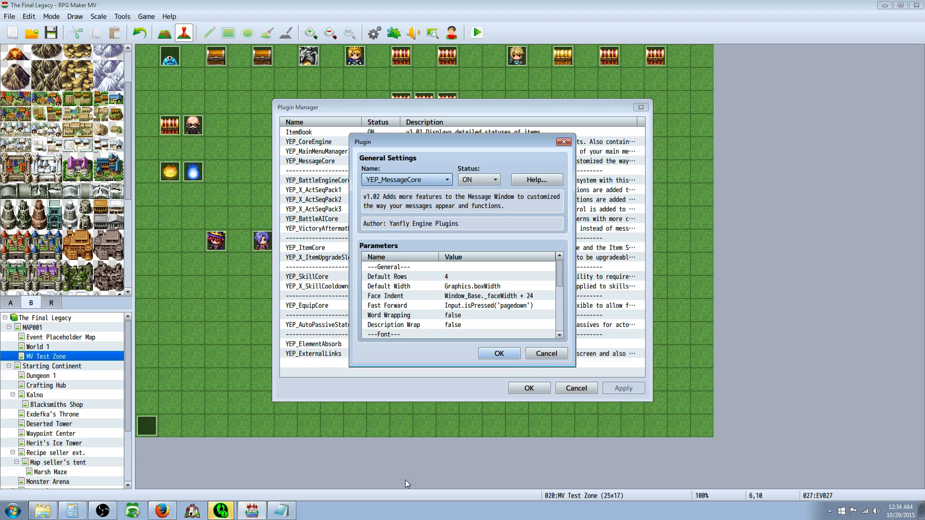
{"action": "left_click", "coordinate": [281, 511]}
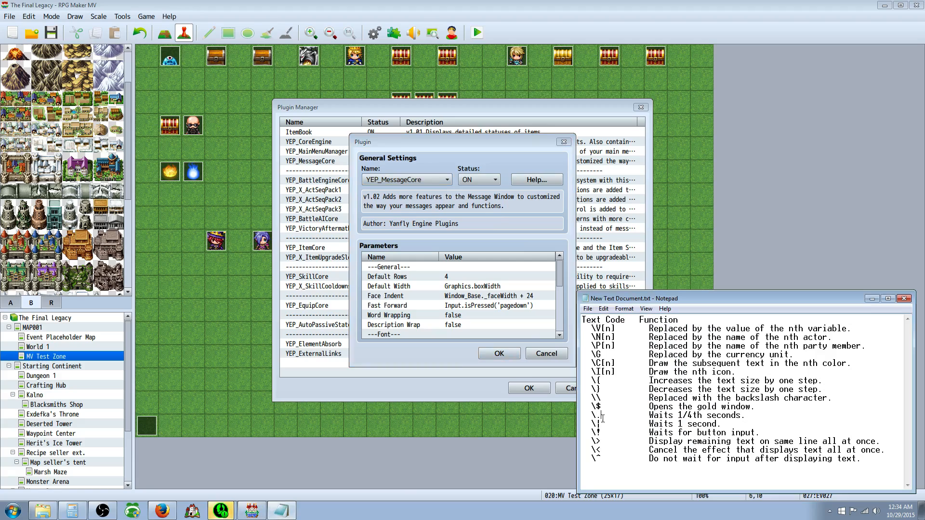
{"action": "left_click", "coordinate": [603, 427]}
{"action": "left_click", "coordinate": [612, 430]}
{"action": "left_click", "coordinate": [500, 353]}
{"action": "left_click", "coordinate": [529, 388]}
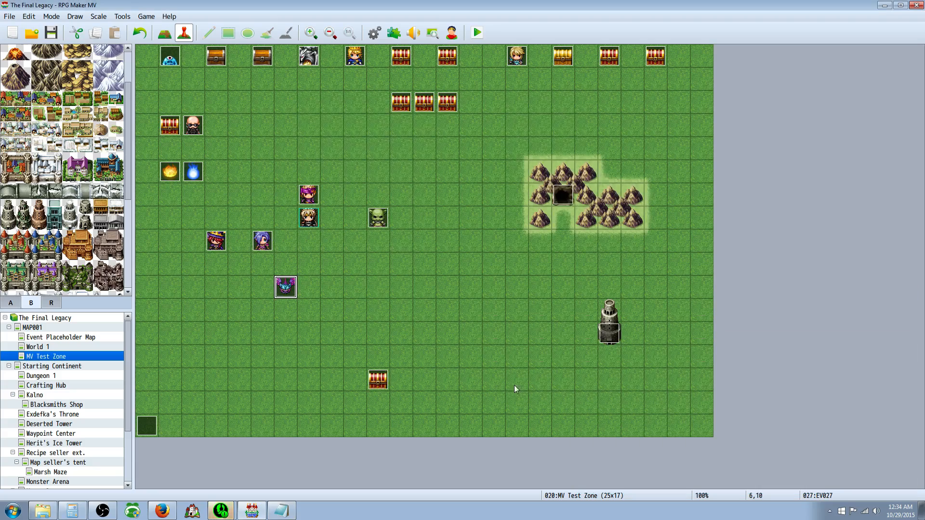
{"action": "right_click", "coordinate": [288, 283]}
{"action": "left_click", "coordinate": [300, 292]}
{"action": "left_click", "coordinate": [452, 383]}
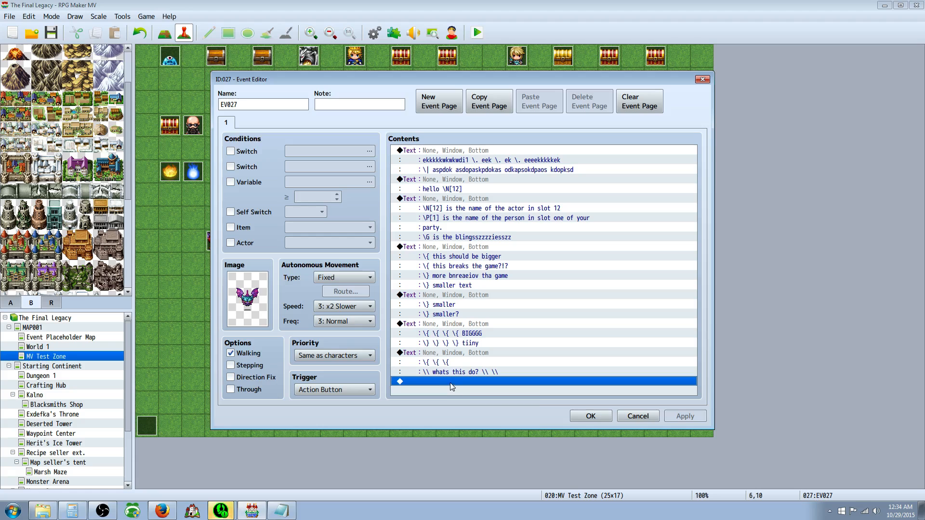
{"action": "right_click", "coordinate": [452, 386]}
{"action": "key", "text": "Escape"}
{"action": "key", "text": "Escape"}
Create an event at 8,10 with a Show Text message "My name is \! D \! R \! I \! F \! T \! Y \! !" and confirm it.
{"action": "right_click", "coordinate": [332, 292]}
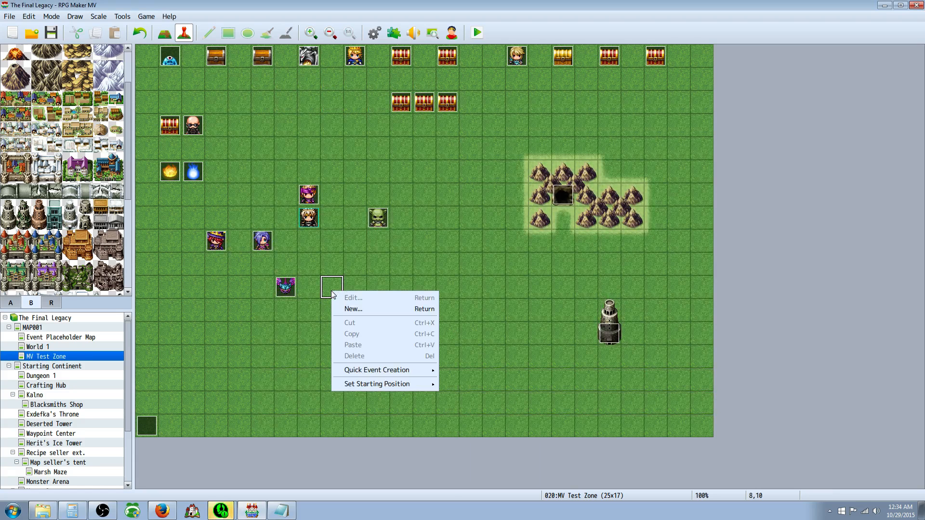
{"action": "left_click", "coordinate": [374, 309]}
{"action": "left_click", "coordinate": [417, 152]}
{"action": "right_click", "coordinate": [417, 154]}
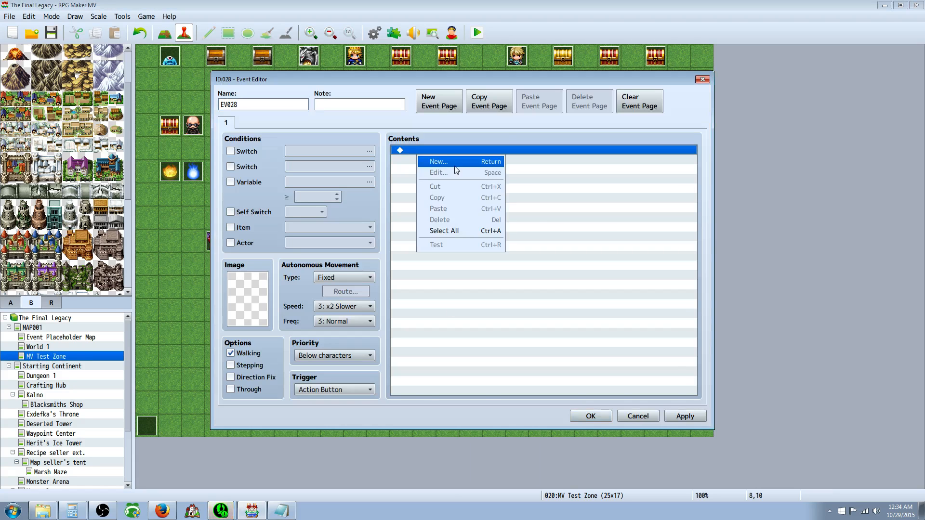
{"action": "left_click", "coordinate": [455, 166]}
{"action": "left_click", "coordinate": [483, 153]}
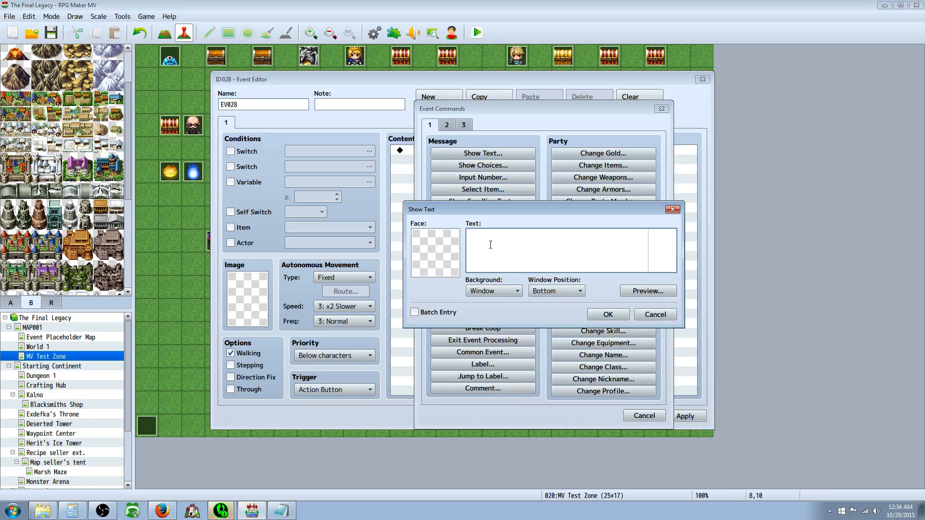
{"action": "type", "text": "My name"}
{"action": "type", "text": "is \\! D \\! R \\! I \\! F \\! T \\! Y \\! !"}
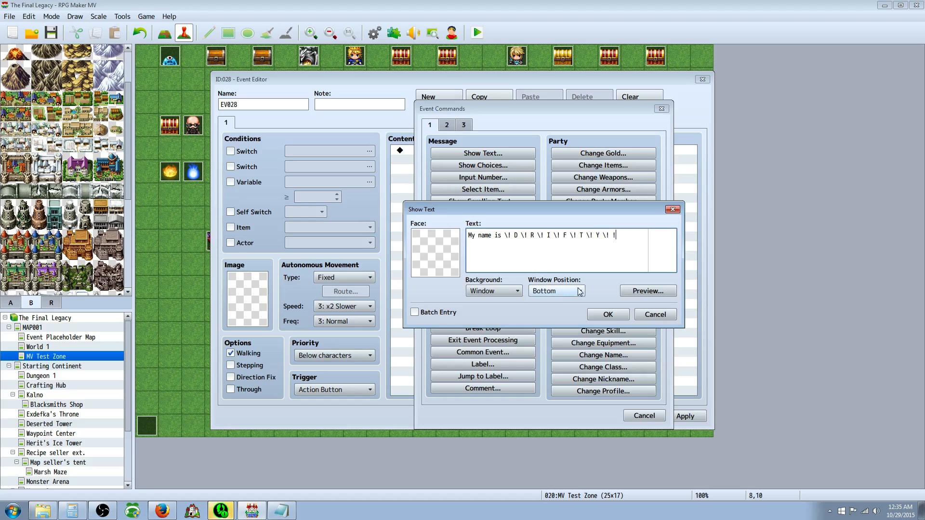
{"action": "left_click", "coordinate": [603, 315]}
{"action": "left_click", "coordinate": [590, 413]}
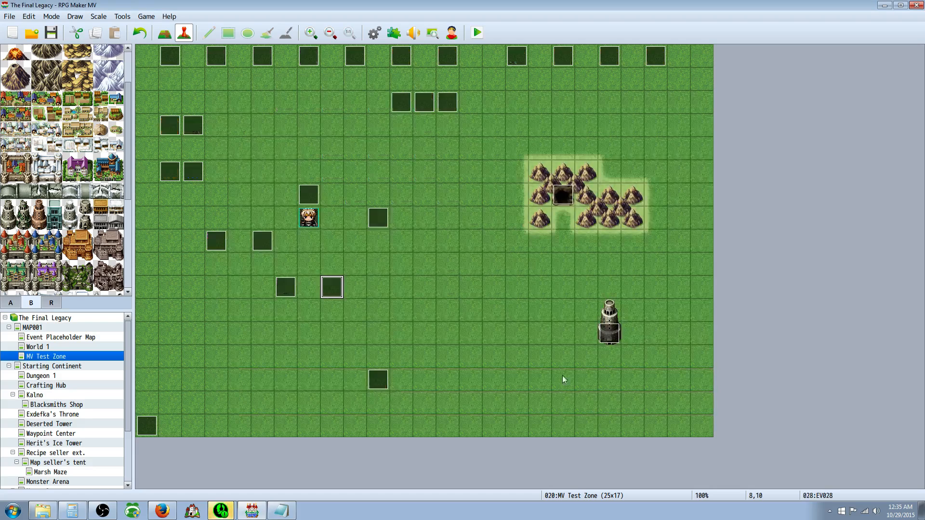
Give the new event at 8,10 a white-haired character graphic and confirm the event.
{"action": "double_click", "coordinate": [337, 285]}
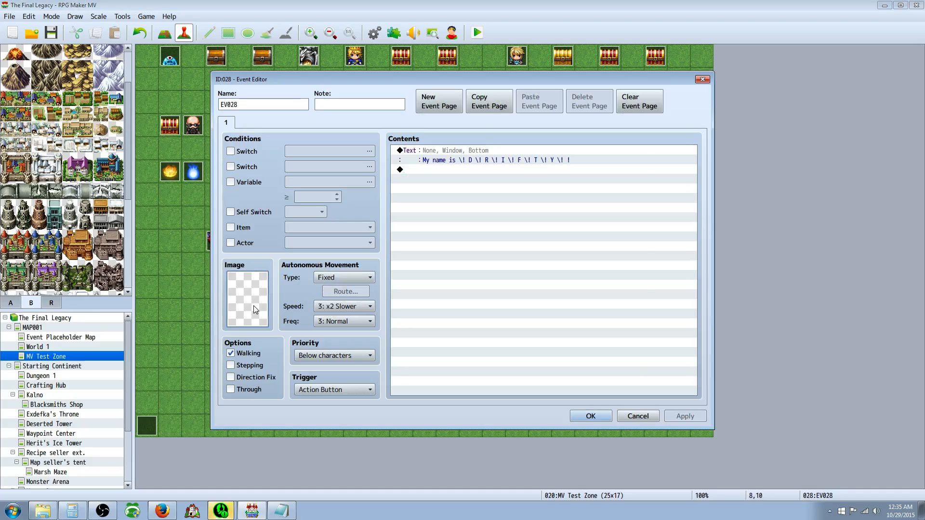
{"action": "left_click", "coordinate": [247, 299]}
{"action": "key", "text": "m"}
{"action": "left_click", "coordinate": [419, 159]}
{"action": "left_click", "coordinate": [564, 354]}
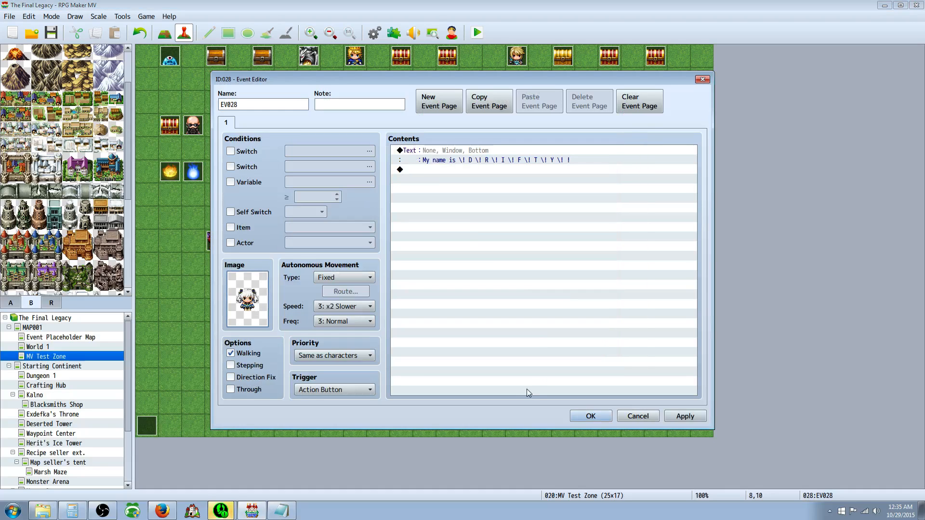
{"action": "left_click", "coordinate": [590, 417]}
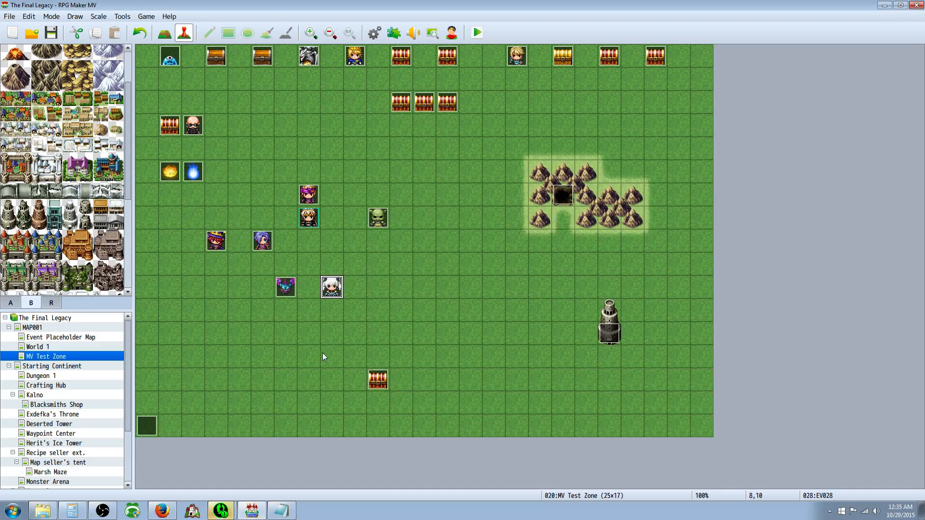
Set the player's starting position at 8,11, directly below the white-haired character.
{"action": "right_click", "coordinate": [331, 311]}
{"action": "mouse_move", "coordinate": [385, 404]}
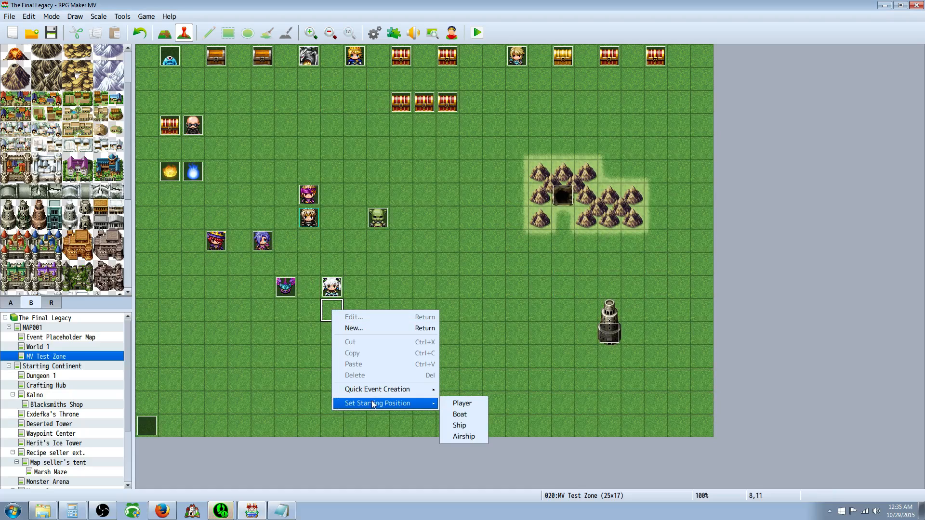
{"action": "left_click", "coordinate": [460, 403]}
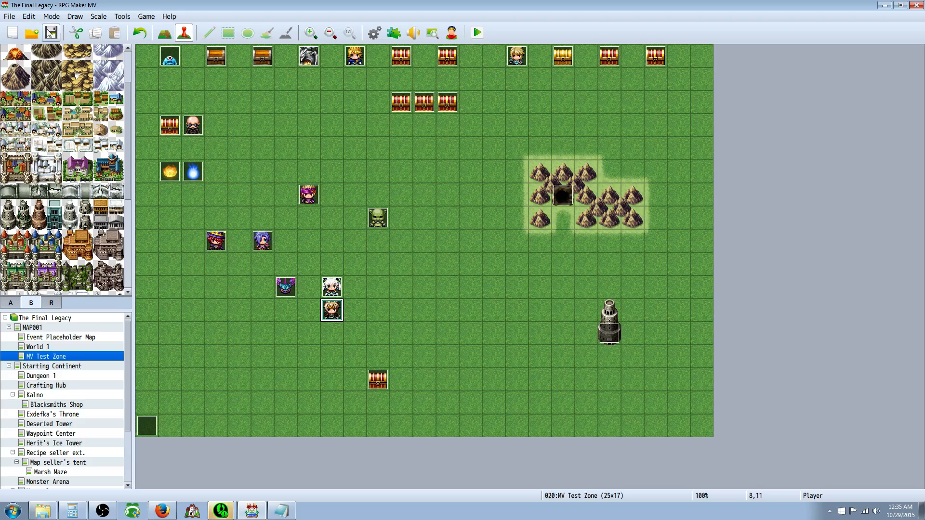
Playtest the game, talk to the white-haired character, advance the message letter by letter, and close the playtest.
{"action": "left_click", "coordinate": [477, 33]}
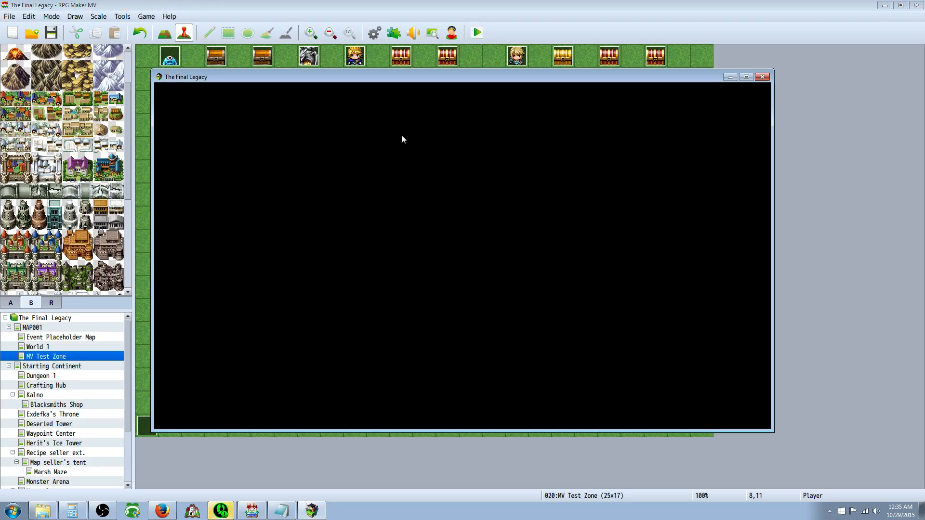
{"action": "key", "text": "Return"}
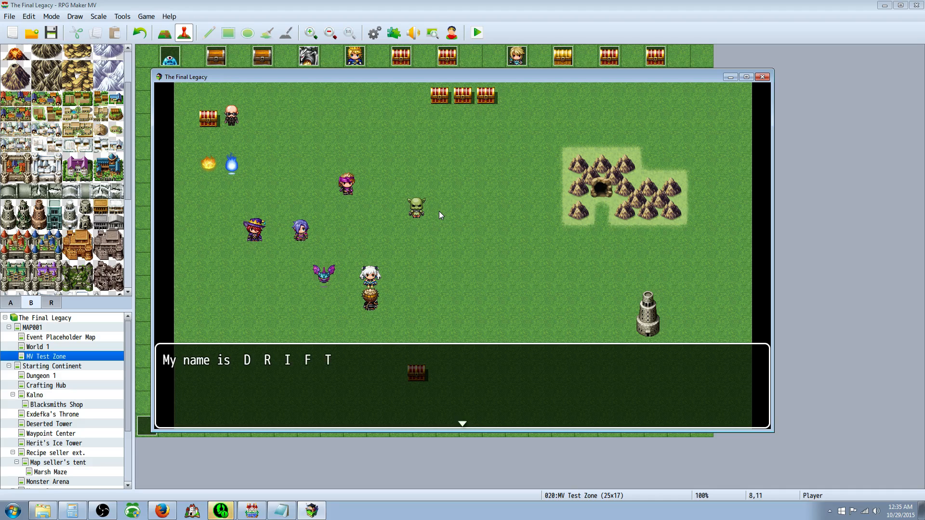
{"action": "key", "text": "Return"}
{"action": "key", "text": "Return"}
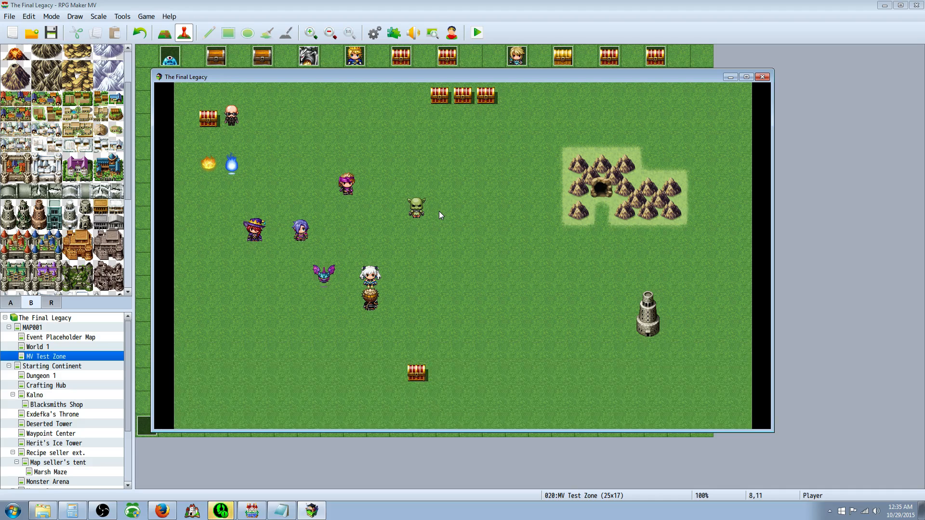
{"action": "left_click", "coordinate": [762, 77]}
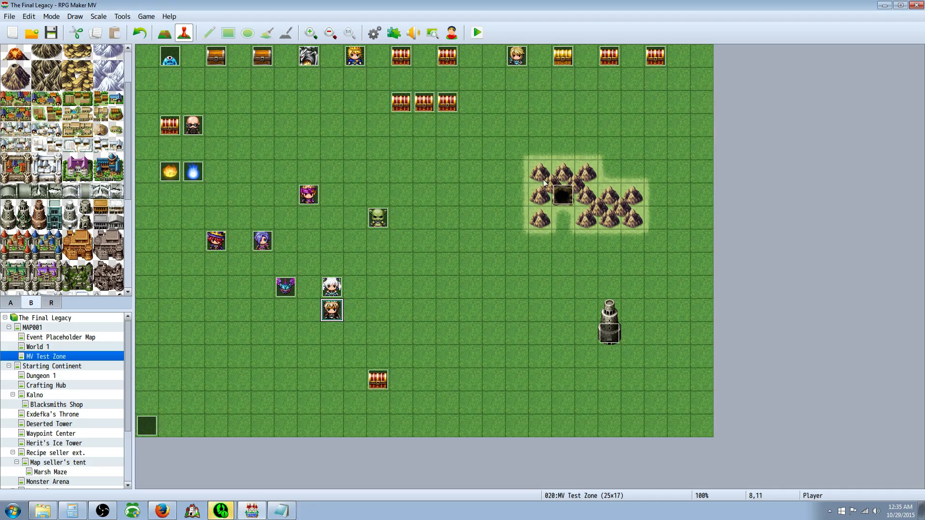
Open and close the Plugin Manager, then consult the Notepad text code list for the \> code.
{"action": "left_click", "coordinate": [393, 33]}
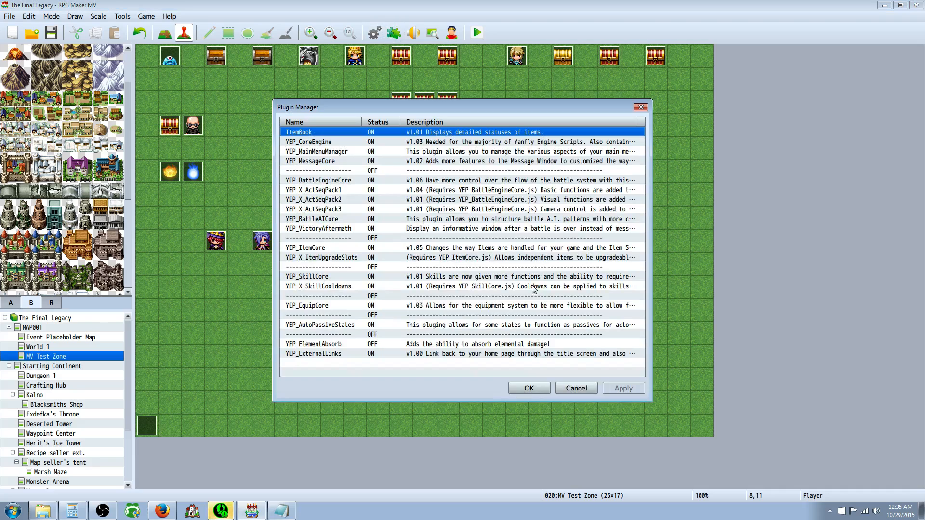
{"action": "left_click", "coordinate": [538, 387]}
{"action": "left_click", "coordinate": [282, 511]}
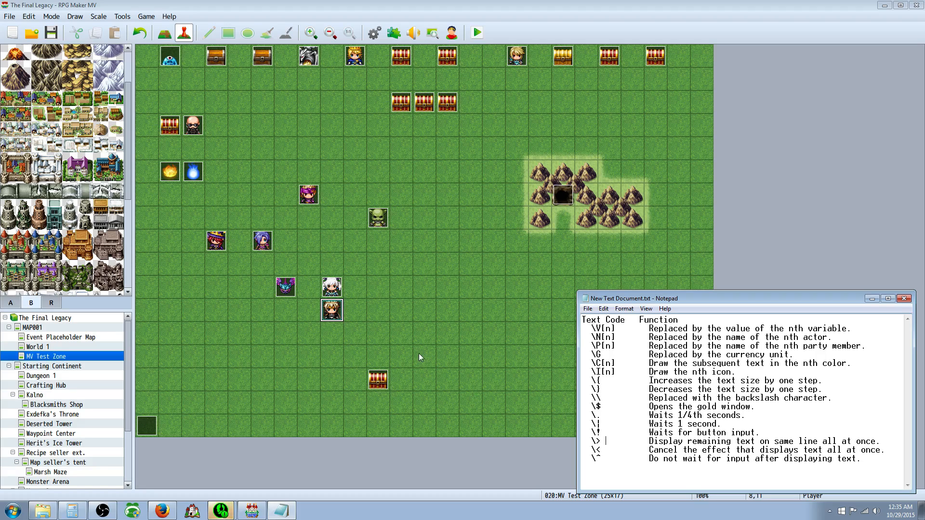
Reopen the white-haired character's event and add a Show Text message at its end beginning "This is text. \>".
{"action": "right_click", "coordinate": [336, 292]}
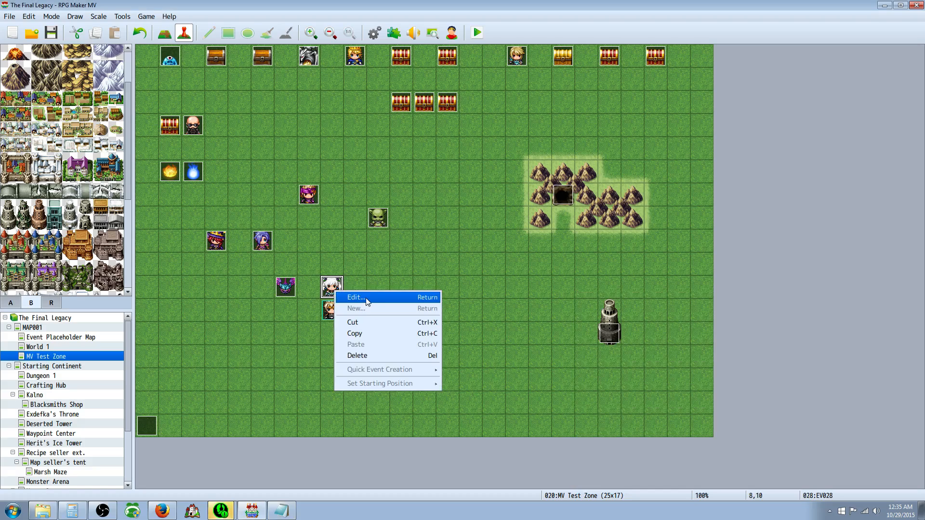
{"action": "left_click", "coordinate": [368, 302]}
{"action": "left_click", "coordinate": [437, 170]}
{"action": "right_click", "coordinate": [437, 169]}
{"action": "left_click", "coordinate": [457, 177]}
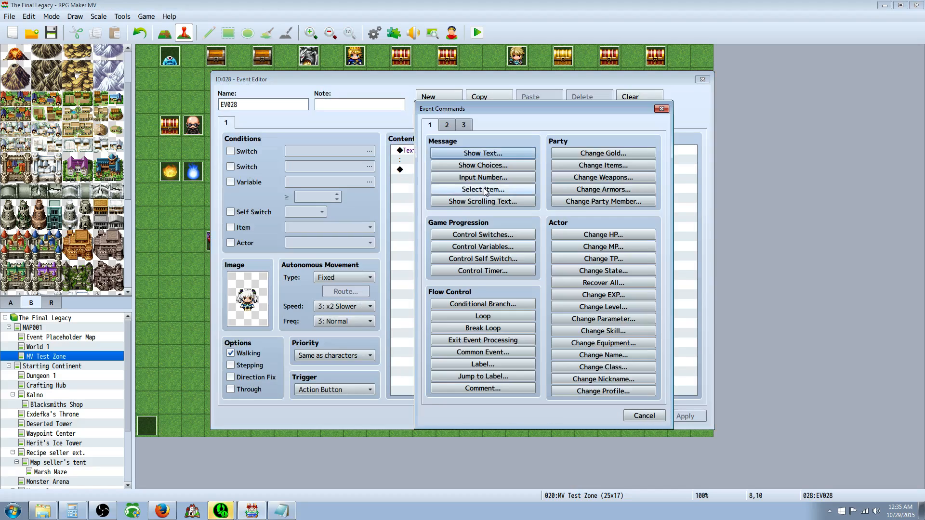
{"action": "left_click", "coordinate": [483, 153]}
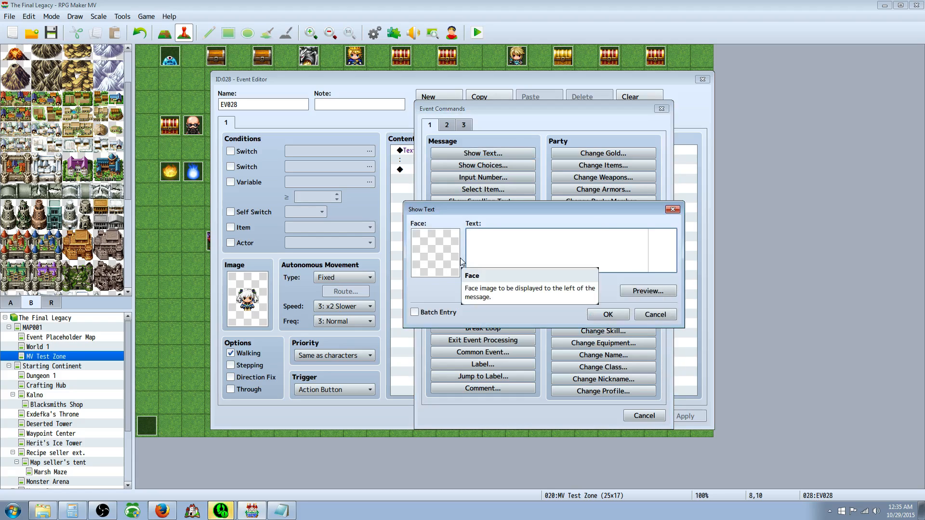
{"action": "type", "text": "This is text. \\>"}
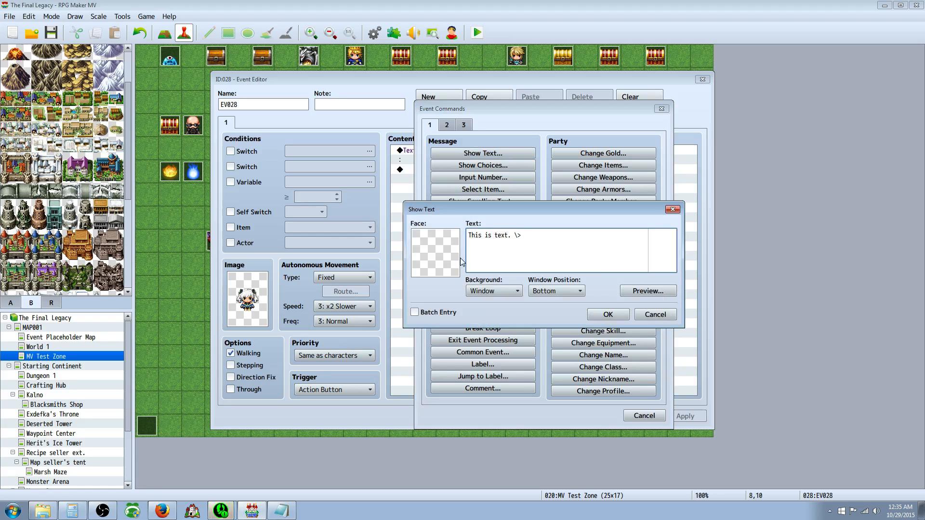
Complete the message as "This is text. \> displays remaining text on the same line?" over two lines, checking the Notepad code list, and save the event.
{"action": "left_click", "coordinate": [281, 510]}
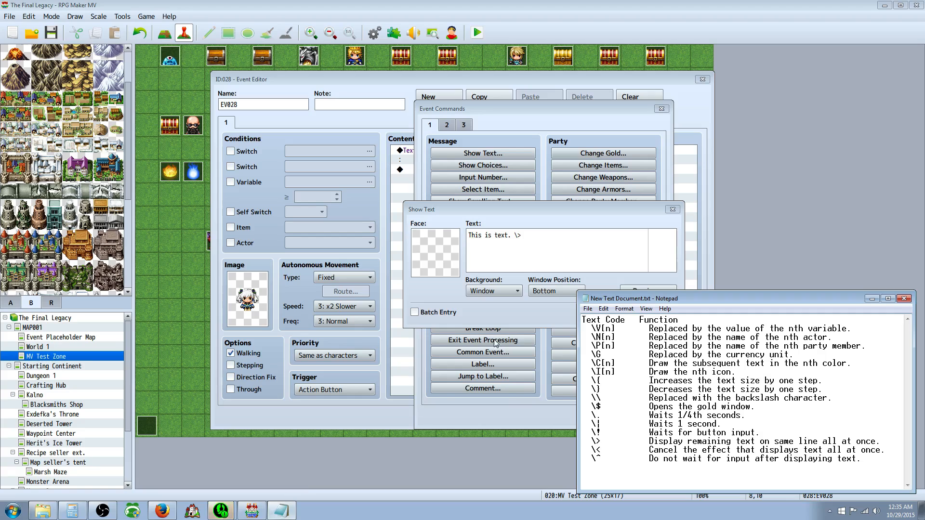
{"action": "left_click", "coordinate": [540, 239]}
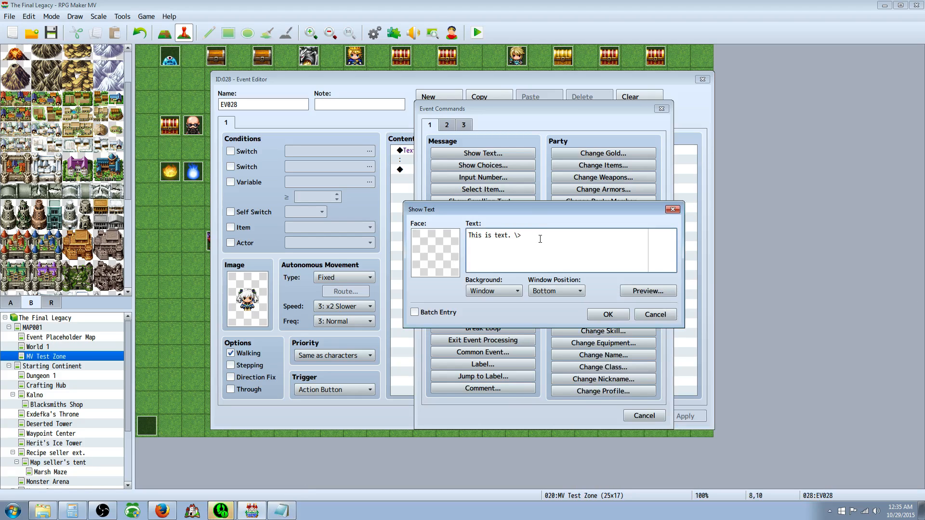
{"action": "type", "text": "lays remaining text"}
{"action": "key", "text": "Return"}
{"action": "type", "text": "on the same l"}
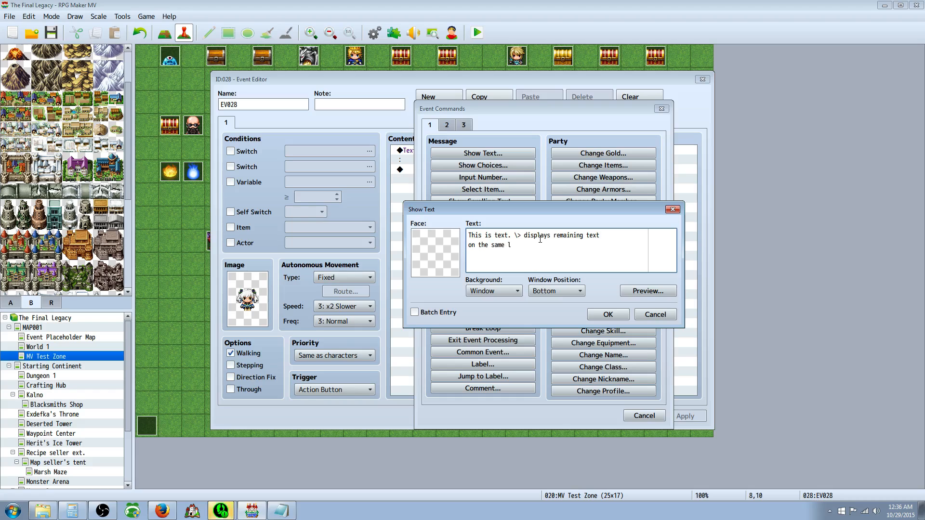
{"action": "type", "text": "ine?"}
{"action": "left_click", "coordinate": [642, 234]}
{"action": "left_click", "coordinate": [608, 315]}
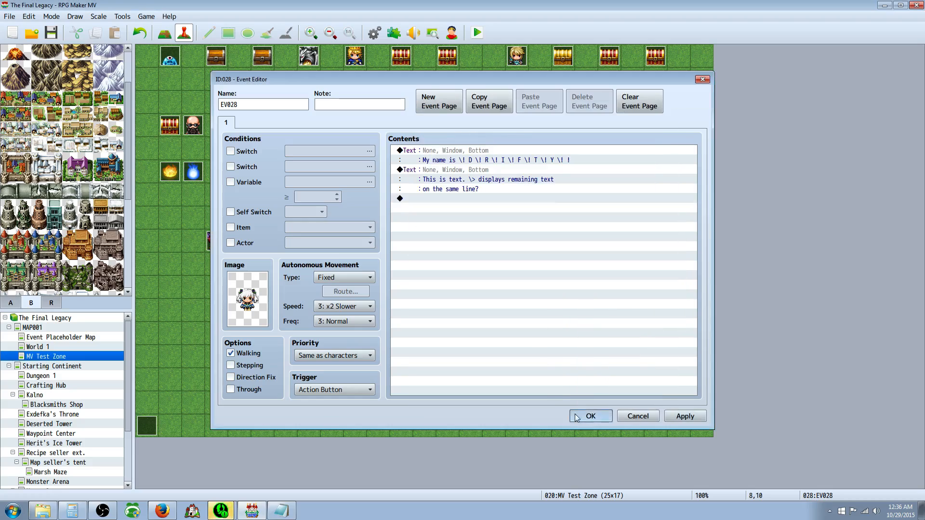
{"action": "left_click", "coordinate": [585, 420]}
Playtest the game, talk to the white-haired character through the \> message, and close the playtest.
{"action": "left_click", "coordinate": [477, 33]}
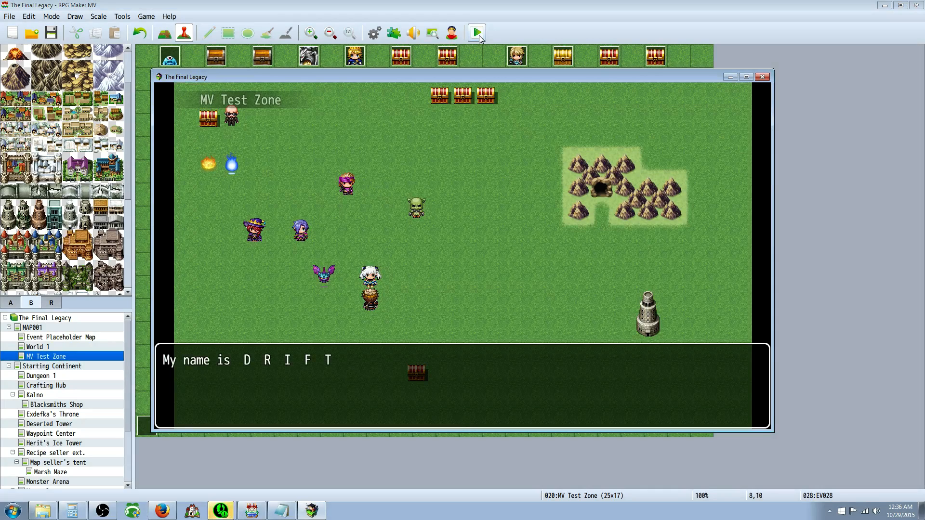
{"action": "key", "text": "Return"}
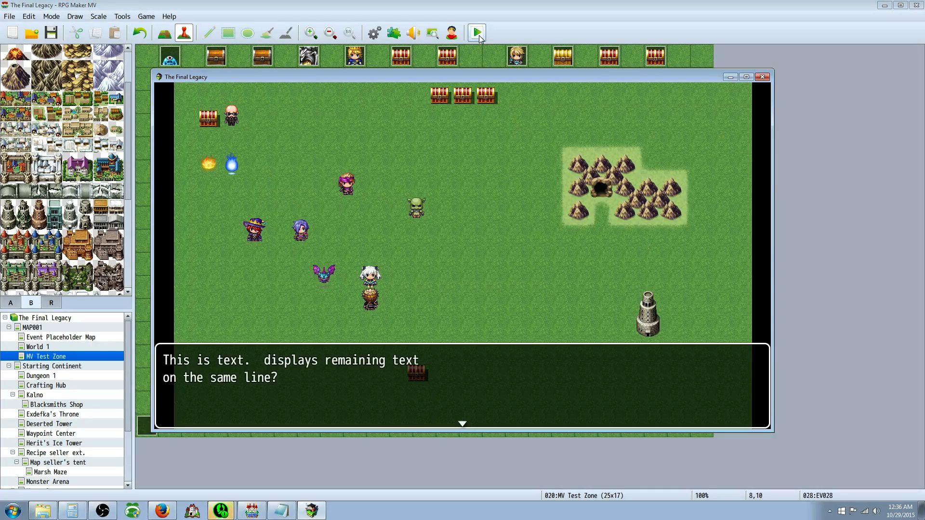
{"action": "key", "text": "Return"}
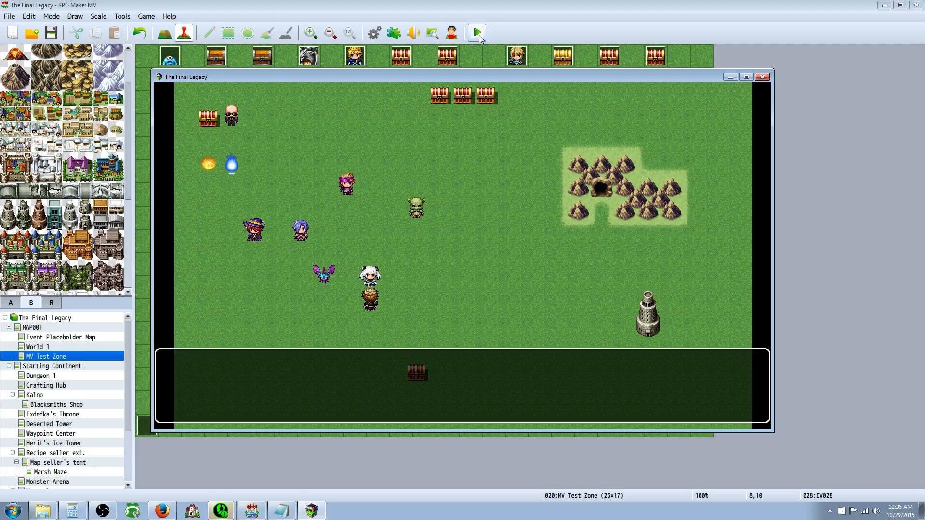
{"action": "left_click", "coordinate": [762, 77]}
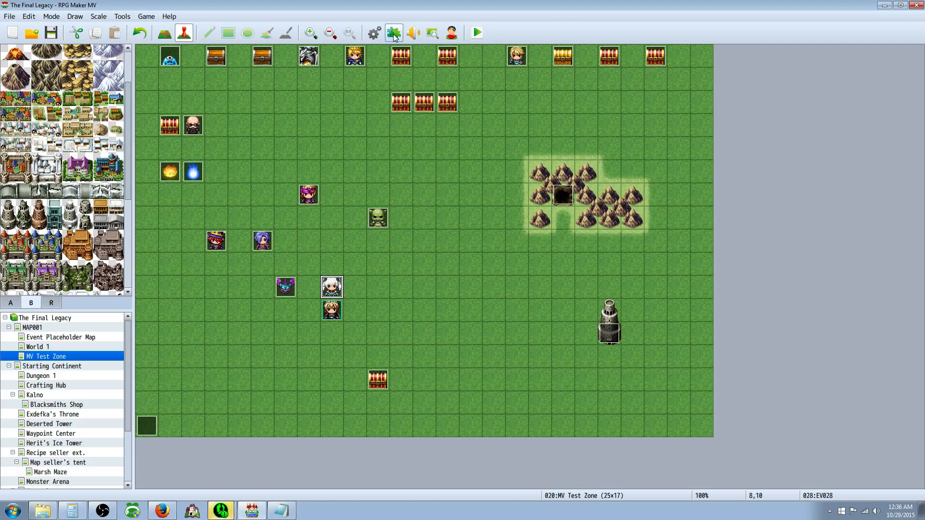
Consult the Notepad text code list, reopen the white-haired character's event, and start a new Show Text command at its end.
{"action": "left_click", "coordinate": [281, 510]}
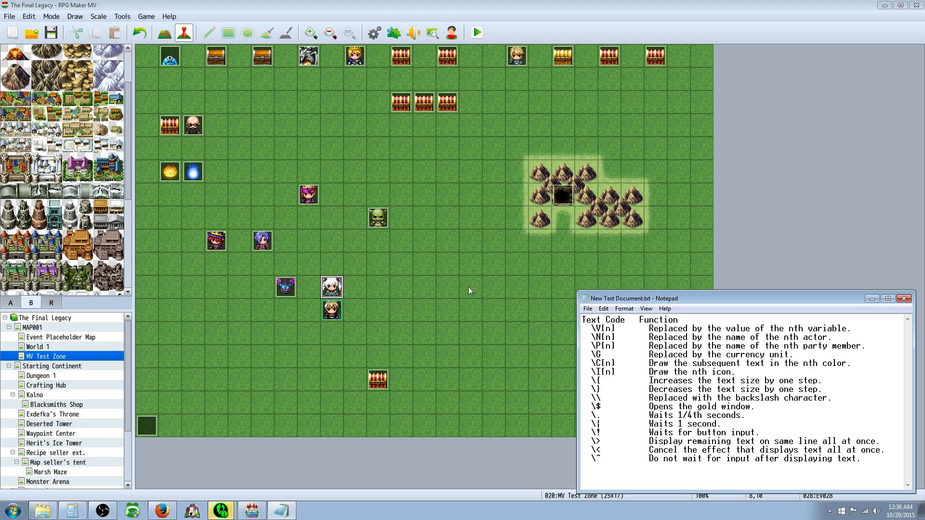
{"action": "right_click", "coordinate": [337, 294]}
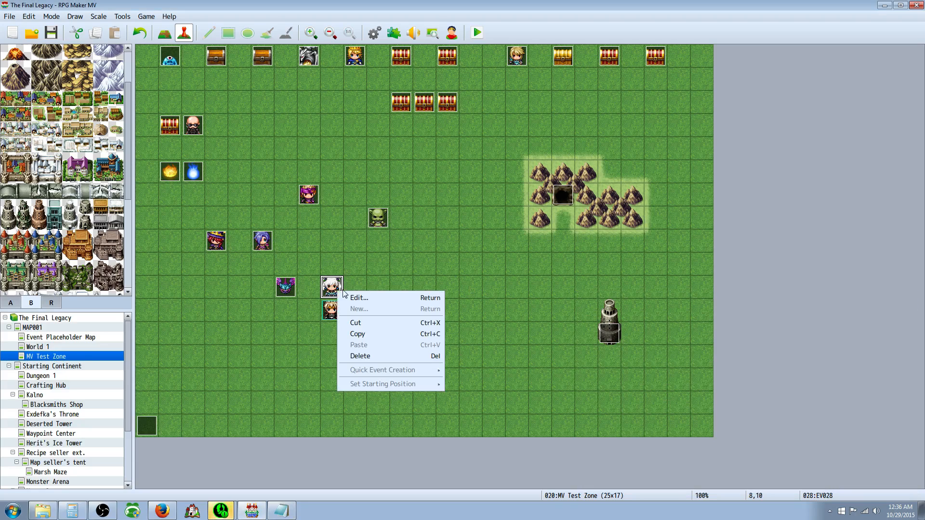
{"action": "left_click", "coordinate": [351, 295]}
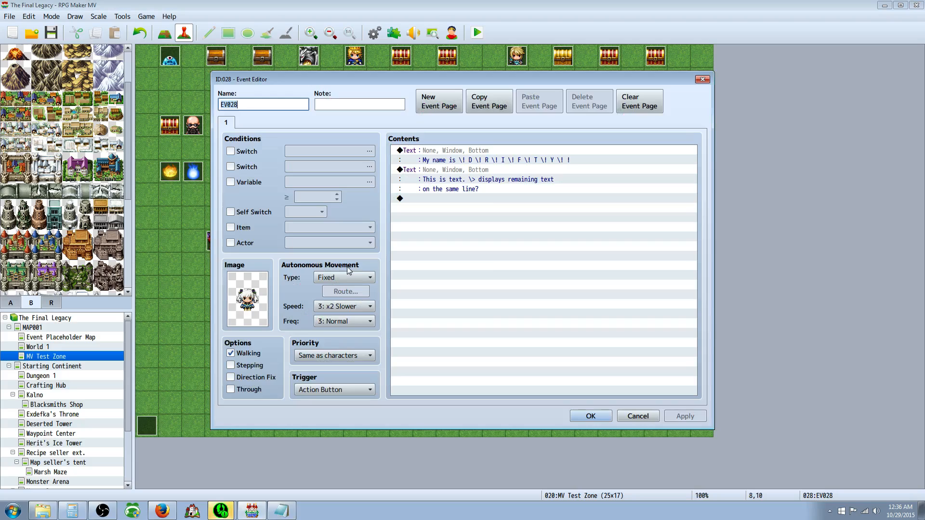
{"action": "mouse_move", "coordinate": [347, 267]}
{"action": "left_click", "coordinate": [438, 198]}
{"action": "right_click", "coordinate": [439, 198]}
{"action": "left_click", "coordinate": [454, 202]}
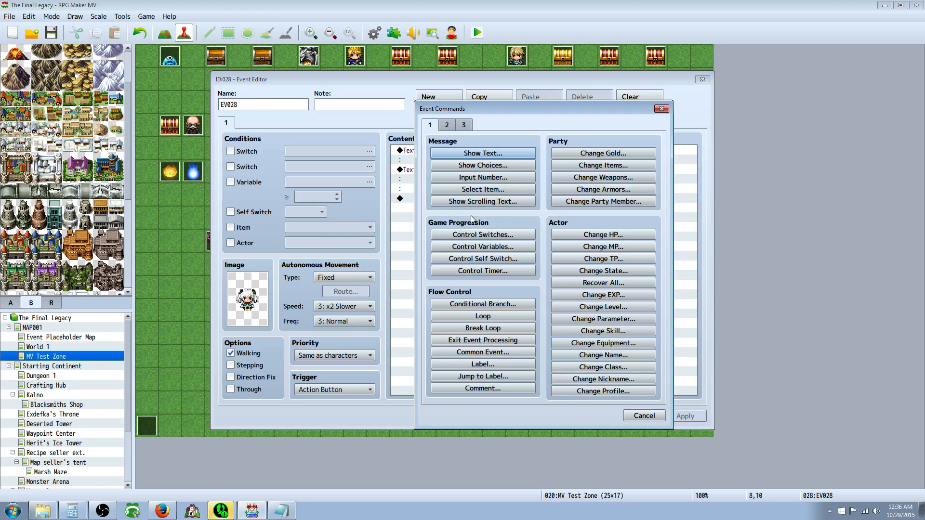
{"action": "left_click", "coordinate": [482, 153]}
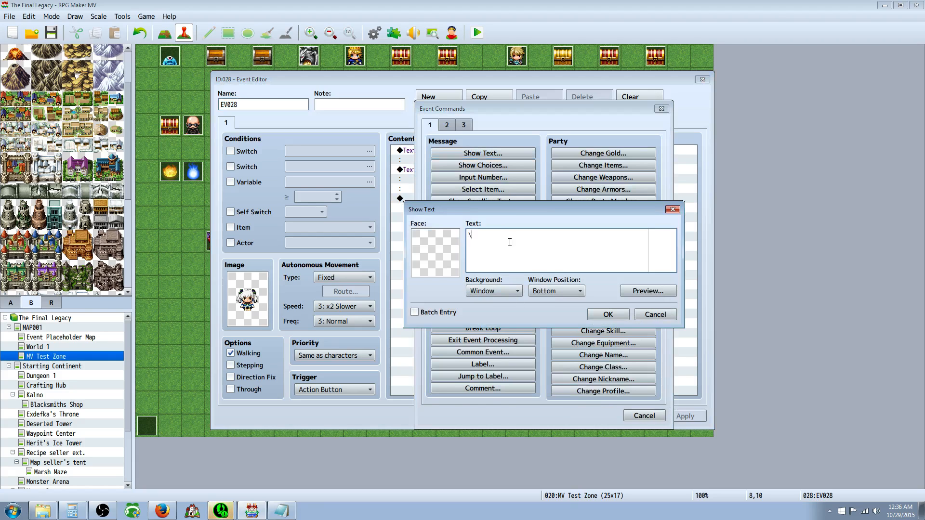
Begin the message with "\^ There once was a man from nantucket you know how the story goes.", rechecking the \^ code in Notepad.
{"action": "type", "text": "\\8"}
{"action": "key", "text": "BackSpace"}
{"action": "type", "text": "^"}
{"action": "key", "text": "alt+Tab"}
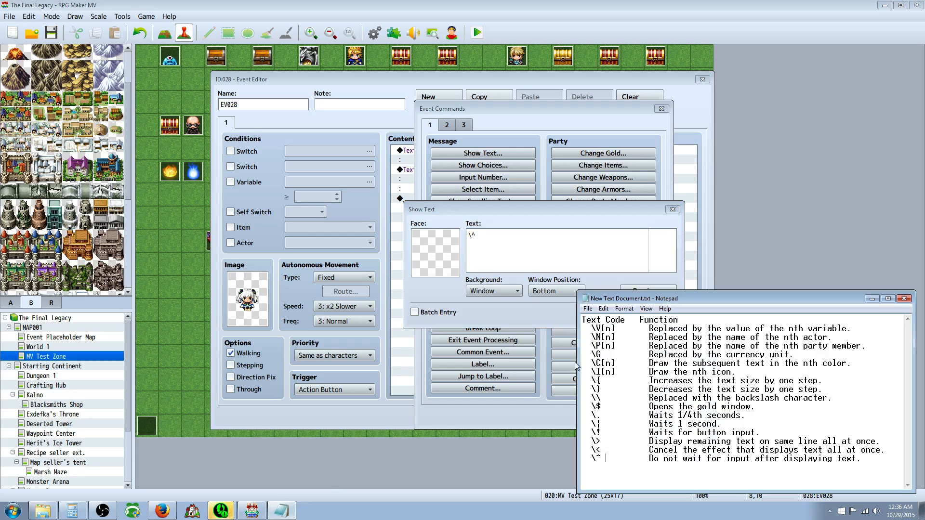
{"action": "key", "text": "alt+Tab"}
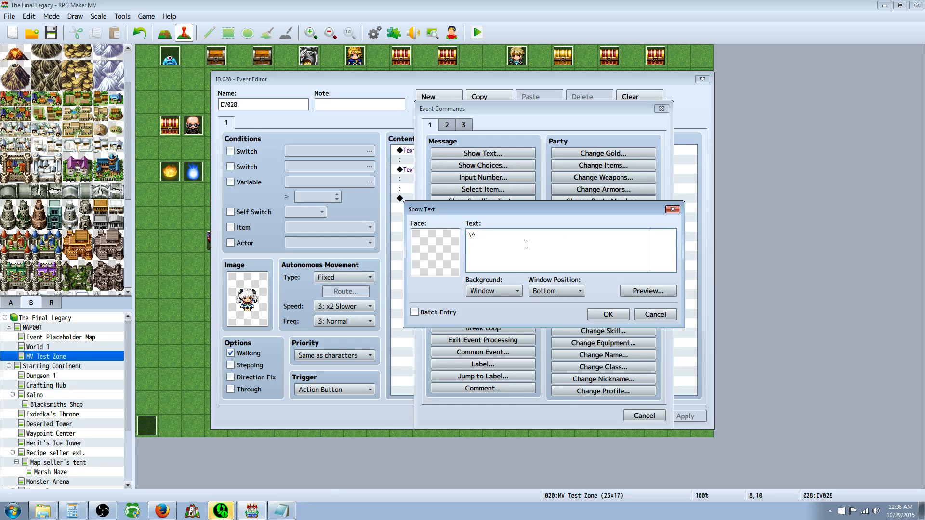
{"action": "type", "text": "There once was a man from nantucket y"}
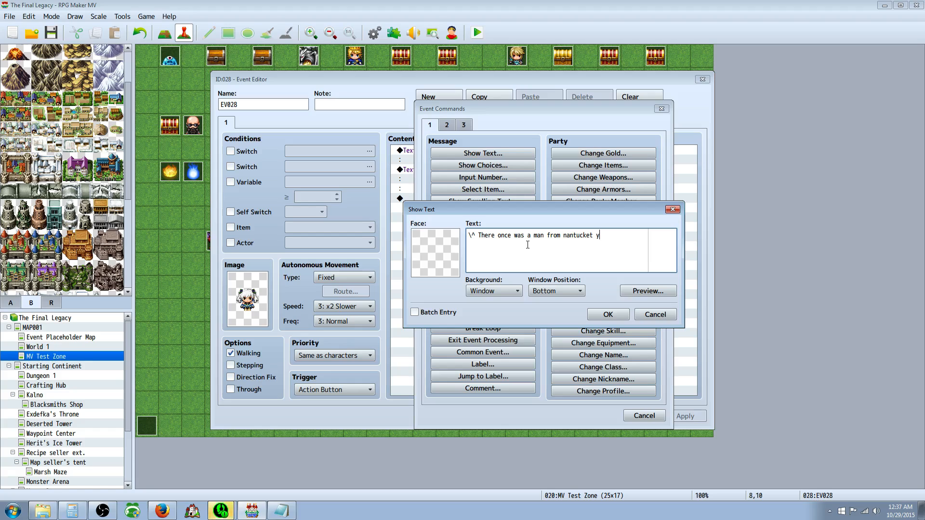
{"action": "type", "text": "ou know how the story go"}
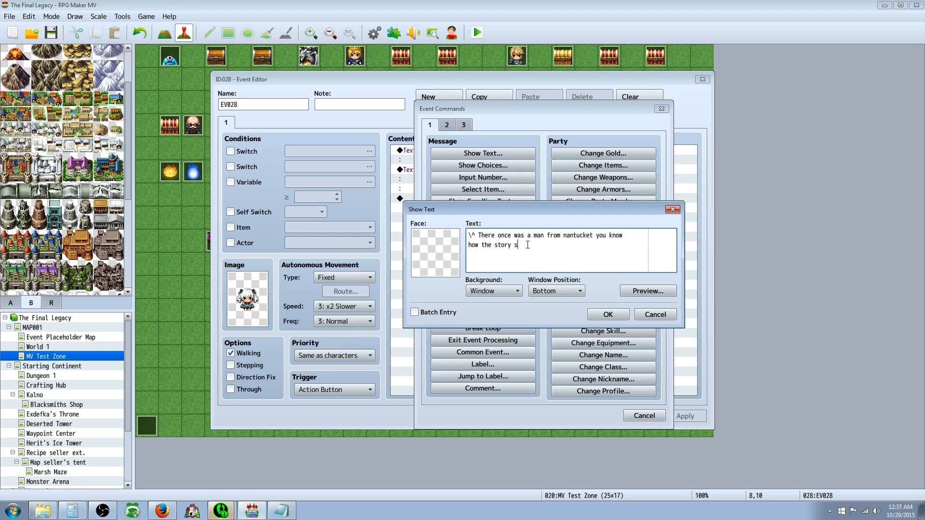
{"action": "type", "text": "es"}
Add the filler lines "thera is nmore dialog here her efne=e bee der ep" and "depr" to the message and confirm it.
{"action": "key", "text": "Return"}
{"action": "type", "text": "thera is nmore di"}
{"action": "key", "text": "BackSpace"}
{"action": "type", "text": "log "}
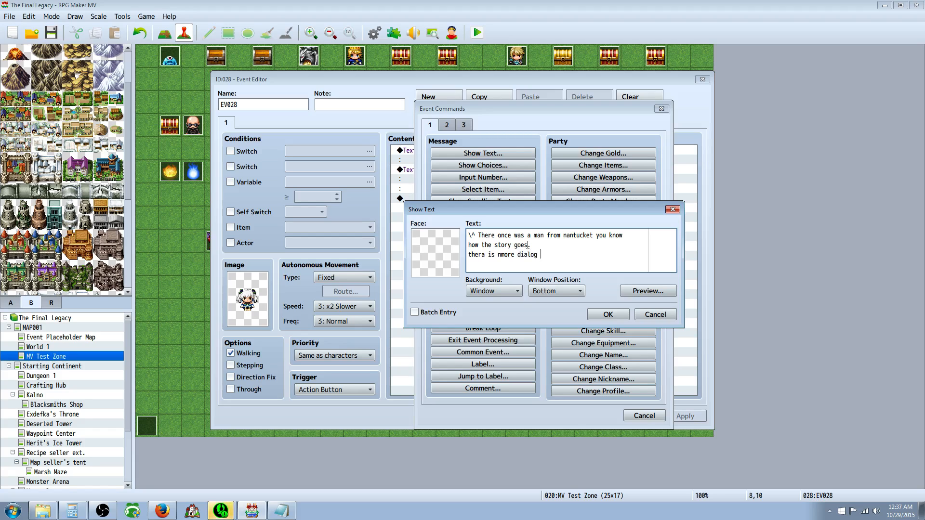
{"action": "type", "text": "here her efne=e bee der ep"}
{"action": "key", "text": "Return"}
{"action": "type", "text": "depr"}
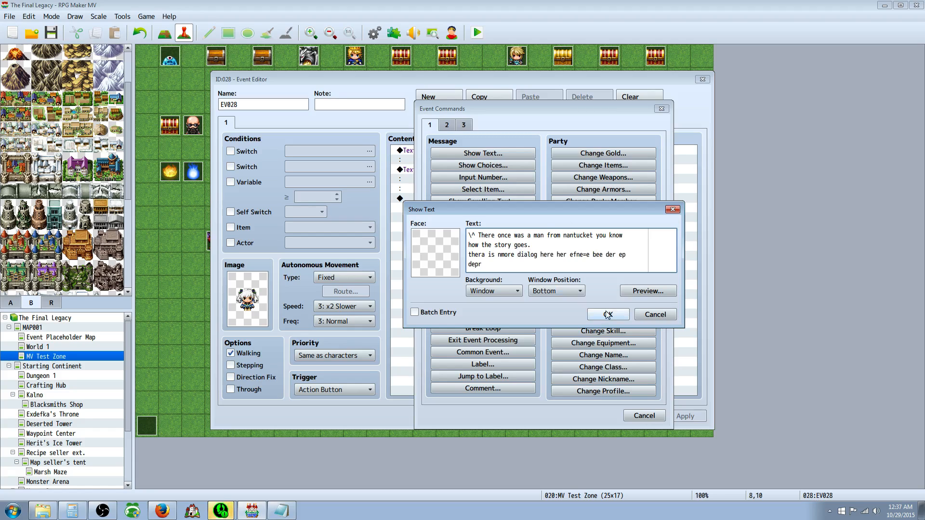
{"action": "left_click", "coordinate": [608, 314]}
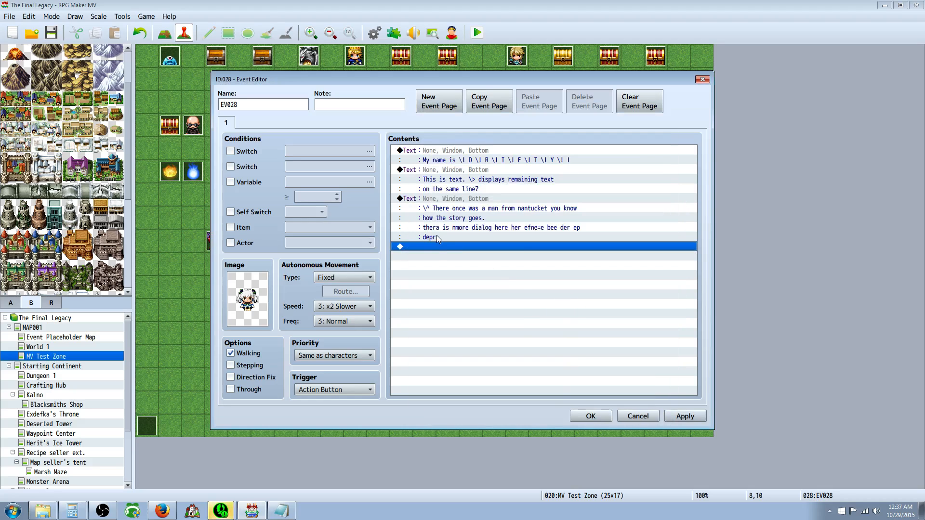
Add another Show Text message at the end reading "\^ does that have to be at the end?!?1" and save the event.
{"action": "right_click", "coordinate": [486, 247]}
{"action": "left_click", "coordinate": [484, 253]}
{"action": "key", "text": "Return"}
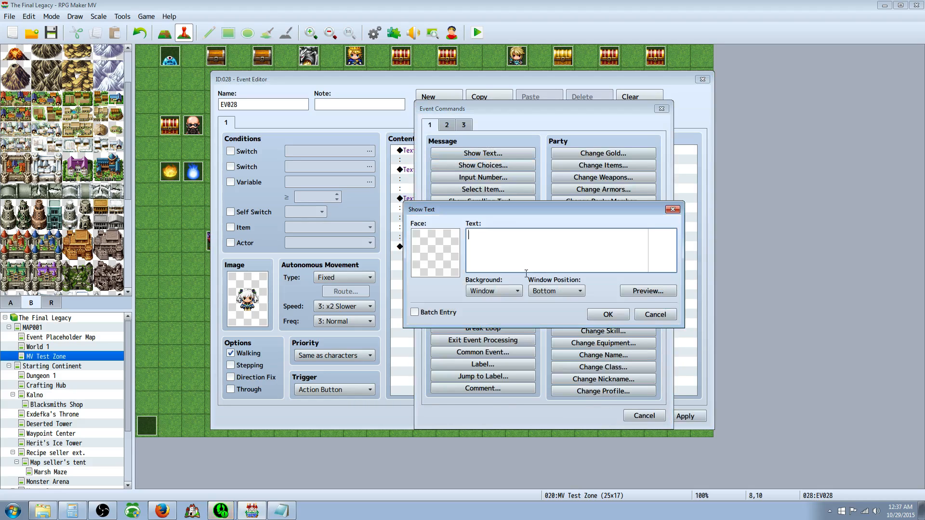
{"action": "type", "text": "\\^ does that have to be at the end?!?1"}
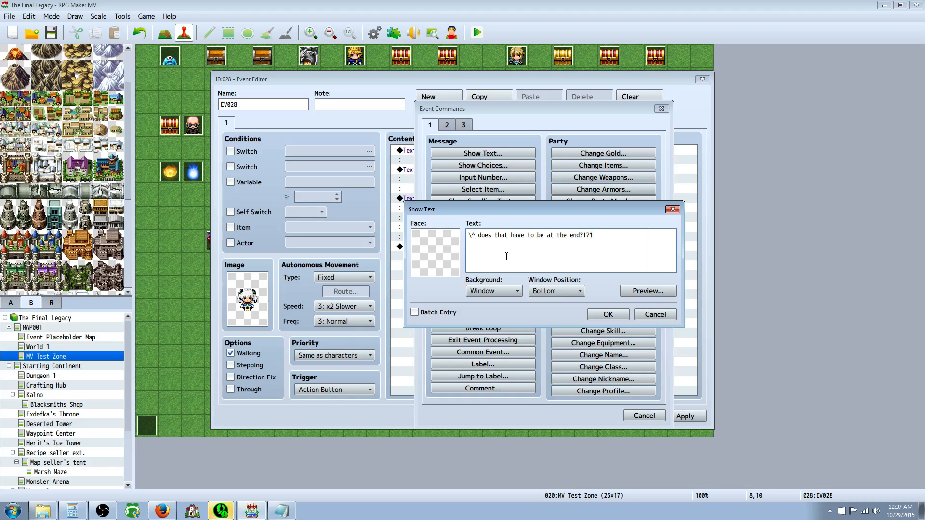
{"action": "left_click", "coordinate": [609, 315]}
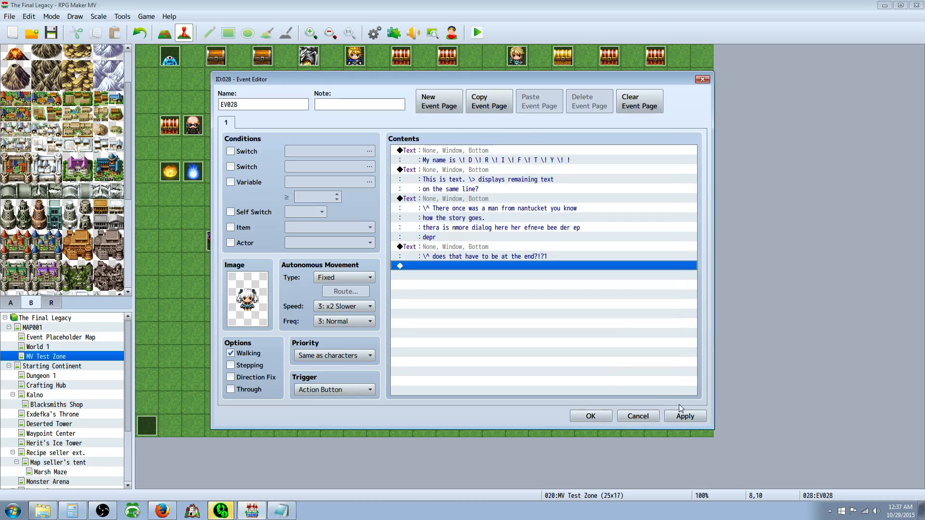
{"action": "left_click", "coordinate": [591, 416]}
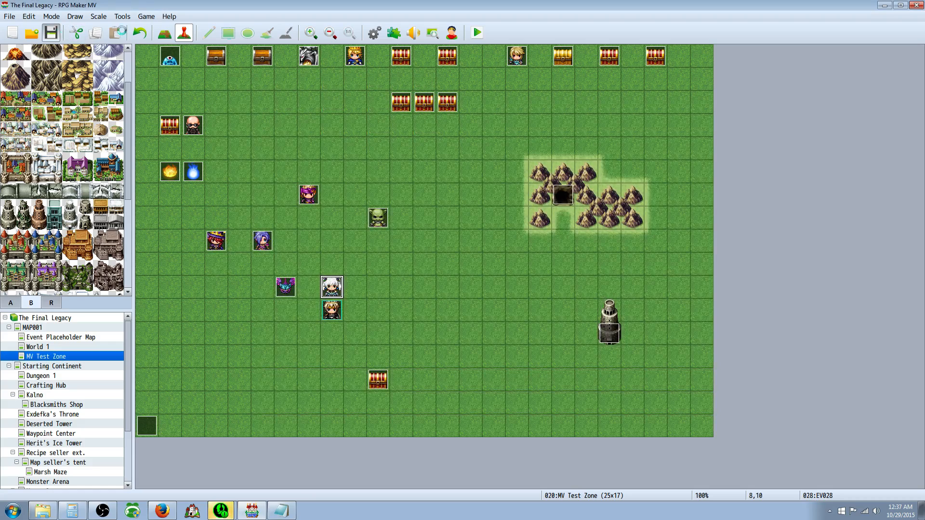
Playtest the game, talk to the white-haired character through both \^ messages, and close the playtest.
{"action": "left_click", "coordinate": [481, 36]}
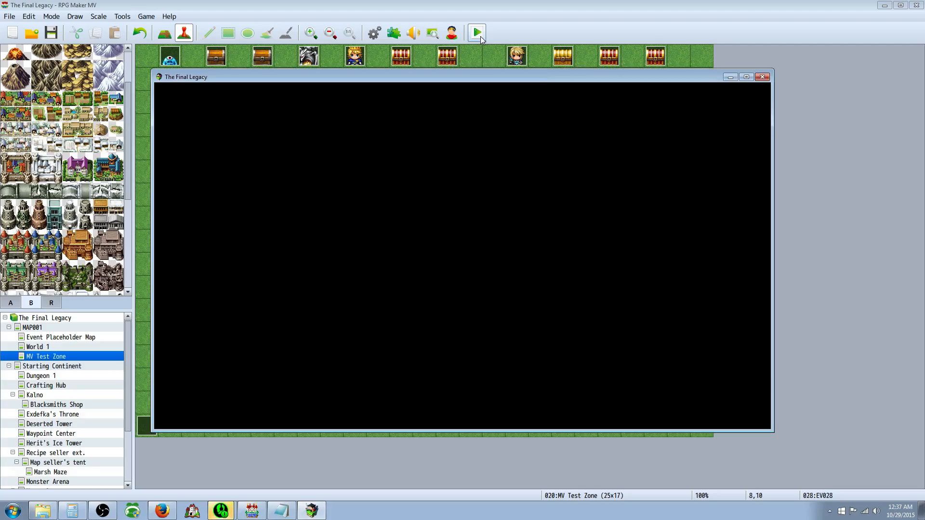
{"action": "key", "text": "Return"}
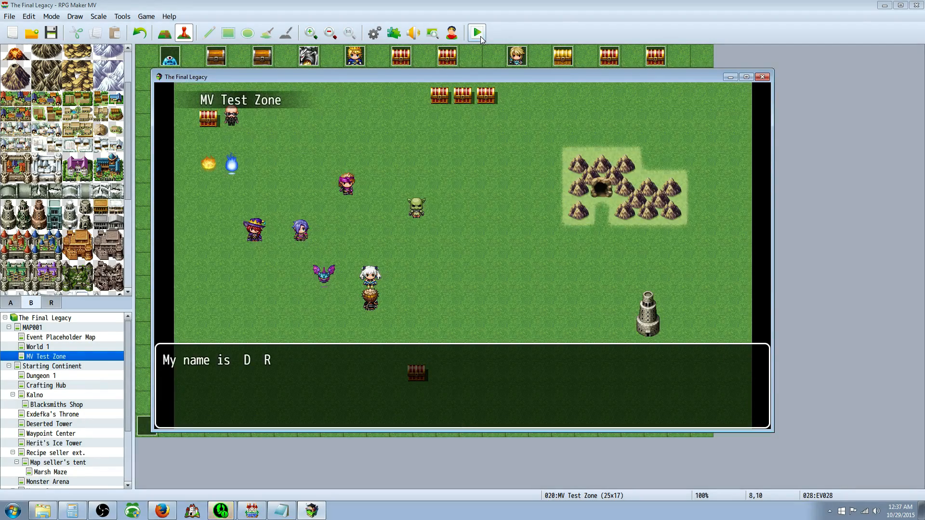
{"action": "key", "text": "Return"}
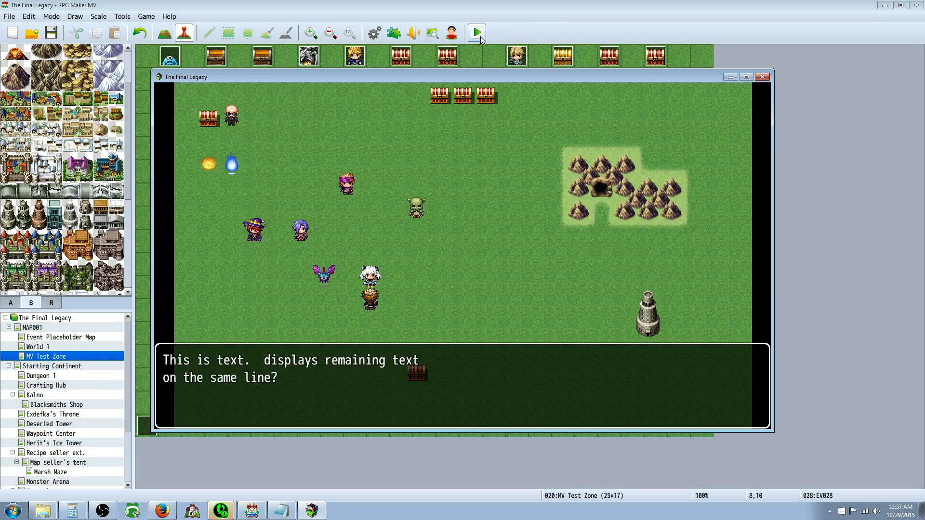
{"action": "key", "text": "Return"}
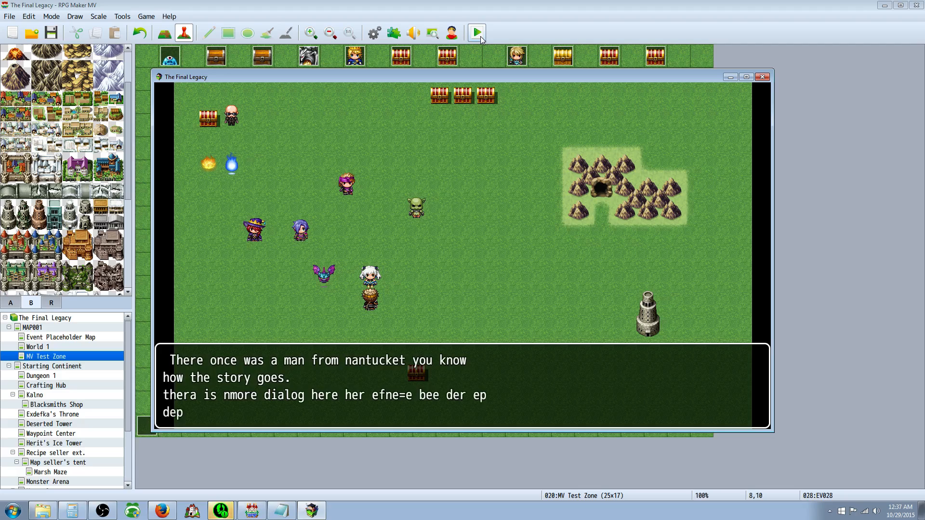
{"action": "key", "text": "Return"}
{"action": "key", "text": "Return"}
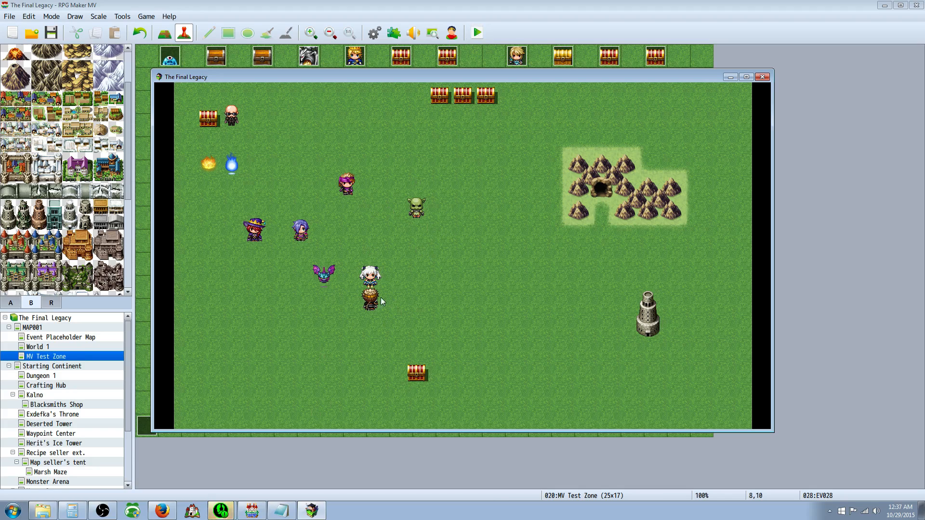
{"action": "left_click", "coordinate": [763, 77]}
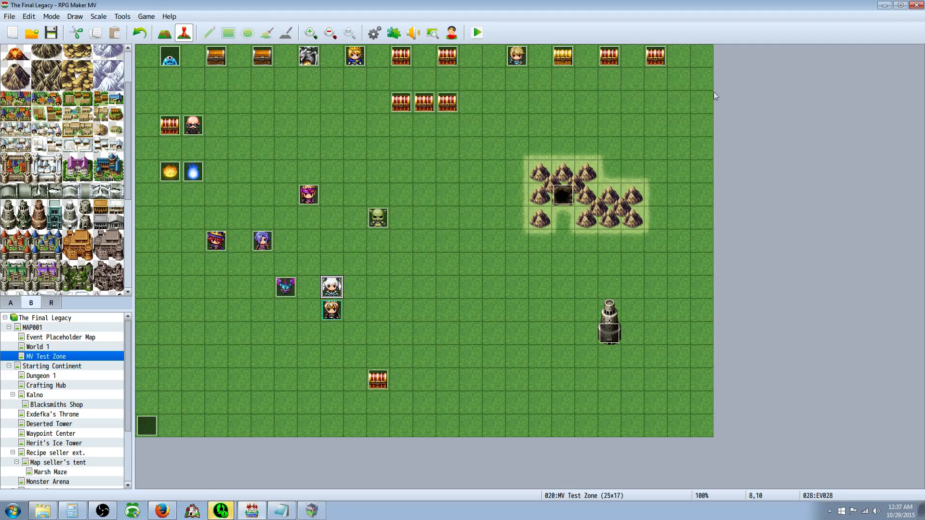
In the white-haired character's Nantucket message, insert the code /. after "goes.", "thera is" and "nmore dialog".
{"action": "right_click", "coordinate": [341, 287]}
{"action": "left_click", "coordinate": [356, 294]}
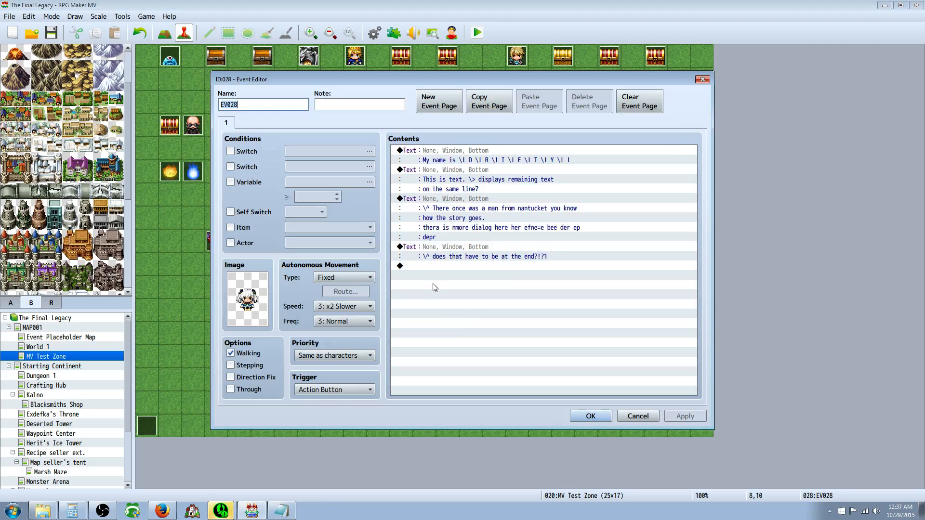
{"action": "left_click", "coordinate": [449, 255]}
{"action": "left_click", "coordinate": [436, 208]}
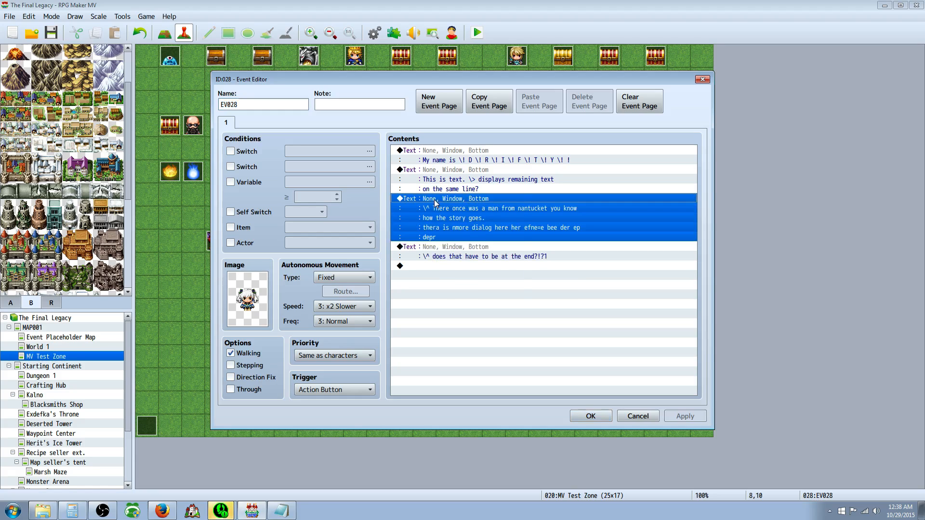
{"action": "right_click", "coordinate": [435, 201]}
{"action": "left_click", "coordinate": [440, 217]}
{"action": "left_click_drag", "start_coordinate": [475, 235], "coordinate": [472, 235]}
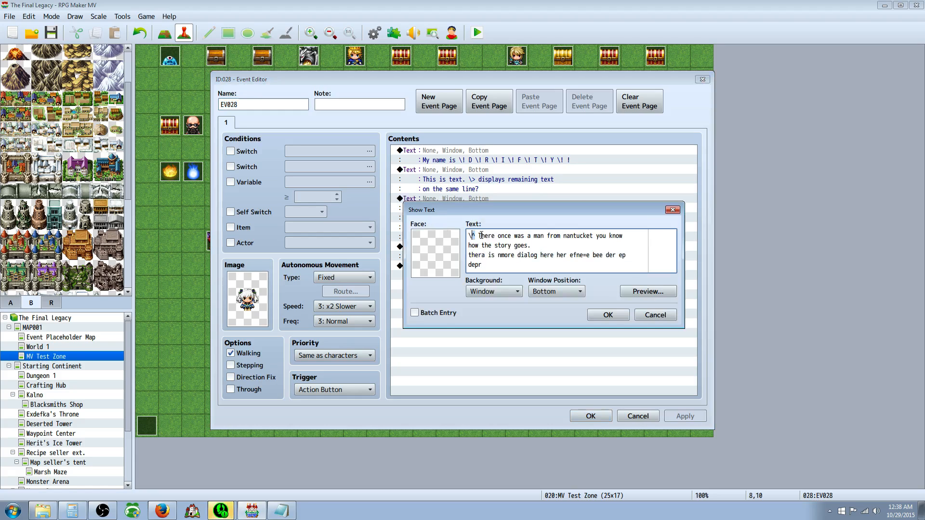
{"action": "left_click", "coordinate": [543, 236]}
{"action": "type", "text": "/"}
{"action": "type", "text": " /."}
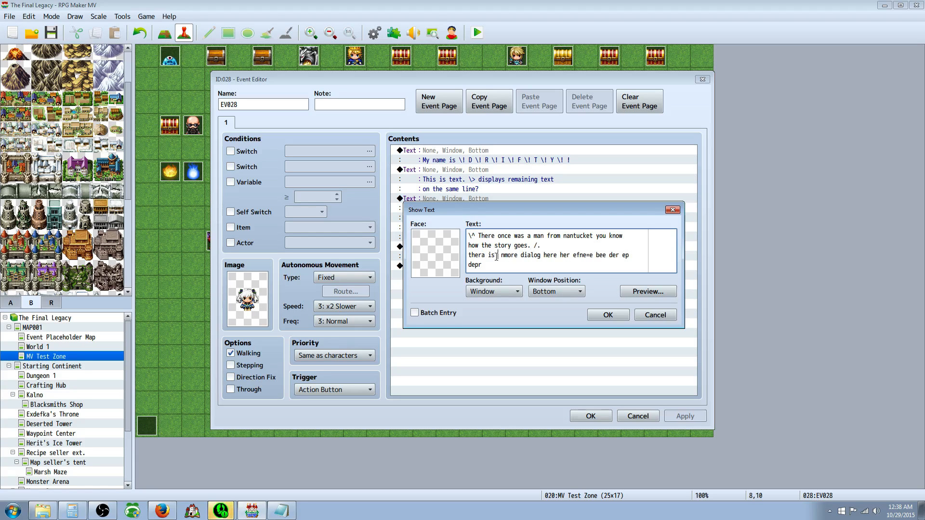
{"action": "left_click", "coordinate": [552, 256]}
{"action": "type", "text": "/."}
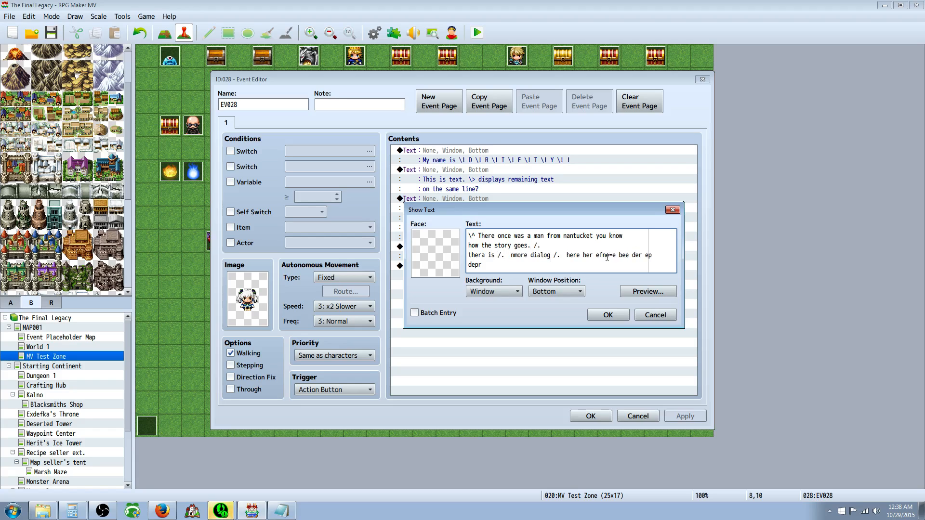
Add another /. before "bee der ep" in the message and save the event.
{"action": "left_click", "coordinate": [616, 256]}
{"action": "type", "text": "/."}
{"action": "key", "text": "BackSpace"}
{"action": "key", "text": "BackSpace"}
{"action": "key", "text": "BackSpace"}
{"action": "type", "text": "/."}
{"action": "left_click", "coordinate": [614, 314]}
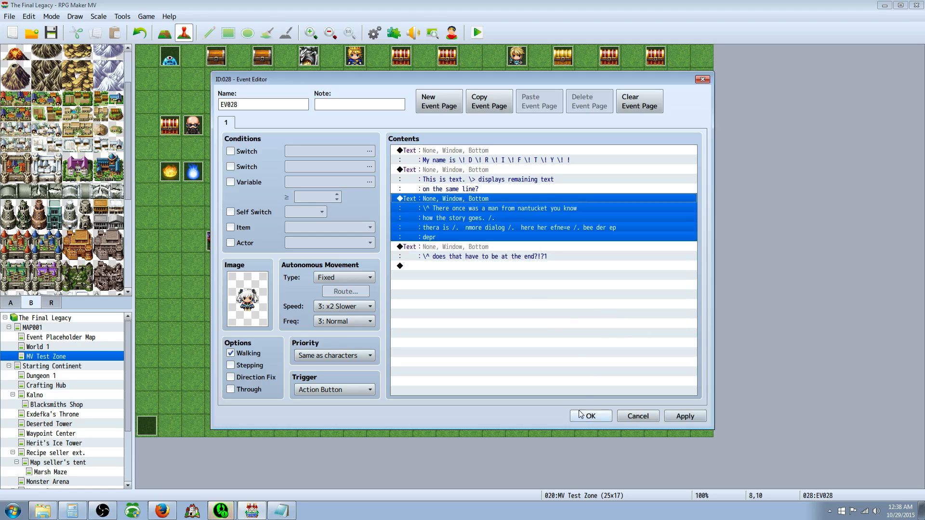
{"action": "left_click", "coordinate": [585, 416]}
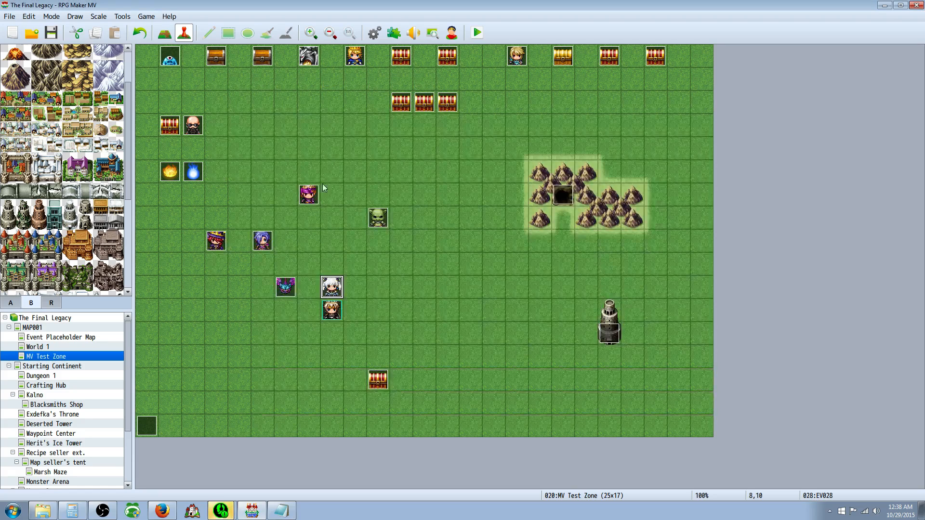
Playtest the game, talk to the white-haired character through all the messages, and close the playtest.
{"action": "left_click", "coordinate": [477, 33]}
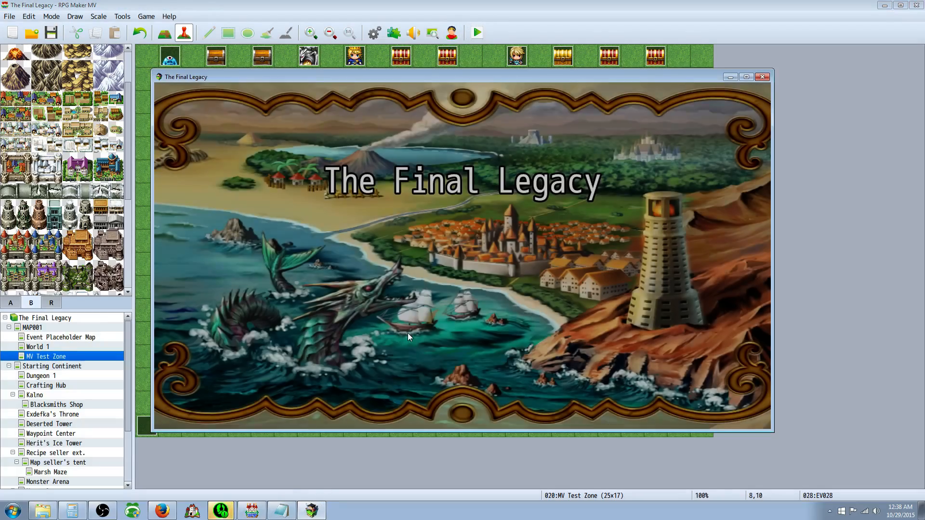
{"action": "key", "text": "Up"}
{"action": "key", "text": "Return"}
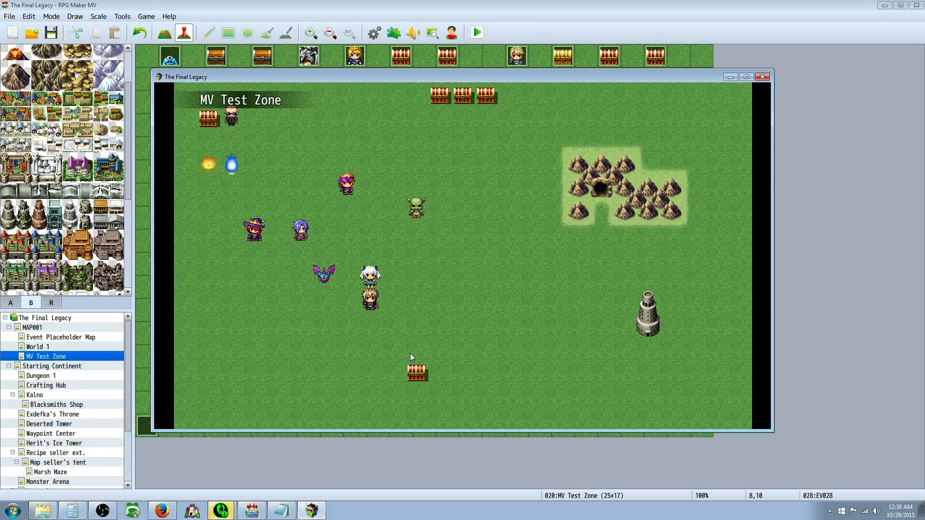
{"action": "key", "text": "Up"}
{"action": "key", "text": "Return"}
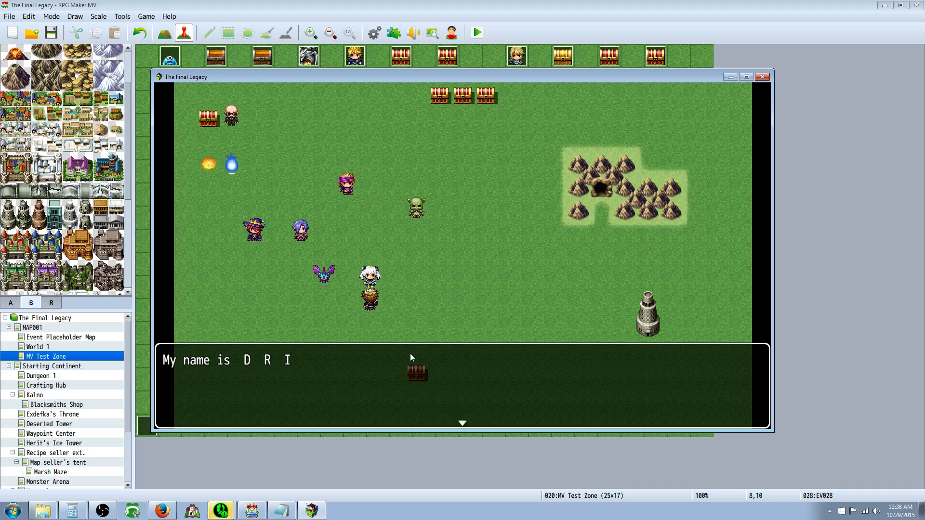
{"action": "key", "text": "Return"}
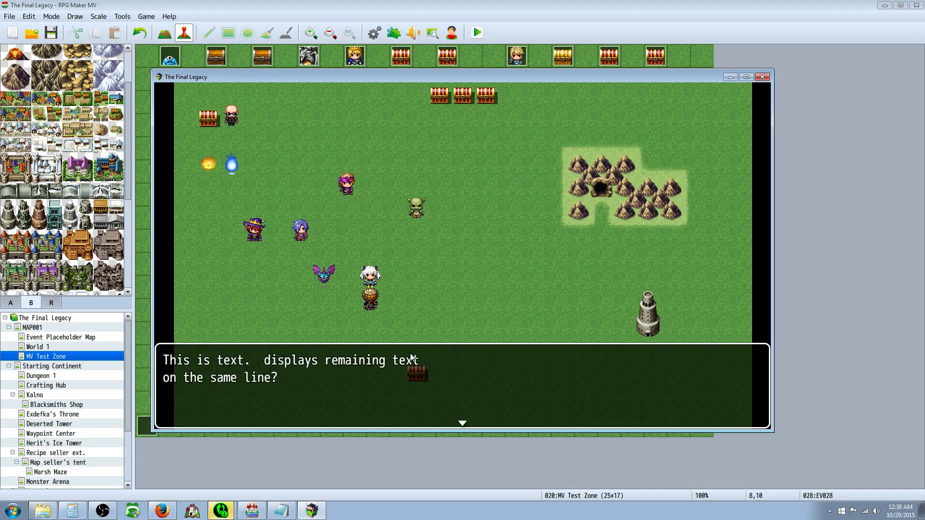
{"action": "key", "text": "Return"}
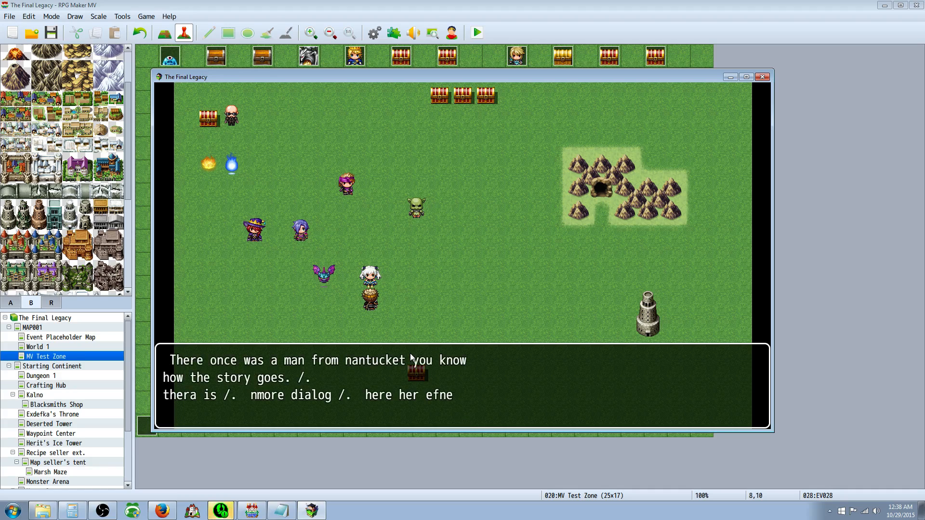
{"action": "key", "text": "Return"}
{"action": "key", "text": "Return"}
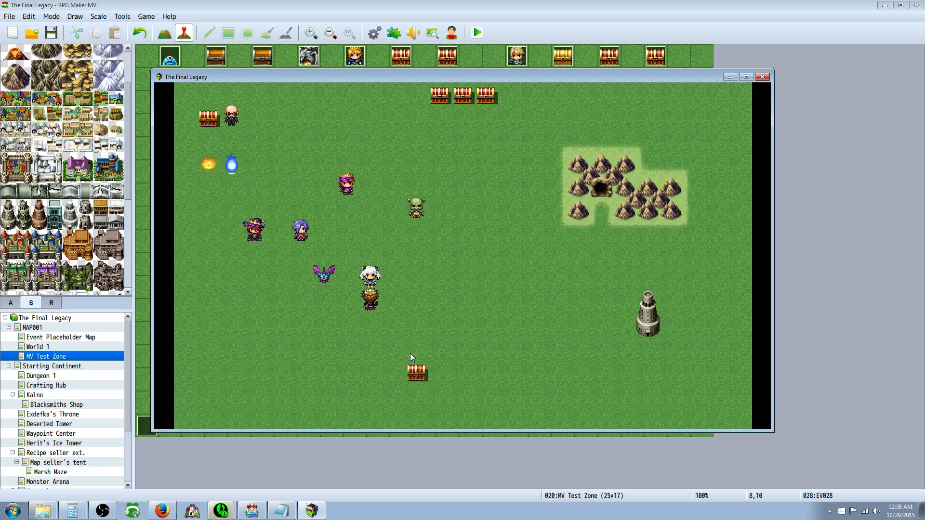
{"action": "left_click", "coordinate": [763, 77]}
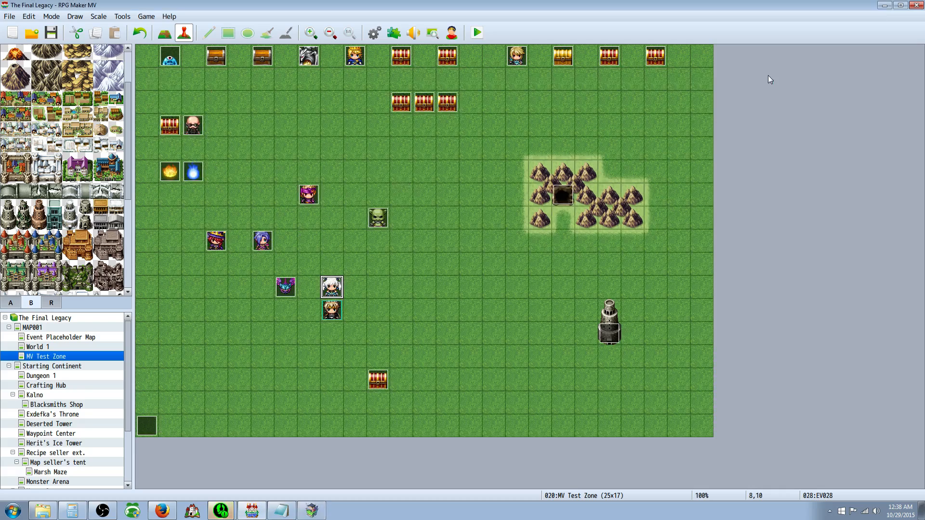
Replace every /. in the Nantucket message with the pause code \. and save the event.
{"action": "key", "text": "Return"}
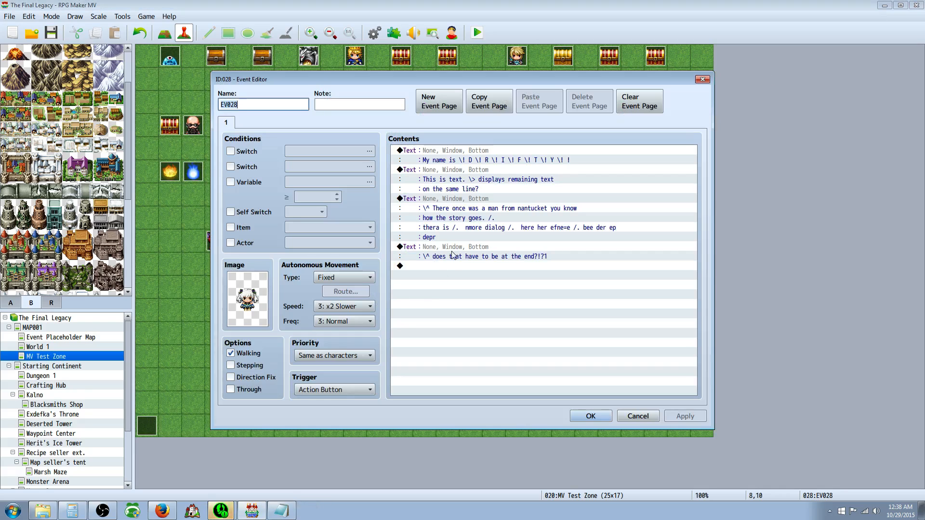
{"action": "left_click", "coordinate": [472, 211]}
{"action": "right_click", "coordinate": [471, 211]}
{"action": "left_click", "coordinate": [429, 200]}
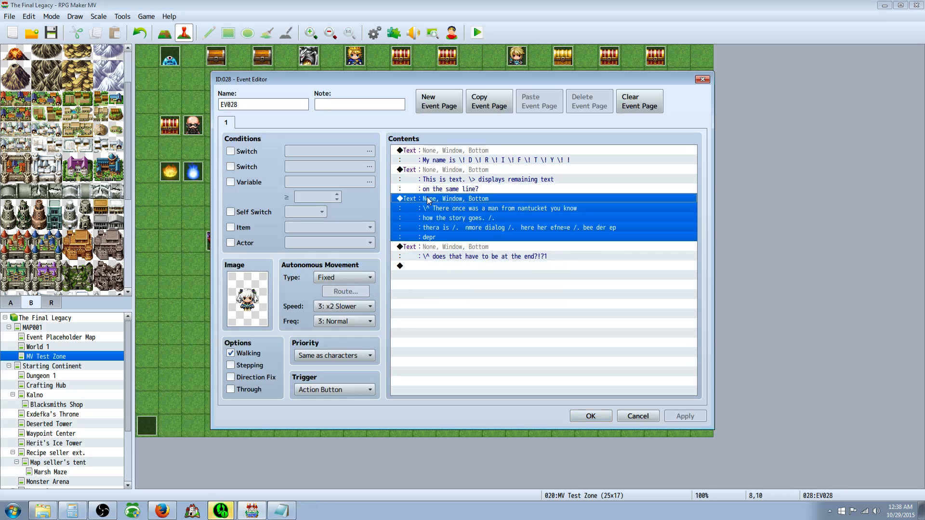
{"action": "right_click", "coordinate": [447, 198]}
{"action": "left_click", "coordinate": [459, 215]}
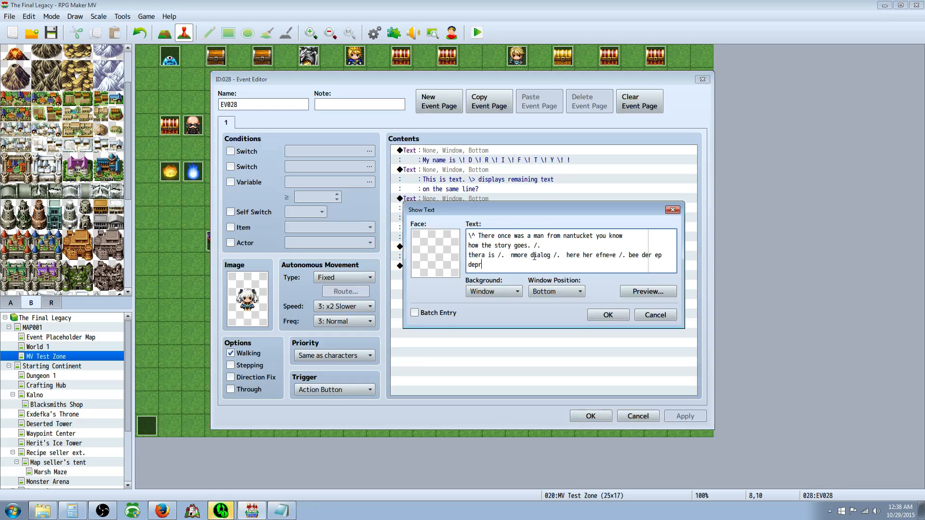
{"action": "key", "text": "BackSpace"}
{"action": "type", "text": "\\"}
{"action": "left_click", "coordinate": [538, 246]}
{"action": "key", "text": "BackSpace"}
{"action": "key", "text": "BackSpace"}
{"action": "type", "text": "\\"}
{"action": "key", "text": "BackSpace"}
{"action": "type", "text": "\\"}
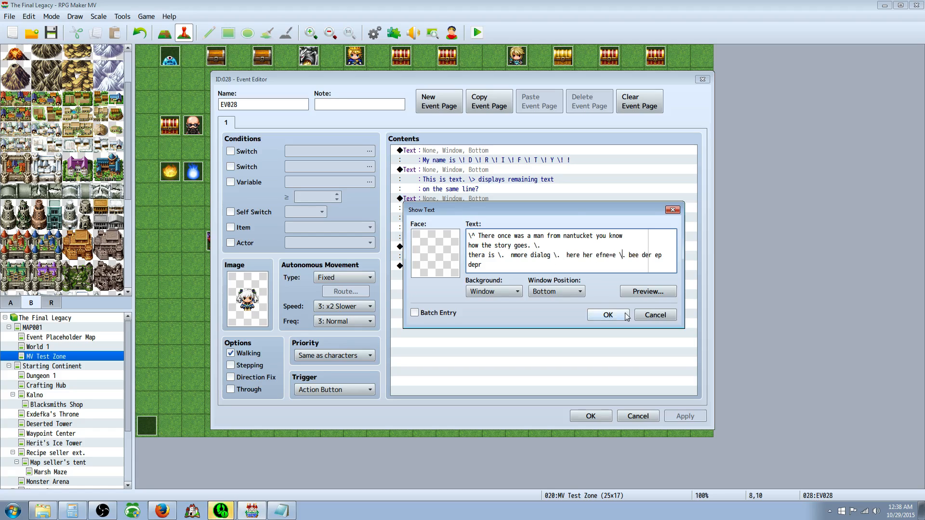
{"action": "left_click", "coordinate": [608, 315]}
{"action": "left_click", "coordinate": [591, 417]}
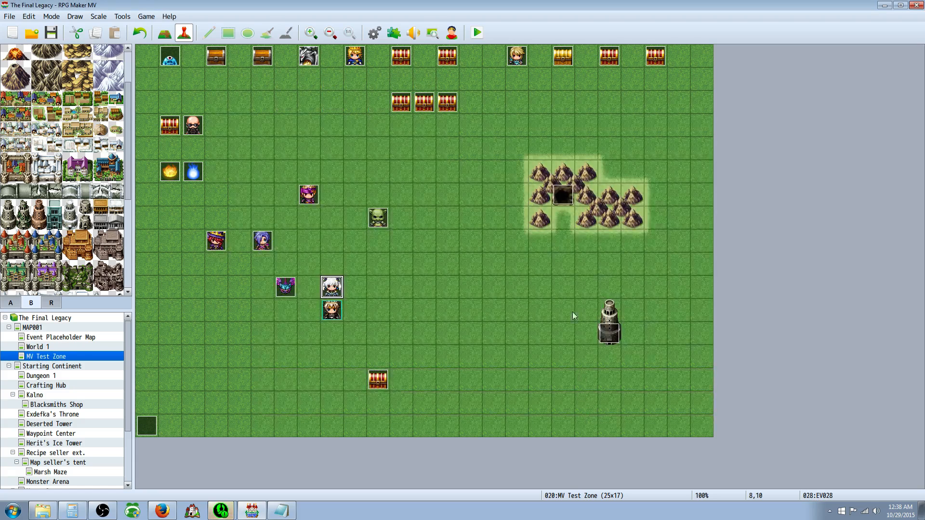
Examine the Wait text code \w[x] in the YEP_MessageCore plugin help.
{"action": "left_click", "coordinate": [394, 33]}
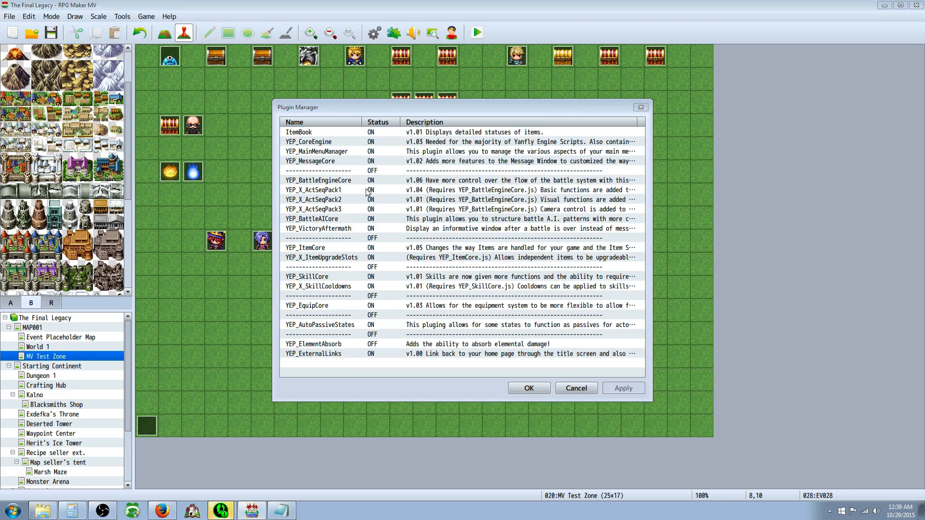
{"action": "double_click", "coordinate": [366, 161]}
{"action": "left_click", "coordinate": [536, 180]}
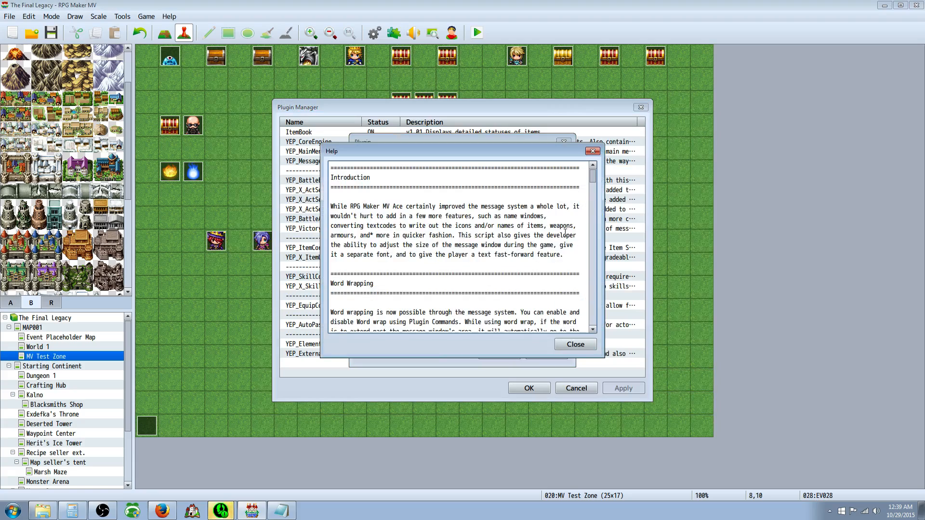
{"action": "left_click_drag", "start_coordinate": [593, 177], "coordinate": [595, 221]}
{"action": "mouse_move", "coordinate": [371, 223]}
{"action": "left_mouse_down"}
{"action": "mouse_move", "coordinate": [407, 219]}
{"action": "mouse_move", "coordinate": [387, 219]}
{"action": "left_mouse_up"}
{"action": "left_click", "coordinate": [413, 220]}
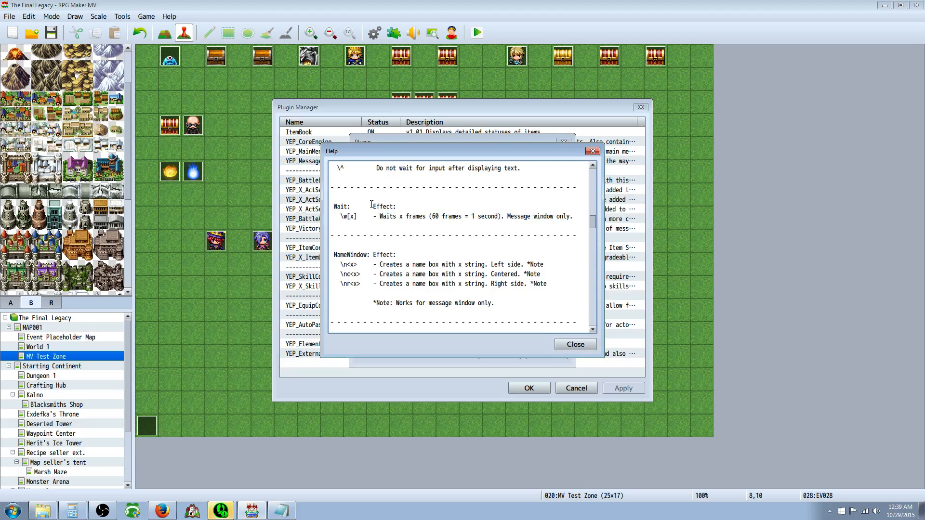
{"action": "mouse_move", "coordinate": [452, 219]}
{"action": "left_mouse_down"}
{"action": "mouse_move", "coordinate": [479, 208]}
{"action": "mouse_move", "coordinate": [460, 216]}
{"action": "left_mouse_up"}
{"action": "left_click", "coordinate": [462, 223]}
{"action": "left_click", "coordinate": [459, 216]}
Copy the \n<x>, \nc<x> and \nr<x> name window lines from the plugin help and paste them below the code list in Notepad.
{"action": "scroll", "coordinate": [405, 236], "scroll_direction": "down", "scroll_amount": 2}
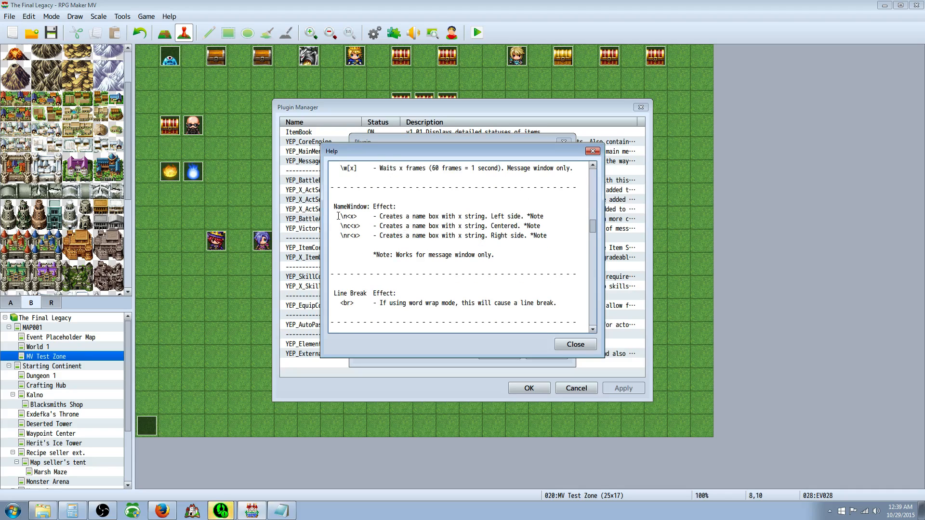
{"action": "left_click_drag", "start_coordinate": [339, 214], "coordinate": [362, 215]}
{"action": "left_click", "coordinate": [367, 219]}
{"action": "left_click", "coordinate": [364, 216]}
{"action": "left_click", "coordinate": [402, 215]}
{"action": "left_click_drag", "start_coordinate": [339, 216], "coordinate": [532, 244]}
{"action": "key", "text": "ctrl+c"}
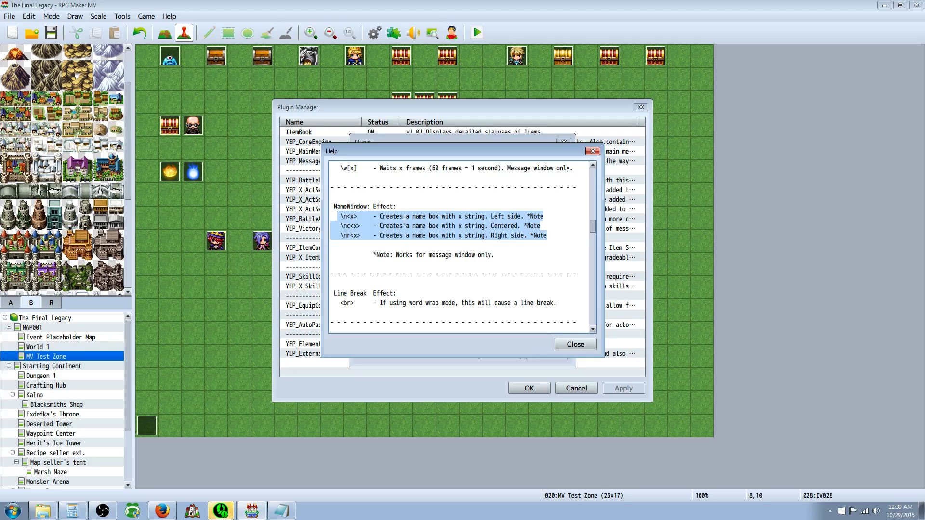
{"action": "left_click", "coordinate": [575, 344]}
{"action": "left_click", "coordinate": [501, 358]}
{"action": "left_click", "coordinate": [521, 391]}
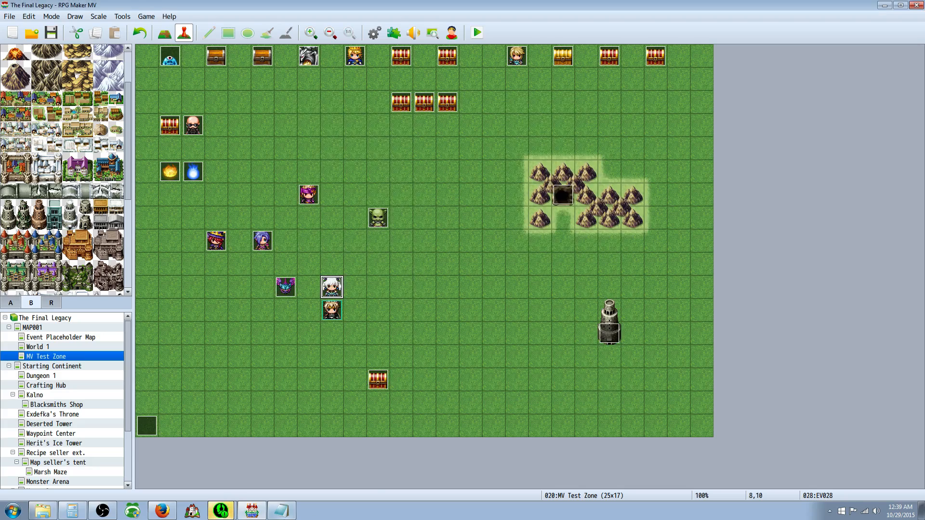
{"action": "key", "text": "alt+Tab"}
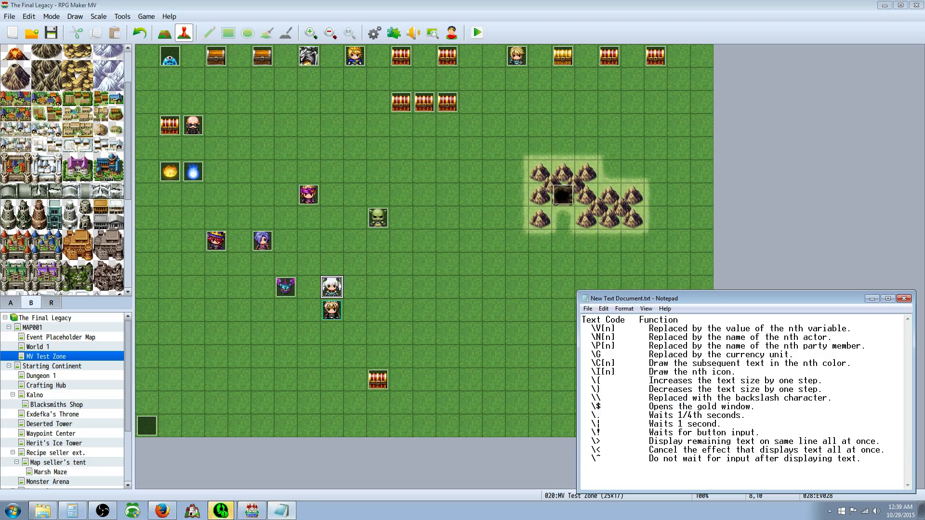
{"action": "key", "text": "ctrl+v"}
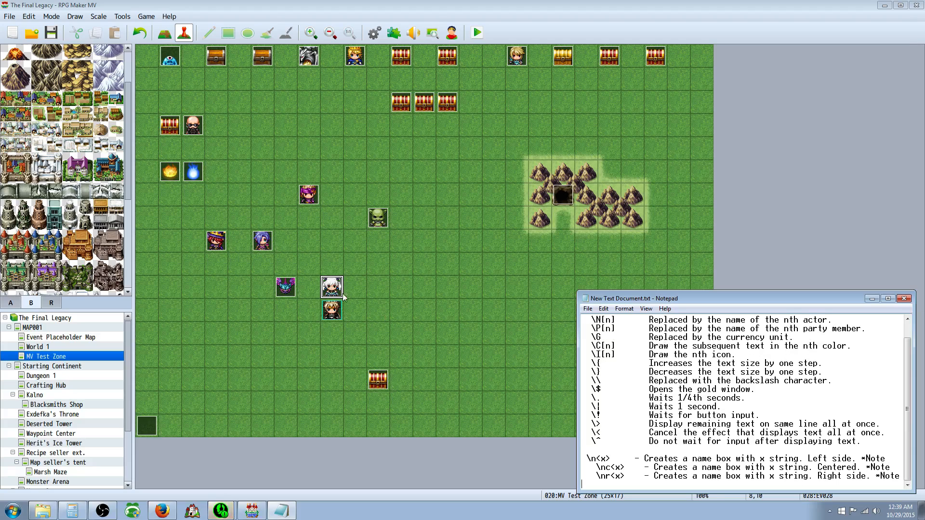
Create an event on the empty tile just right of the white-haired character with the pink fairy as its image.
{"action": "right_click", "coordinate": [360, 291]}
{"action": "left_click", "coordinate": [368, 308]}
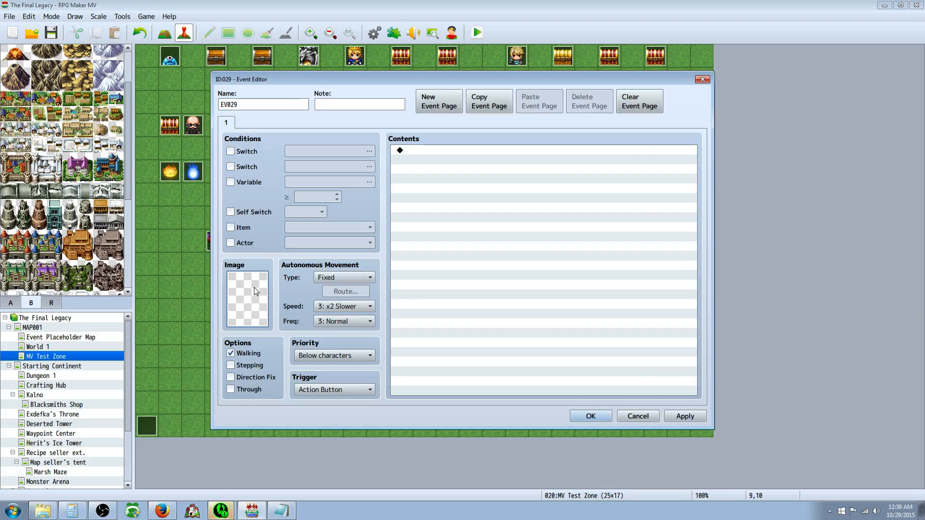
{"action": "double_click", "coordinate": [254, 288]}
{"action": "left_click", "coordinate": [313, 311]}
{"action": "double_click", "coordinate": [471, 245]}
Add a Show Text message with "\n<Pixi>" on line one and "Hello My name is Pixi." on line two, and save the event.
{"action": "left_click", "coordinate": [424, 151]}
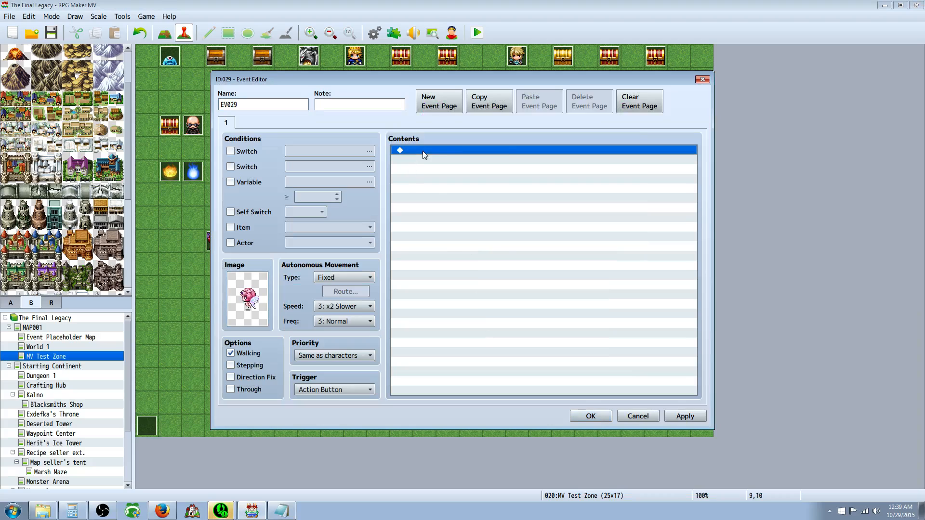
{"action": "double_click", "coordinate": [423, 151]}
{"action": "left_click", "coordinate": [482, 154]}
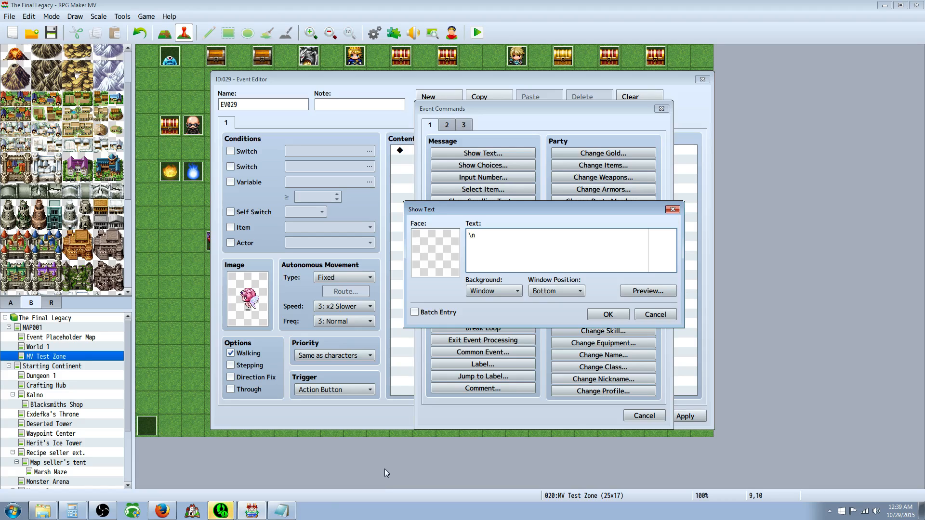
{"action": "left_click", "coordinate": [281, 510]}
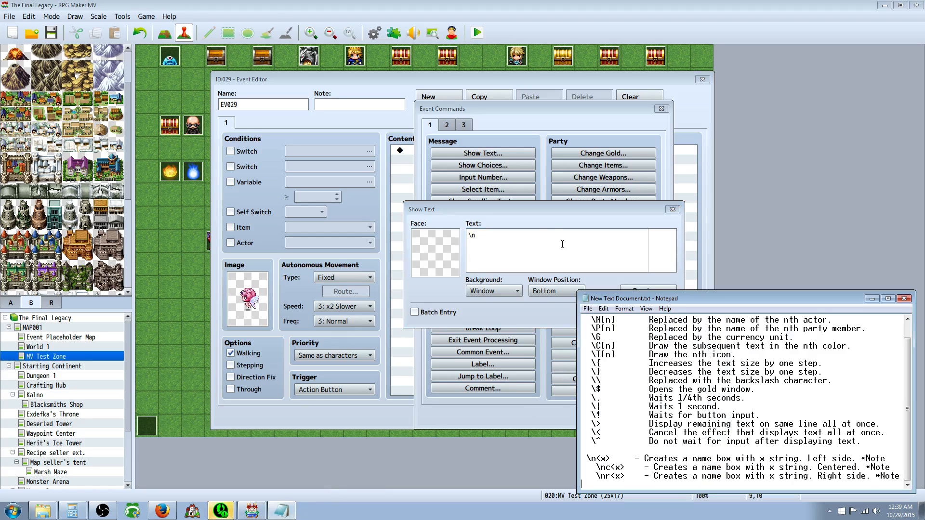
{"action": "left_click", "coordinate": [503, 238]}
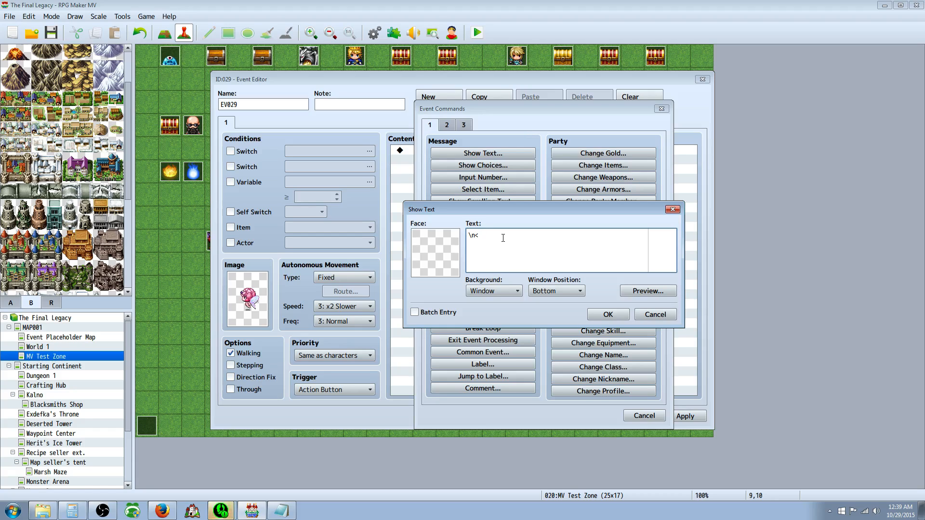
{"action": "type", "text": "<Pixi> "}
{"action": "type", "text": "Hel"}
{"action": "type", "text": "lo My name is Pxi"}
{"action": "left_click", "coordinate": [600, 322]}
{"action": "left_click", "coordinate": [590, 417]}
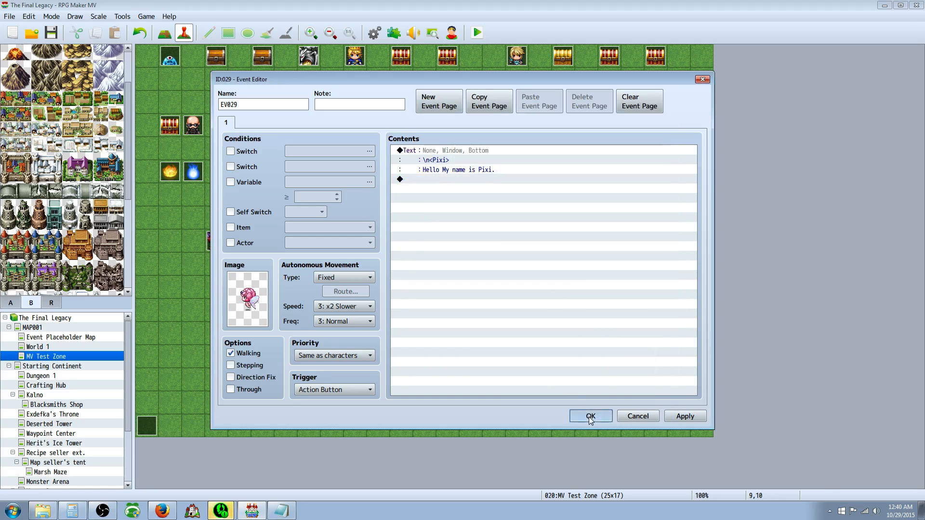
Playtest the game from the saved file, talk to the pink fairy to check the Pixi name box, and end the playtest.
{"action": "left_click", "coordinate": [475, 33]}
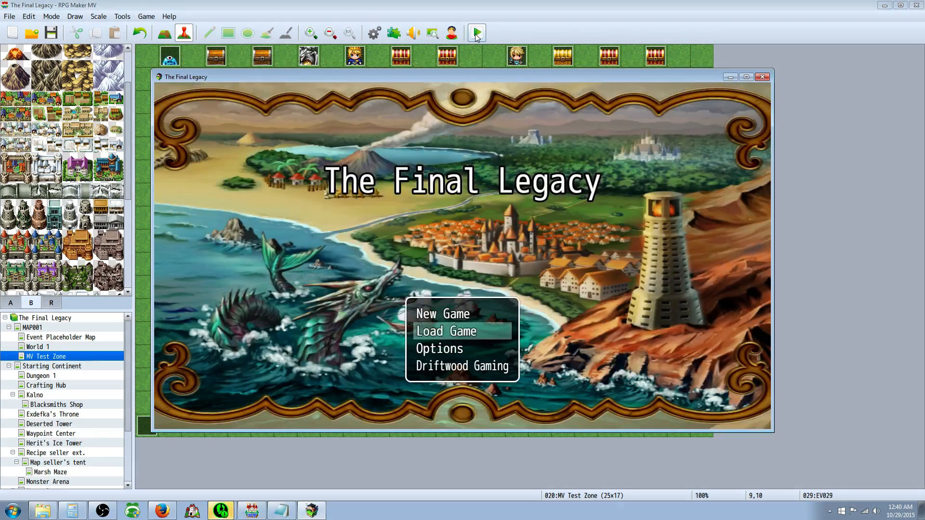
{"action": "key", "text": "Return"}
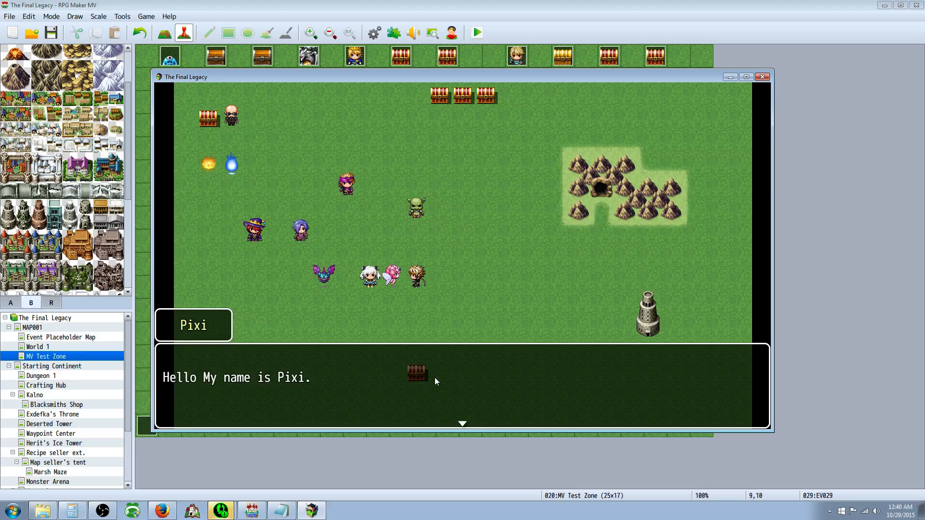
{"action": "left_click", "coordinate": [461, 339]}
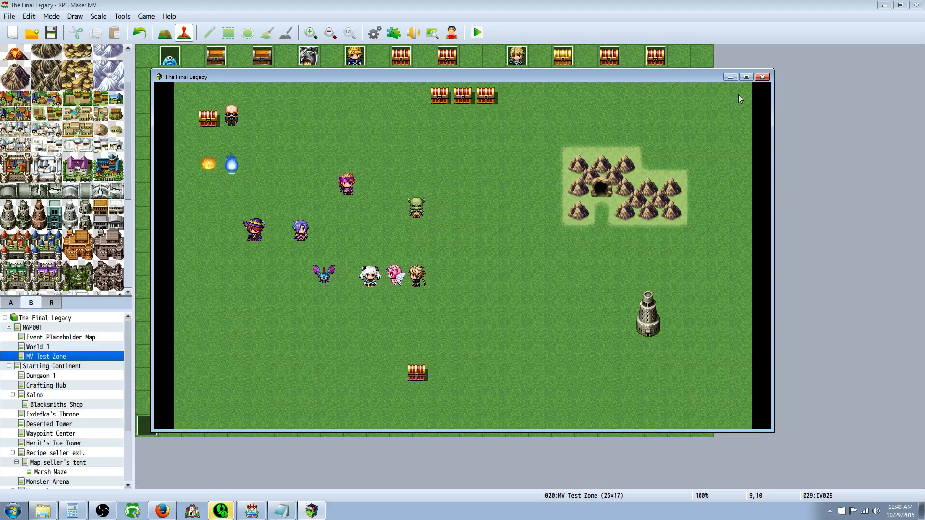
{"action": "left_click", "coordinate": [762, 78]}
Open the YEP_MessageCore plugin settings and review the \n<x>, \nc<x> and \nr<x> name box codes in the Notepad list.
{"action": "left_click", "coordinate": [393, 33]}
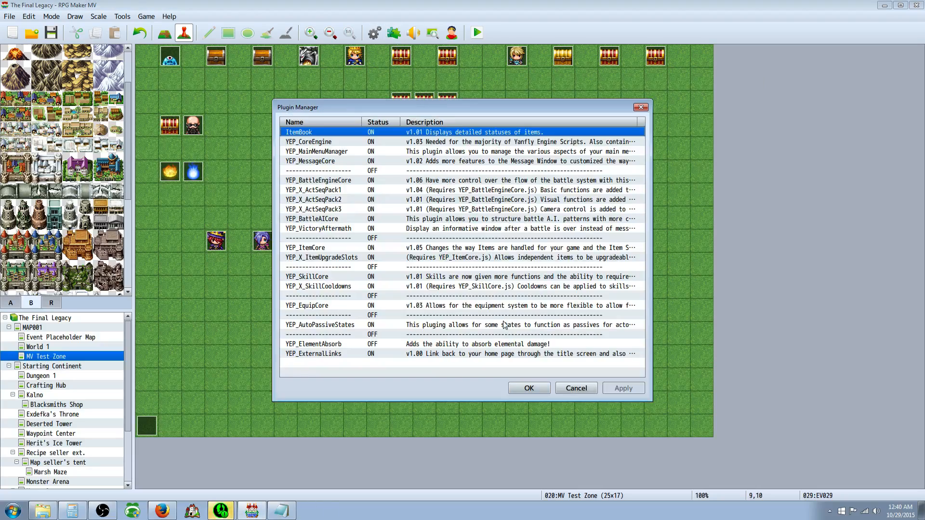
{"action": "double_click", "coordinate": [364, 161]}
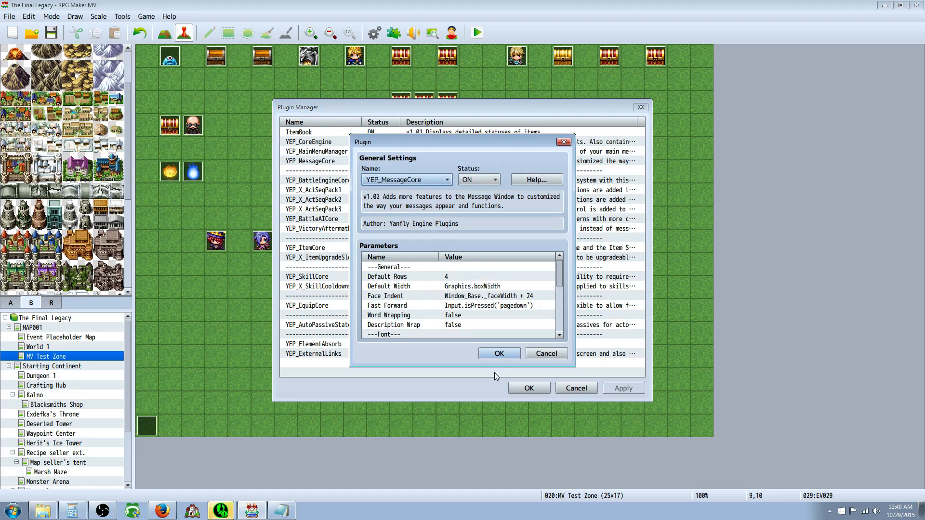
{"action": "left_click", "coordinate": [281, 511]}
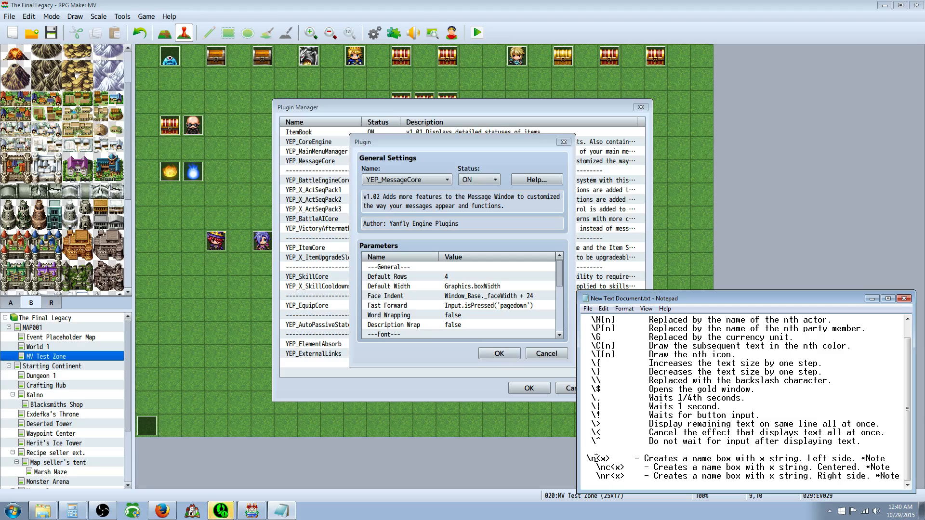
{"action": "double_click", "coordinate": [604, 459]}
{"action": "left_click", "coordinate": [604, 467]}
Examine the line break, position and outline text codes in the YEP_MessageCore plugin help.
{"action": "left_click", "coordinate": [535, 179]}
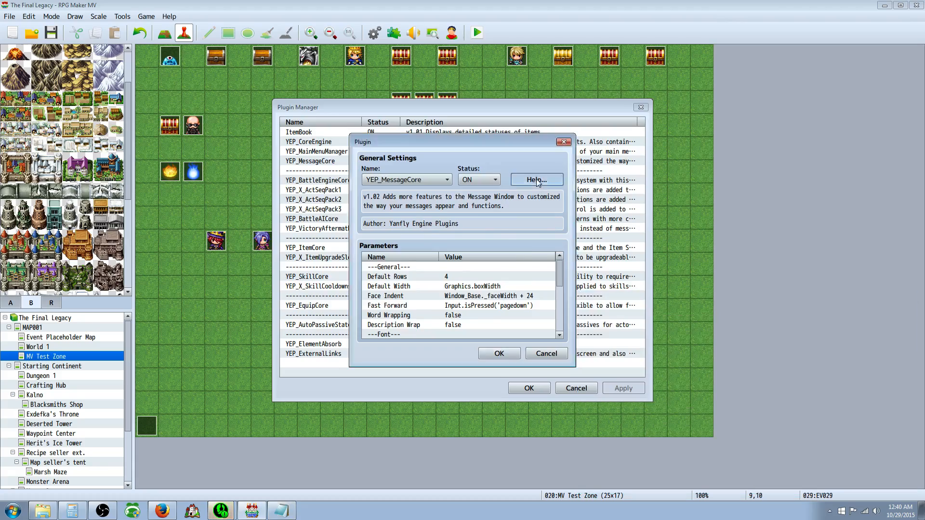
{"action": "left_click_drag", "start_coordinate": [594, 181], "coordinate": [594, 232]}
{"action": "left_click_drag", "start_coordinate": [336, 240], "coordinate": [355, 240]}
{"action": "left_click", "coordinate": [391, 237]}
{"action": "scroll", "coordinate": [406, 238], "scroll_direction": "down", "scroll_amount": 2}
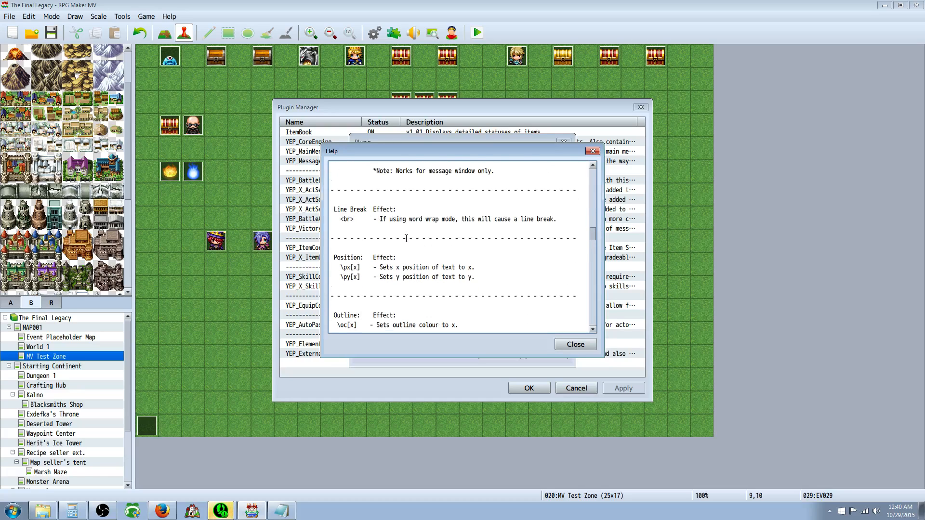
{"action": "scroll", "coordinate": [384, 251], "scroll_direction": "down", "scroll_amount": 1}
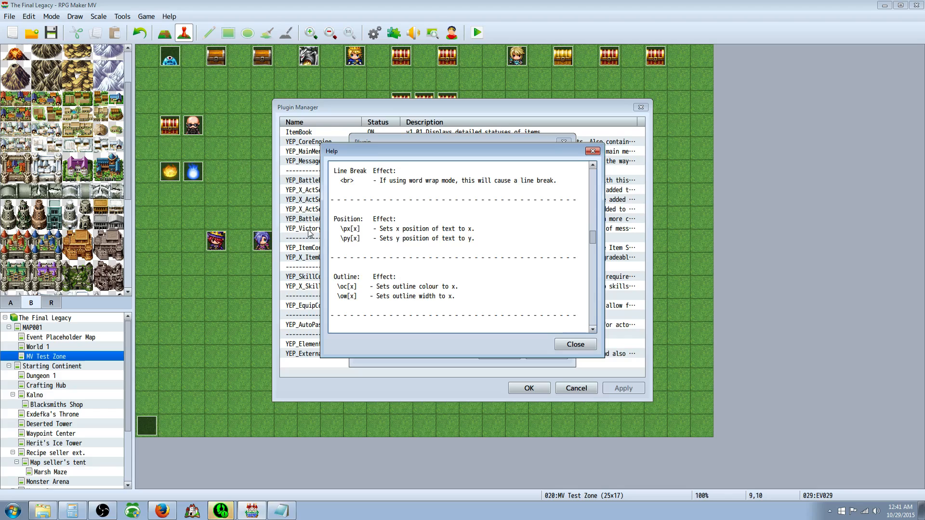
{"action": "scroll", "coordinate": [383, 302], "scroll_direction": "down", "scroll_amount": 2}
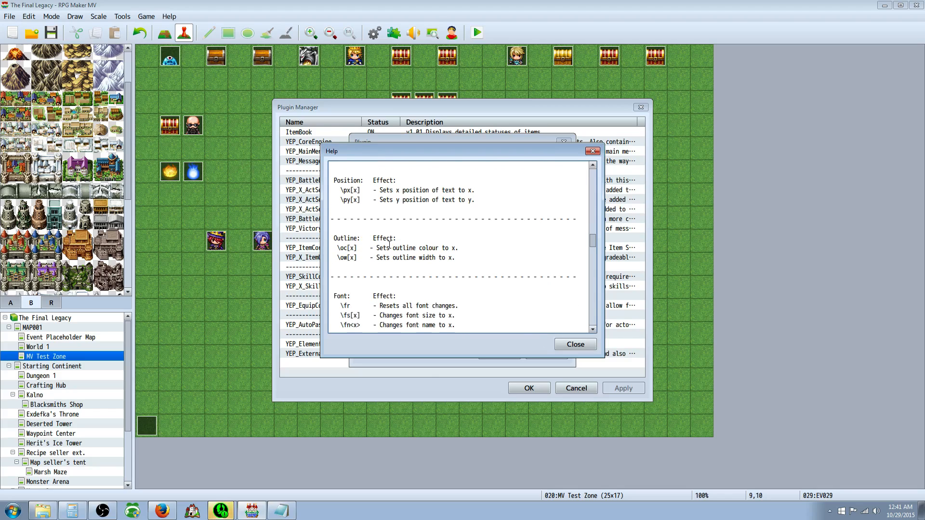
{"action": "left_click_drag", "start_coordinate": [390, 248], "coordinate": [402, 251]}
{"action": "left_click", "coordinate": [445, 251]}
{"action": "left_click", "coordinate": [567, 347]}
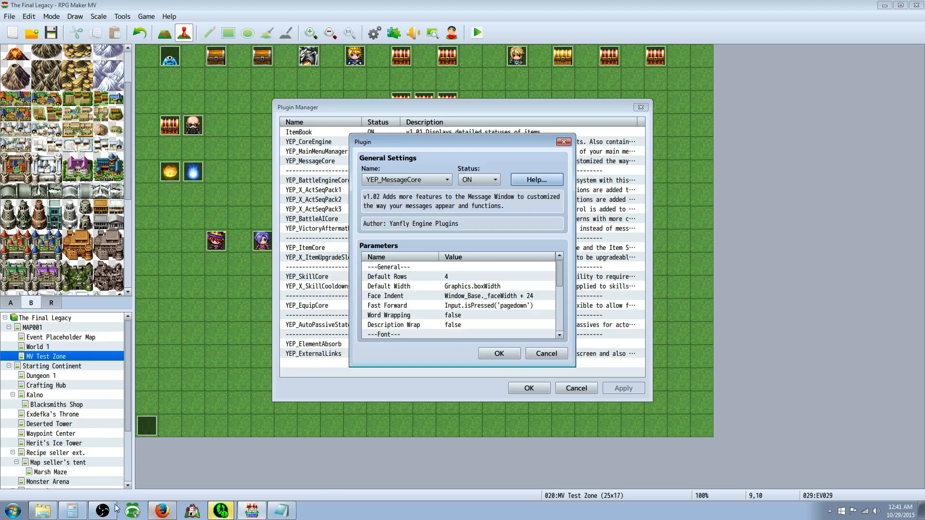
Close the plugin settings, open the project's img\system folder and view Window.png for the text colour palette.
{"action": "left_click", "coordinate": [43, 510]}
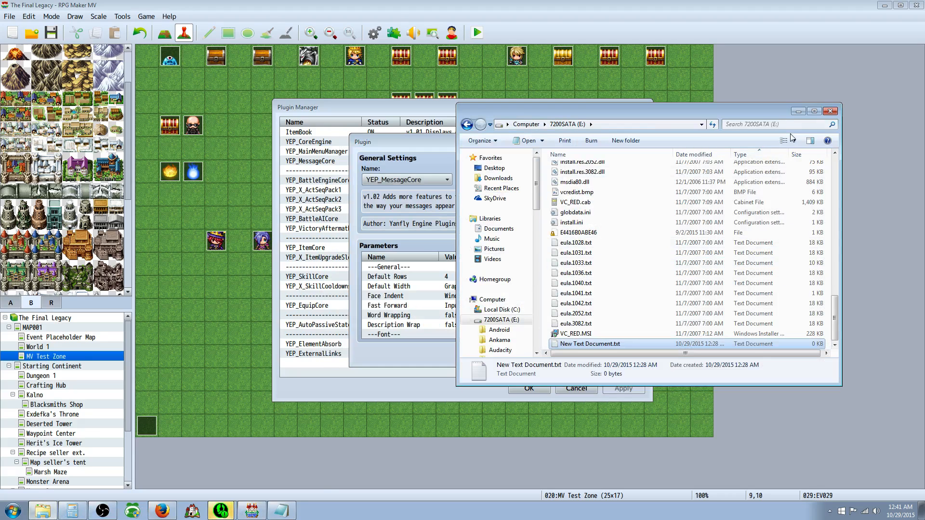
{"action": "left_click", "coordinate": [830, 111]}
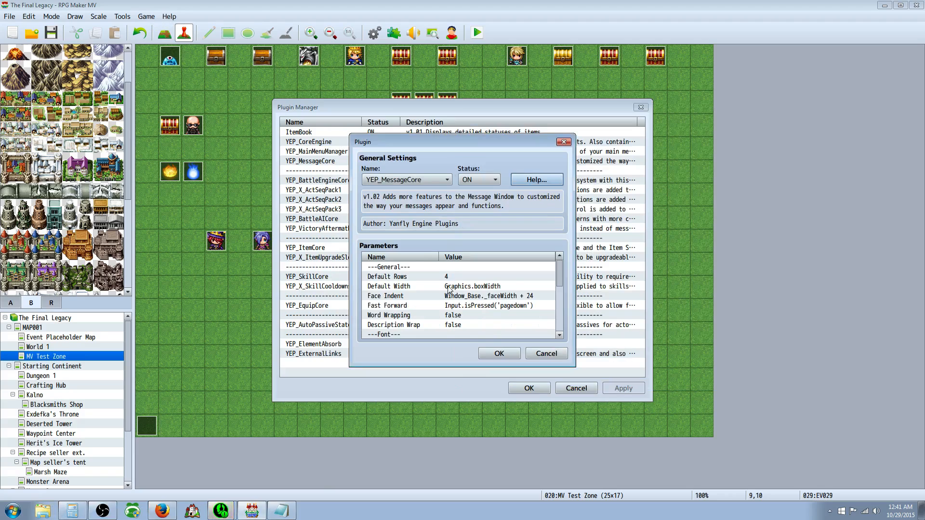
{"action": "left_click", "coordinate": [499, 353]}
{"action": "left_click", "coordinate": [529, 388]}
{"action": "left_click", "coordinate": [146, 16]}
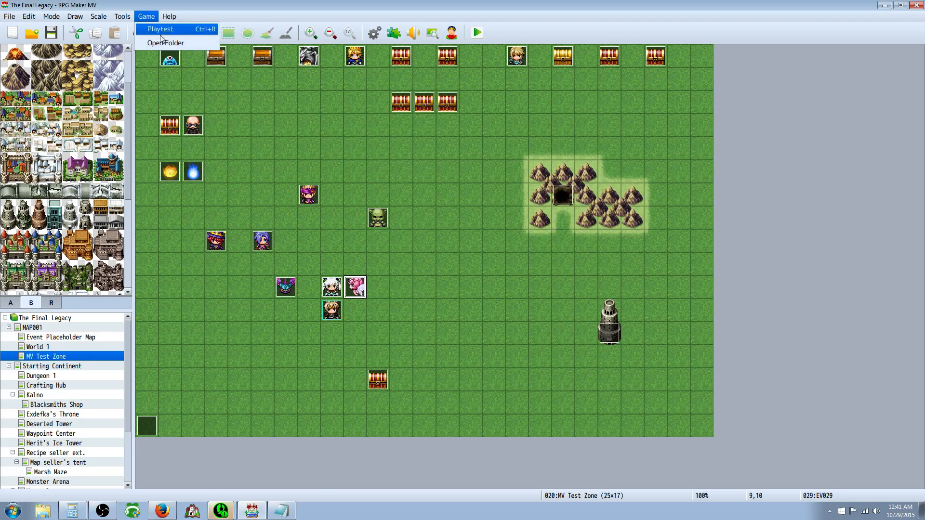
{"action": "left_click", "coordinate": [164, 43]}
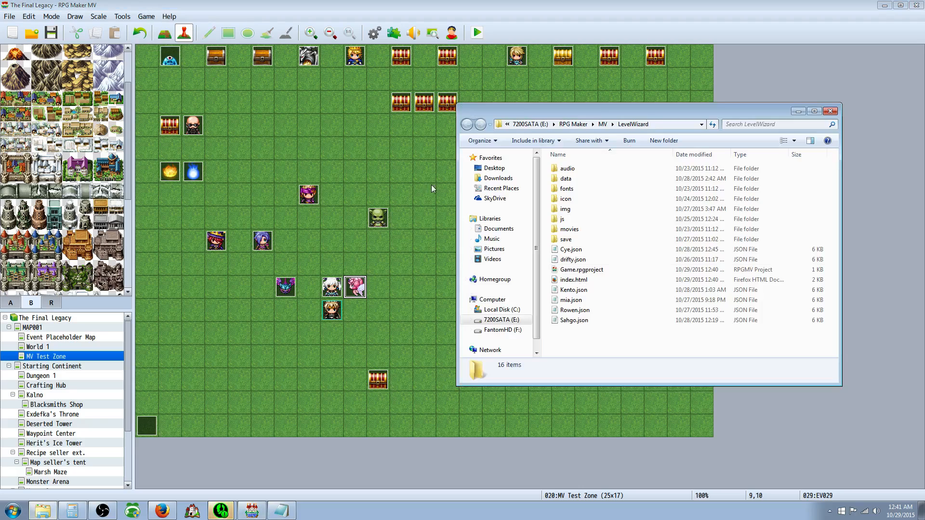
{"action": "double_click", "coordinate": [566, 210]}
{"action": "double_click", "coordinate": [579, 280]}
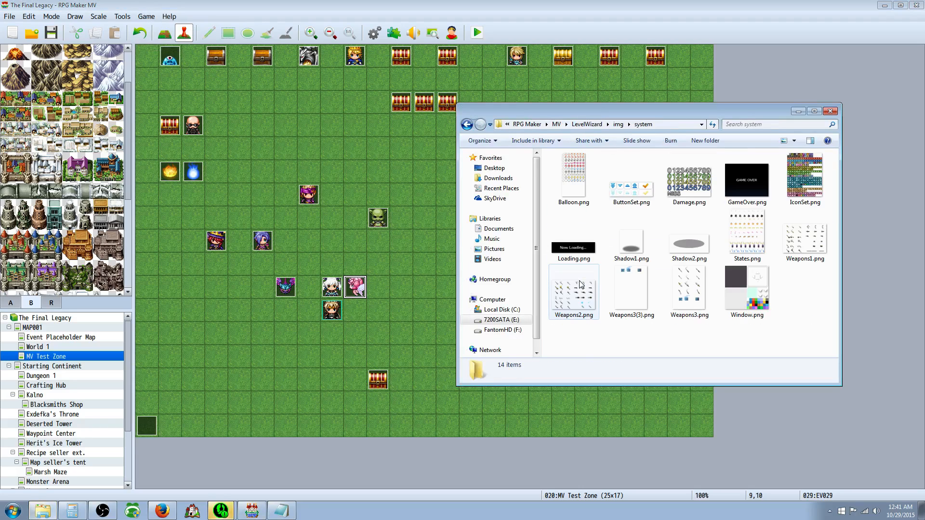
{"action": "left_click", "coordinate": [812, 192]}
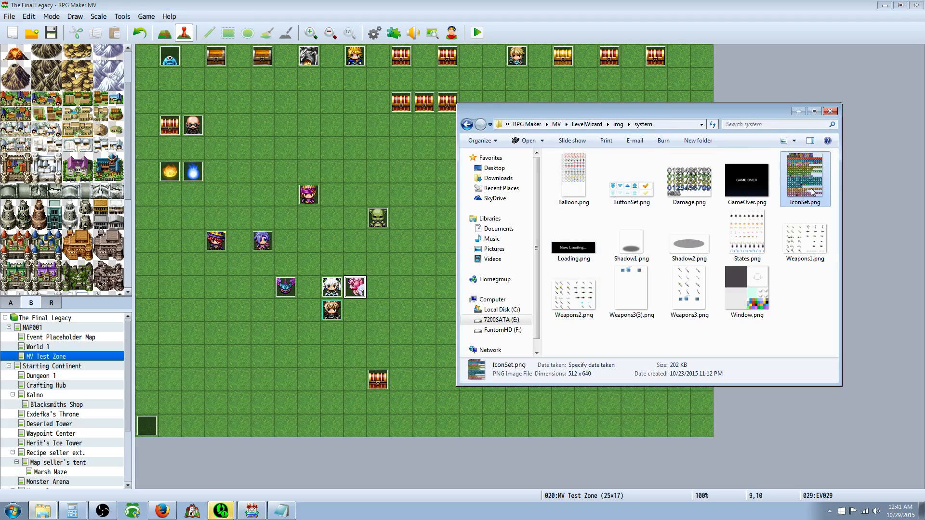
{"action": "double_click", "coordinate": [754, 299]}
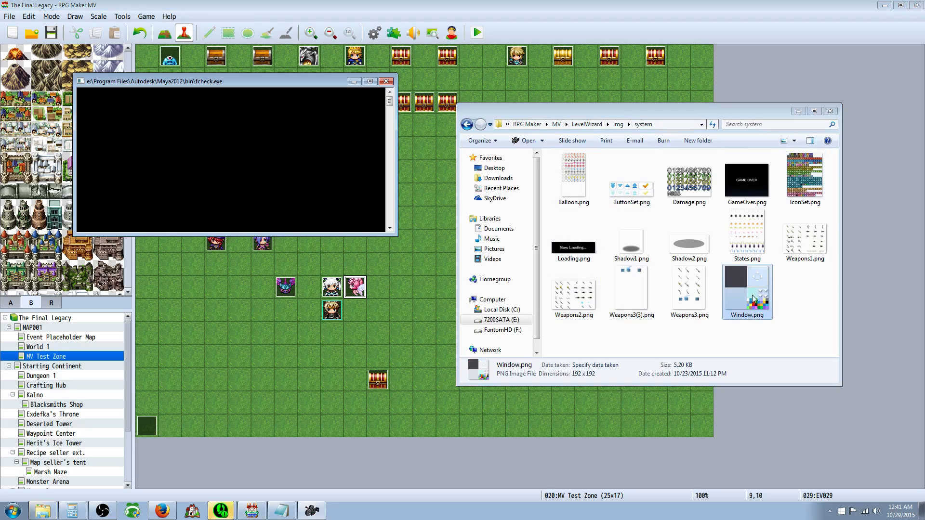
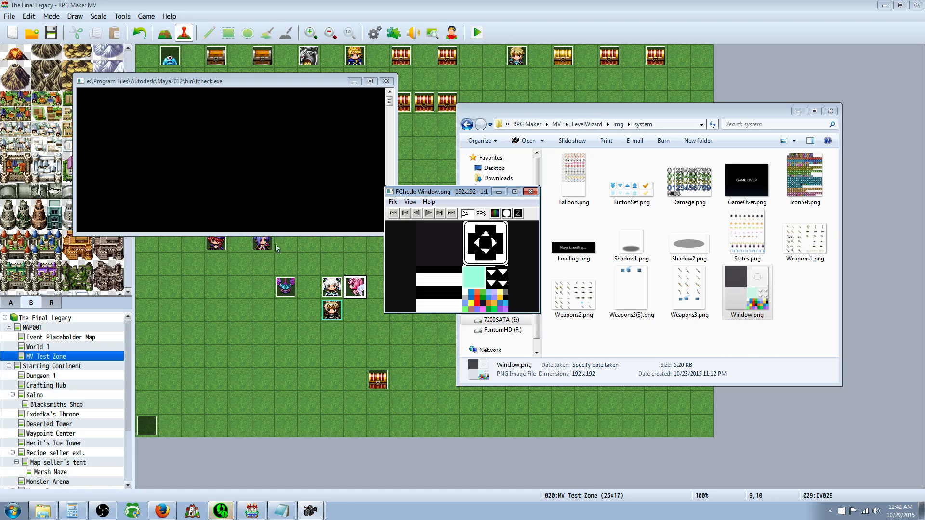
Switch to Firefox and look over the YEP.1 Core Engine page on yanfly.moe.
{"action": "left_click", "coordinate": [162, 511]}
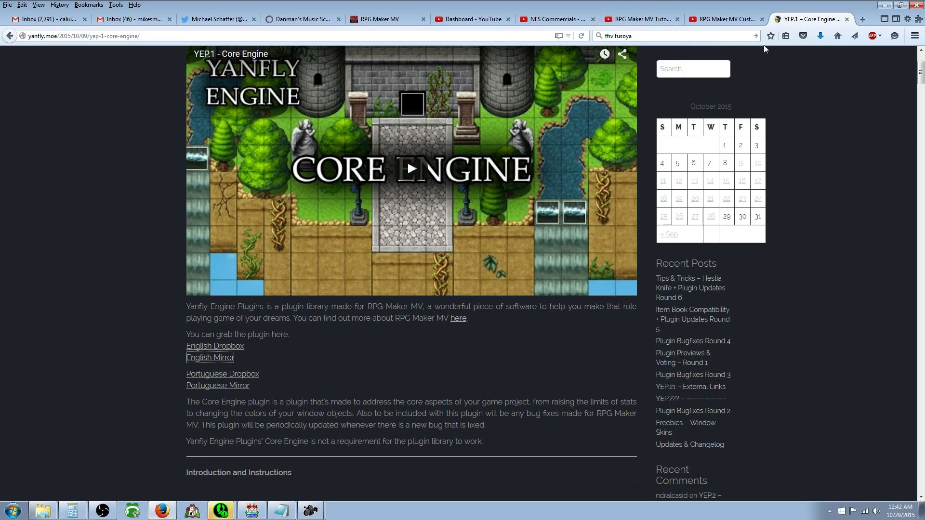
{"action": "scroll", "coordinate": [912, 125], "scroll_direction": "down", "scroll_amount": 9}
{"action": "left_click_drag", "start_coordinate": [921, 99], "coordinate": [920, 60]}
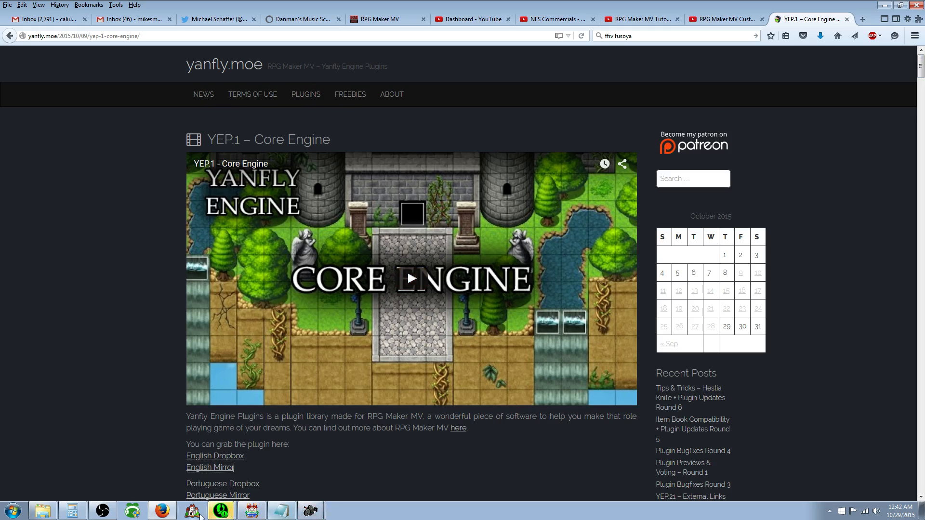
Switch back to RPG Maker MV and close the FCheck image viewer's console window.
{"action": "left_click", "coordinate": [252, 511]}
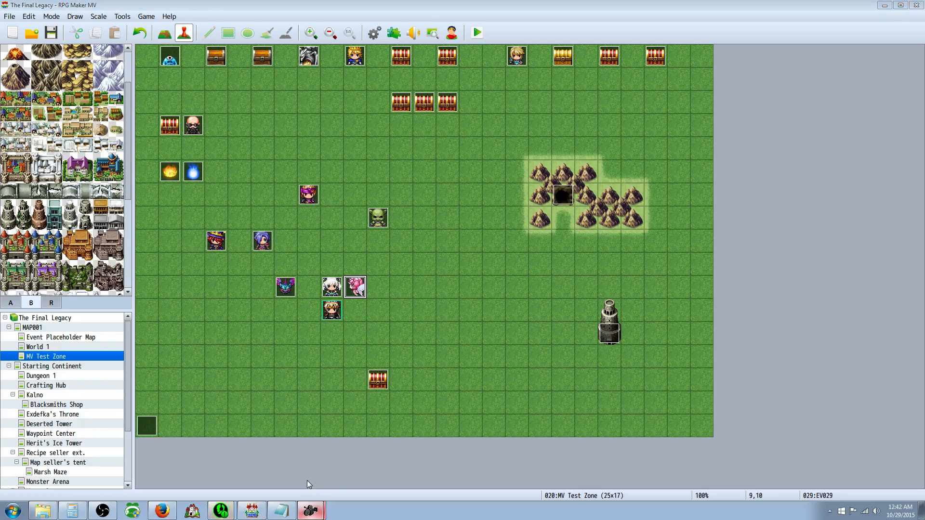
{"action": "left_click", "coordinate": [321, 473]}
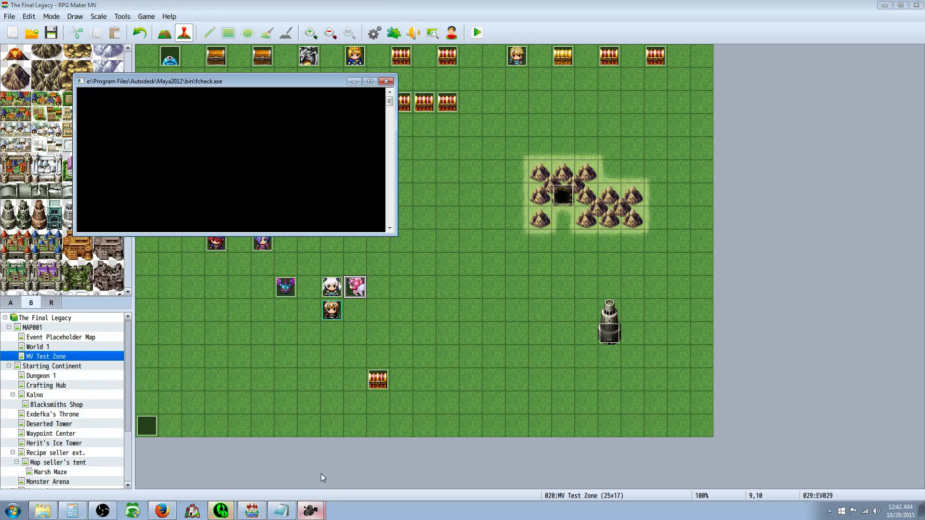
{"action": "left_click", "coordinate": [386, 81]}
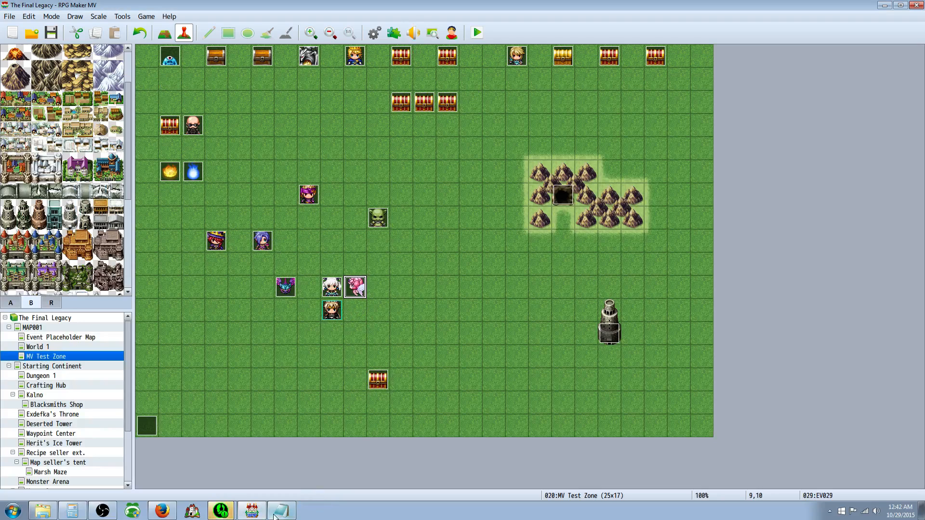
{"action": "left_click", "coordinate": [374, 32]}
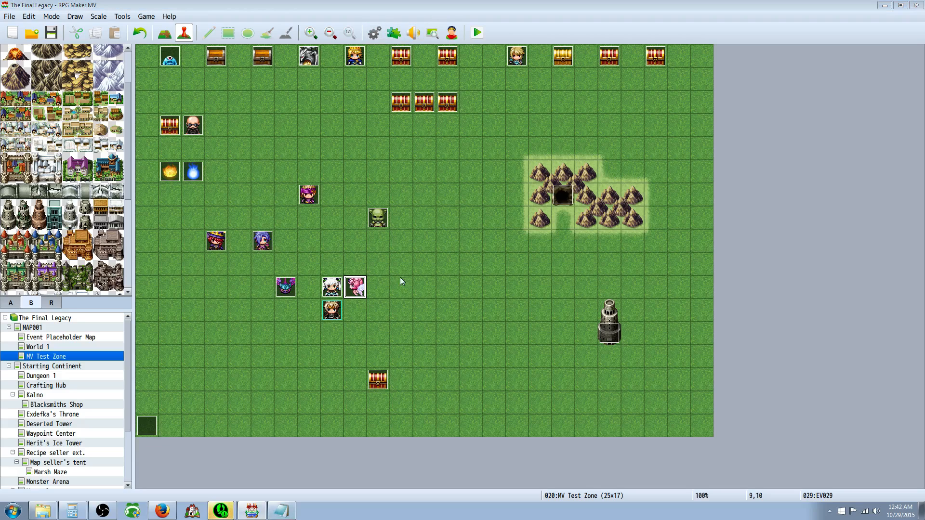
{"action": "left_click", "coordinate": [622, 416]}
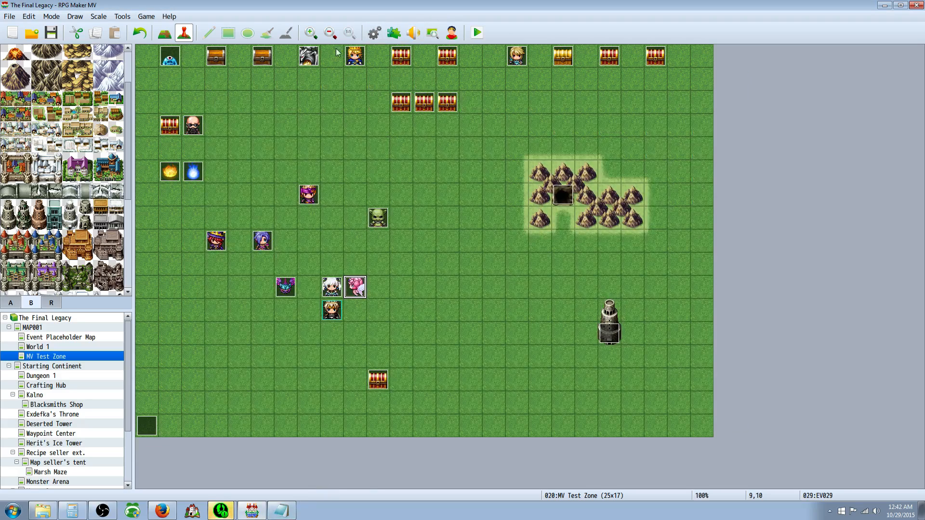
Copy the Outline and Font code sections, from \oc[x] through \fi, from the YEP_MessageCore plugin help.
{"action": "left_click", "coordinate": [394, 34]}
{"action": "double_click", "coordinate": [501, 160]}
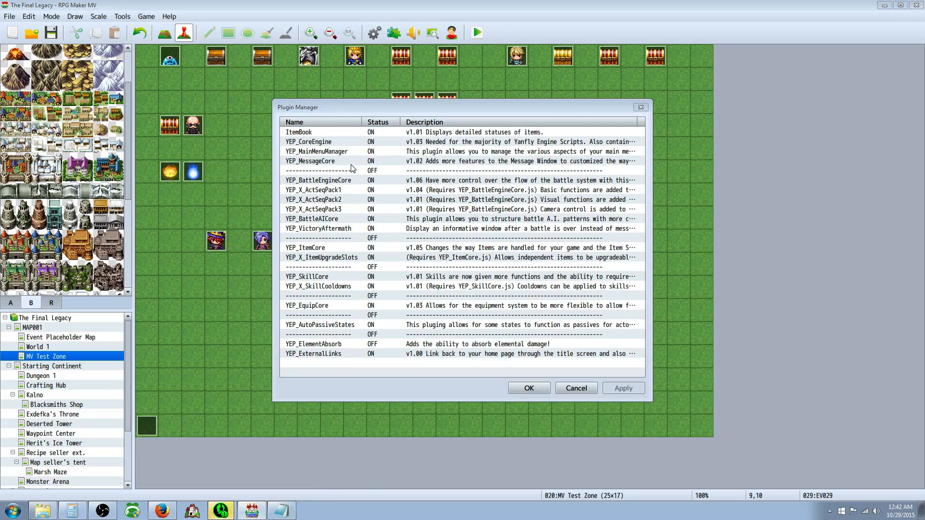
{"action": "left_click", "coordinate": [518, 179]}
{"action": "left_click_drag", "start_coordinate": [592, 181], "coordinate": [592, 230]}
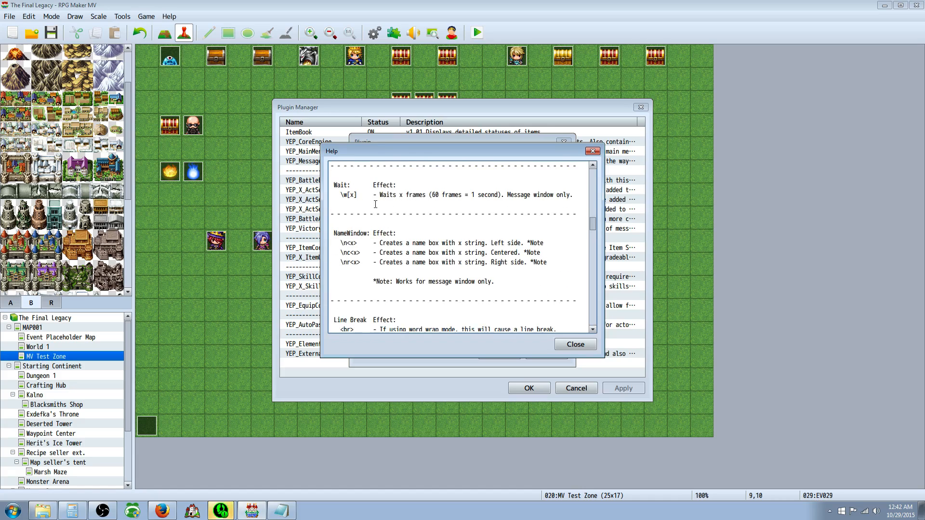
{"action": "scroll", "coordinate": [376, 204], "scroll_direction": "down", "scroll_amount": 6}
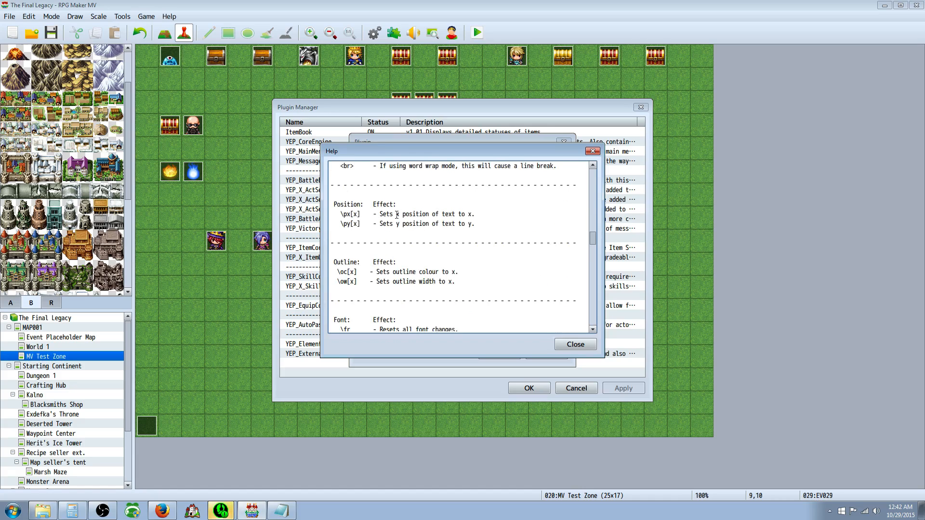
{"action": "scroll", "coordinate": [397, 215], "scroll_direction": "down", "scroll_amount": 1}
{"action": "left_click_drag", "start_coordinate": [336, 238], "coordinate": [474, 271]}
{"action": "scroll", "coordinate": [467, 263], "scroll_direction": "down", "scroll_amount": 2}
{"action": "left_click_drag", "start_coordinate": [488, 268], "coordinate": [432, 184]}
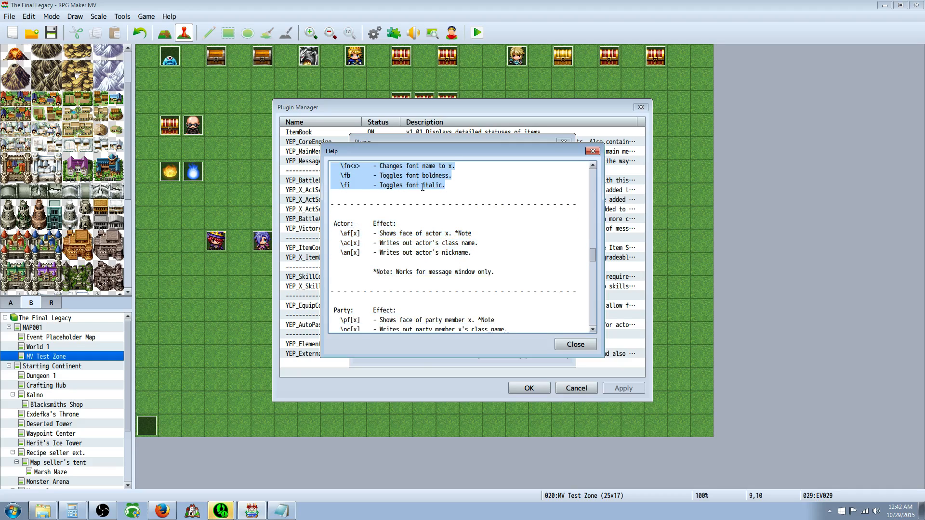
Paste the Outline and Font codes below the name box codes in Notepad, and close the plugin help and Plugin Manager.
{"action": "left_click", "coordinate": [281, 510]}
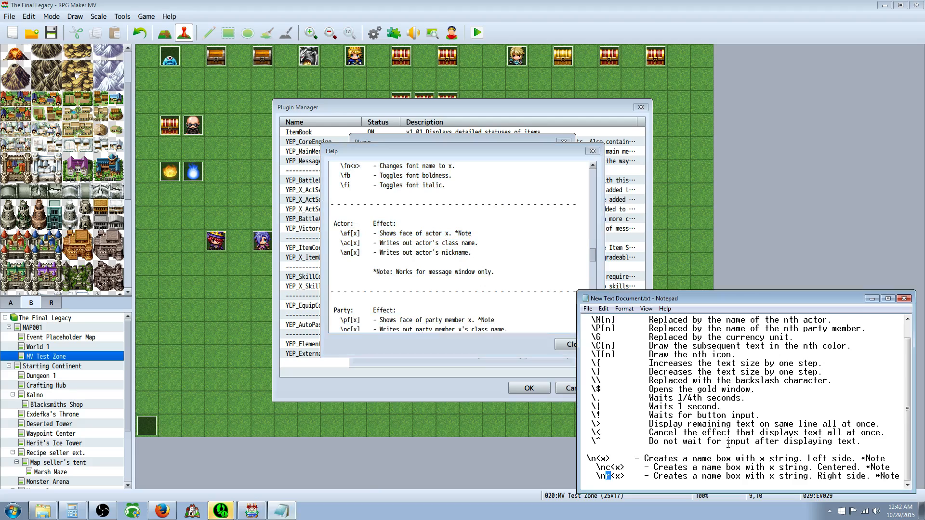
{"action": "left_click", "coordinate": [896, 484]}
{"action": "type", "text": "Outline:    Effect:   \\oc[x]    - Sets outline colour to x.   \\ow[x]    - Sets outline width to x.  - - - - - - - - - - - - - - - - - - - - - - - -  Font:     Effect:   \\fr      - Resets all font changes.   \\fs[x]   - Changes font size to x.   \\fn<x>   - Changes font name to x.   \\fb      - Toggles font boldness.   \\fi      - Toggles font italic."}
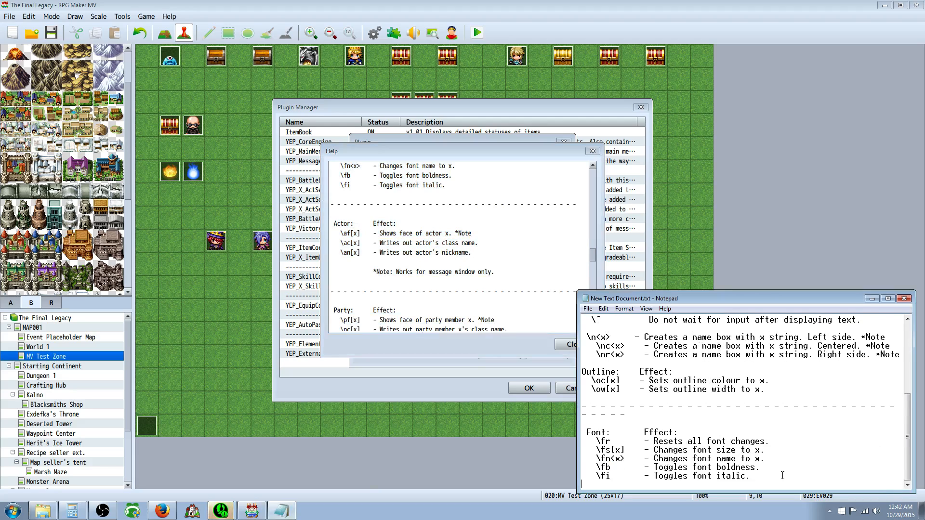
{"action": "left_click", "coordinate": [565, 347]}
{"action": "left_click", "coordinate": [511, 357]}
{"action": "left_click", "coordinate": [512, 387]}
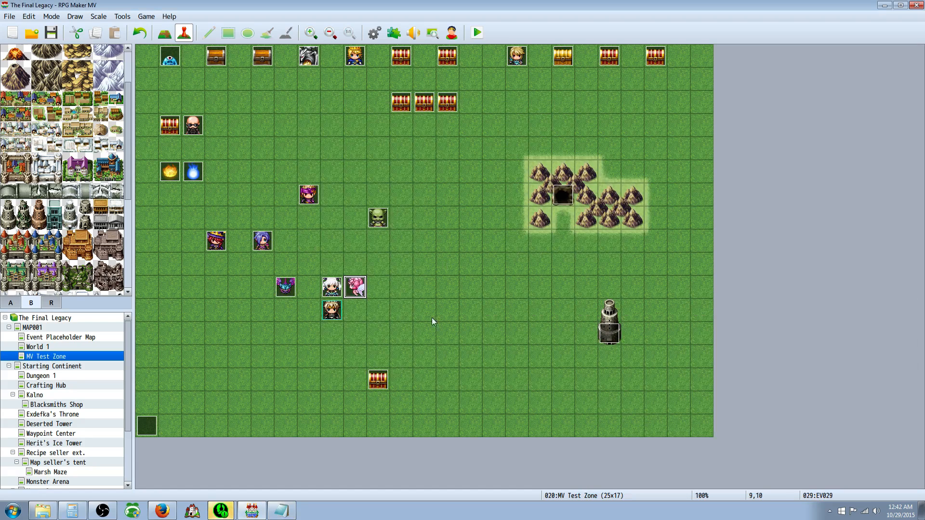
Create a new event at map tile 12,10 and bring up the Notepad code list beside the editor, enlarged to show more codes.
{"action": "right_click", "coordinate": [432, 296]}
{"action": "left_click", "coordinate": [449, 312]}
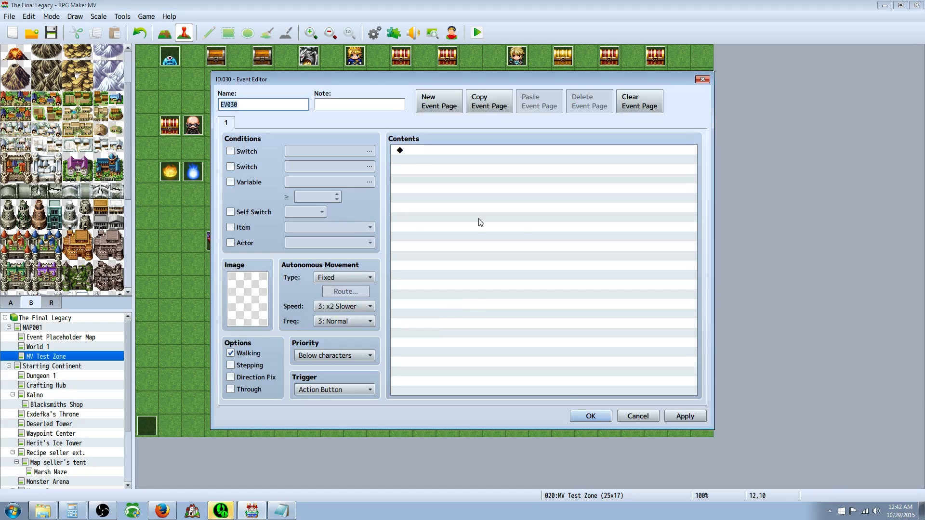
{"action": "left_click", "coordinate": [281, 510]}
{"action": "left_click_drag", "start_coordinate": [690, 297], "coordinate": [680, 237]}
{"action": "left_click", "coordinate": [420, 170]}
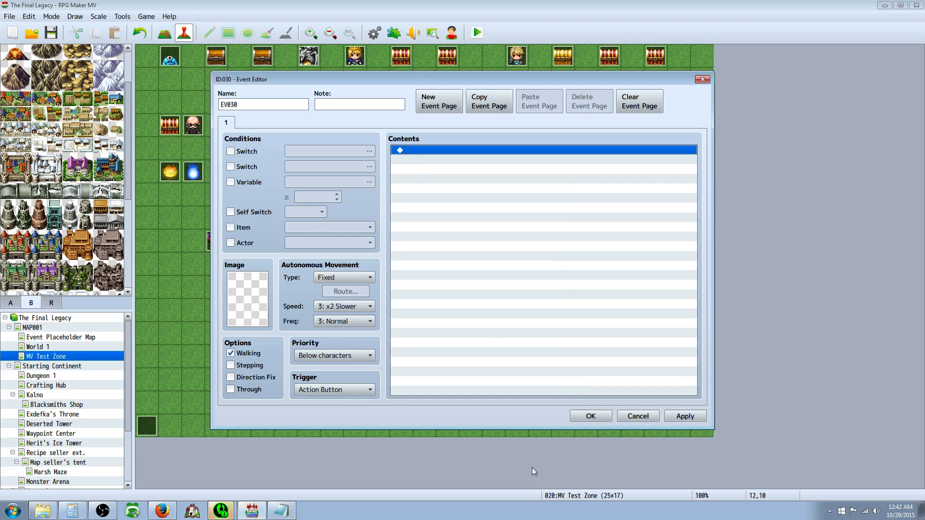
{"action": "left_click", "coordinate": [282, 511]}
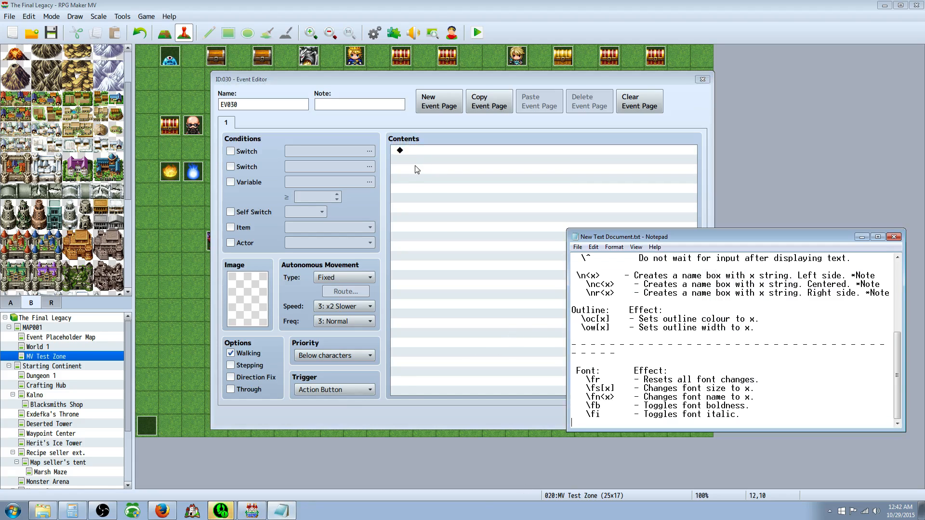
{"action": "left_click_drag", "start_coordinate": [663, 230], "coordinate": [657, 183]}
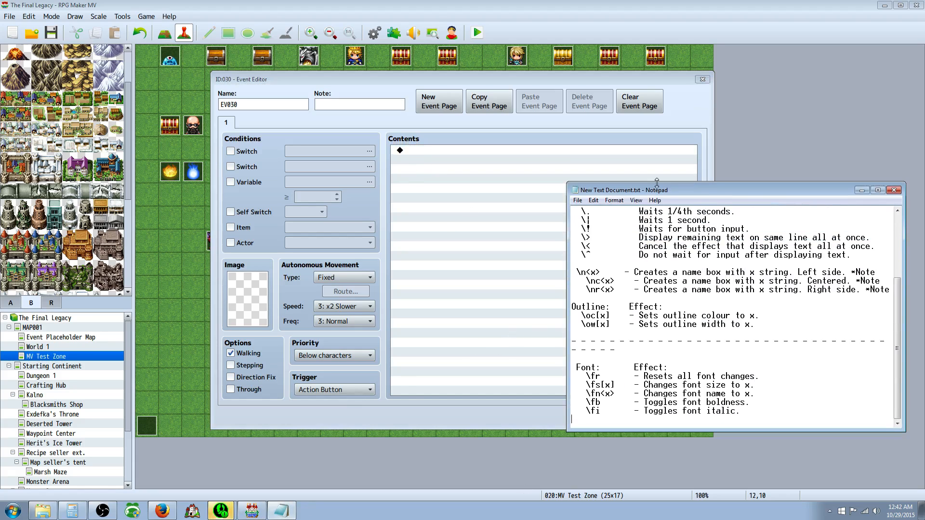
Add a Show Text command to the new event with the lines "\oc[3] This is 3" and "\oc[4] this is 4".
{"action": "left_click", "coordinate": [415, 154]}
{"action": "right_click", "coordinate": [409, 151]}
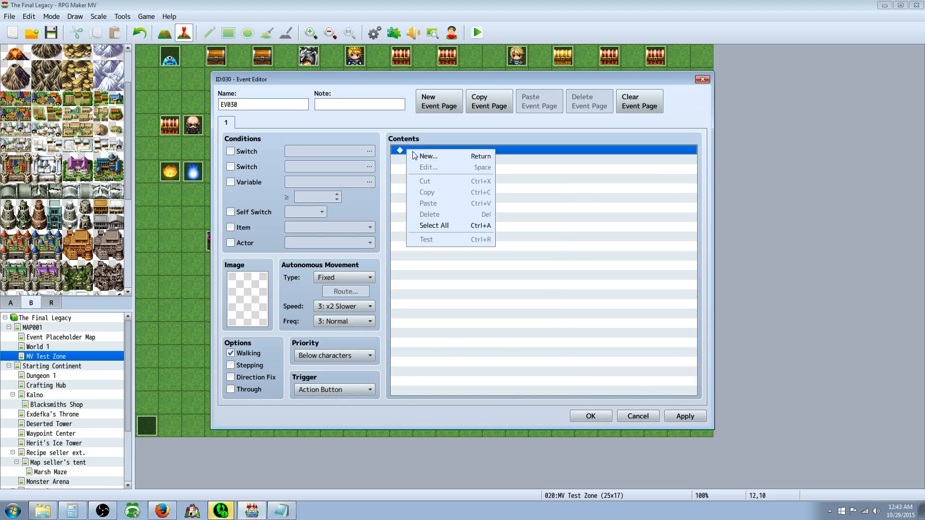
{"action": "left_click", "coordinate": [424, 156]}
{"action": "left_click", "coordinate": [481, 153]}
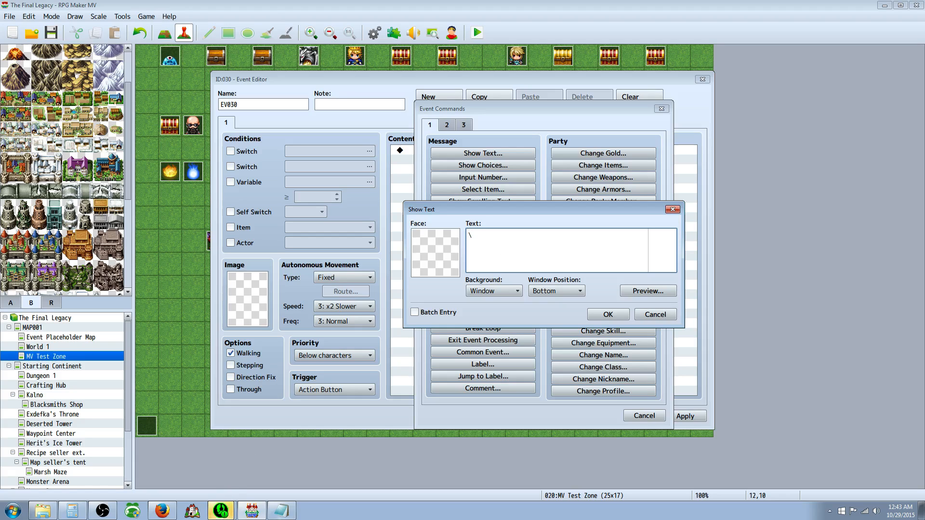
{"action": "key", "text": "alt+Tab"}
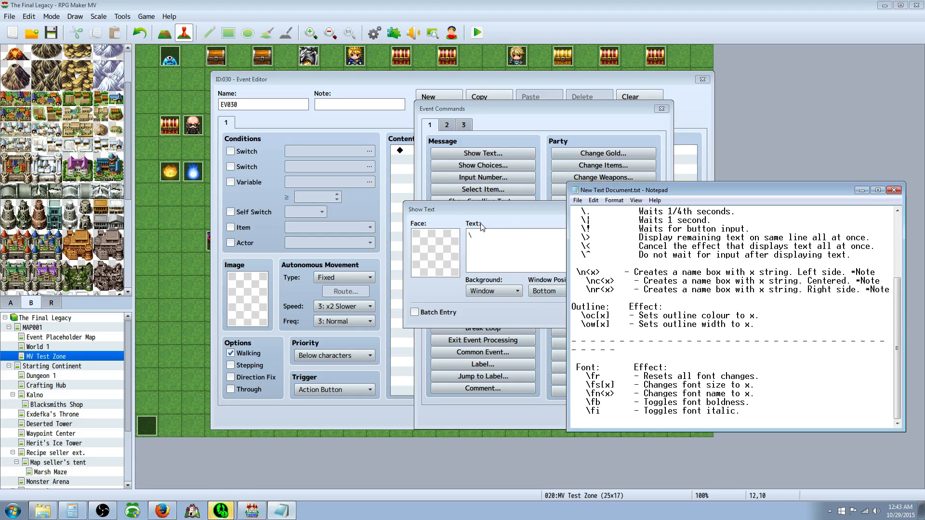
{"action": "left_click", "coordinate": [507, 242]}
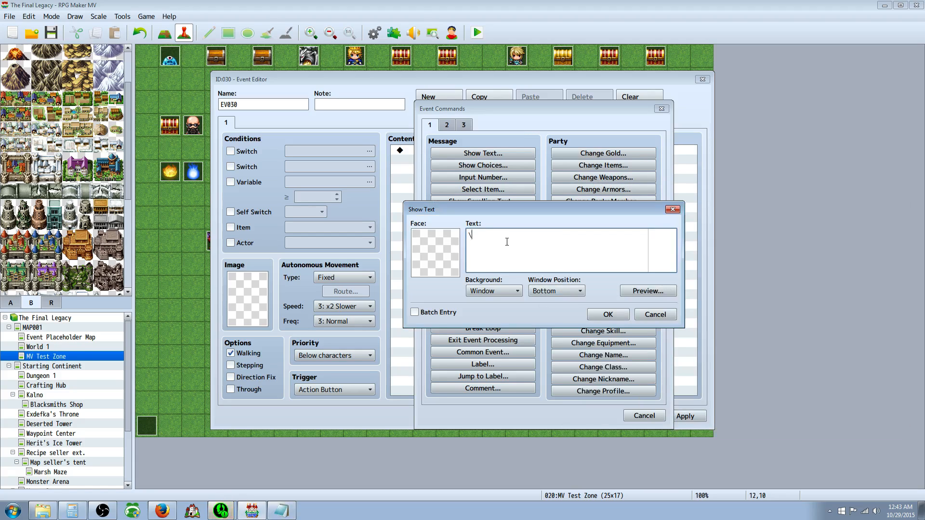
{"action": "type", "text": "oc["}
{"action": "type", "text": "3]"}
{"action": "type", "text": " This is 3 "}
{"action": "type", "text": "\\oc"}
{"action": "type", "text": "[4] this is 4"}
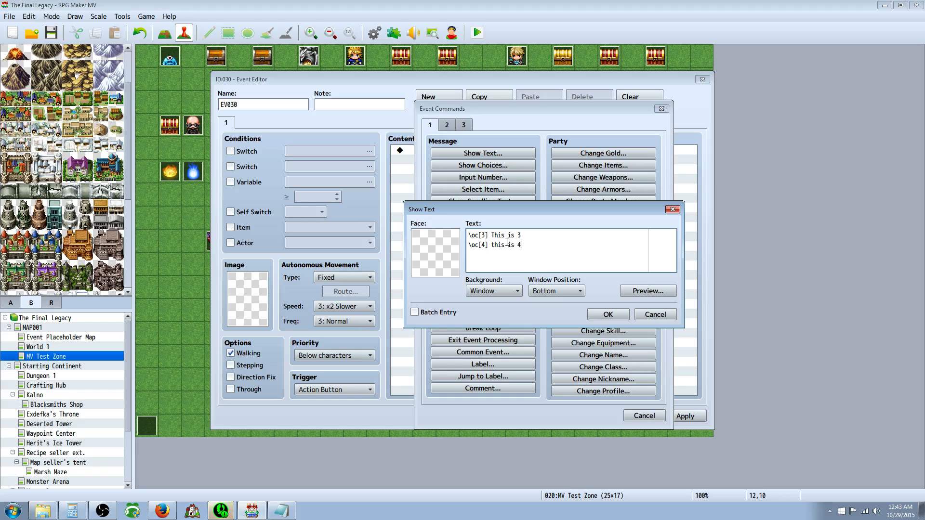
Insert "\oc[2] this is 2" as the message's first line and preview the message.
{"action": "key", "text": "Return"}
{"action": "type", "text": "\\"}
{"action": "type", "text": "ov"}
{"action": "key", "text": "Return"}
{"action": "key", "text": "Up"}
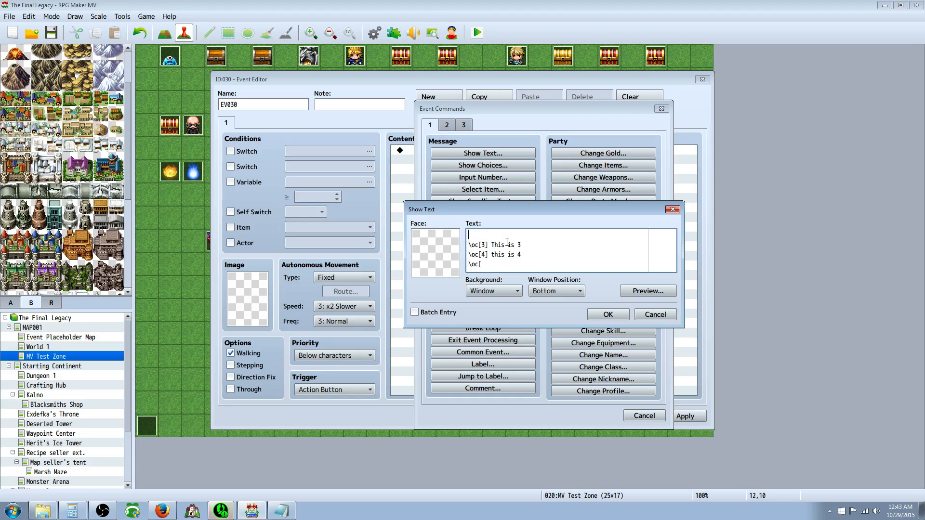
{"action": "type", "text": "\\oc[2] this is 2"}
{"action": "left_click", "coordinate": [650, 290]}
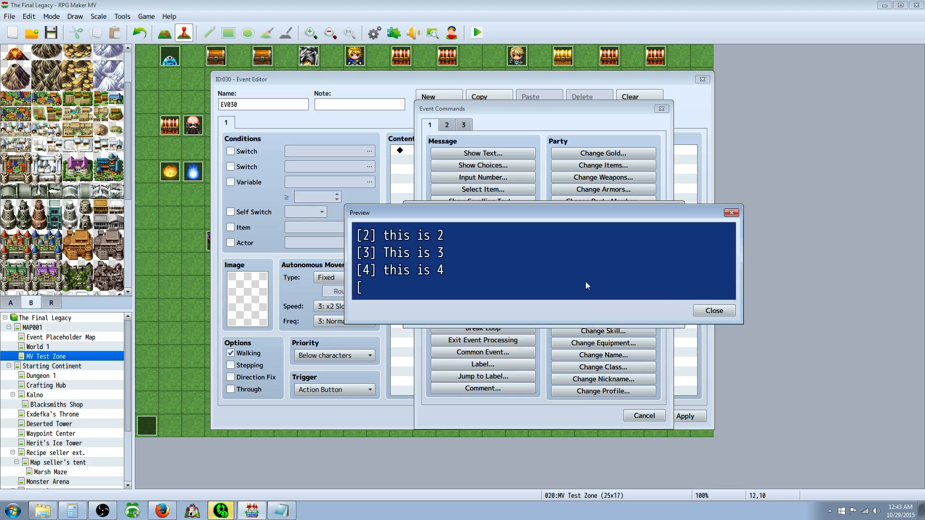
{"action": "left_click", "coordinate": [715, 311]}
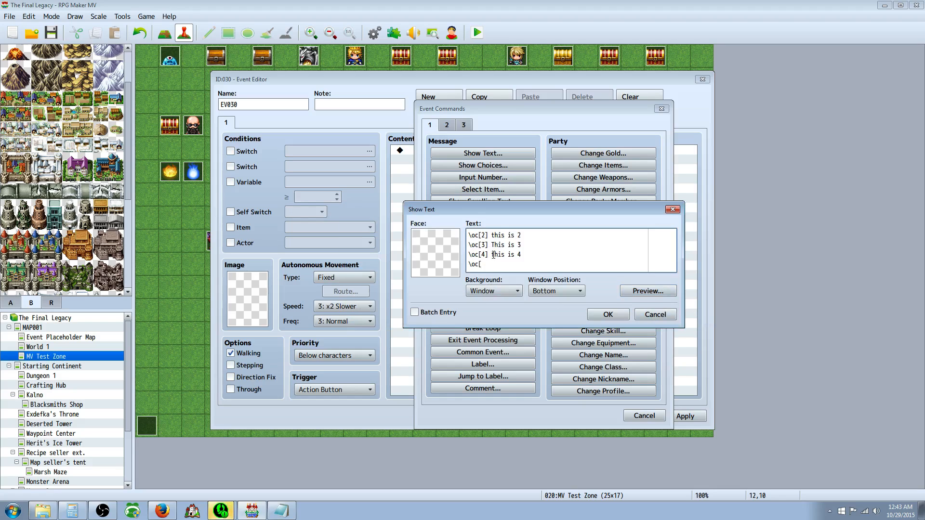
Remove the unfinished "\oc[" line, add "\oc[1] this is 1" at the start, and confirm the message.
{"action": "key", "text": "BackSpace"}
{"action": "key", "text": "BackSpace"}
{"action": "key", "text": "BackSpace"}
{"action": "key", "text": "BackSpace"}
{"action": "left_click", "coordinate": [470, 235]}
{"action": "key", "text": "Return"}
{"action": "key", "text": "Up"}
{"action": "type", "text": "\\oc"}
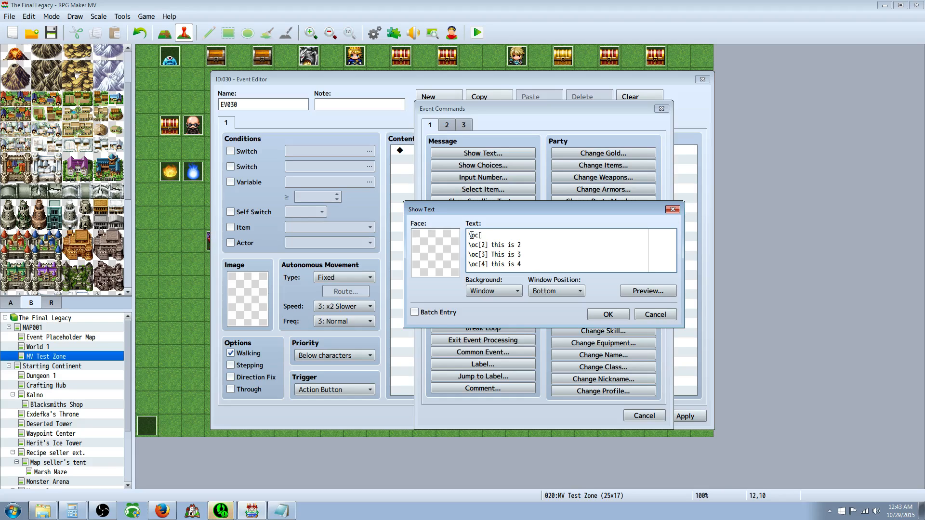
{"action": "type", "text": "[1] this is 1."}
{"action": "left_click", "coordinate": [607, 315]}
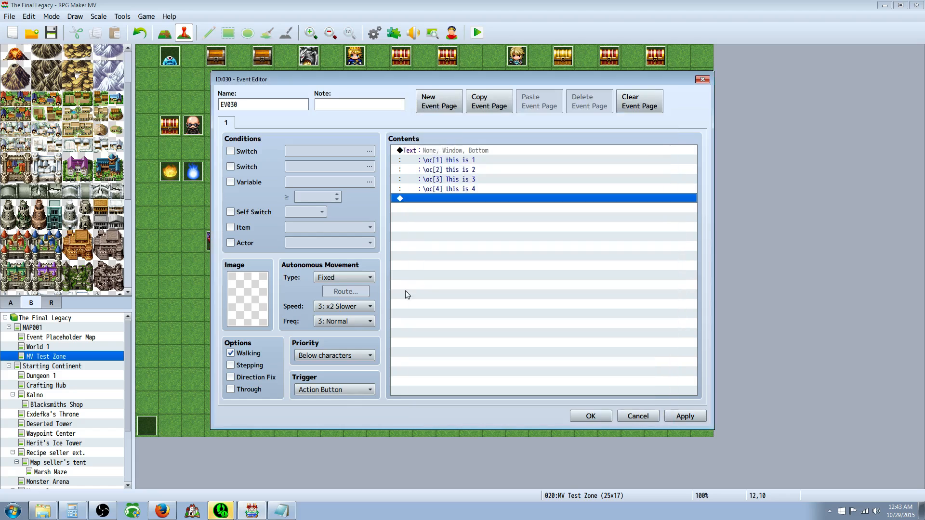
Give the event a dark-haired character graphic from the Evil sheet and save the event.
{"action": "double_click", "coordinate": [263, 287]}
{"action": "left_click", "coordinate": [318, 262]}
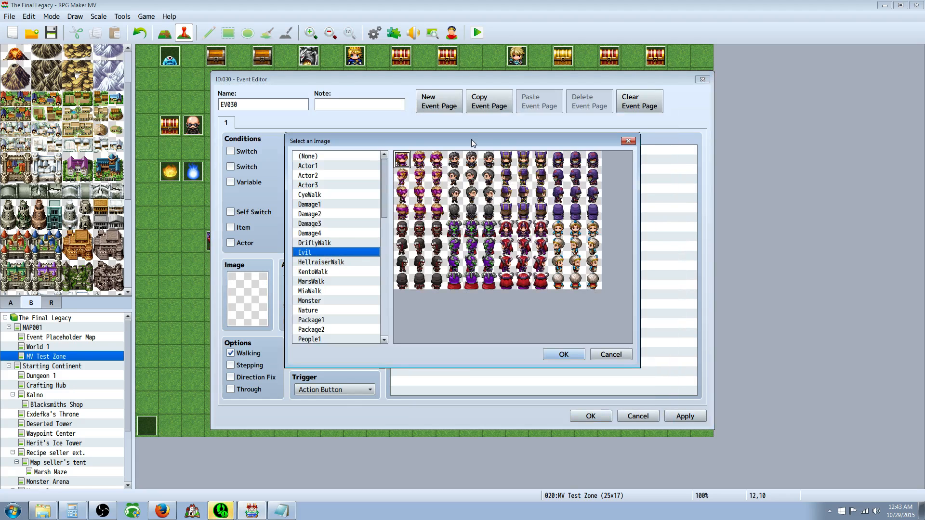
{"action": "left_click", "coordinate": [564, 355]}
{"action": "left_click", "coordinate": [595, 417]}
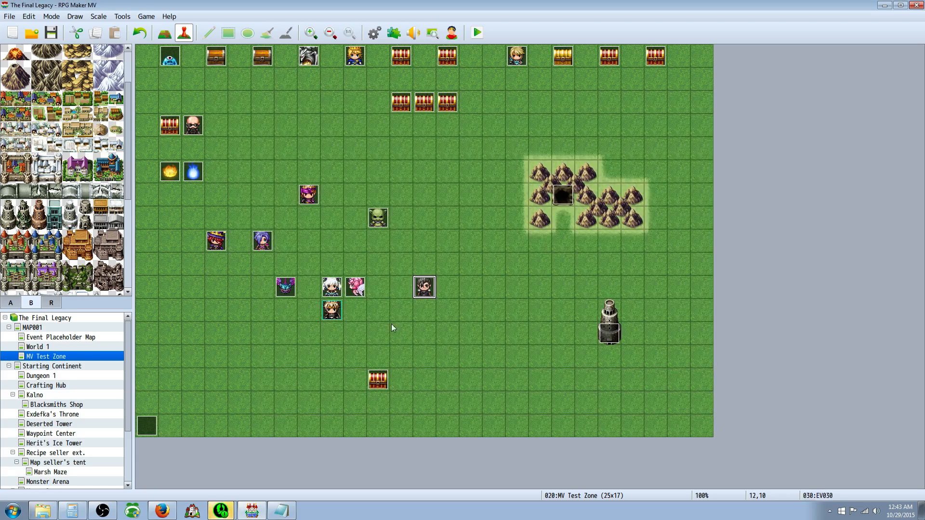
Set the player's starting position directly below the new event and playtest its outline colour message in a new game.
{"action": "right_click", "coordinate": [425, 312]}
{"action": "left_click", "coordinate": [554, 403]}
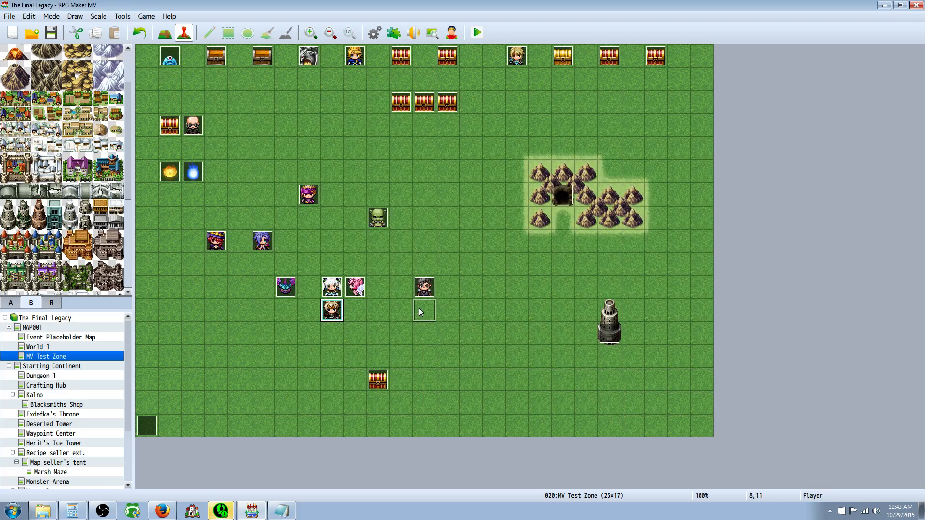
{"action": "left_click", "coordinate": [476, 33]}
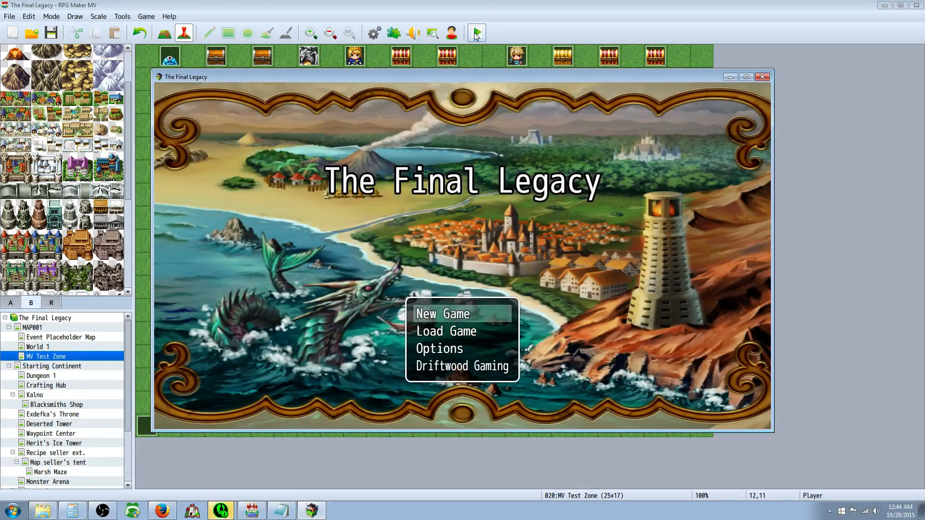
{"action": "key", "text": "Return"}
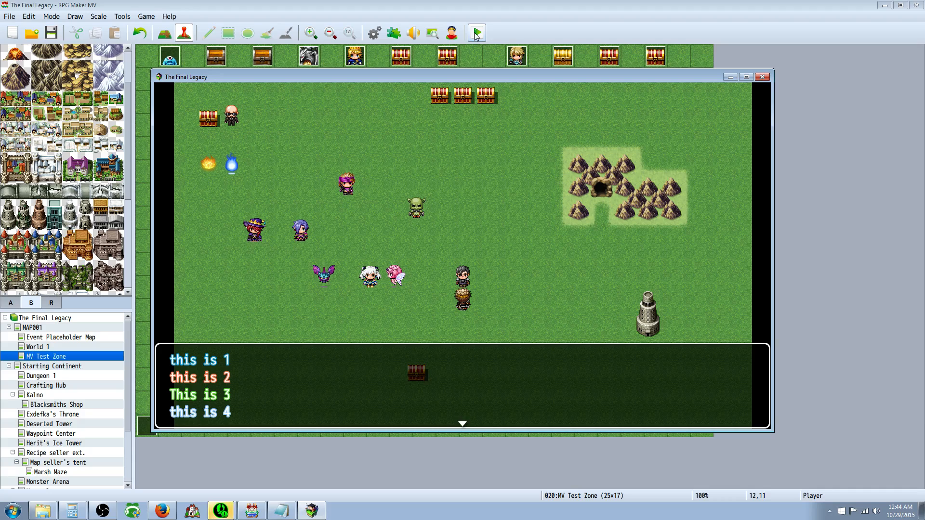
{"action": "key", "text": "Return"}
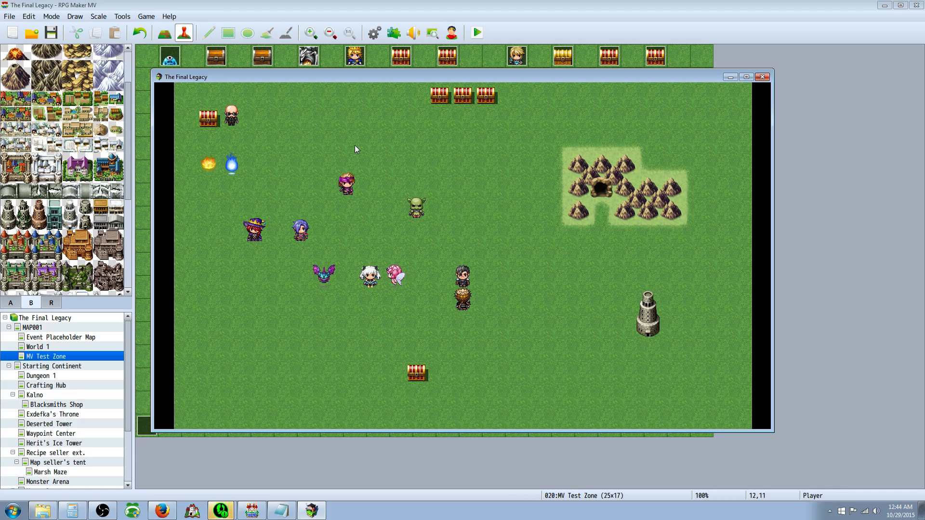
{"action": "left_click", "coordinate": [762, 77]}
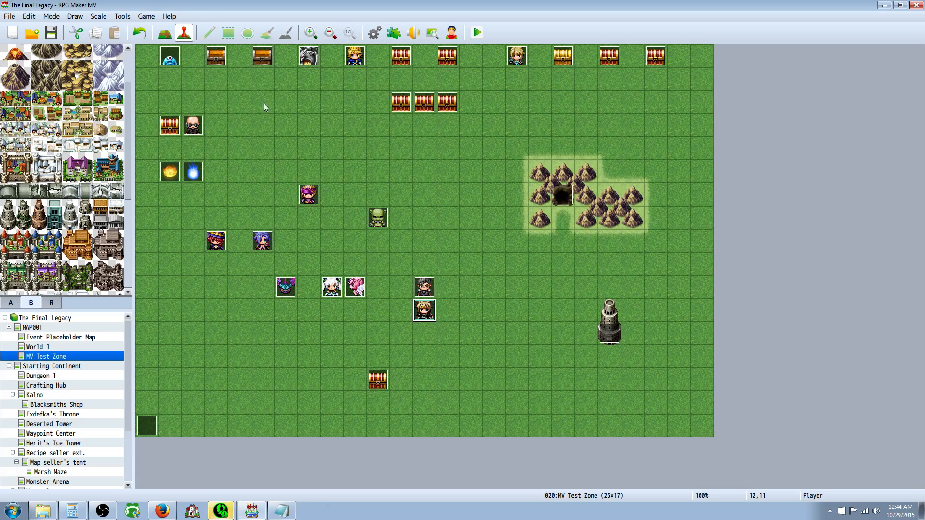
In event EV020, edit the message about the tower and the dungeon and insert \oc[7] before "tower".
{"action": "double_click", "coordinate": [263, 241]}
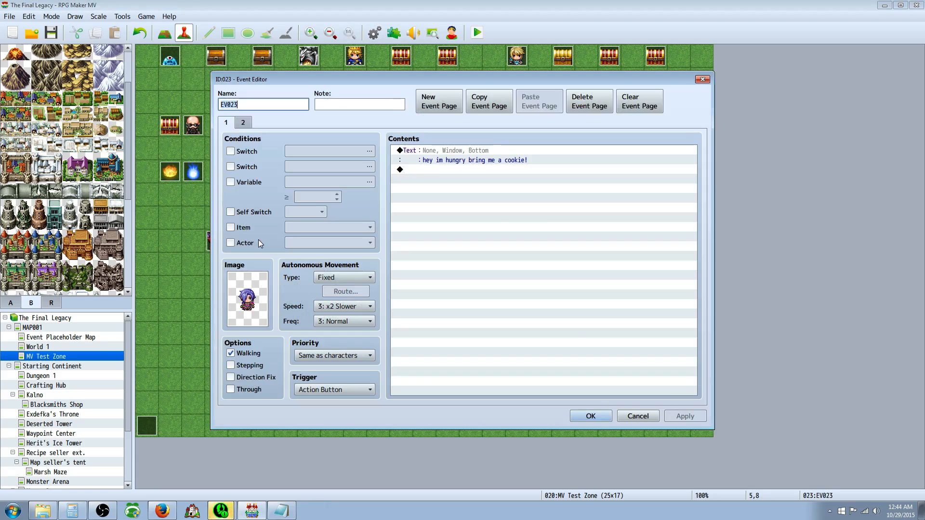
{"action": "left_click", "coordinate": [587, 416]}
{"action": "double_click", "coordinate": [308, 195]}
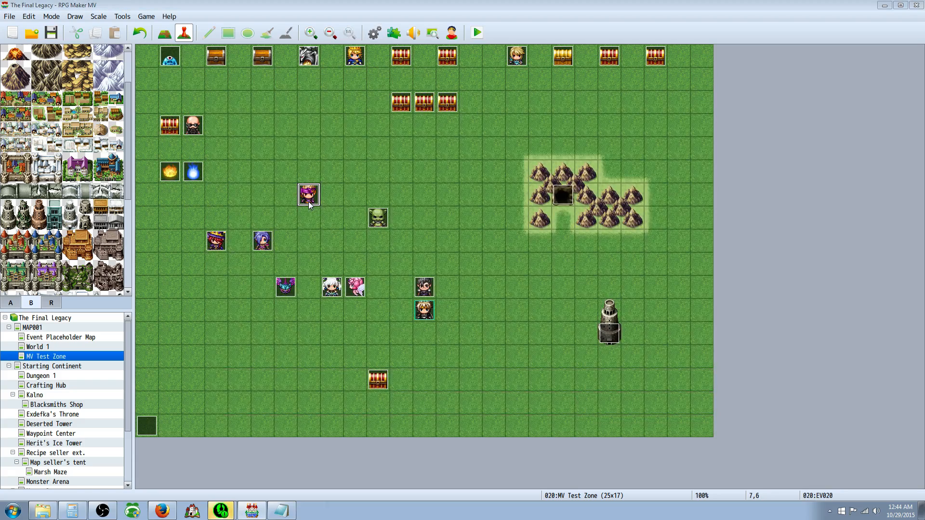
{"action": "left_click", "coordinate": [445, 179]}
{"action": "left_click", "coordinate": [446, 154]}
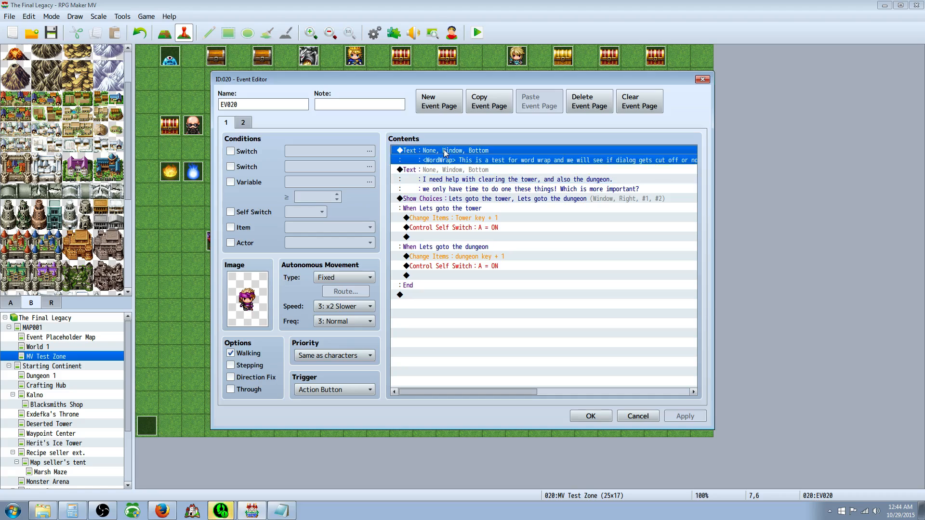
{"action": "left_click", "coordinate": [447, 171]}
{"action": "right_click", "coordinate": [447, 170]}
{"action": "left_click", "coordinate": [470, 187]}
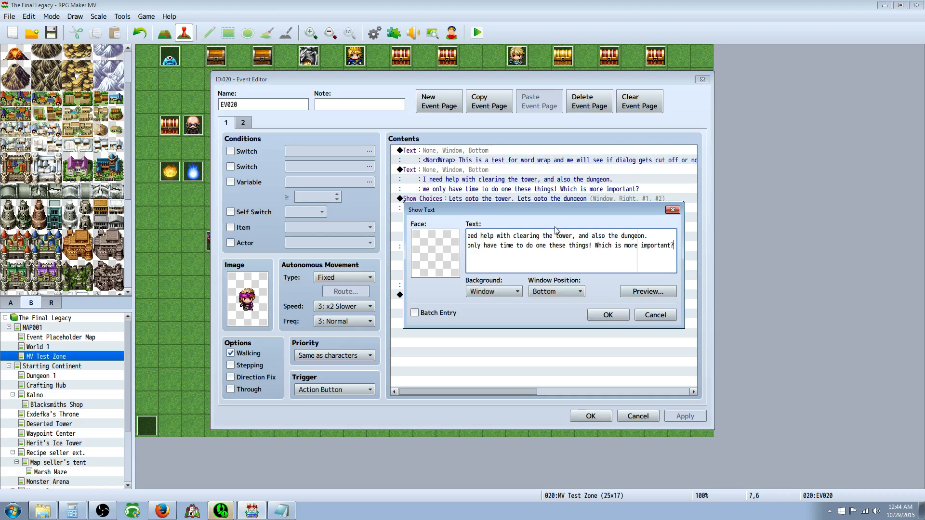
{"action": "type", "text": "\\"}
{"action": "type", "text": "oc["}
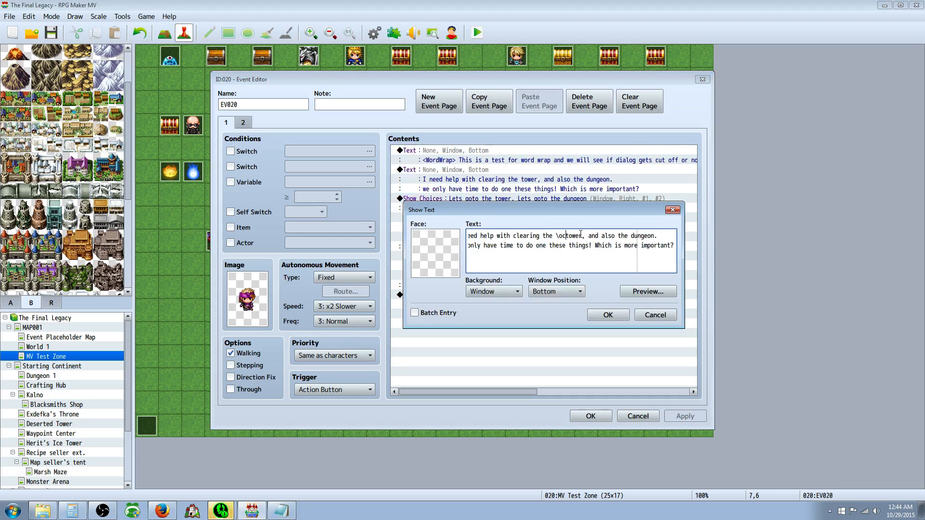
{"action": "type", "text": "7]"}
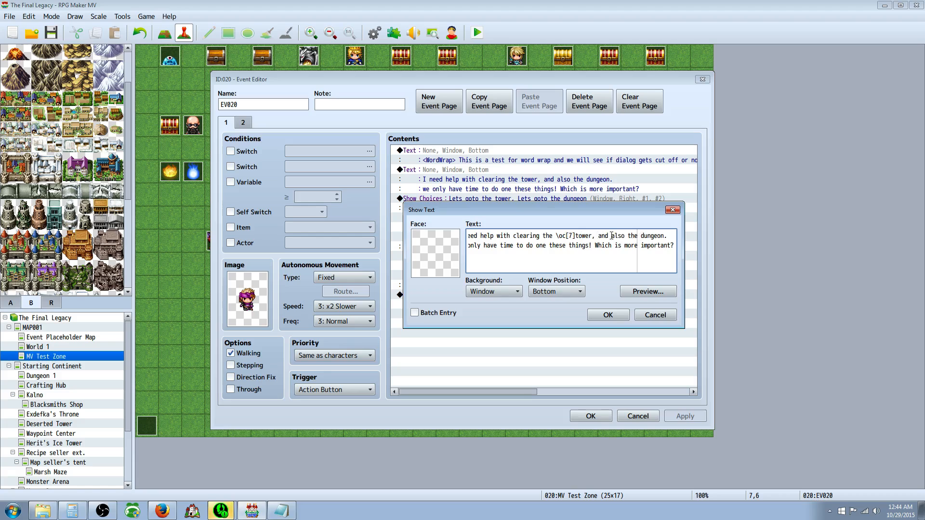
Review the outline colour and outline width codes in the Notepad code list.
{"action": "left_click", "coordinate": [281, 511]}
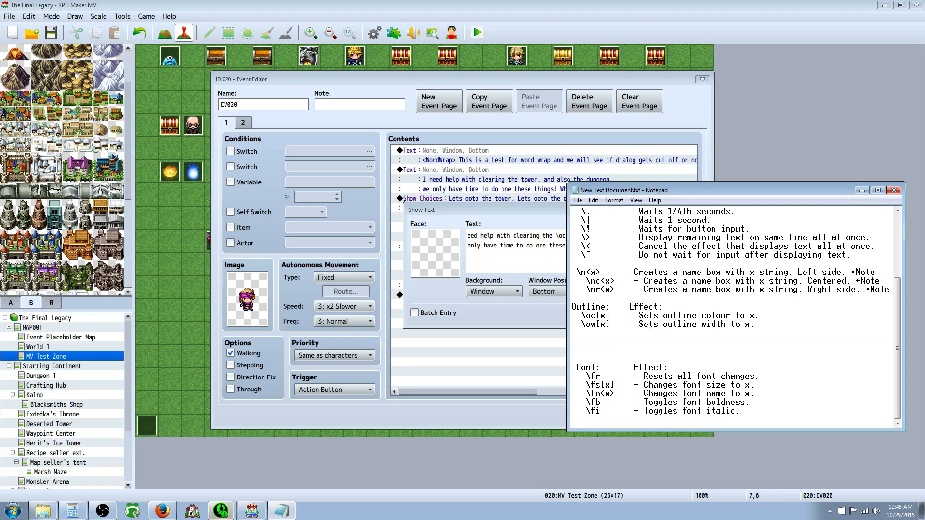
{"action": "left_click", "coordinate": [746, 326]}
{"action": "left_click", "coordinate": [521, 237]}
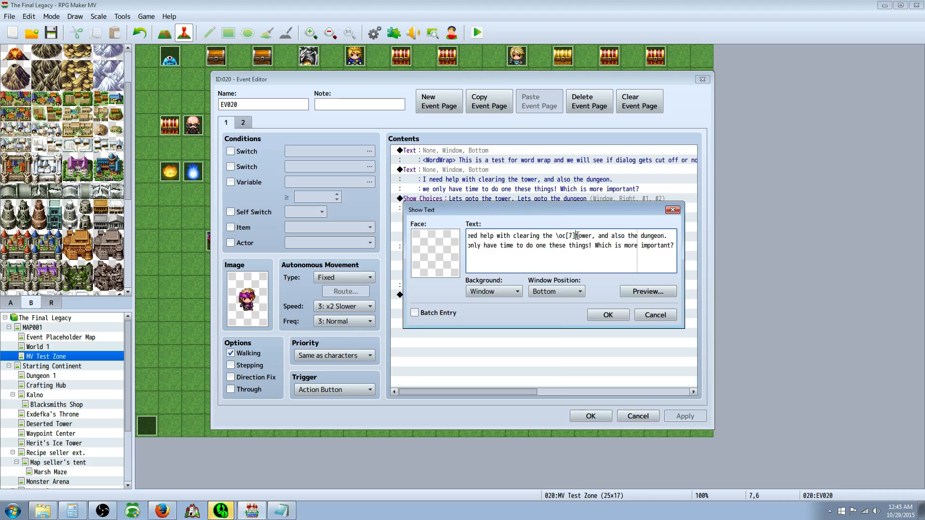
{"action": "left_click", "coordinate": [279, 510]}
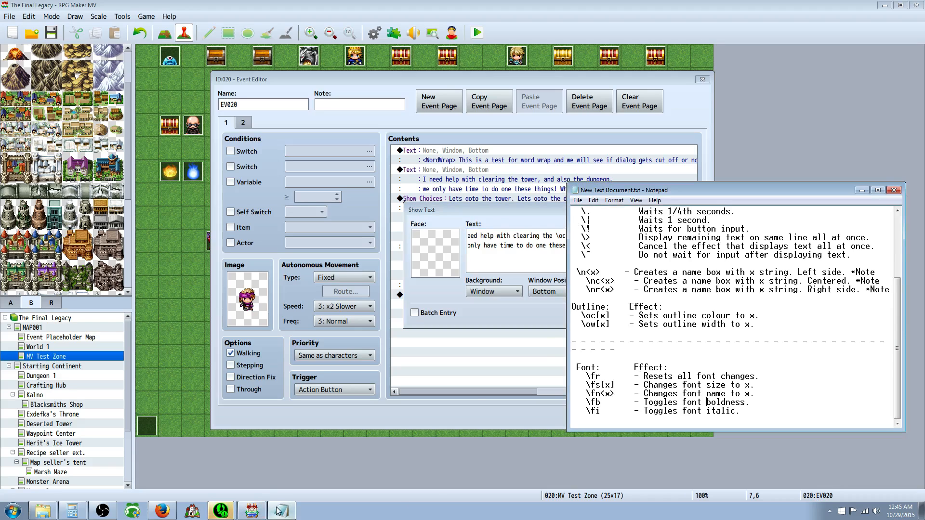
{"action": "left_click", "coordinate": [653, 341]}
{"action": "left_click", "coordinate": [503, 250]}
Insert \oc[0] after "tower," and \oc[7] before "dungeon" in the message's first line.
{"action": "left_click", "coordinate": [596, 236]}
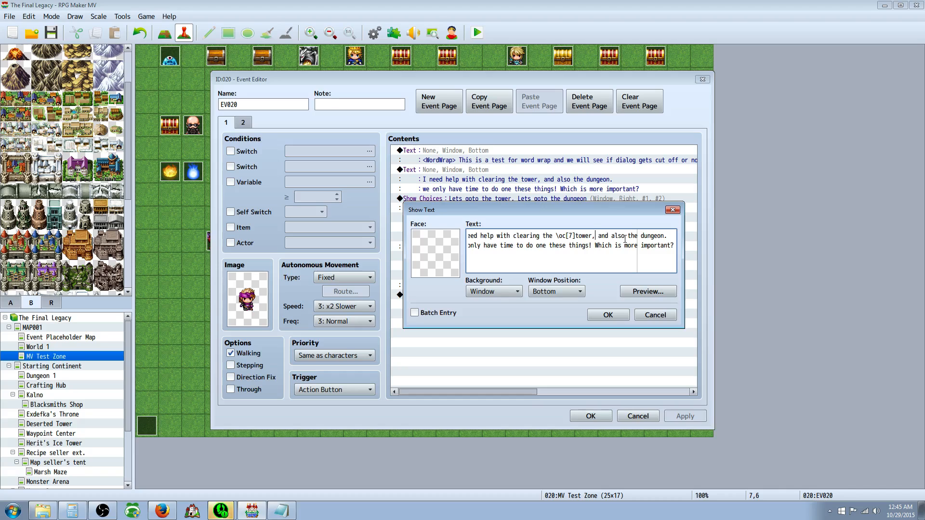
{"action": "type", "text": "\\oc["}
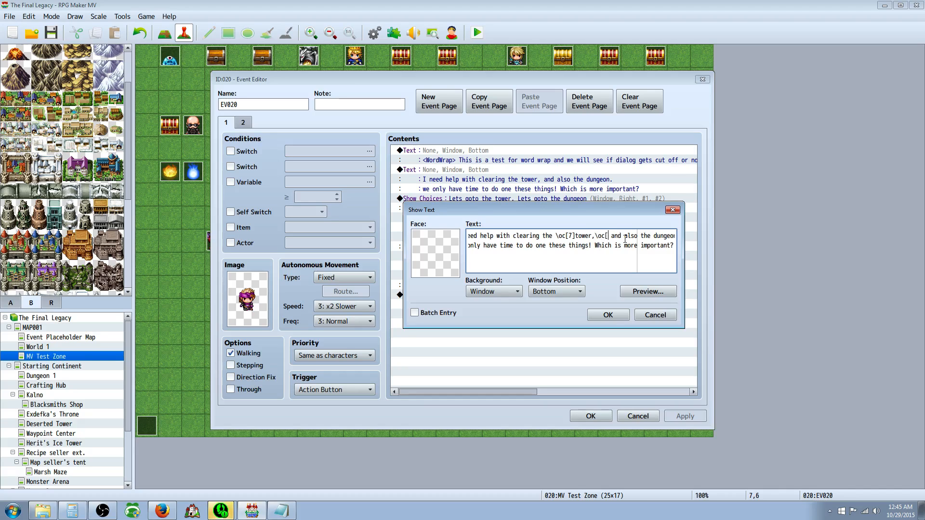
{"action": "type", "text": "0]"}
{"action": "type", "text": "\\oc[7]"}
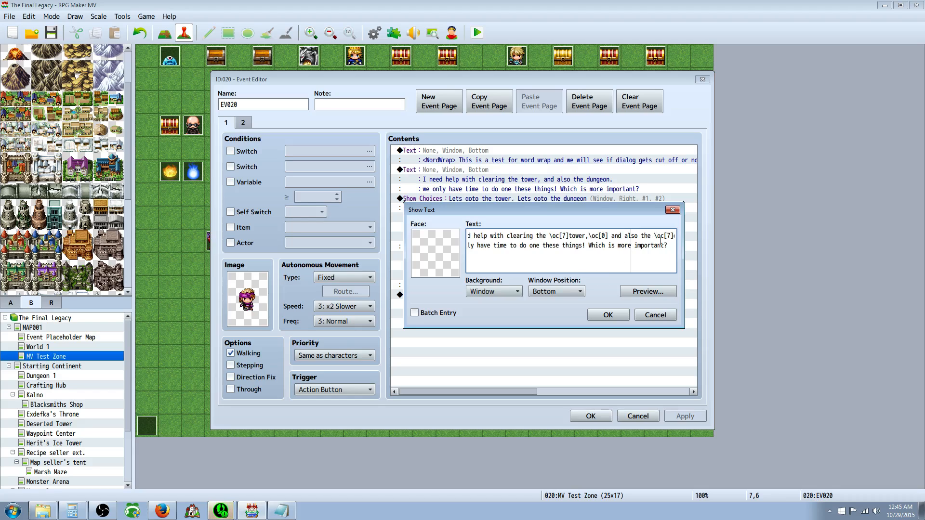
Insert \oc[0] after "dungeon." at the end of the message's first line and save the changes to event EV020.
{"action": "key", "text": "Right"}
{"action": "key", "text": "Right"}
{"action": "key", "text": "Right"}
{"action": "key", "text": "Right"}
{"action": "key", "text": "Right"}
{"action": "key", "text": "Right"}
{"action": "key", "text": "Right"}
{"action": "key", "text": "Right"}
{"action": "key", "text": "Right"}
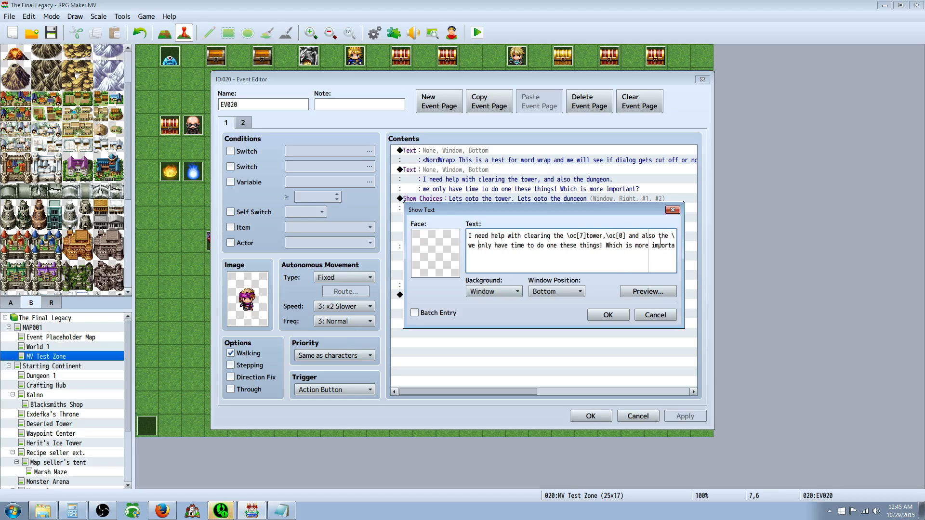
{"action": "key", "text": "Left"}
{"action": "type", "text": "\\"}
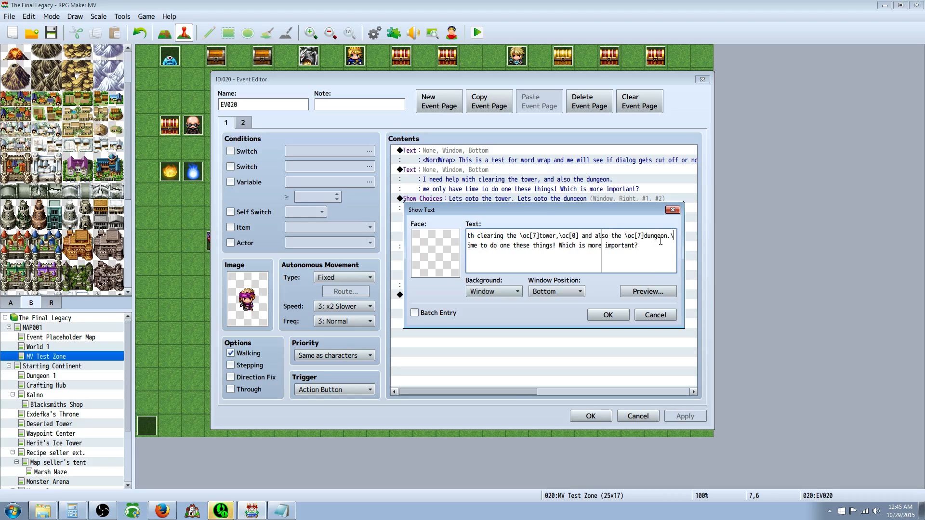
{"action": "type", "text": "oc"}
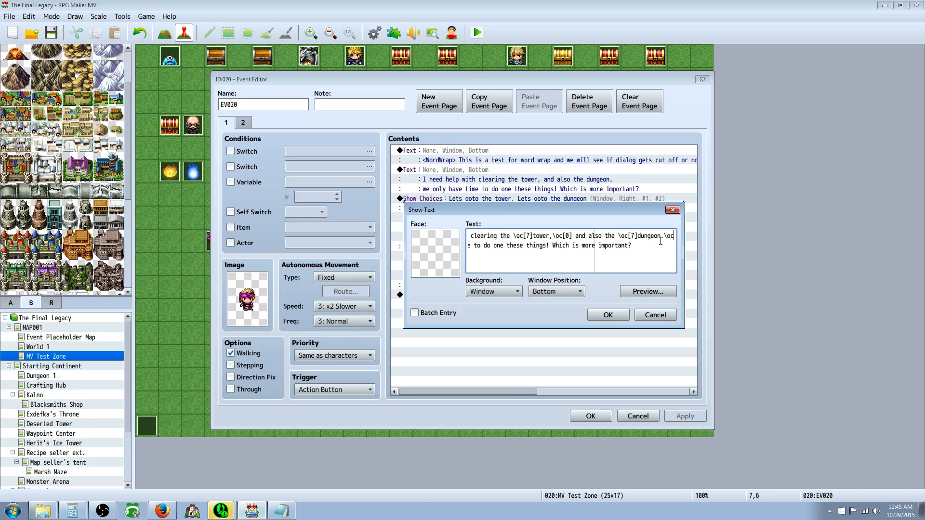
{"action": "type", "text": "[0]"}
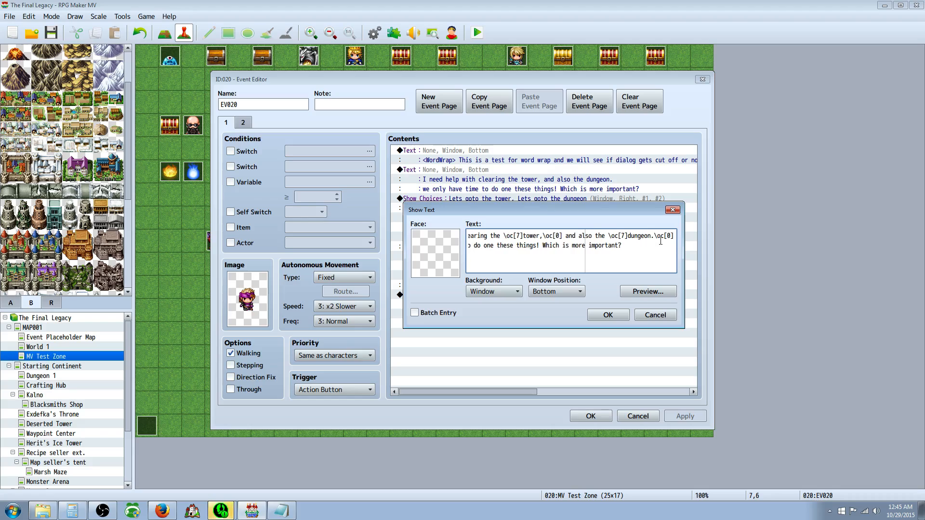
{"action": "left_click", "coordinate": [608, 315]}
{"action": "left_click", "coordinate": [591, 416]}
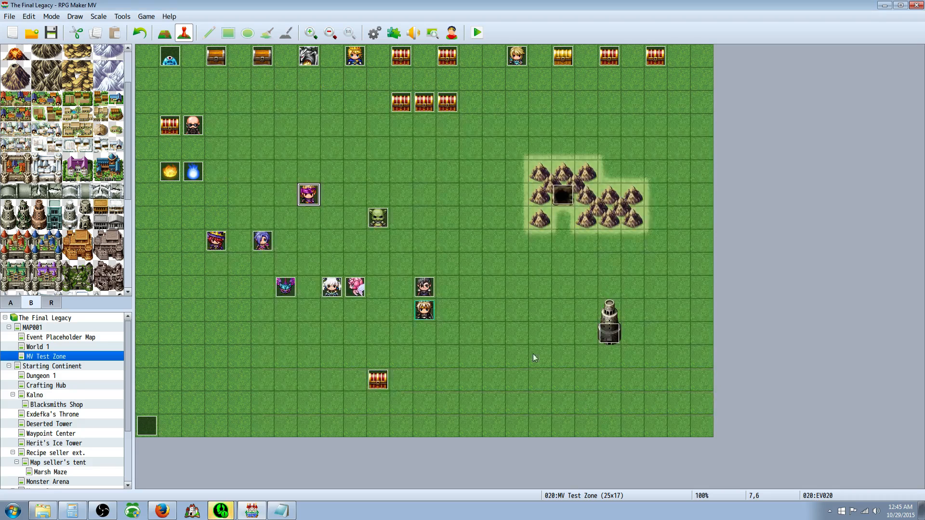
Set the player's starting position directly below event EV020, playtest its tower and dungeon message in a new game, and close the playtest.
{"action": "left_click", "coordinate": [421, 316]}
{"action": "left_click_drag", "start_coordinate": [422, 316], "coordinate": [313, 220]}
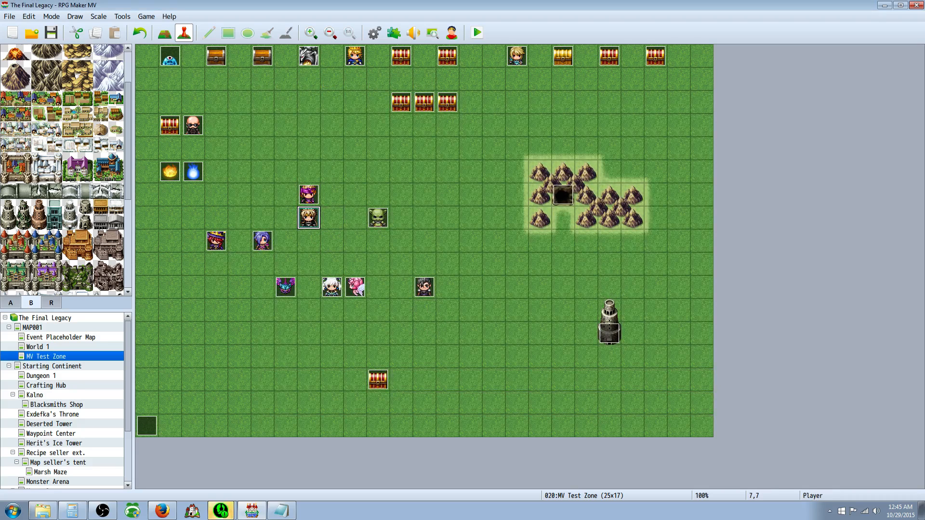
{"action": "left_click", "coordinate": [483, 31]}
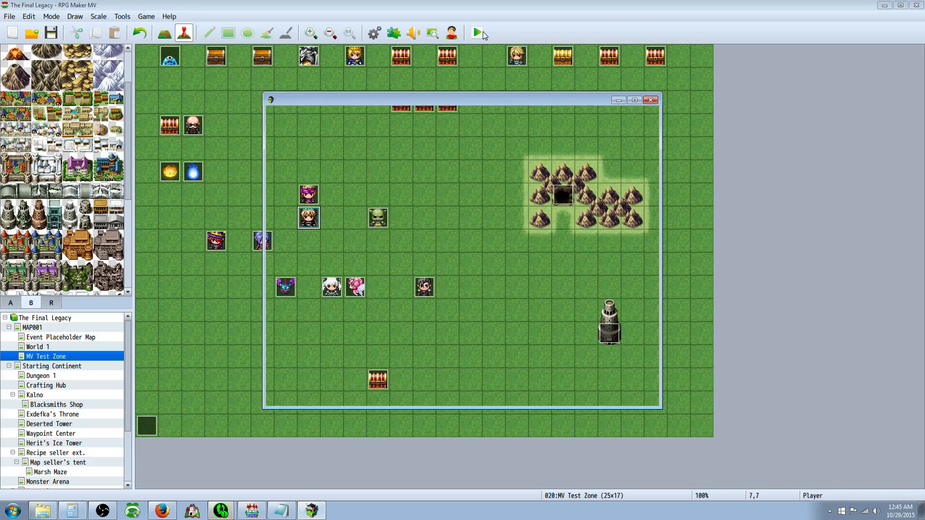
{"action": "key", "text": "Up"}
{"action": "key", "text": "Return"}
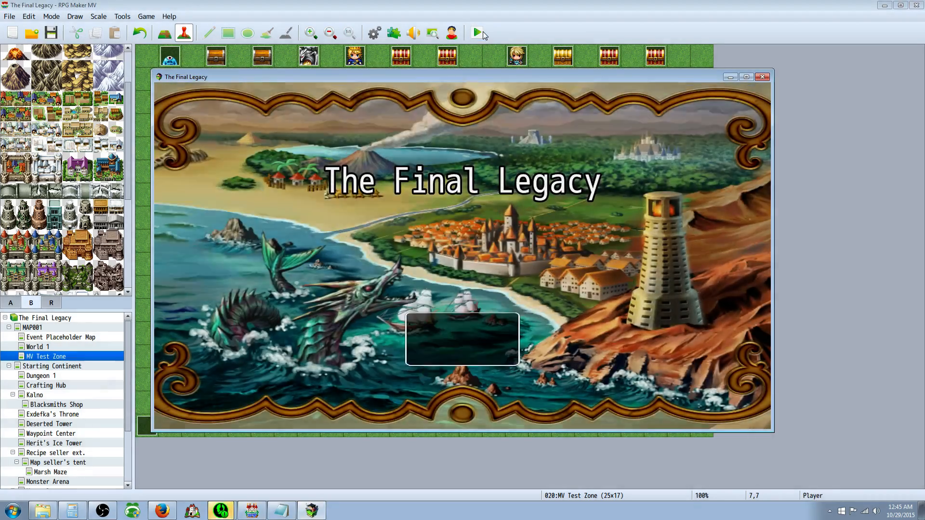
{"action": "key", "text": "Up"}
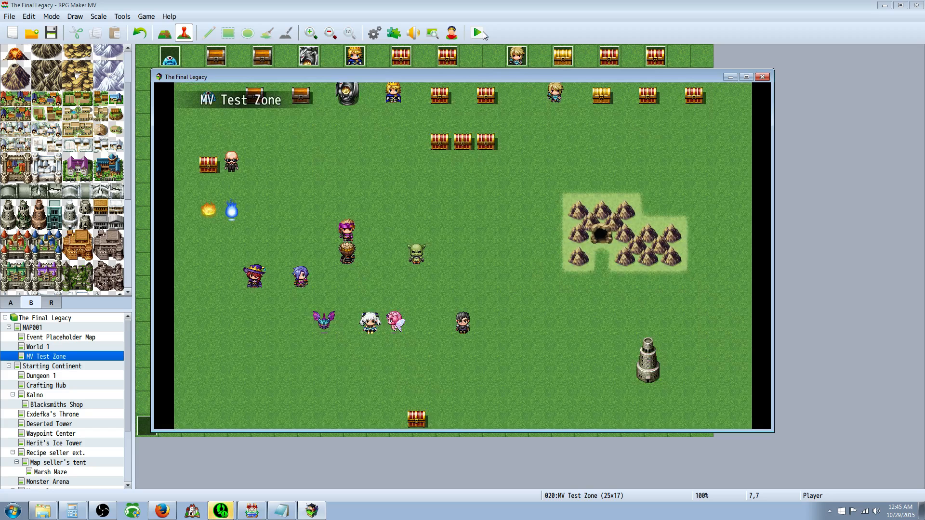
{"action": "key", "text": "Return"}
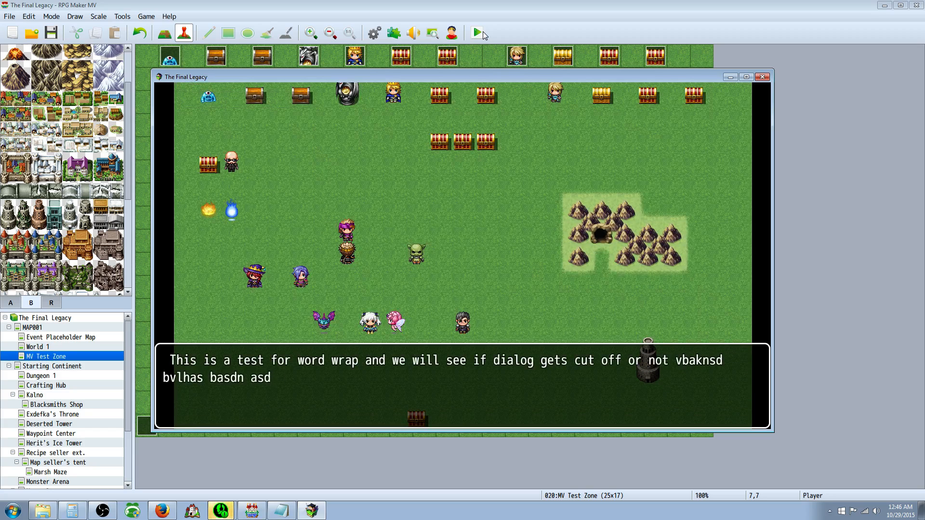
{"action": "key", "text": "Return"}
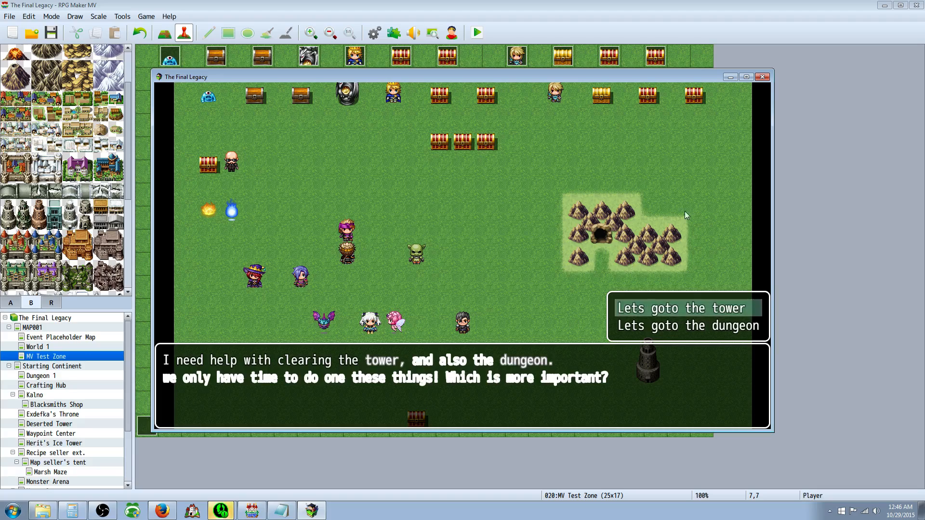
{"action": "left_click", "coordinate": [762, 77]}
Open the YEP_MessageCore plugin's help and find its list of font text codes.
{"action": "left_click", "coordinate": [281, 511]}
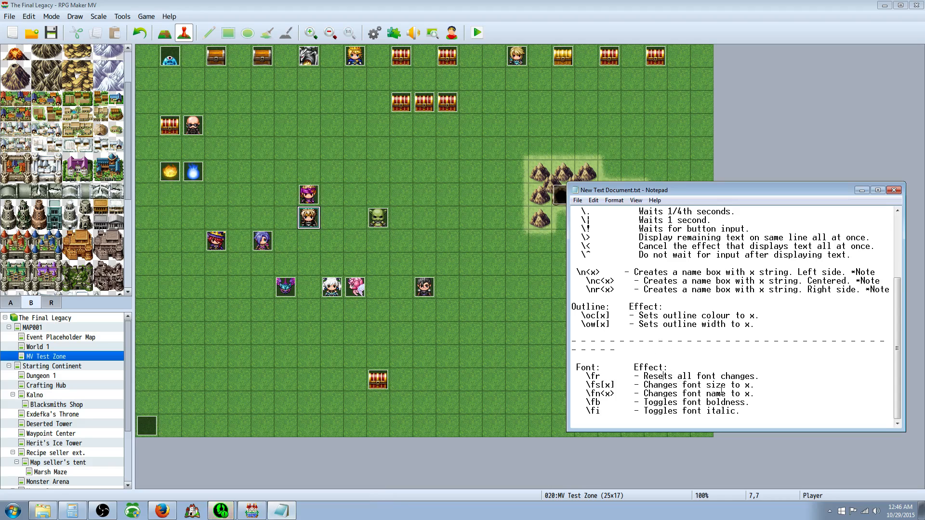
{"action": "left_click", "coordinate": [374, 32]}
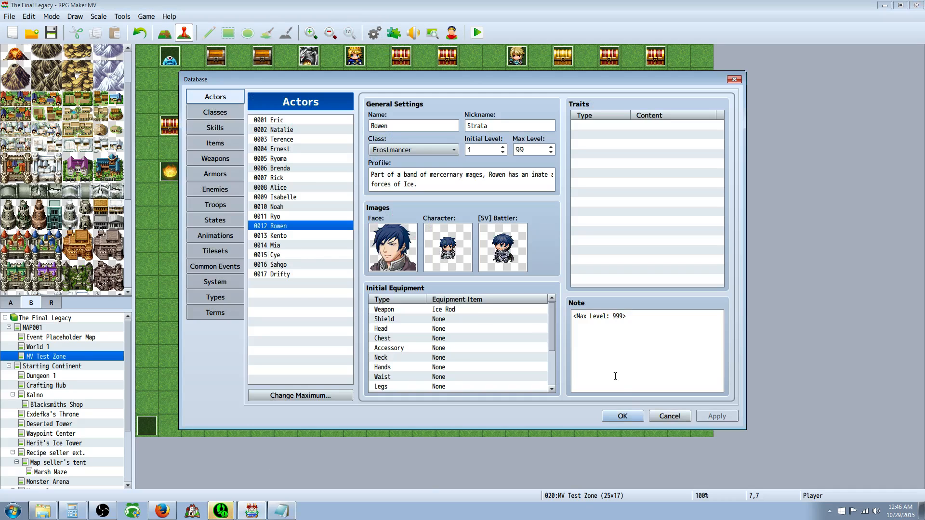
{"action": "left_click", "coordinate": [622, 416]}
{"action": "left_click", "coordinate": [394, 32]}
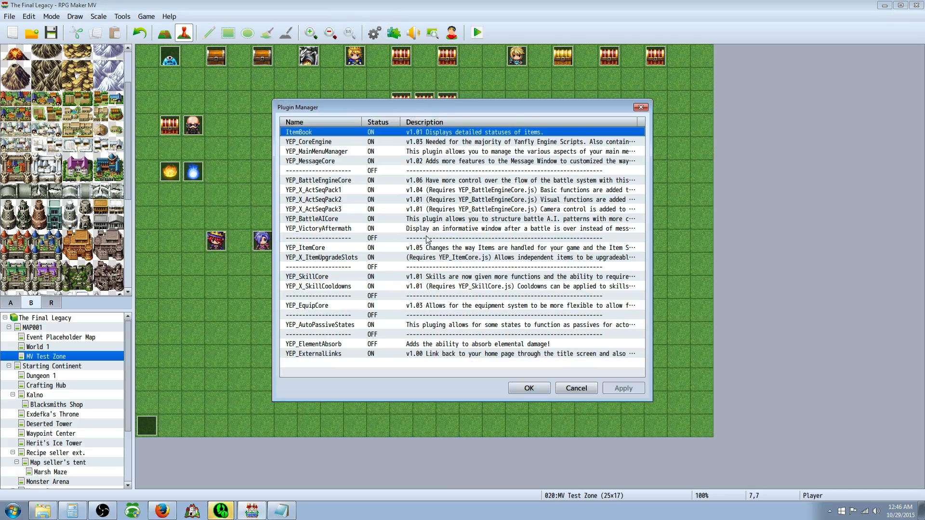
{"action": "double_click", "coordinate": [337, 161]}
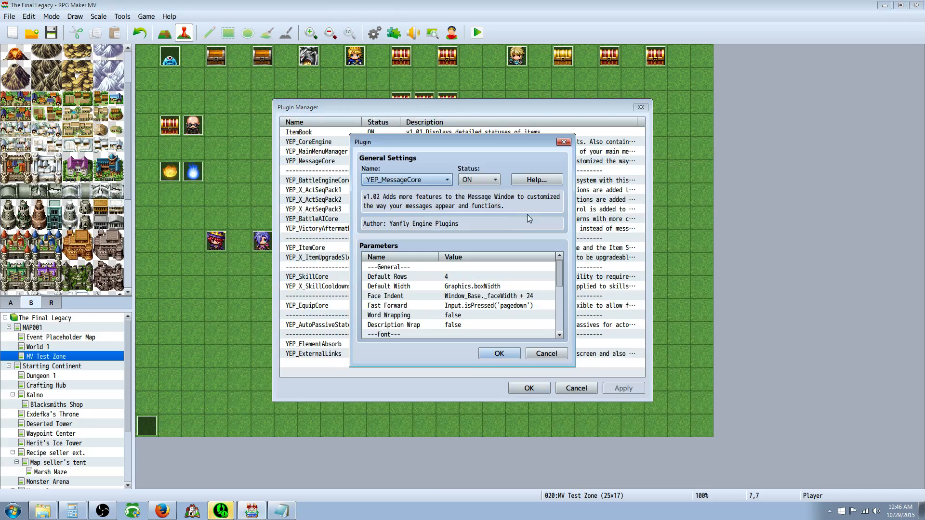
{"action": "left_click", "coordinate": [537, 179]}
{"action": "left_click_drag", "start_coordinate": [593, 183], "coordinate": [565, 249]}
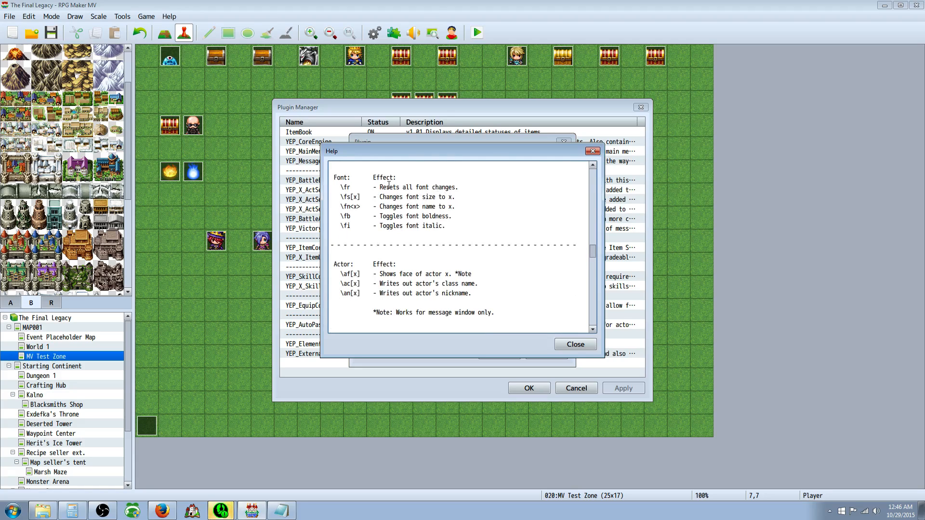
Examine the font, actor, party, names and icon names text codes in the plugin help.
{"action": "scroll", "coordinate": [360, 183], "scroll_direction": "up", "scroll_amount": 1}
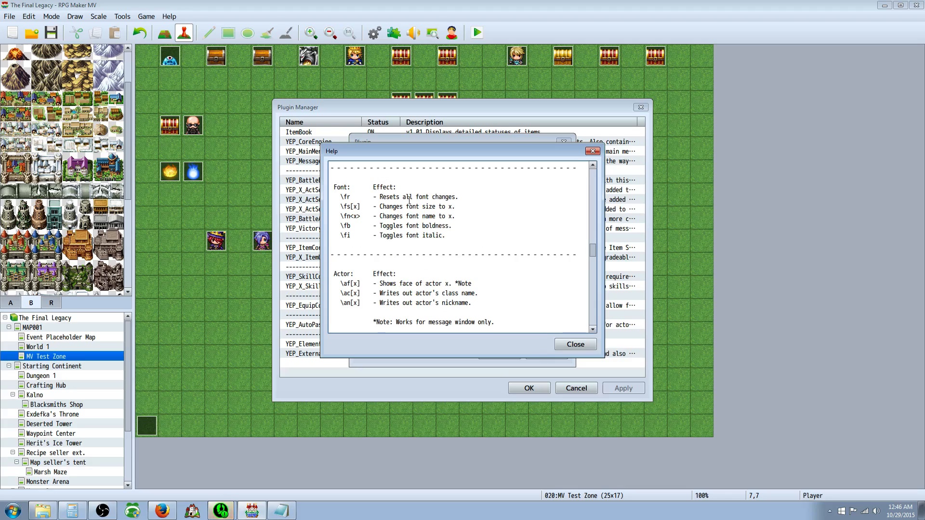
{"action": "scroll", "coordinate": [441, 197], "scroll_direction": "up", "scroll_amount": 1}
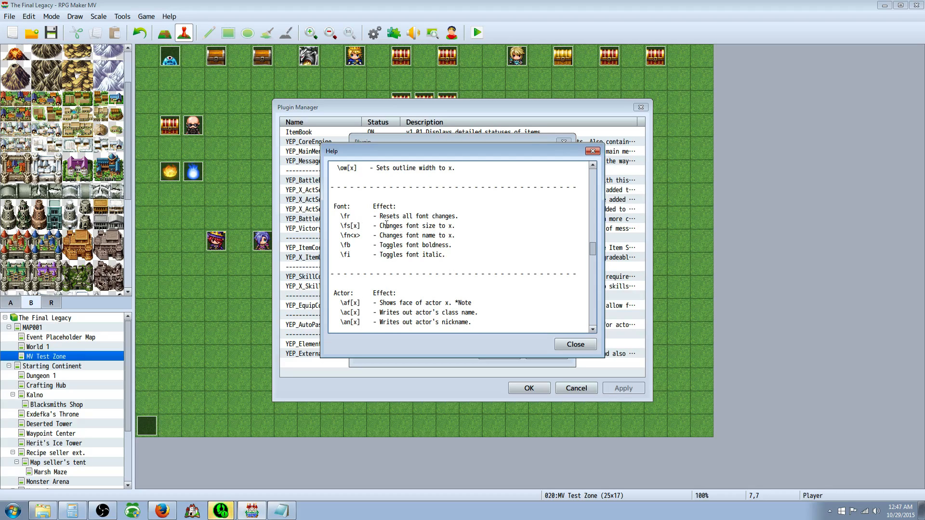
{"action": "scroll", "coordinate": [413, 250], "scroll_direction": "down", "scroll_amount": 1}
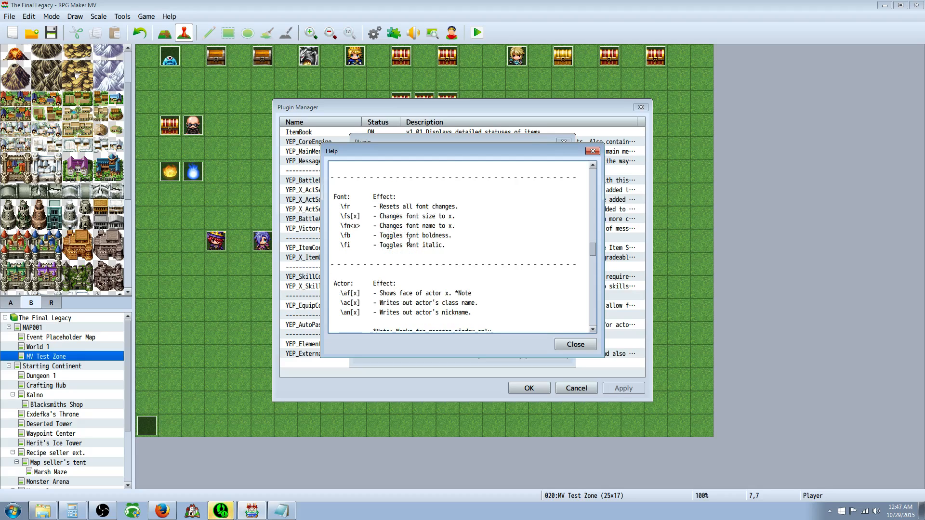
{"action": "scroll", "coordinate": [410, 233], "scroll_direction": "down", "scroll_amount": 7}
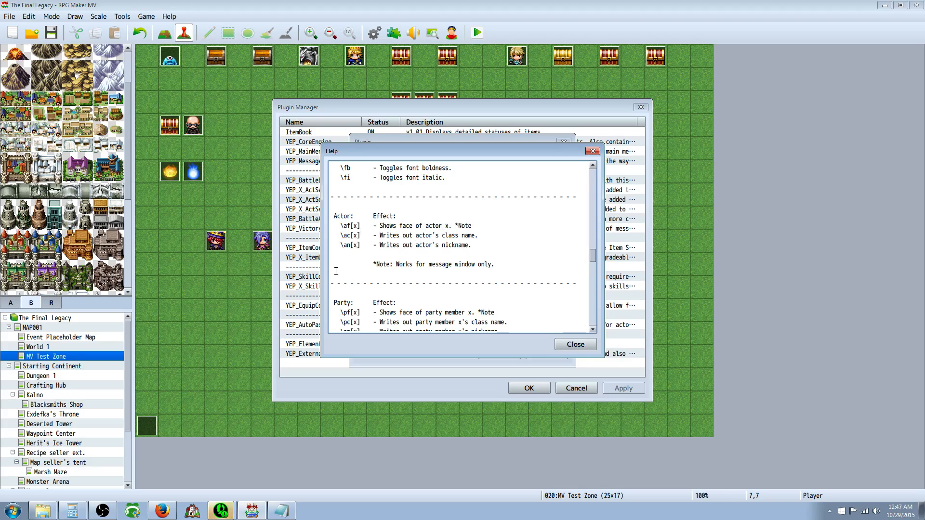
{"action": "scroll", "coordinate": [431, 255], "scroll_direction": "down", "scroll_amount": 3}
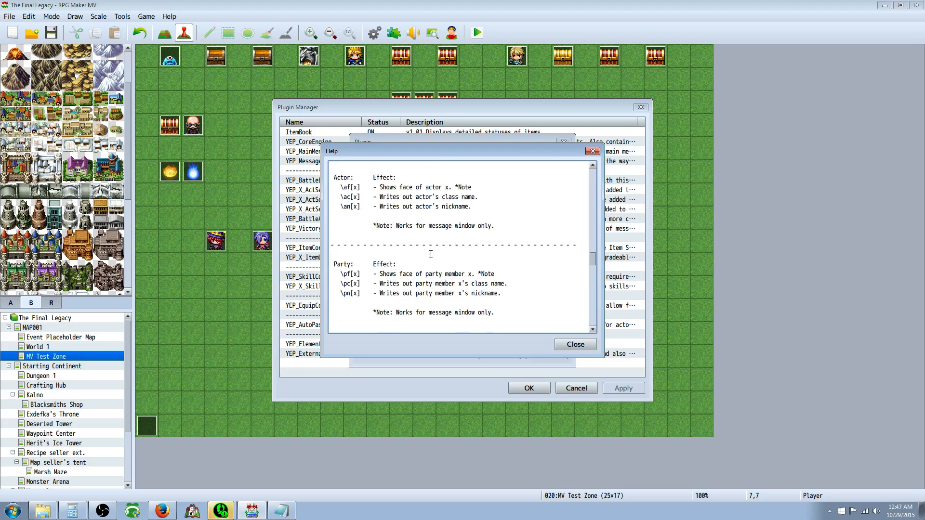
{"action": "scroll", "coordinate": [406, 257], "scroll_direction": "down", "scroll_amount": 5}
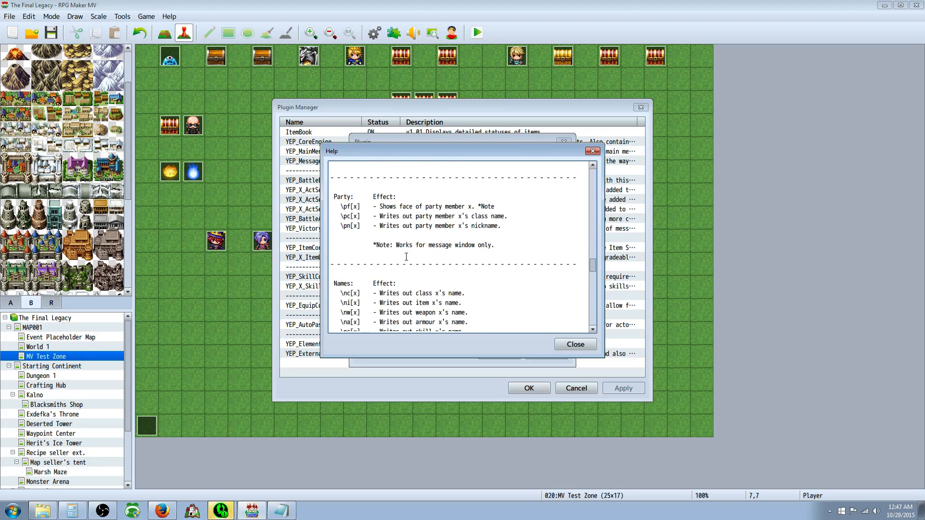
{"action": "scroll", "coordinate": [406, 257], "scroll_direction": "down", "scroll_amount": 2}
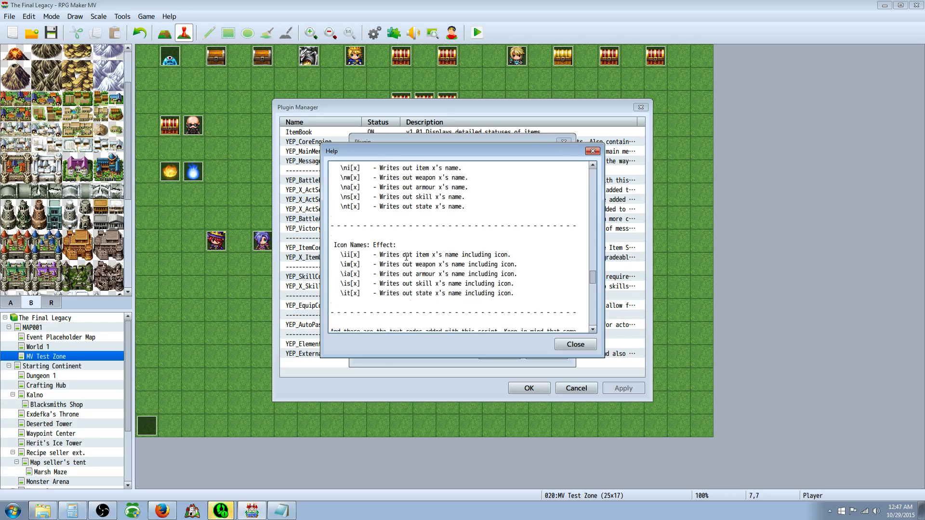
{"action": "scroll", "coordinate": [406, 257], "scroll_direction": "up", "scroll_amount": 13}
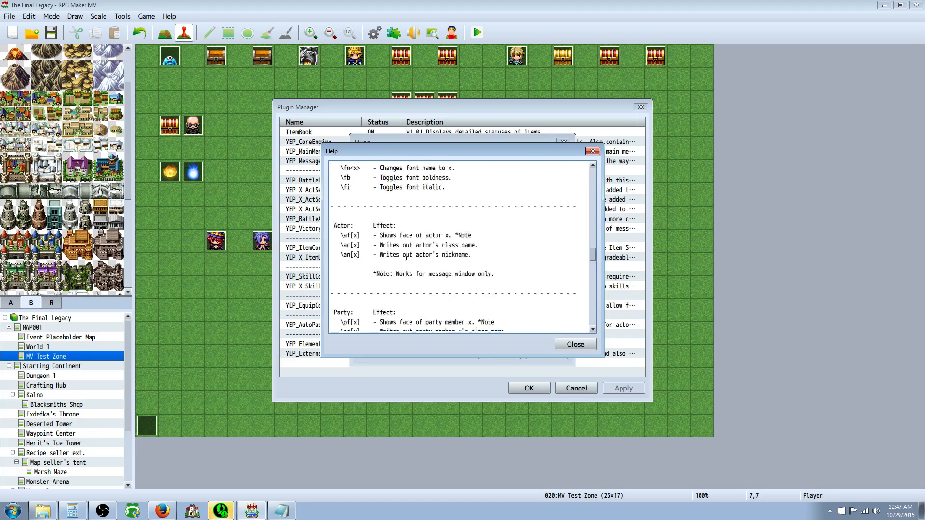
Copy the Font code block from the plugin help to the end of the Notepad code list and close the plugin dialogs.
{"action": "double_click", "coordinate": [350, 234]}
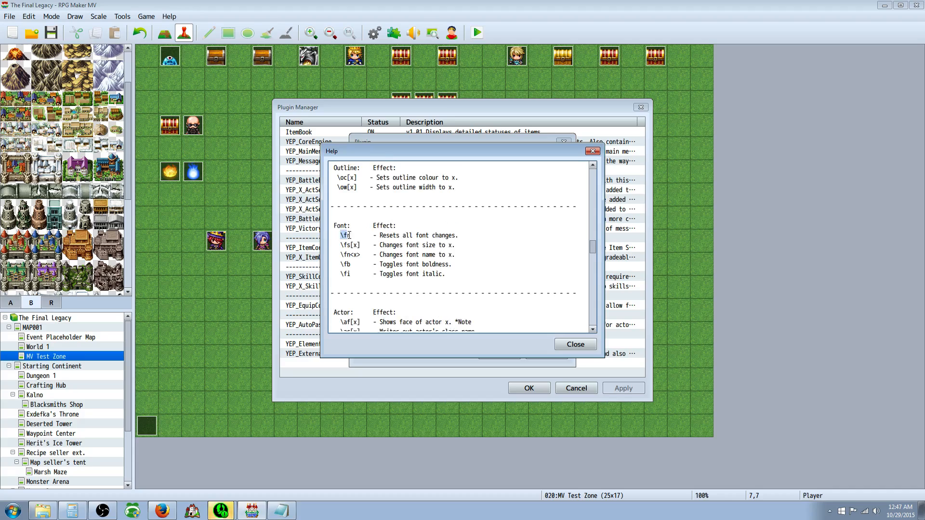
{"action": "left_click_drag", "start_coordinate": [337, 223], "coordinate": [479, 275]}
{"action": "key", "text": "ctrl+c"}
{"action": "left_click", "coordinate": [286, 510]}
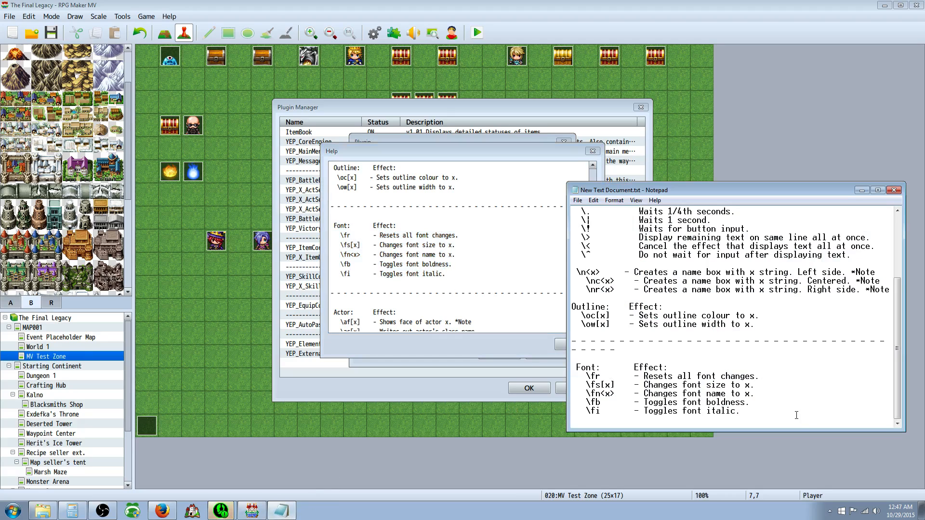
{"action": "key", "text": "Return"}
{"action": "key", "text": "ctrl+v"}
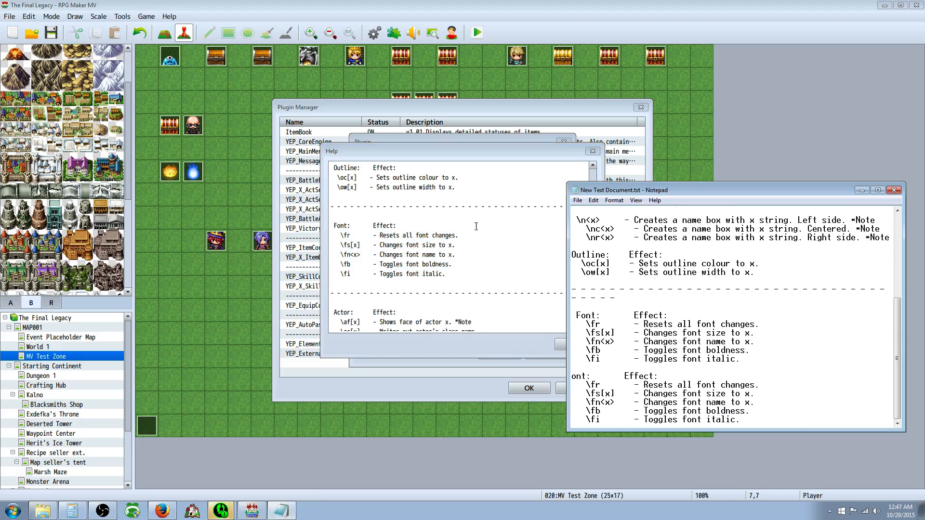
{"action": "left_click", "coordinate": [508, 351]}
{"action": "left_click", "coordinate": [568, 346]}
{"action": "left_click", "coordinate": [514, 354]}
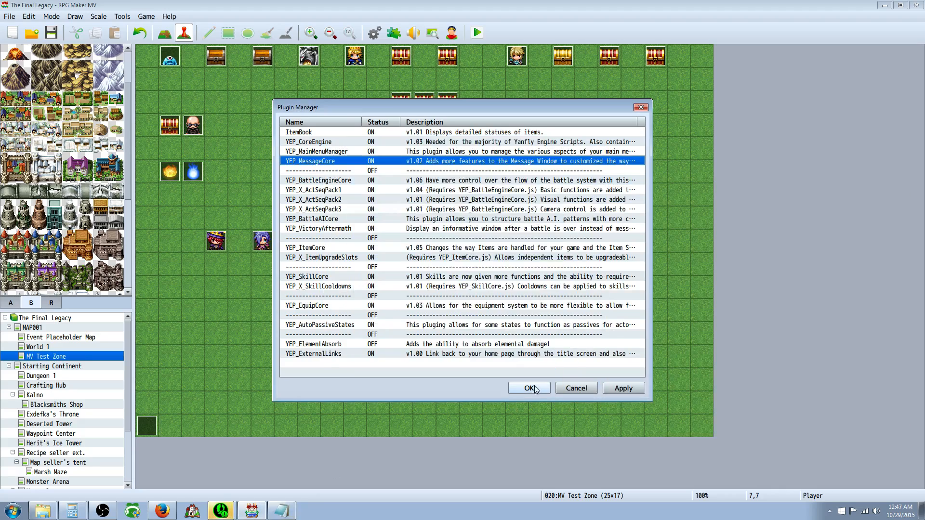
{"action": "left_click", "coordinate": [532, 388]}
In event EV020's tower and dungeon message, replace \oc[0] after "tower," with \fr, checking the code against the Notepad list.
{"action": "double_click", "coordinate": [309, 194]}
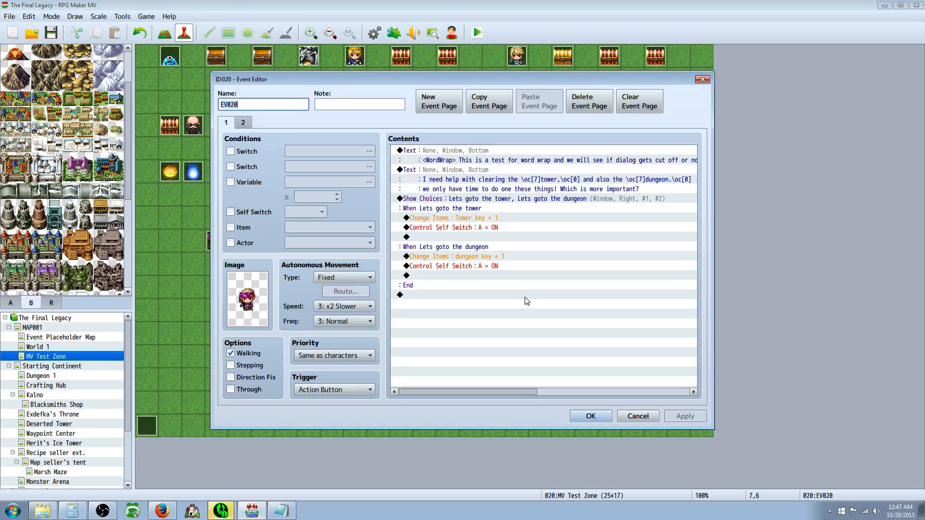
{"action": "left_click", "coordinate": [480, 178]}
{"action": "left_click", "coordinate": [482, 170]}
{"action": "right_click", "coordinate": [482, 171]}
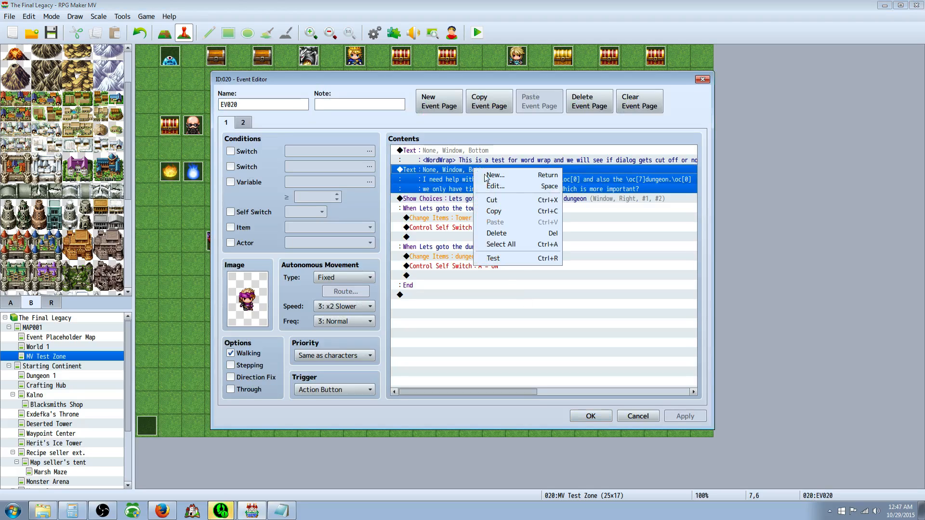
{"action": "left_click", "coordinate": [515, 190]}
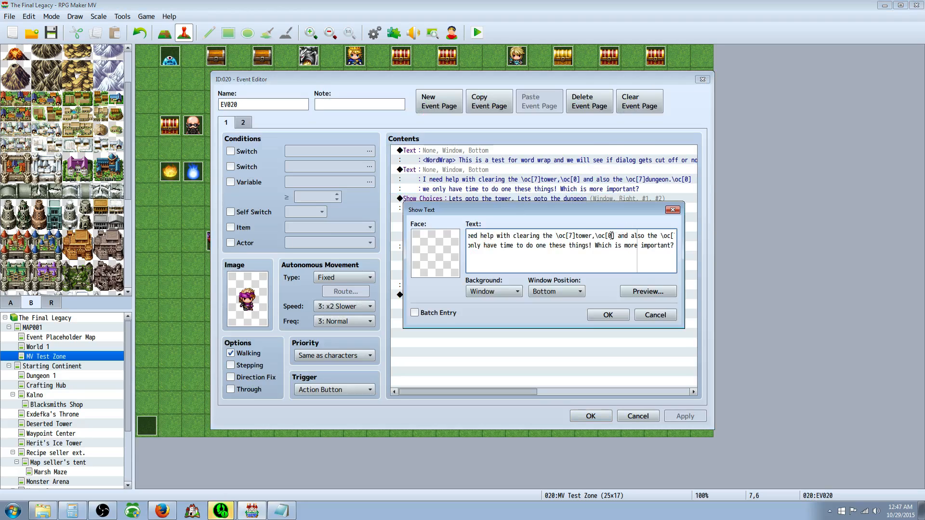
{"action": "left_click_drag", "start_coordinate": [615, 236], "coordinate": [600, 236]}
{"action": "type", "text": "fr"}
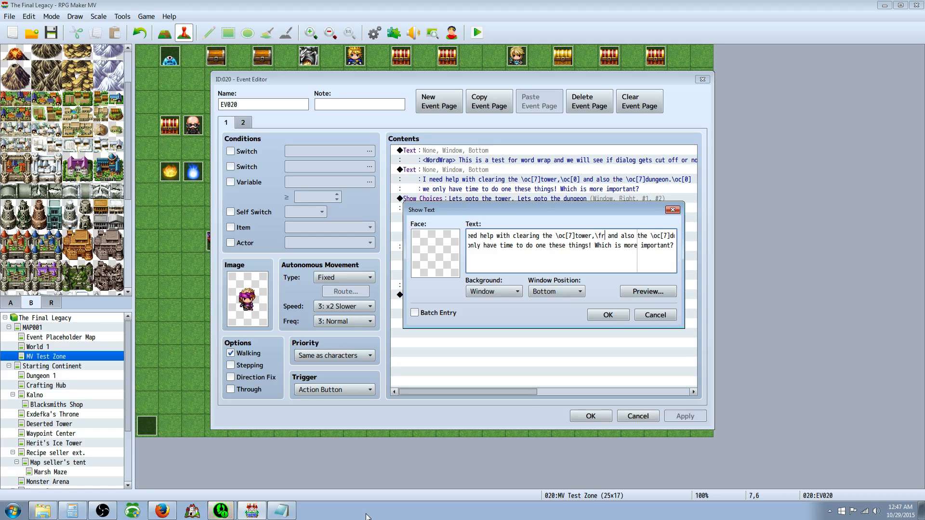
{"action": "left_click", "coordinate": [281, 510]}
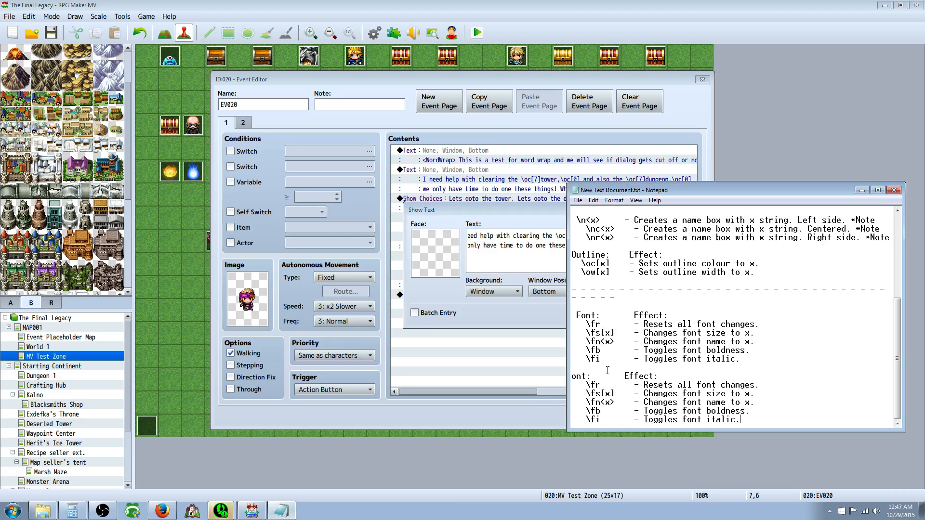
{"action": "left_click", "coordinate": [510, 236]}
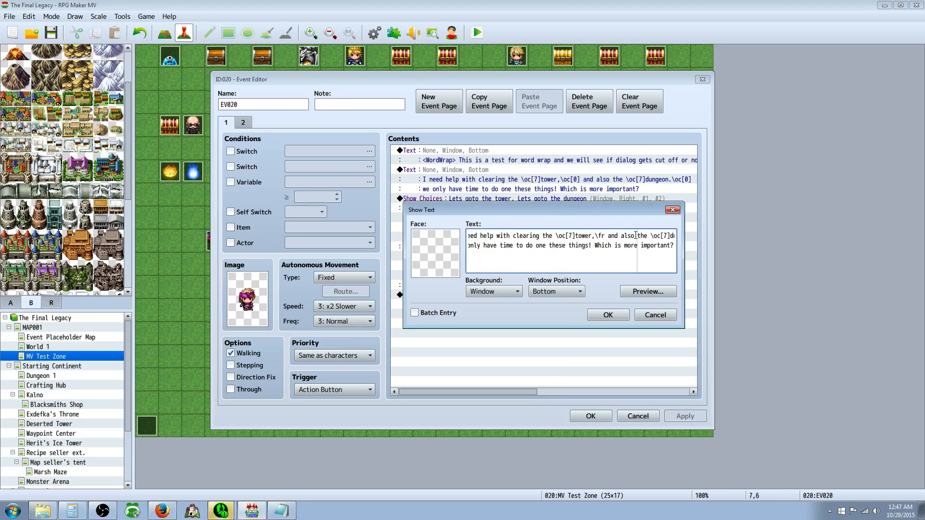
Replace \oc[0] after "dungeon." with \fr in EV020's tower and dungeon message, and confirm the message and the event.
{"action": "left_click", "coordinate": [673, 236]}
{"action": "key", "text": "BackSpace"}
{"action": "key", "text": "BackSpace"}
{"action": "key", "text": "BackSpace"}
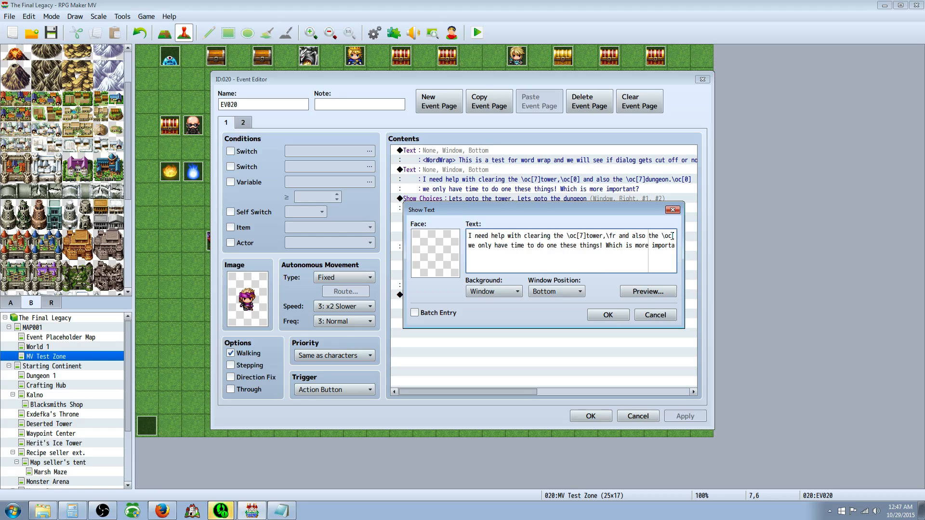
{"action": "key", "text": "Left"}
{"action": "key", "text": "Left"}
{"action": "key", "text": "Left"}
{"action": "key", "text": "Left"}
{"action": "left_click", "coordinate": [672, 235]}
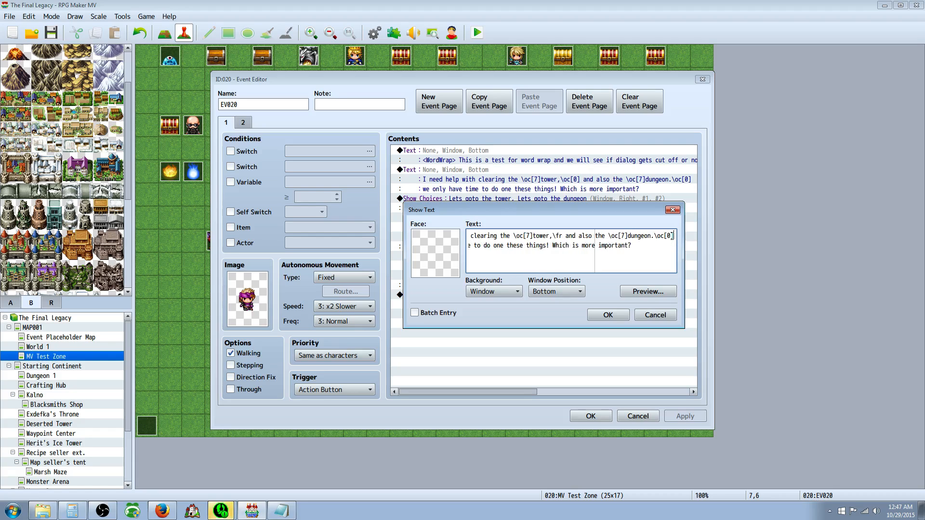
{"action": "key", "text": "BackSpace"}
{"action": "key", "text": "BackSpace"}
{"action": "key", "text": "BackSpace"}
{"action": "key", "text": "BackSpace"}
{"action": "key", "text": "BackSpace"}
{"action": "type", "text": "fr"}
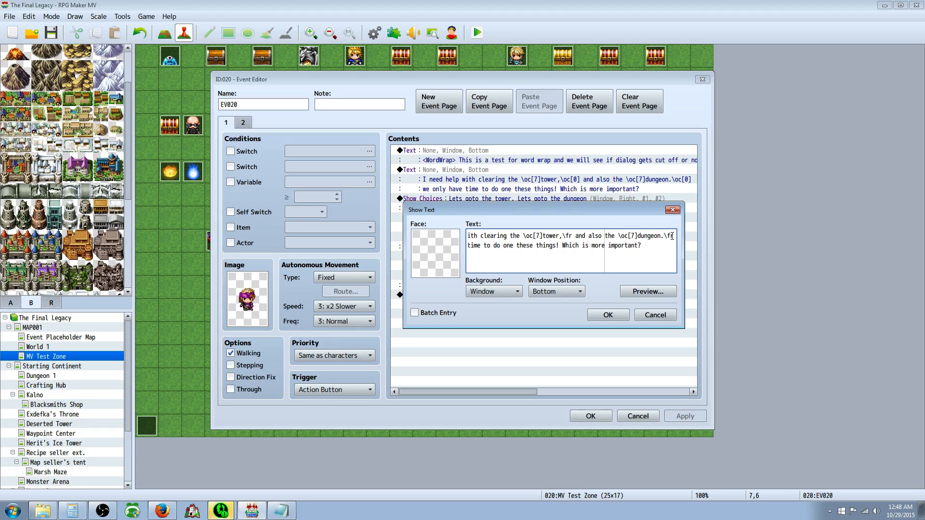
{"action": "left_click", "coordinate": [614, 316]}
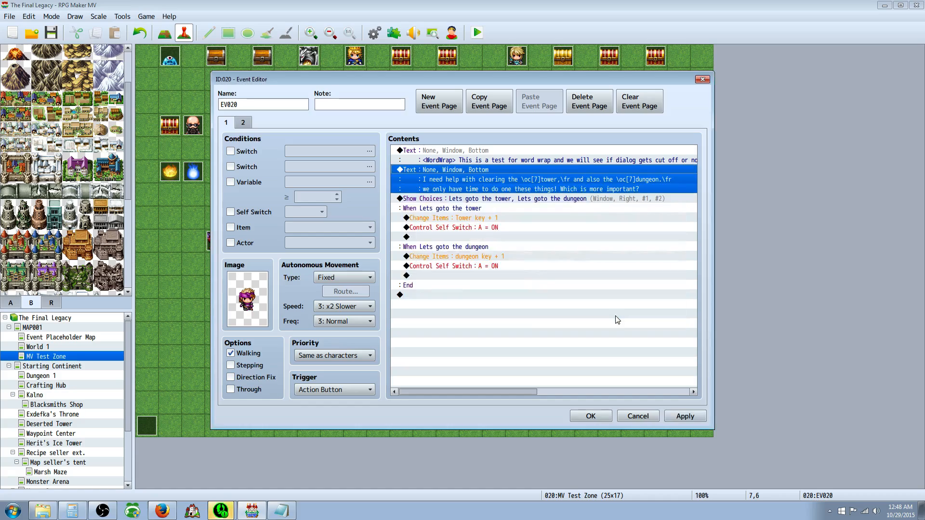
{"action": "left_click", "coordinate": [584, 415]}
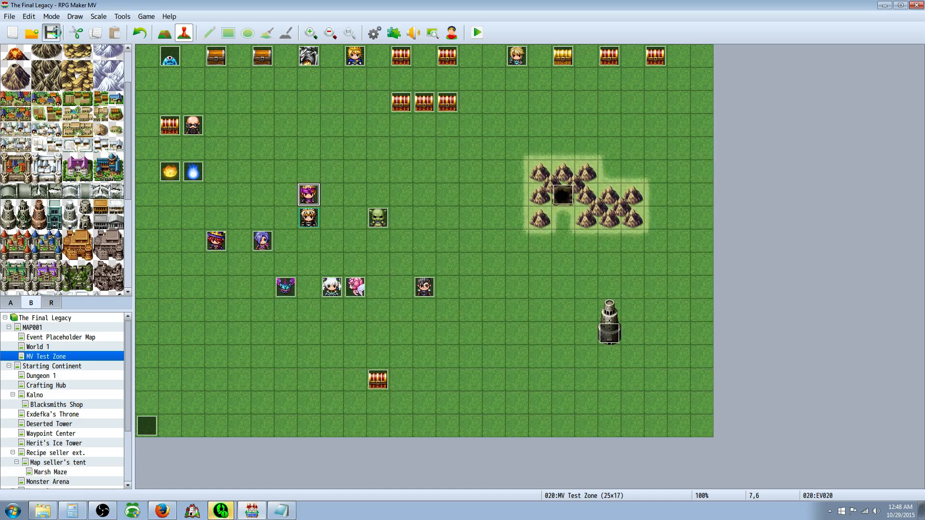
Playtest a new game through EV020's dialogue to check the outline colours on "tower" and "dungeon", ending the test at the choices.
{"action": "left_click", "coordinate": [477, 32]}
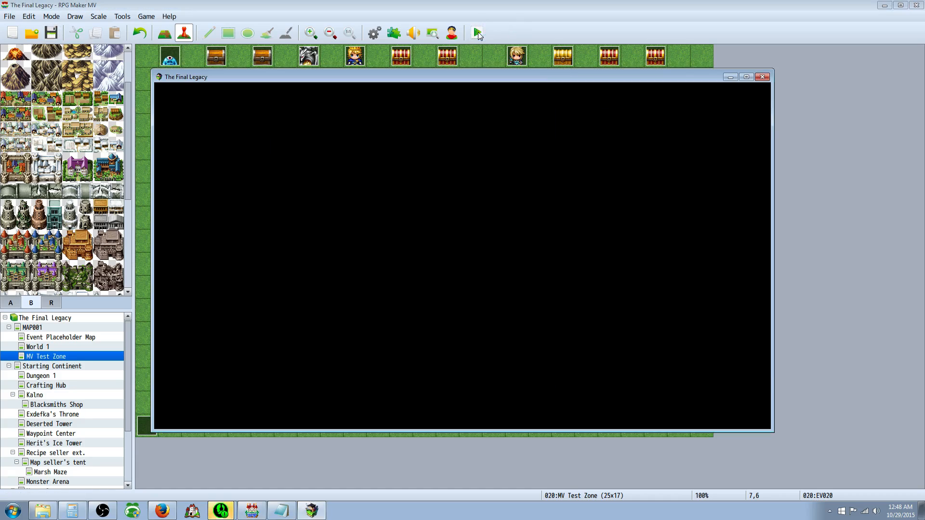
{"action": "key", "text": "Up"}
{"action": "key", "text": "Return"}
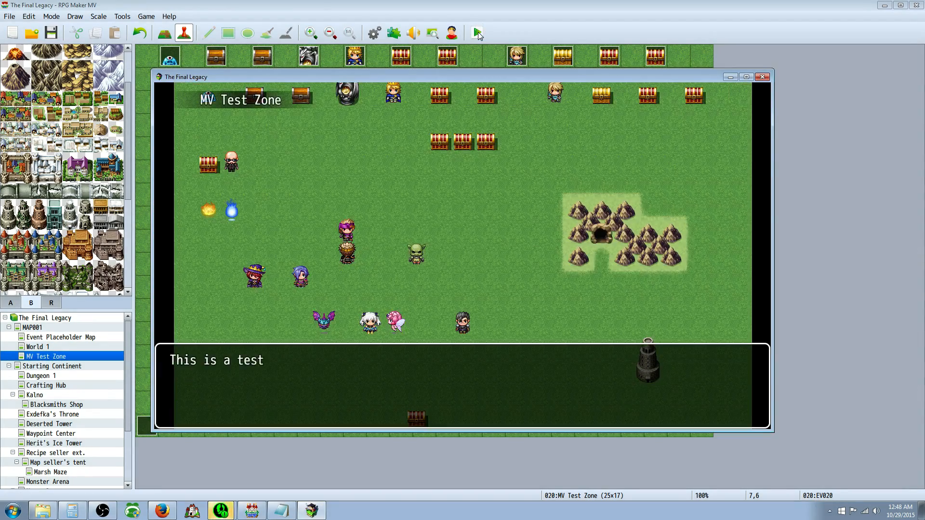
{"action": "key", "text": "Return"}
{"action": "key", "text": "Return"}
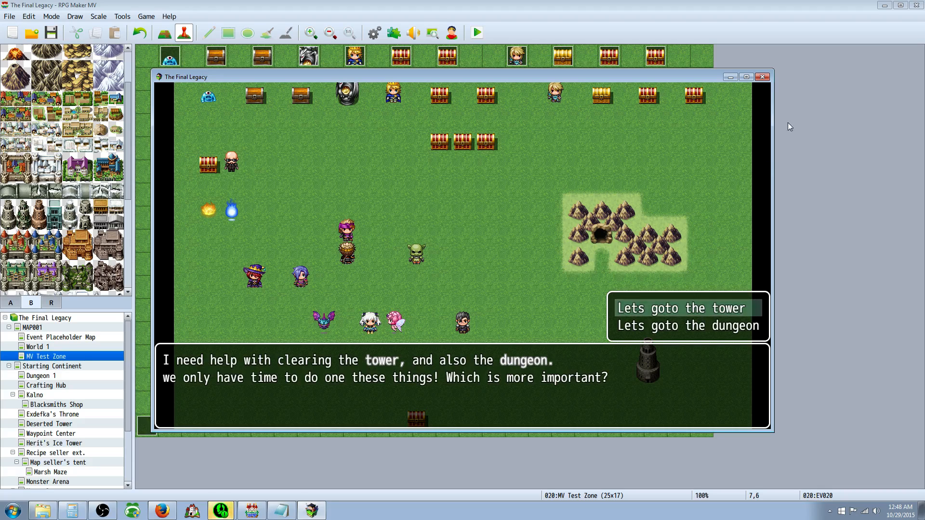
{"action": "left_click", "coordinate": [763, 77]}
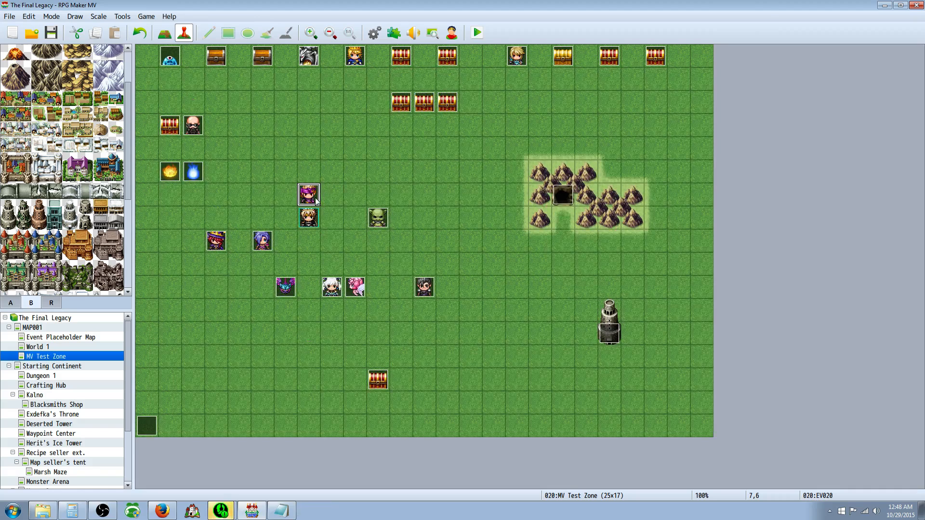
In EV020's tower and dungeon message, change the outline colour code before "tower" to \oc[13].
{"action": "double_click", "coordinate": [309, 195]}
{"action": "left_click", "coordinate": [484, 170]}
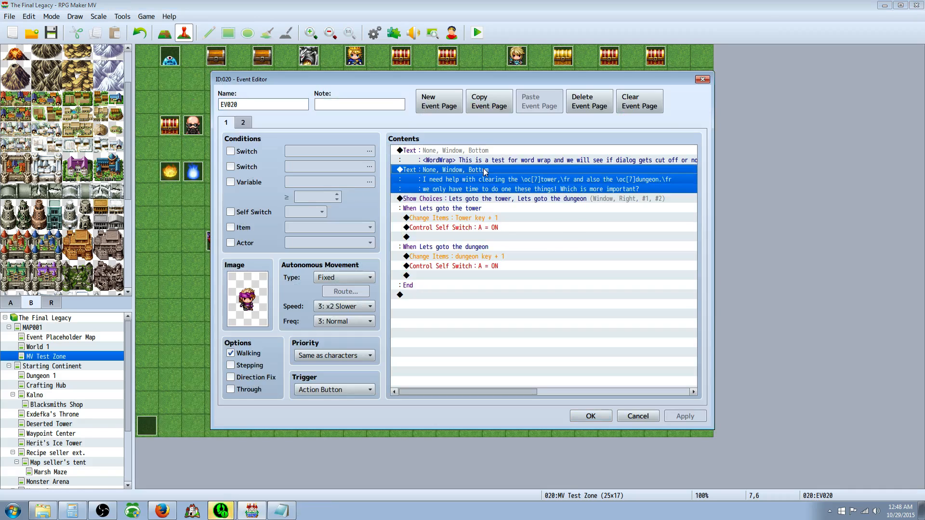
{"action": "right_click", "coordinate": [484, 170]}
{"action": "left_click", "coordinate": [499, 176]}
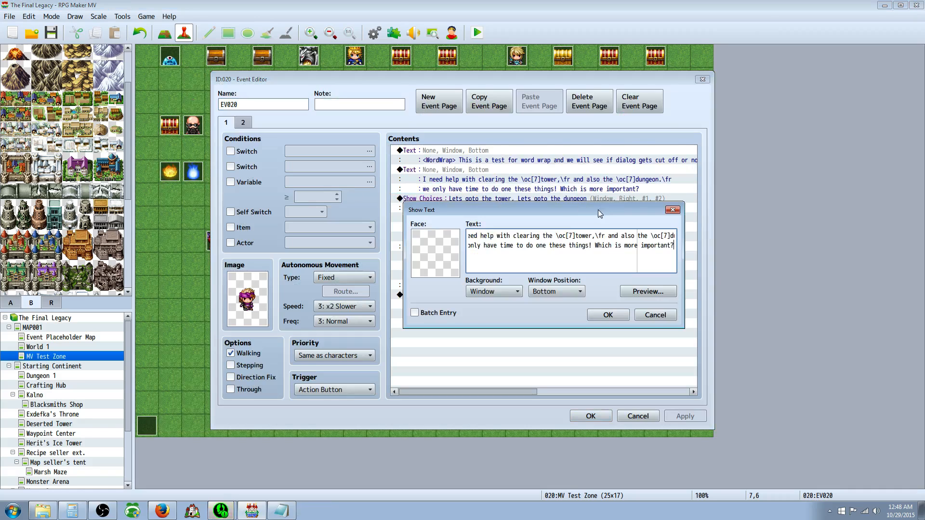
{"action": "left_click", "coordinate": [572, 235]}
{"action": "key", "text": "BackSpace"}
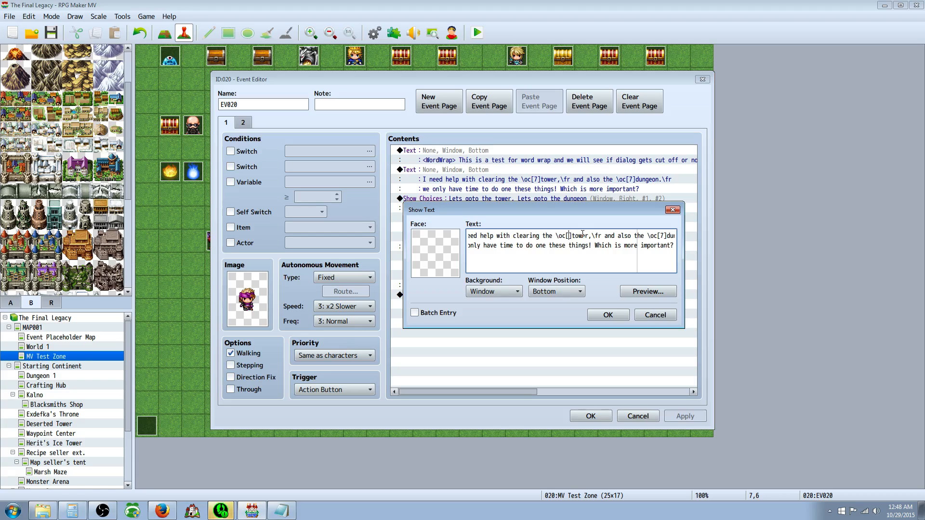
{"action": "type", "text": "13"}
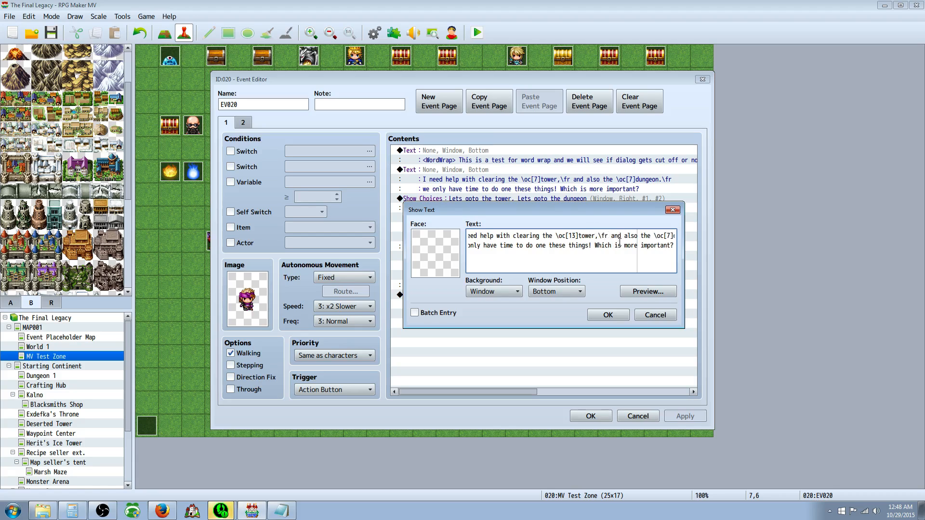
Change the outline colour code before "dungeon" to \oc[13] and confirm the message.
{"action": "mouse_move", "coordinate": [637, 236]}
{"action": "left_mouse_down"}
{"action": "mouse_move", "coordinate": [676, 237]}
{"action": "mouse_move", "coordinate": [652, 236]}
{"action": "left_mouse_up"}
{"action": "left_click", "coordinate": [651, 237]}
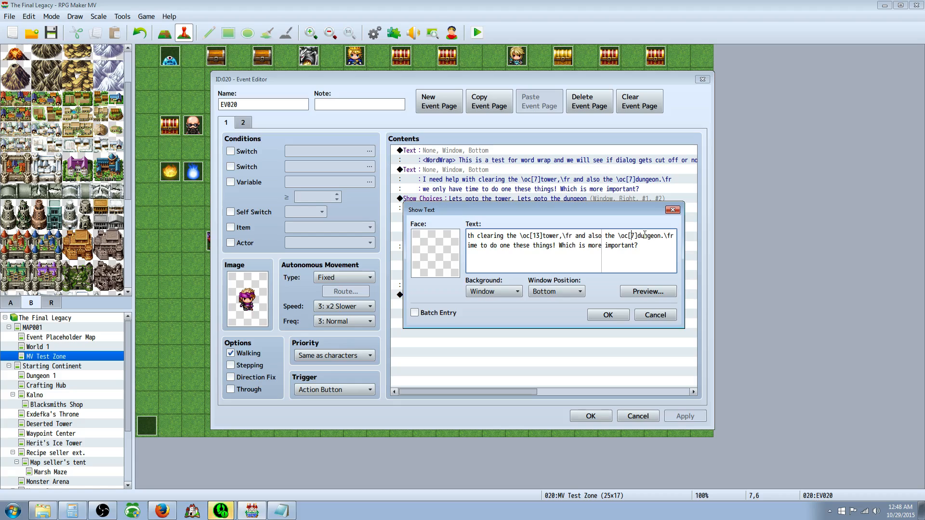
{"action": "key", "text": "BackSpace"}
{"action": "type", "text": "13"}
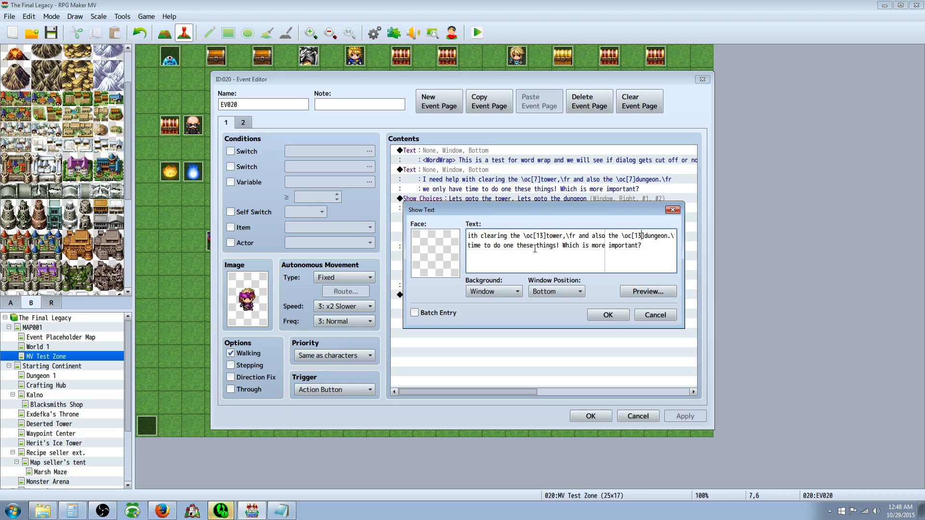
{"action": "left_click", "coordinate": [608, 314]}
Edit the first choice in EV020's Show Choices command to read "Lets goto the \oc[13]tower.\fr".
{"action": "left_click", "coordinate": [450, 210]}
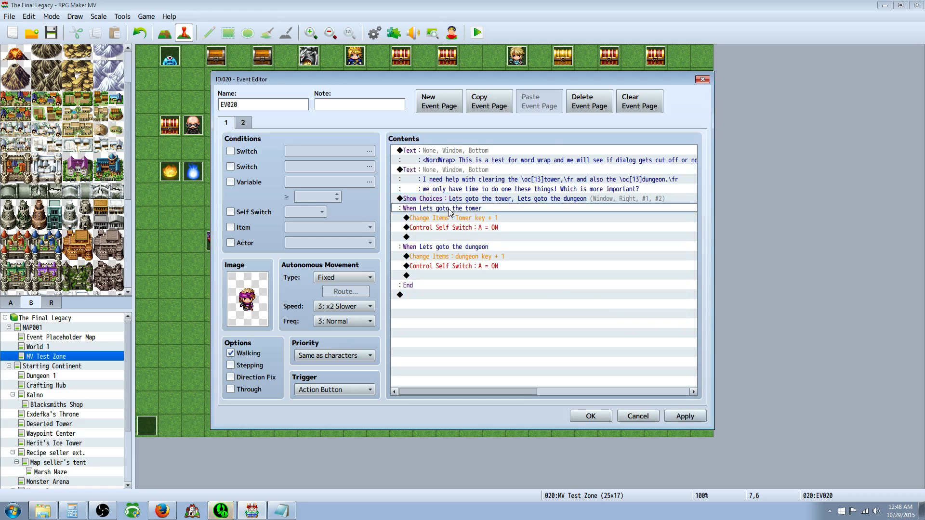
{"action": "left_click", "coordinate": [448, 199]}
{"action": "right_click", "coordinate": [448, 198]}
{"action": "left_click", "coordinate": [464, 219]}
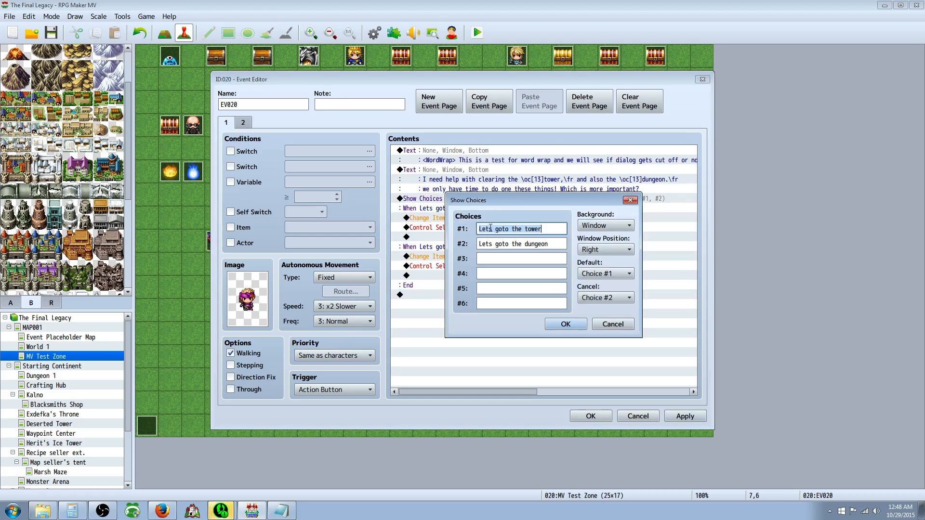
{"action": "left_click", "coordinate": [519, 231]}
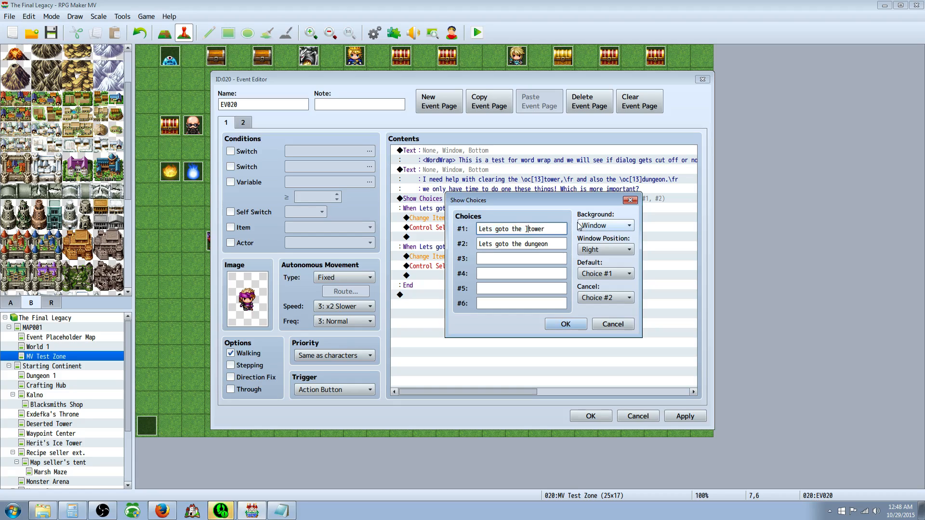
{"action": "type", "text": "\\"}
{"action": "type", "text": "c"}
{"action": "type", "text": "c["}
{"action": "type", "text": "13]"}
{"action": "type", "text": "\\"}
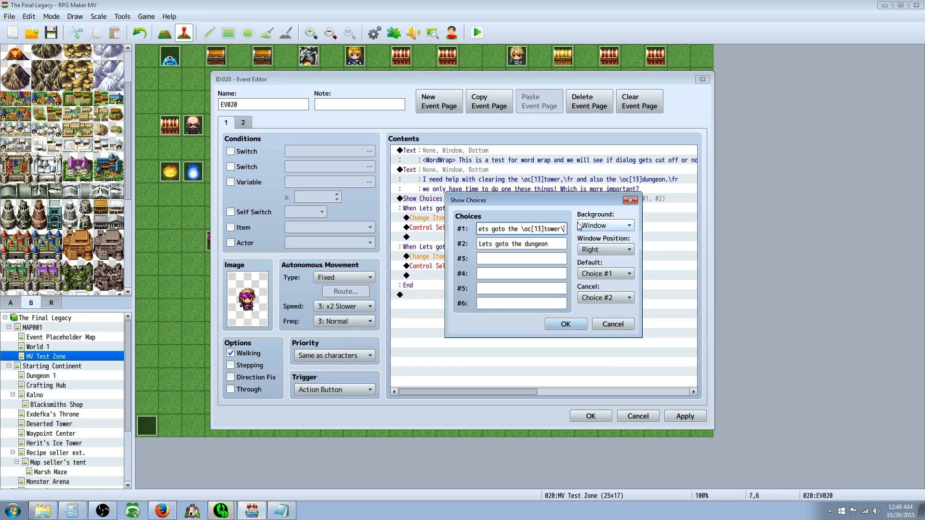
{"action": "type", "text": "fr"}
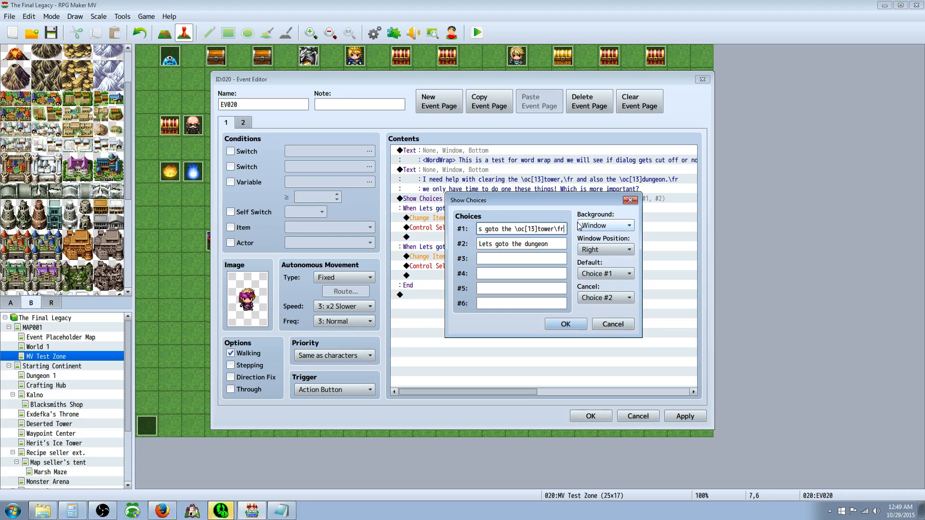
{"action": "left_click", "coordinate": [552, 229]}
{"action": "type", "text": "."}
Change the second choice to "Lets goto the \oc[13]dungeon.\fr" and confirm the choices and the event.
{"action": "left_click", "coordinate": [554, 245]}
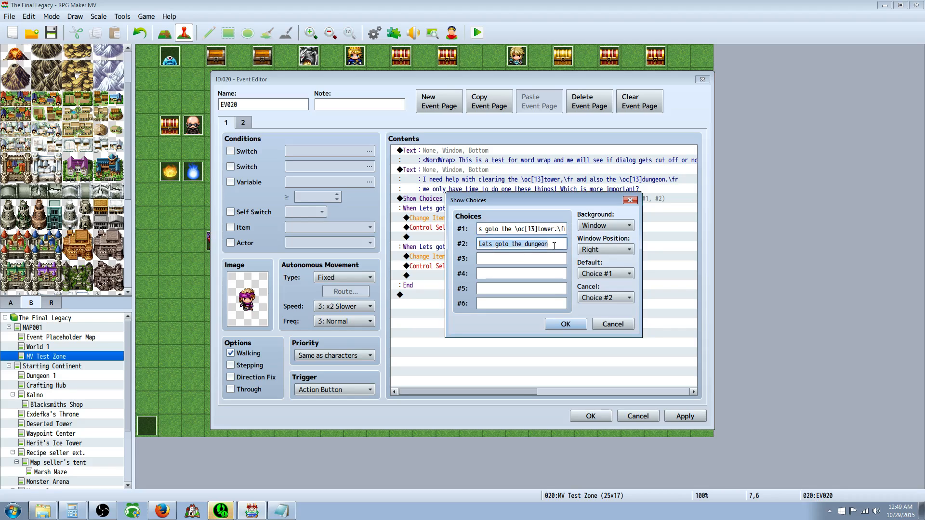
{"action": "left_click", "coordinate": [554, 246]}
{"action": "type", "text": "."}
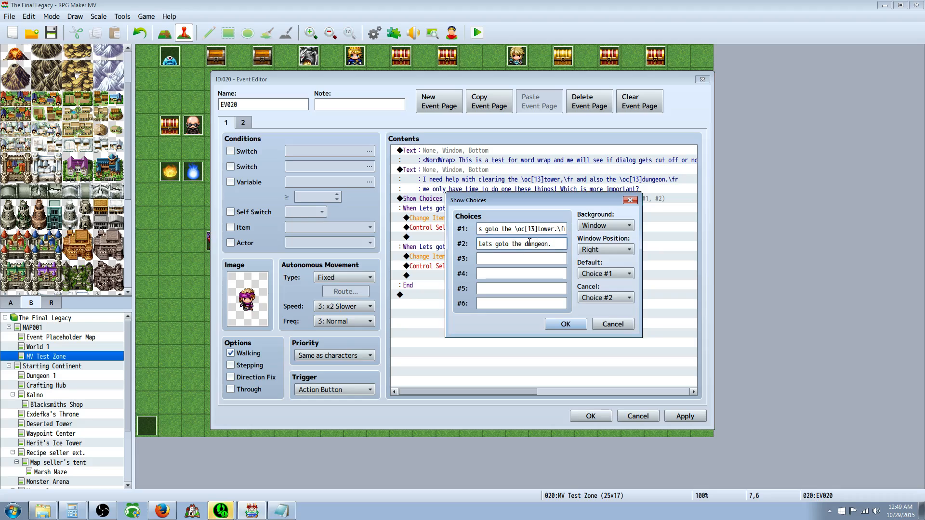
{"action": "type", "text": "\\oc[13"}
{"action": "key", "text": "End"}
{"action": "type", "text": "\\fr"}
{"action": "left_click", "coordinate": [578, 325]}
{"action": "left_click", "coordinate": [589, 417]}
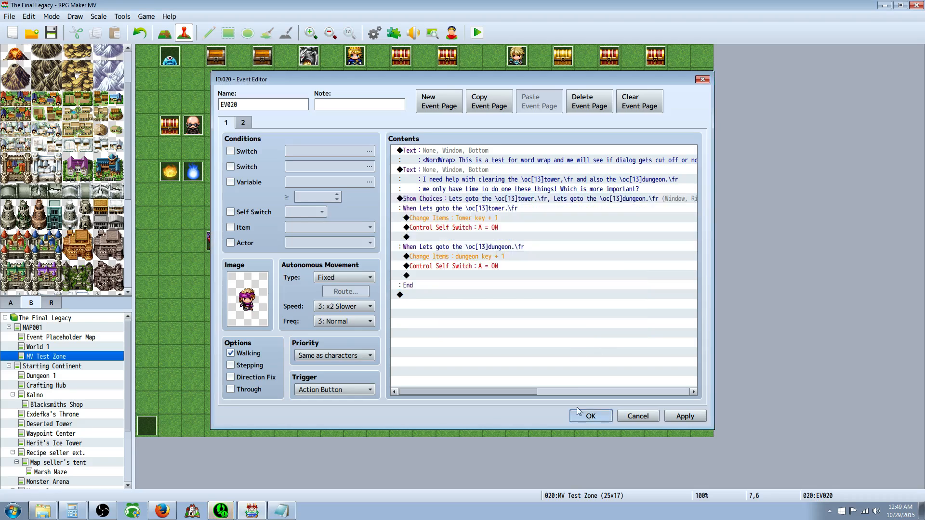
Playtest a new game to EV020's choices, switch the highlight between tower and dungeon to check their outline colours, and end the test.
{"action": "left_click", "coordinate": [479, 37]}
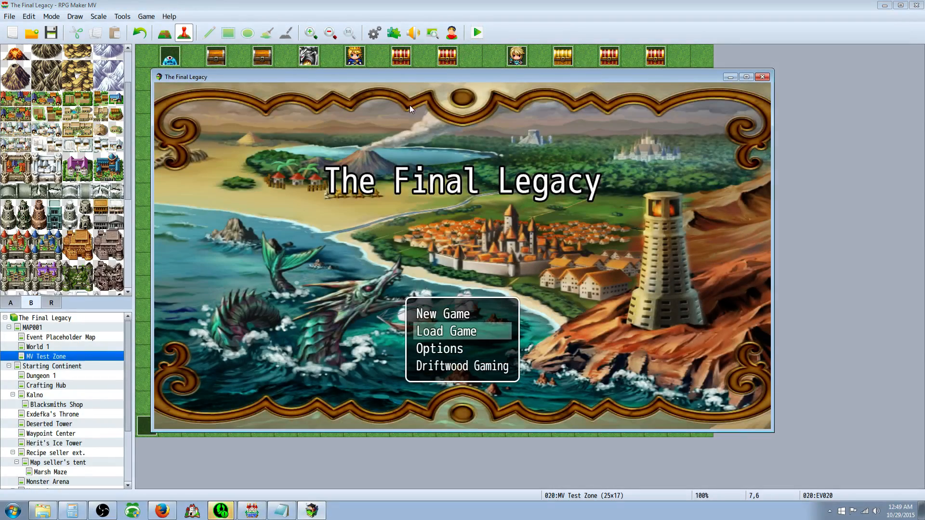
{"action": "key", "text": "Up"}
{"action": "key", "text": "Return"}
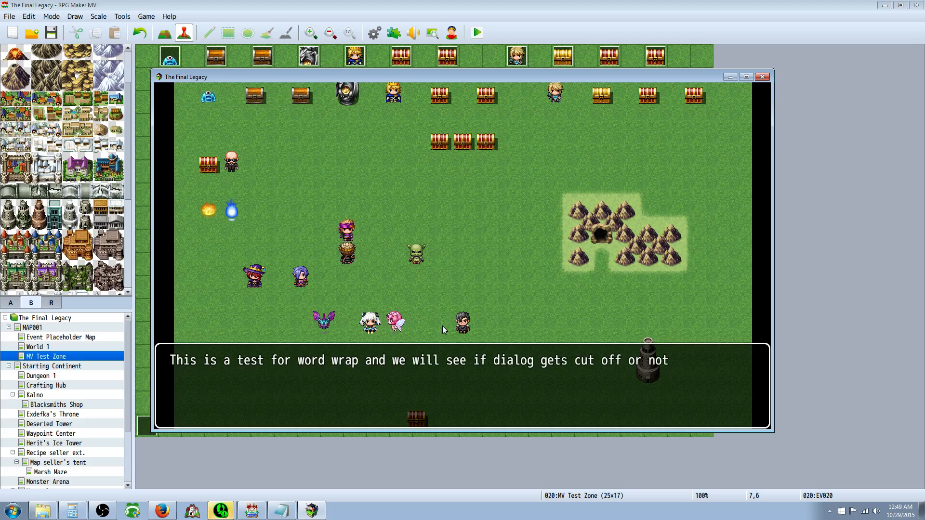
{"action": "key", "text": "Return"}
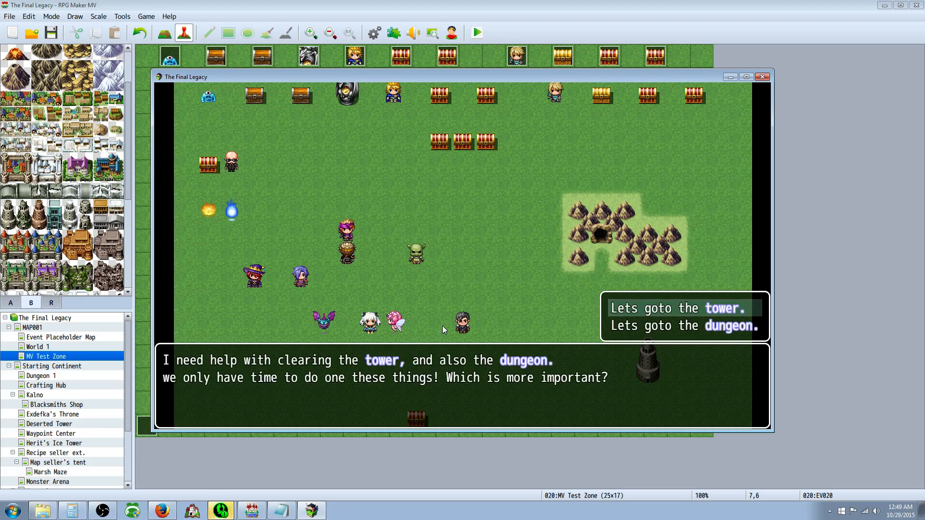
{"action": "key", "text": "Down"}
{"action": "key", "text": "Up"}
{"action": "key", "text": "Down"}
{"action": "key", "text": "Up"}
{"action": "key", "text": "Down"}
{"action": "key", "text": "Up"}
{"action": "key", "text": "Down"}
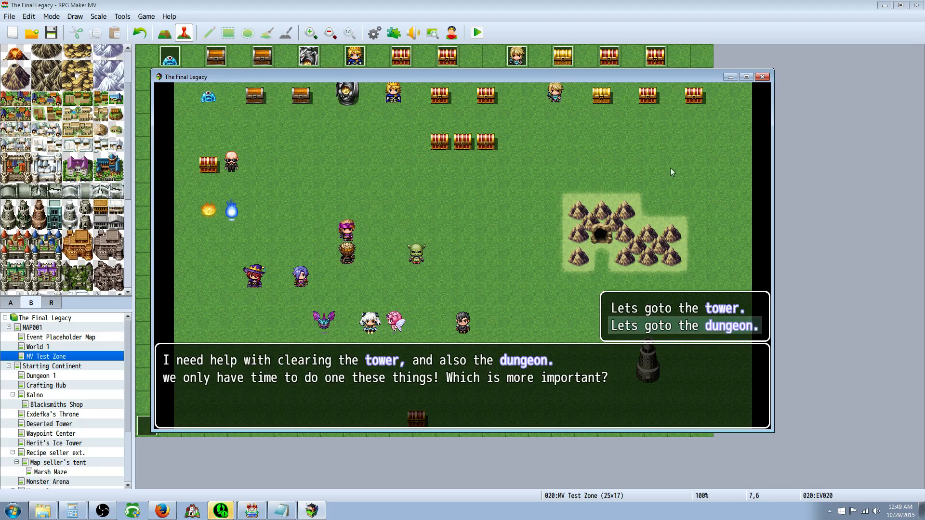
{"action": "left_click", "coordinate": [762, 77]}
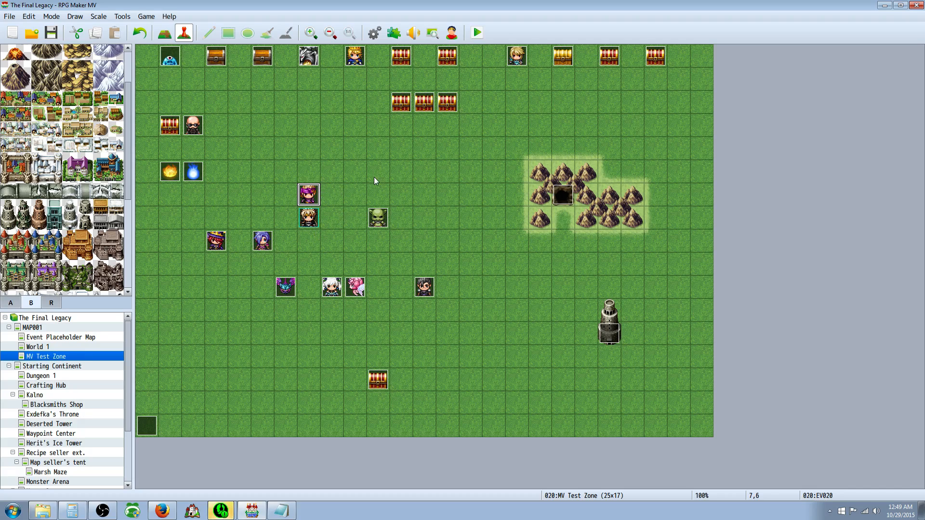
{"action": "left_click", "coordinate": [561, 192]}
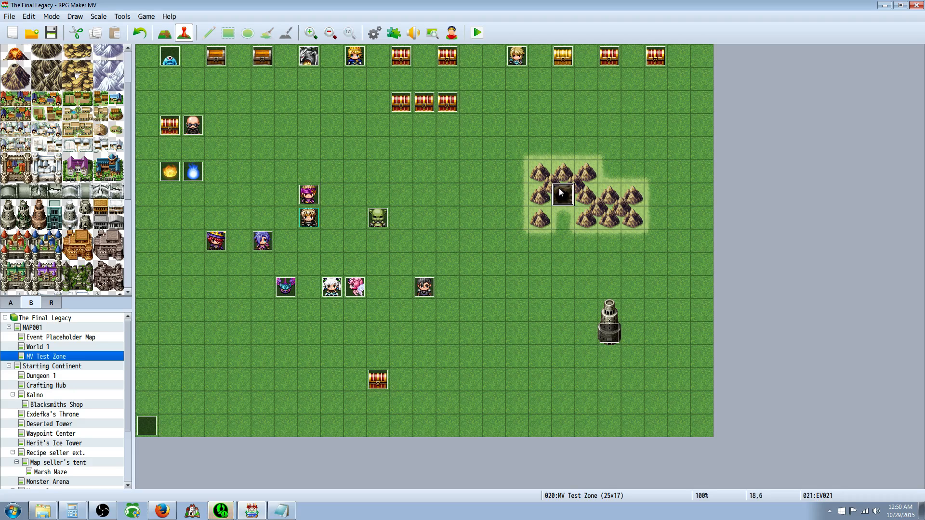
{"action": "left_click", "coordinate": [444, 193]}
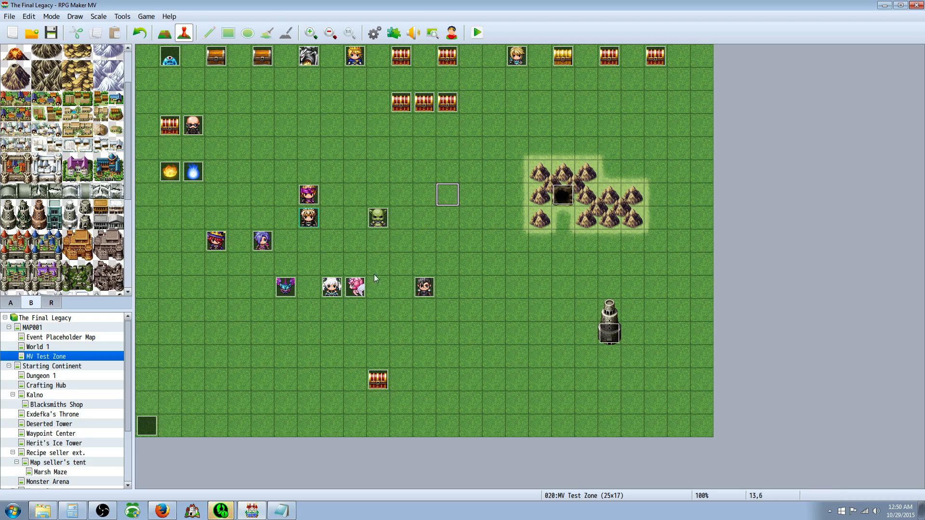
Look over the Plugin Commands section in the YEP_MessageCore plugin's help and close the plugin dialogs.
{"action": "left_click", "coordinate": [393, 33]}
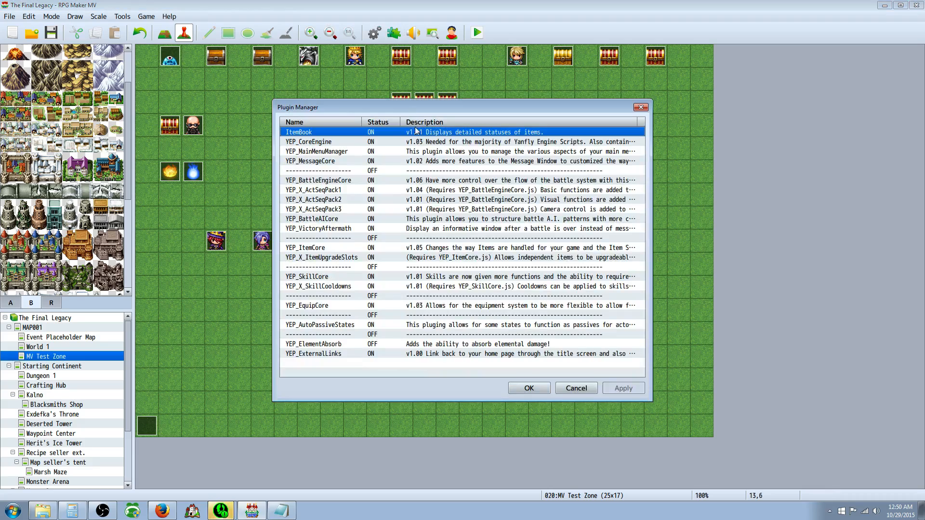
{"action": "left_click", "coordinate": [345, 161]}
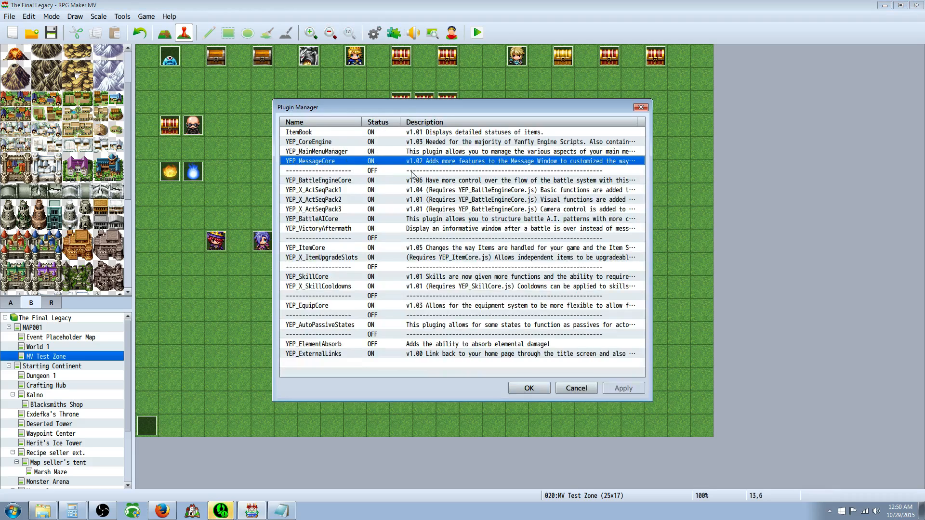
{"action": "double_click", "coordinate": [429, 162]}
{"action": "left_click", "coordinate": [535, 183]}
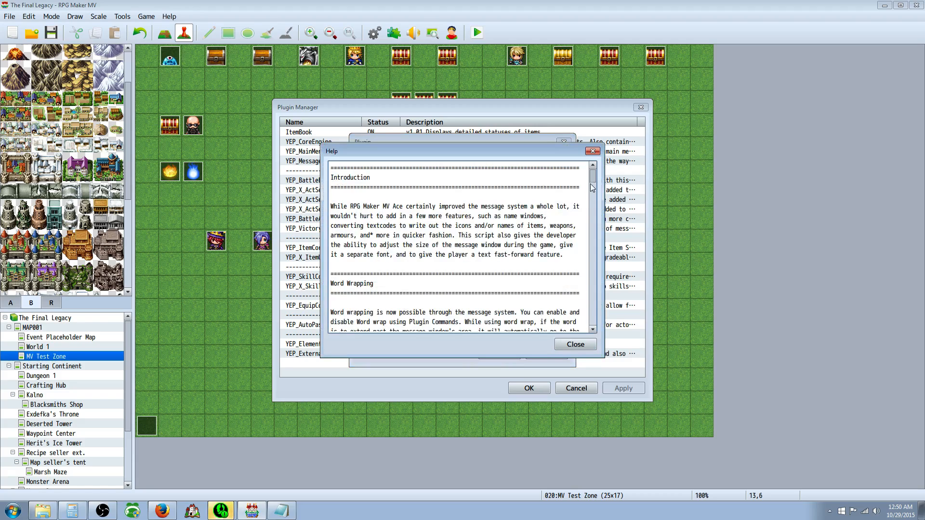
{"action": "left_click_drag", "start_coordinate": [592, 179], "coordinate": [594, 294]}
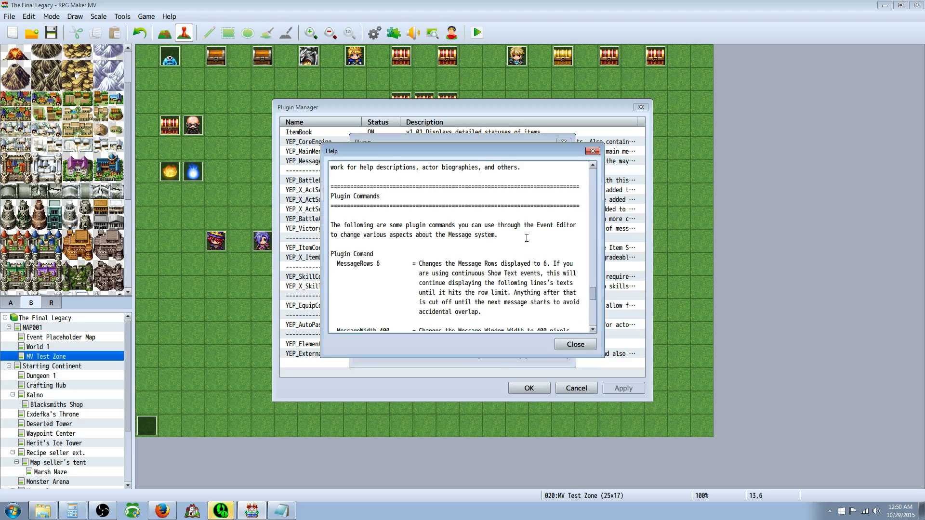
{"action": "scroll", "coordinate": [494, 266], "scroll_direction": "down", "scroll_amount": 3}
{"action": "left_click", "coordinate": [576, 344]}
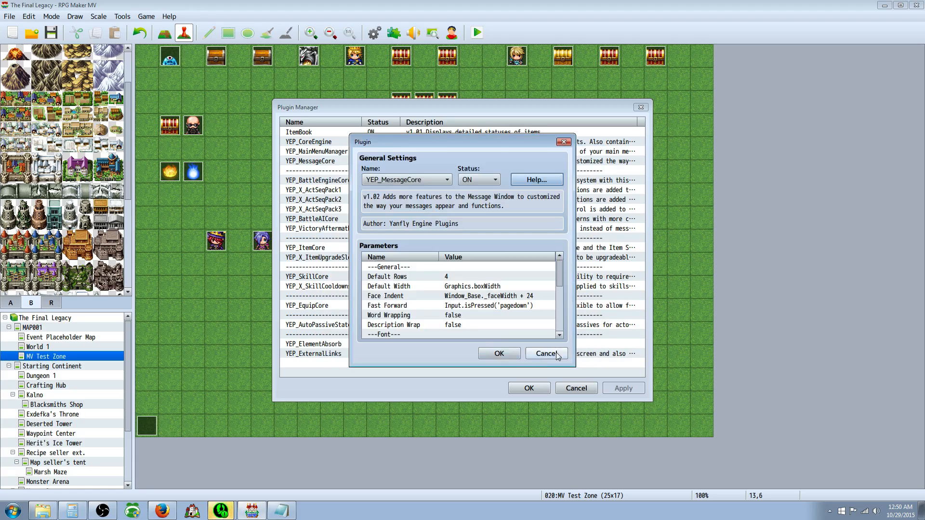
{"action": "left_click", "coordinate": [501, 361]}
{"action": "left_click", "coordinate": [529, 388]}
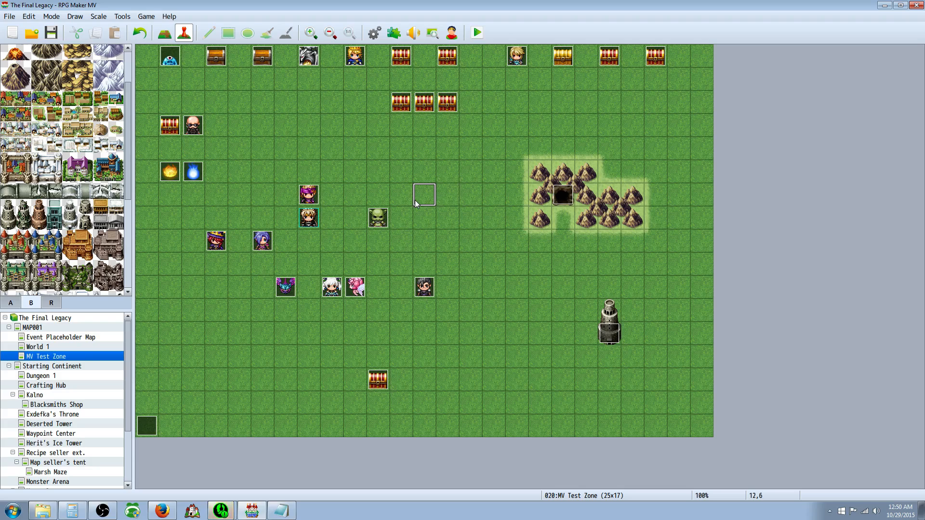